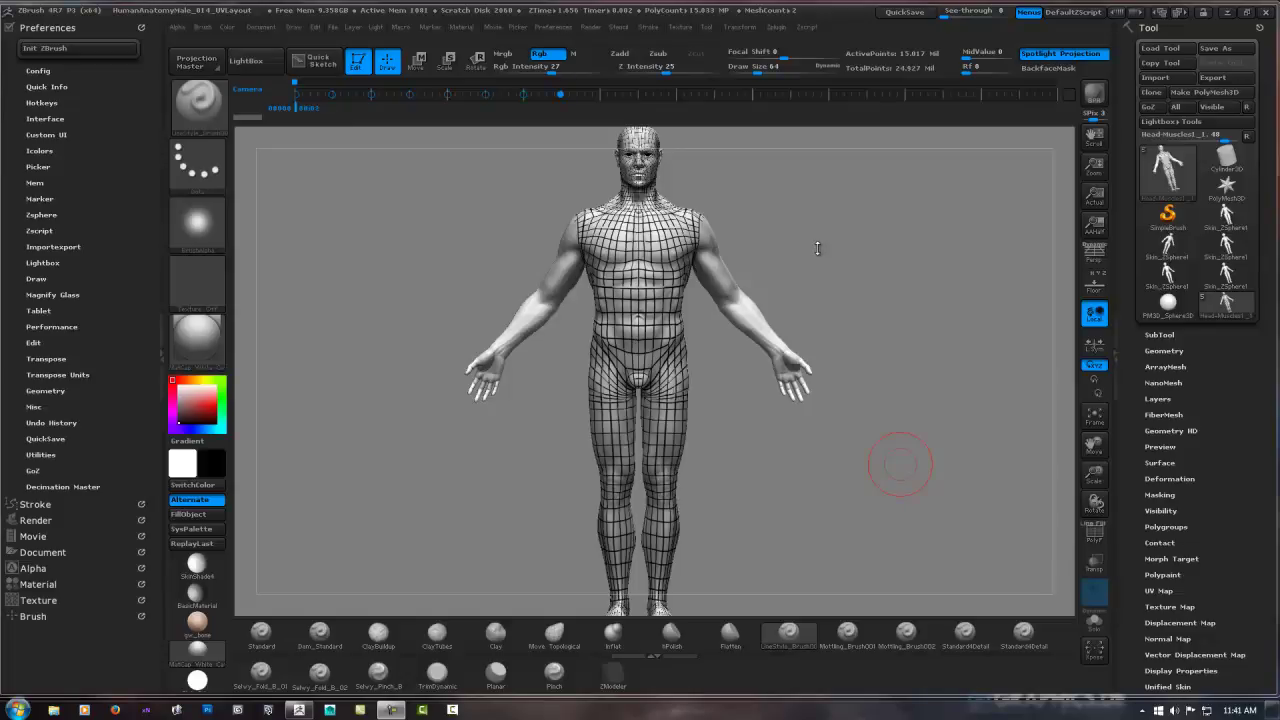
Set LineStyle_Brush00 to Focal Shift 0 and Draw Size 4 for thin lines.
mouse_move(829, 283)
mouse_down()
mouse_move(789, 225)
mouse_move(750, 282)
mouse_move(770, 222)
mouse_move(797, 231)
mouse_move(820, 267)
mouse_move(771, 322)
mouse_up()
key(super)
key(super)
key(space)
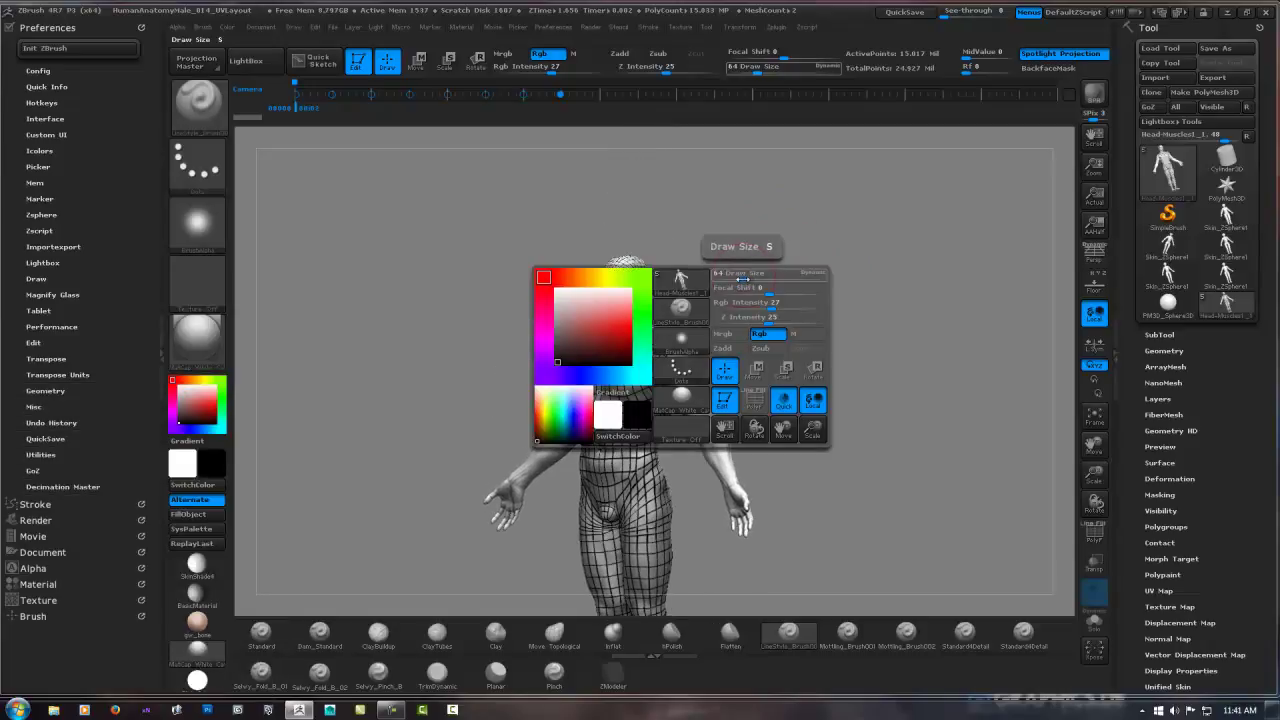
key(b)
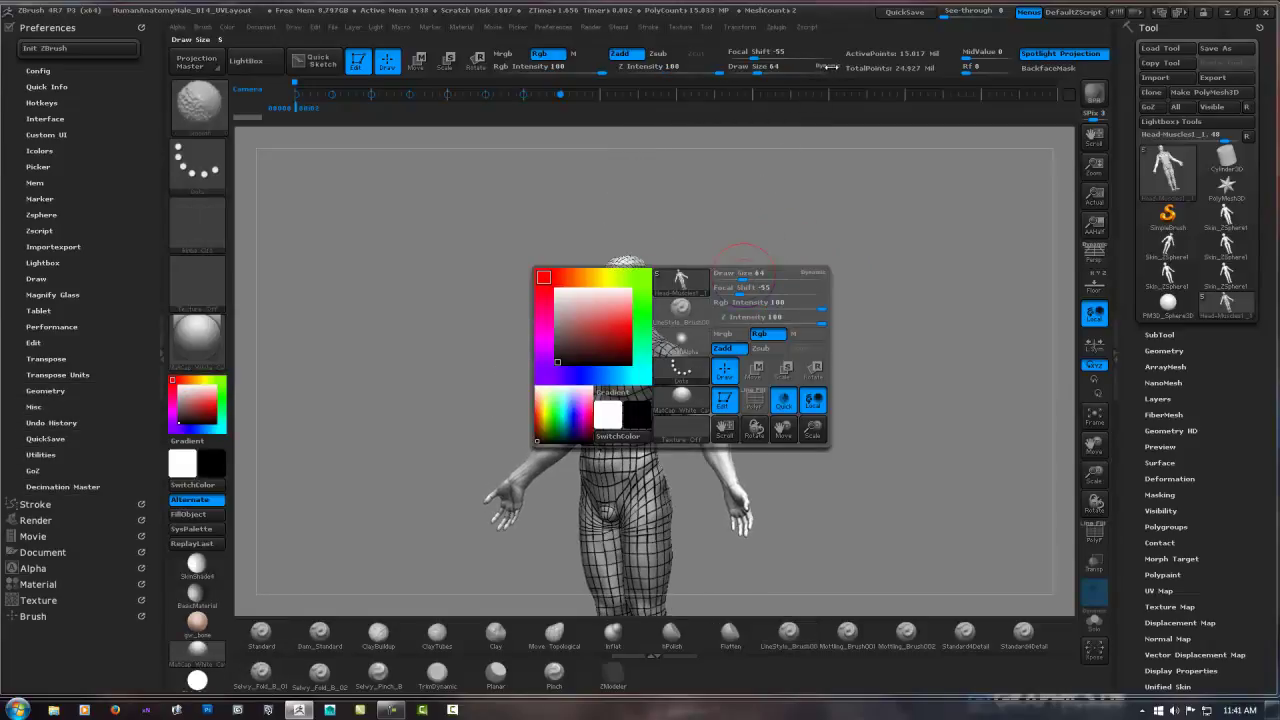
drag(740, 293, 777, 292)
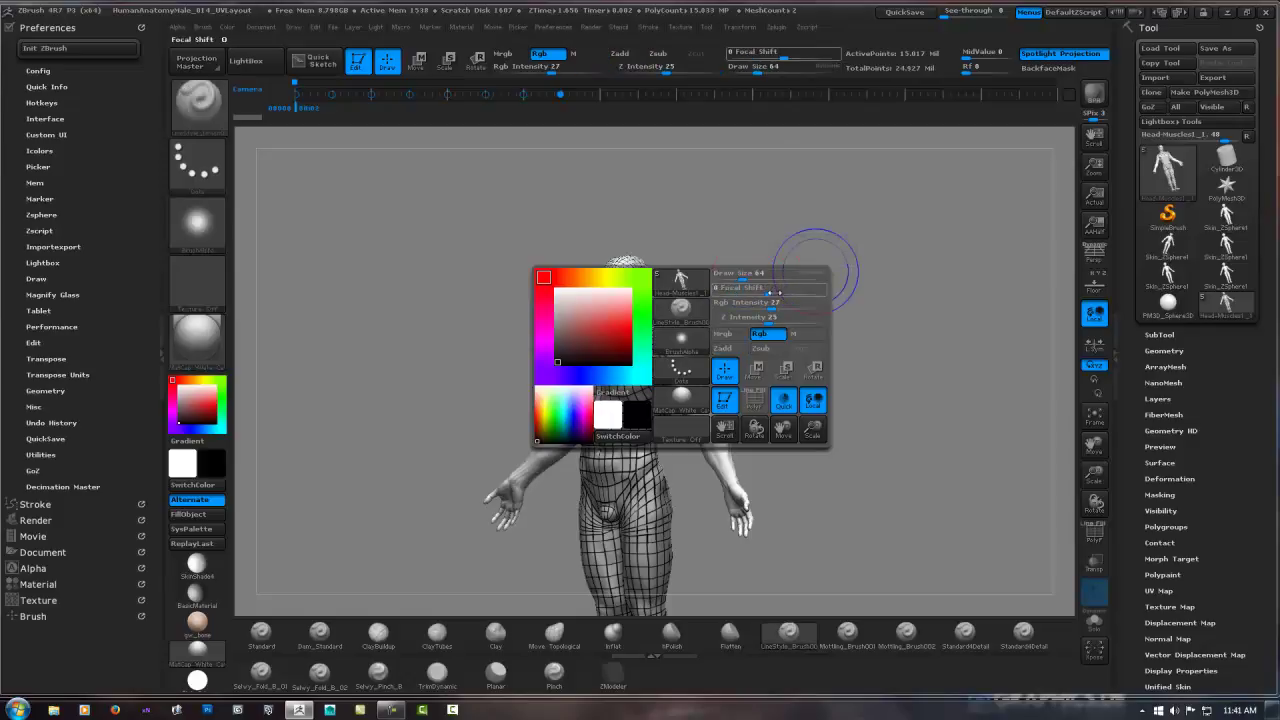
key(space)
drag(786, 276, 762, 281)
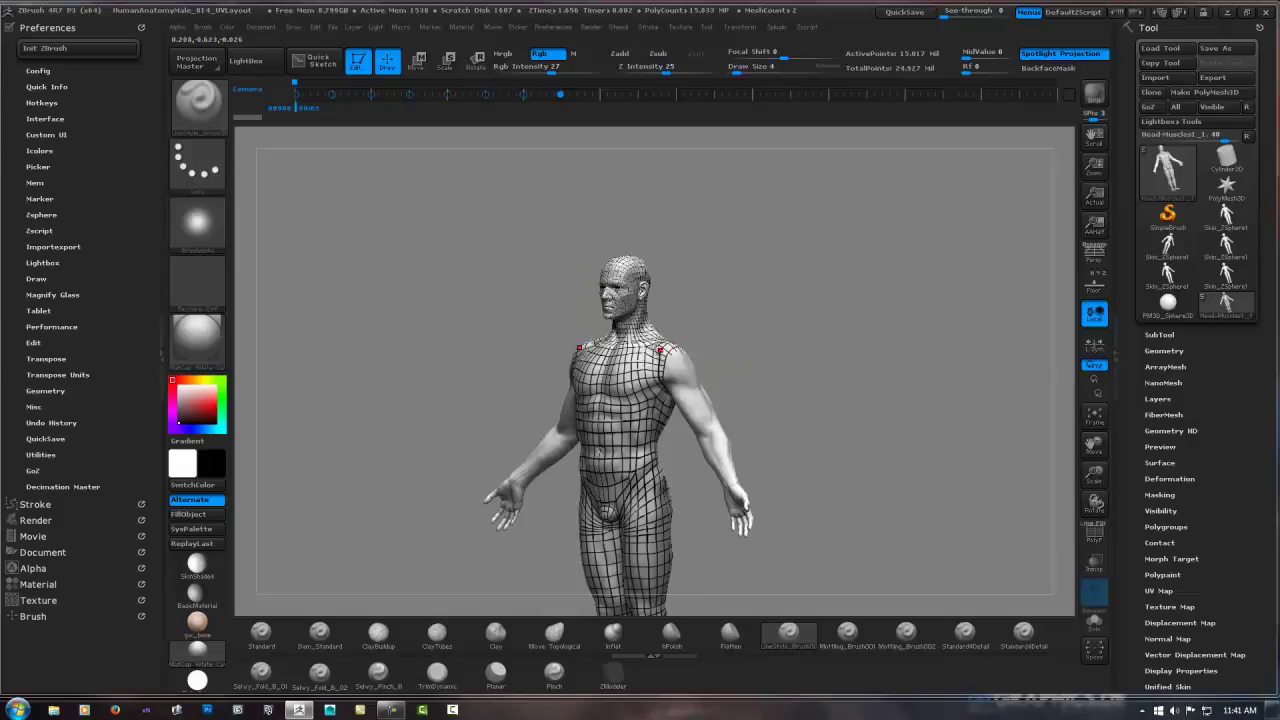
mouse_move(678, 342)
mouse_down()
mouse_move(797, 323)
mouse_move(786, 345)
mouse_up()
key(super)
click(827, 338)
mouse_move(720, 384)
mouse_down()
mouse_move(664, 285)
mouse_move(834, 274)
mouse_move(573, 380)
mouse_move(523, 374)
mouse_move(537, 362)
mouse_move(443, 323)
mouse_move(449, 306)
mouse_move(471, 317)
mouse_move(451, 351)
mouse_move(680, 396)
mouse_up()
click(788, 632)
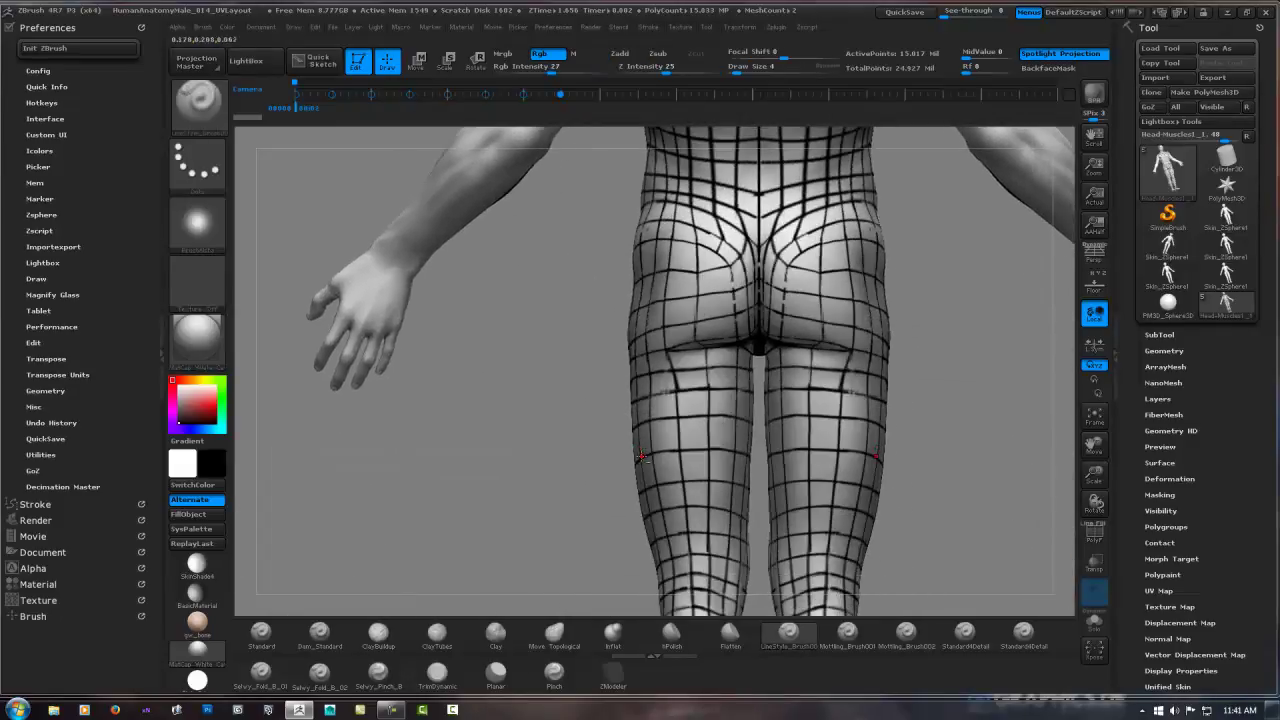
drag(640, 336, 581, 224)
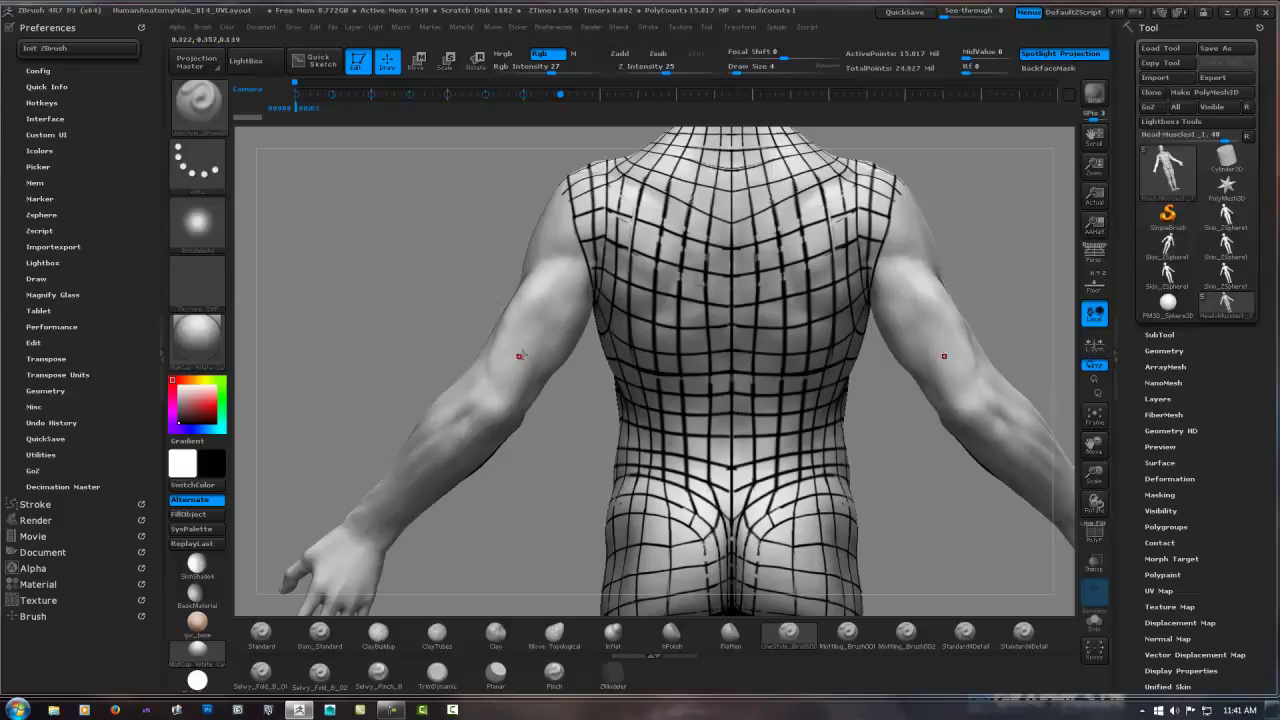
drag(520, 355, 651, 273)
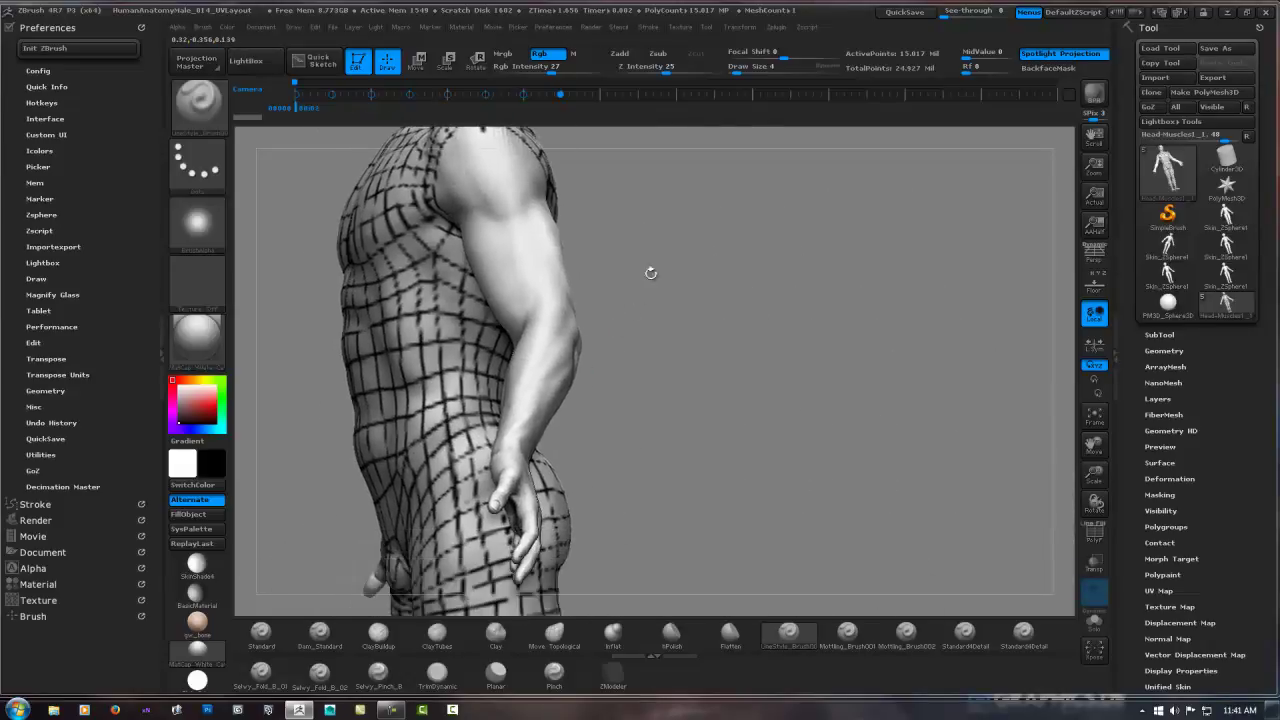
drag(651, 273, 825, 418)
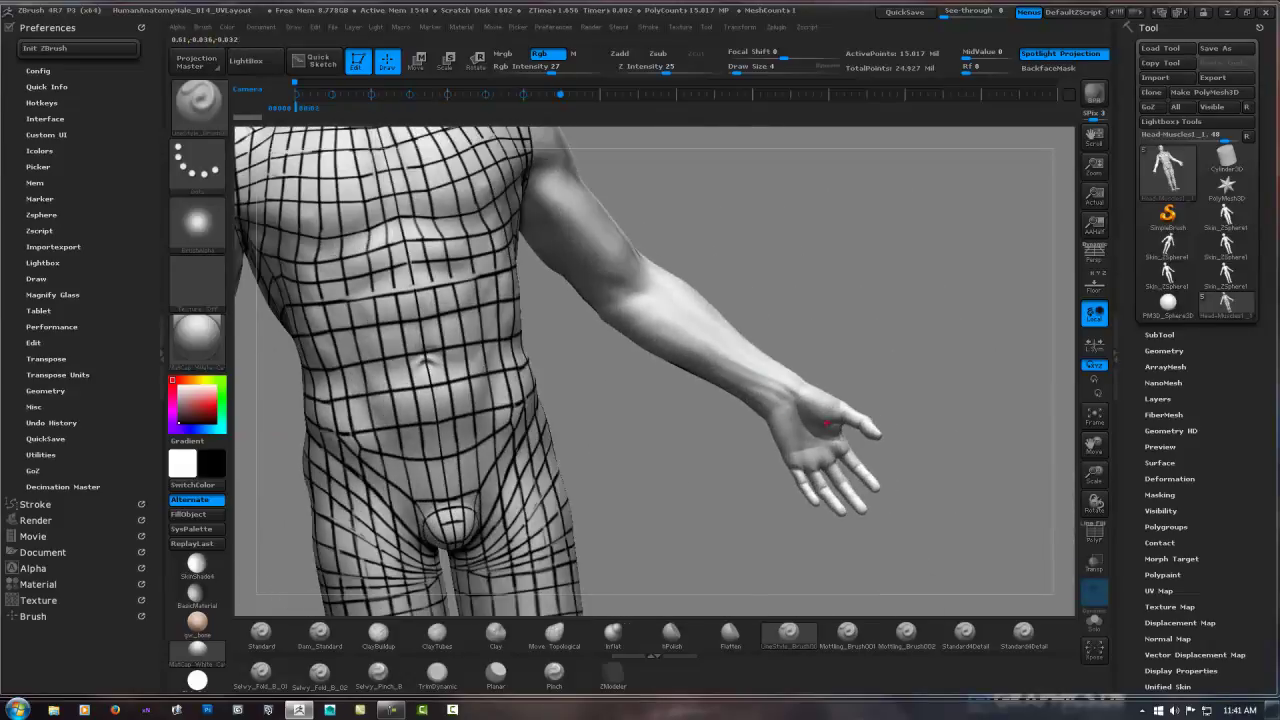
mouse_move(865, 363)
mouse_down()
mouse_move(663, 349)
mouse_move(657, 391)
mouse_move(656, 353)
mouse_move(688, 362)
mouse_up()
key(b)
key(s)
key(t)
key(b)
key(l)
key(s)
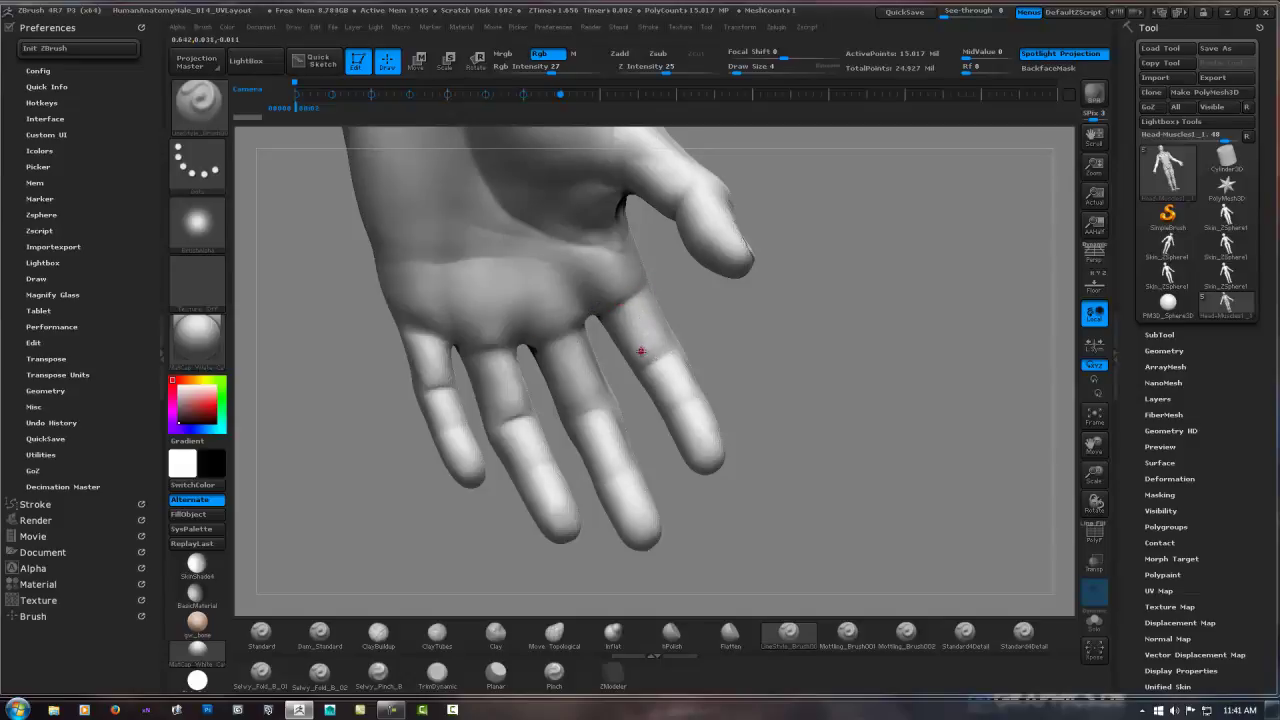
drag(641, 351, 681, 259)
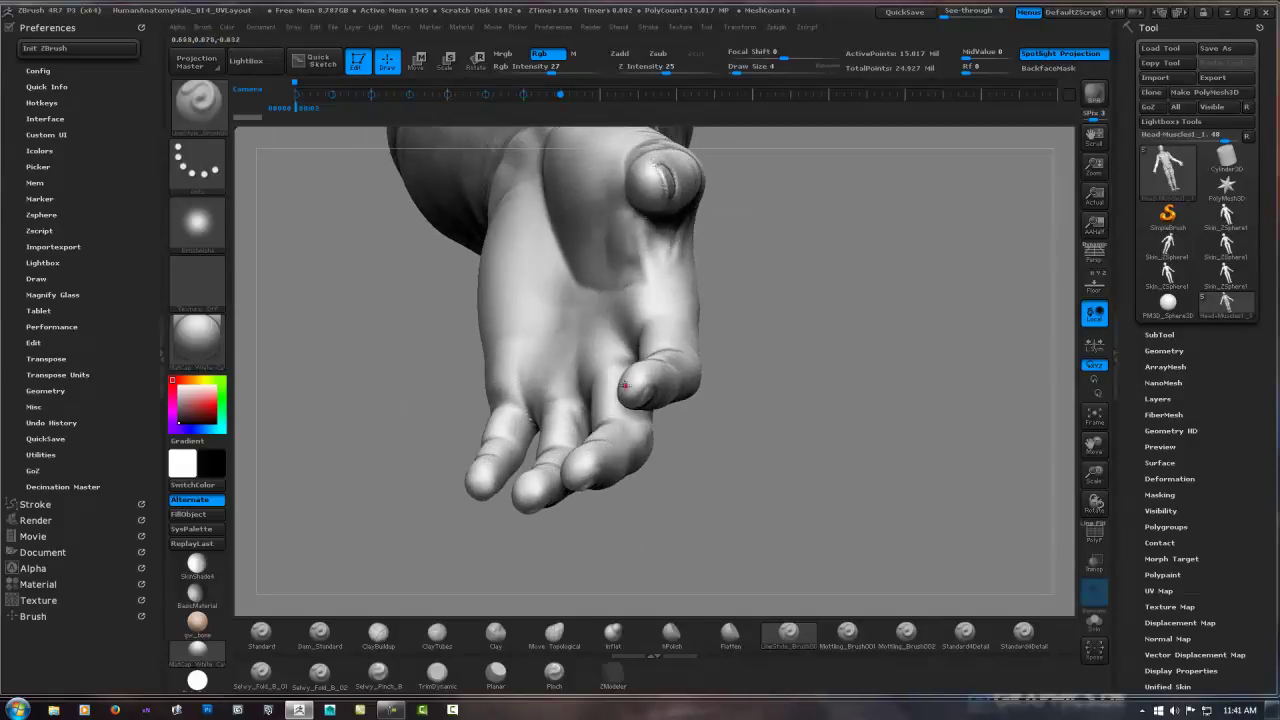
drag(668, 352, 642, 442)
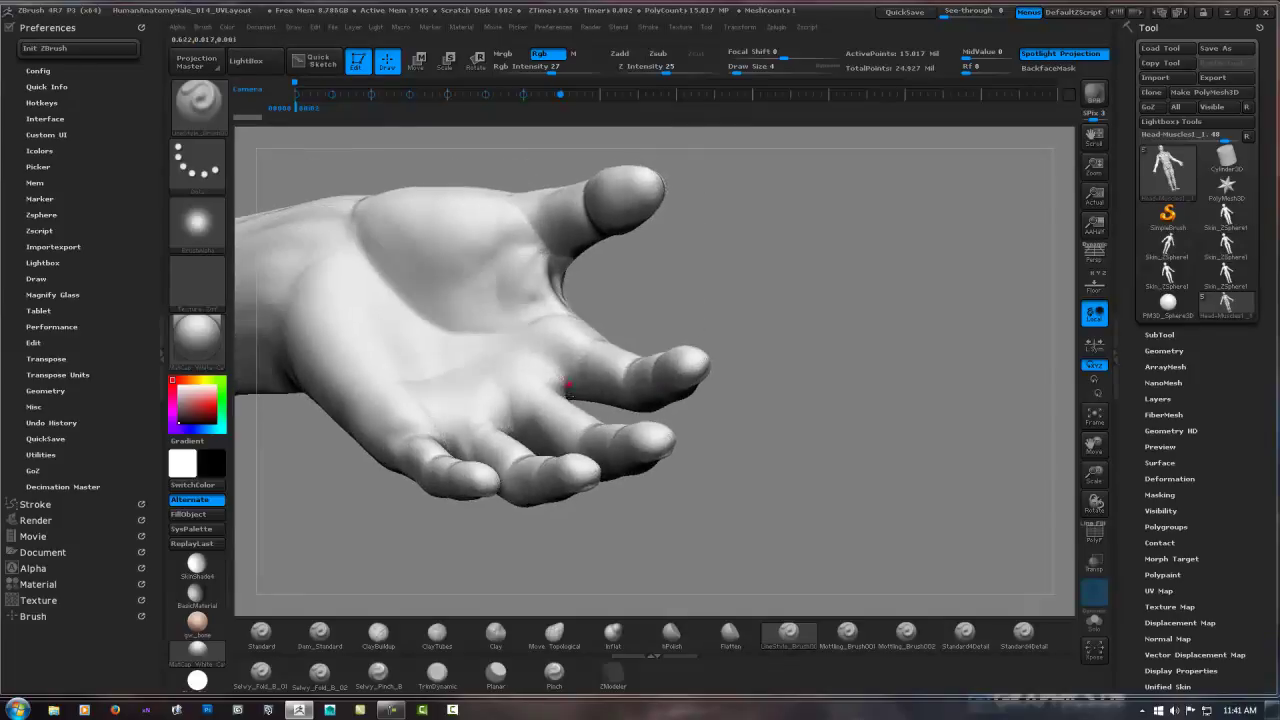
mouse_move(757, 336)
mouse_down()
mouse_move(765, 363)
mouse_move(811, 337)
mouse_move(710, 302)
mouse_move(815, 331)
mouse_up()
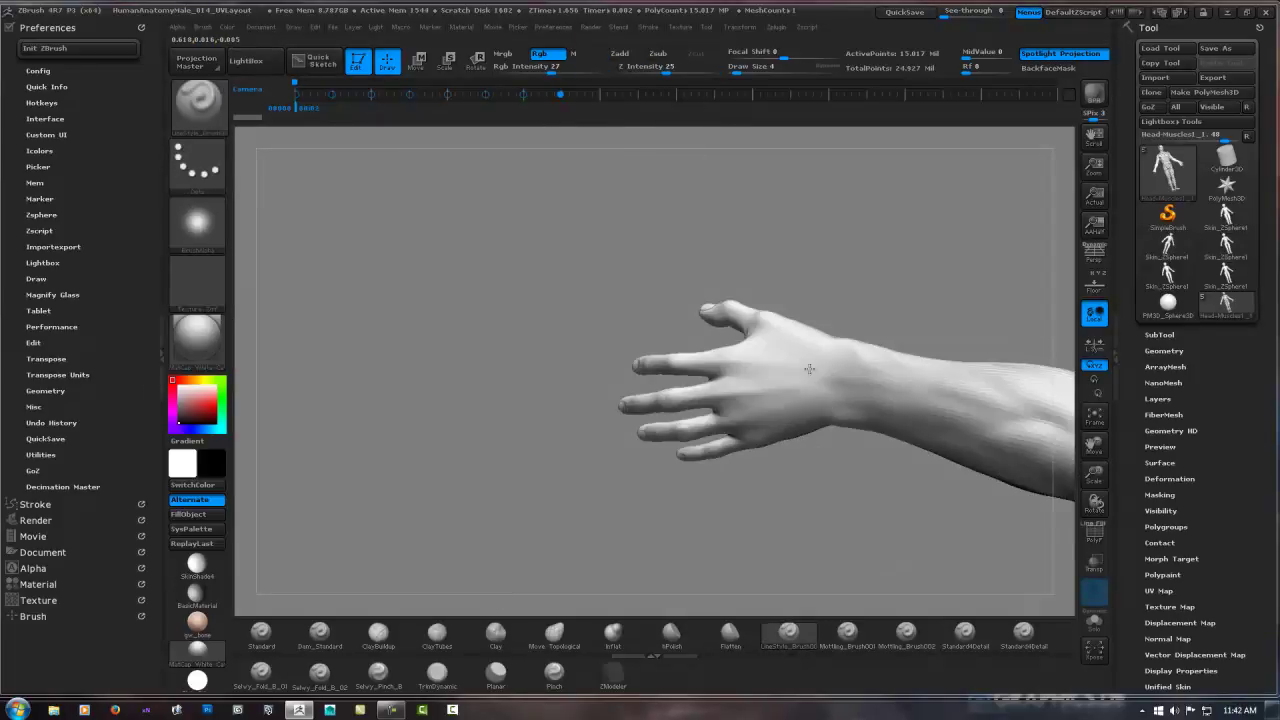
key(space)
key(super)
key(Escape)
mouse_move(577, 300)
mouse_down()
mouse_move(603, 306)
mouse_move(629, 338)
mouse_move(789, 323)
mouse_up()
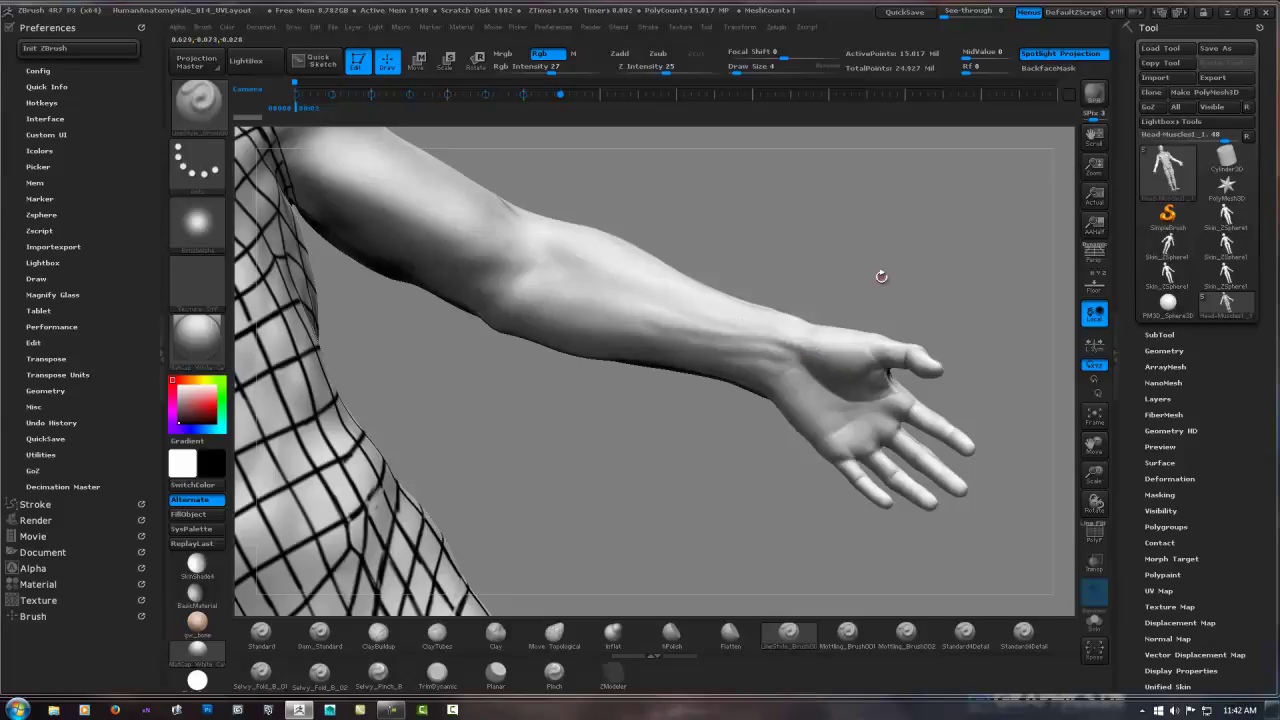
mouse_move(886, 288)
mouse_down()
mouse_move(875, 312)
mouse_move(864, 279)
mouse_move(791, 443)
mouse_move(757, 297)
mouse_move(773, 311)
mouse_move(743, 303)
mouse_move(823, 257)
mouse_move(708, 316)
mouse_up()
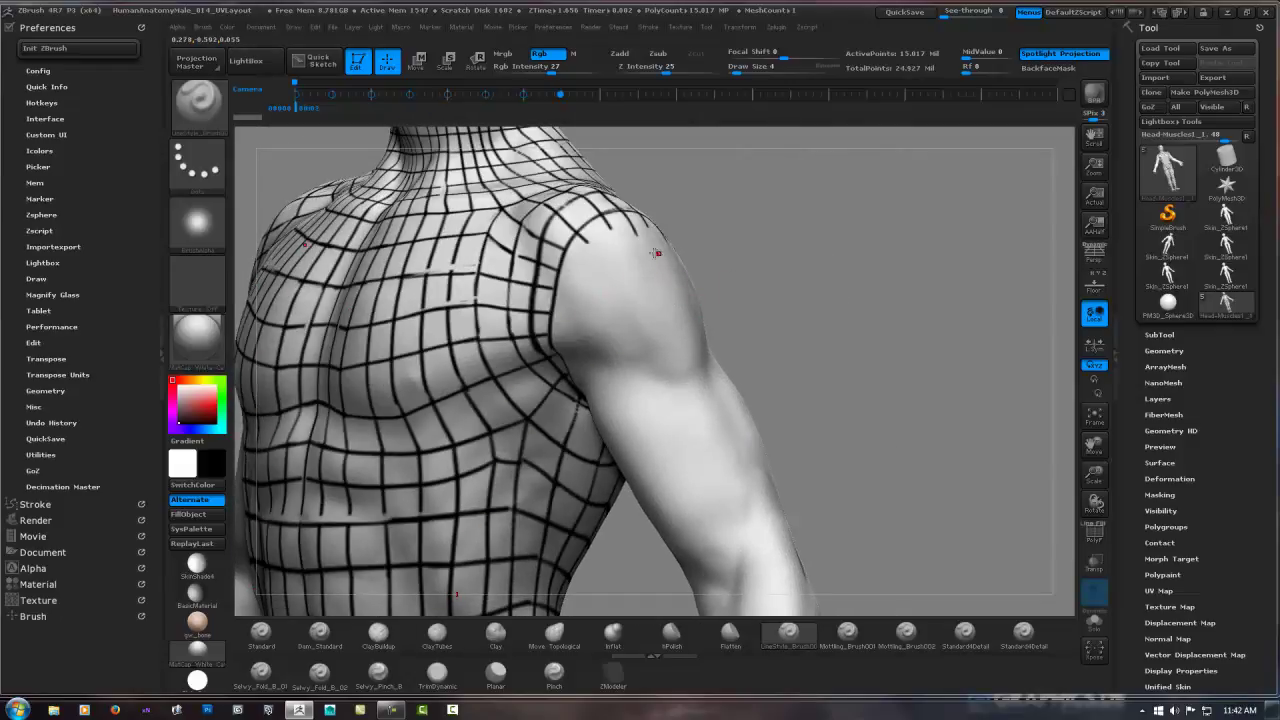
drag(737, 260, 770, 252)
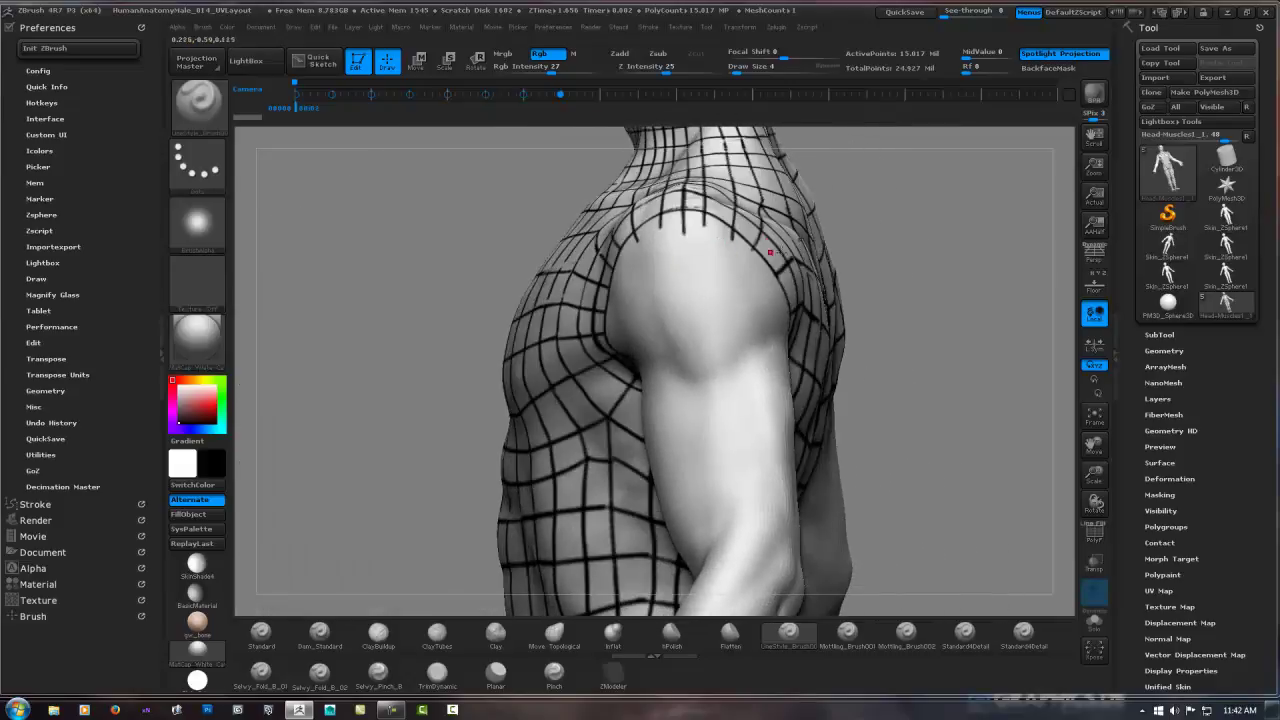
drag(878, 230, 707, 237)
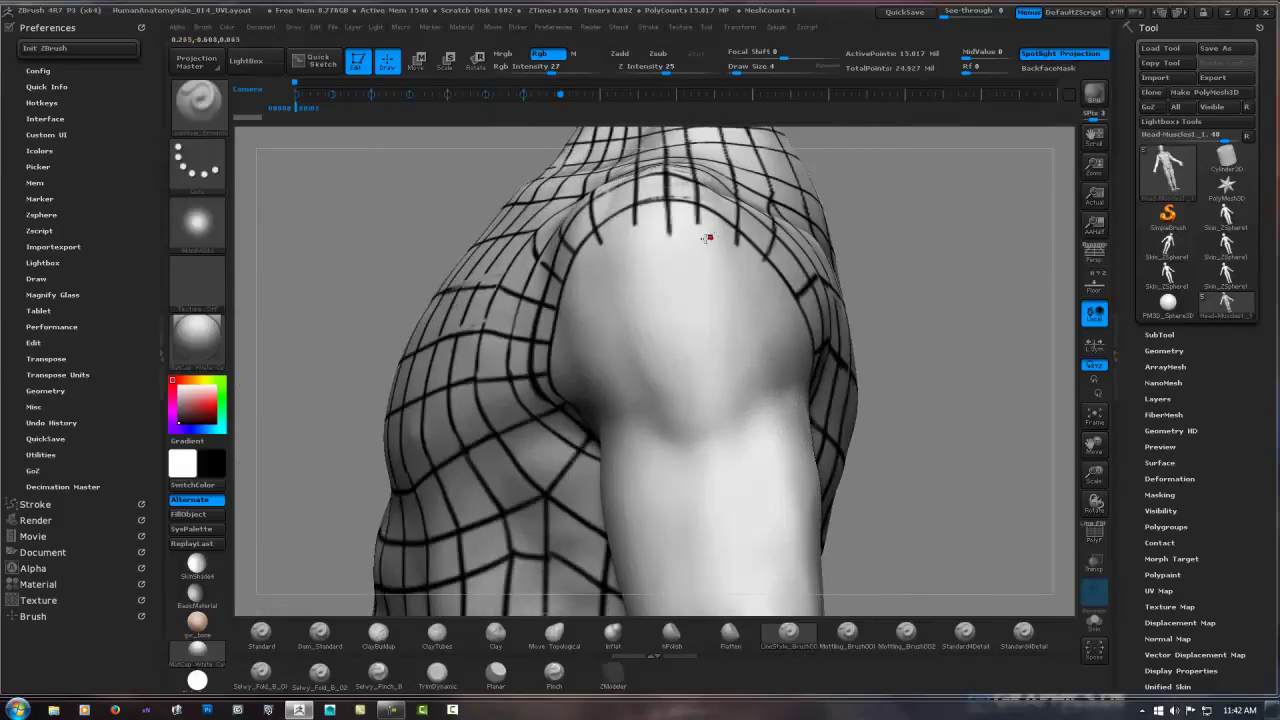
key(super)
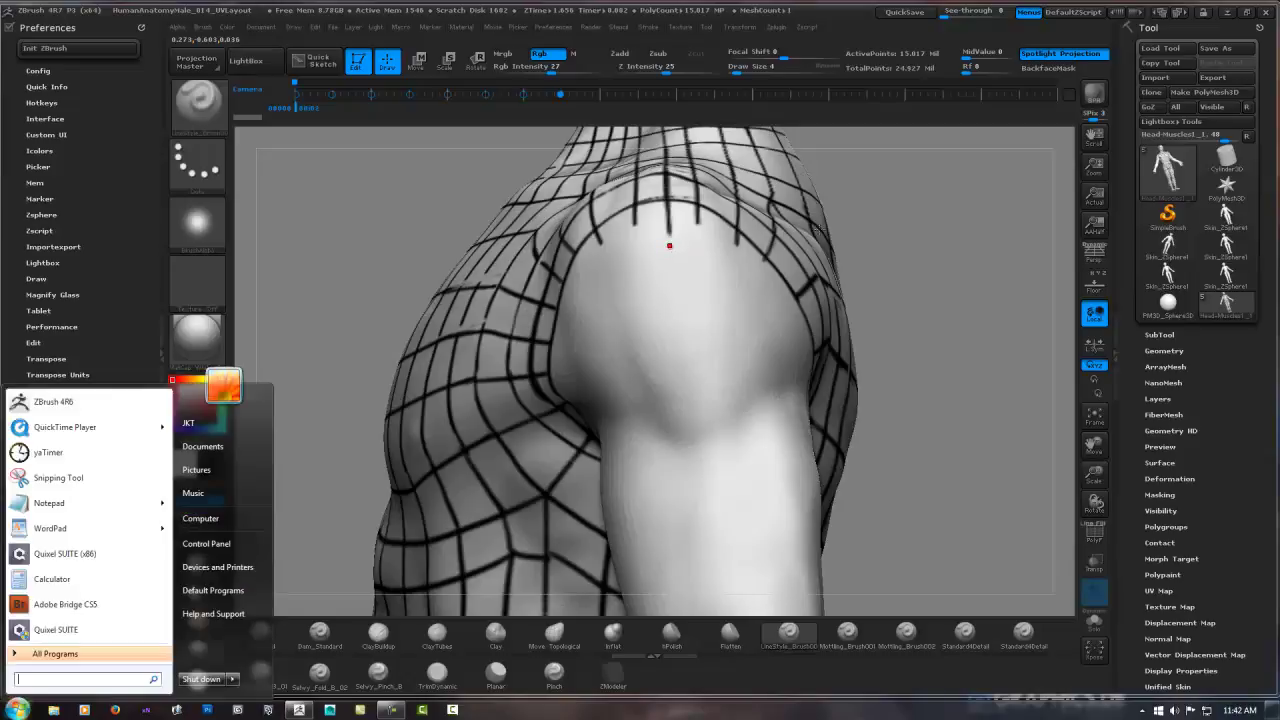
drag(898, 215, 894, 243)
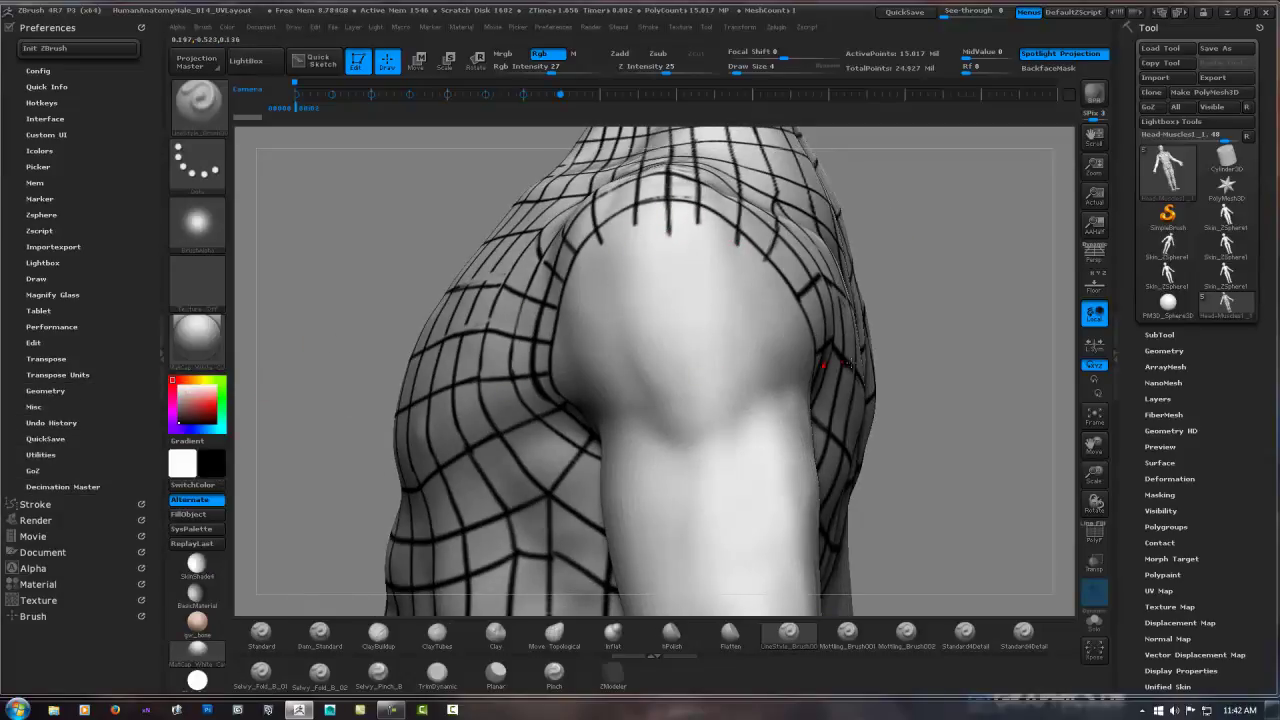
mouse_move(931, 348)
mouse_down()
mouse_move(894, 248)
mouse_move(737, 288)
mouse_up()
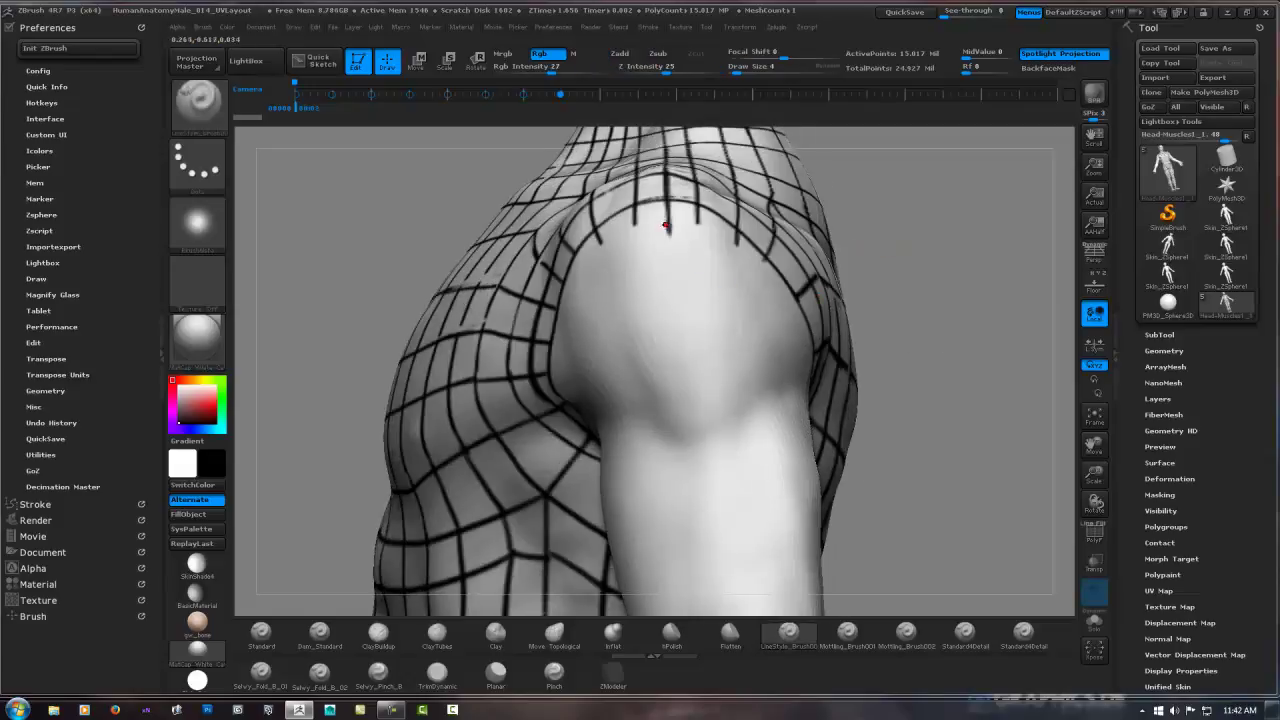
Turn on LazyMouse in the Stroke palette and adjust its LazyStep.
click(63, 503)
key(shift)
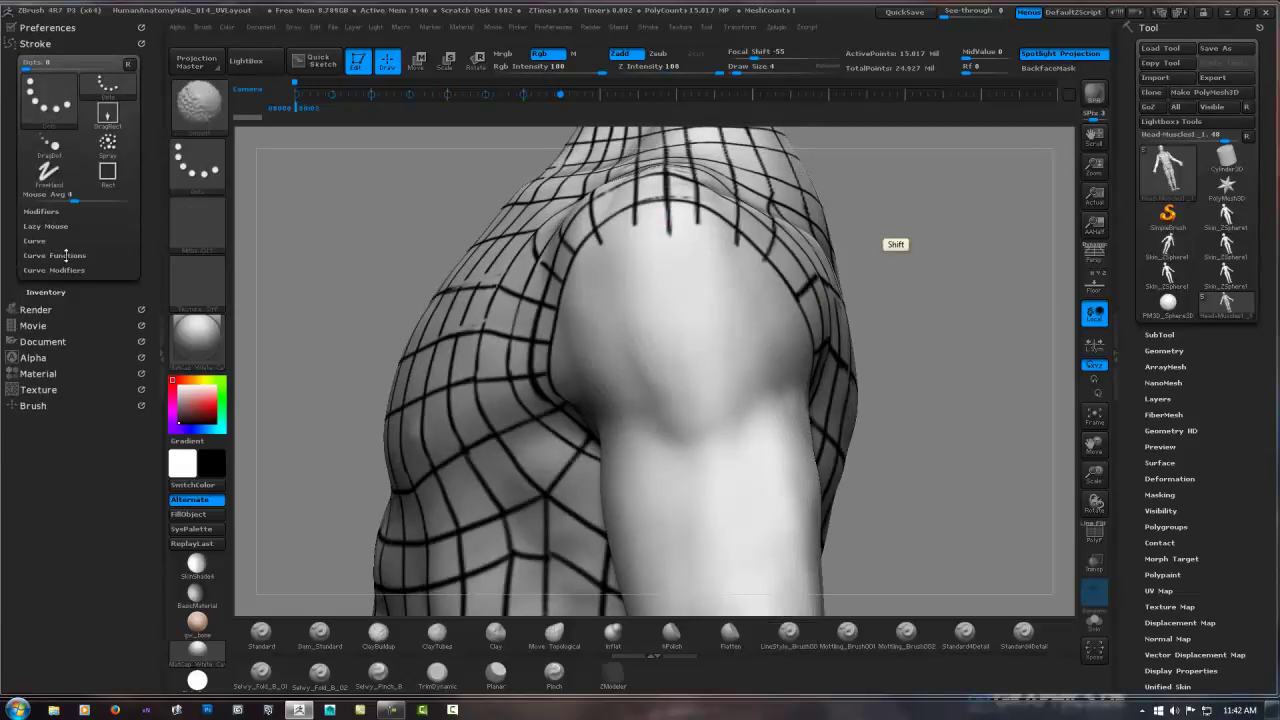
click(74, 234)
click(48, 240)
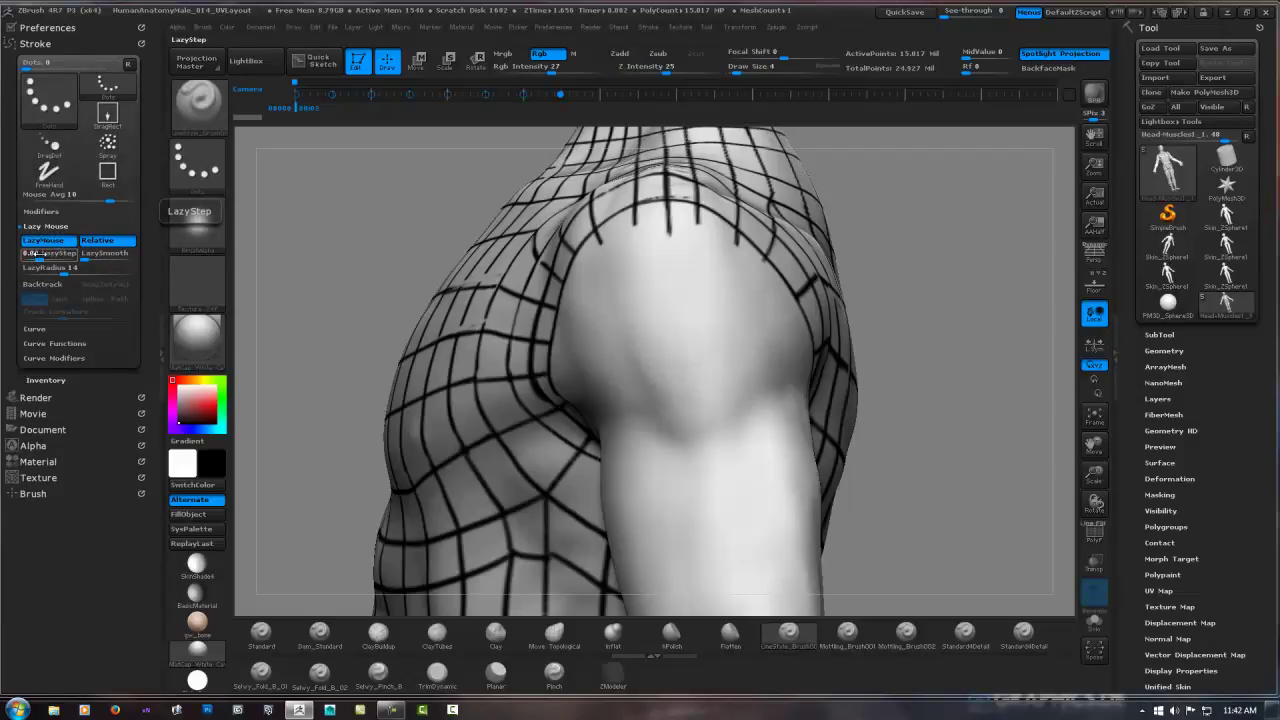
drag(38, 256, 42, 254)
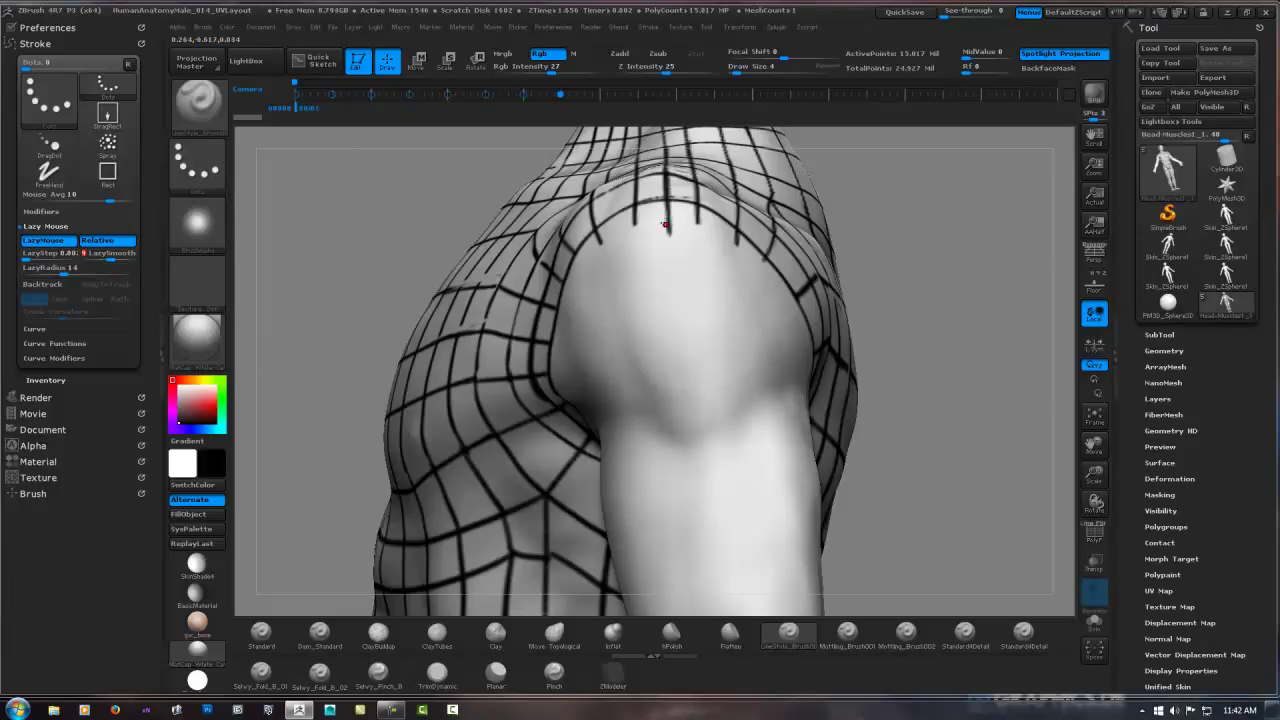
Paint a short dark test line down the top of the shoulder, then show Tool > Layers.
drag(666, 232, 671, 290)
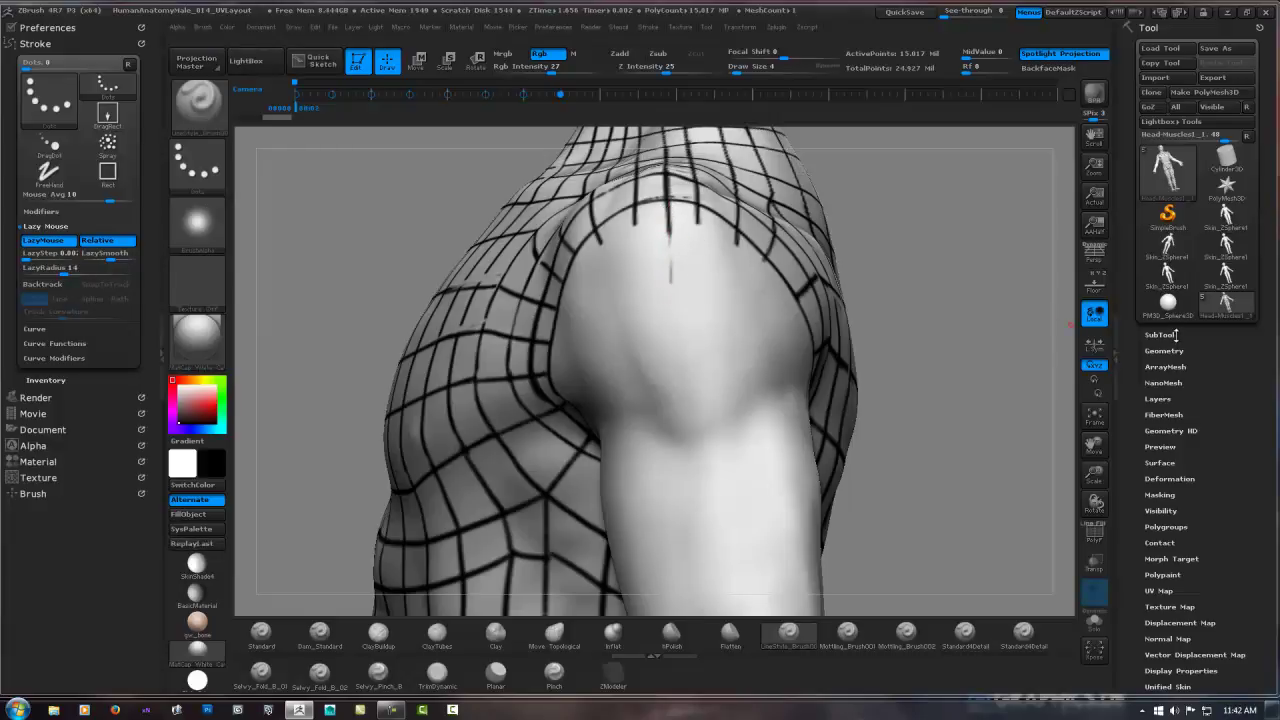
click(1170, 398)
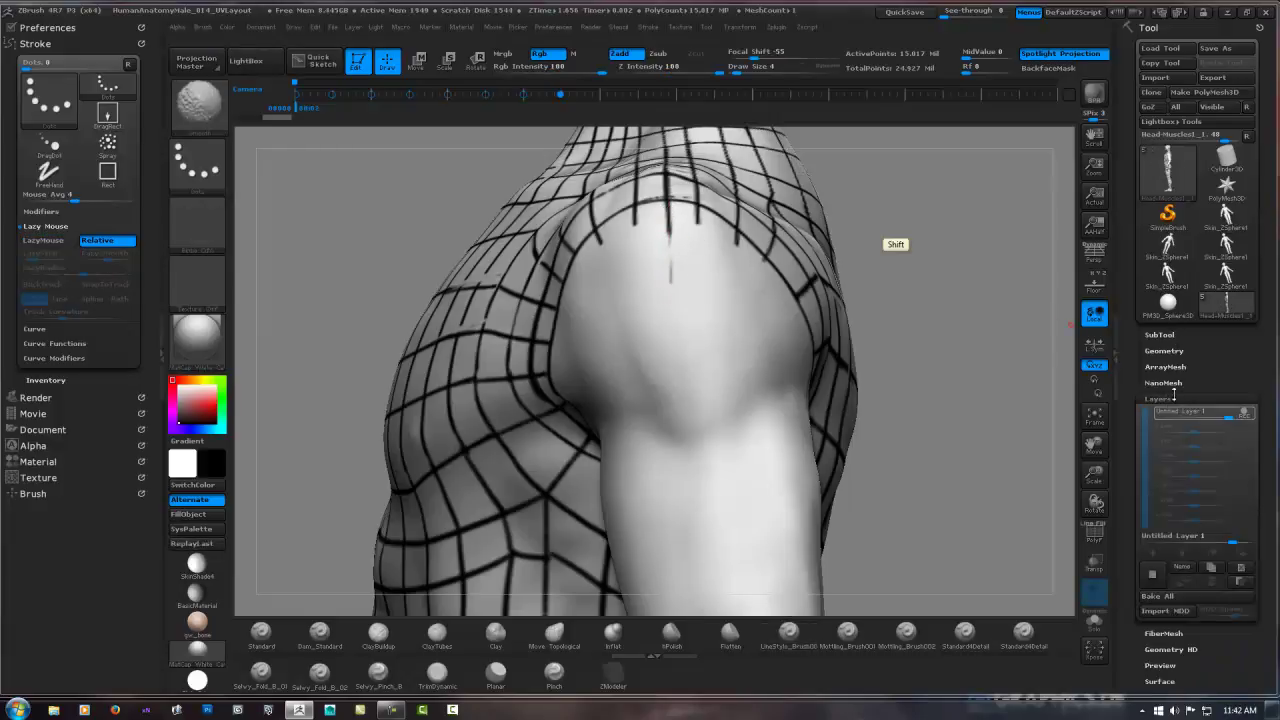
key(shift)
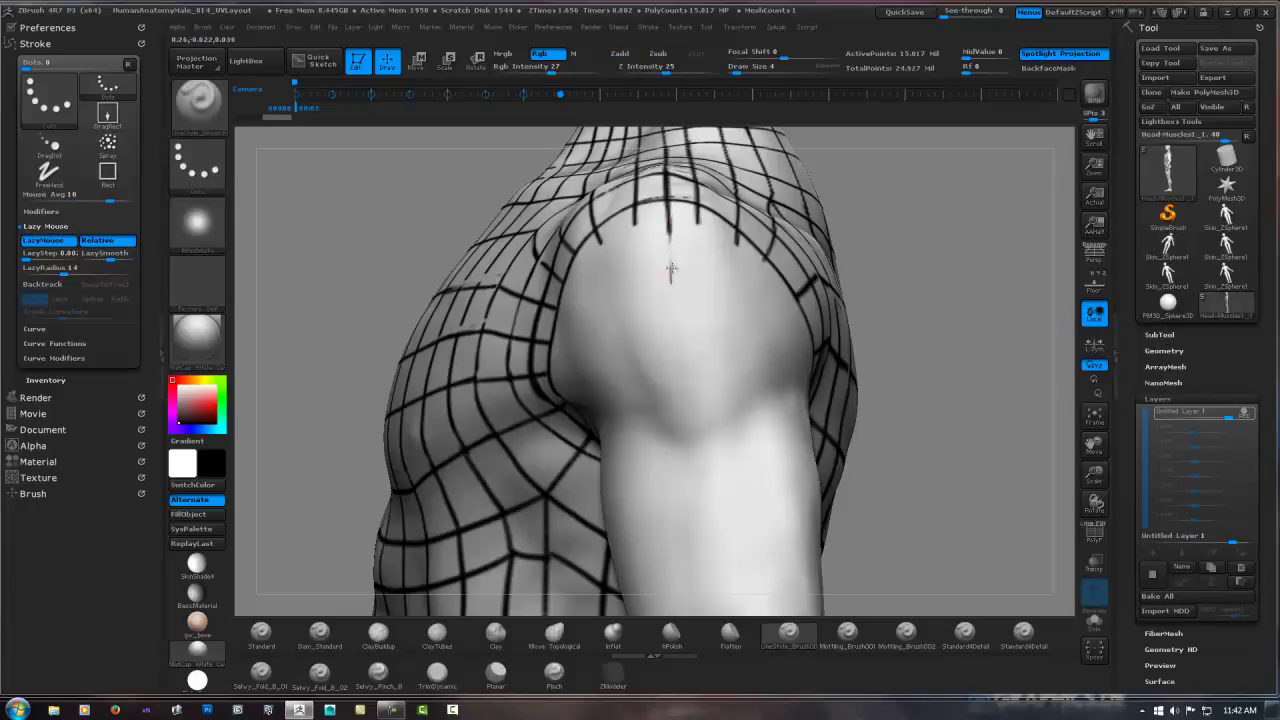
Lower the draw size to 6 and paint several dark fiber lines down the deltoid.
drag(671, 270, 669, 230)
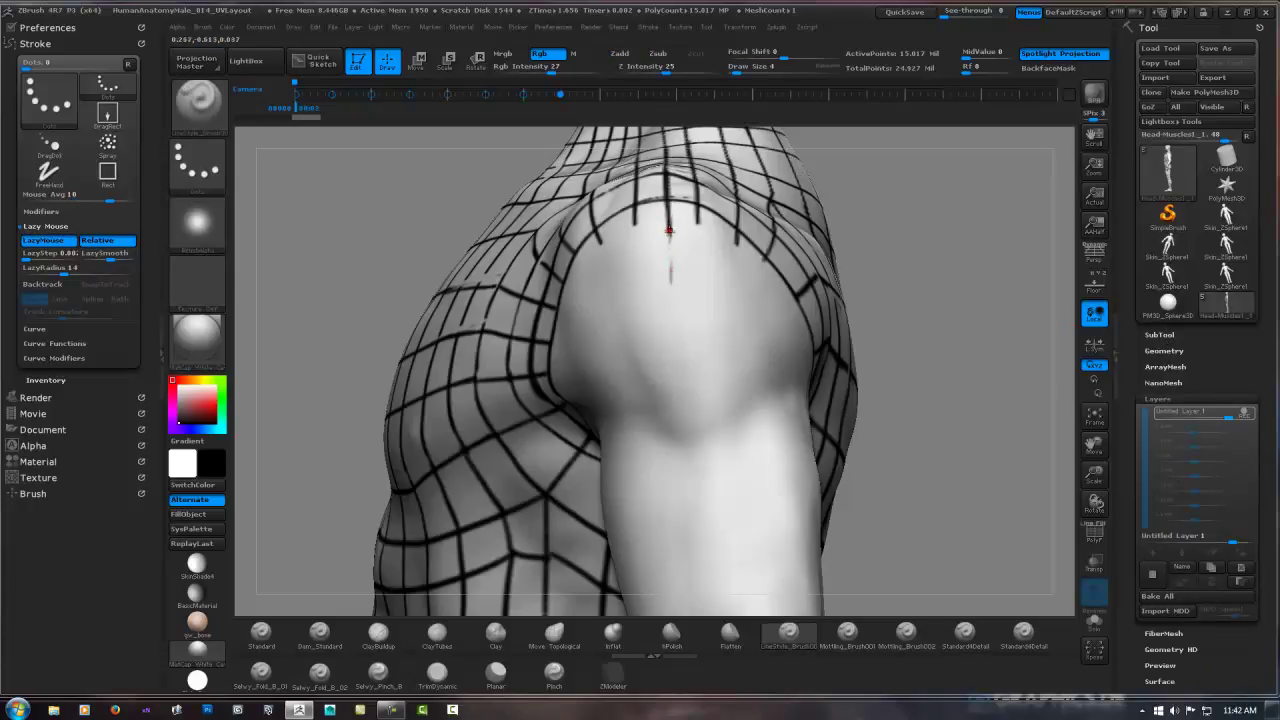
click(738, 71)
drag(738, 71, 724, 148)
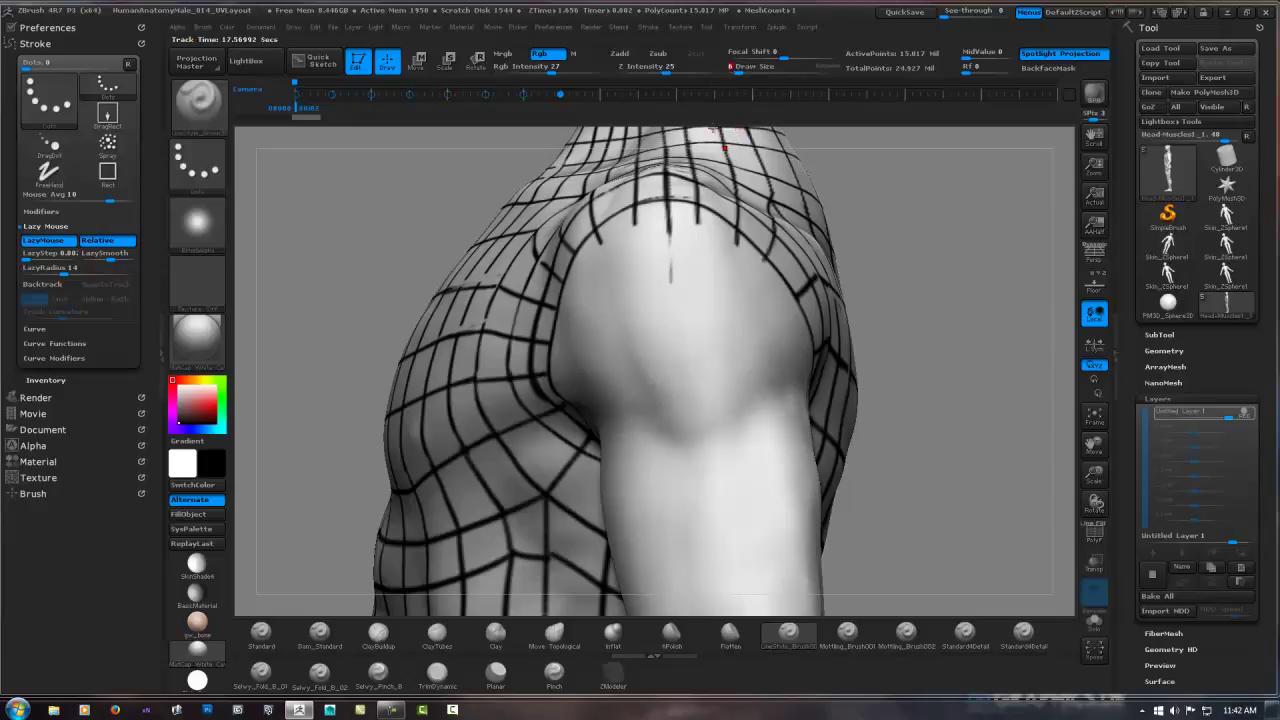
drag(670, 234, 686, 415)
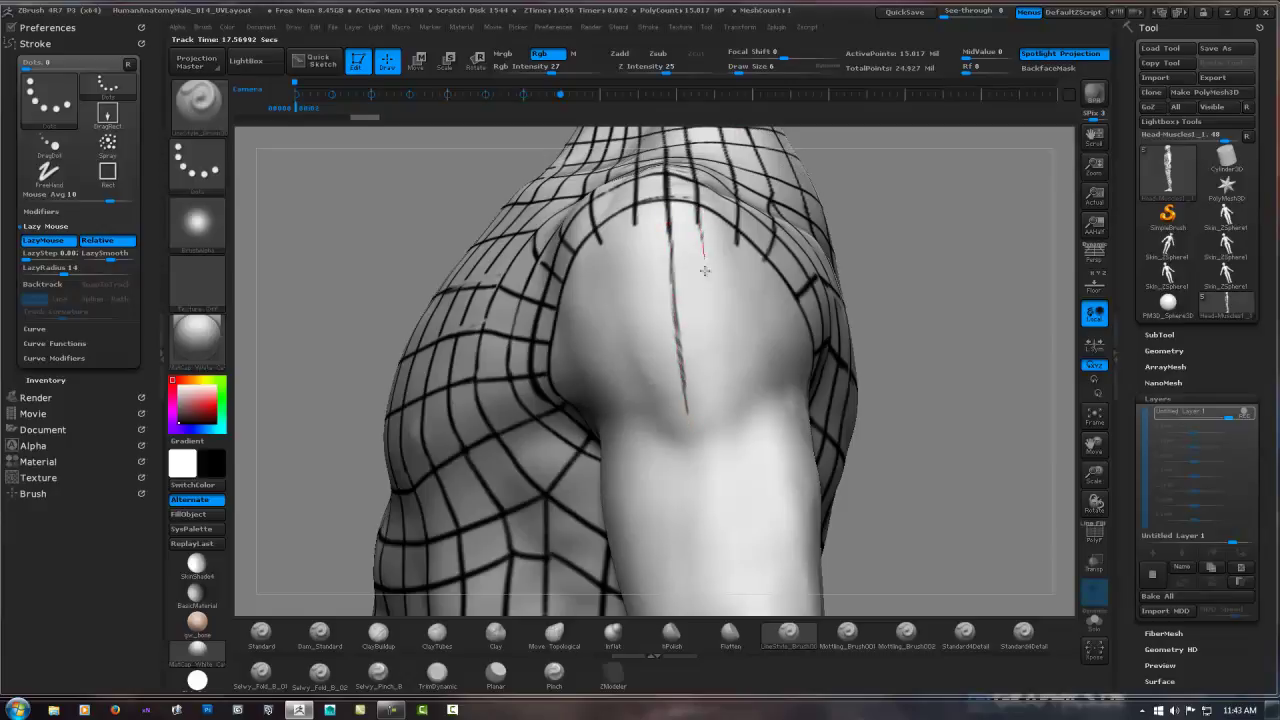
drag(705, 270, 712, 420)
drag(699, 213, 706, 305)
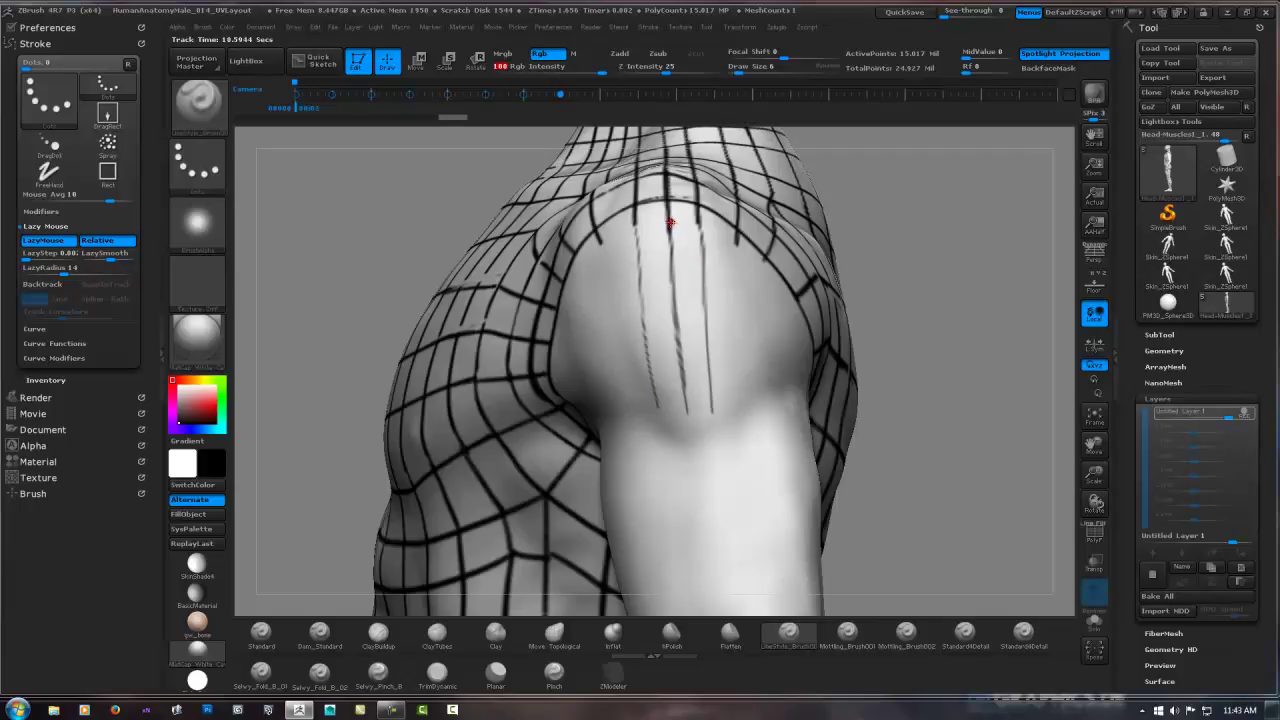
drag(671, 240, 676, 370)
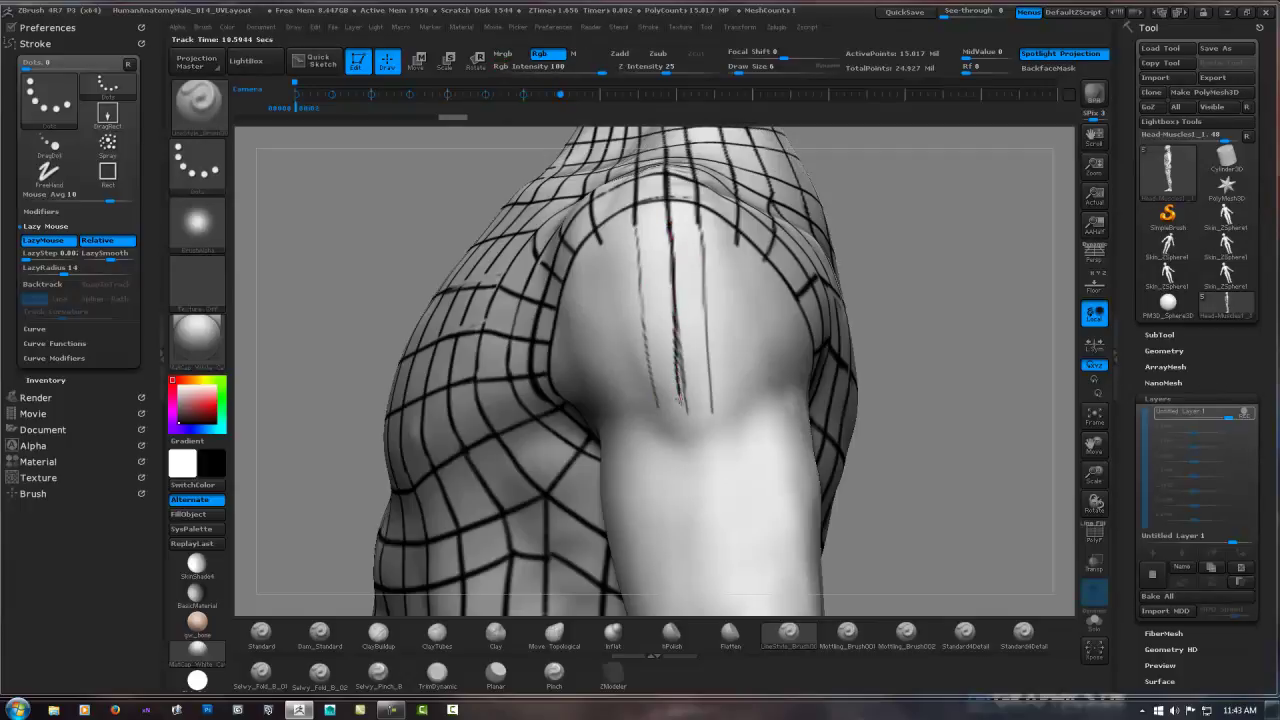
Undo the jagged stroke and redraw three dark fiber lines down the shoulder.
key(1)
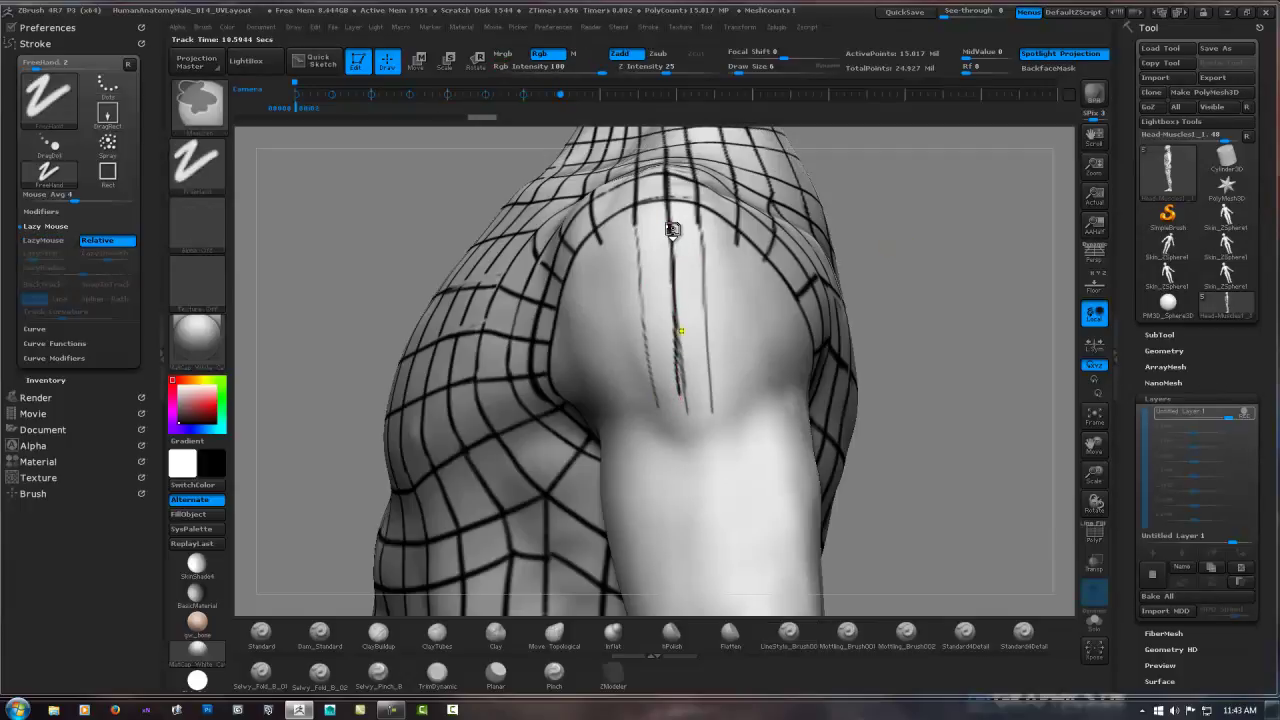
key(ctrl+z)
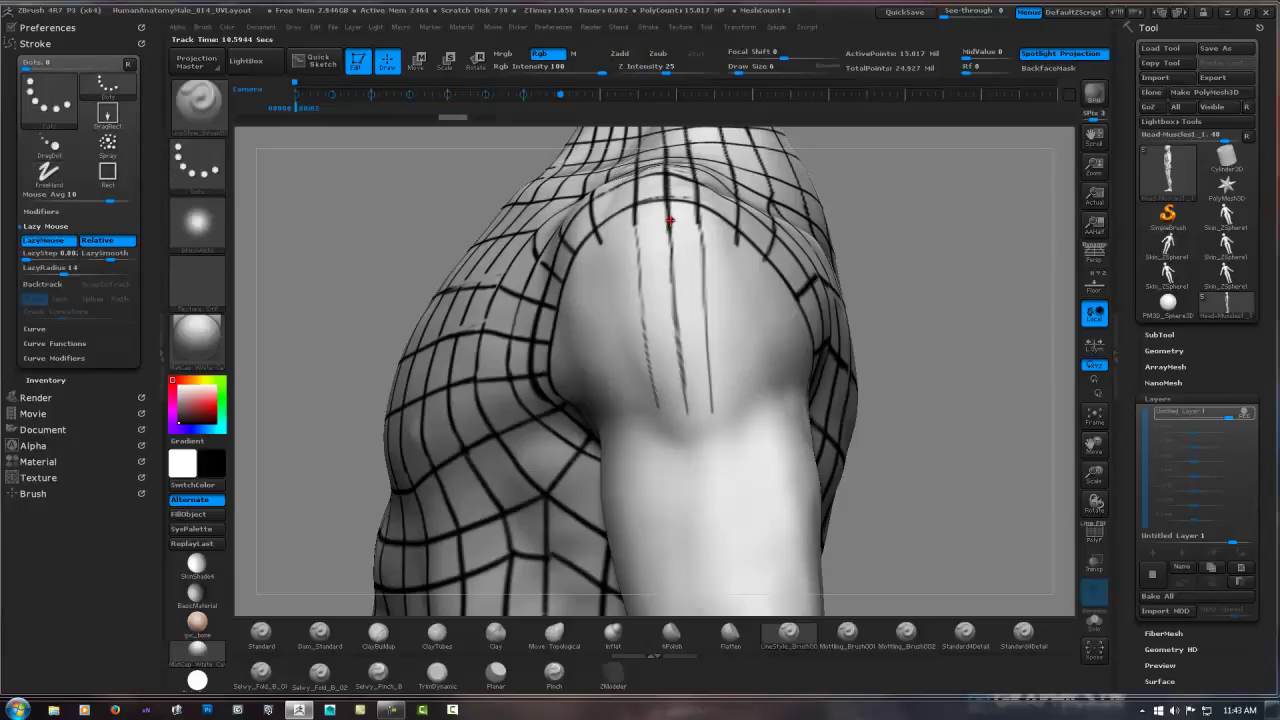
drag(676, 318, 680, 363)
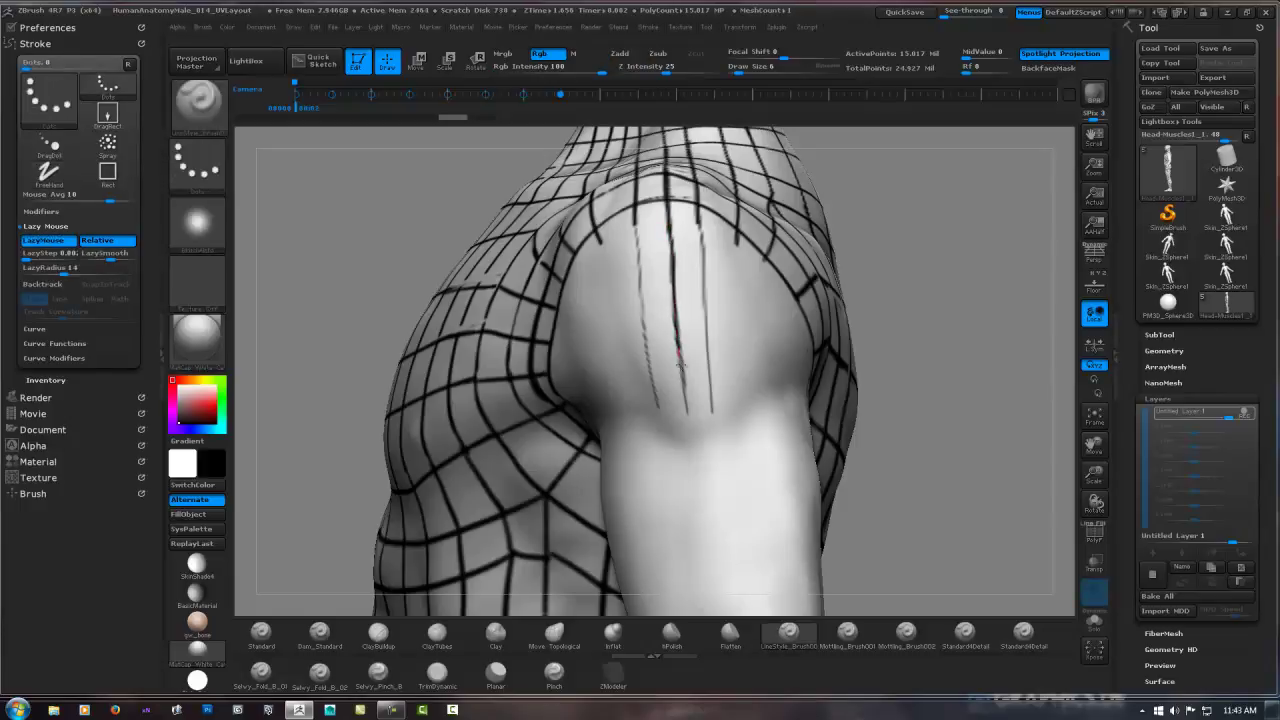
drag(689, 430, 689, 432)
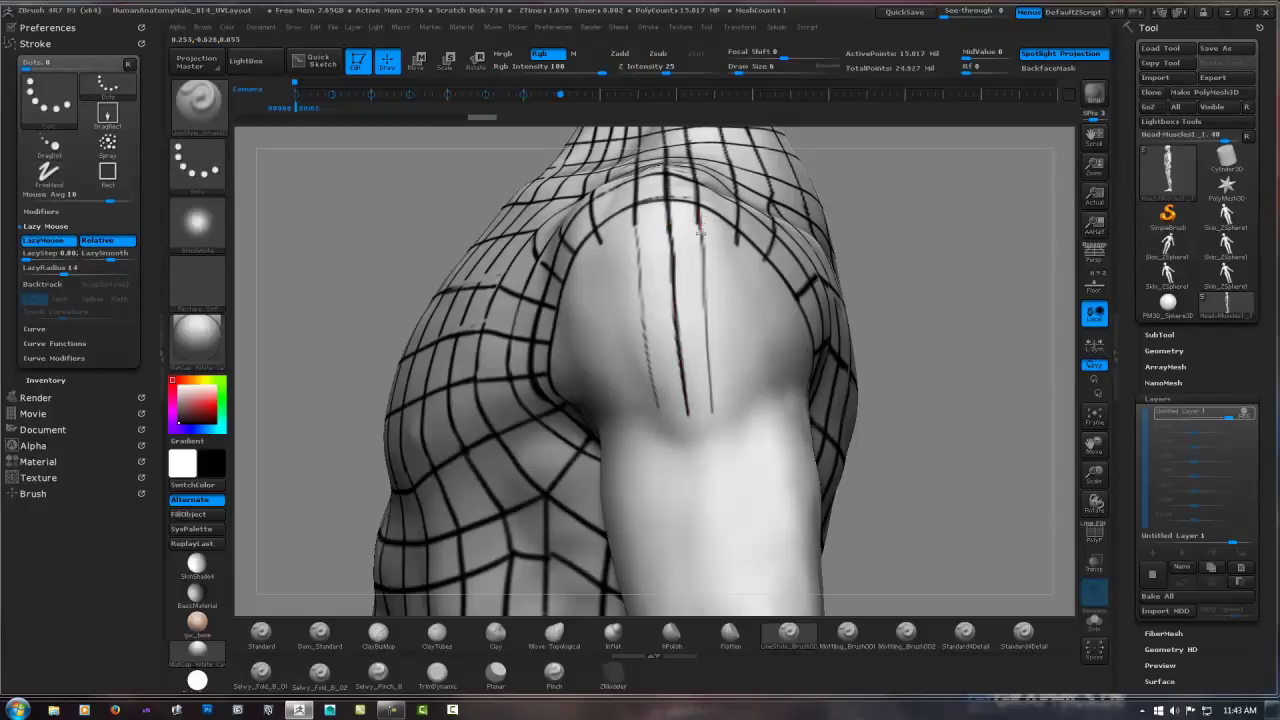
drag(700, 232, 712, 412)
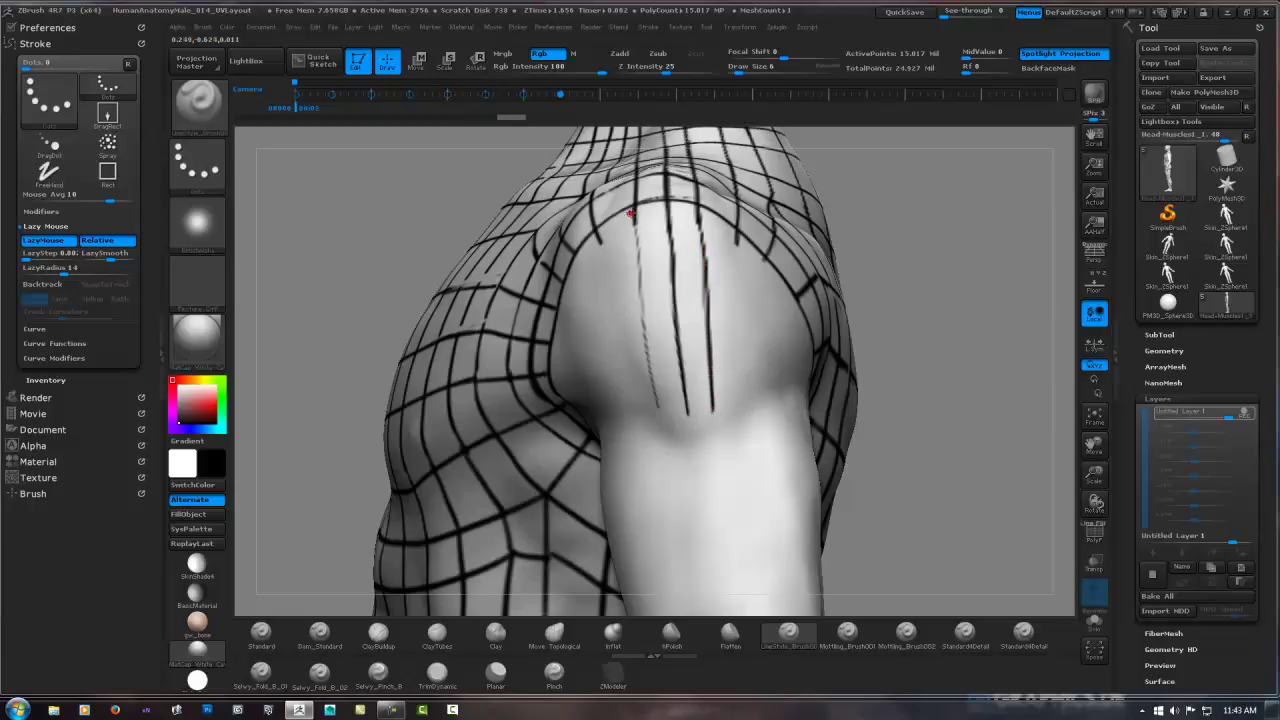
drag(635, 256, 640, 344)
drag(661, 418, 661, 420)
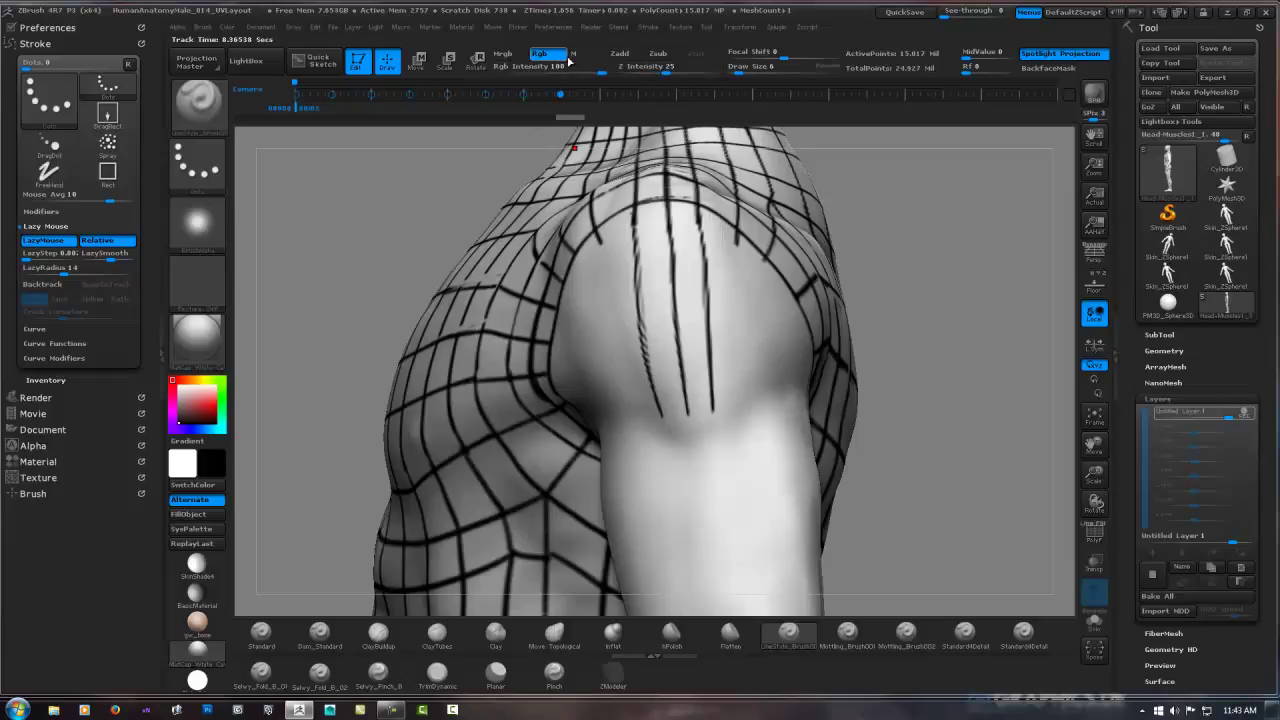
key(ctrl)
key(shift)
Extend dark fiber lines from the outer shoulder down the upper arm.
drag(732, 280, 600, 272)
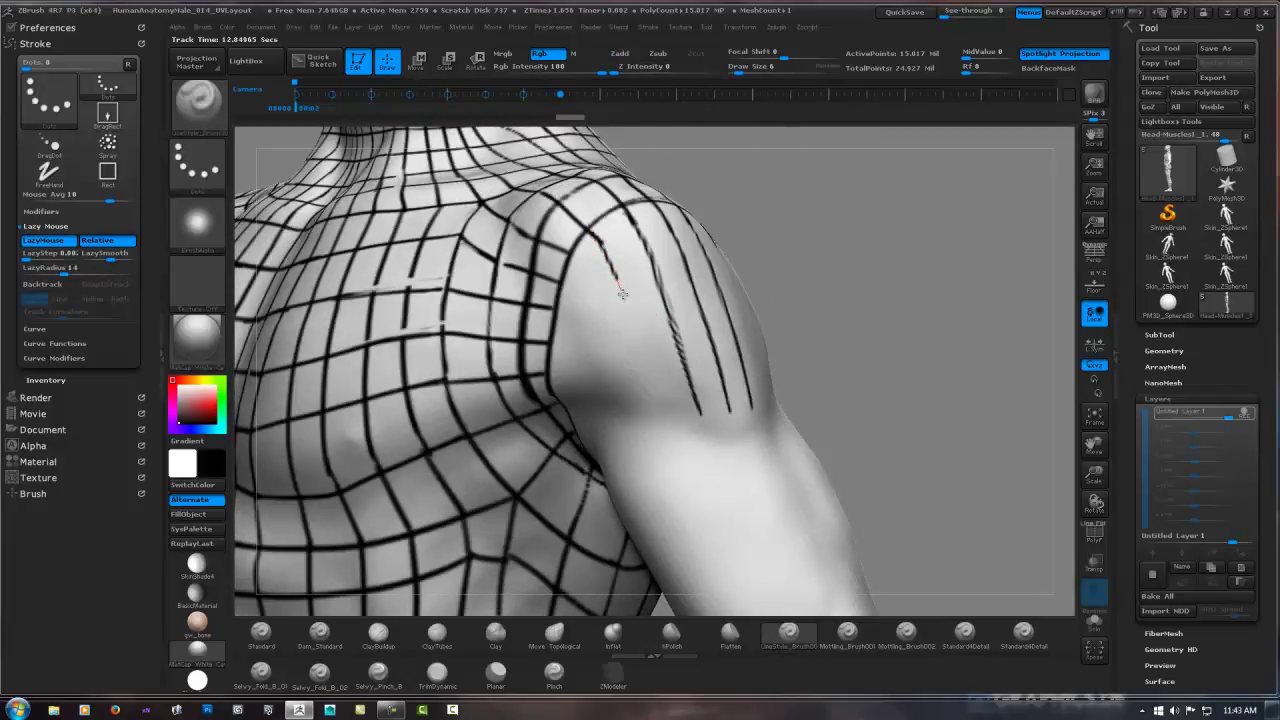
drag(638, 338, 656, 391)
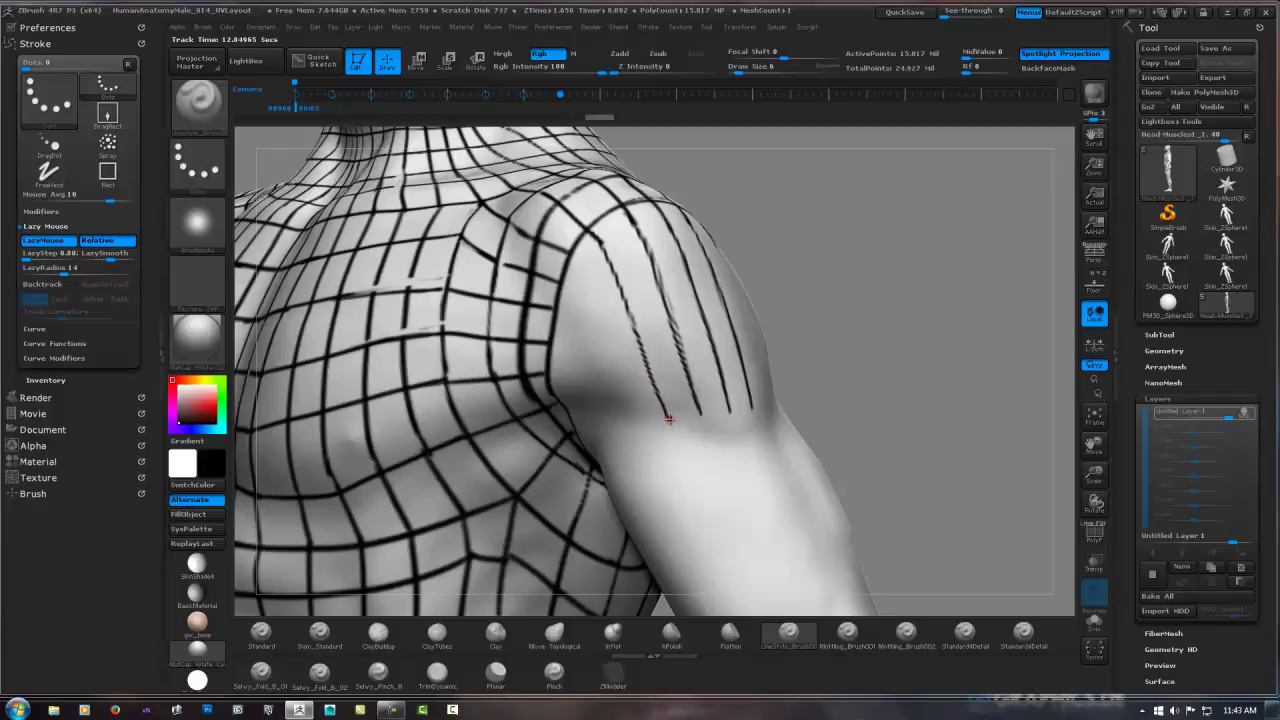
mouse_move(728, 290)
mouse_down()
mouse_move(784, 234)
mouse_move(715, 410)
mouse_up()
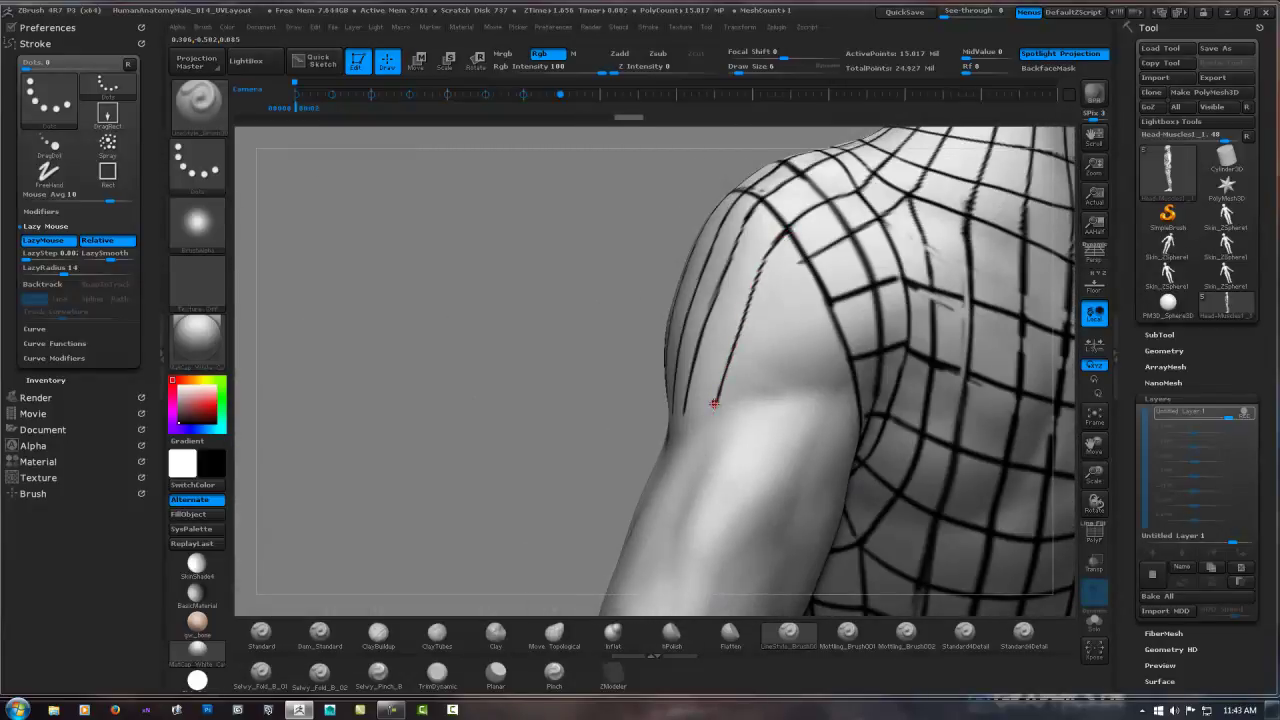
mouse_move(787, 278)
mouse_down()
mouse_move(886, 240)
mouse_move(875, 262)
mouse_move(877, 249)
mouse_move(807, 254)
mouse_move(710, 276)
mouse_move(688, 379)
mouse_up()
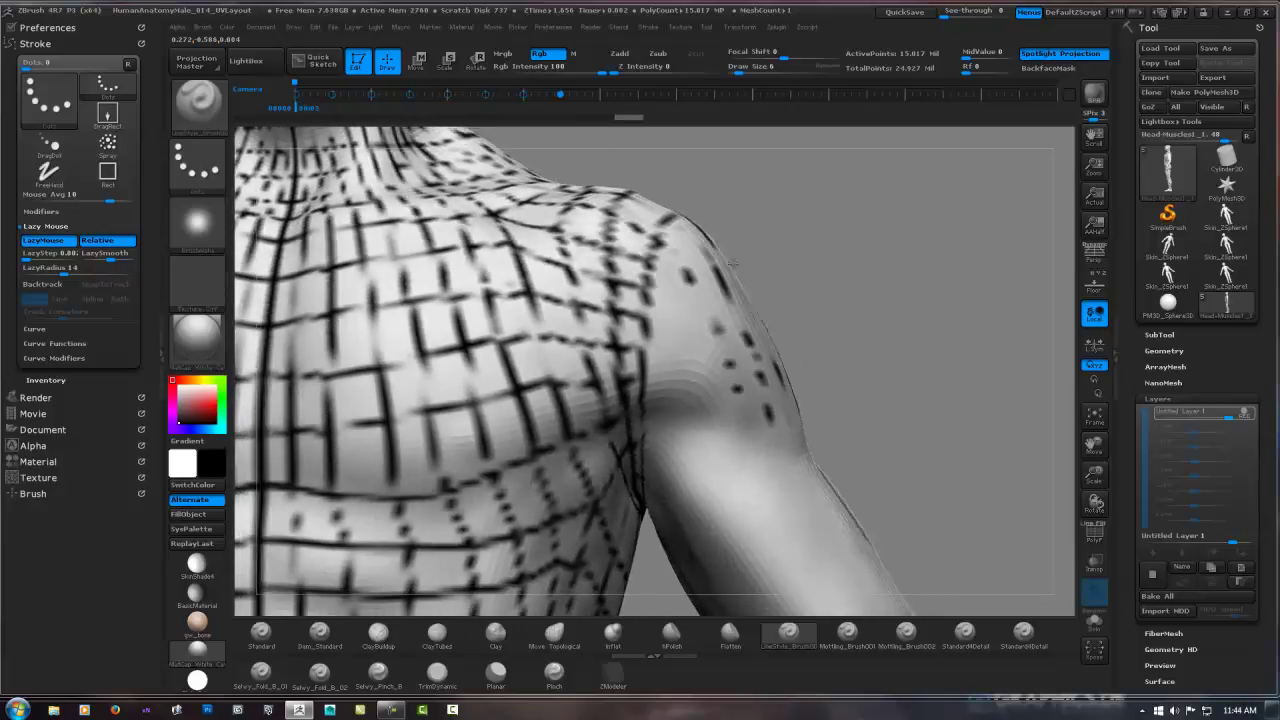
Orbit under the arm and extend a dark line along it toward the armpit.
drag(683, 300, 648, 283)
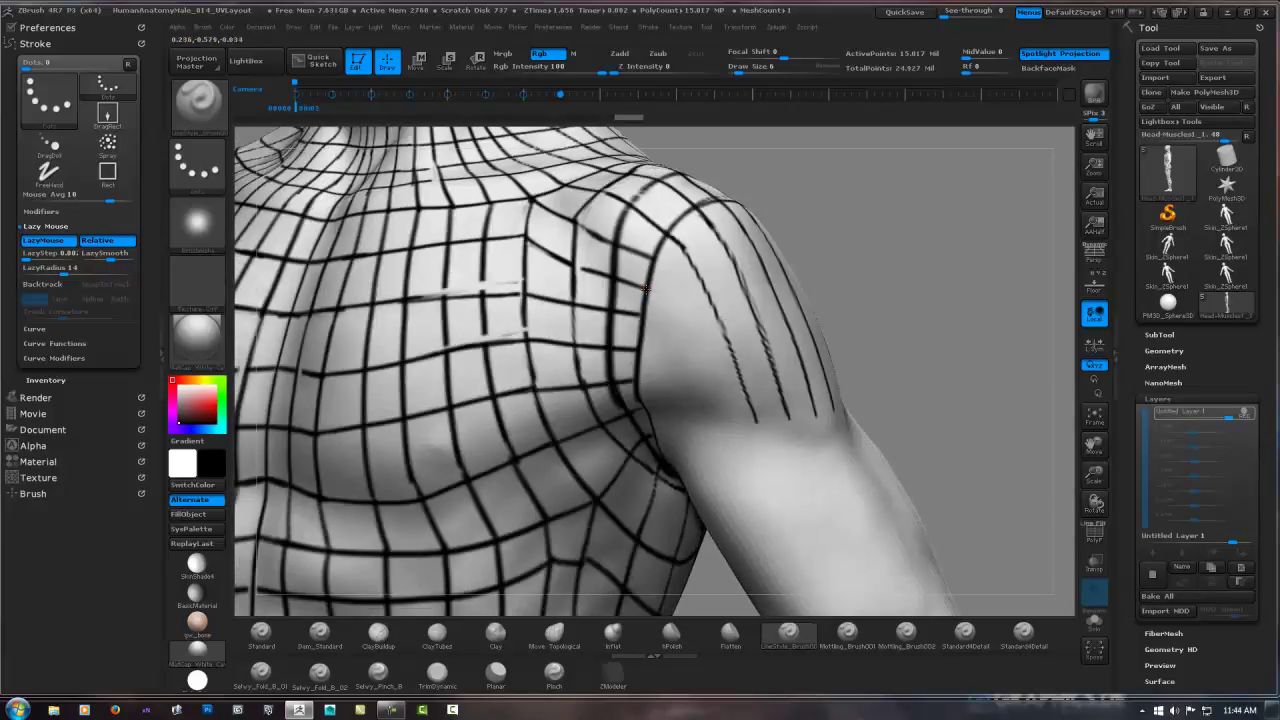
mouse_move(709, 251)
mouse_down()
mouse_move(823, 246)
mouse_move(674, 266)
mouse_move(575, 420)
mouse_up()
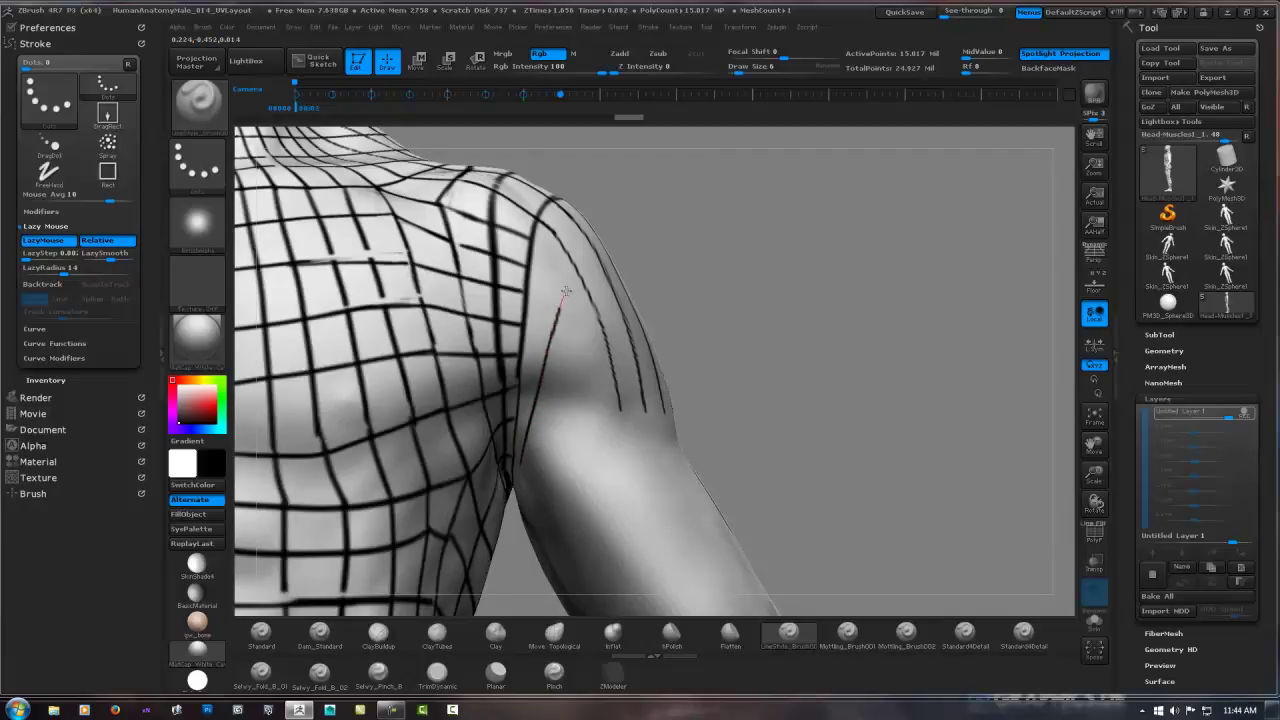
drag(584, 257, 563, 284)
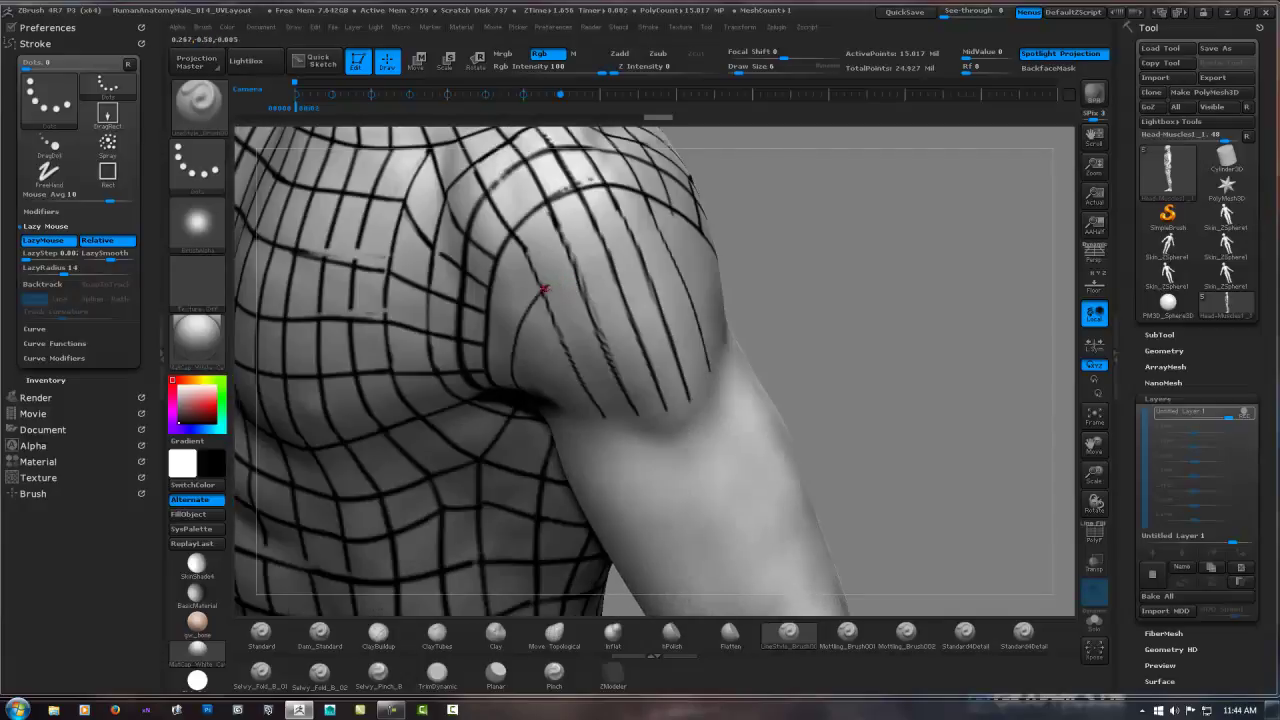
mouse_move(683, 238)
mouse_down()
mouse_move(636, 243)
mouse_move(710, 258)
mouse_move(792, 300)
mouse_move(639, 304)
mouse_up()
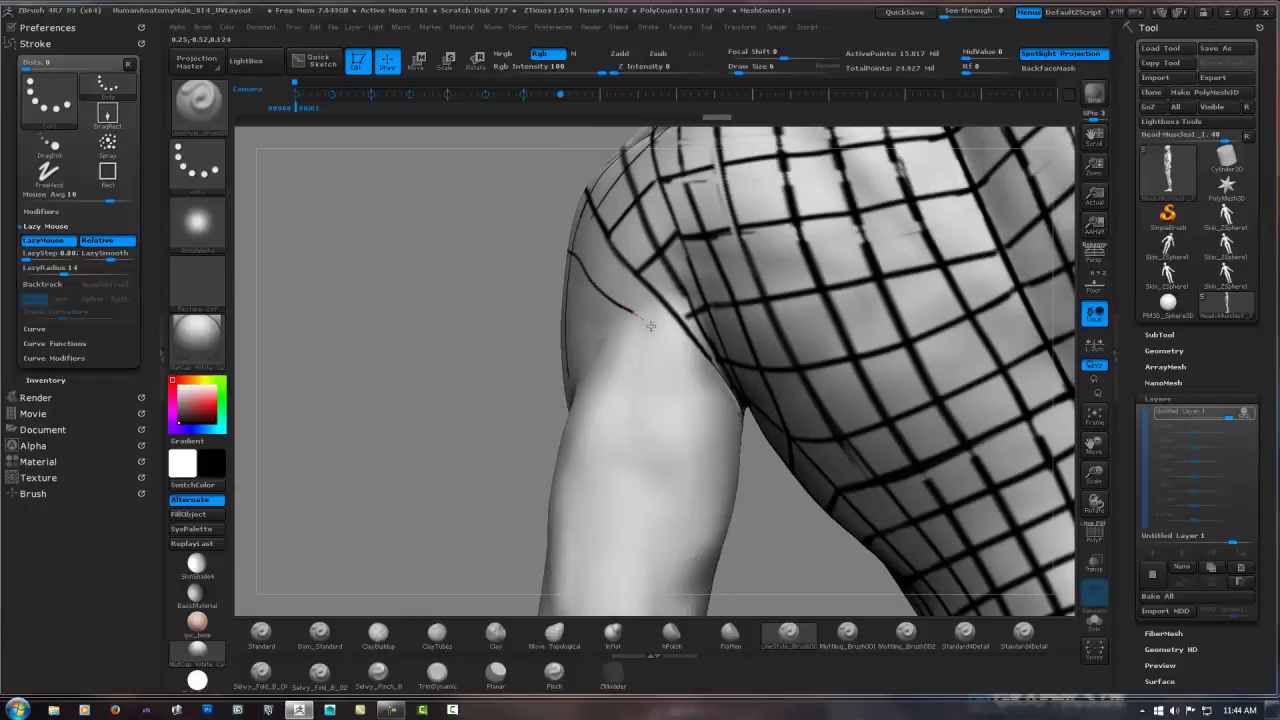
drag(650, 326, 687, 352)
drag(675, 293, 690, 372)
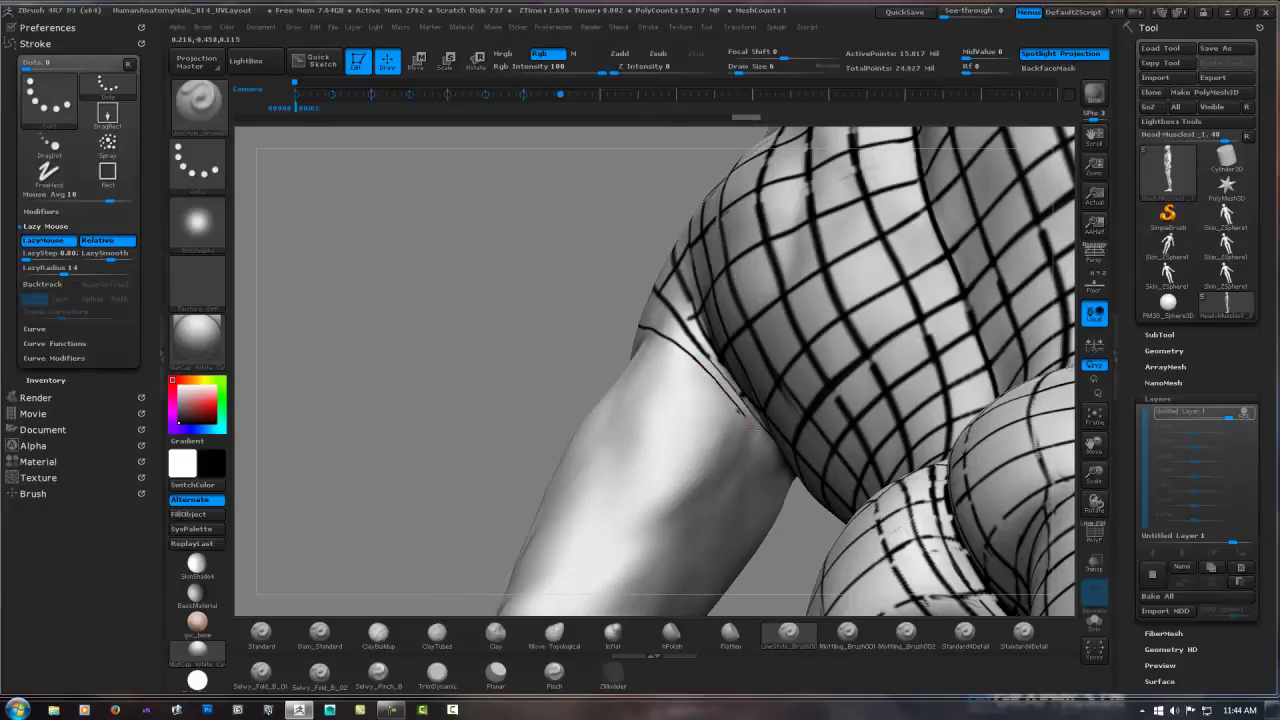
right_drag(753, 429, 773, 418)
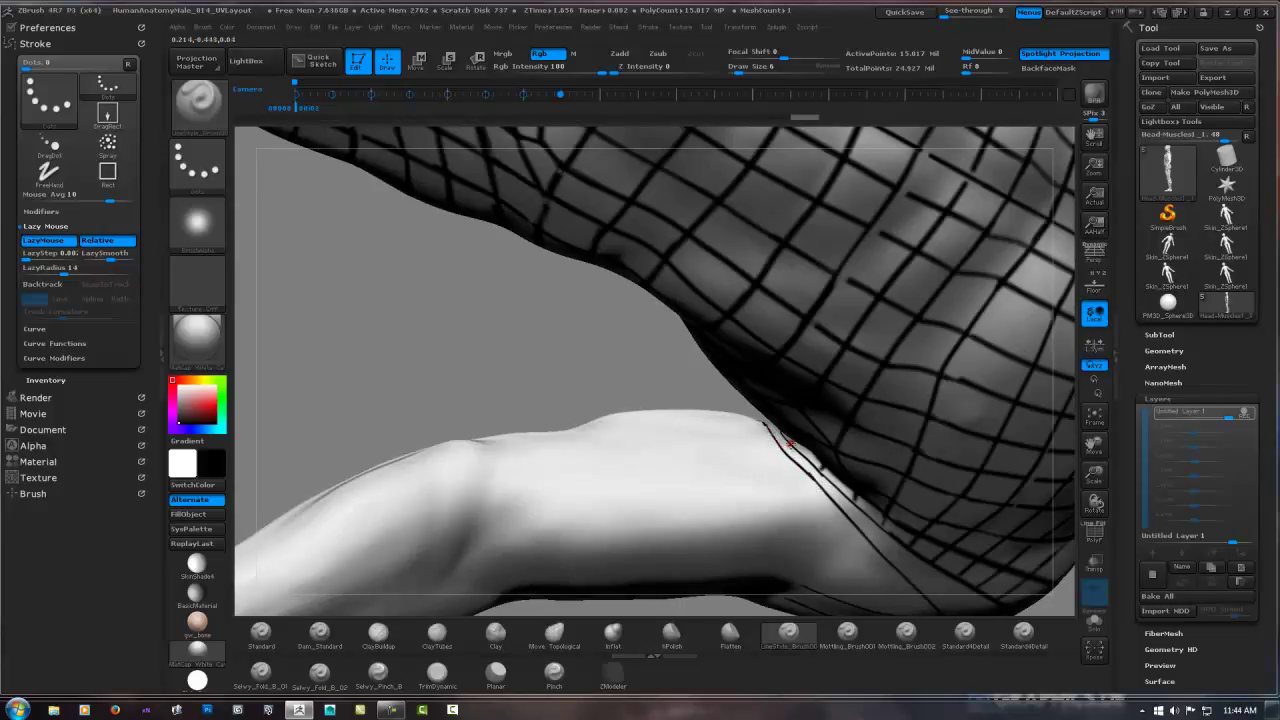
mouse_move(819, 485)
right_down()
mouse_move(725, 359)
mouse_move(911, 316)
right_up()
key(ctrl)
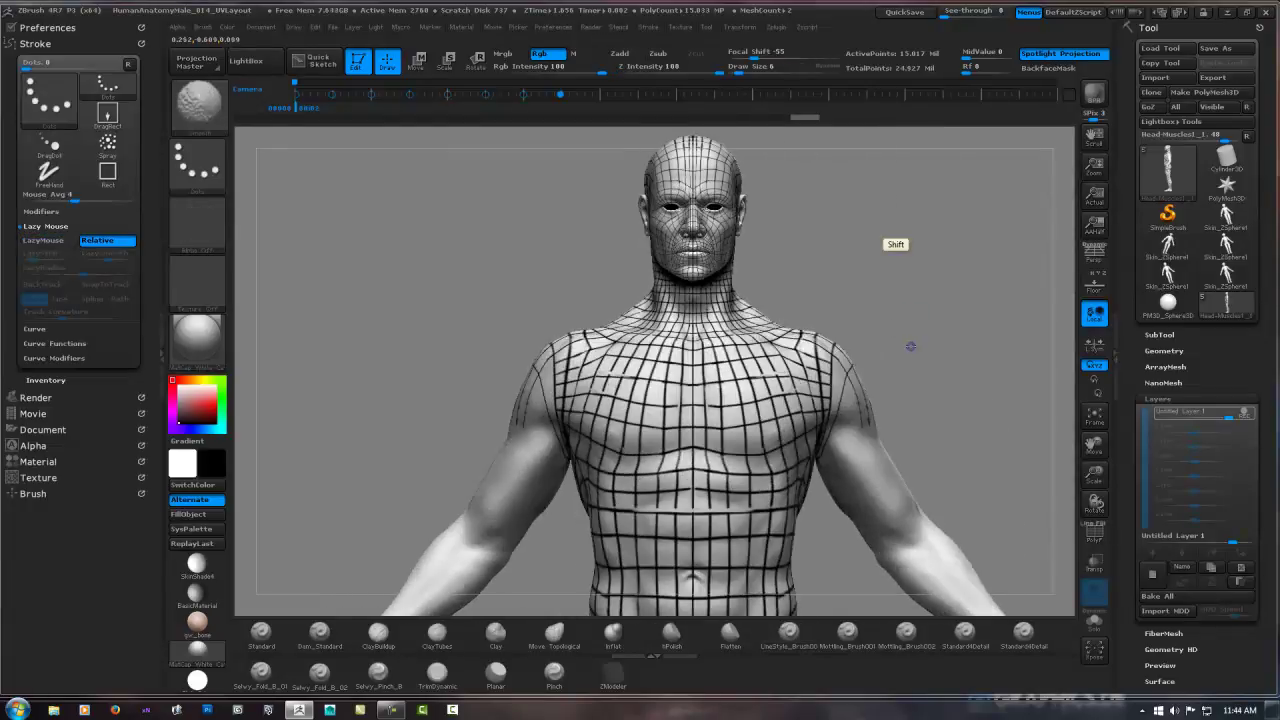
mouse_move(937, 363)
alt+right_down()
mouse_move(686, 266)
mouse_move(714, 298)
mouse_move(680, 306)
mouse_move(765, 245)
alt+right_up()
ctrl+right_drag(634, 258, 497, 277)
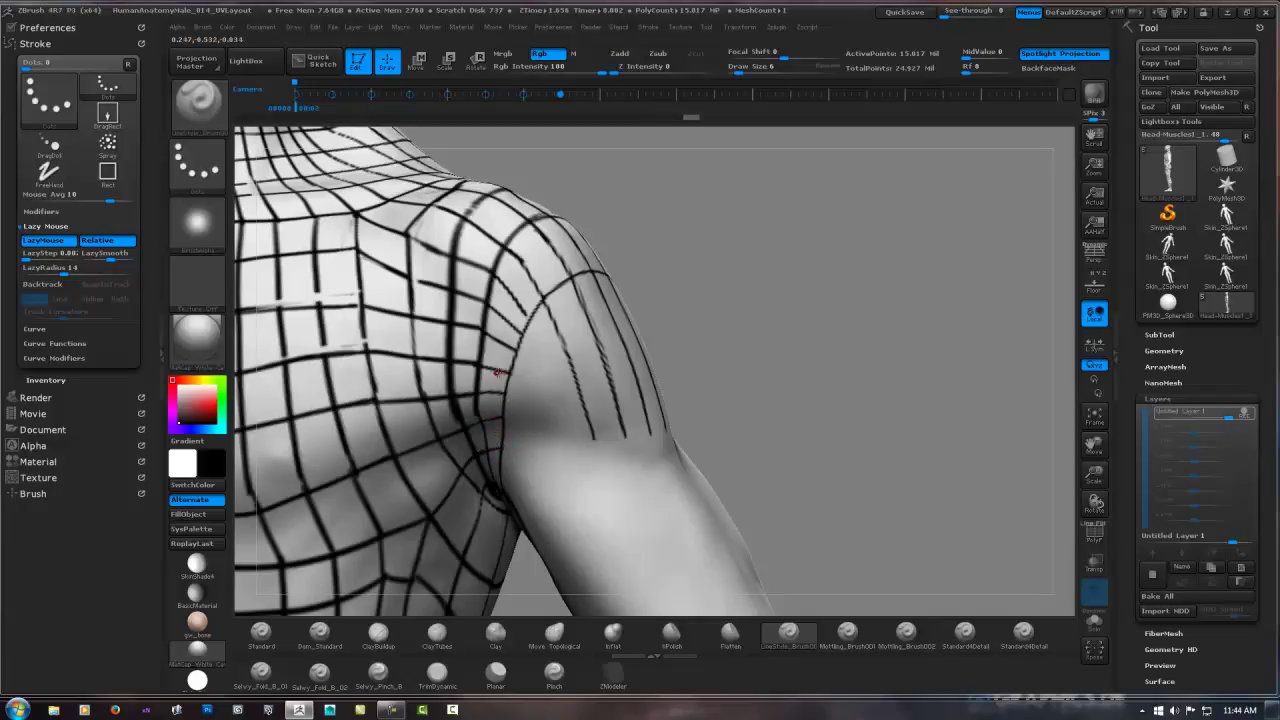
Paint a short dark stroke on the back of the shoulder near the armpit.
right_drag(545, 264, 570, 242)
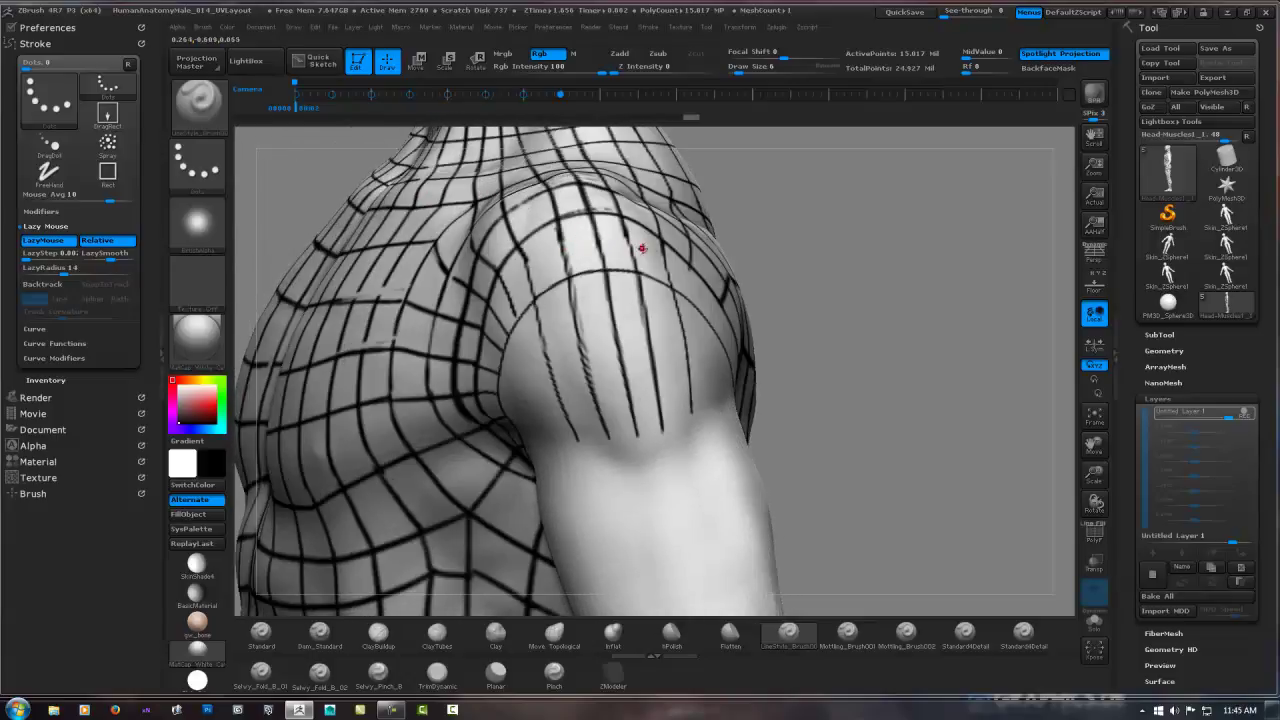
right_drag(688, 269, 690, 284)
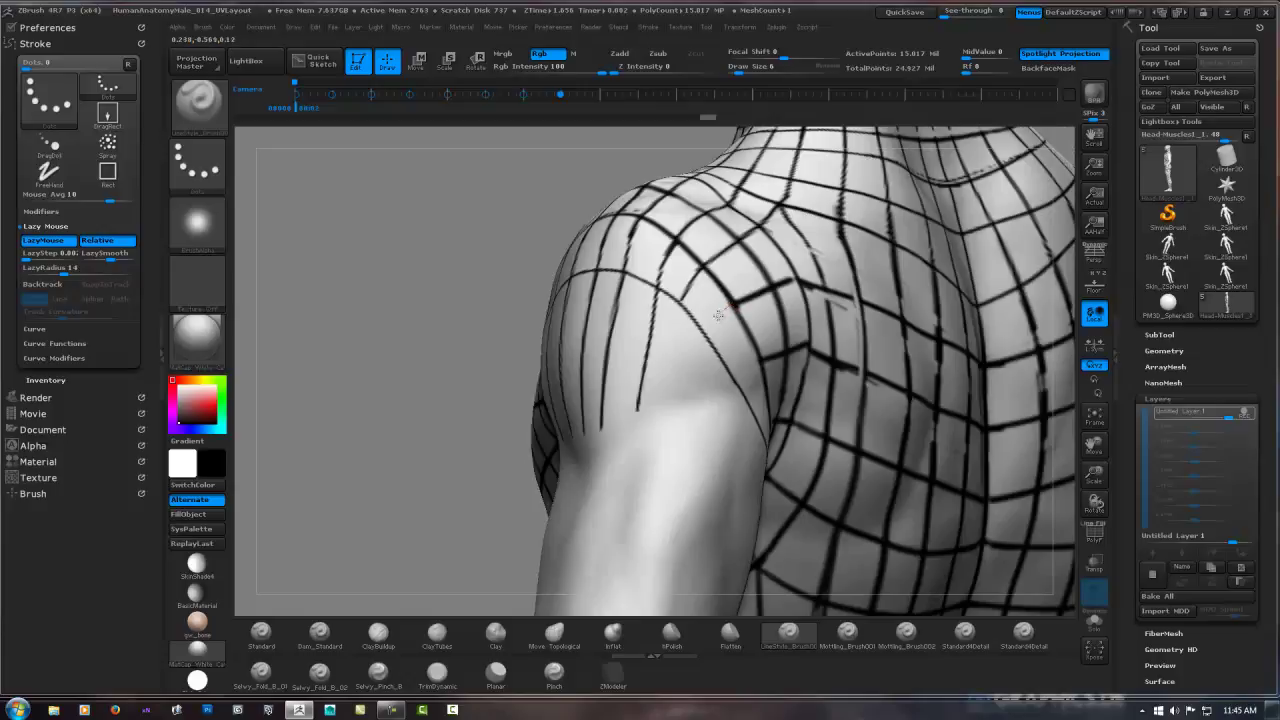
mouse_move(718, 315)
right_down()
mouse_move(562, 275)
mouse_move(577, 260)
mouse_move(598, 308)
right_up()
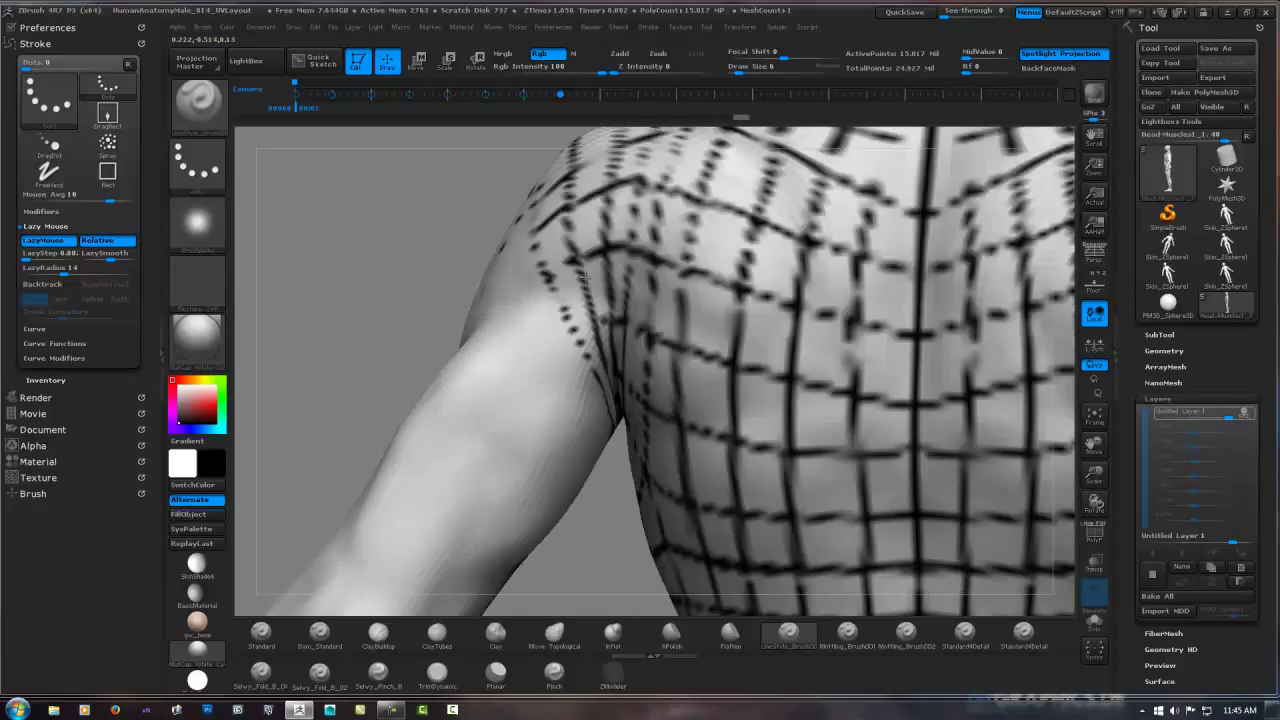
drag(578, 327, 600, 333)
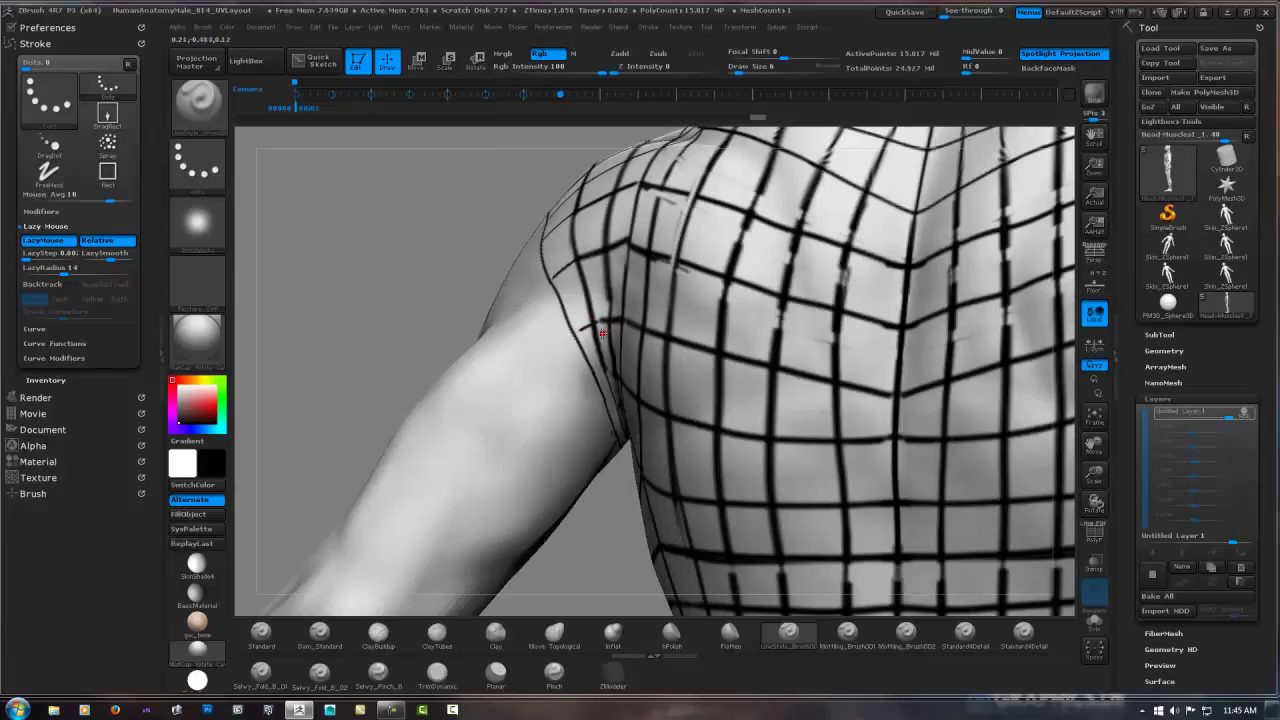
right_drag(604, 330, 608, 289)
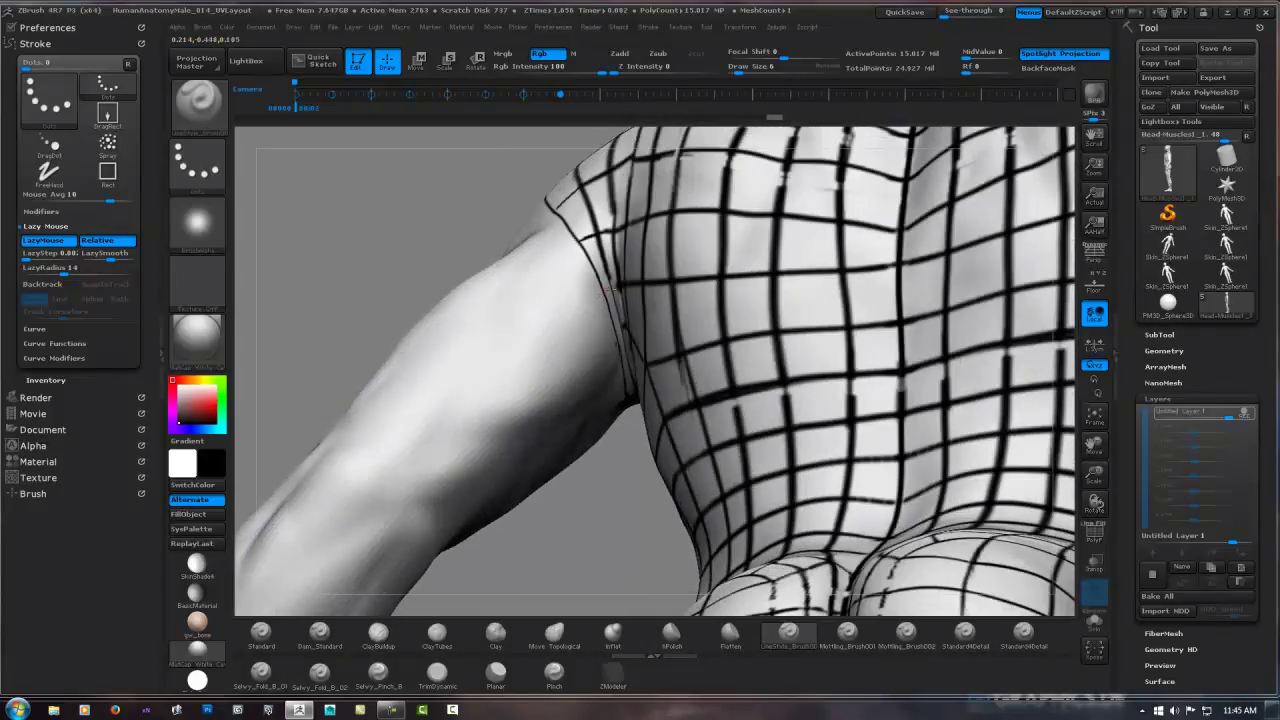
right_drag(628, 279, 623, 330)
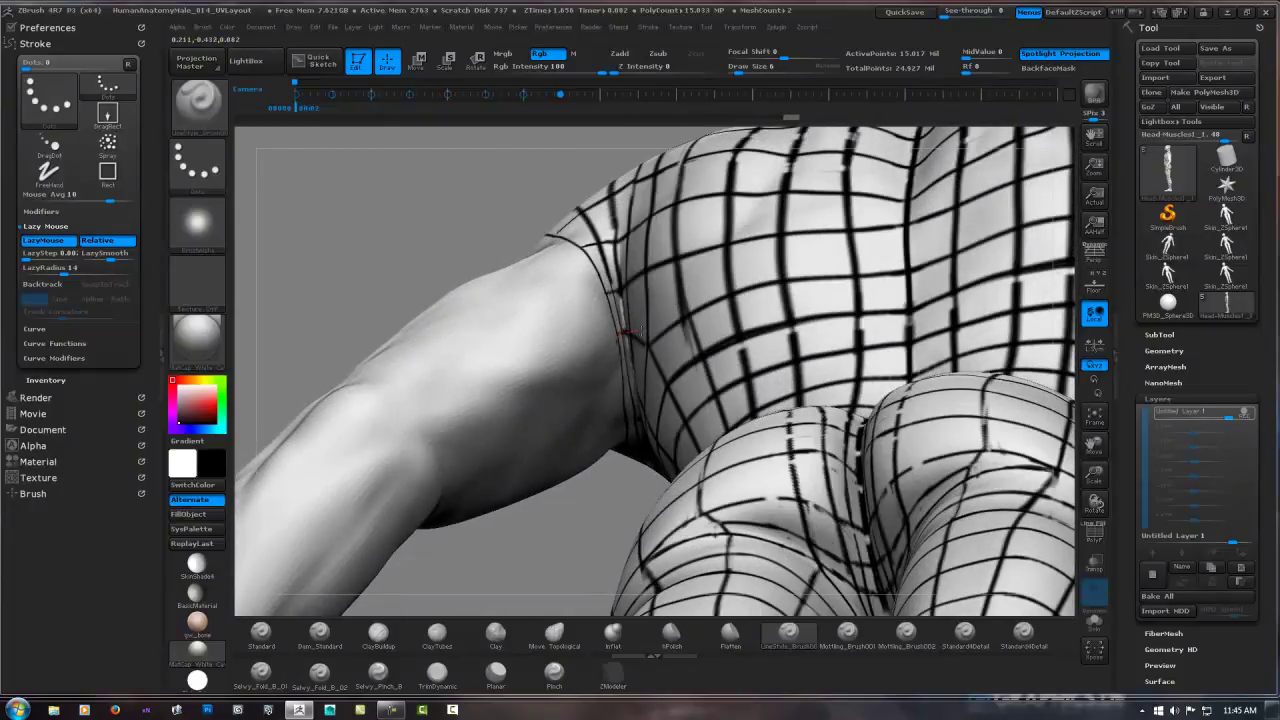
right_drag(630, 333, 640, 360)
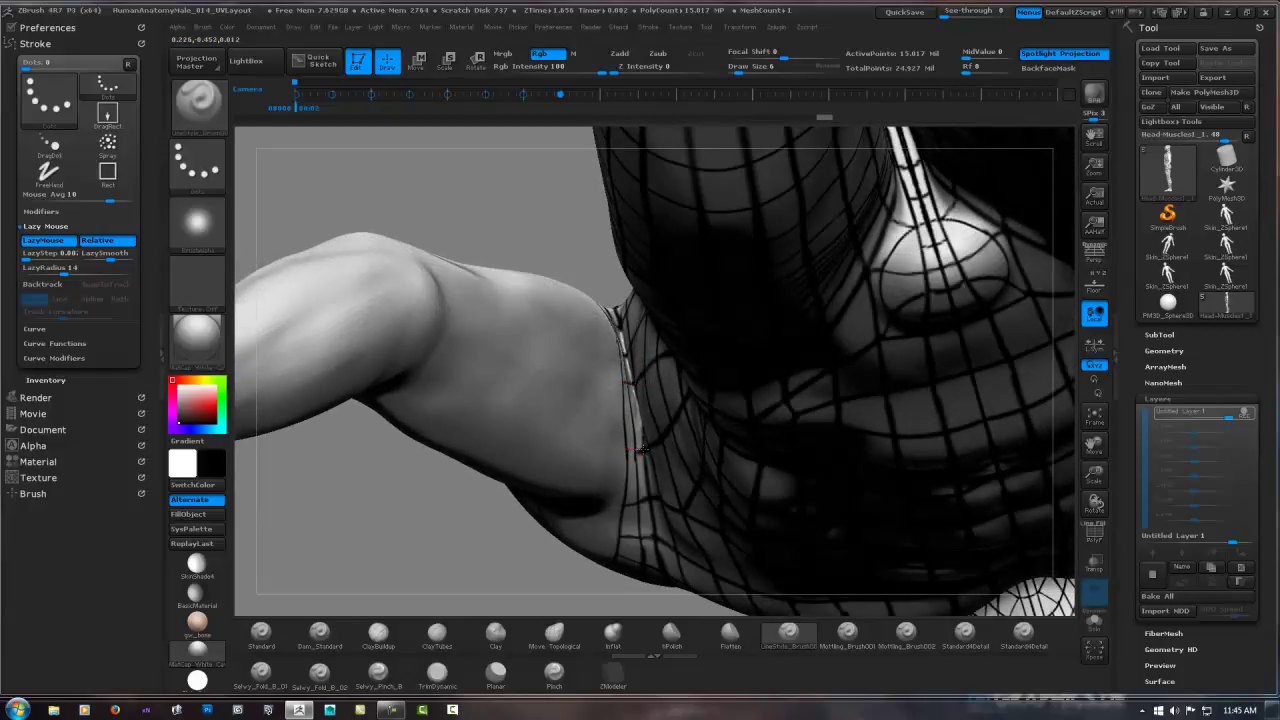
mouse_move(632, 330)
right_down()
mouse_move(567, 349)
mouse_move(580, 254)
mouse_move(643, 277)
mouse_move(647, 295)
mouse_move(651, 280)
mouse_move(586, 306)
mouse_move(480, 251)
mouse_move(505, 302)
mouse_move(502, 291)
right_up()
right_drag(600, 263, 659, 270)
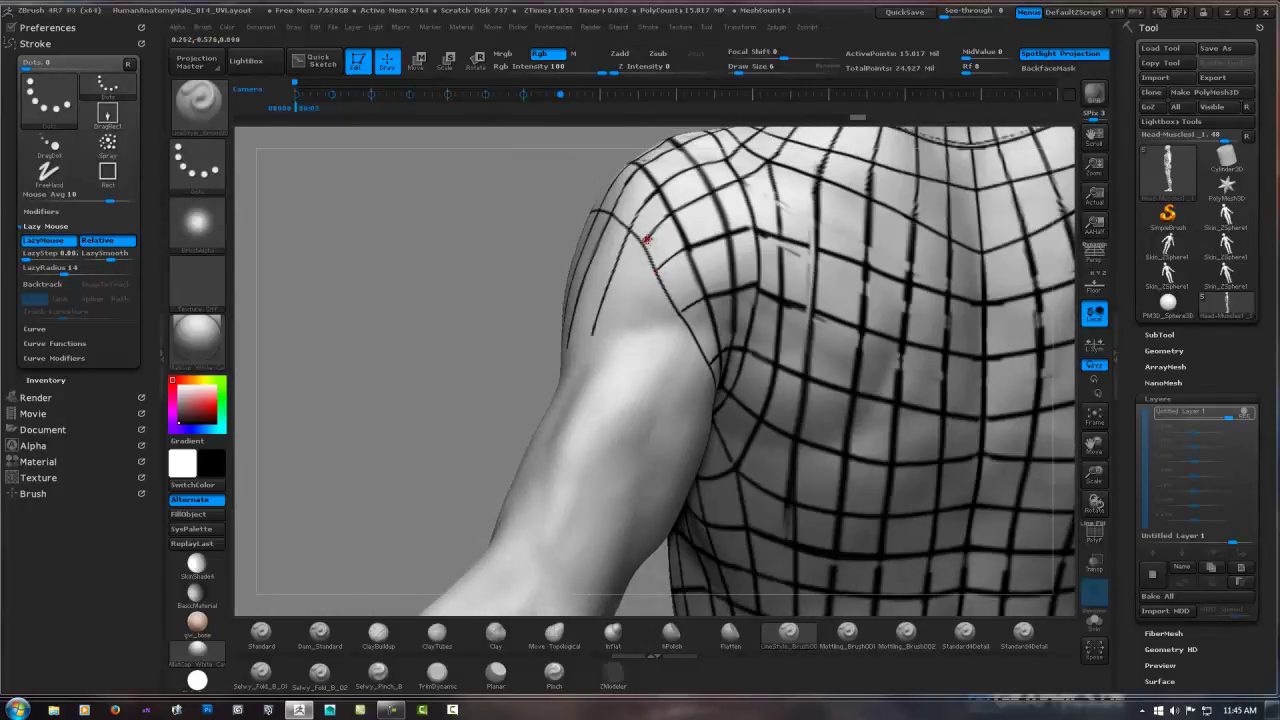
drag(634, 278, 615, 342)
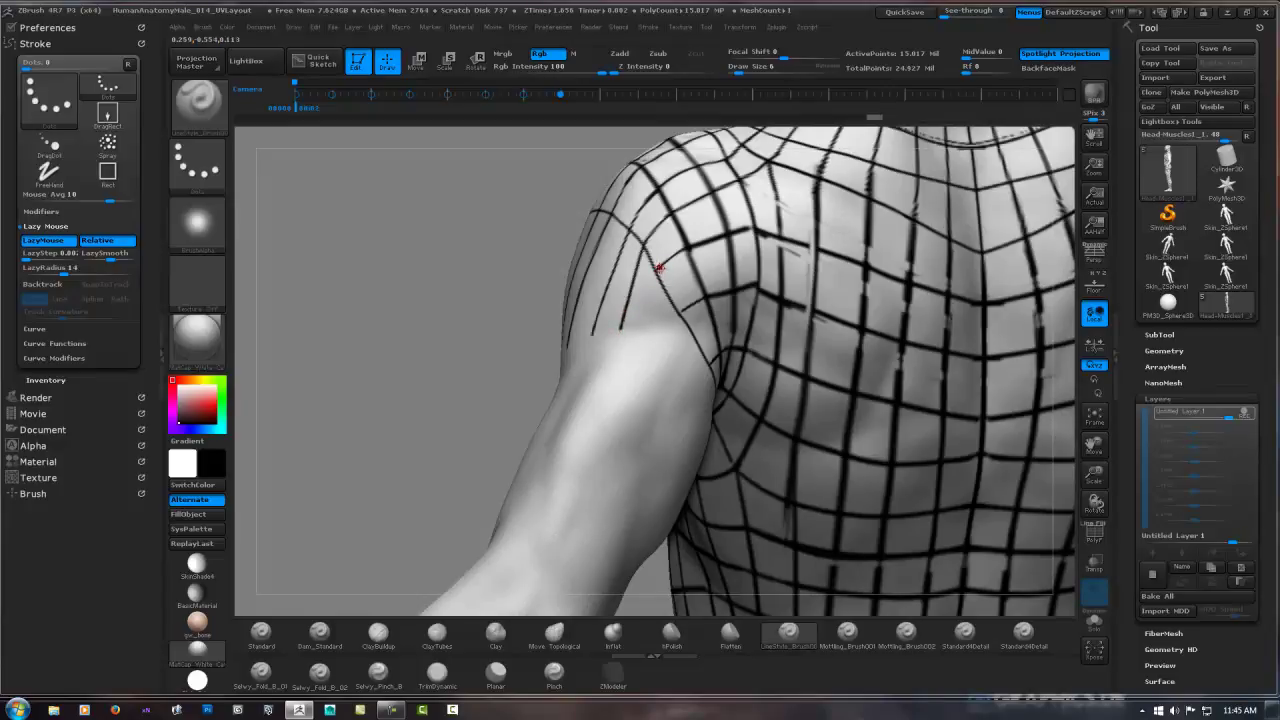
drag(657, 266, 643, 340)
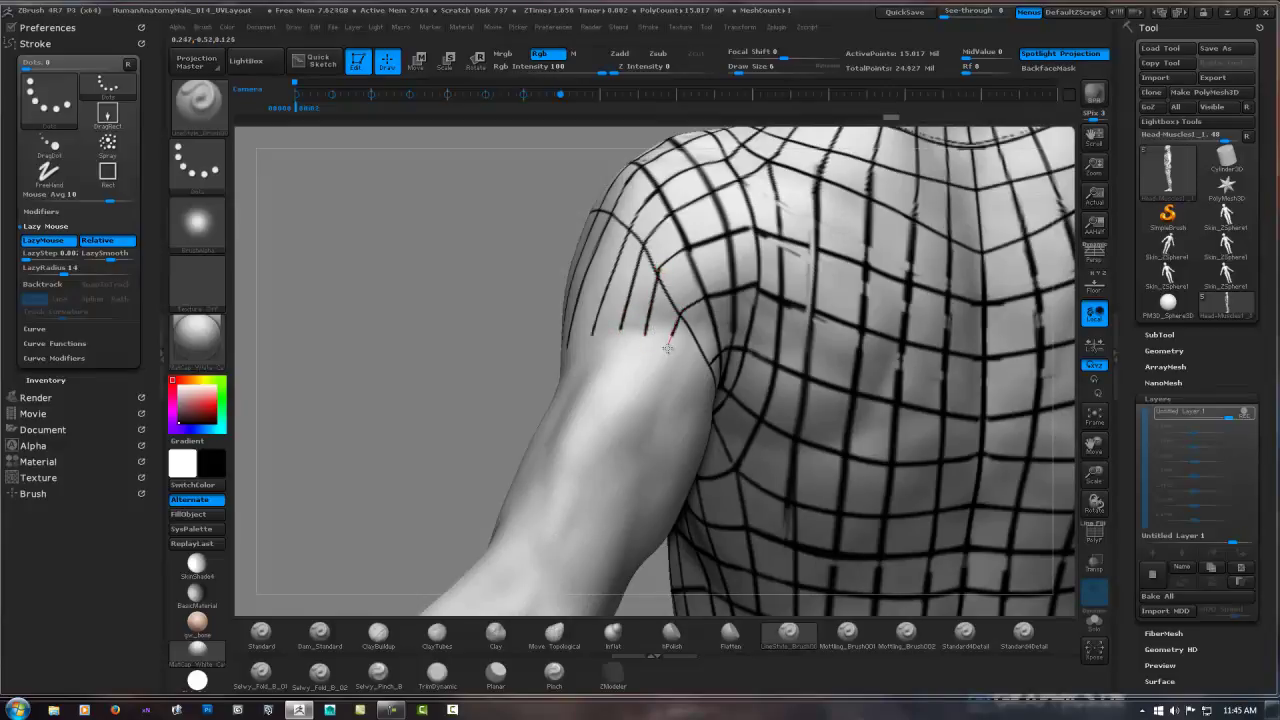
mouse_move(668, 347)
right_down()
mouse_move(738, 301)
mouse_move(723, 319)
right_up()
mouse_move(897, 245)
right_down()
mouse_move(681, 260)
mouse_move(676, 243)
mouse_move(681, 254)
right_up()
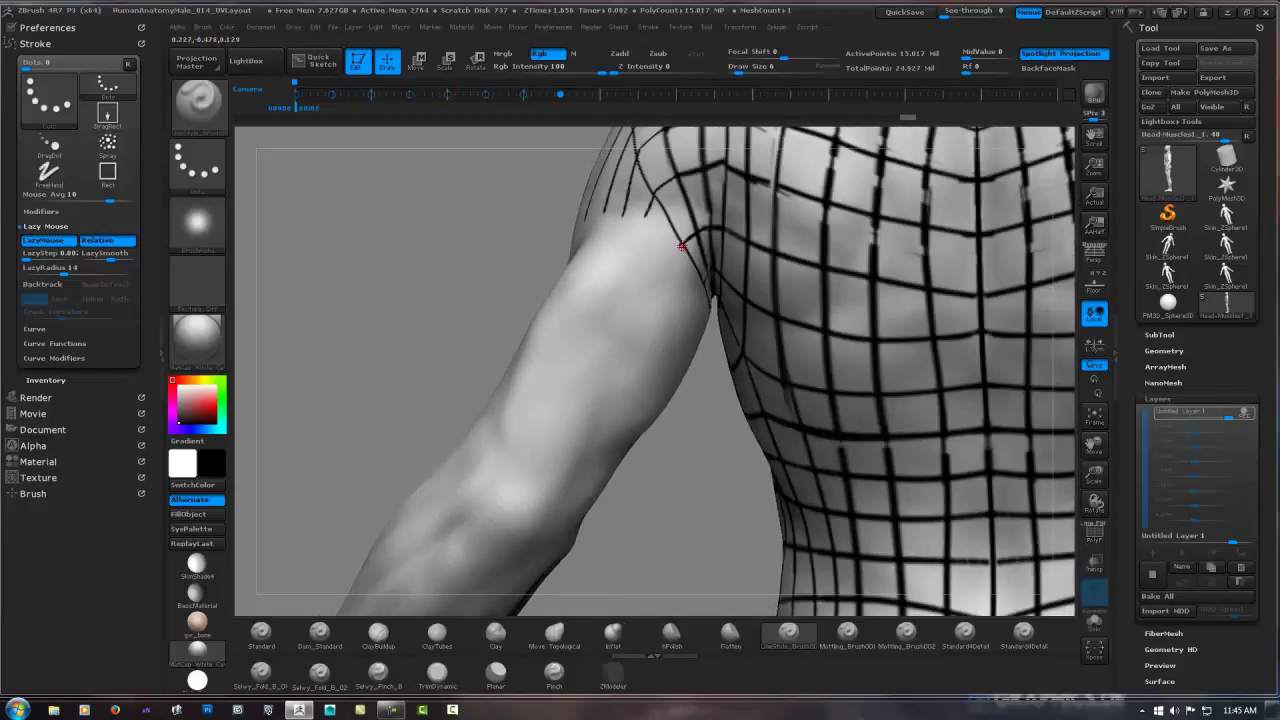
drag(676, 255, 530, 492)
mouse_move(554, 360)
right_down()
mouse_move(691, 300)
mouse_move(727, 329)
mouse_move(551, 266)
mouse_move(480, 286)
mouse_move(459, 240)
mouse_move(472, 284)
right_up()
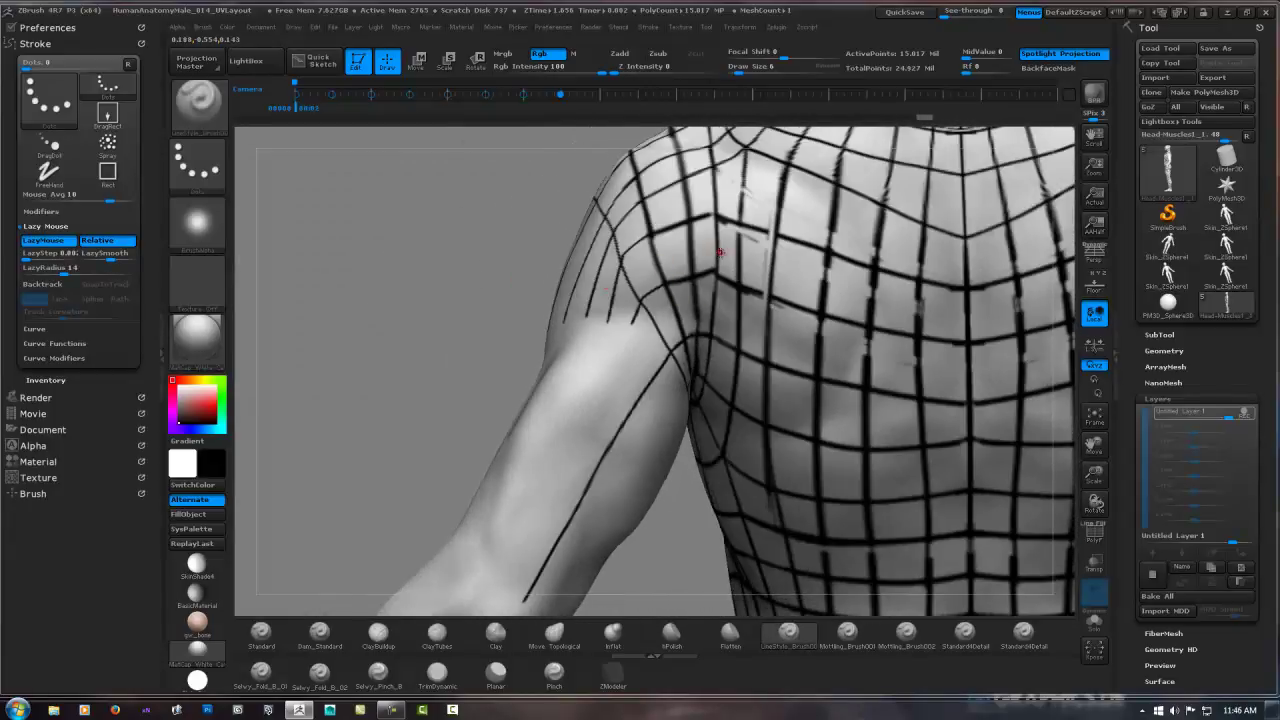
right_drag(663, 266, 523, 291)
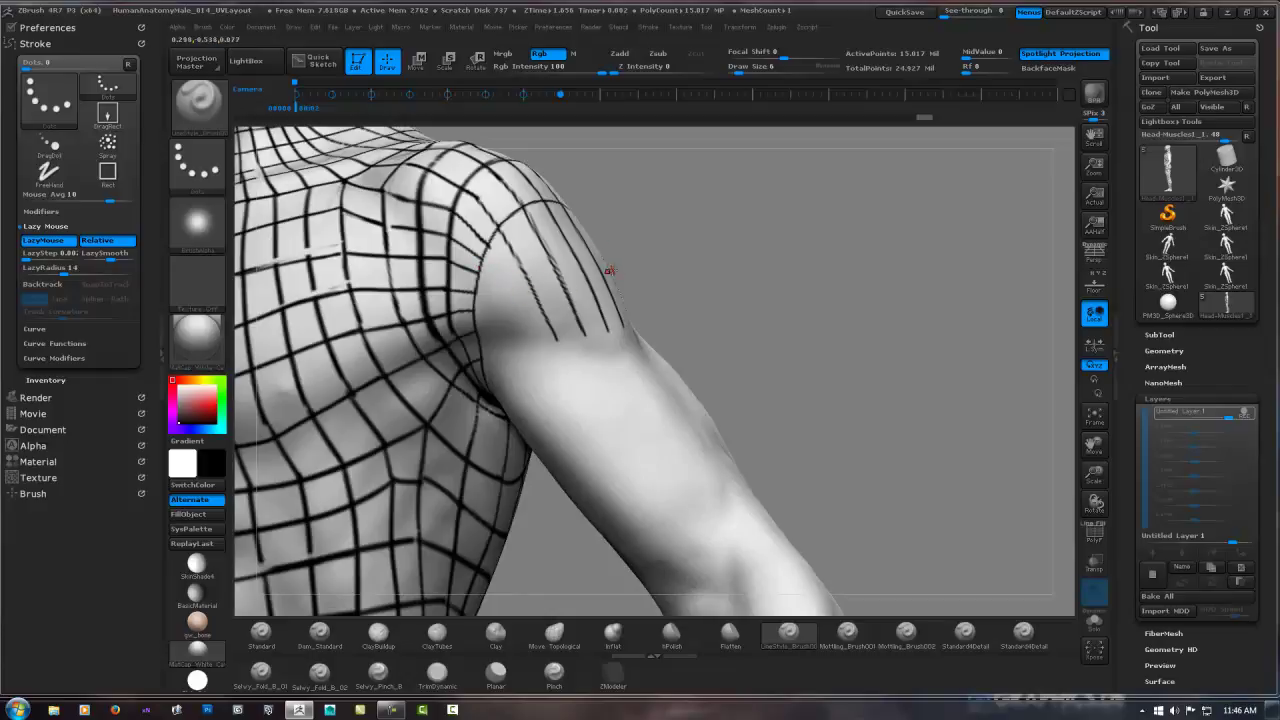
right_drag(555, 276, 474, 309)
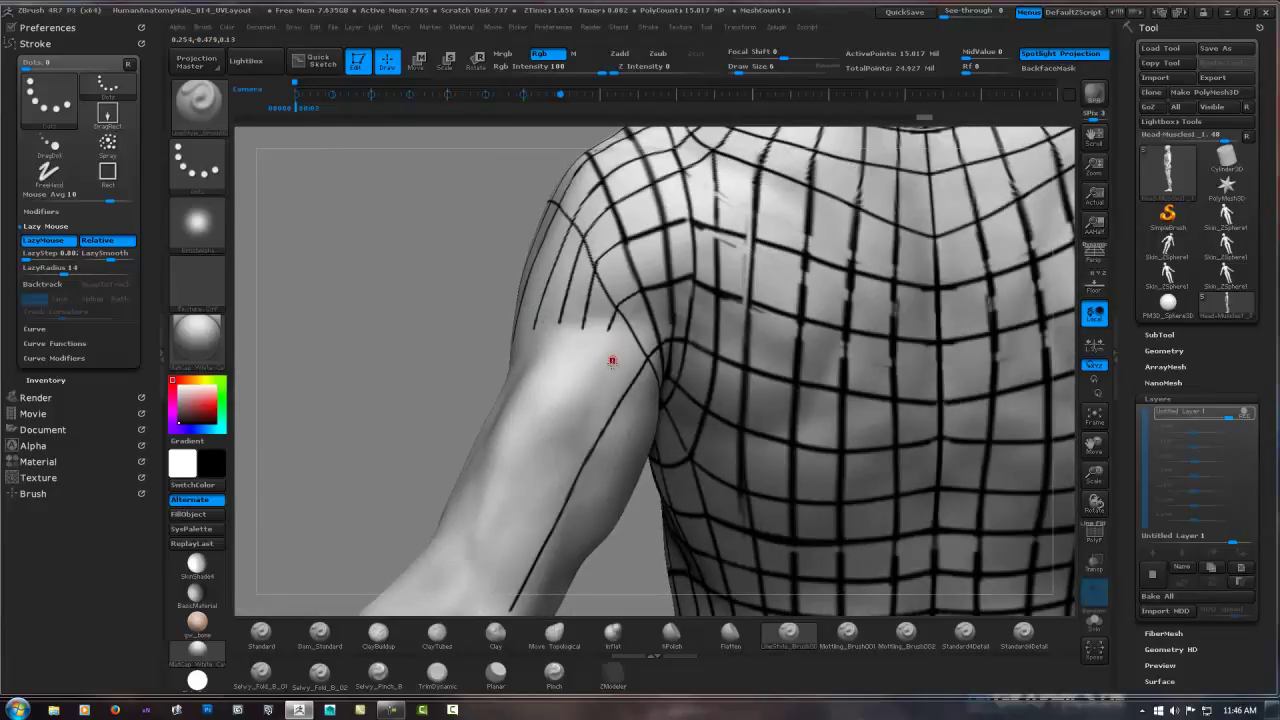
mouse_move(611, 416)
right_down()
mouse_move(551, 286)
mouse_move(486, 263)
mouse_move(455, 280)
mouse_move(467, 352)
right_up()
key(super)
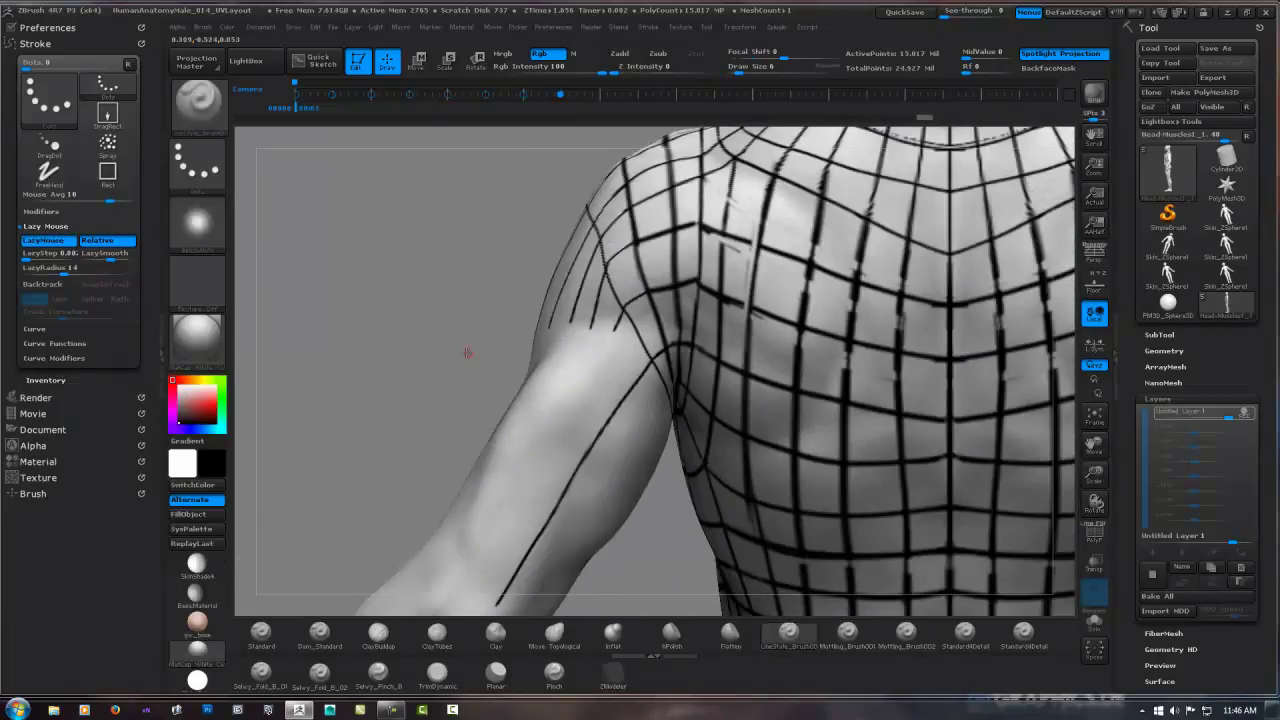
mouse_move(535, 383)
right_down()
mouse_move(508, 243)
mouse_move(554, 294)
mouse_move(595, 295)
mouse_move(749, 229)
mouse_move(703, 211)
mouse_move(596, 308)
mouse_move(513, 286)
right_up()
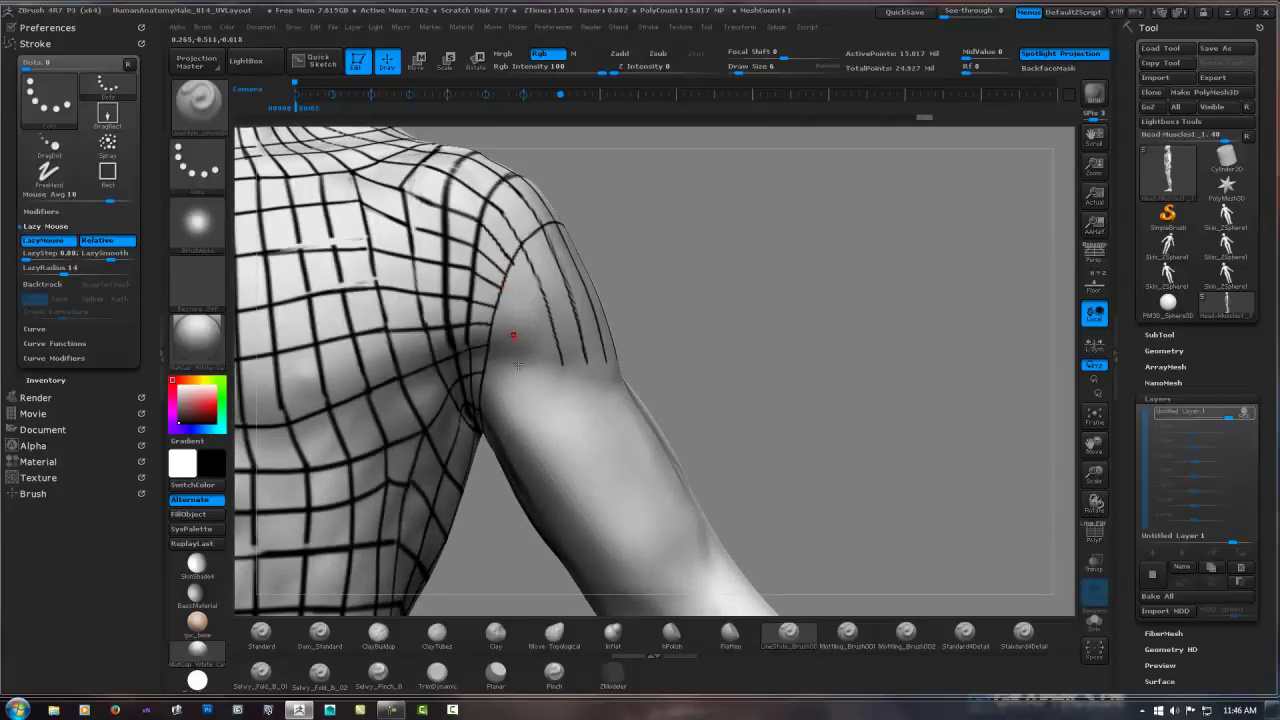
Draw a brief line across the shoulder, then switch to the FreeHand-stroke brush at Z Intensity 25.
right_drag(555, 341, 537, 296)
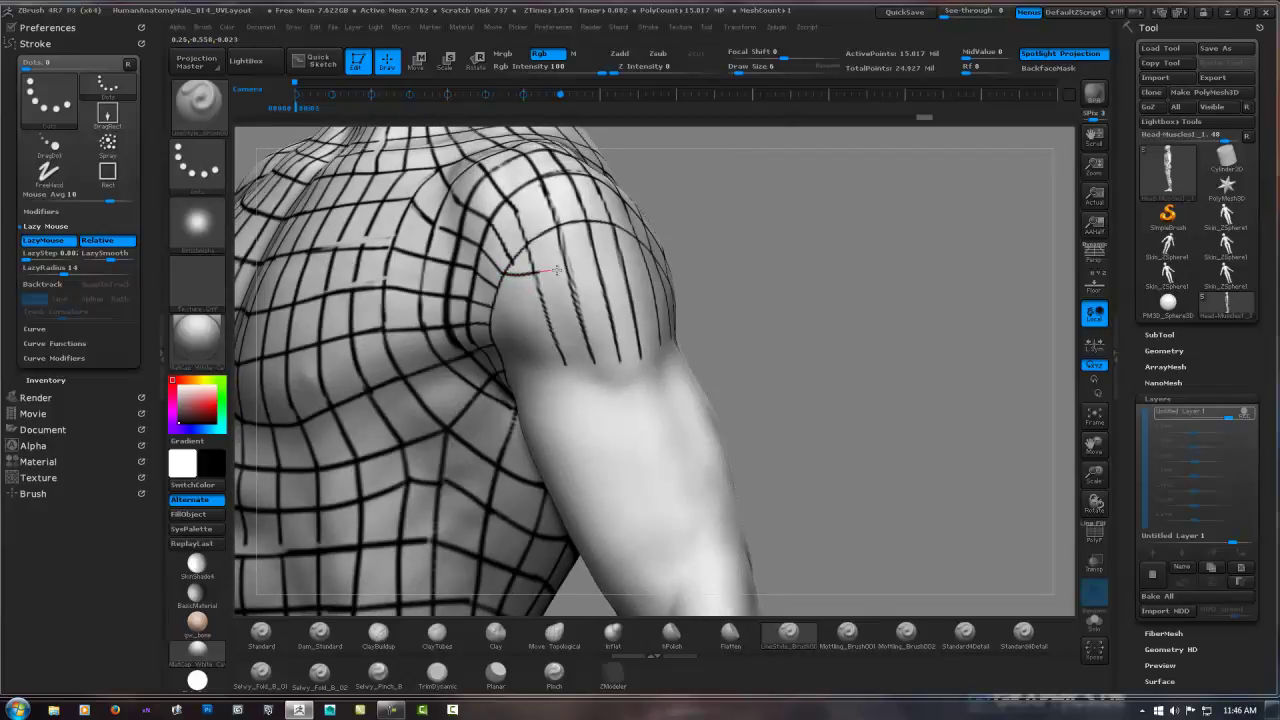
mouse_move(630, 267)
right_down()
mouse_move(600, 258)
mouse_move(665, 256)
mouse_move(653, 255)
right_up()
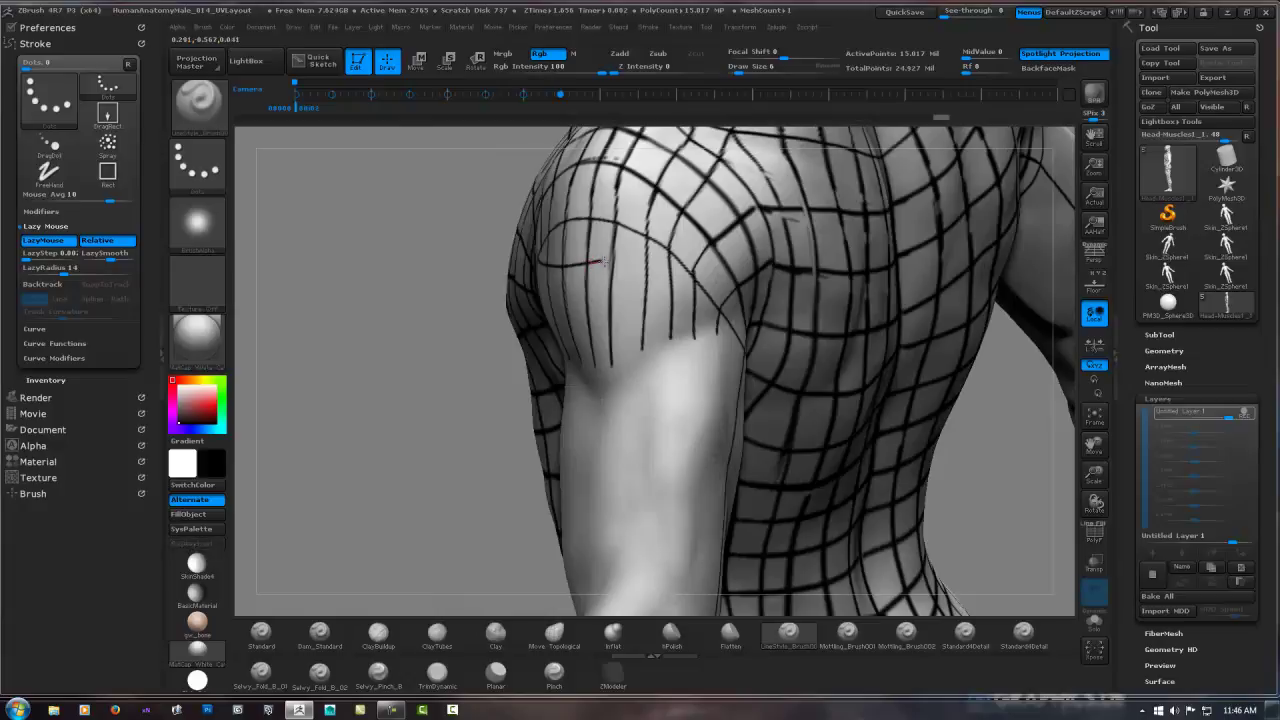
drag(591, 262, 651, 258)
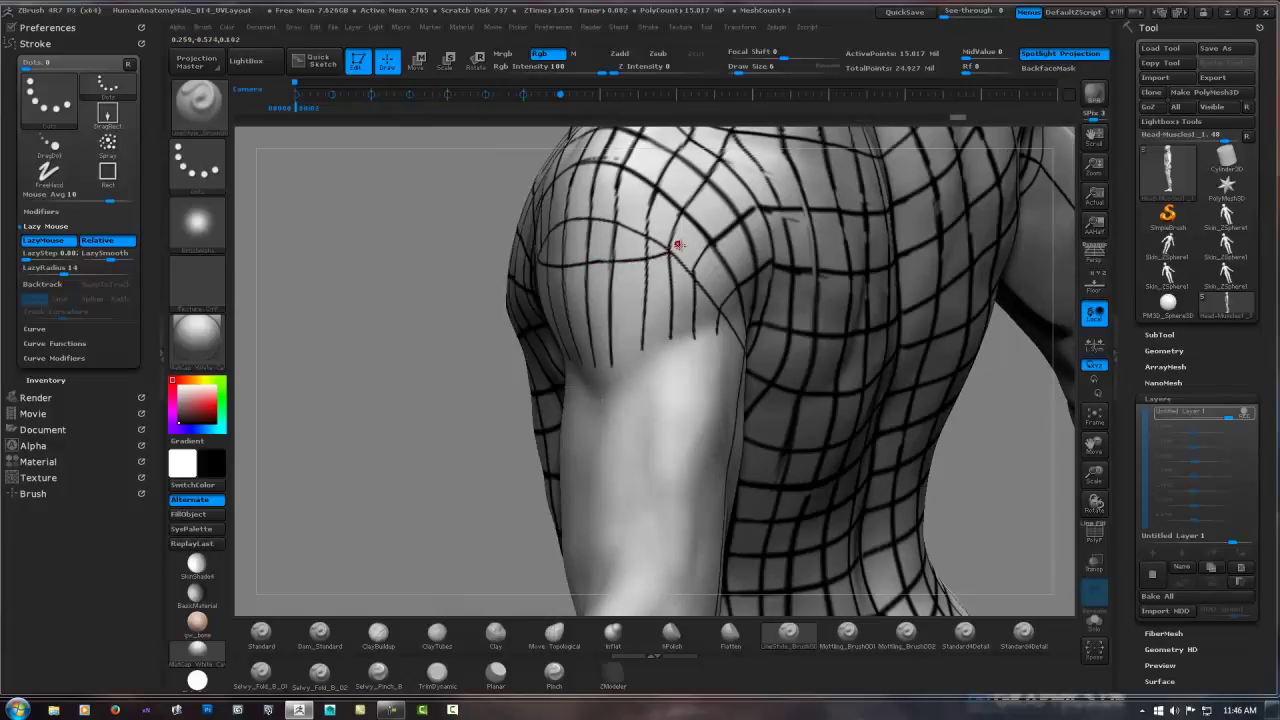
mouse_move(674, 249)
right_down()
mouse_move(723, 220)
mouse_move(750, 228)
mouse_move(679, 254)
mouse_move(650, 249)
right_up()
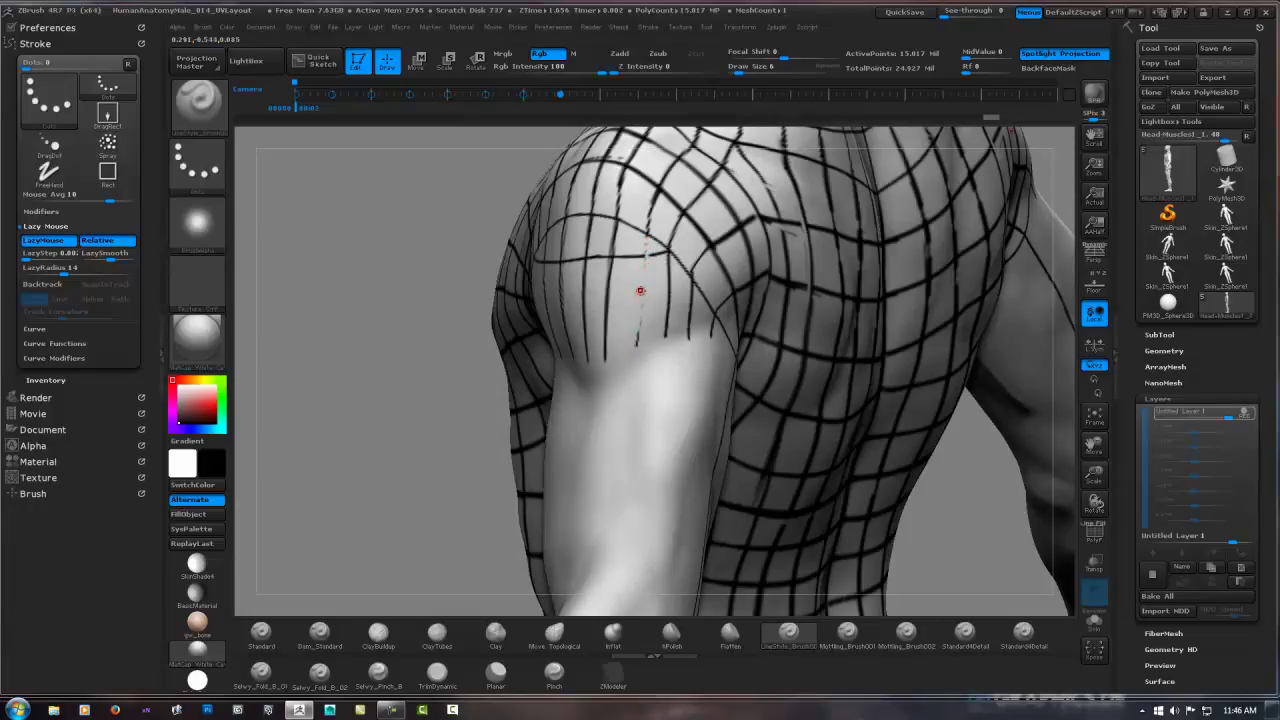
right_drag(657, 286, 751, 235)
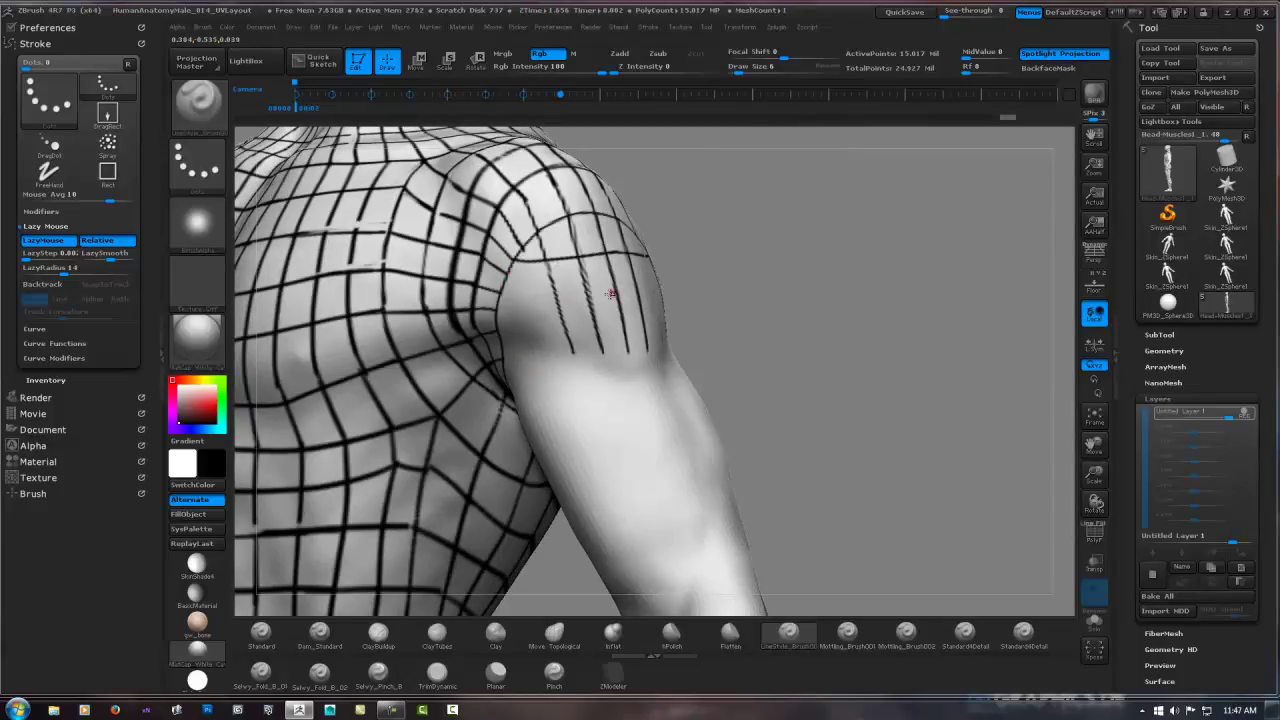
key(1)
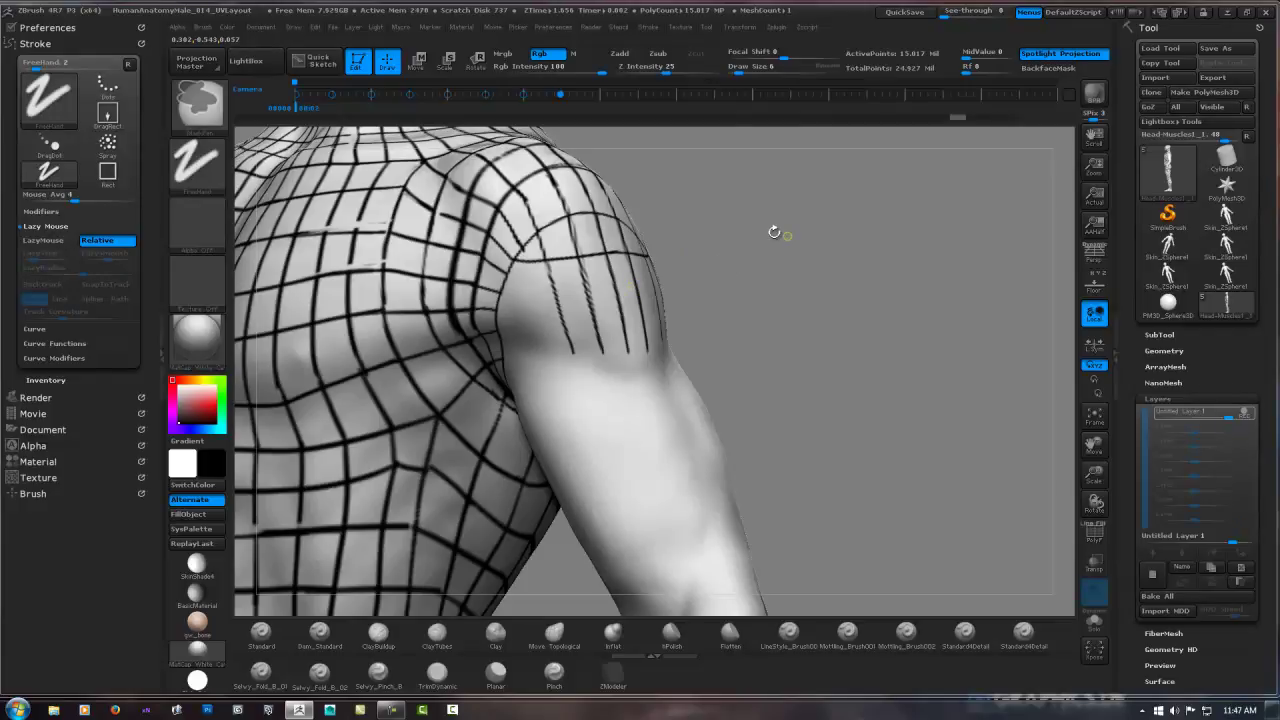
Return to the Dots line brush and paint fiber lines near the armpit and upper arm.
key(2)
drag(710, 244, 541, 259)
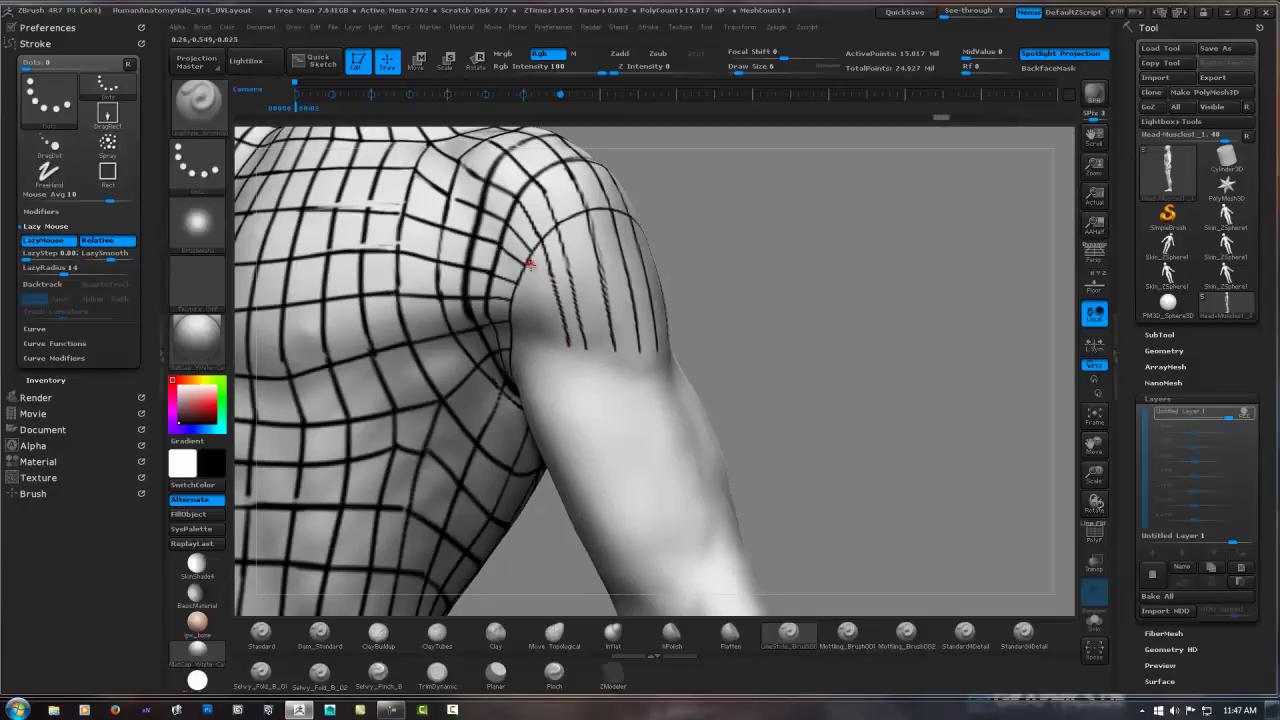
drag(510, 315, 512, 343)
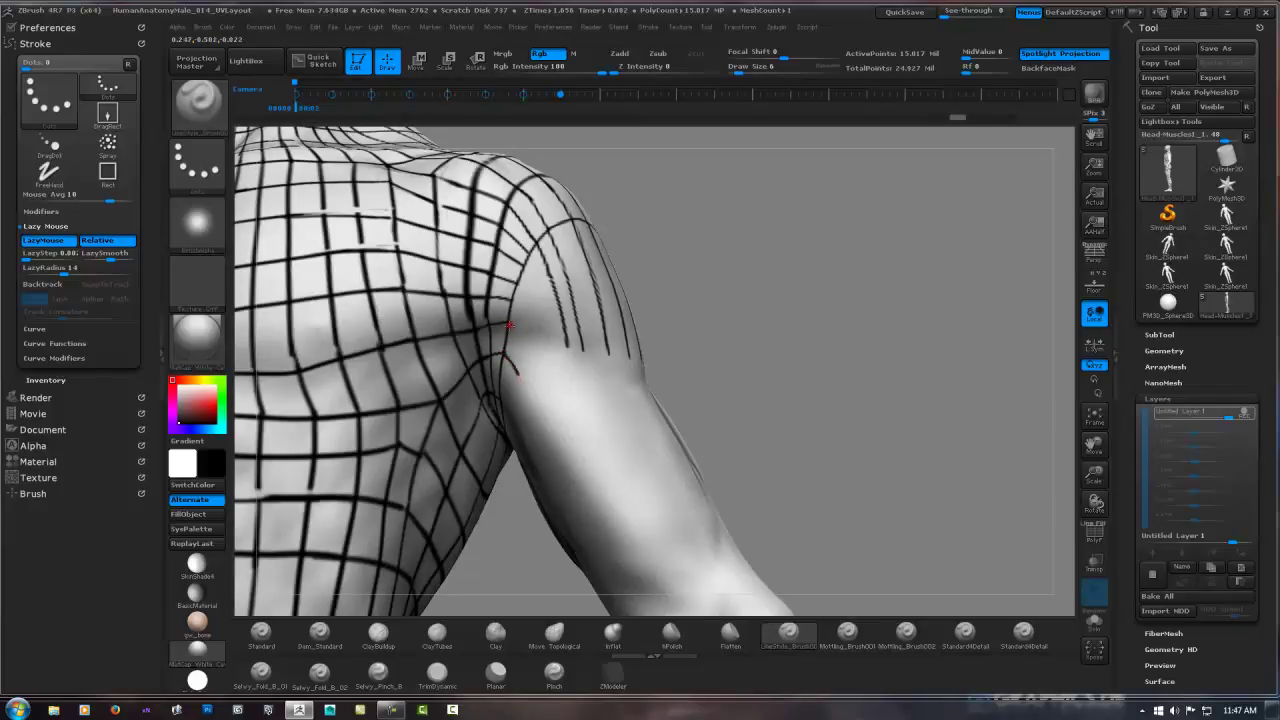
drag(520, 348, 538, 378)
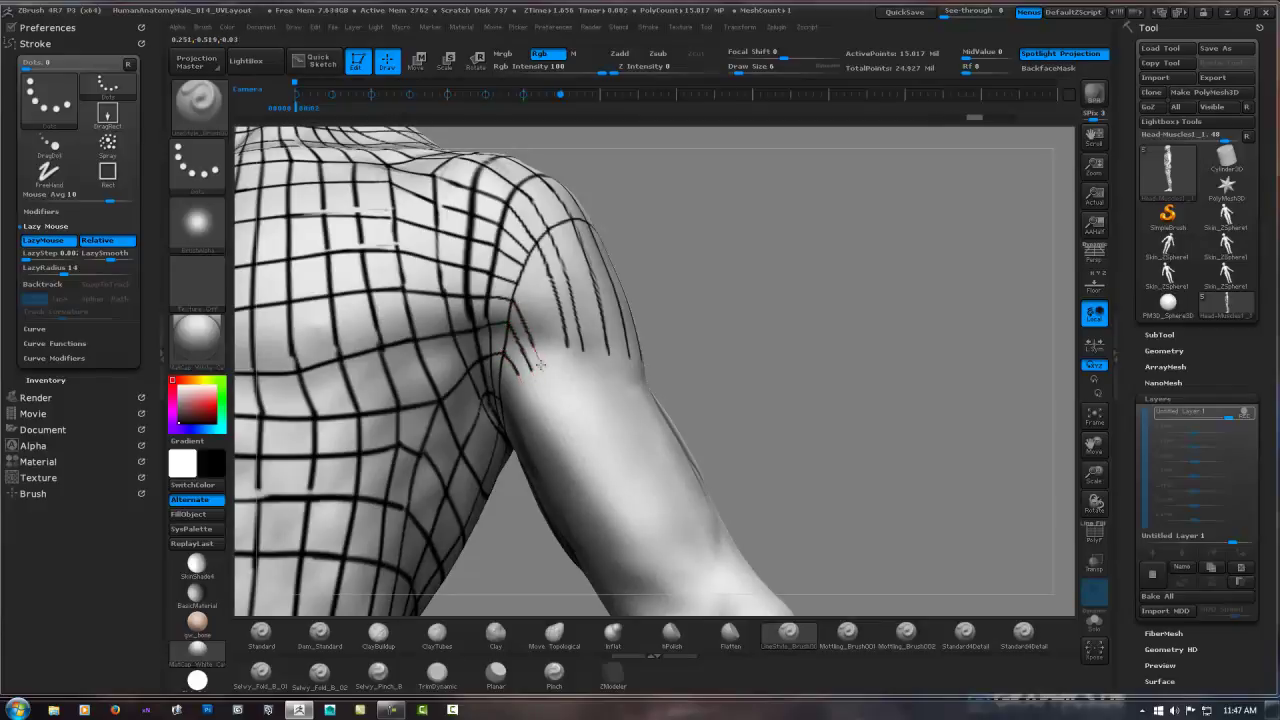
drag(528, 302, 552, 366)
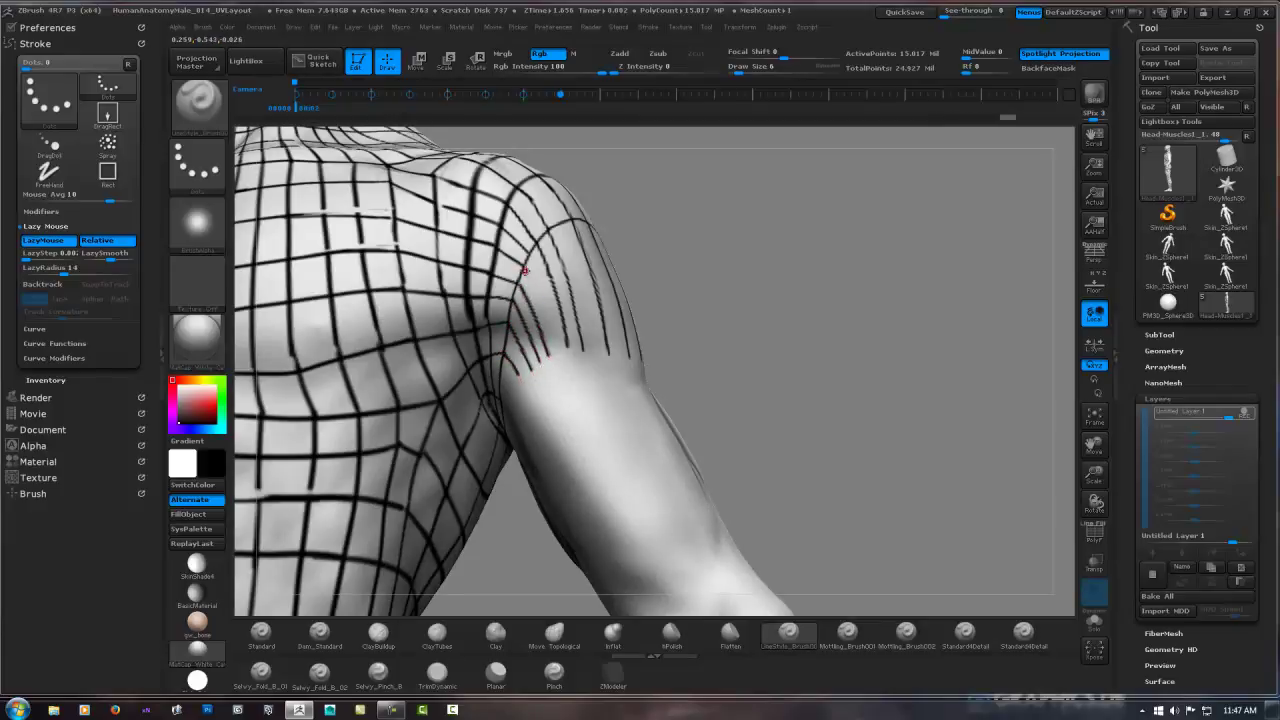
drag(522, 268, 555, 357)
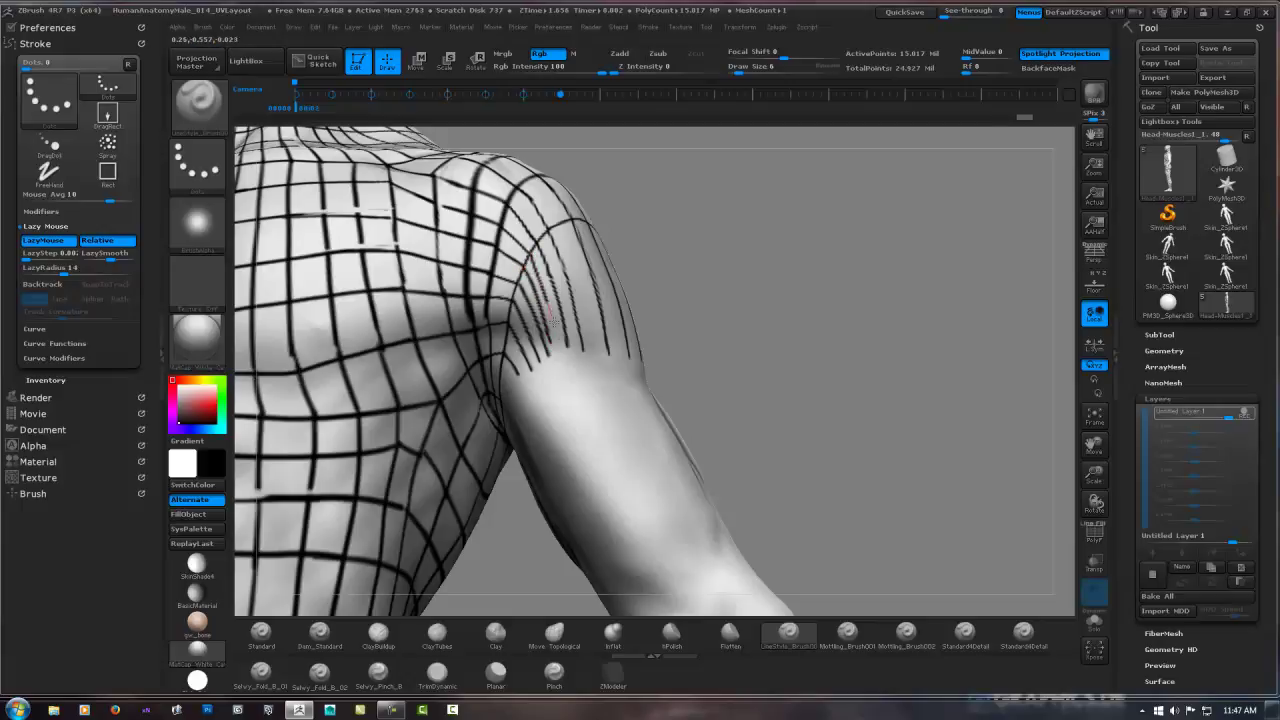
Undo the stray upper-arm strokes, stepping the history back to 46 of 49.
mouse_move(623, 306)
right_down()
mouse_move(628, 321)
mouse_move(651, 294)
mouse_move(743, 247)
mouse_move(751, 263)
mouse_move(771, 246)
mouse_move(767, 284)
mouse_move(737, 257)
mouse_move(760, 246)
right_up()
key(ctrl)
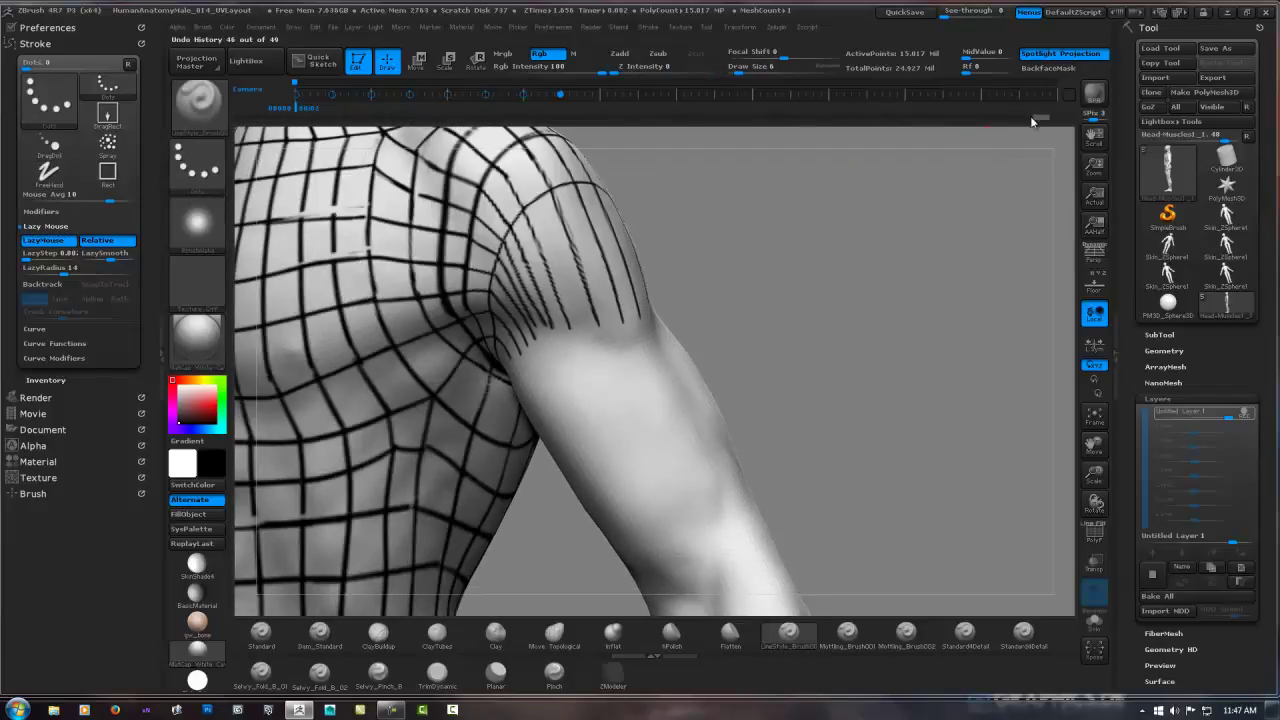
key(ctrl+z)
click(974, 117)
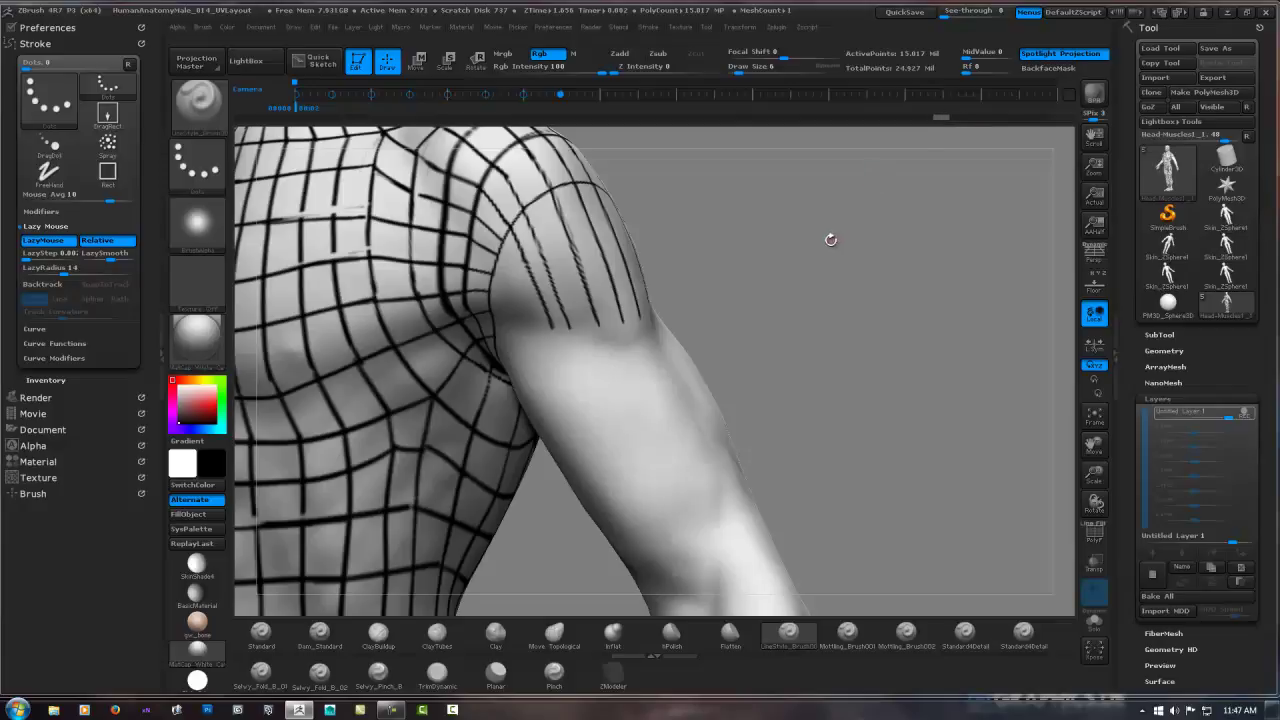
mouse_move(829, 240)
mouse_down()
mouse_move(756, 237)
mouse_move(747, 276)
mouse_move(680, 211)
mouse_move(703, 239)
mouse_move(728, 216)
mouse_move(766, 234)
mouse_move(780, 251)
mouse_move(766, 263)
mouse_move(834, 267)
mouse_move(800, 268)
mouse_up()
key(shift)
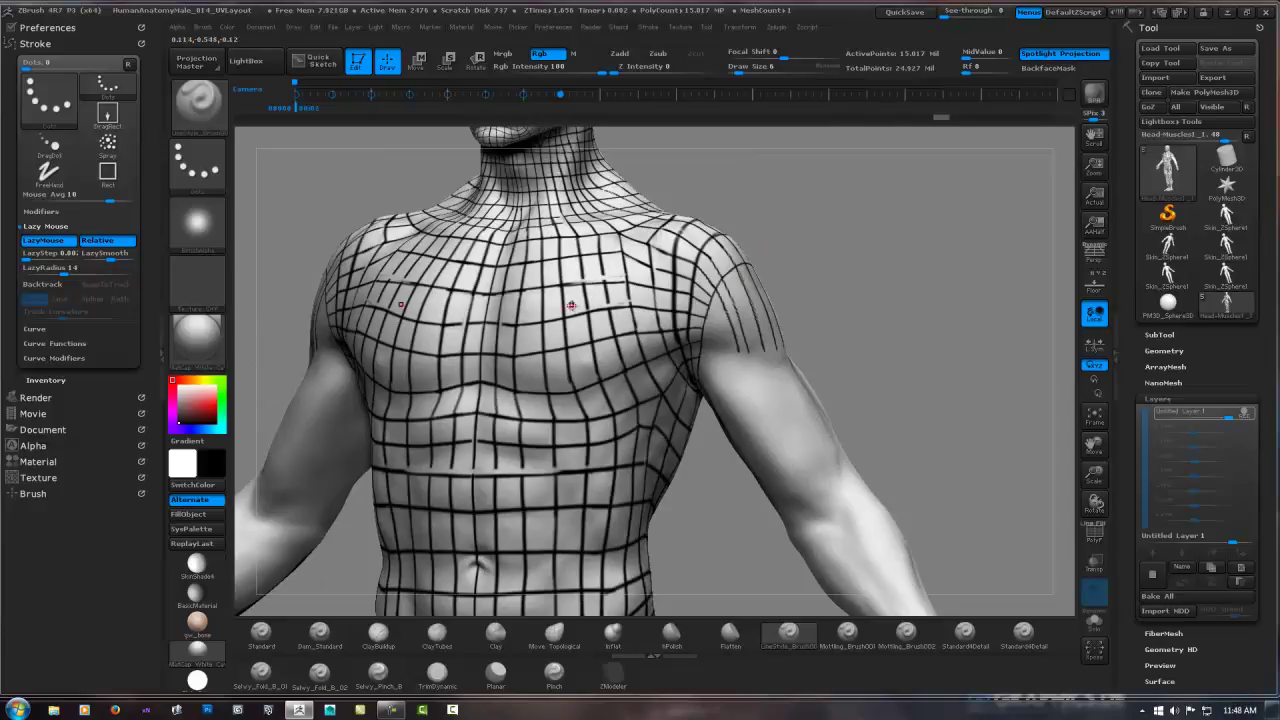
Paint several mirrored horizontal lines across the upper chest just below the collarbones.
drag(595, 312, 469, 327)
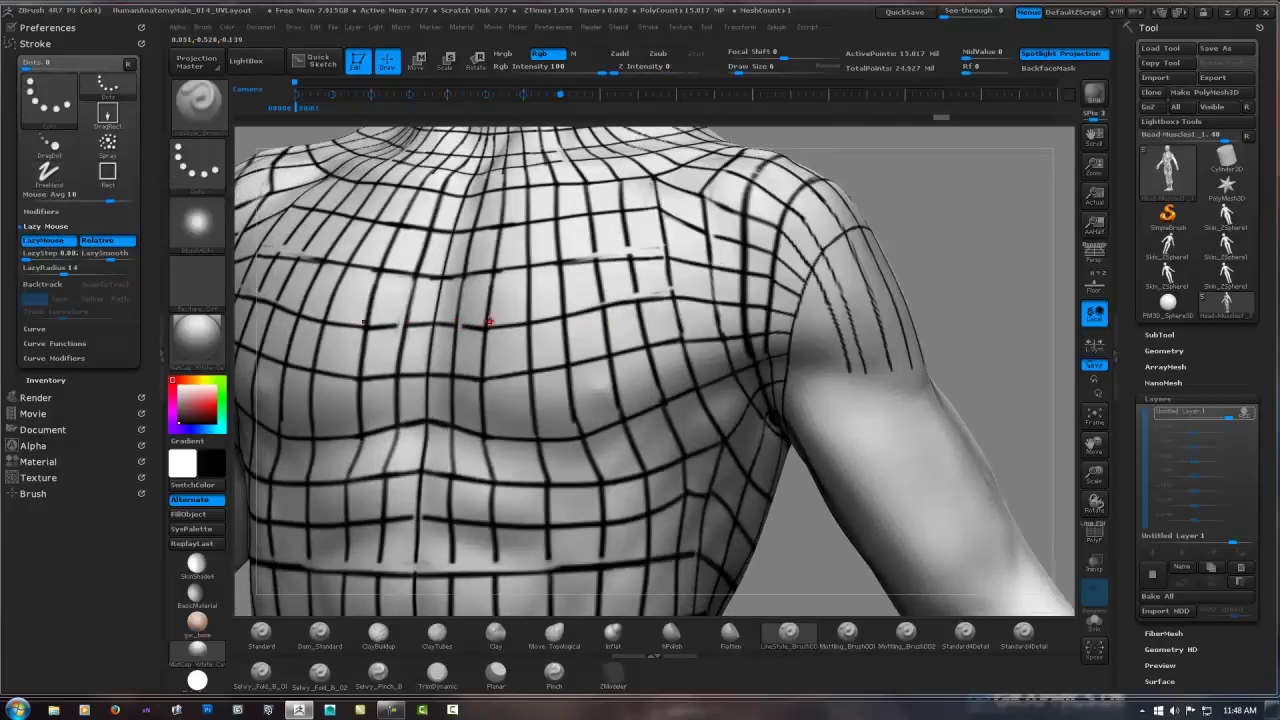
mouse_move(485, 318)
shift+mouse_down()
mouse_move(490, 300)
mouse_move(560, 272)
mouse_move(697, 277)
mouse_move(765, 306)
shift+mouse_up()
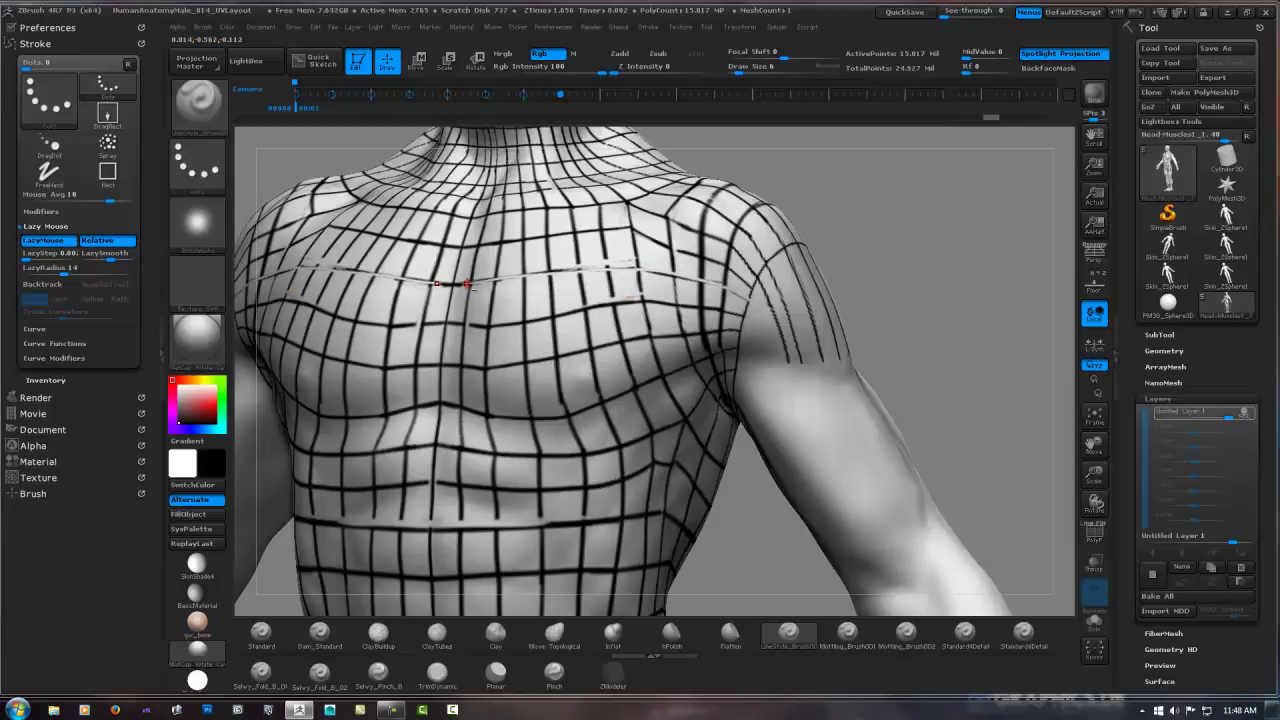
drag(467, 285, 603, 266)
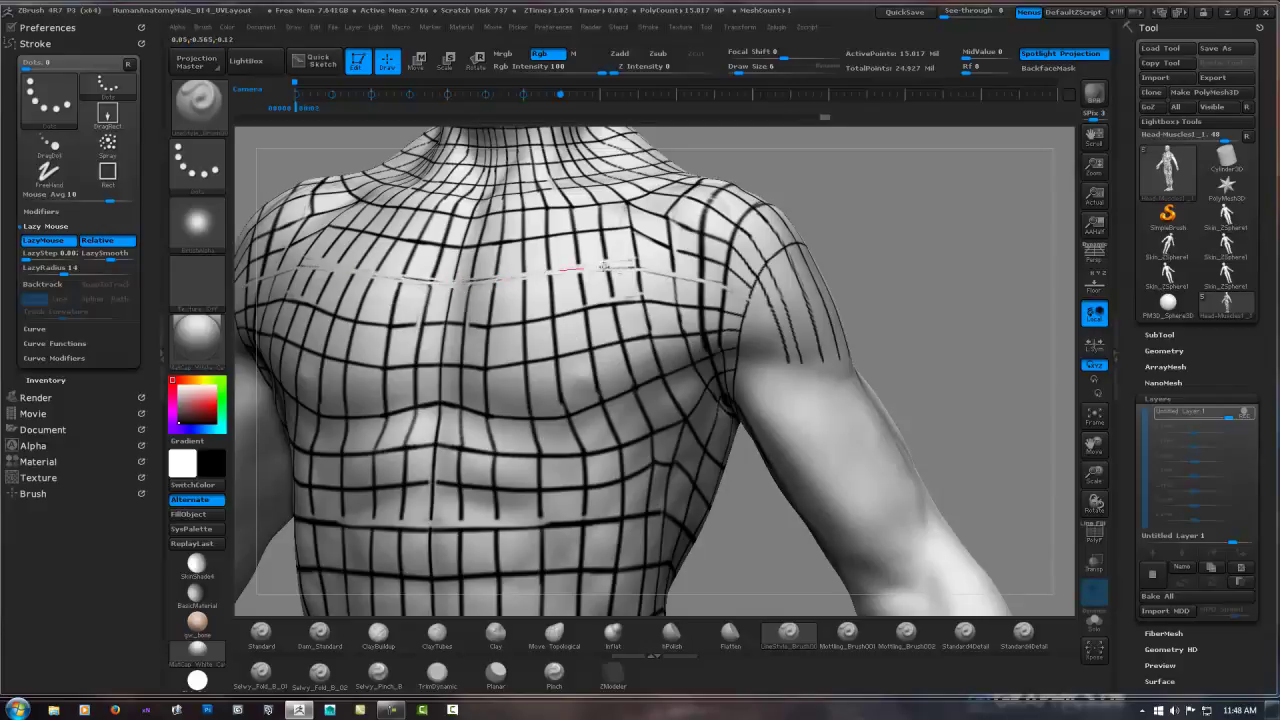
mouse_move(645, 295)
mouse_down()
mouse_move(580, 278)
mouse_move(585, 293)
mouse_up()
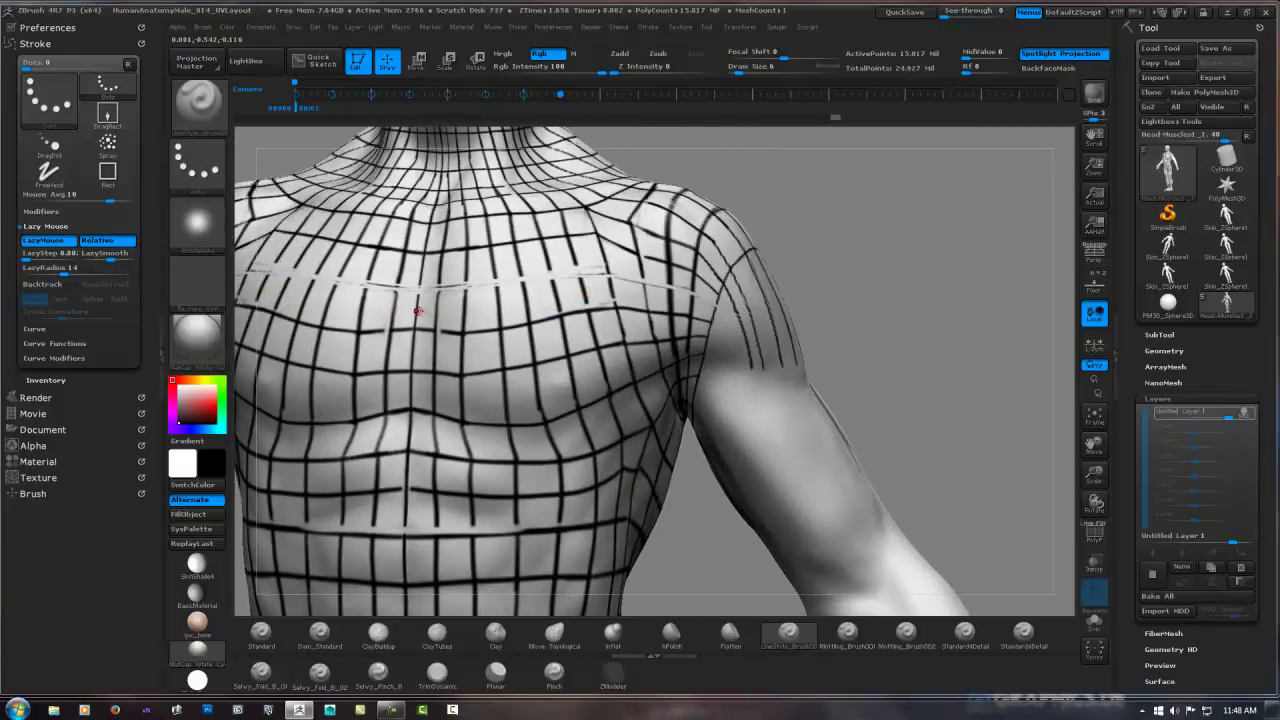
mouse_move(450, 308)
mouse_down()
mouse_move(453, 333)
mouse_move(490, 362)
mouse_move(441, 379)
mouse_up()
drag(543, 336, 608, 335)
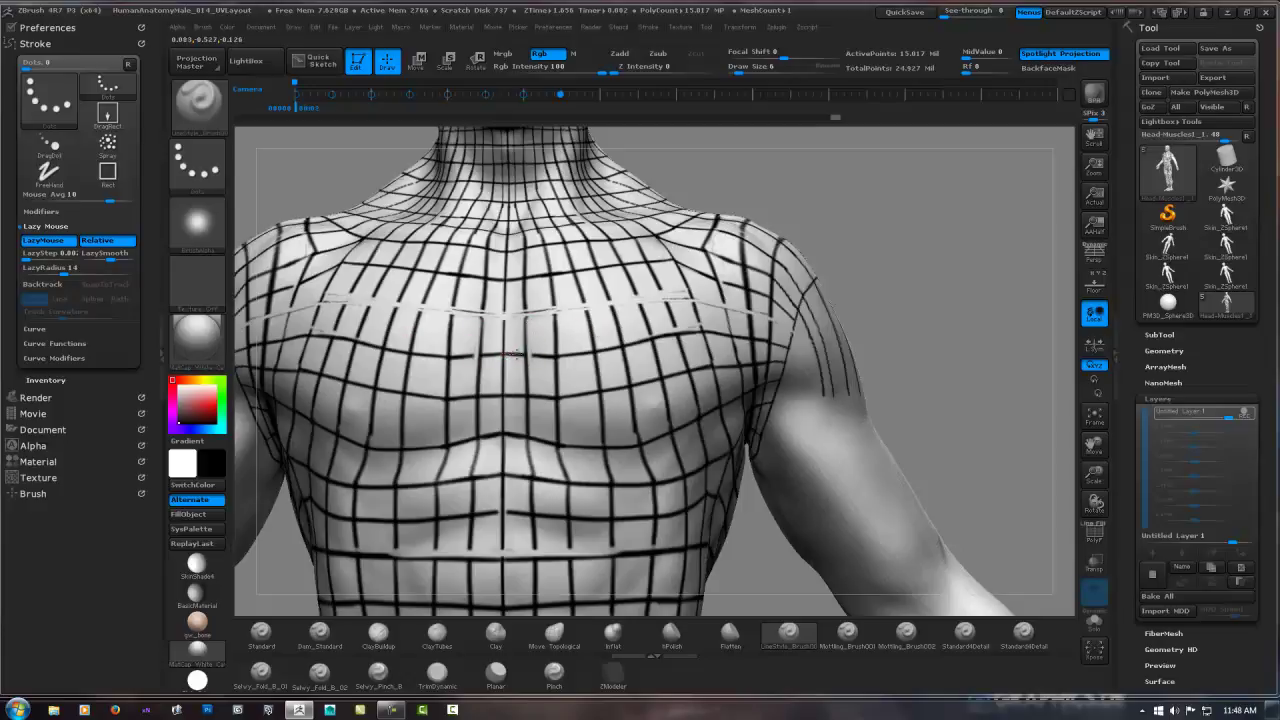
mouse_move(512, 353)
mouse_down()
mouse_move(626, 350)
mouse_move(694, 328)
mouse_up()
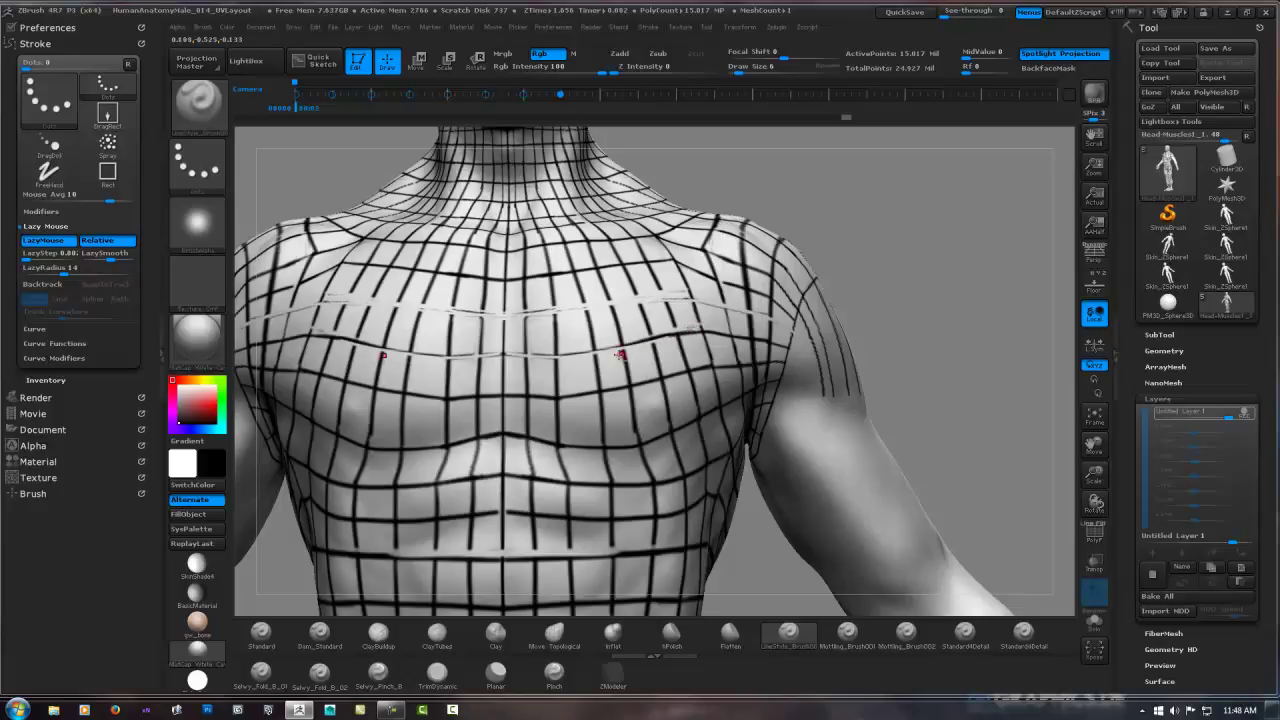
drag(616, 346, 725, 332)
mouse_move(797, 348)
mouse_down()
mouse_move(712, 337)
mouse_move(790, 345)
mouse_up()
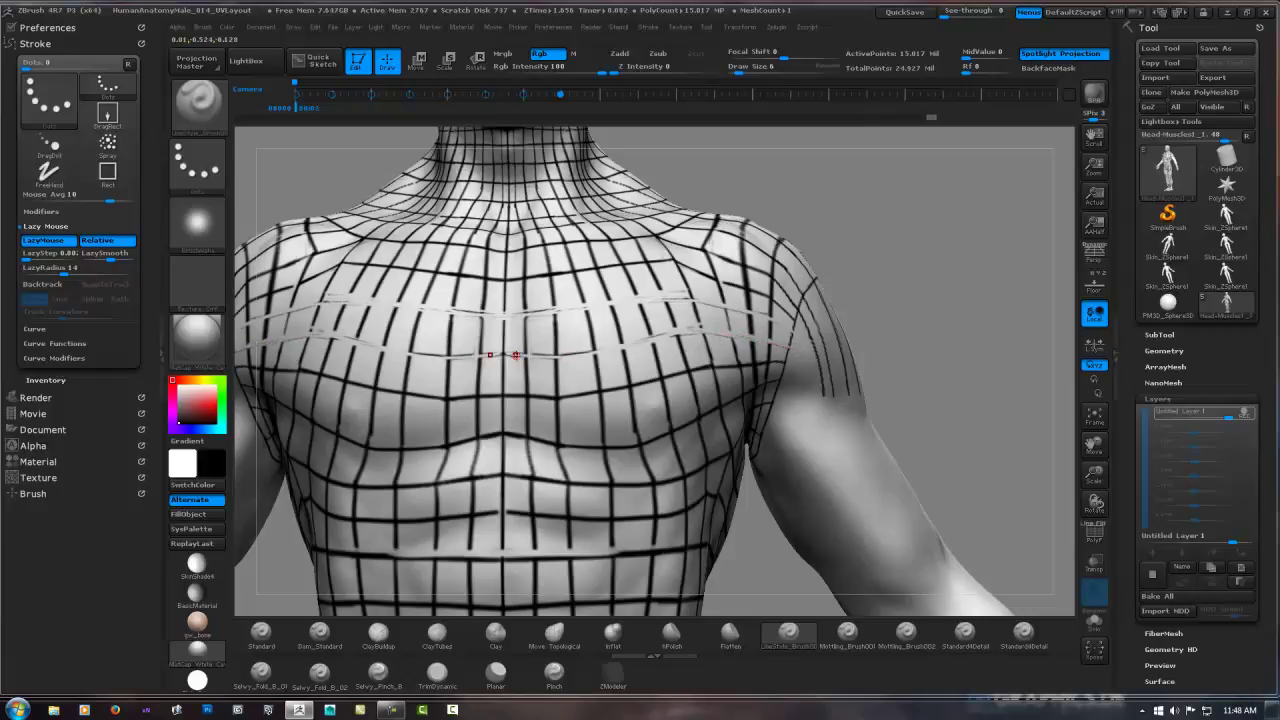
drag(525, 356, 626, 345)
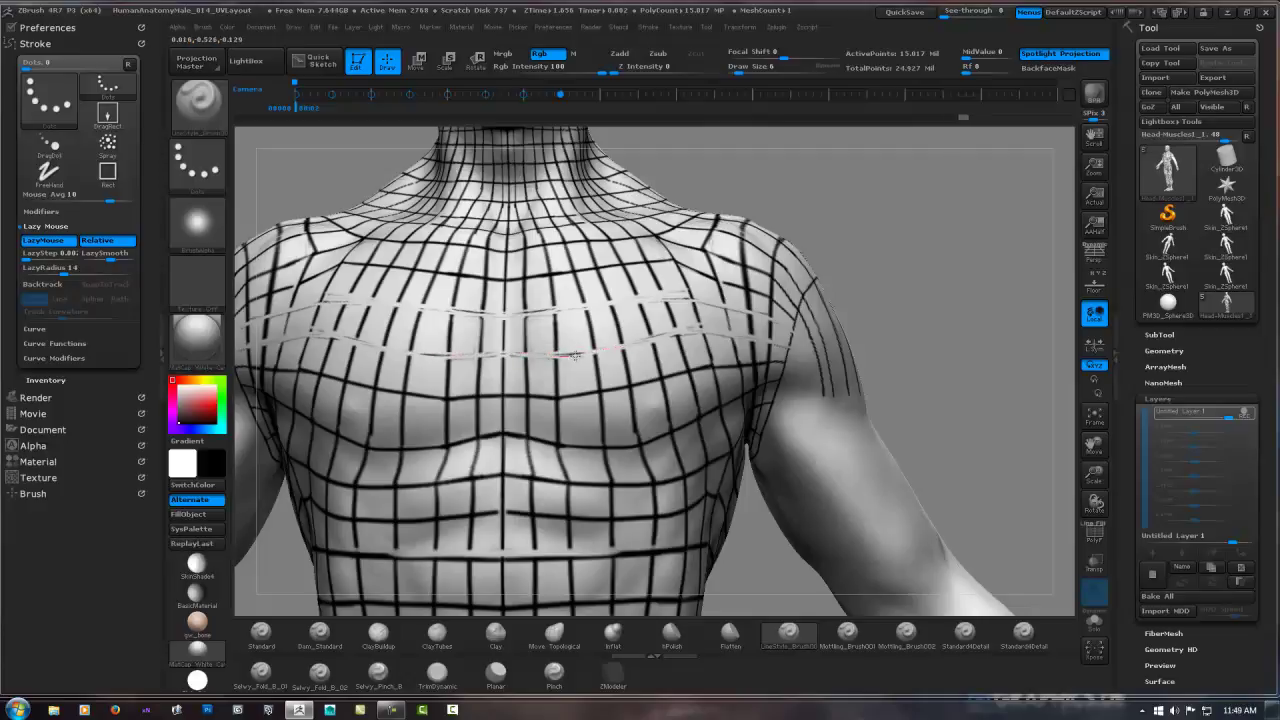
mouse_move(486, 337)
mouse_down()
mouse_move(673, 317)
mouse_move(791, 341)
mouse_up()
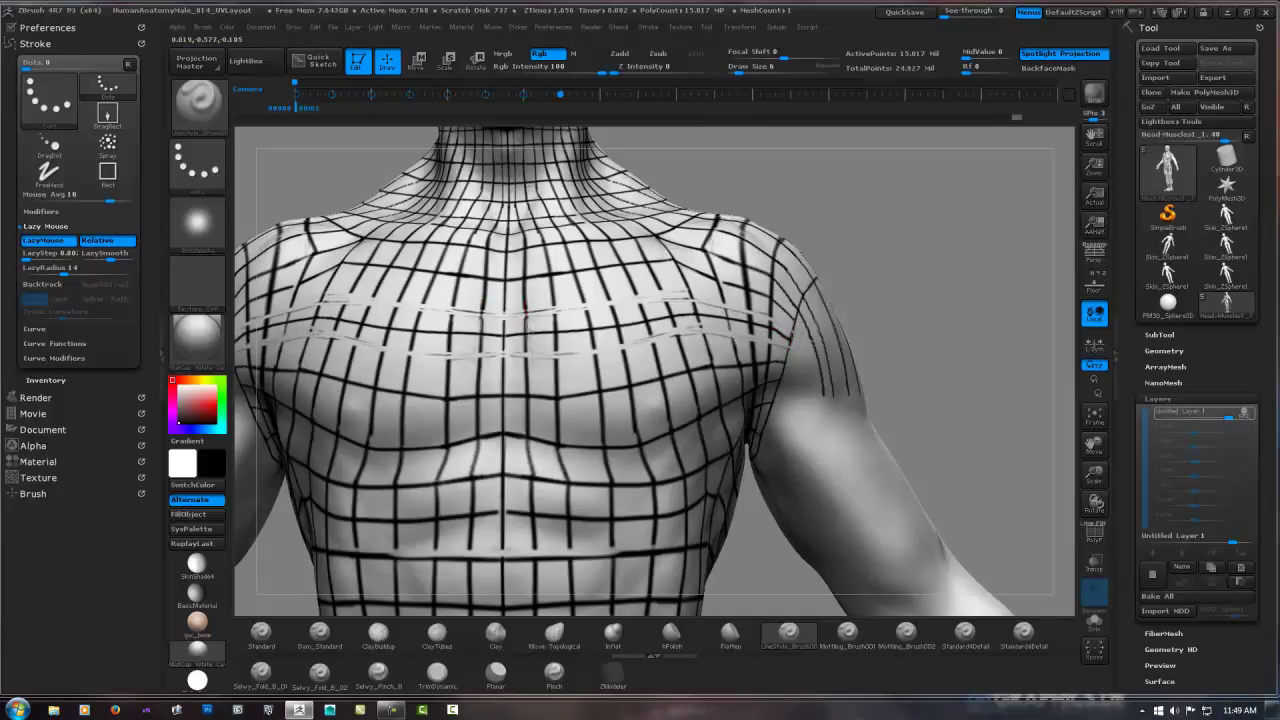
key(b)
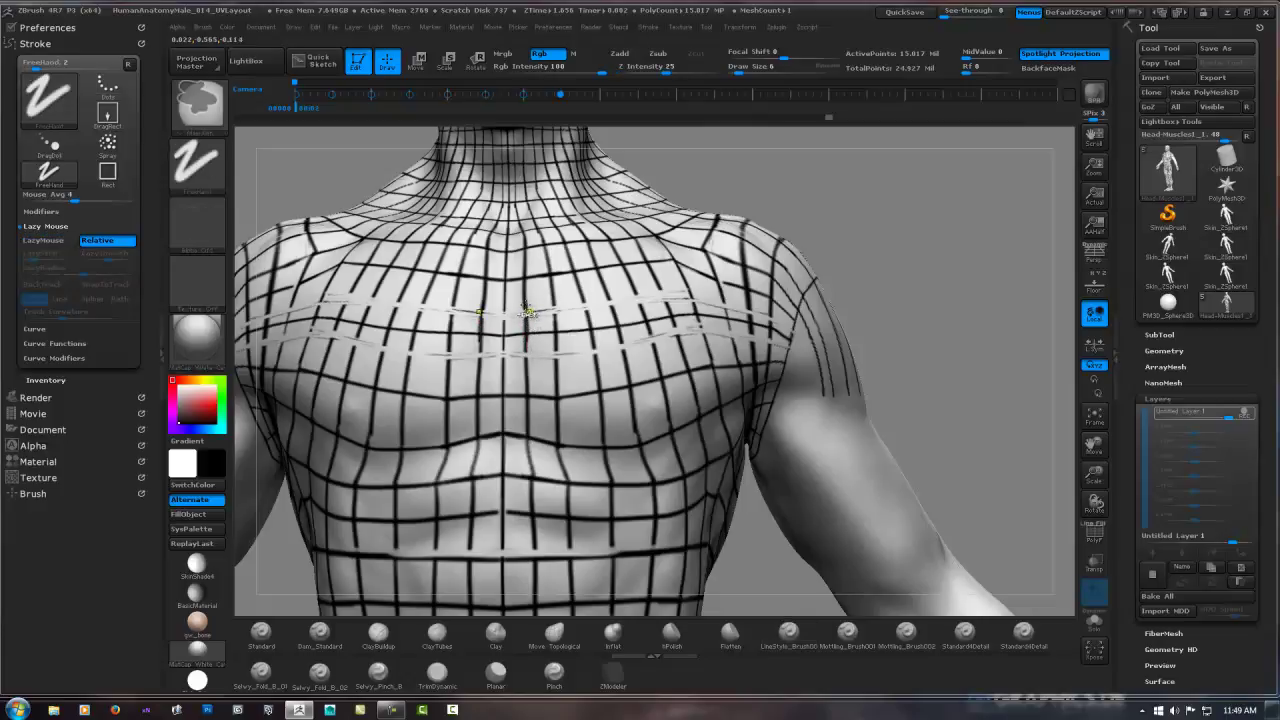
key(b)
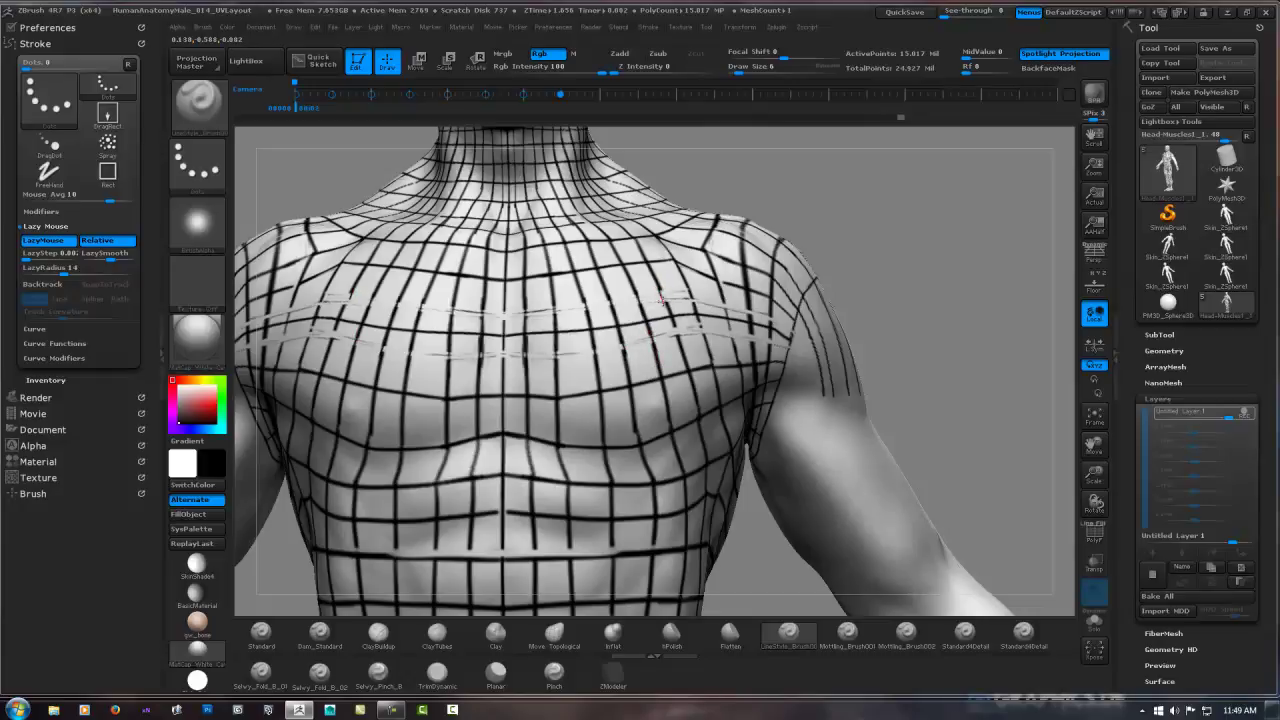
drag(672, 318, 673, 330)
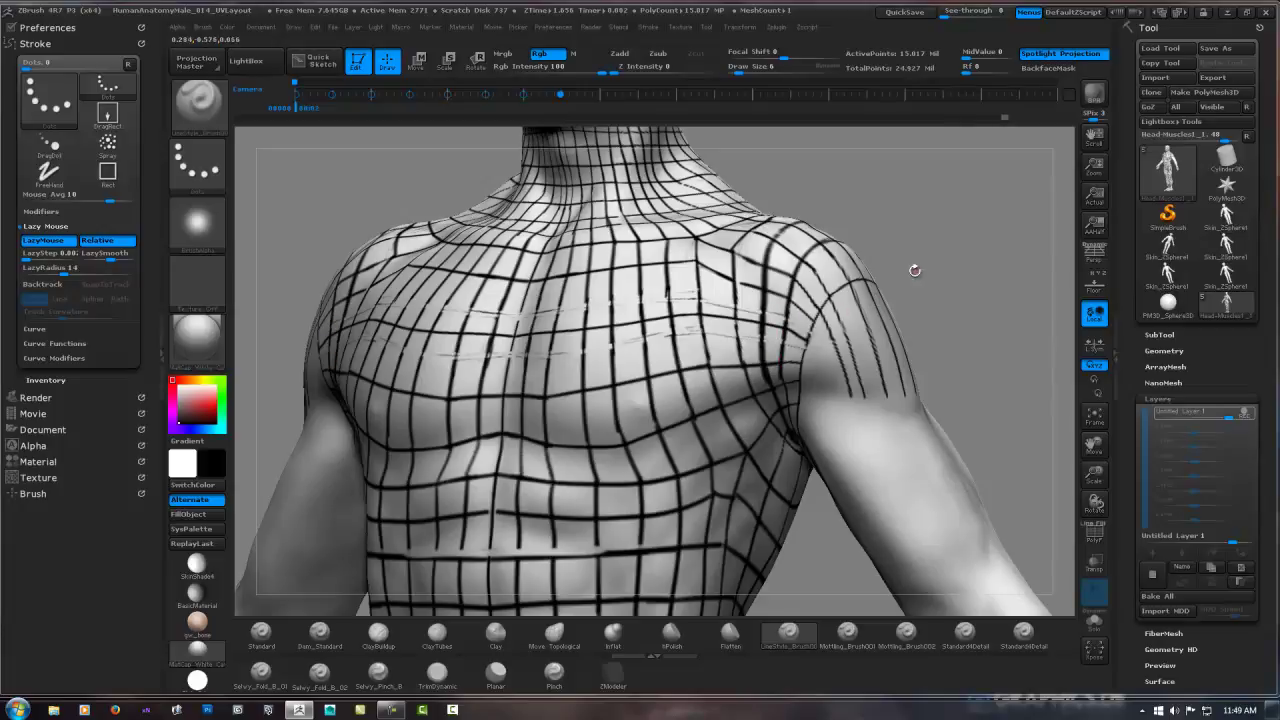
Rotate in close on the front shoulder and chest, reselecting the line-painting brush.
mouse_move(919, 288)
mouse_down()
mouse_move(840, 290)
mouse_move(862, 251)
mouse_up()
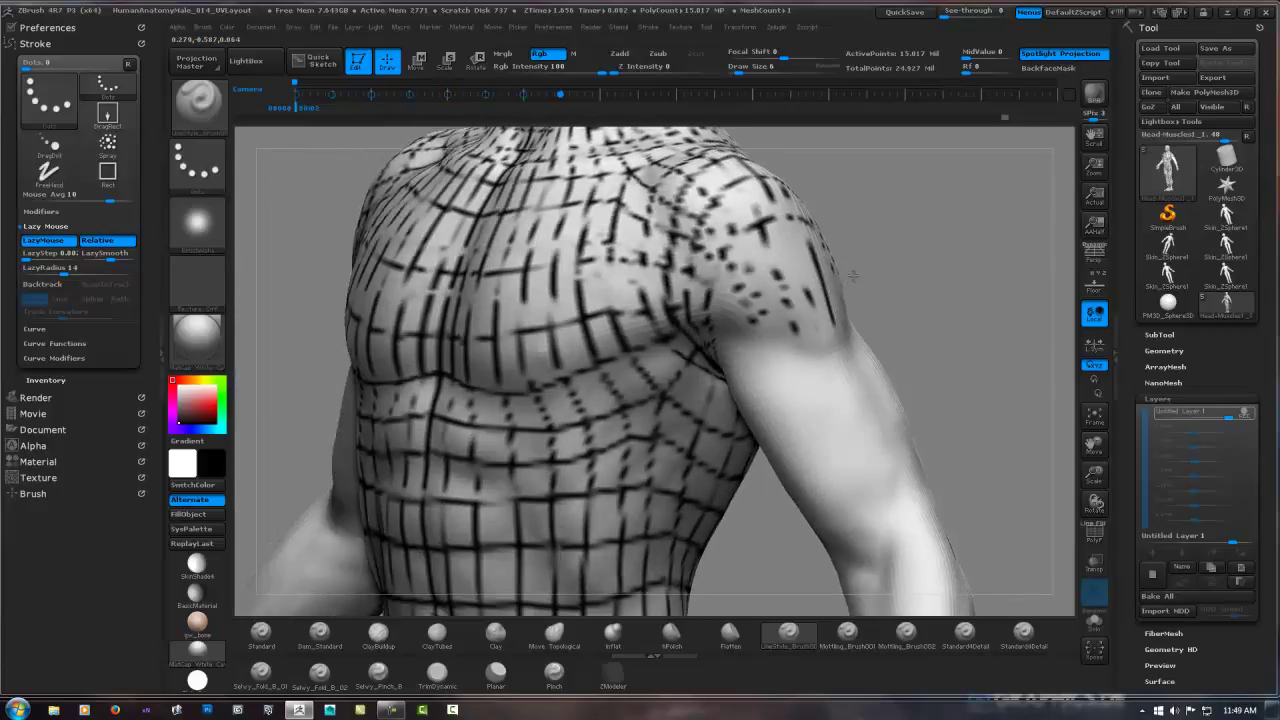
drag(818, 294, 631, 353)
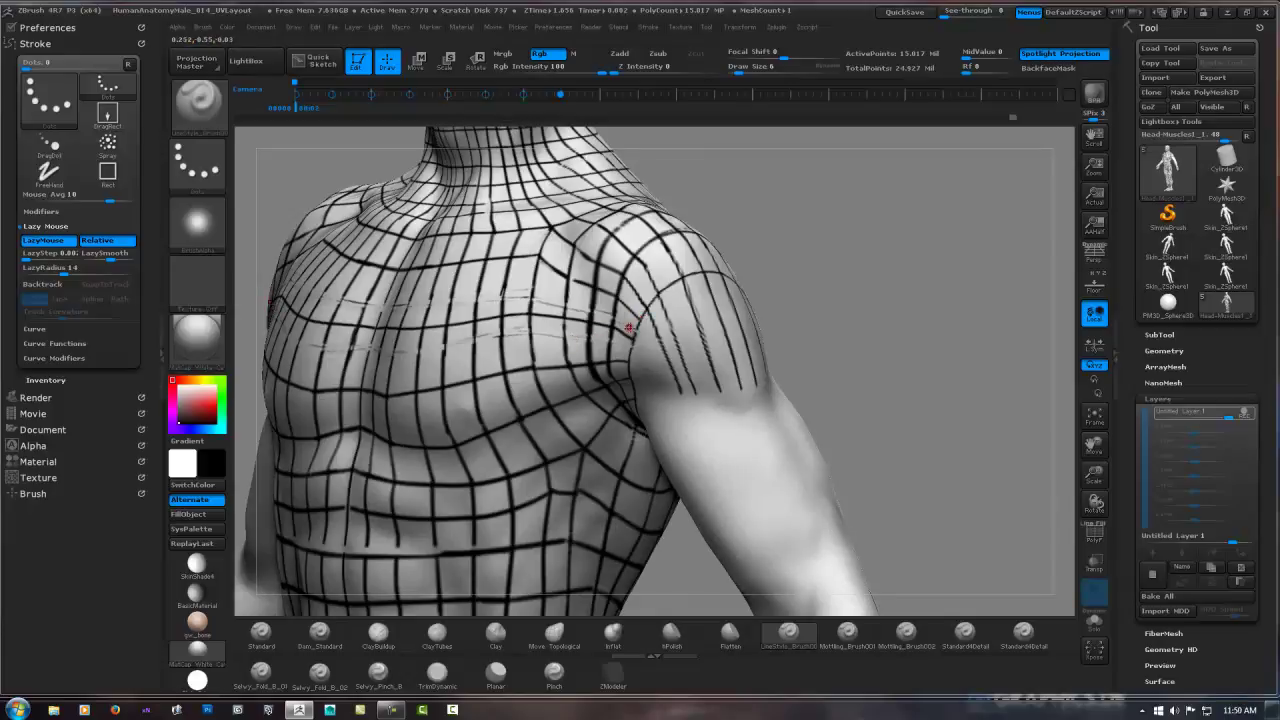
drag(632, 322, 648, 312)
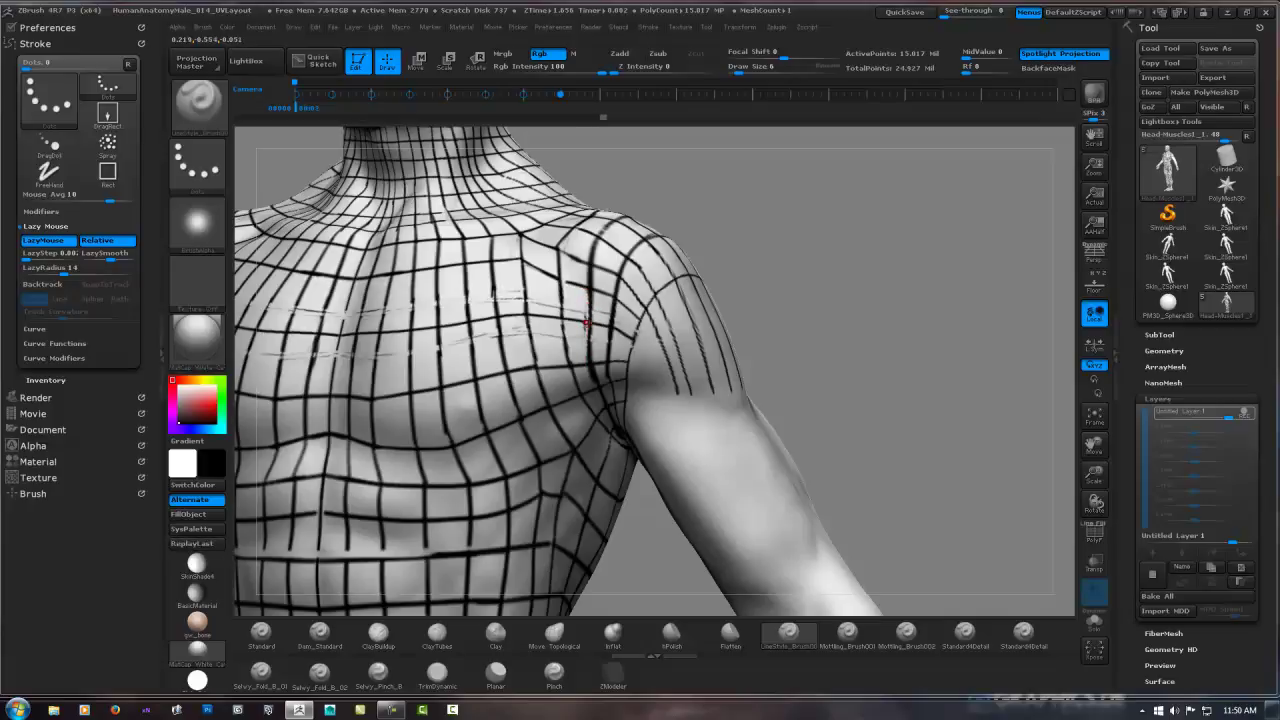
mouse_move(632, 308)
mouse_down()
mouse_move(722, 291)
mouse_move(575, 314)
mouse_up()
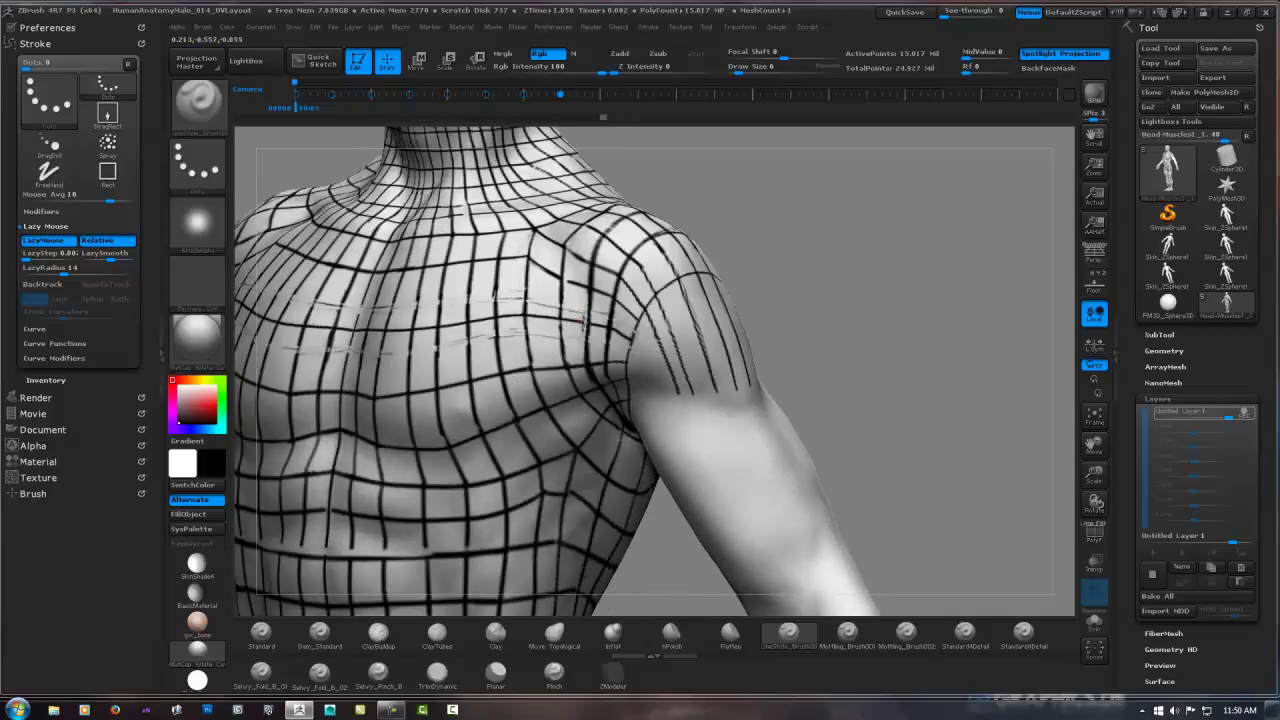
key(1)
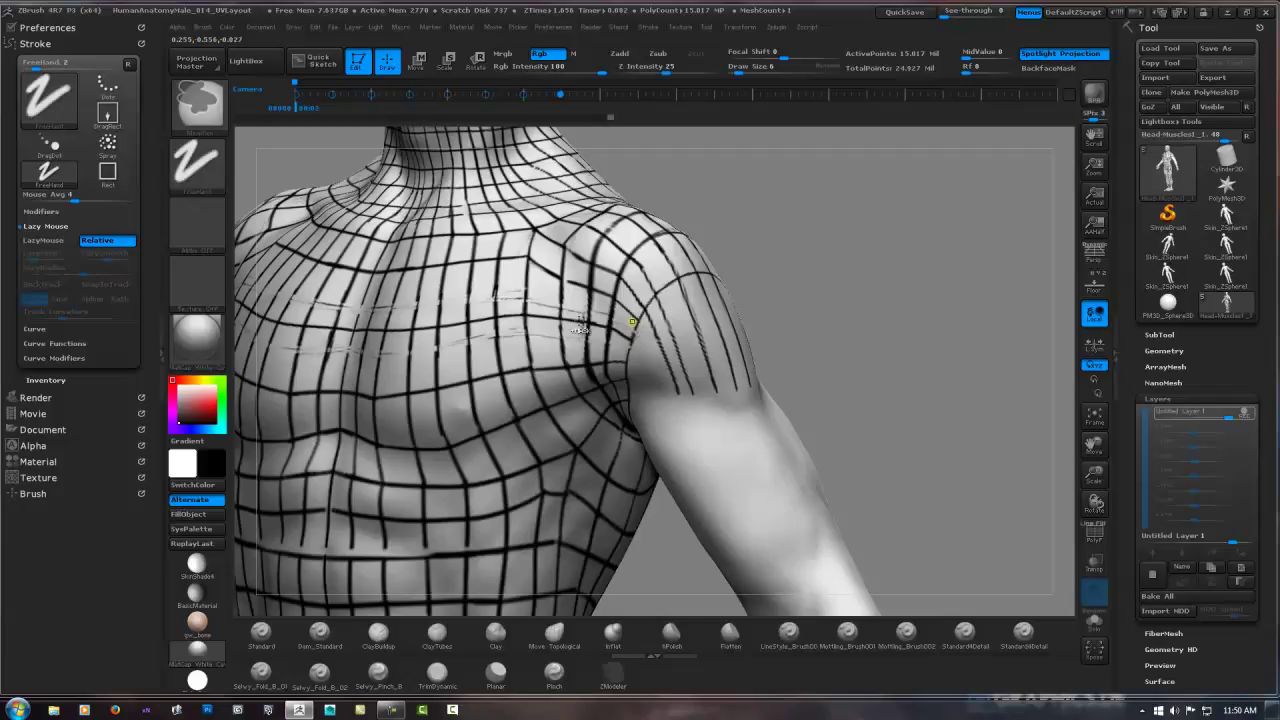
key(2)
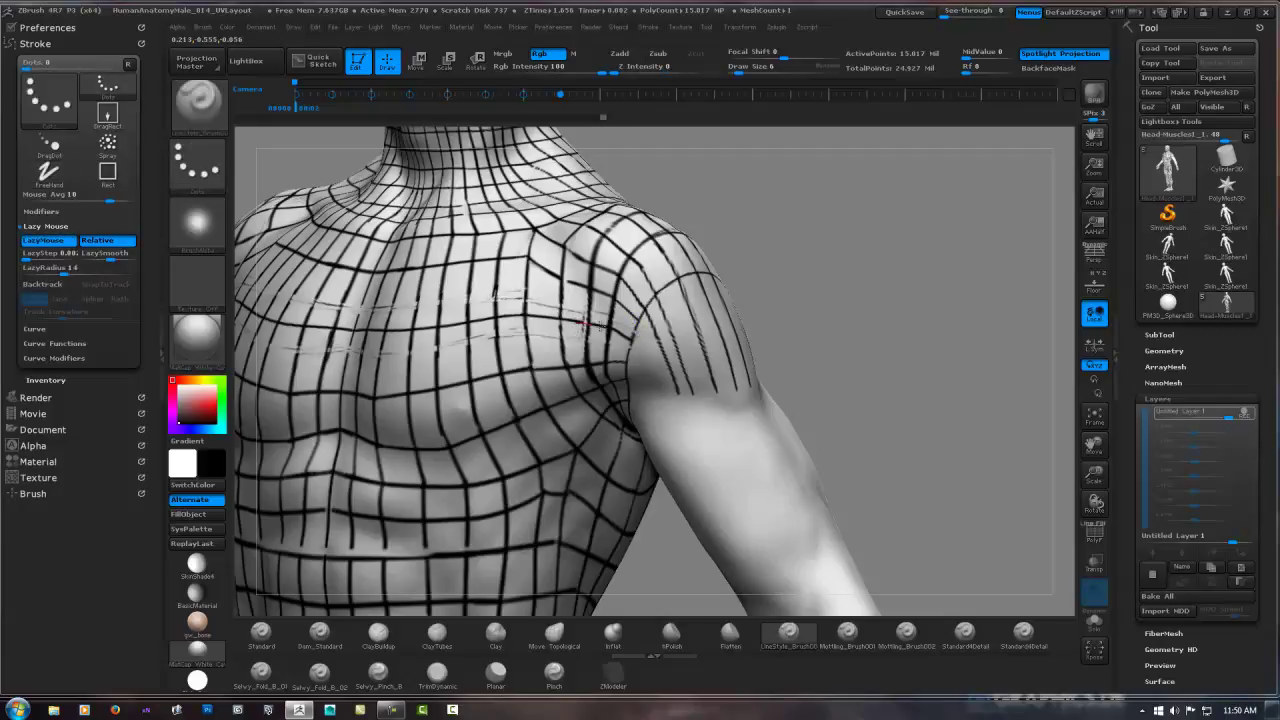
drag(605, 322, 614, 263)
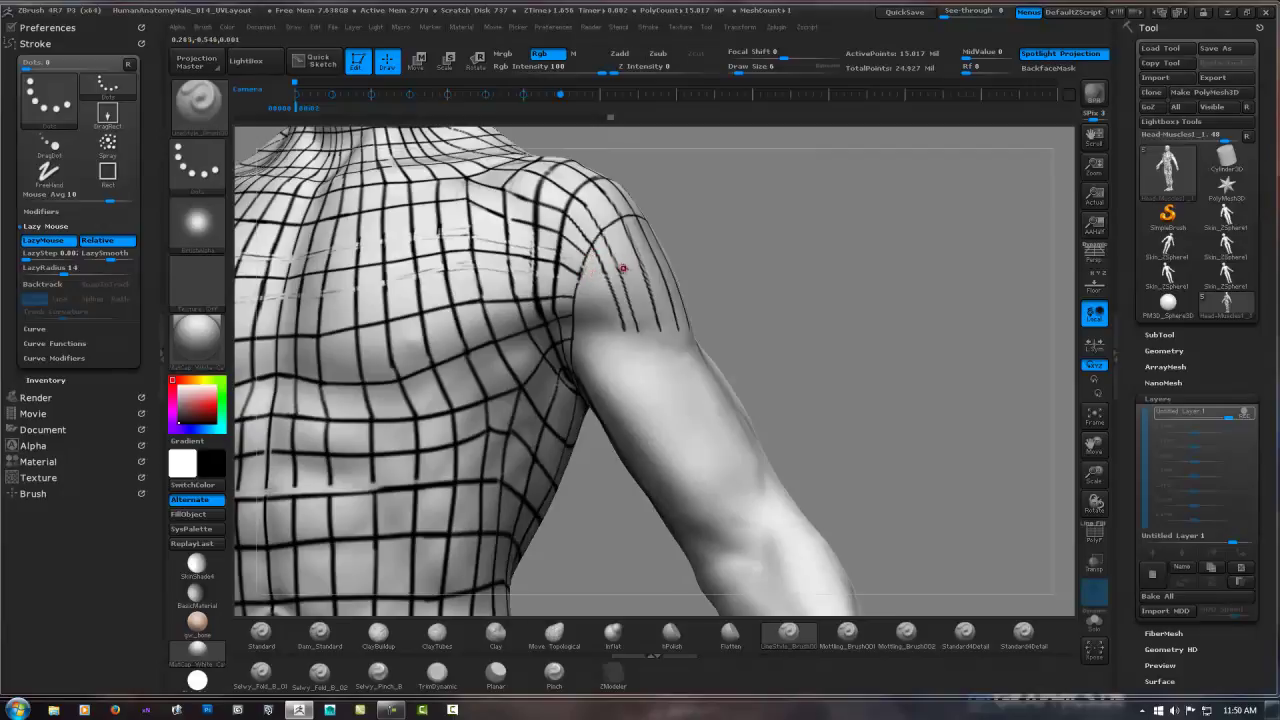
mouse_move(629, 262)
mouse_down()
mouse_move(600, 301)
mouse_move(590, 293)
mouse_up()
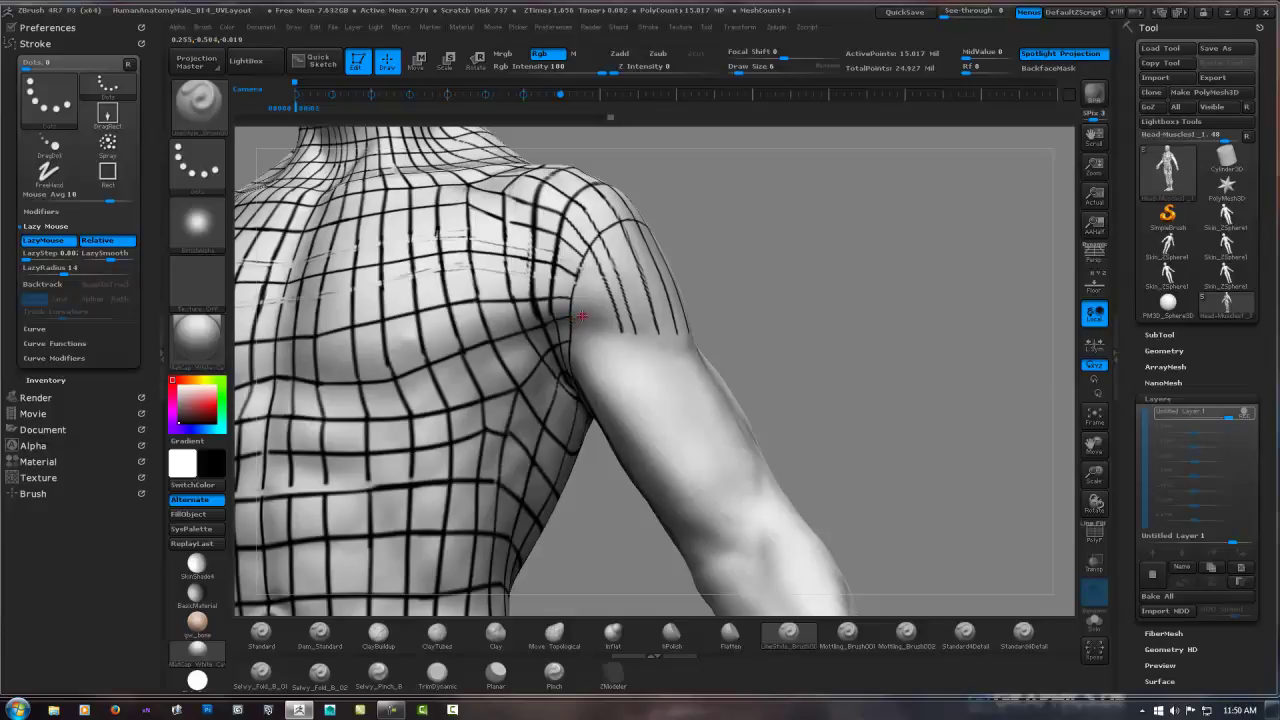
drag(581, 316, 571, 320)
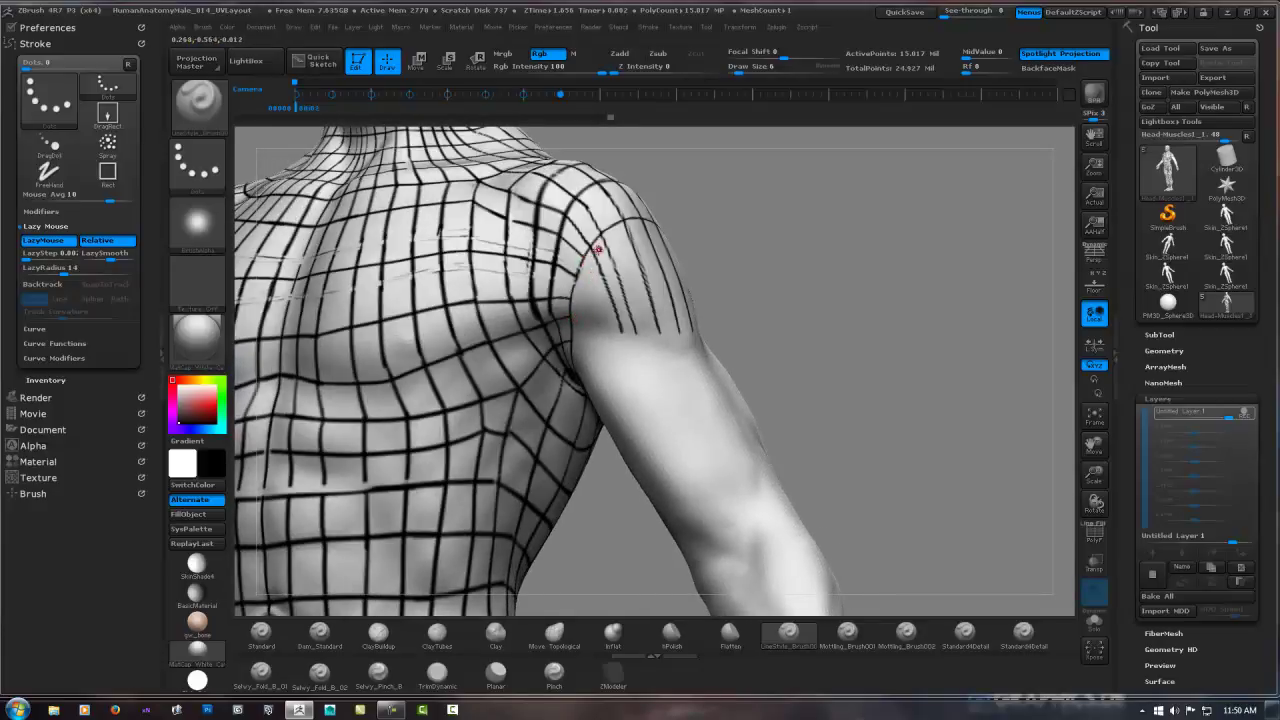
mouse_move(596, 249)
mouse_down()
mouse_move(694, 274)
mouse_move(666, 257)
mouse_up()
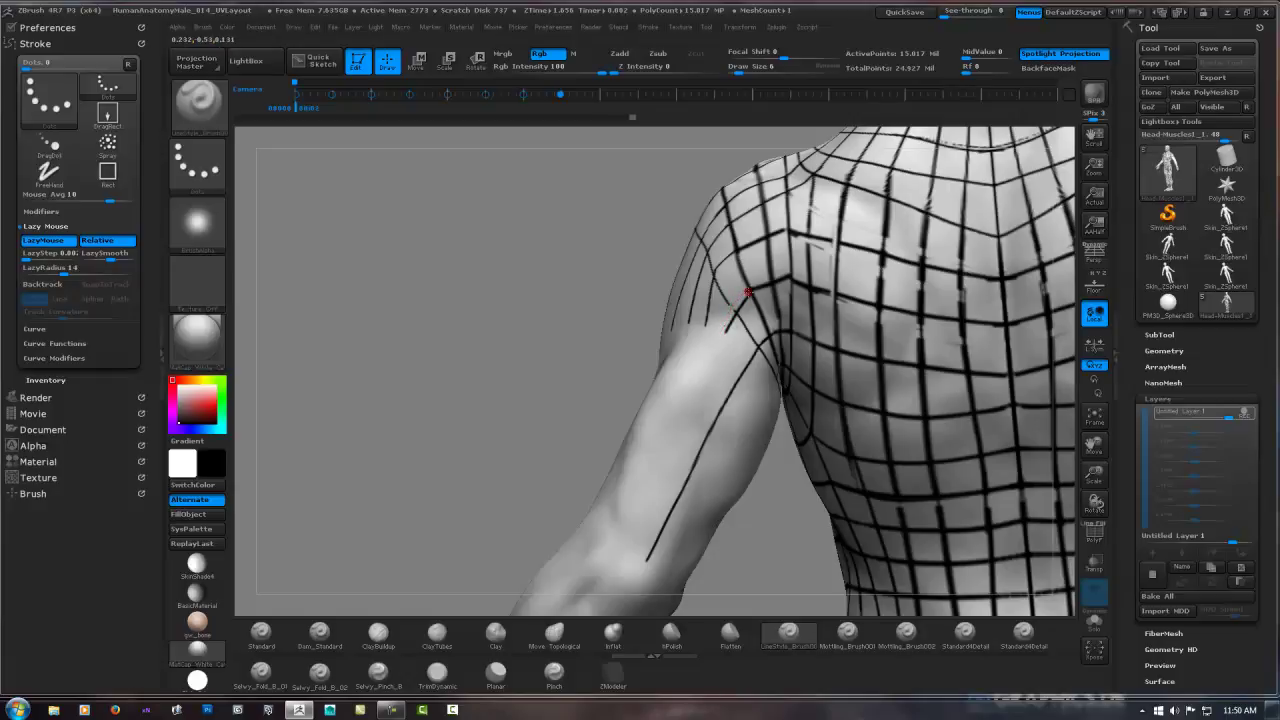
drag(747, 292, 733, 251)
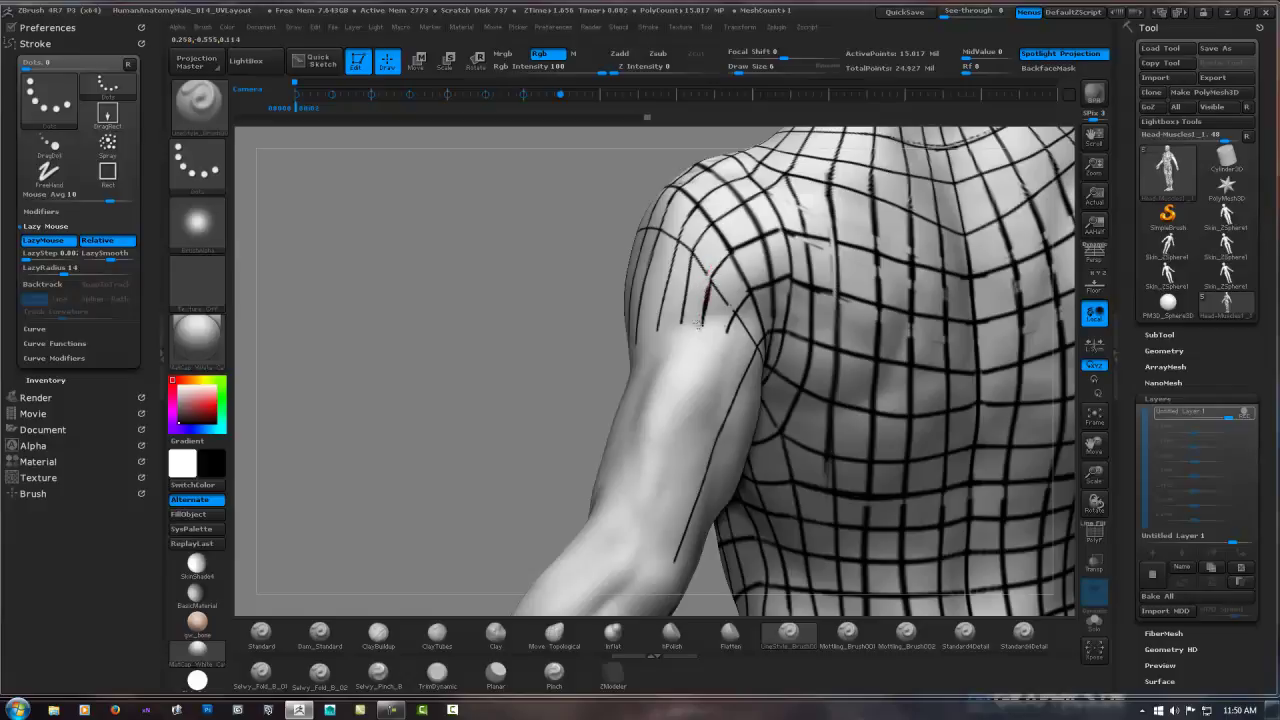
drag(698, 322, 697, 270)
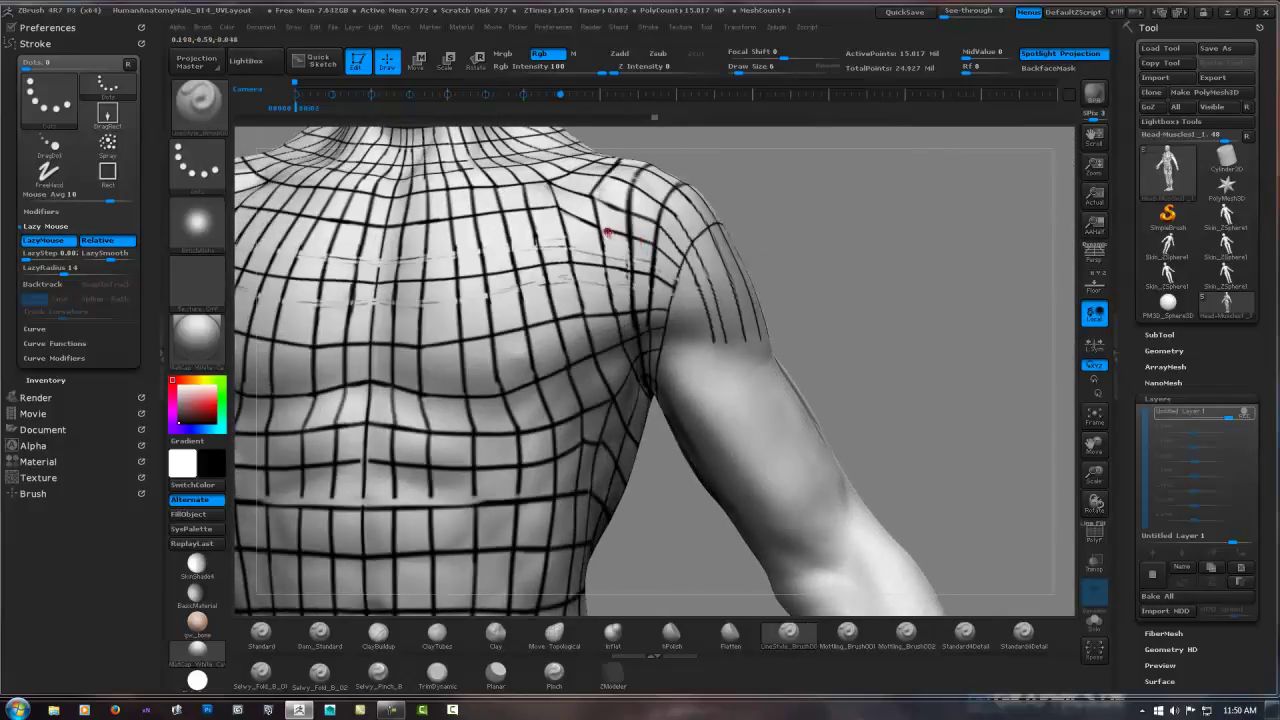
Paint short dark strokes extending the chest lines out to the front shoulder.
drag(607, 233, 643, 248)
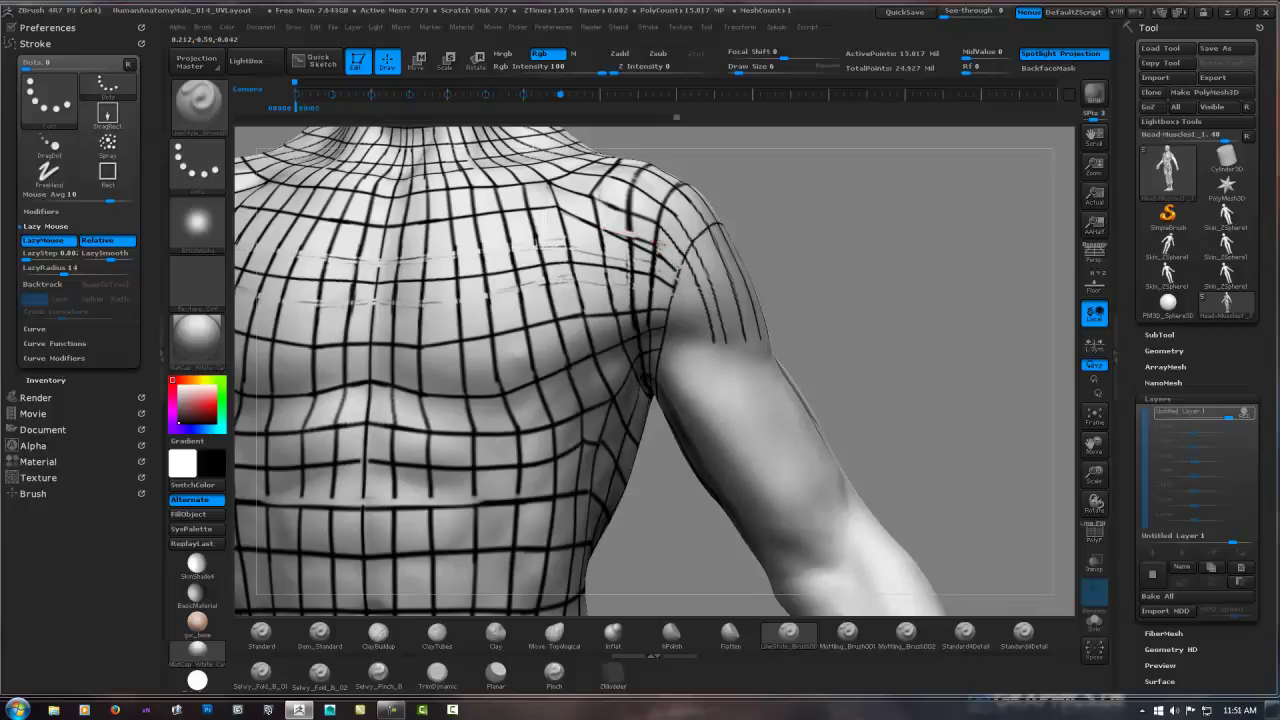
key(1)
drag(570, 268, 628, 277)
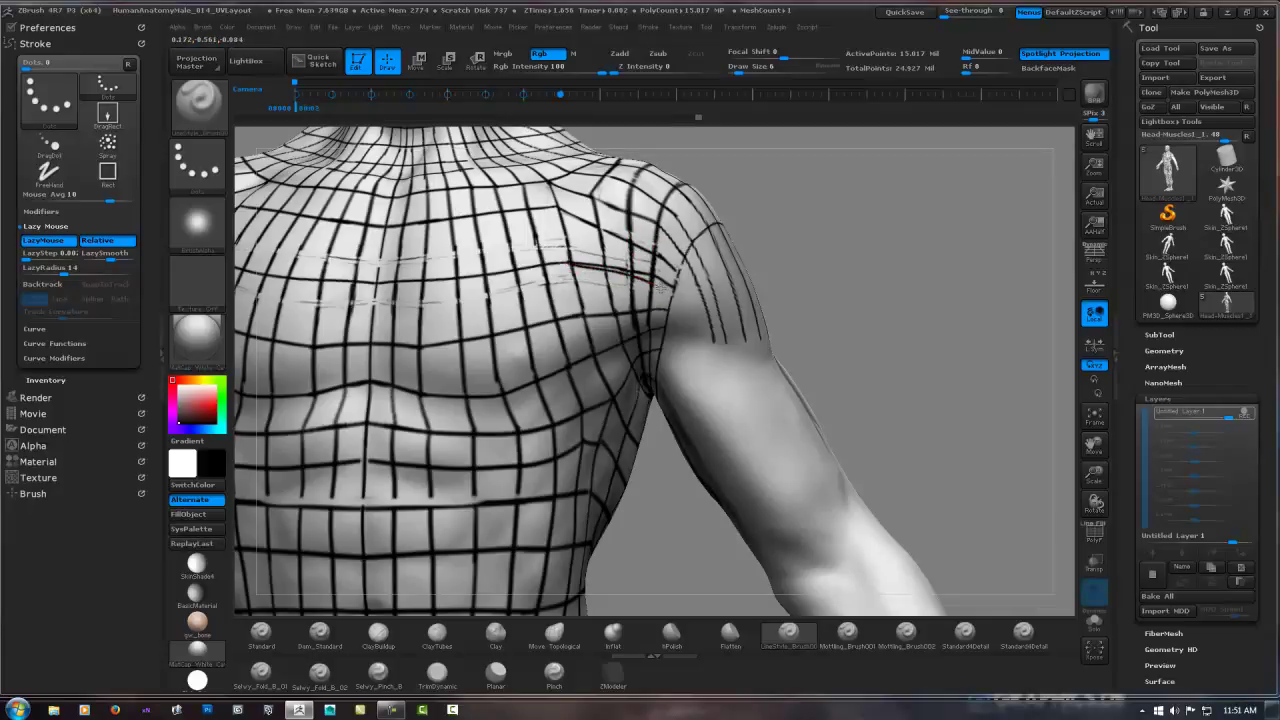
mouse_move(650, 277)
mouse_down()
mouse_move(596, 265)
mouse_move(682, 272)
mouse_up()
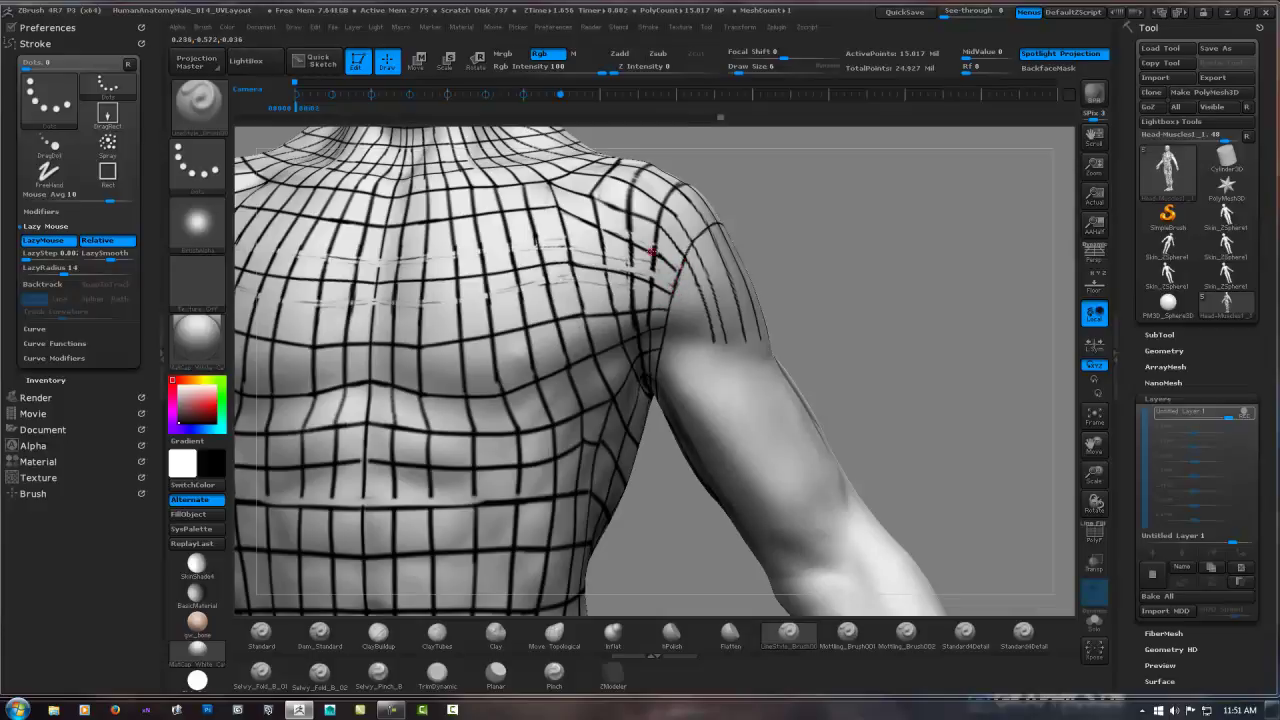
Briefly swap brushes with B-S-T, then return to the line-painting brush with B-L-S.
key(b)
key(s)
key(t)
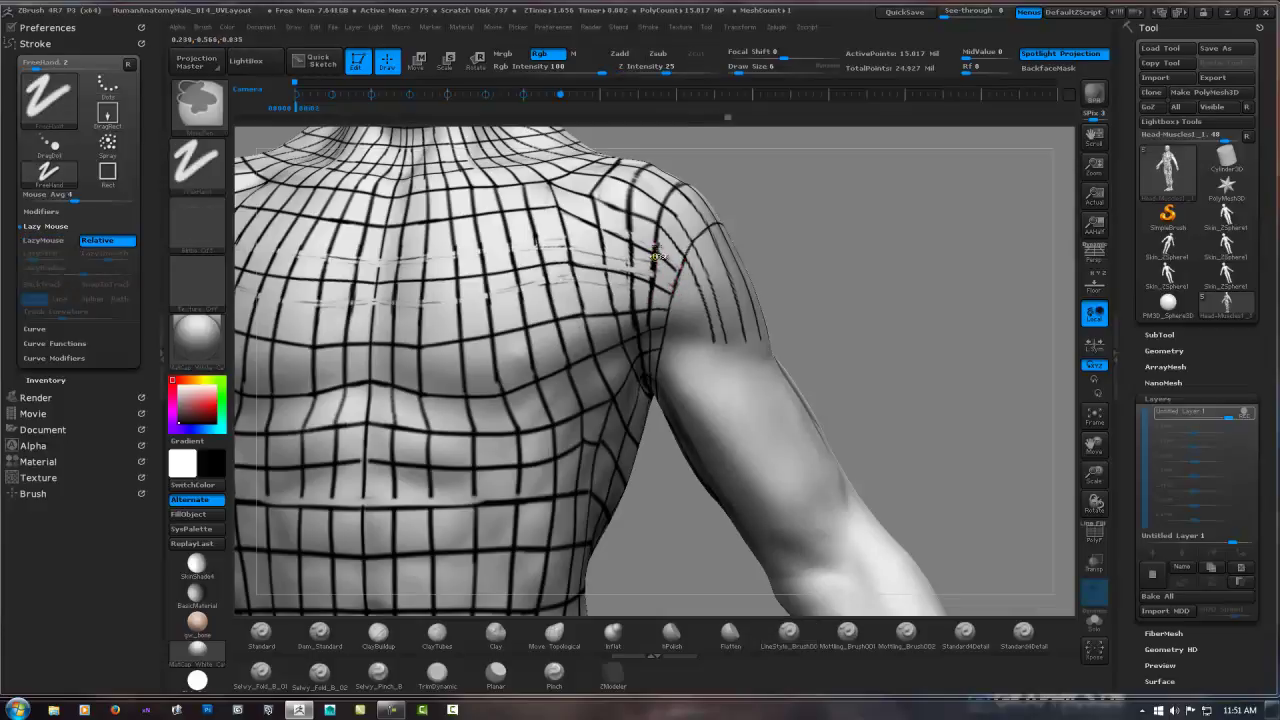
key(b)
key(l)
key(s)
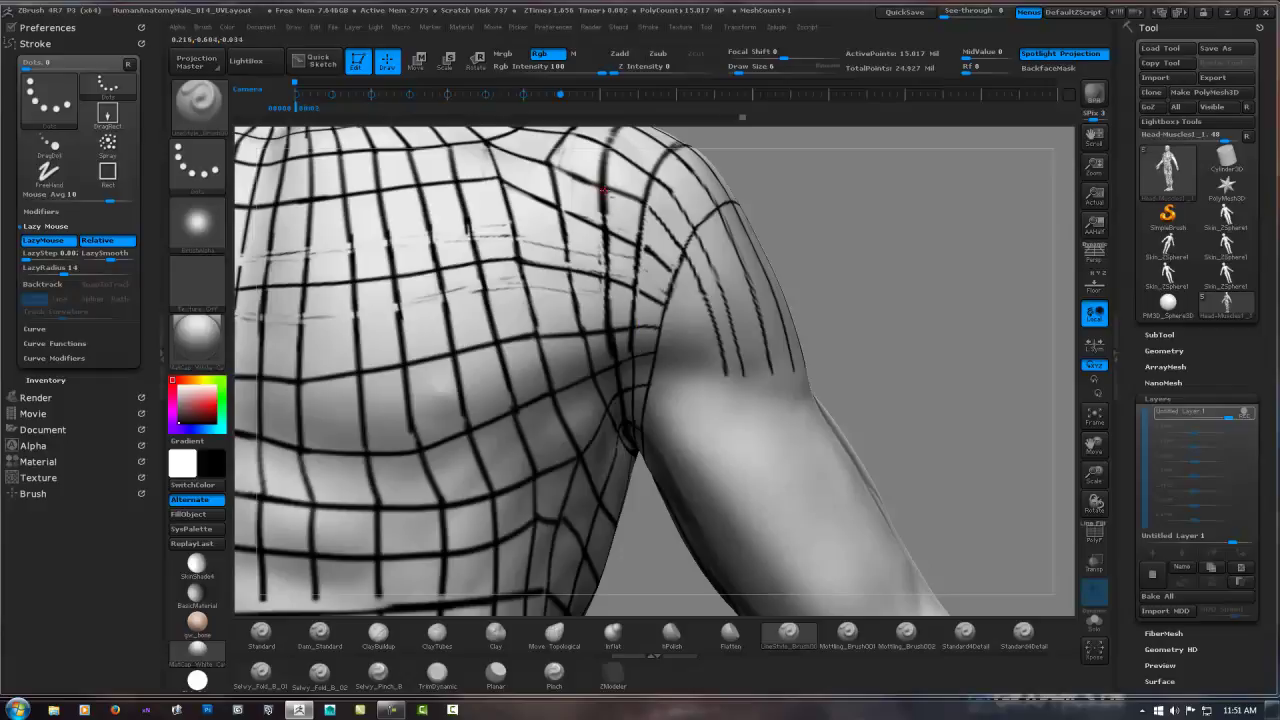
Paint a dark fiber line down the front deltoid toward the armpit.
drag(603, 189, 619, 358)
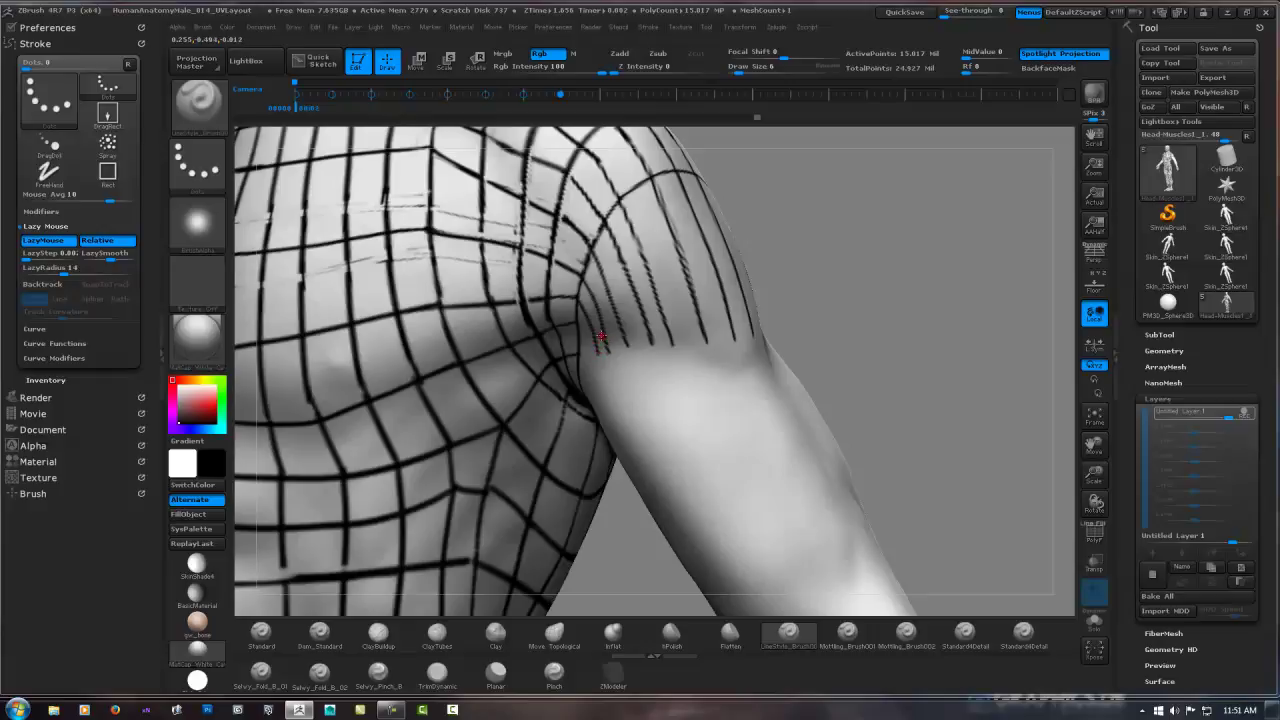
drag(600, 336, 581, 327)
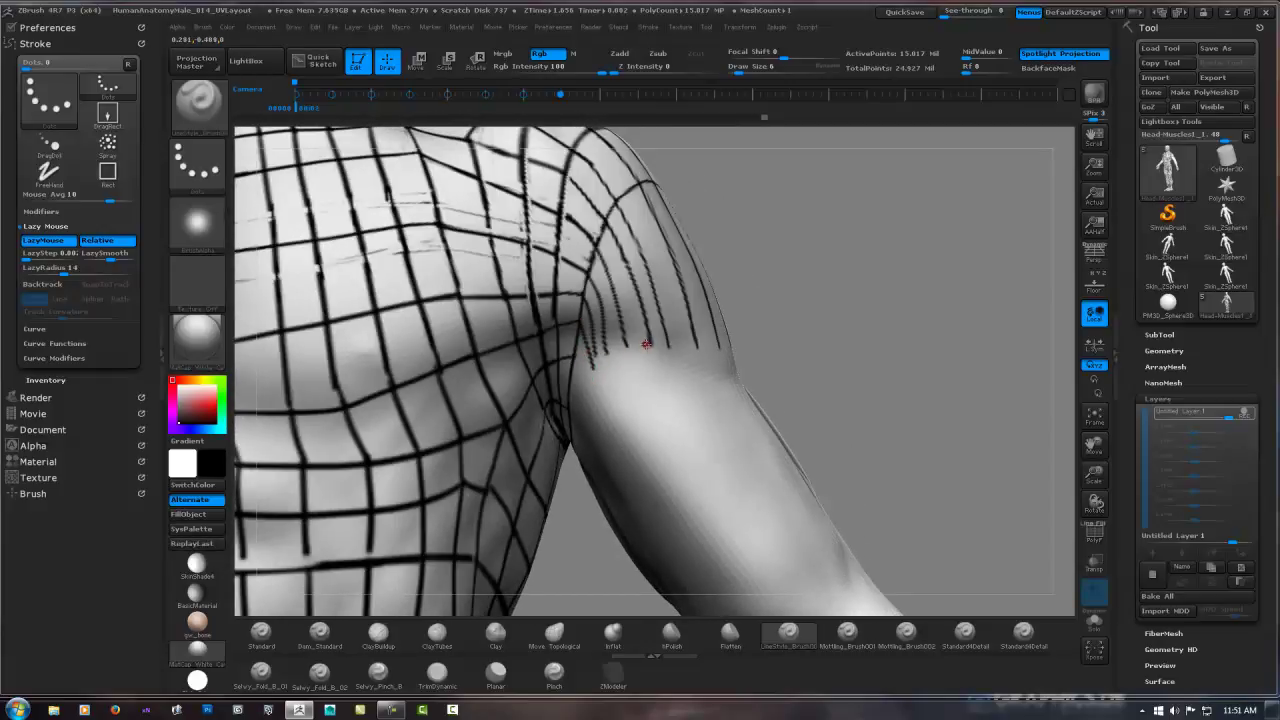
key(ctrl)
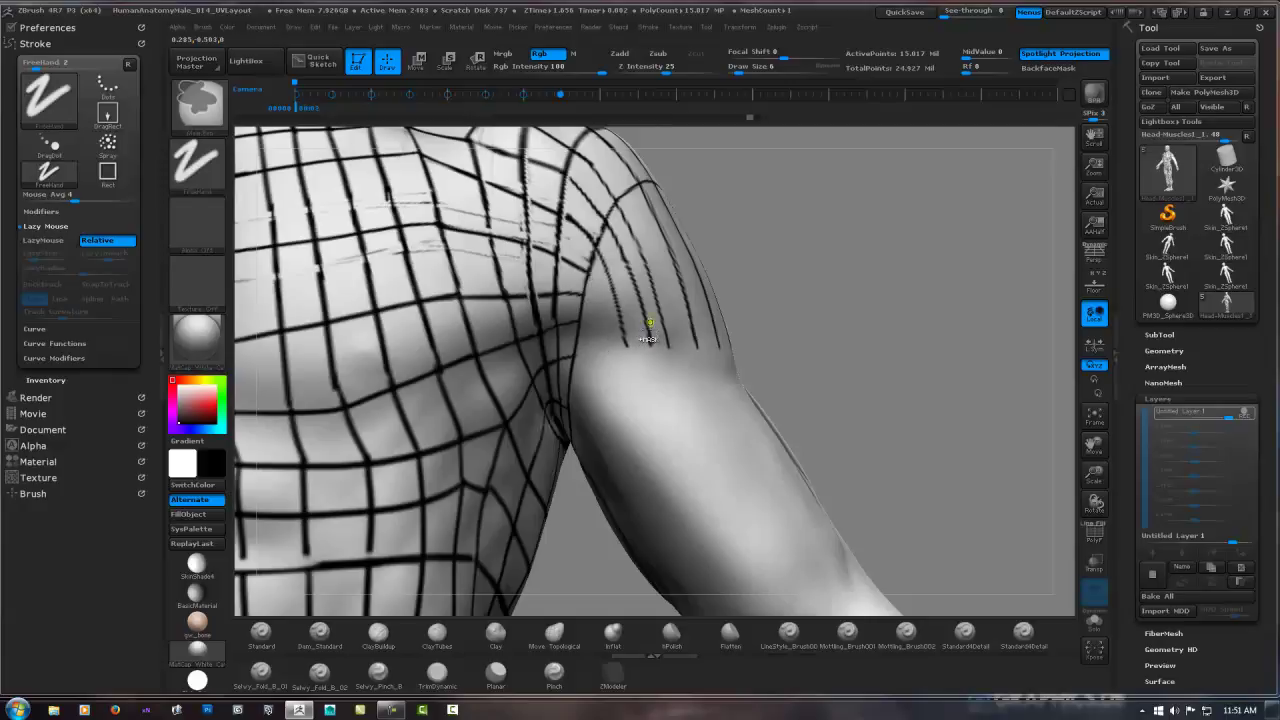
key(b)
mouse_move(650, 318)
right_down()
mouse_move(604, 274)
mouse_move(543, 343)
right_up()
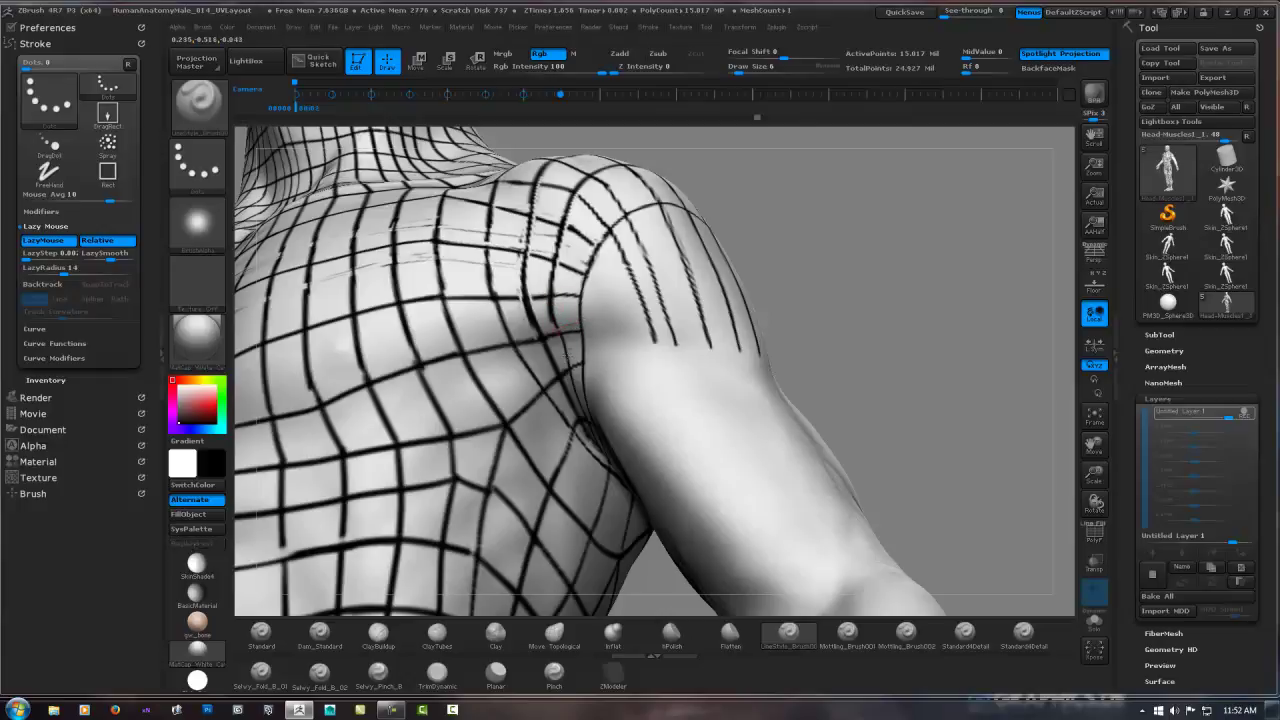
Paint dark fiber lines across the outer deltoid and one down its side.
right_drag(590, 308, 594, 243)
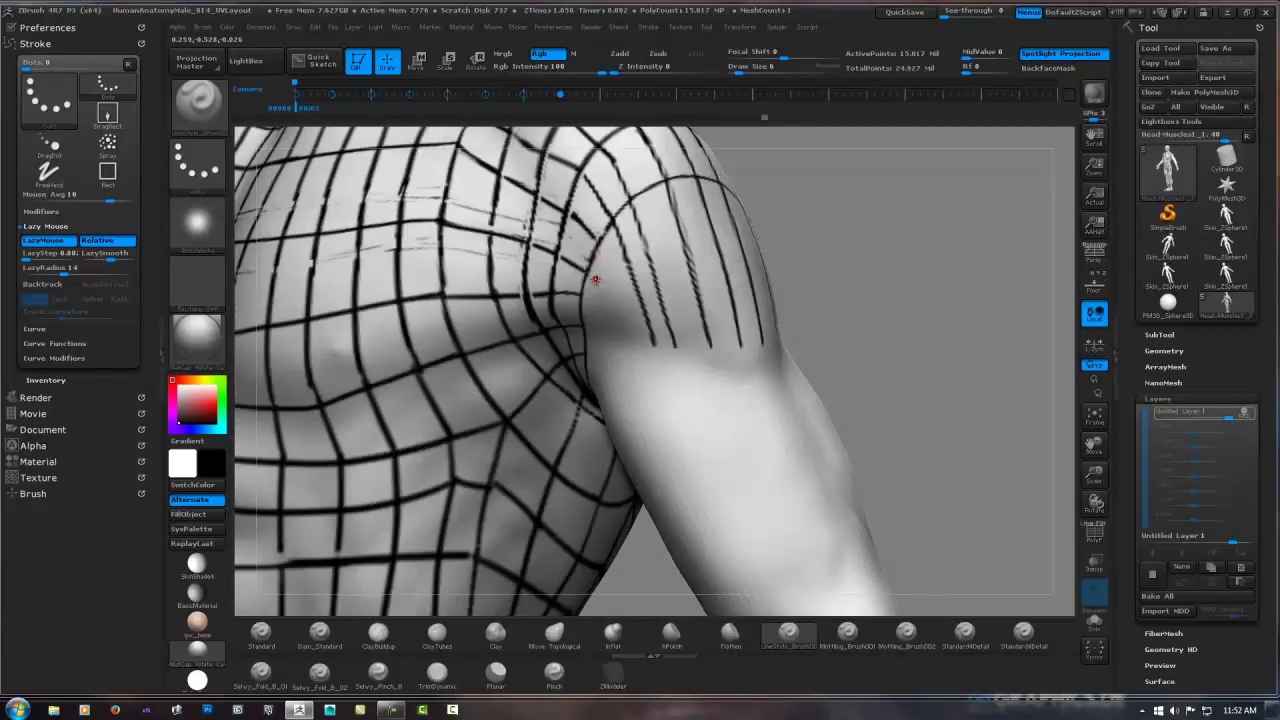
drag(588, 266, 672, 266)
mouse_move(570, 213)
mouse_down()
mouse_move(631, 268)
mouse_move(750, 237)
mouse_up()
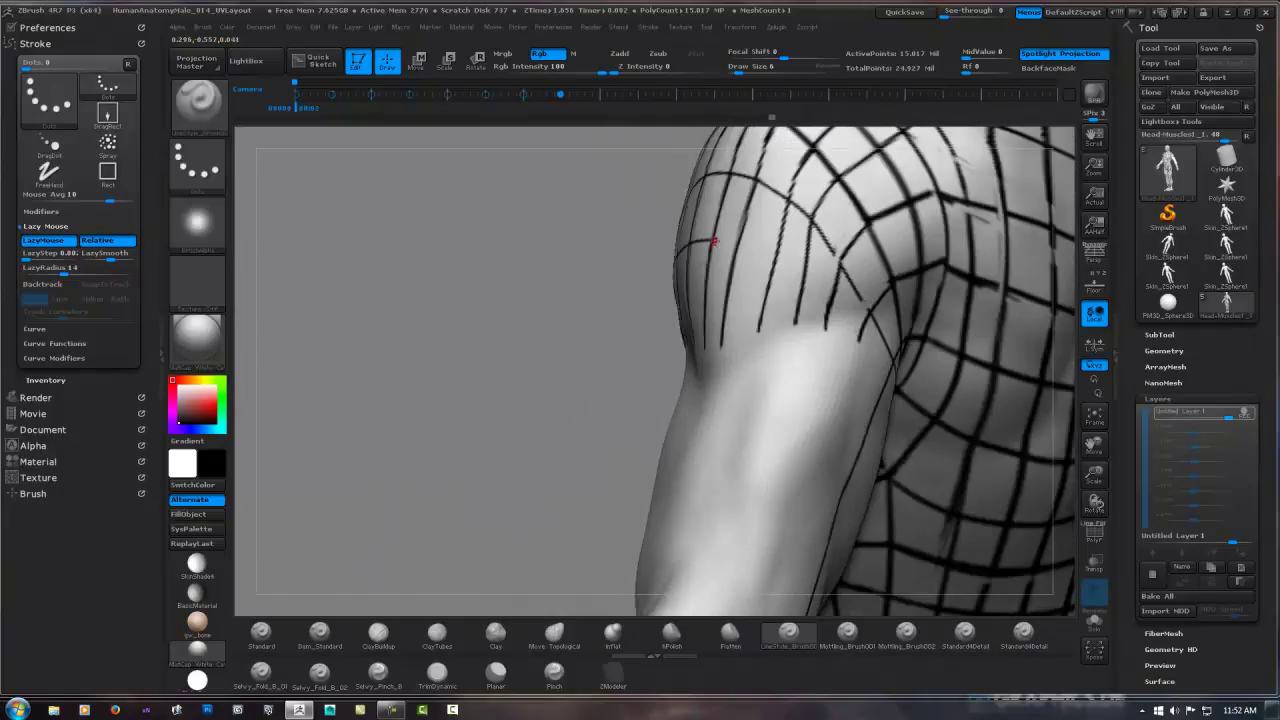
drag(720, 241, 829, 286)
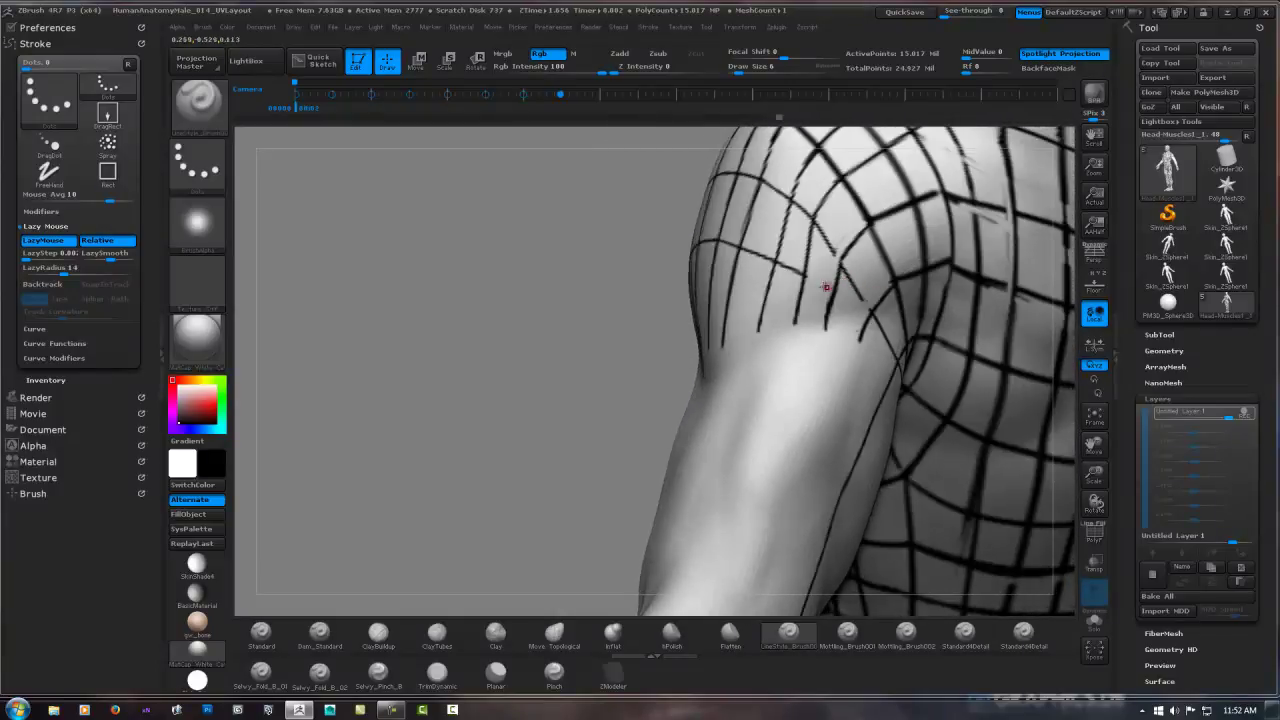
right_drag(842, 296, 778, 263)
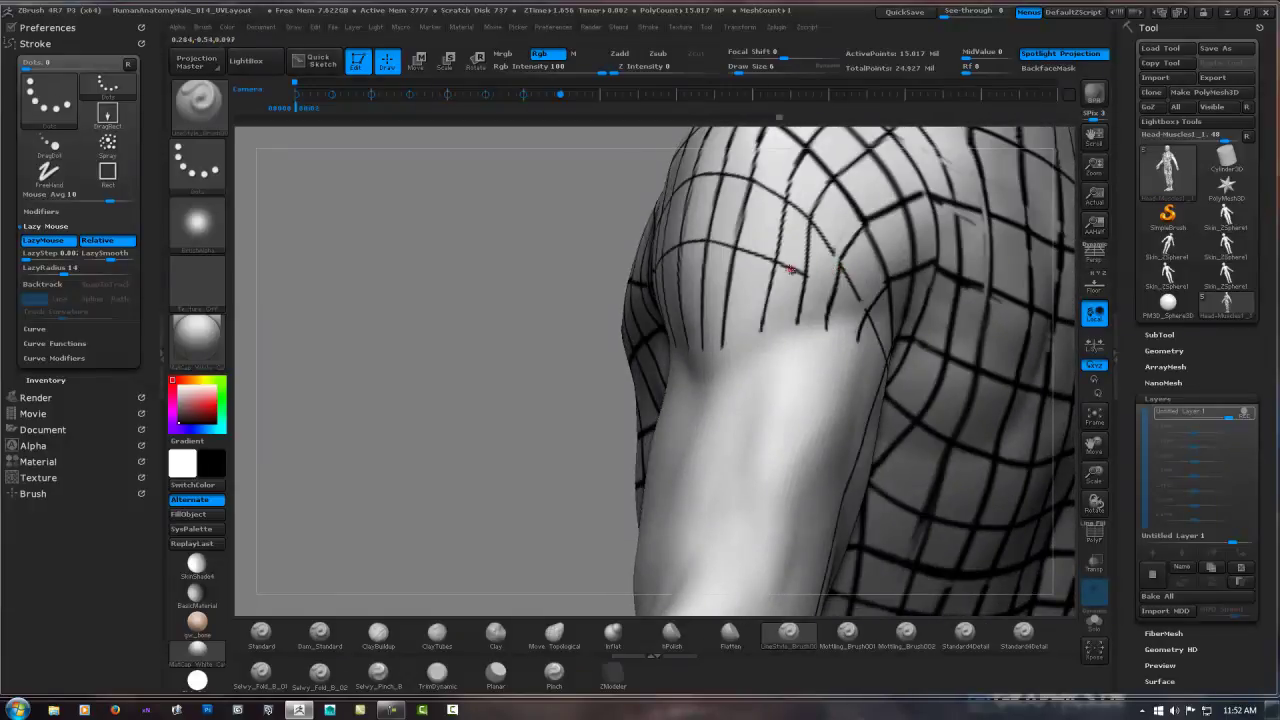
drag(778, 265, 836, 264)
drag(802, 265, 802, 311)
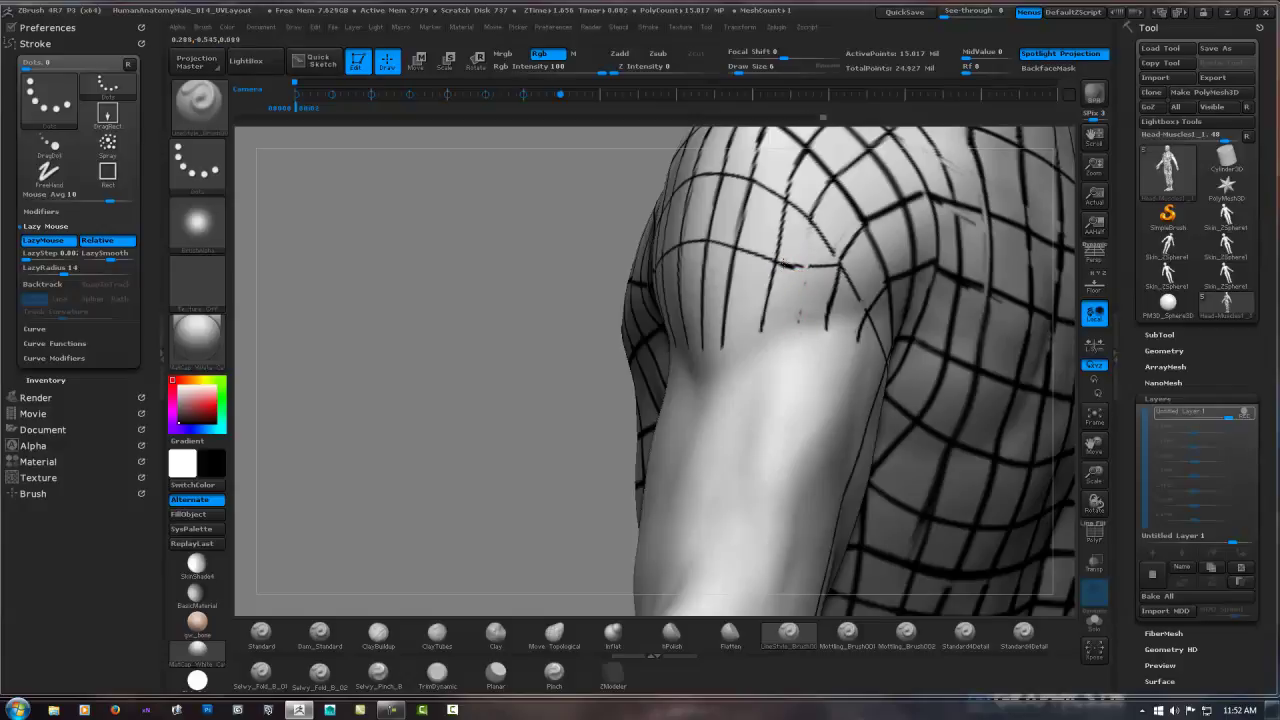
mouse_move(809, 262)
right_down()
mouse_move(874, 249)
mouse_move(890, 272)
mouse_move(874, 287)
mouse_move(749, 263)
mouse_move(815, 270)
mouse_move(739, 220)
right_up()
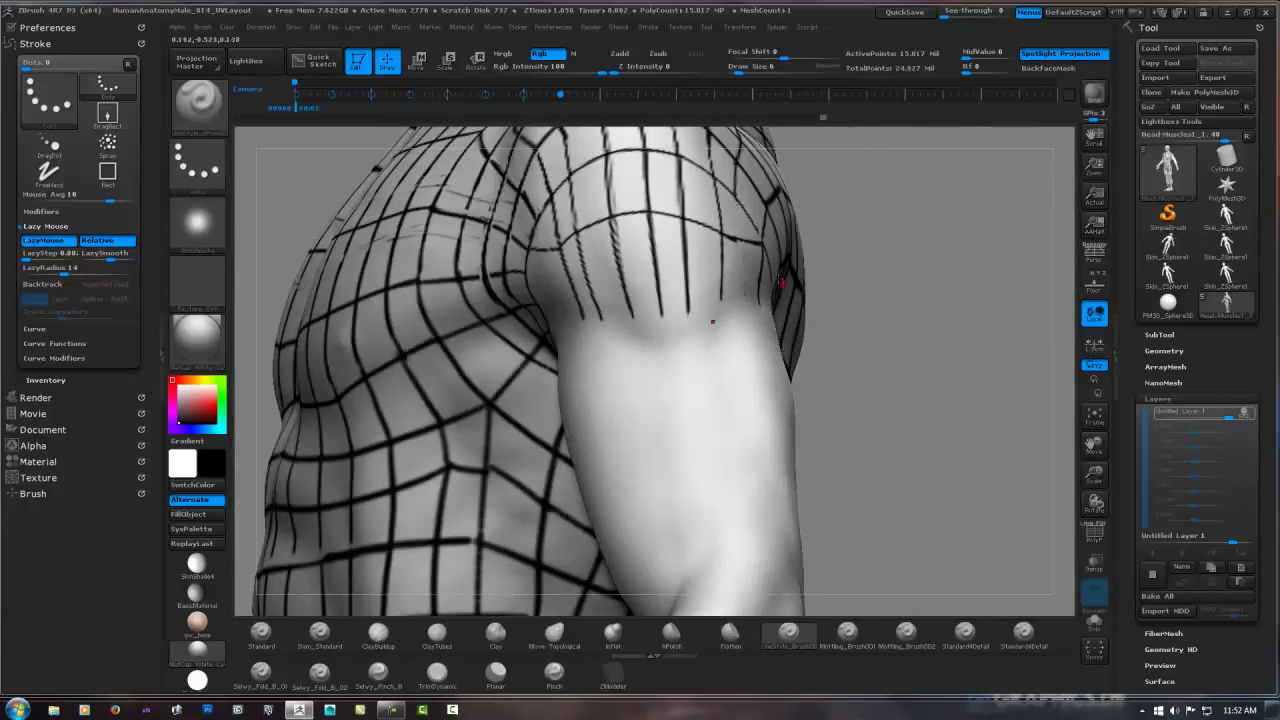
From a back view, paint several dark fiber lines down the shoulder.
mouse_move(781, 281)
right_down()
mouse_move(713, 276)
mouse_move(737, 200)
right_up()
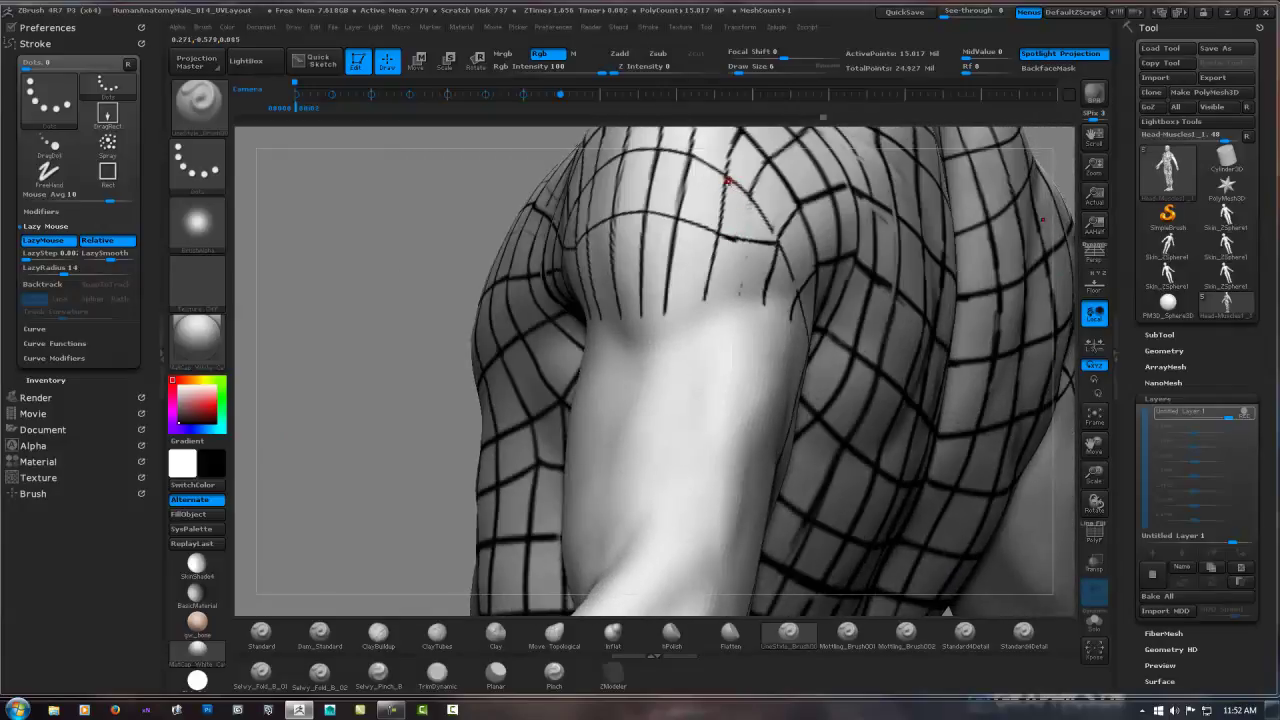
mouse_move(727, 184)
mouse_down()
mouse_move(731, 250)
mouse_move(721, 286)
mouse_move(725, 195)
mouse_move(705, 317)
mouse_move(690, 245)
mouse_up()
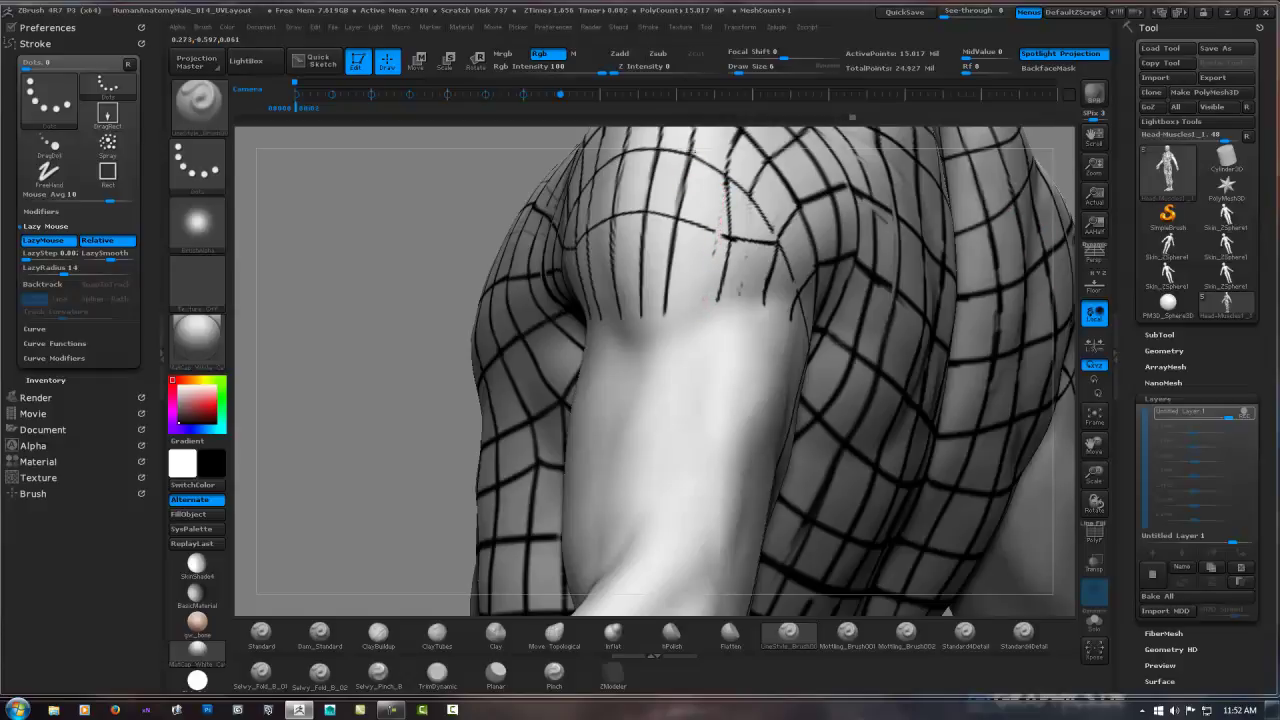
drag(693, 150, 668, 330)
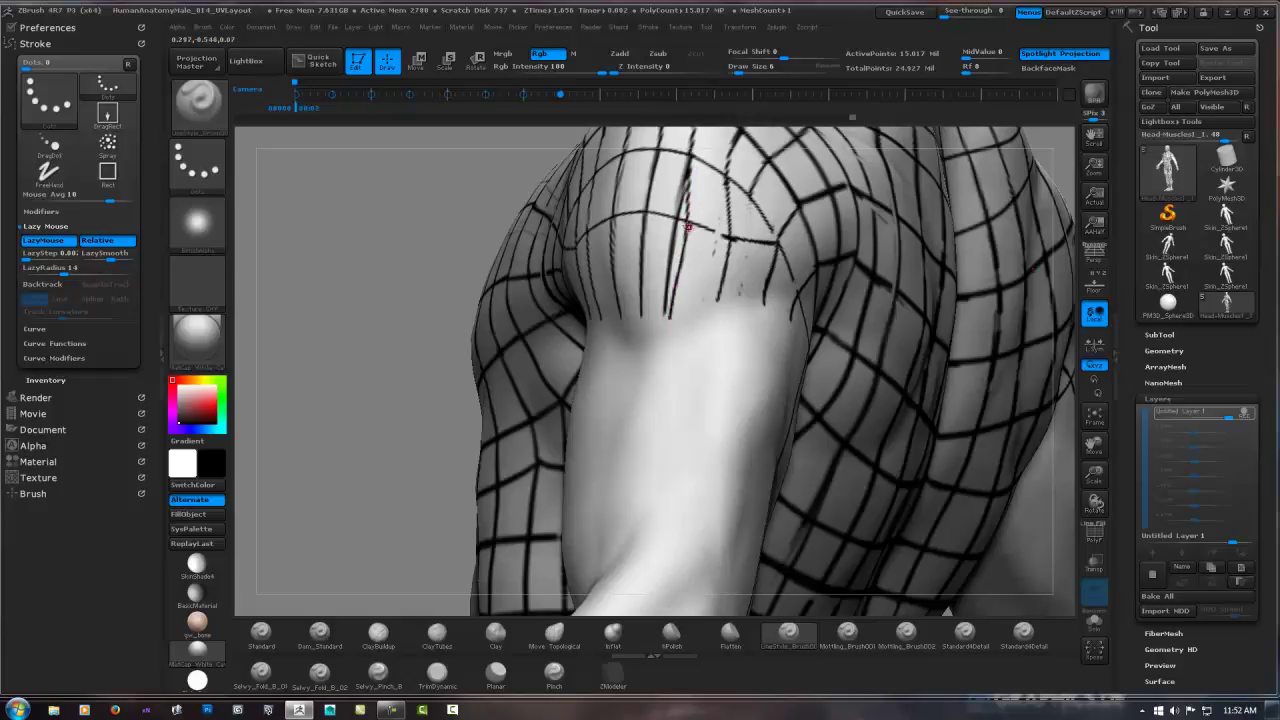
drag(688, 226, 668, 330)
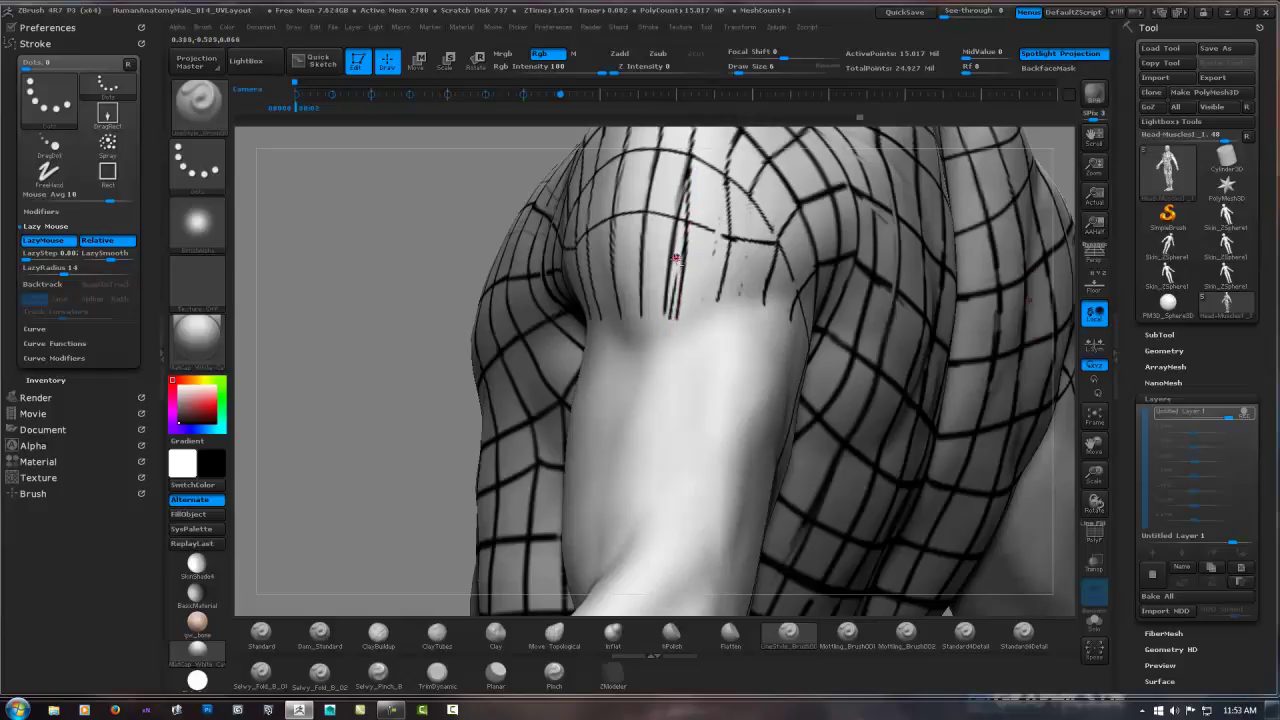
drag(684, 182, 663, 345)
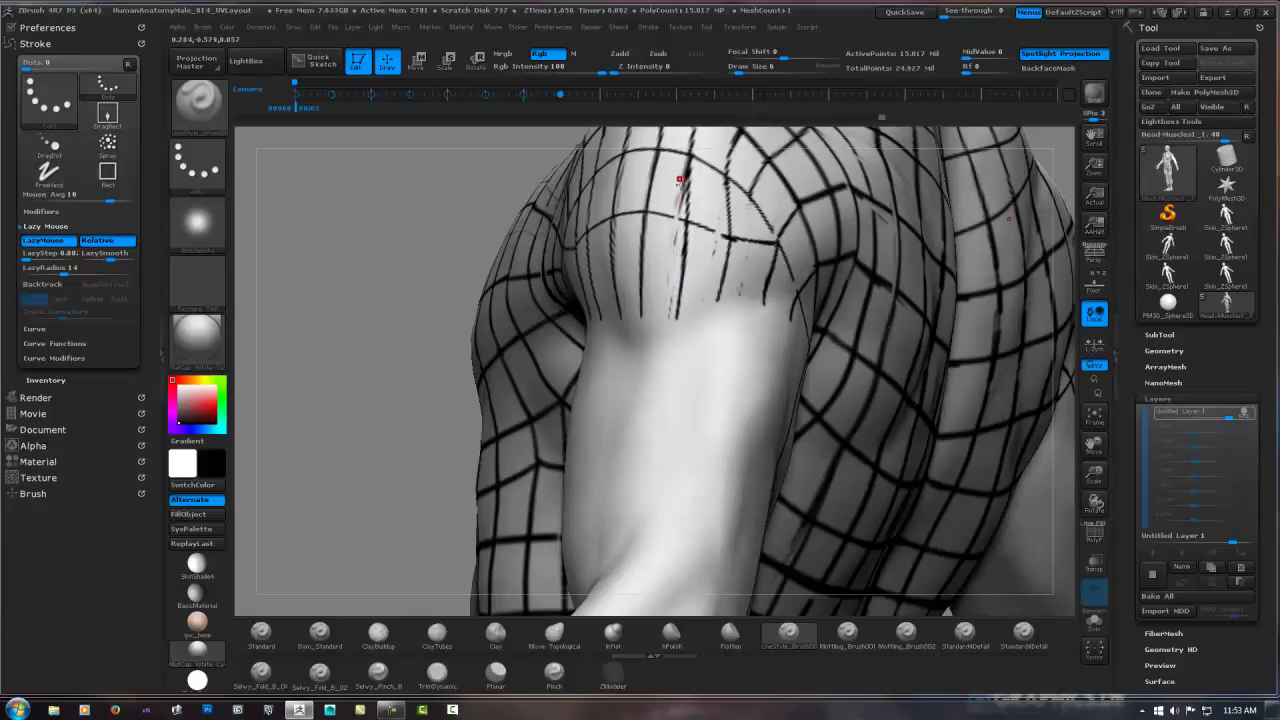
drag(680, 182, 668, 302)
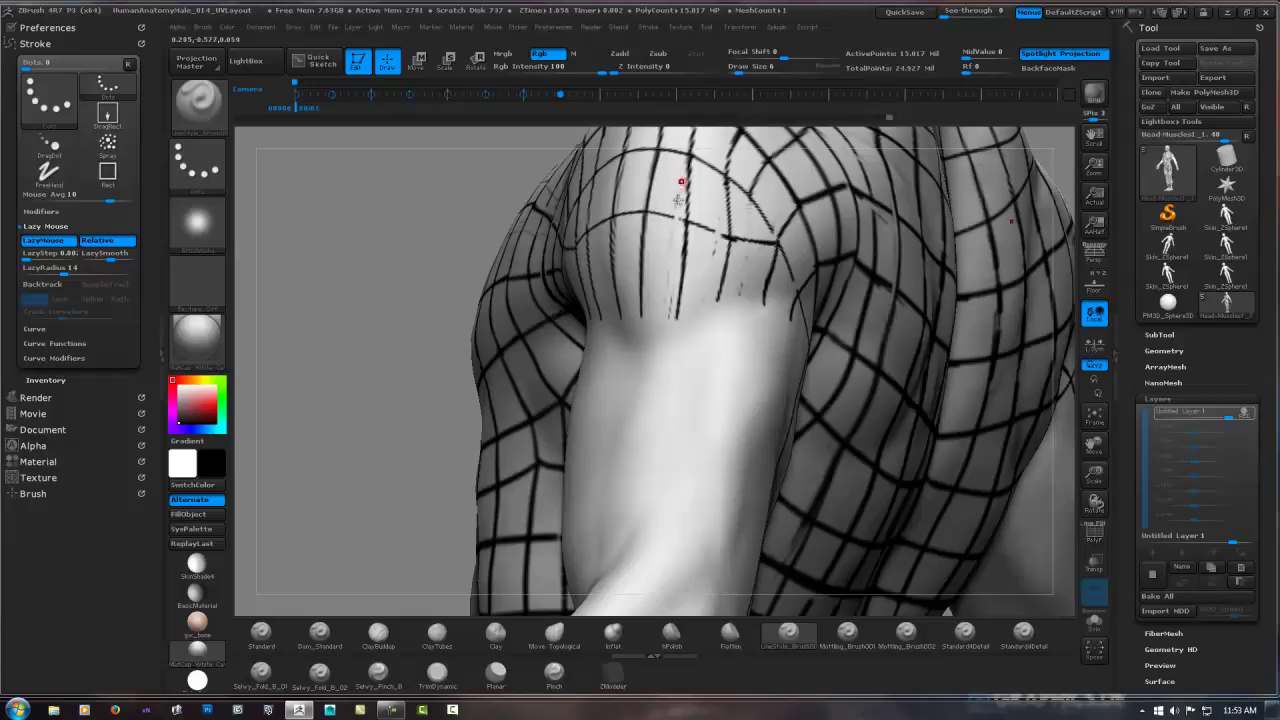
Paint a thin dark line down the front of the shoulder, fading its top.
mouse_move(711, 270)
mouse_down()
mouse_move(728, 262)
mouse_move(777, 294)
mouse_move(708, 236)
mouse_move(571, 286)
mouse_up()
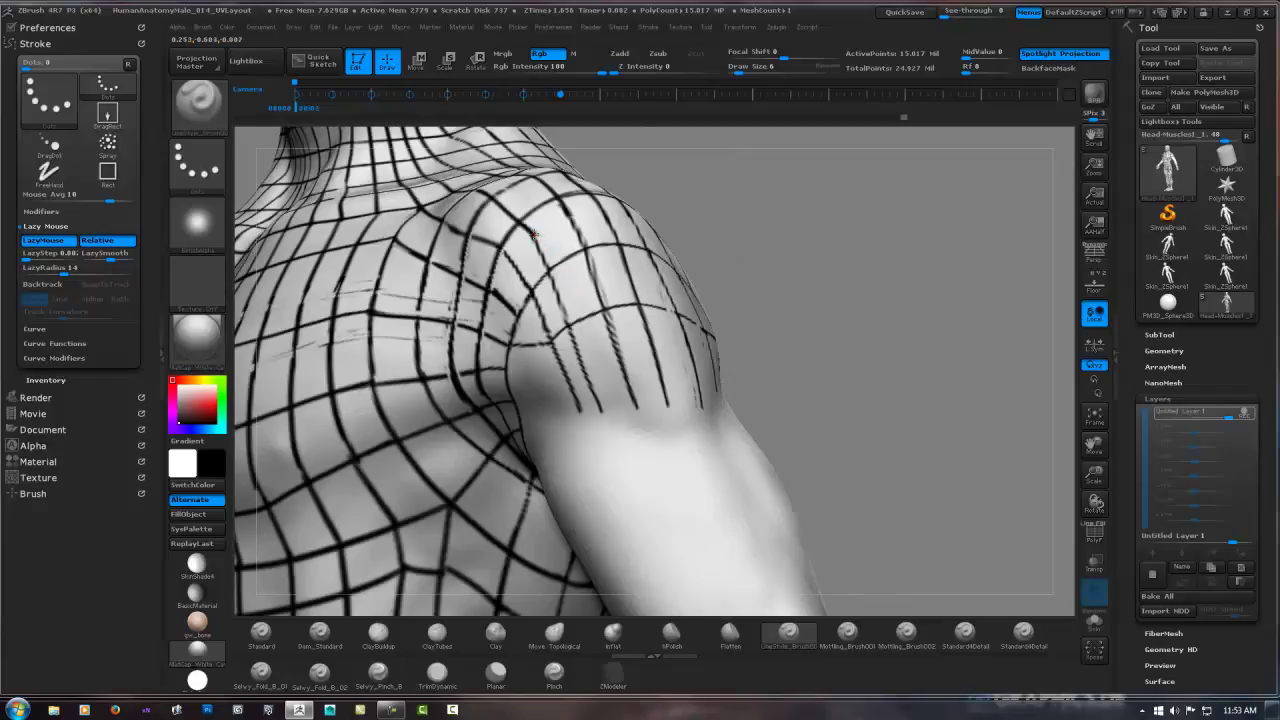
drag(534, 233, 608, 413)
mouse_move(547, 262)
shift+mouse_down()
mouse_move(540, 246)
mouse_move(611, 441)
shift+mouse_up()
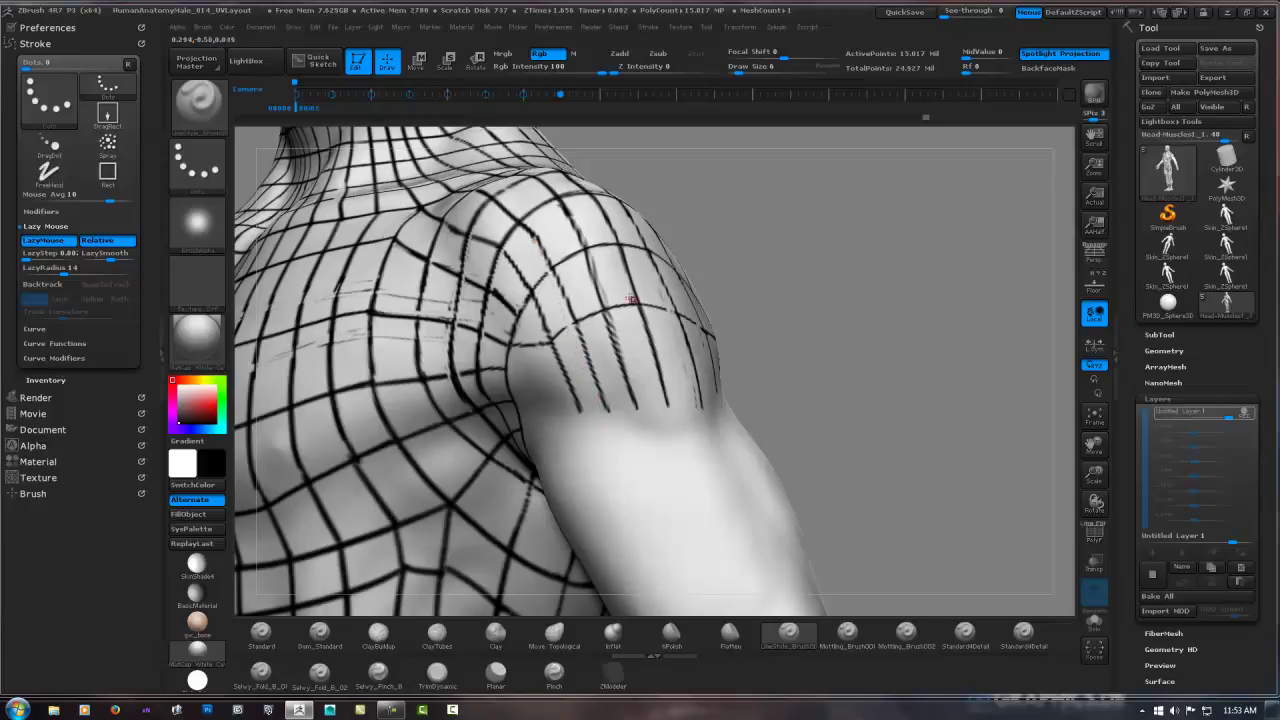
mouse_move(634, 324)
mouse_down()
mouse_move(650, 353)
mouse_move(630, 322)
mouse_up()
Undo and redo strokes to remove the dotted marks from the shoulder.
key(ctrl+z)
key(ctrl+z)
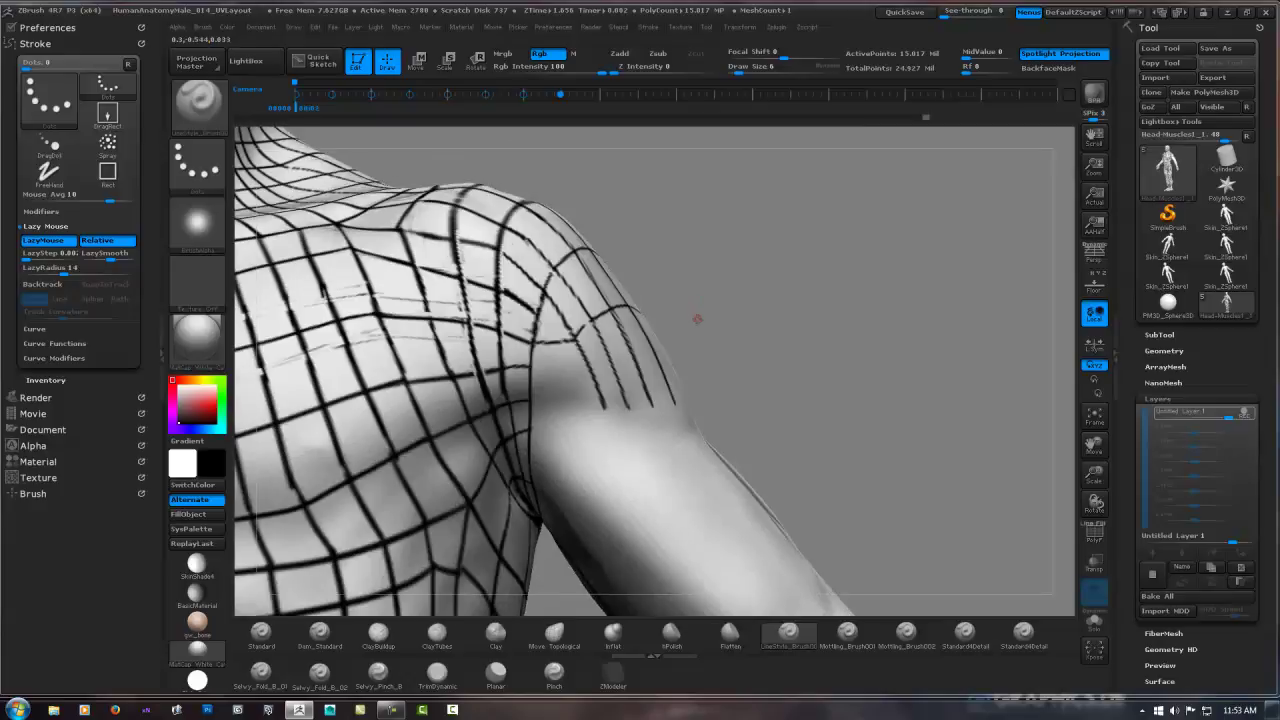
key(ctrl+z)
key(ctrl+z)
key(ctrl+z)
key(ctrl+z)
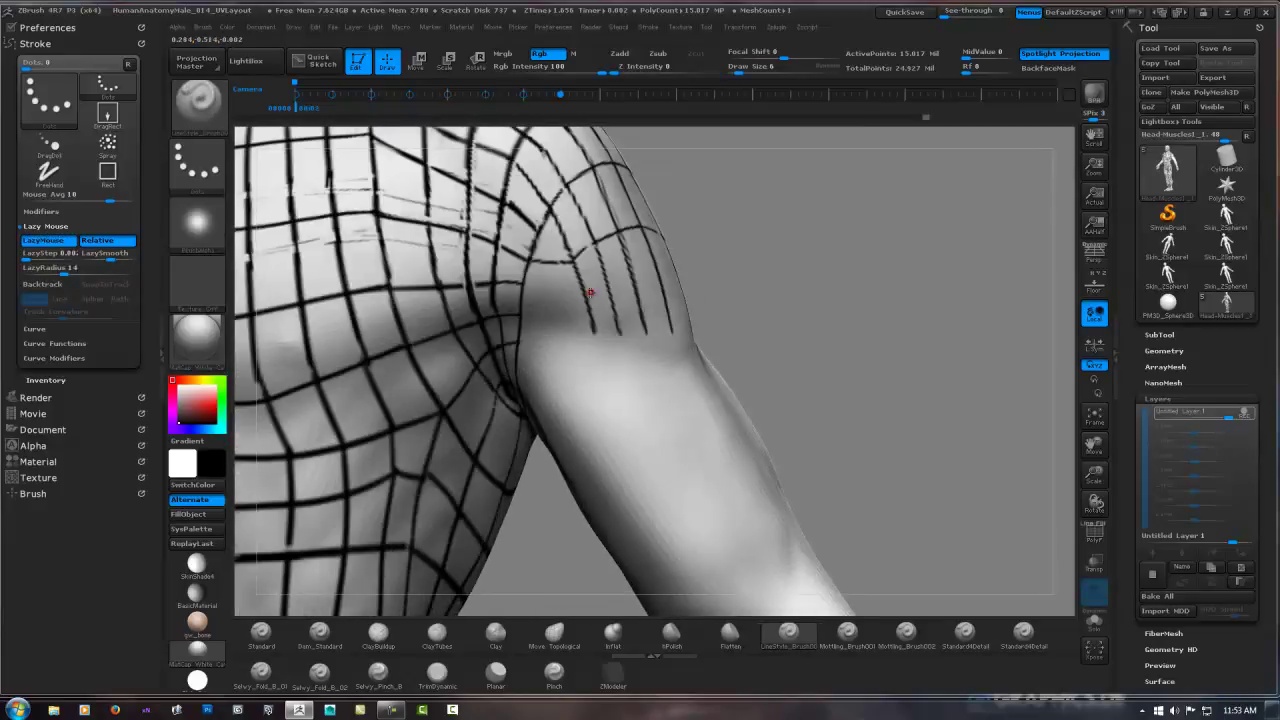
key(ctrl+z)
key(ctrl+z)
key(ctrl+shift+z)
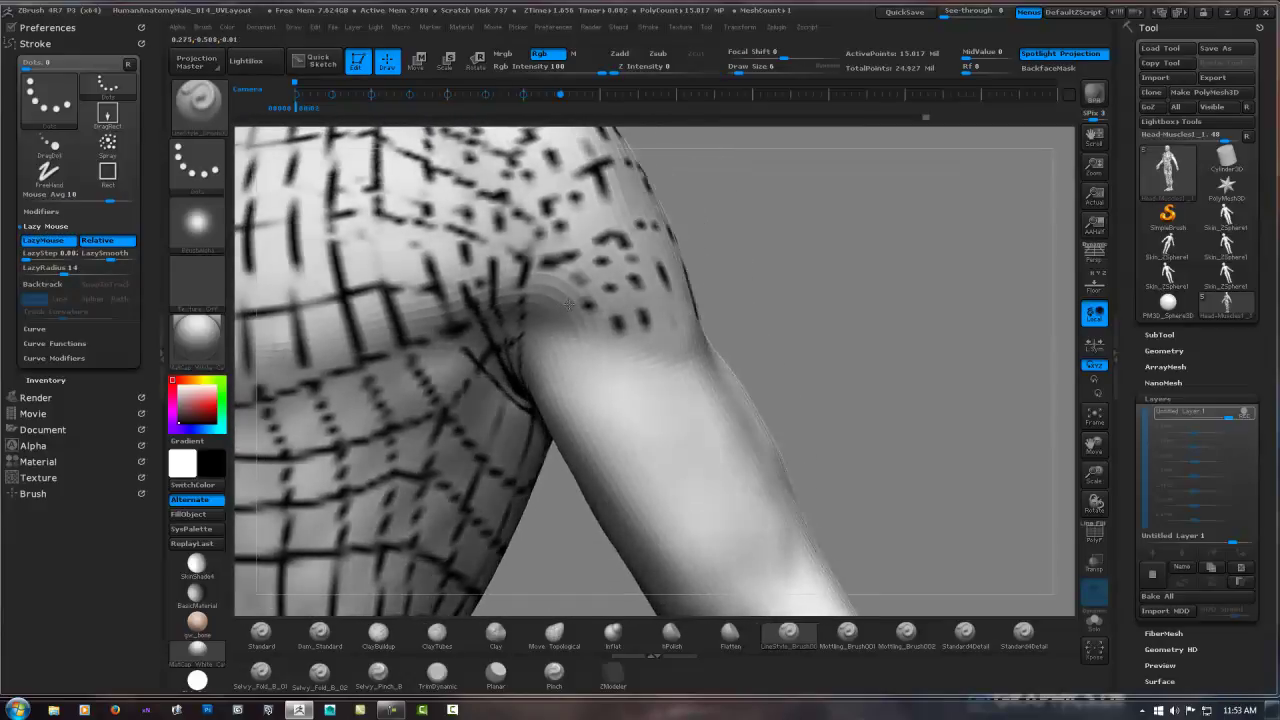
key(ctrl+shift+z)
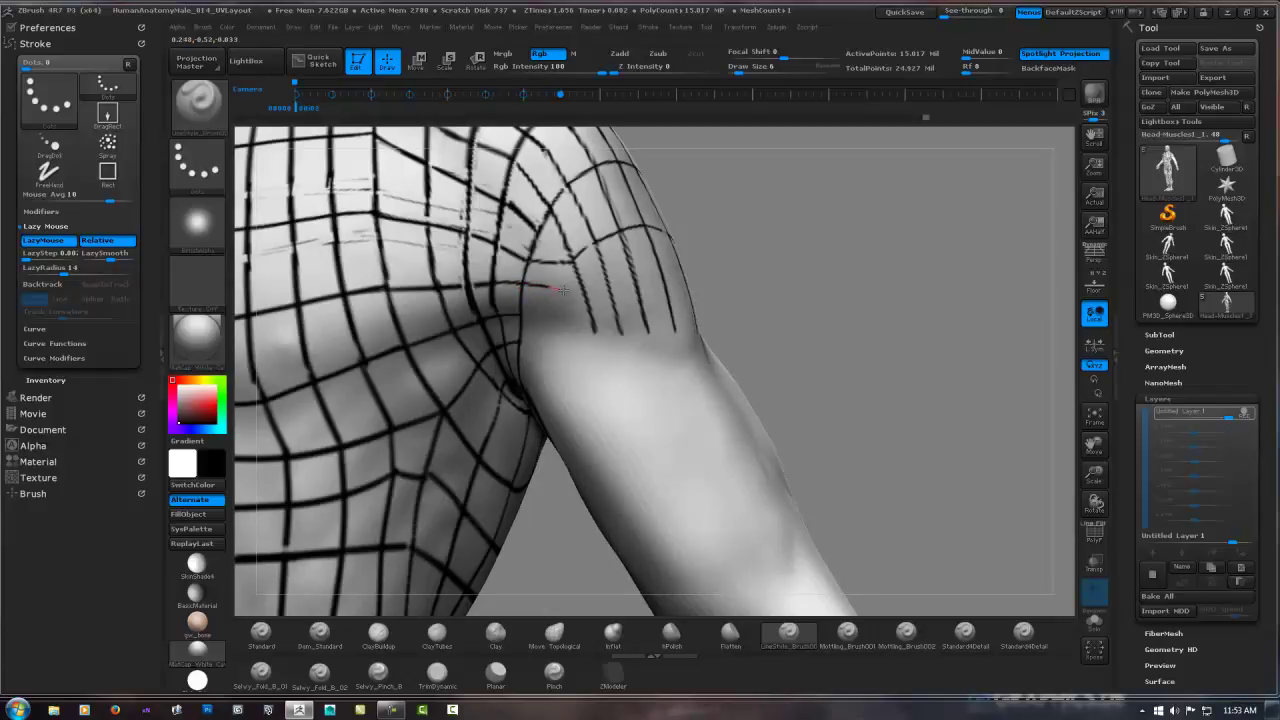
key(ctrl+shift+z)
key(ctrl+shift+z)
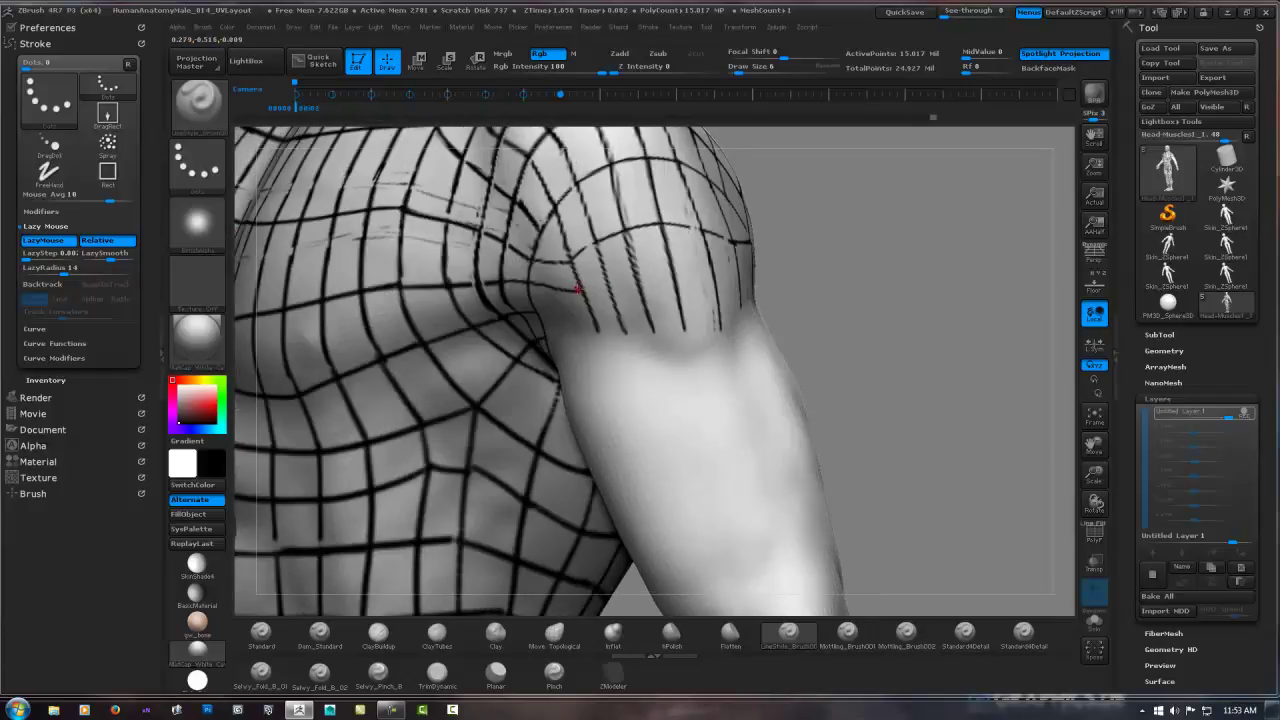
Paint dark lines along the shoulder's lower edge loop.
mouse_move(589, 286)
mouse_down()
mouse_move(735, 268)
mouse_move(660, 281)
mouse_up()
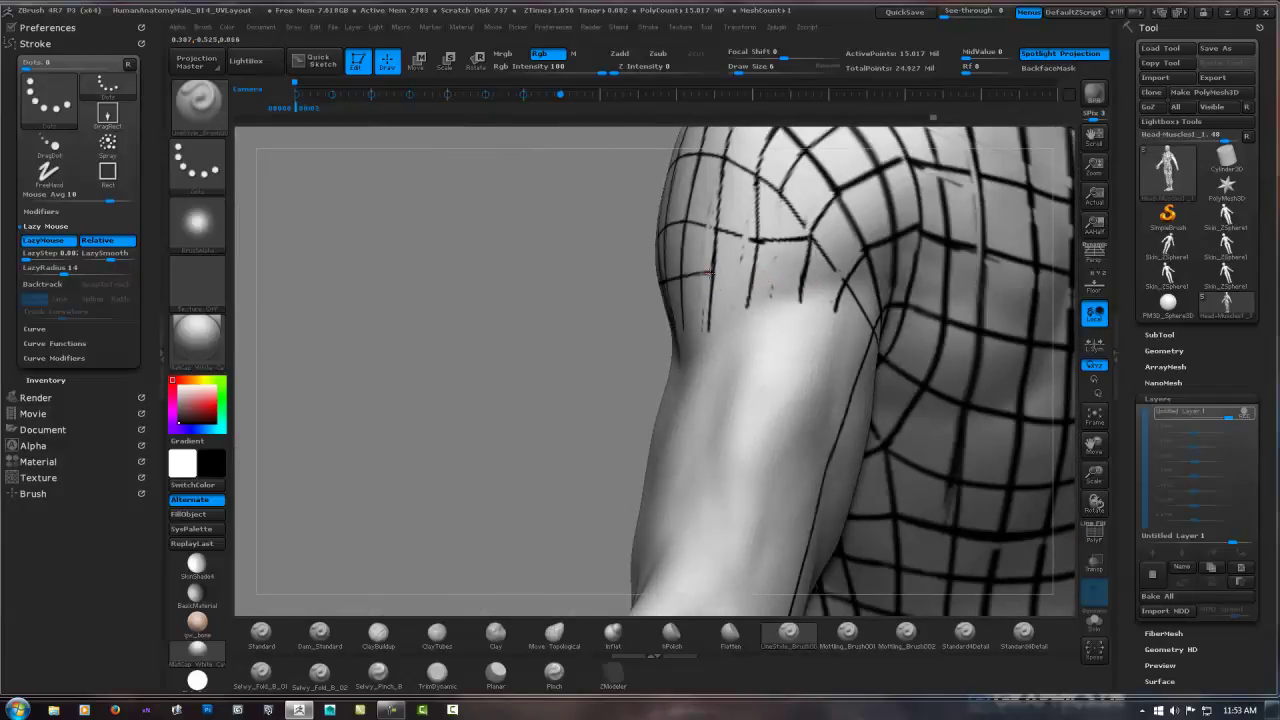
mouse_move(708, 271)
mouse_down()
mouse_move(855, 291)
mouse_move(825, 344)
mouse_up()
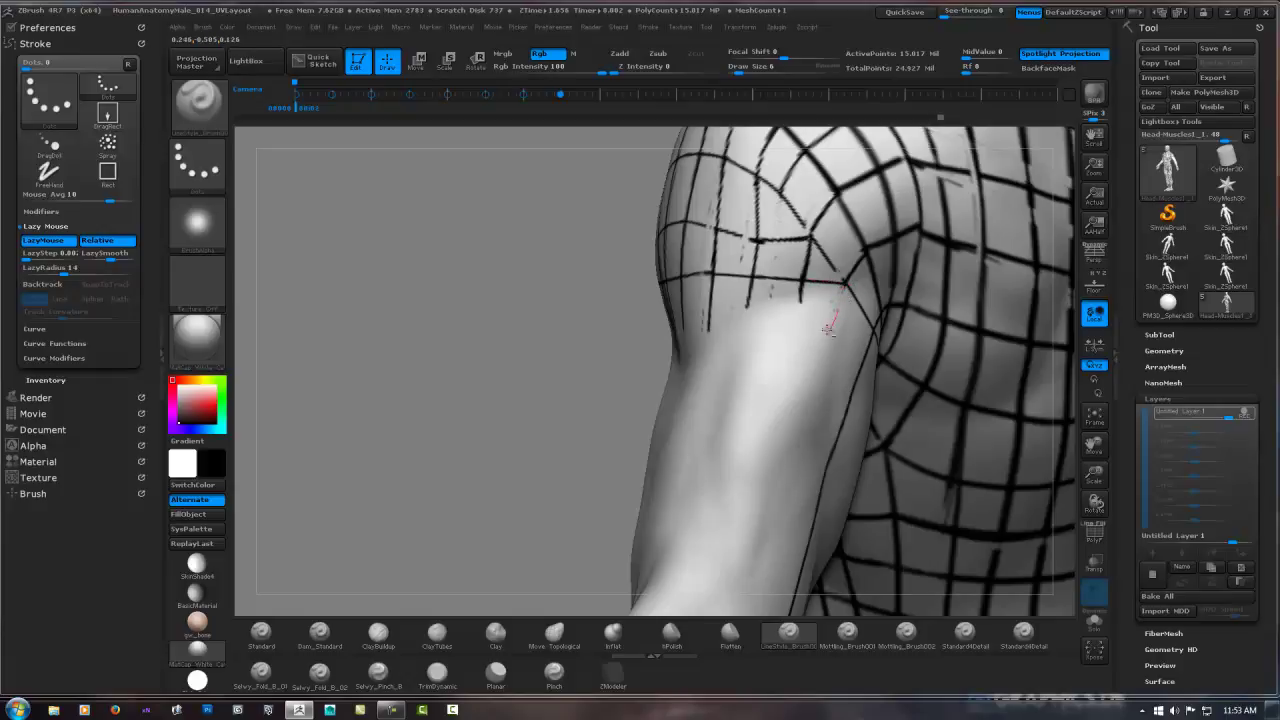
right_drag(814, 289, 891, 280)
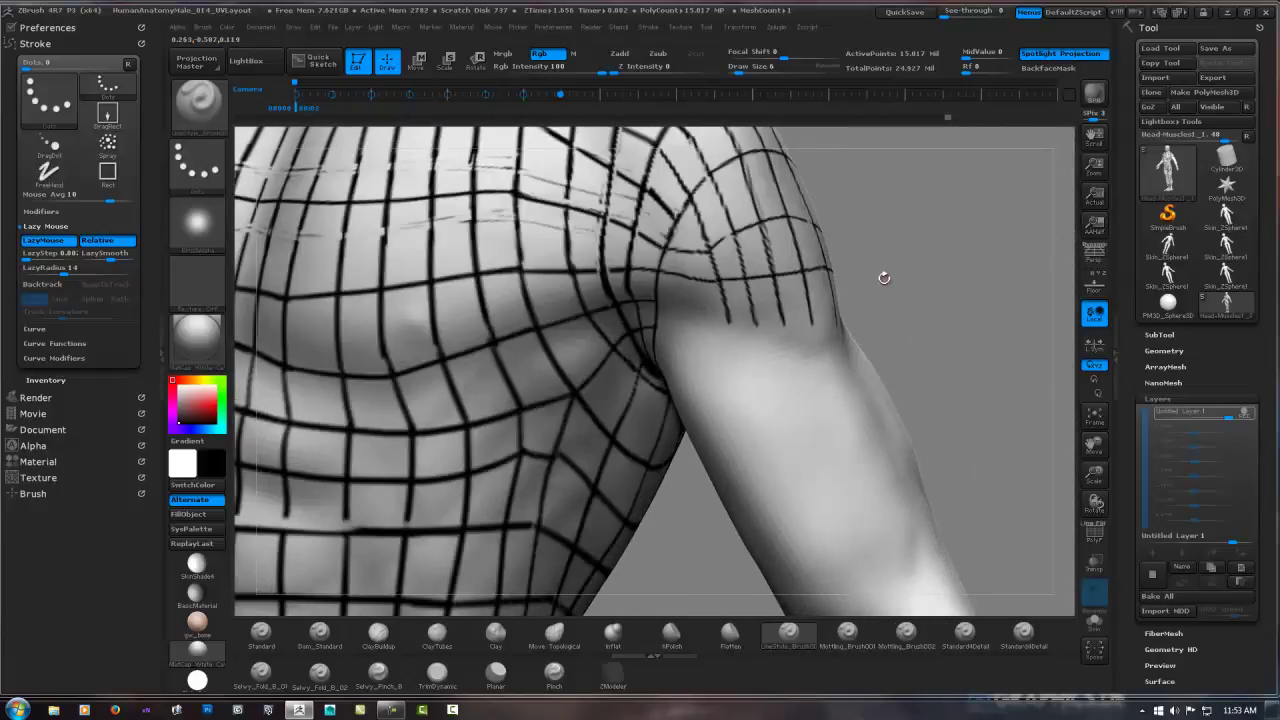
right_drag(834, 287, 773, 289)
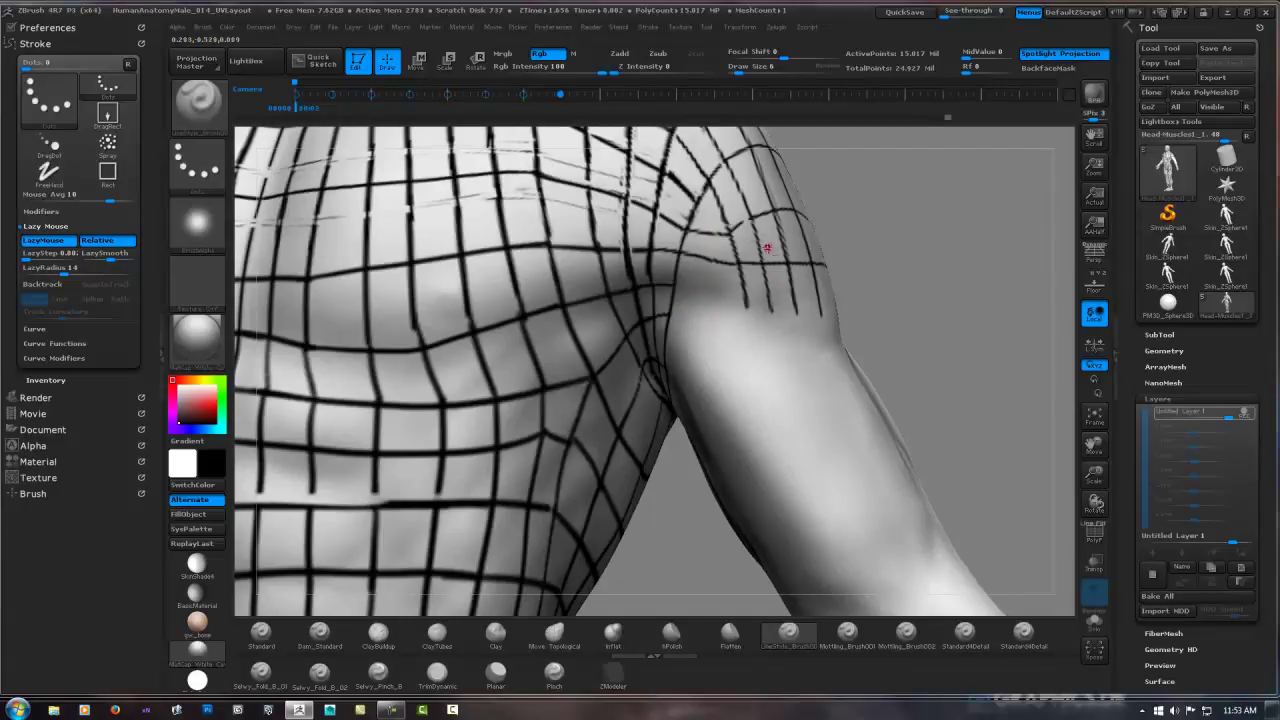
Paint short dark strokes down the upper arm and across the outer deltoid.
drag(698, 196, 636, 263)
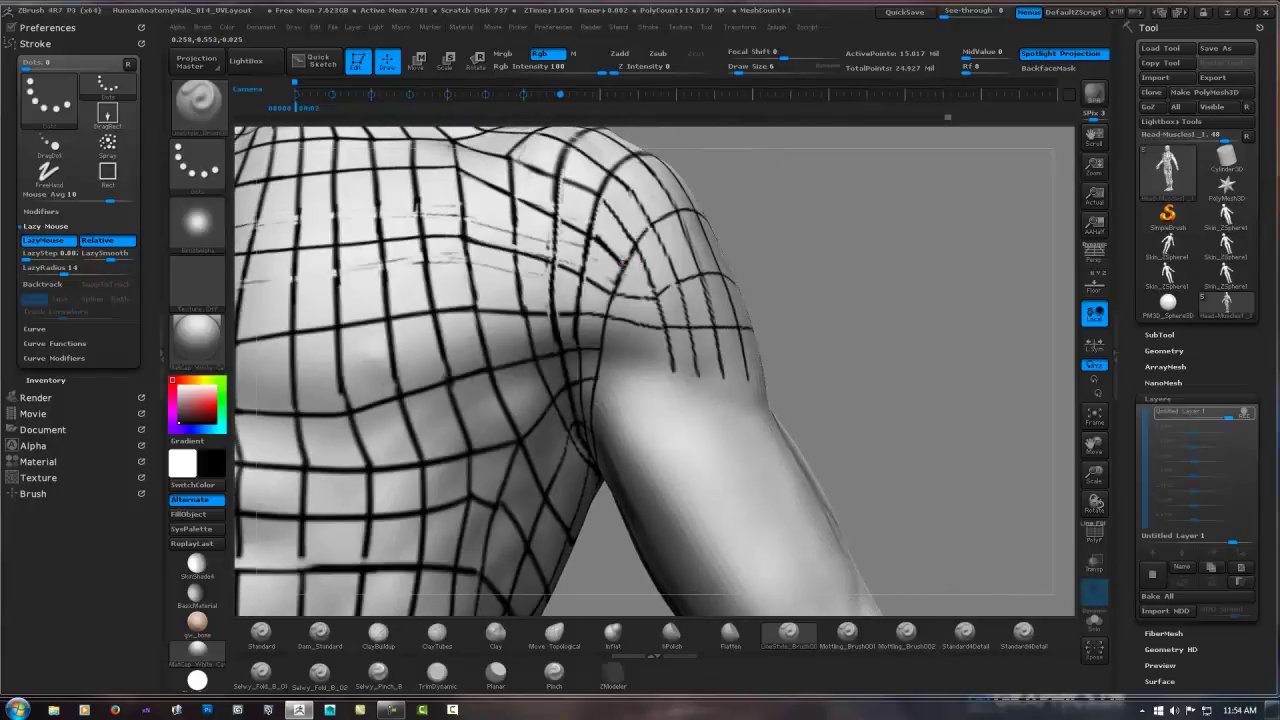
mouse_move(641, 278)
mouse_down()
mouse_move(666, 163)
mouse_move(661, 263)
mouse_move(720, 252)
mouse_move(828, 271)
mouse_up()
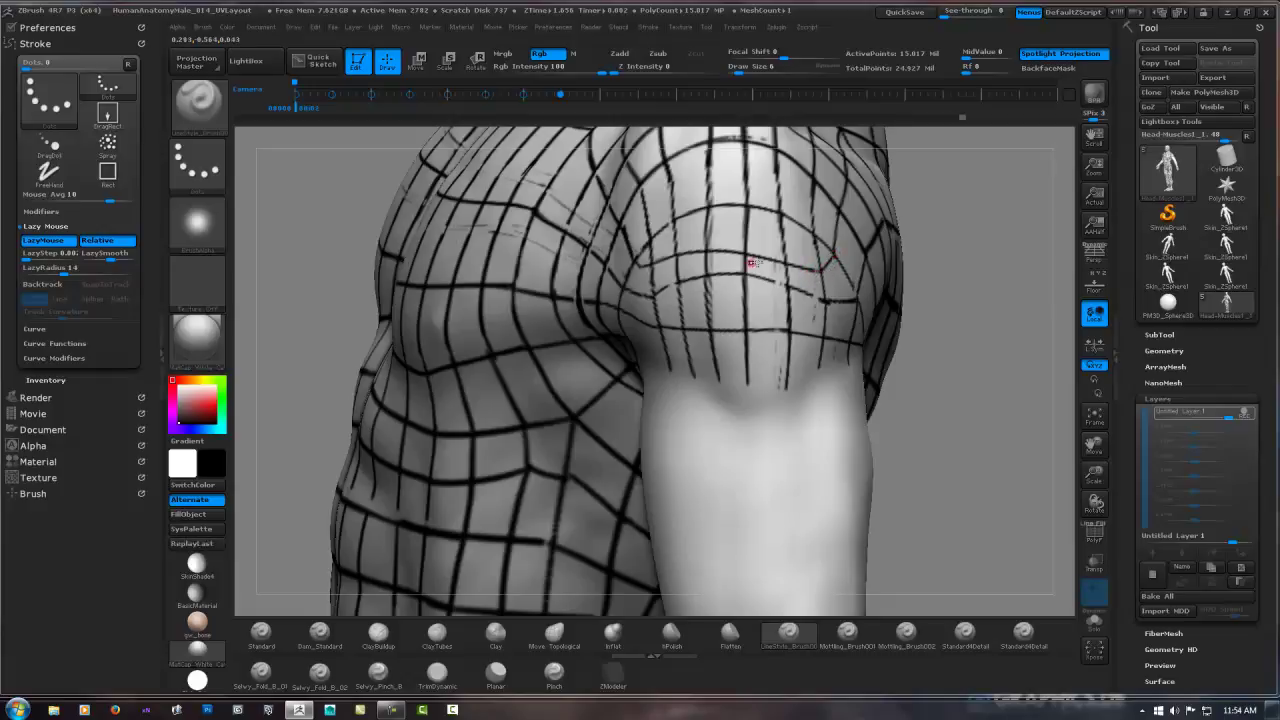
mouse_move(752, 262)
mouse_down()
mouse_move(665, 269)
mouse_move(656, 298)
mouse_up()
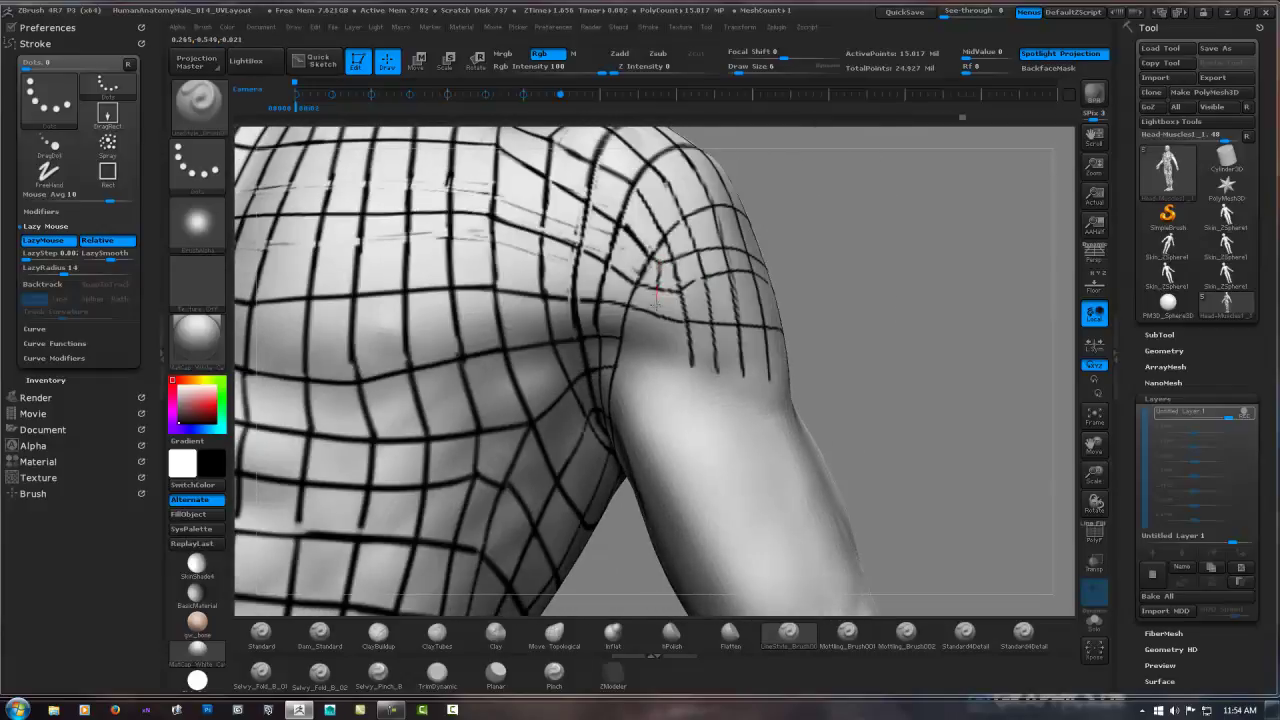
drag(654, 348, 664, 408)
mouse_move(682, 349)
mouse_down()
mouse_move(850, 343)
mouse_move(731, 300)
mouse_move(745, 318)
mouse_up()
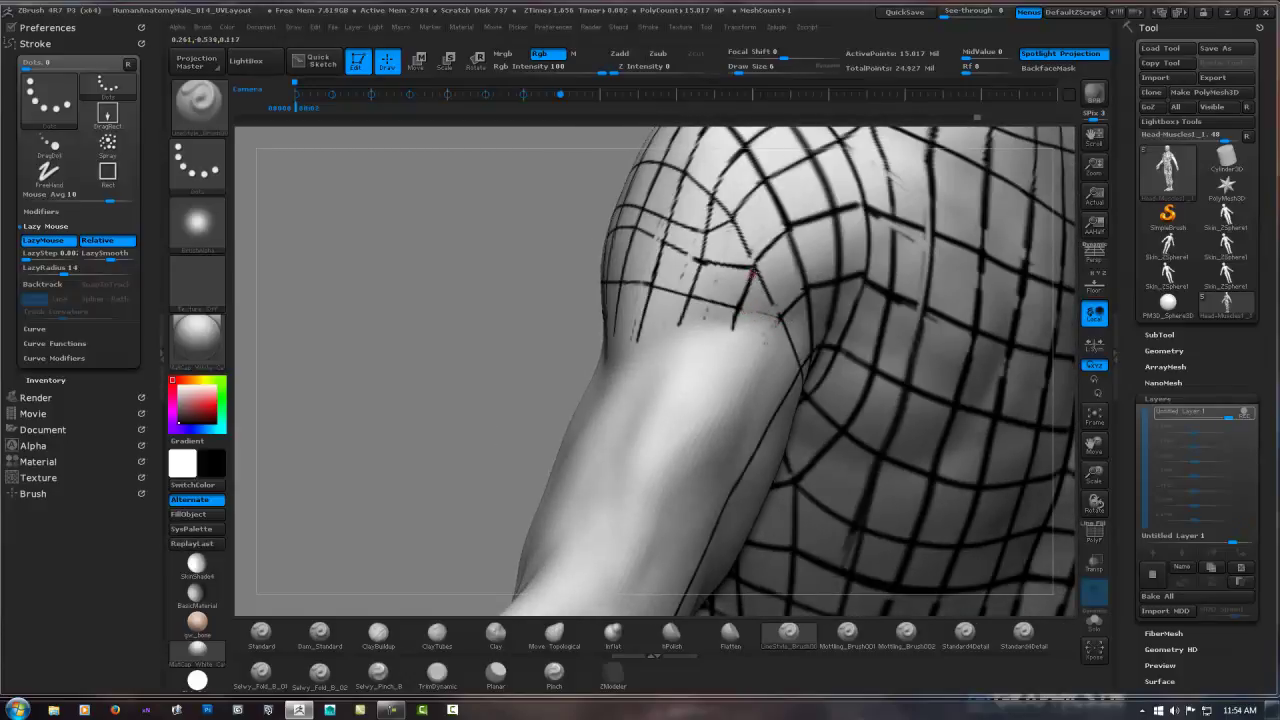
drag(748, 280, 727, 337)
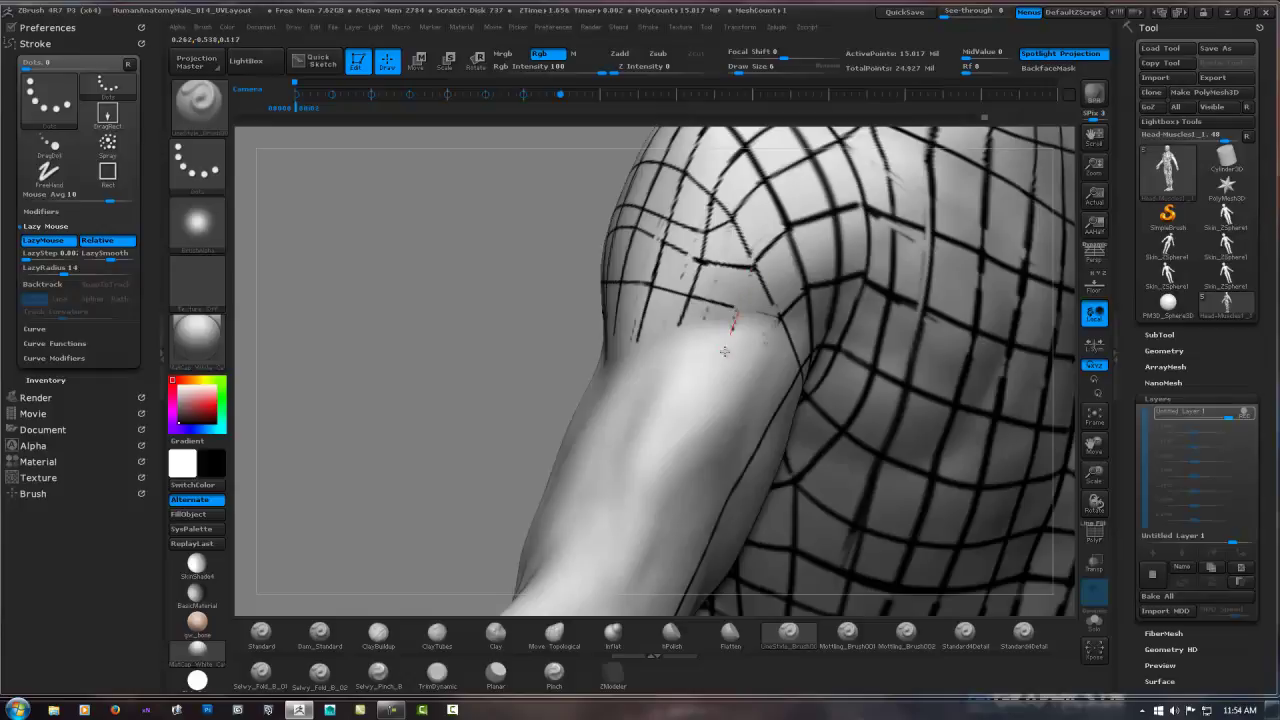
drag(725, 351, 726, 330)
right_drag(730, 304, 786, 309)
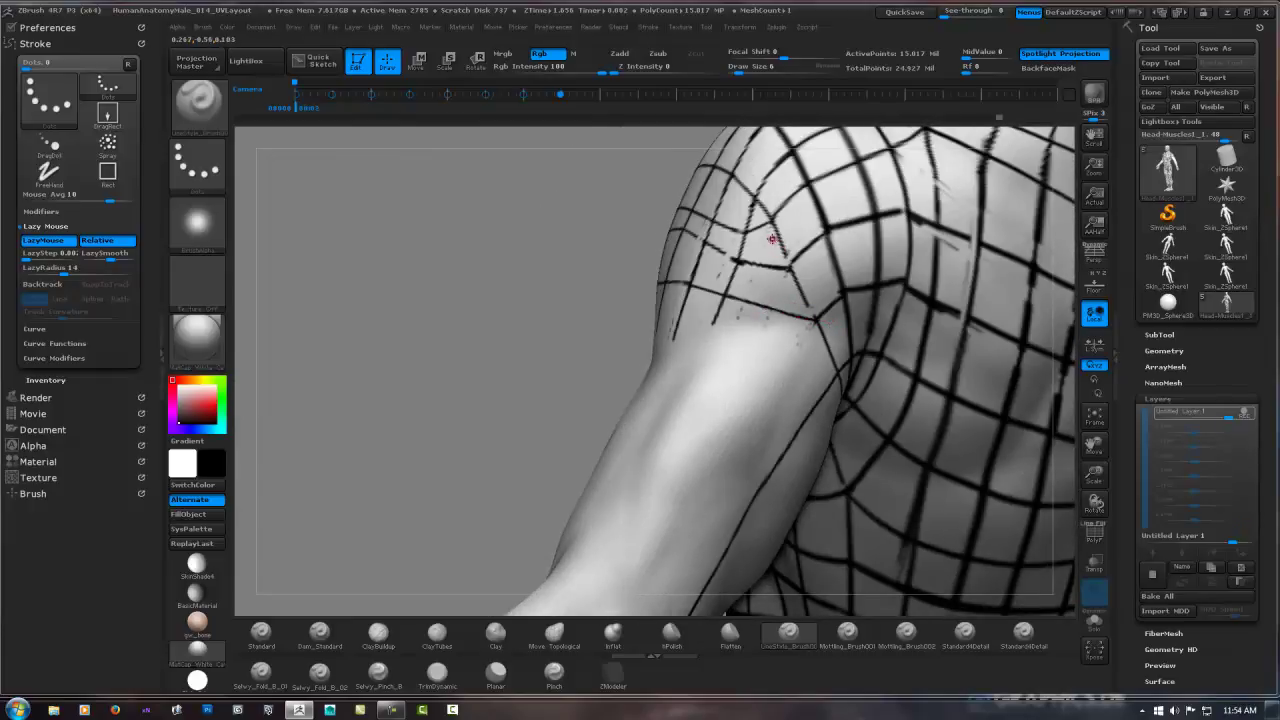
Paint vertical and horizontal dark strokes along the shoulder-arm seam, then QuickSave.
drag(760, 226, 763, 310)
right_drag(763, 312, 730, 322)
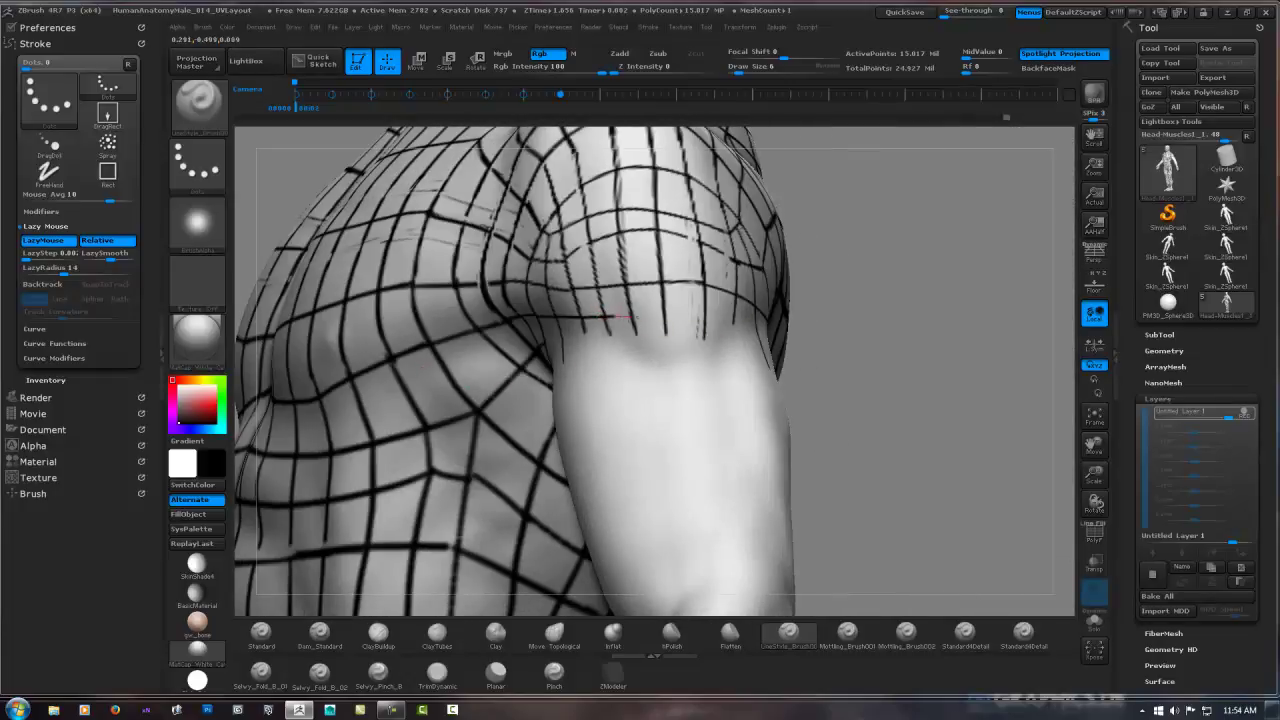
drag(628, 317, 695, 322)
mouse_move(740, 320)
right_down()
mouse_move(771, 323)
mouse_move(743, 289)
mouse_move(681, 262)
right_up()
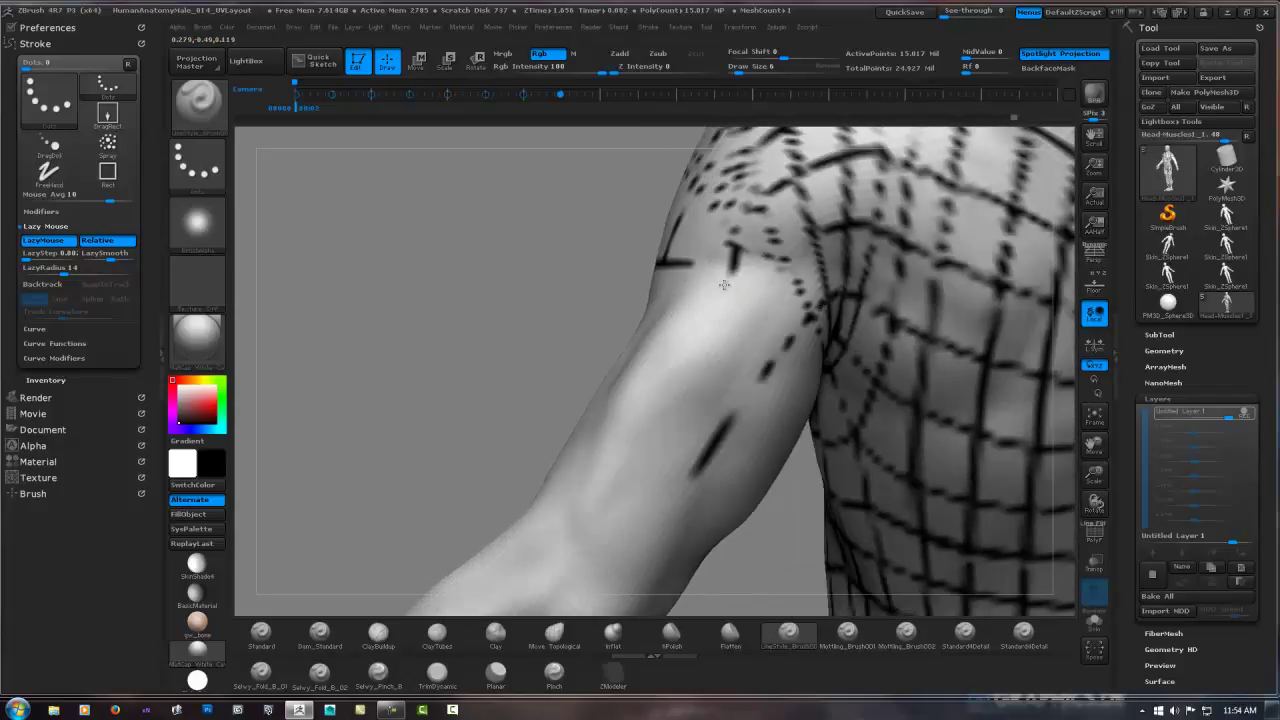
drag(681, 262, 789, 308)
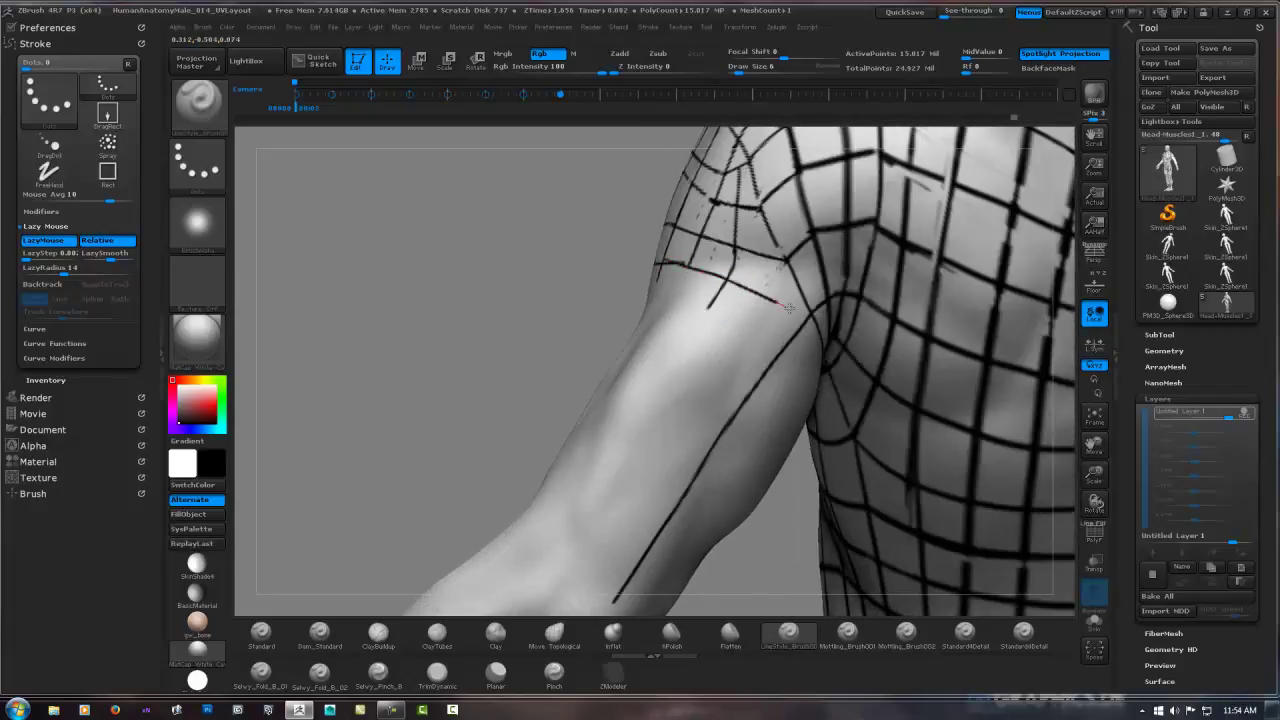
mouse_move(815, 315)
right_down()
mouse_move(770, 292)
mouse_move(792, 280)
right_up()
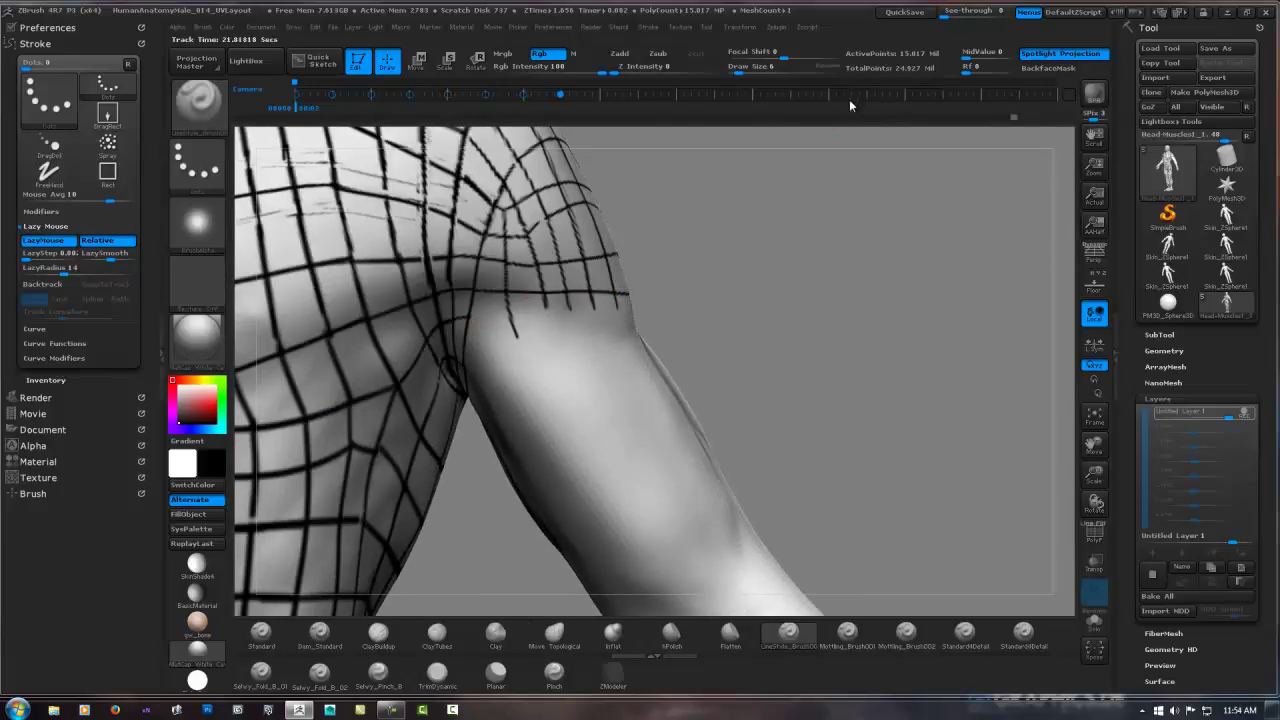
click(905, 13)
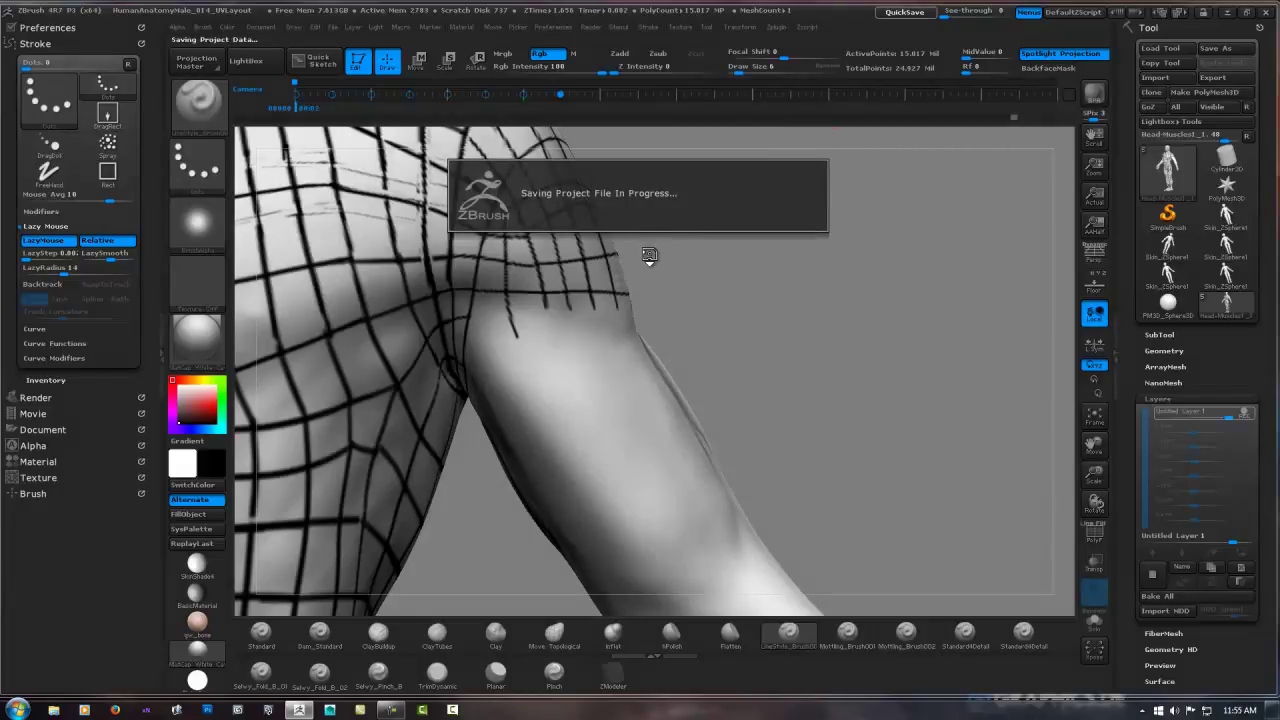
Return to the dotted line brush and paint dark fiber lines on the lower shoulder.
mouse_move(531, 346)
right_down()
mouse_move(541, 320)
mouse_move(494, 311)
mouse_move(476, 324)
right_up()
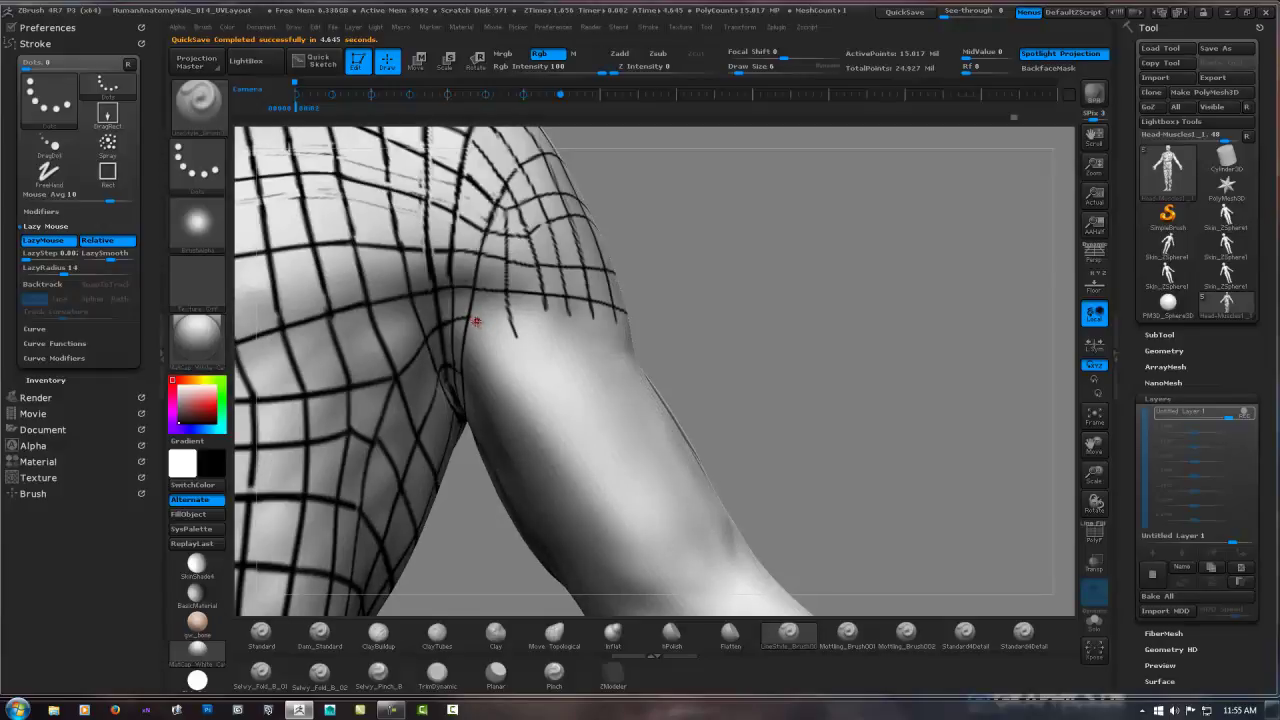
right_drag(516, 310, 545, 280)
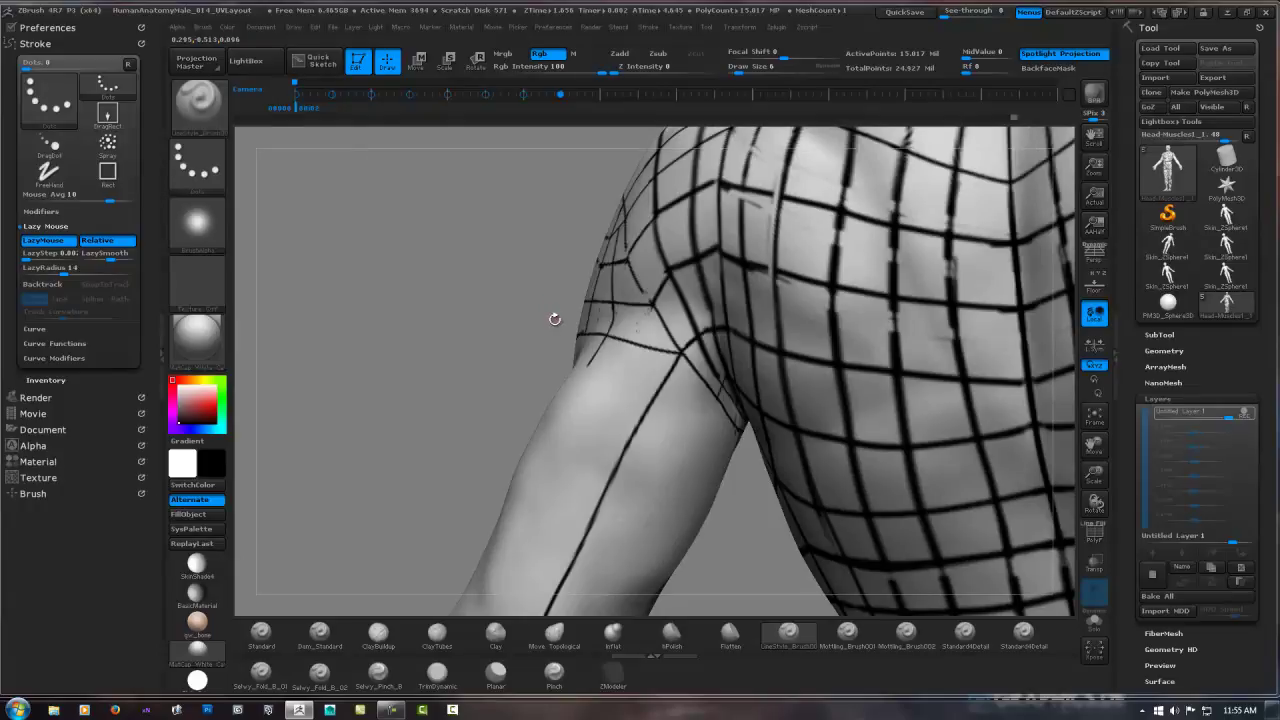
mouse_move(558, 330)
right_down()
mouse_move(593, 346)
mouse_move(491, 375)
right_up()
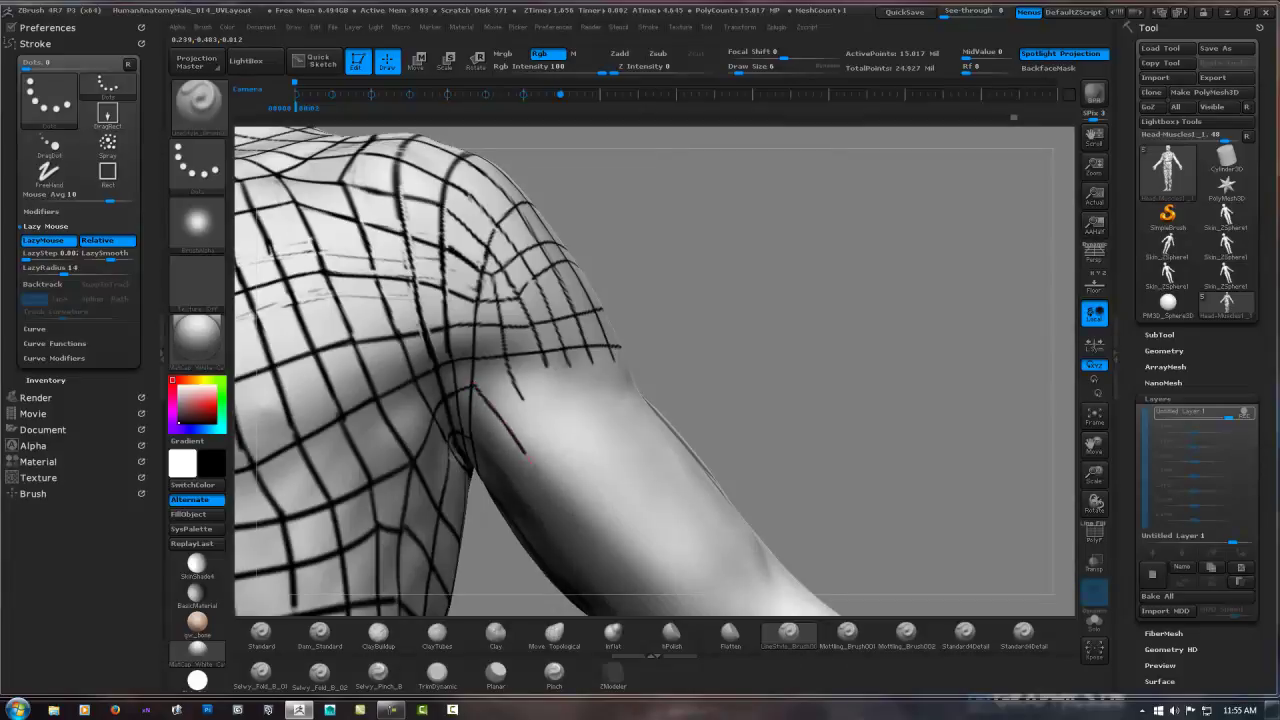
key(1)
key(2)
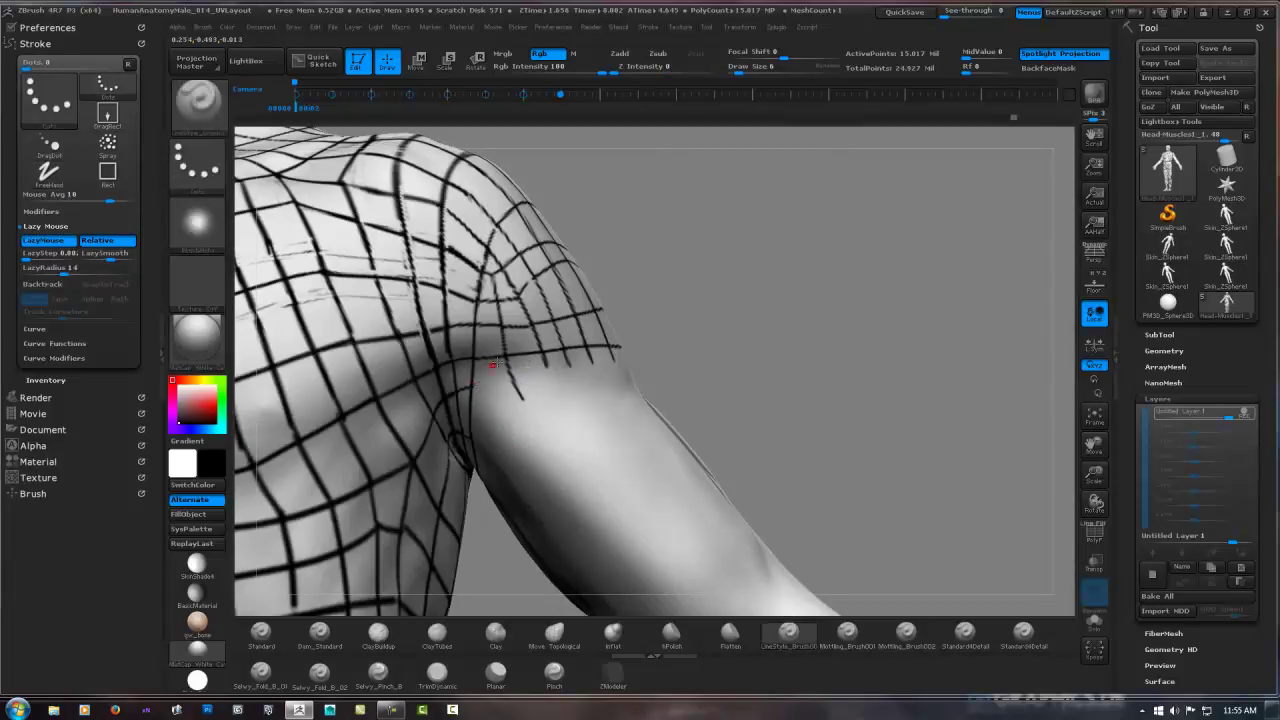
mouse_move(510, 377)
right_down()
mouse_move(560, 380)
mouse_move(445, 405)
right_up()
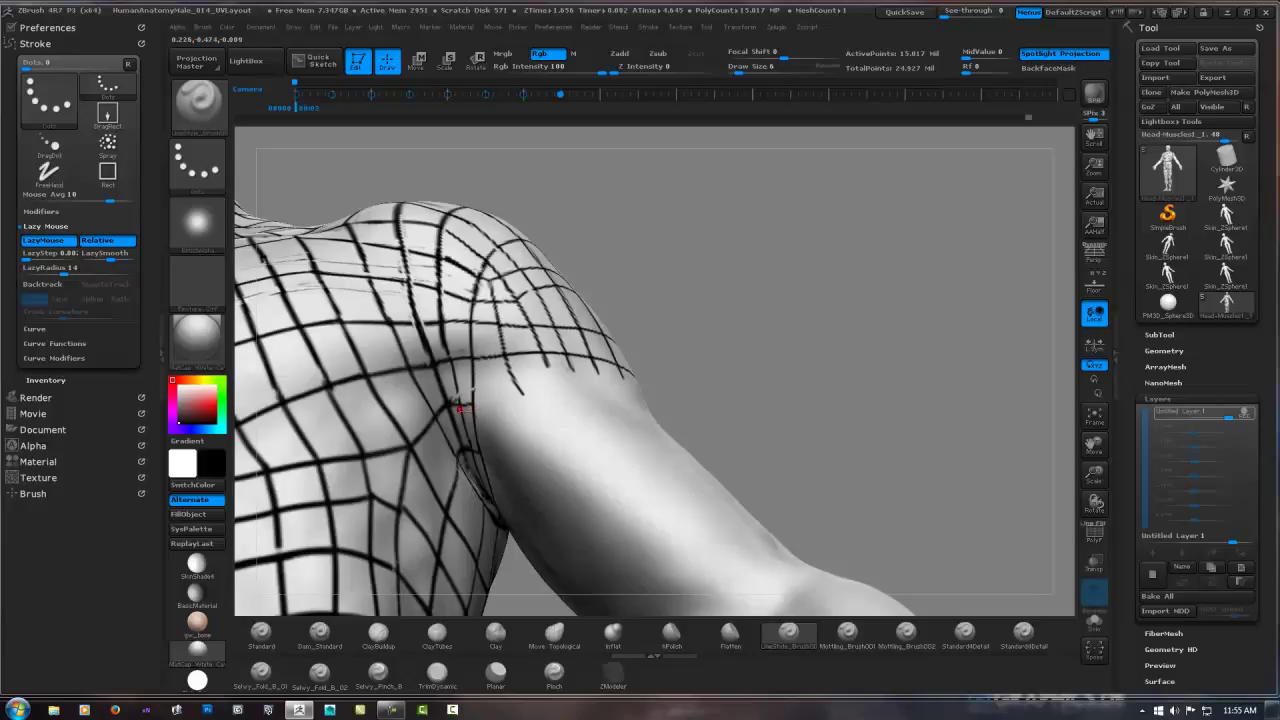
mouse_move(500, 444)
mouse_down()
mouse_move(499, 395)
mouse_move(533, 450)
mouse_up()
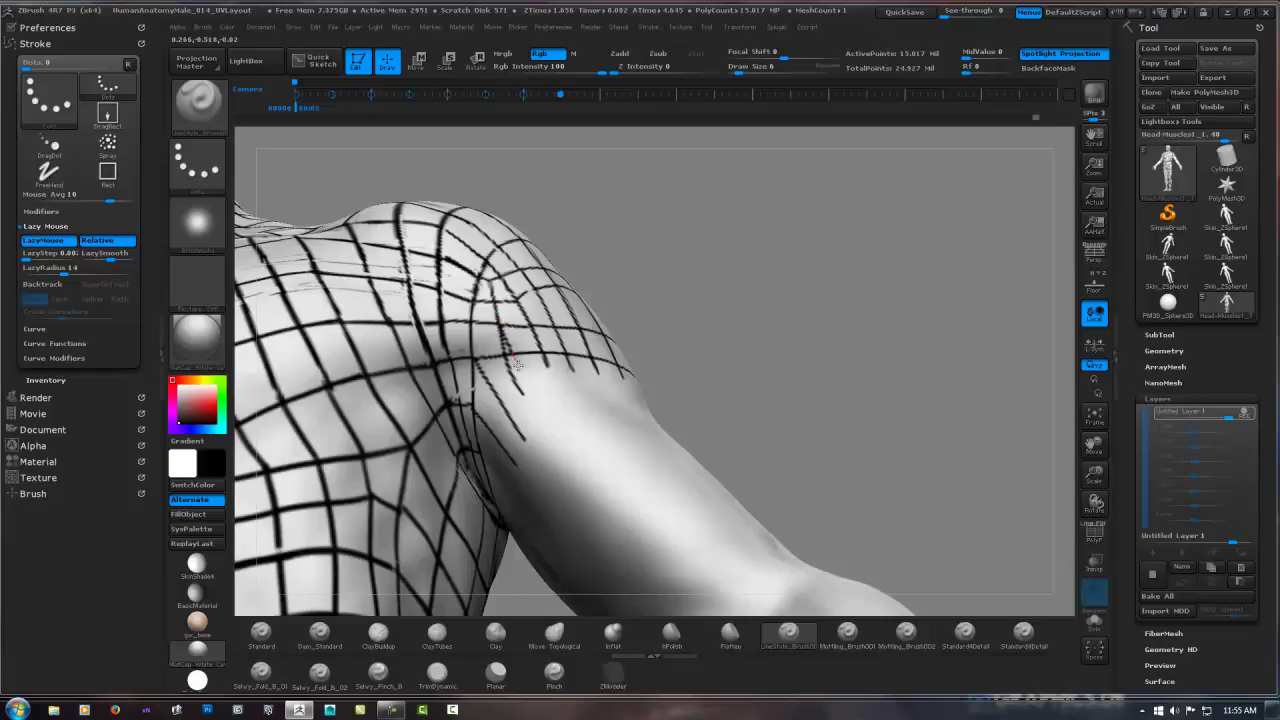
drag(517, 365, 556, 428)
drag(500, 336, 522, 396)
At the highest subdivision level, paint dark fiber lines down the upper arm.
key(shift+d)
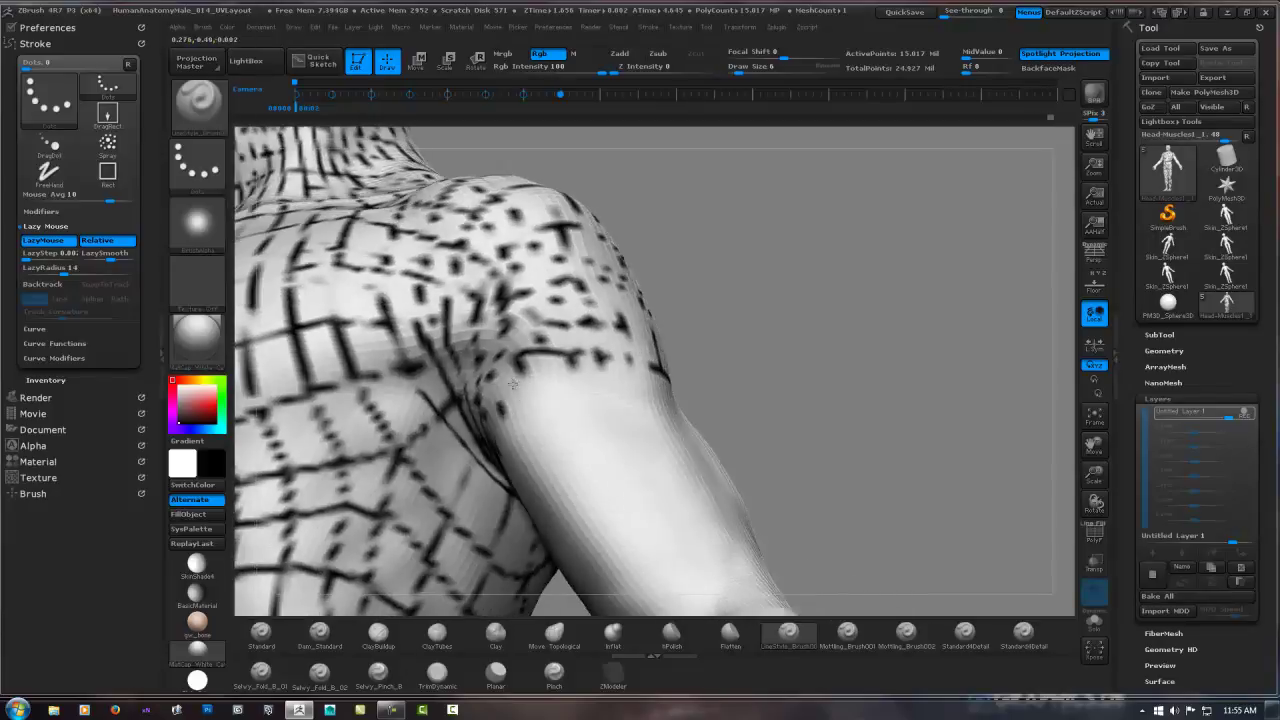
key(d)
drag(550, 368, 576, 436)
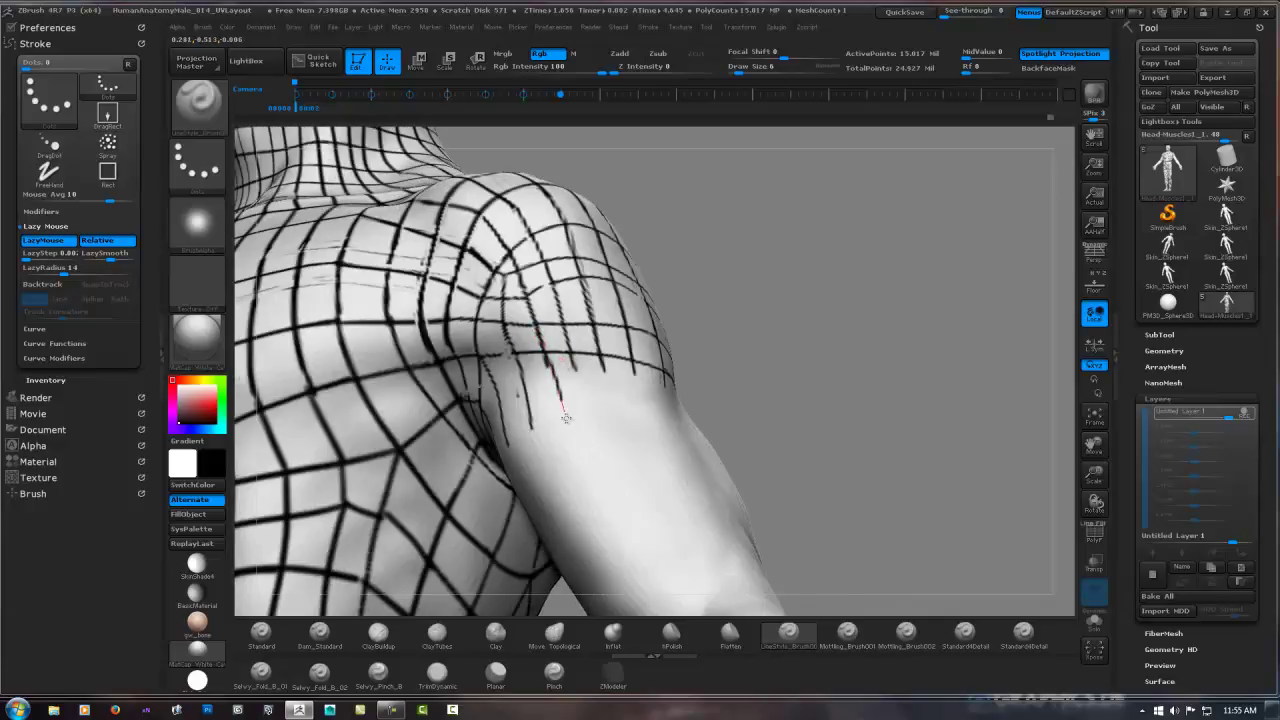
key(b)
key(s)
key(t)
key(shift)
drag(546, 360, 568, 428)
Add more parallel vertical fiber lines down the upper arm.
drag(575, 367, 600, 428)
drag(603, 358, 628, 427)
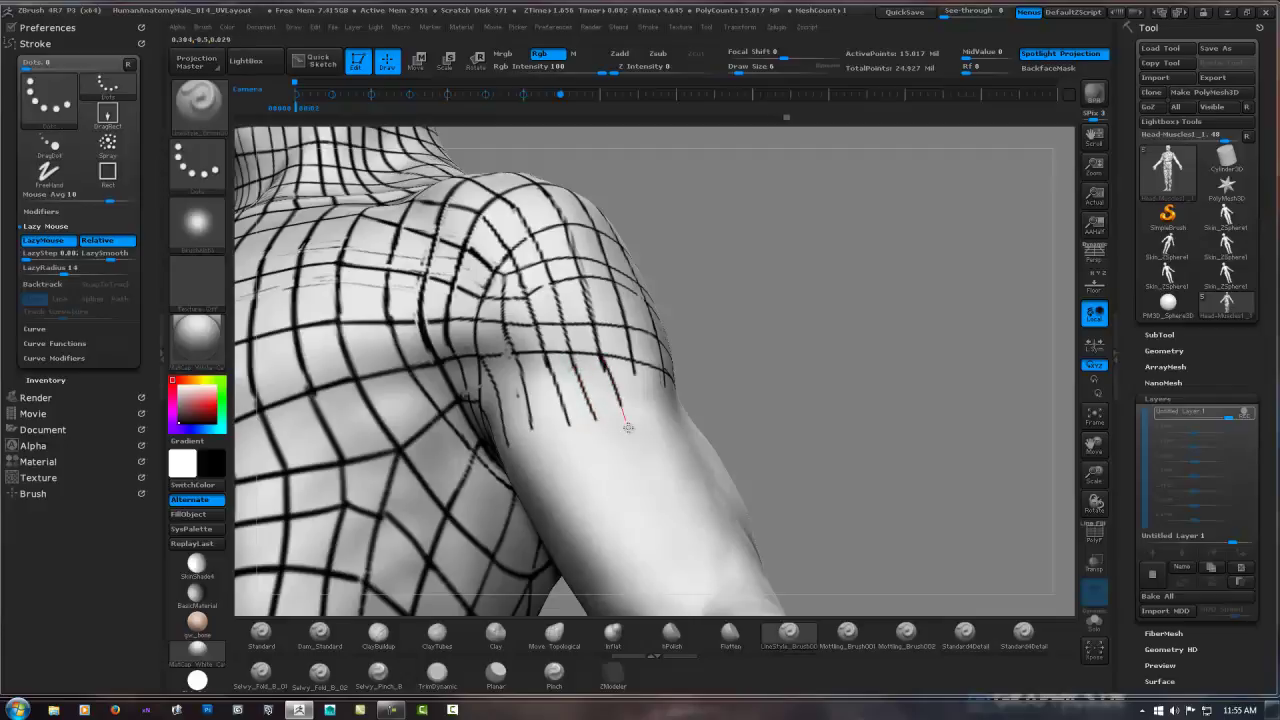
mouse_move(626, 366)
mouse_down()
mouse_move(634, 337)
mouse_move(607, 355)
mouse_move(604, 443)
mouse_up()
key(shift)
drag(636, 357, 630, 445)
mouse_move(663, 377)
mouse_down()
mouse_move(624, 300)
mouse_move(643, 274)
mouse_move(637, 313)
mouse_up()
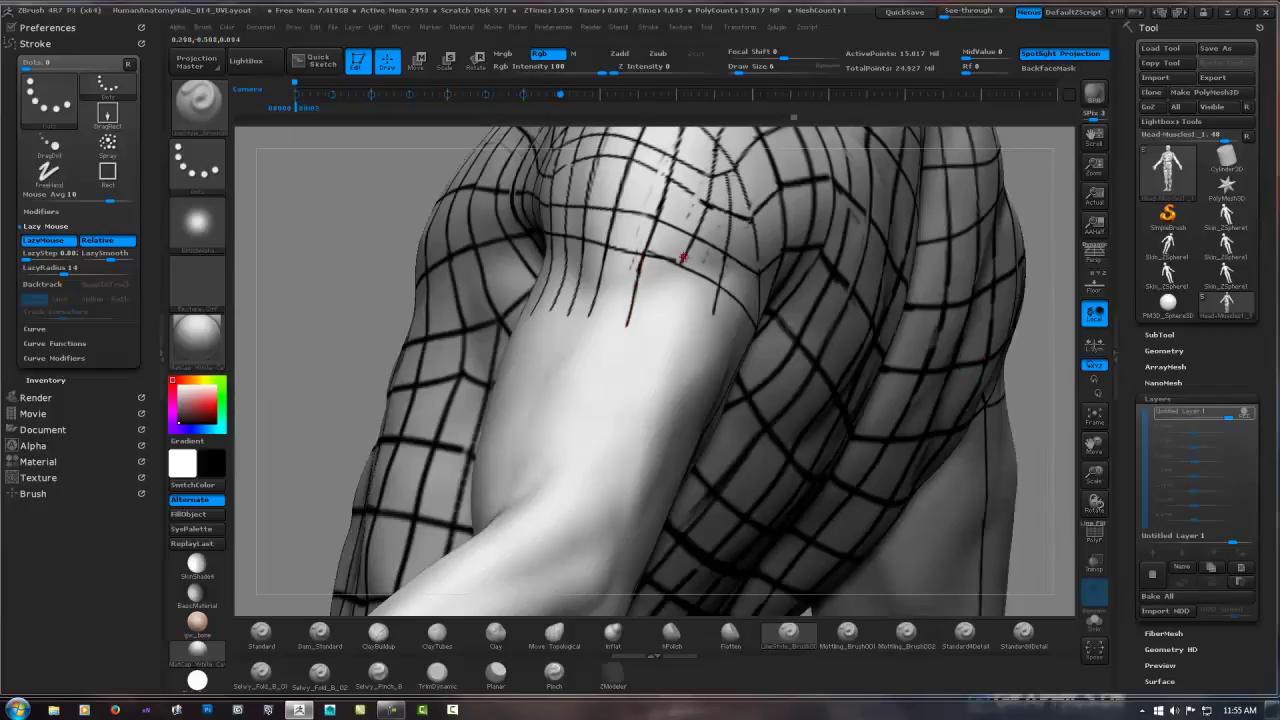
Paint a short dark line down the upper arm and orbit to its outer side.
mouse_move(683, 258)
mouse_down()
mouse_move(660, 323)
mouse_move(732, 302)
mouse_move(640, 372)
mouse_up()
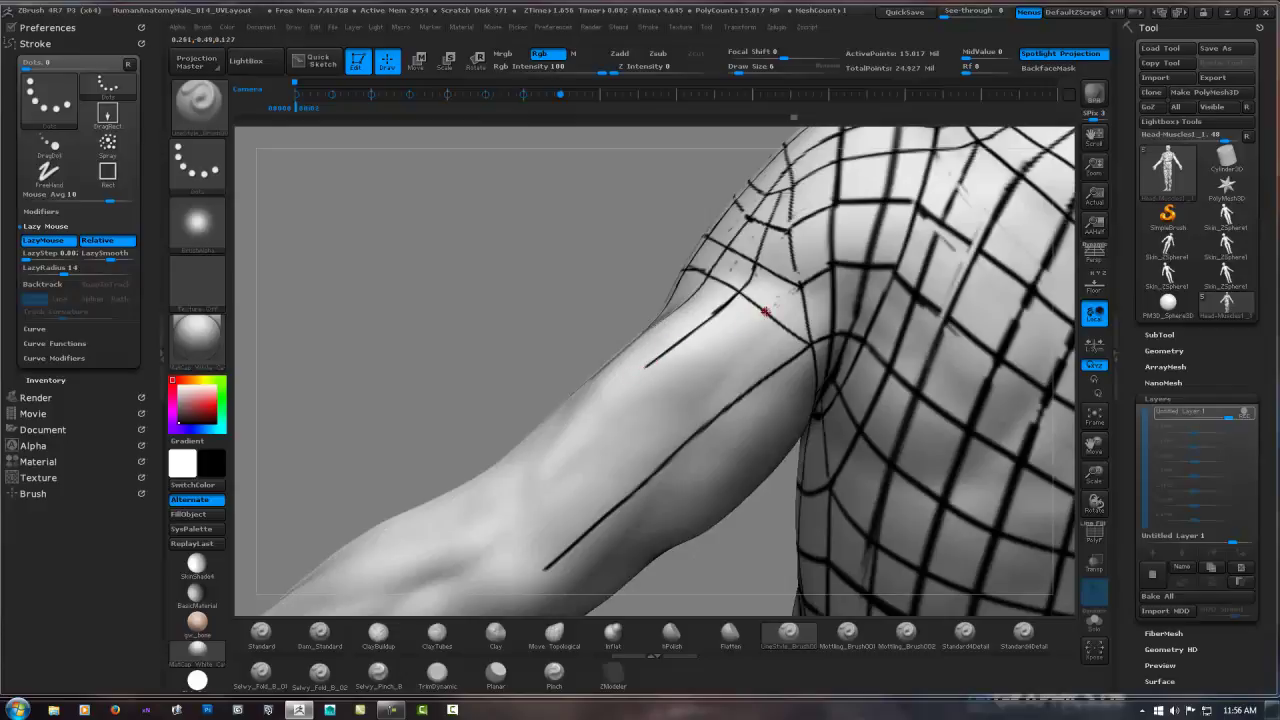
drag(782, 314, 777, 263)
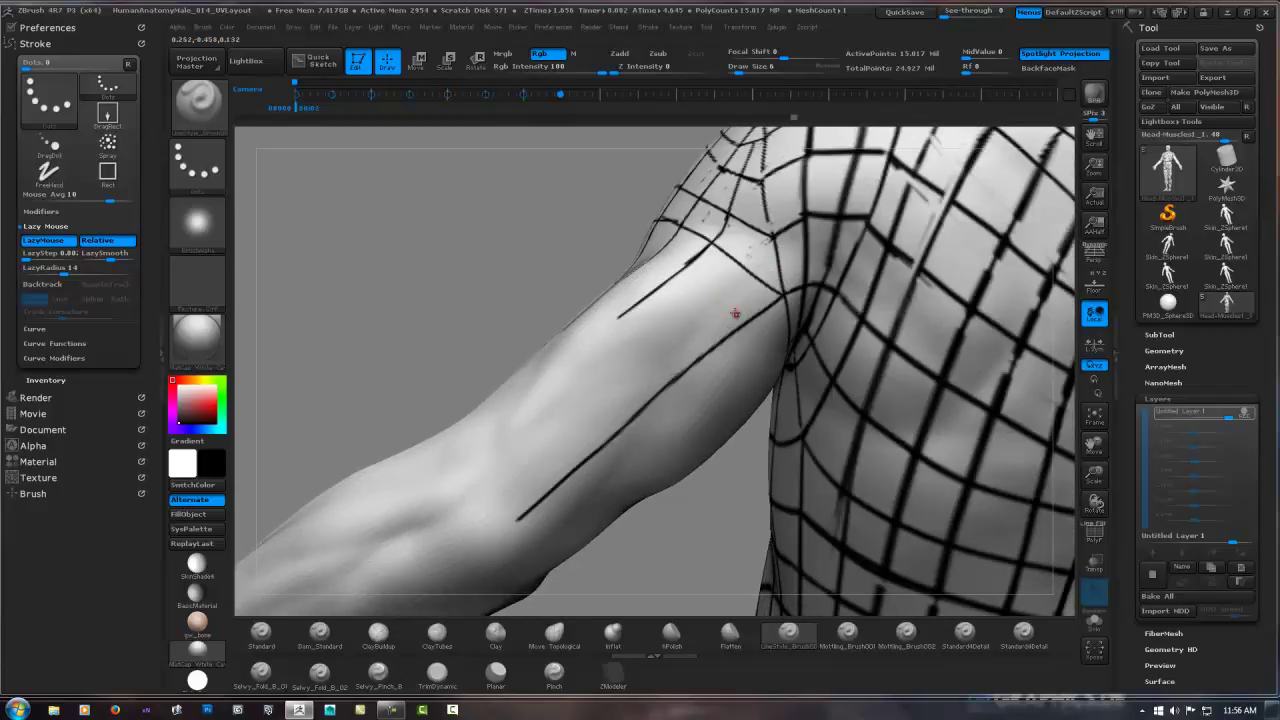
drag(725, 299, 755, 271)
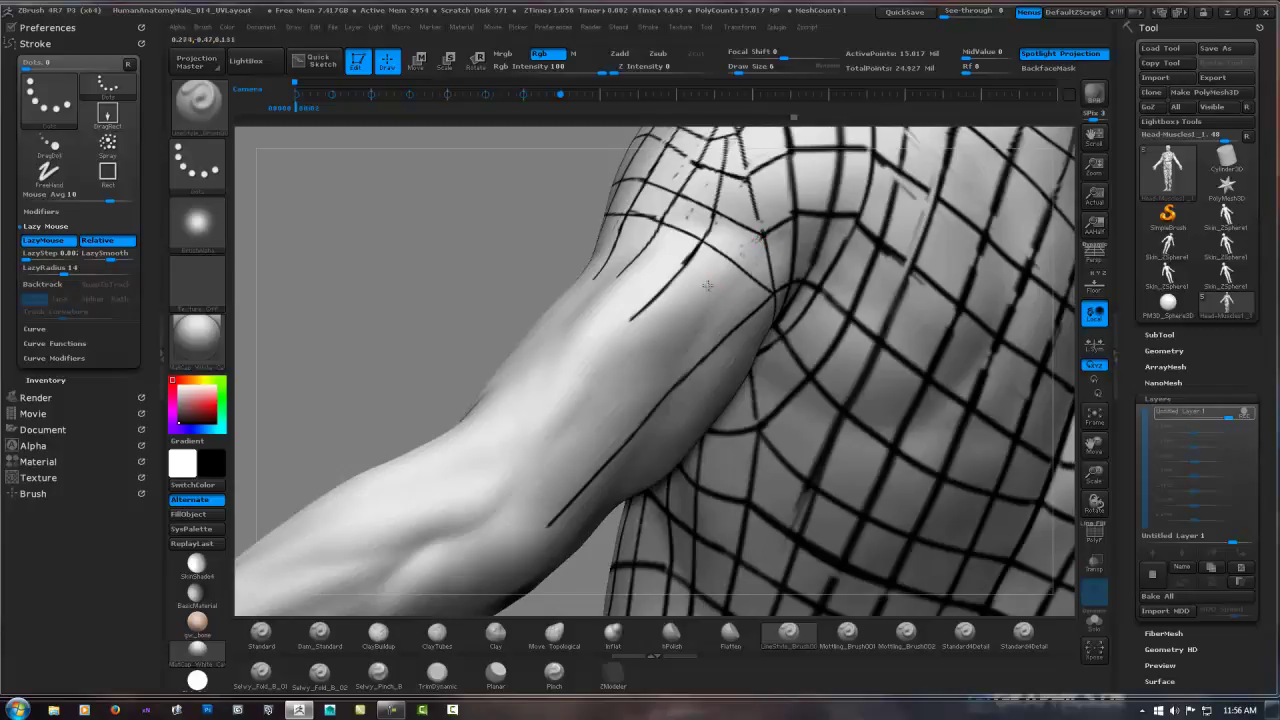
mouse_move(707, 286)
mouse_down()
mouse_move(694, 266)
mouse_move(740, 270)
mouse_up()
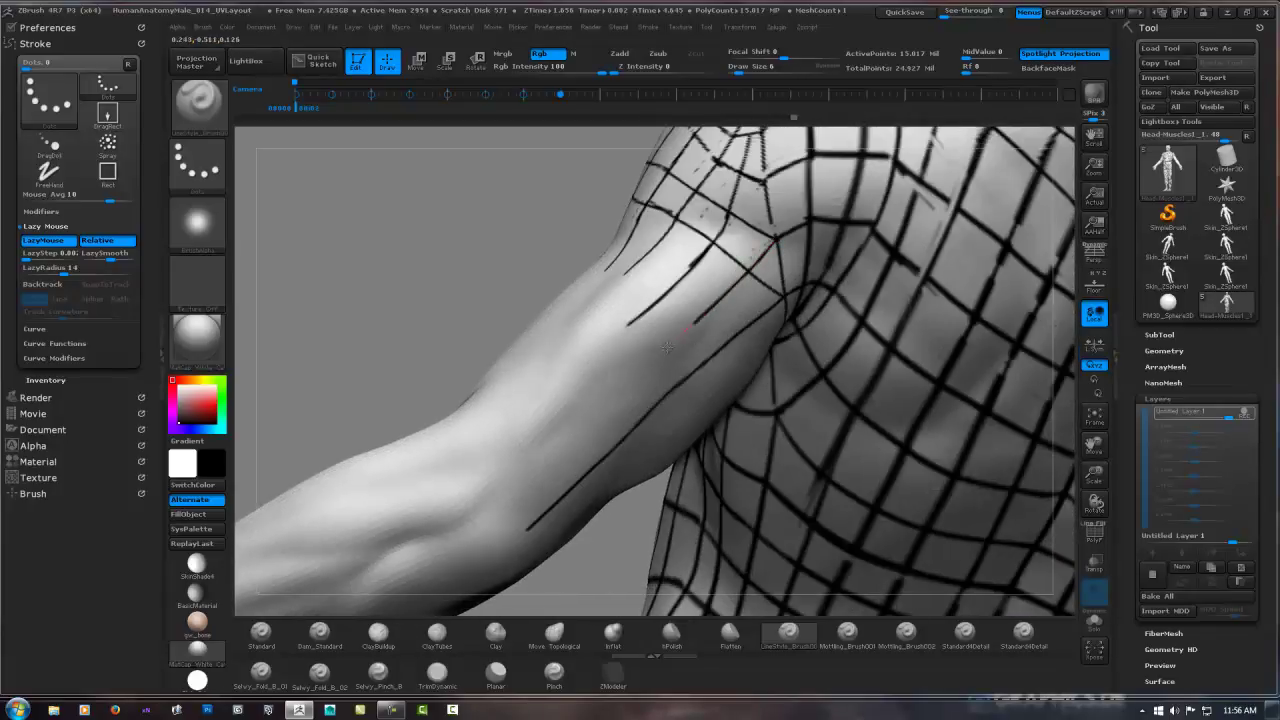
drag(775, 297, 768, 282)
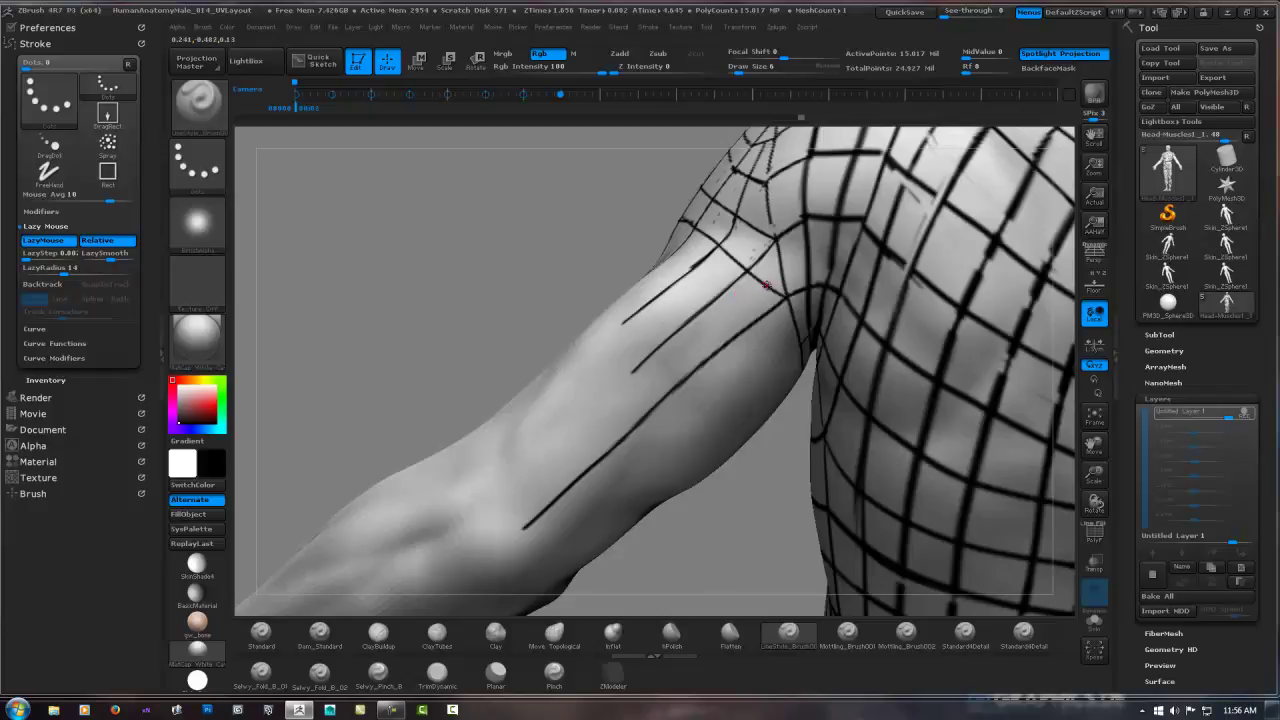
mouse_move(766, 257)
mouse_down()
mouse_move(877, 262)
mouse_move(790, 279)
mouse_move(608, 277)
mouse_up()
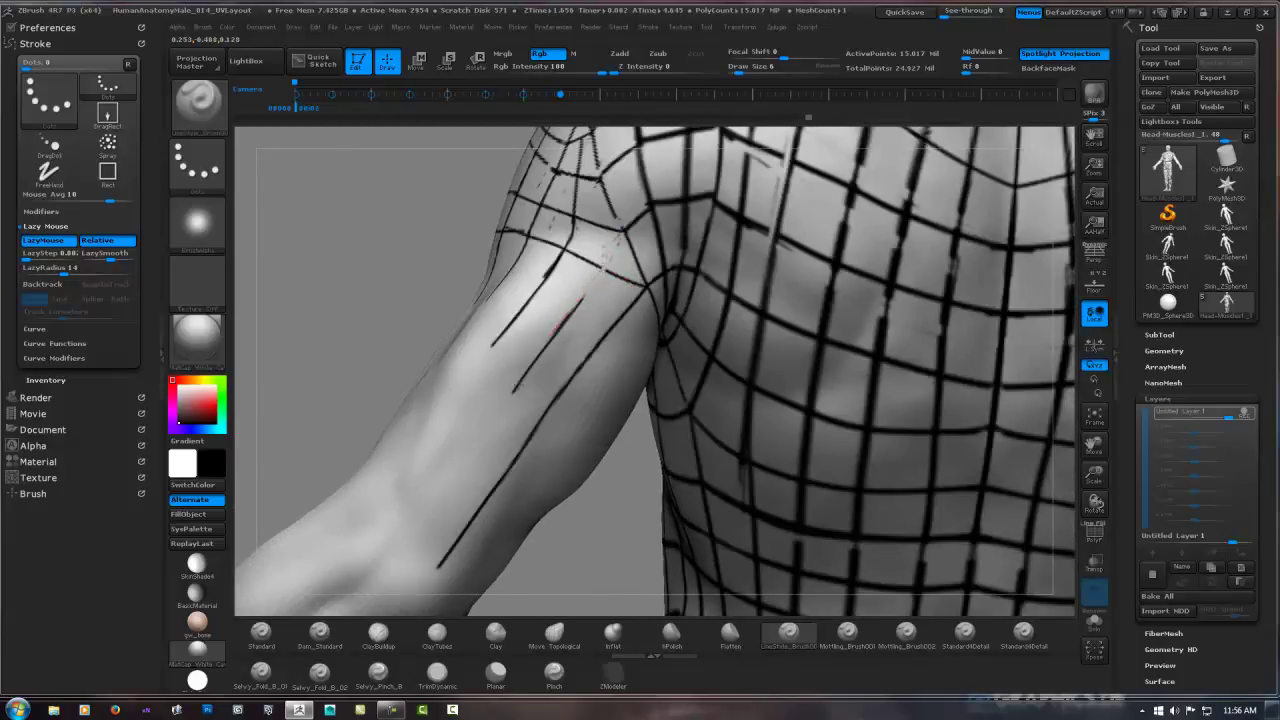
Draw four long fiber lines from the deltoid down the outer upper arm.
drag(578, 306, 515, 397)
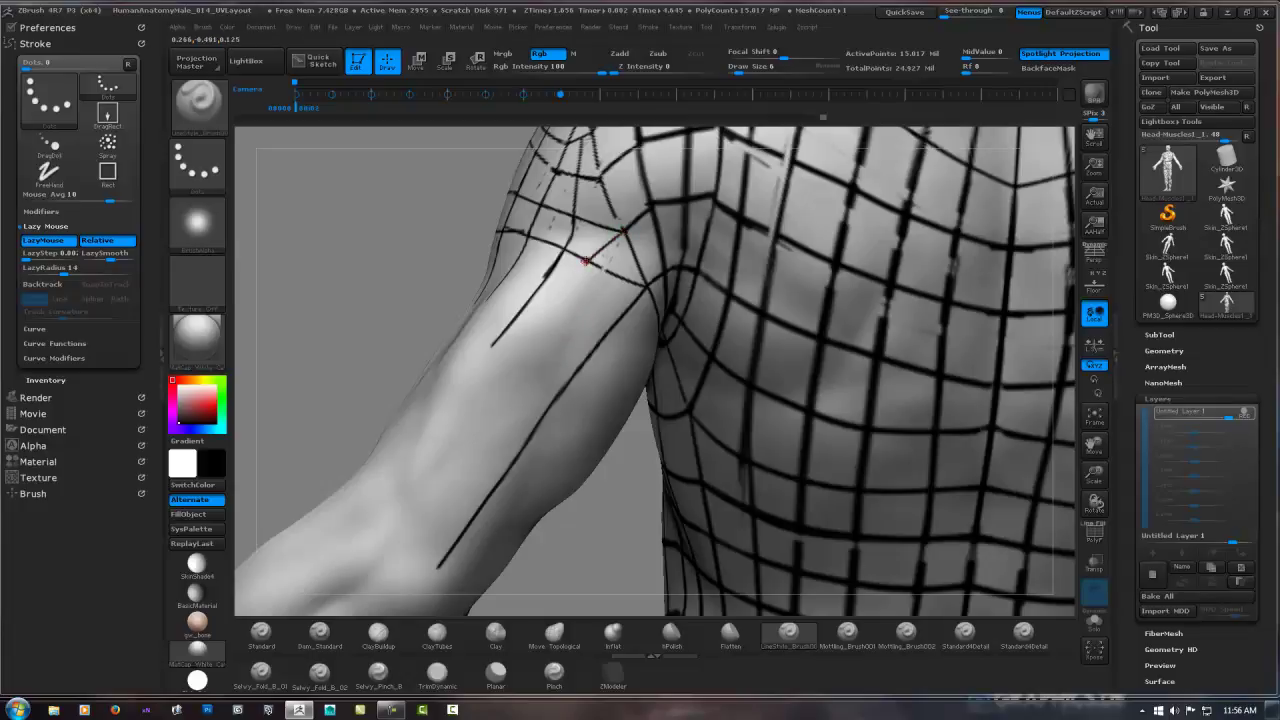
drag(586, 261, 511, 360)
right_drag(557, 288, 584, 280)
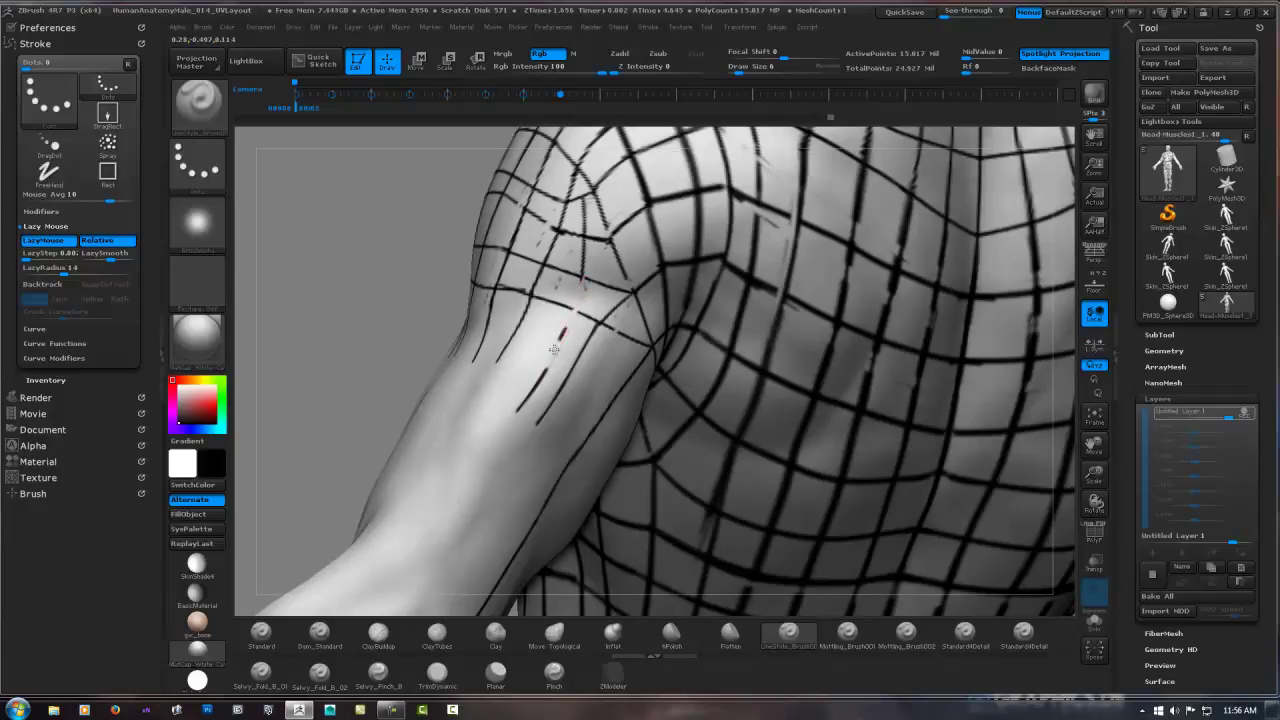
drag(560, 338, 510, 416)
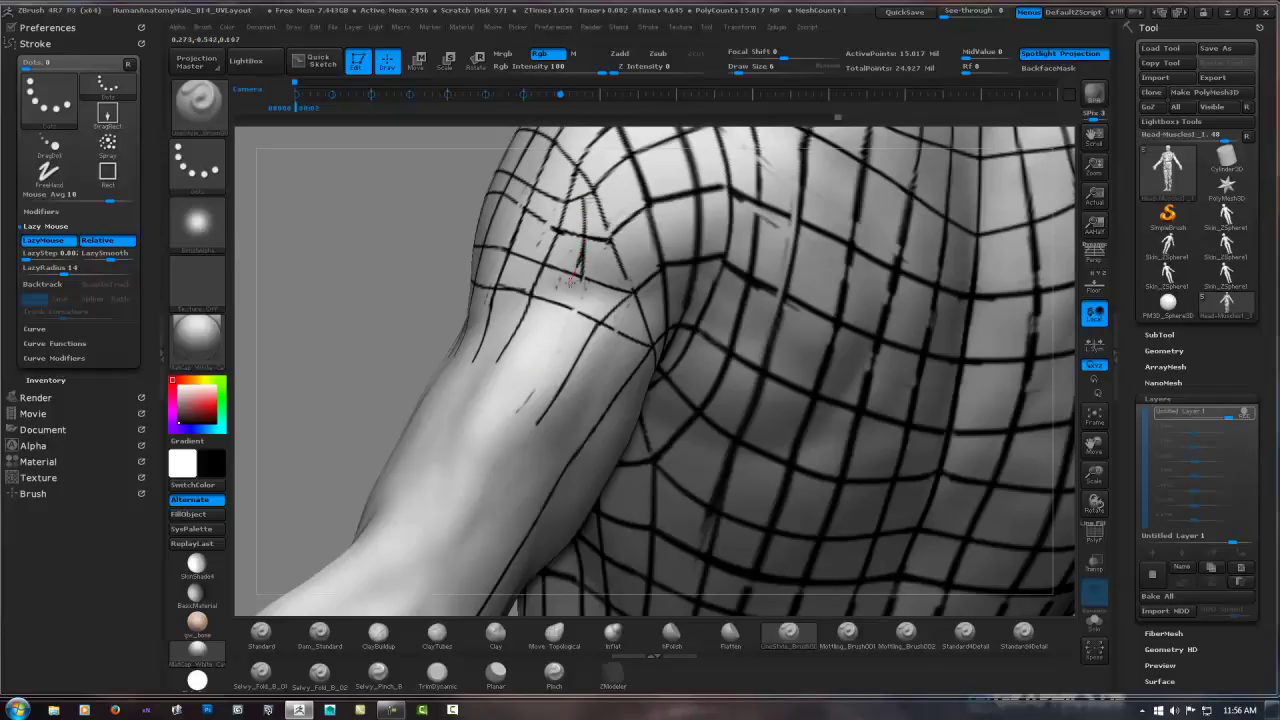
drag(569, 282, 512, 402)
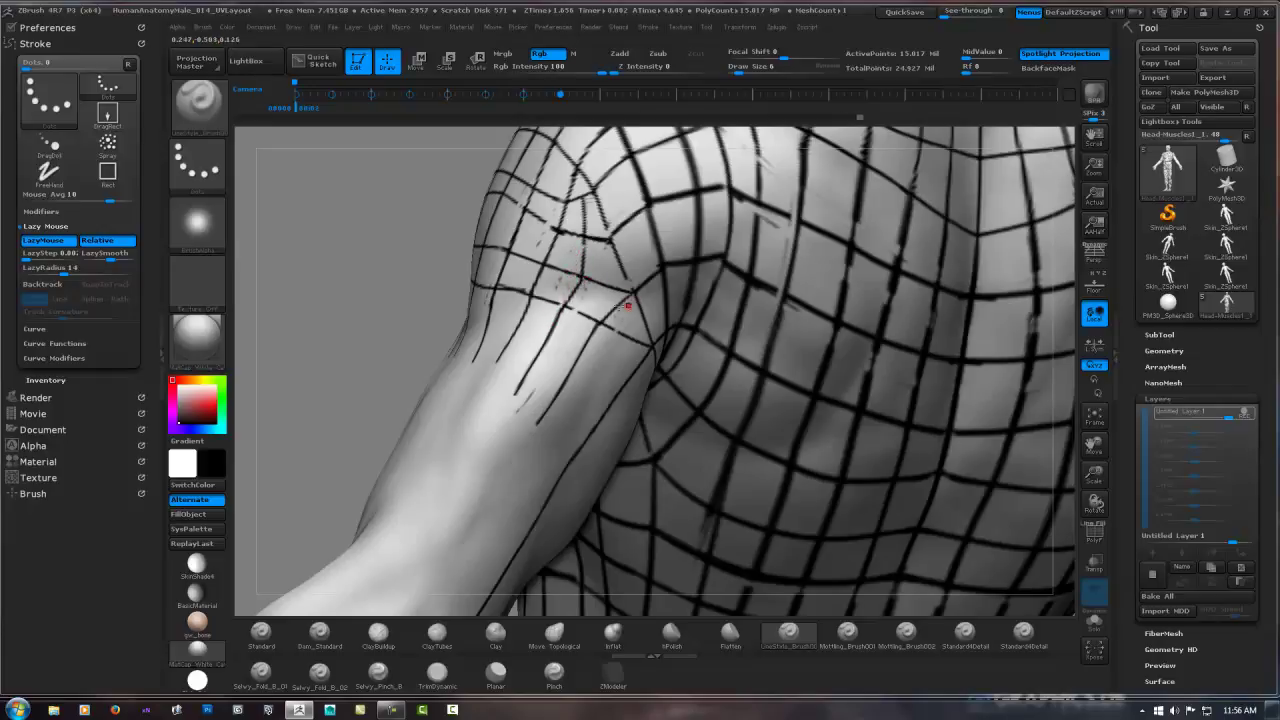
mouse_move(598, 282)
mouse_down()
mouse_move(582, 268)
mouse_move(527, 340)
mouse_up()
Switch back to the dotted line brush and paint three fiber lines down the upper arm.
key(1)
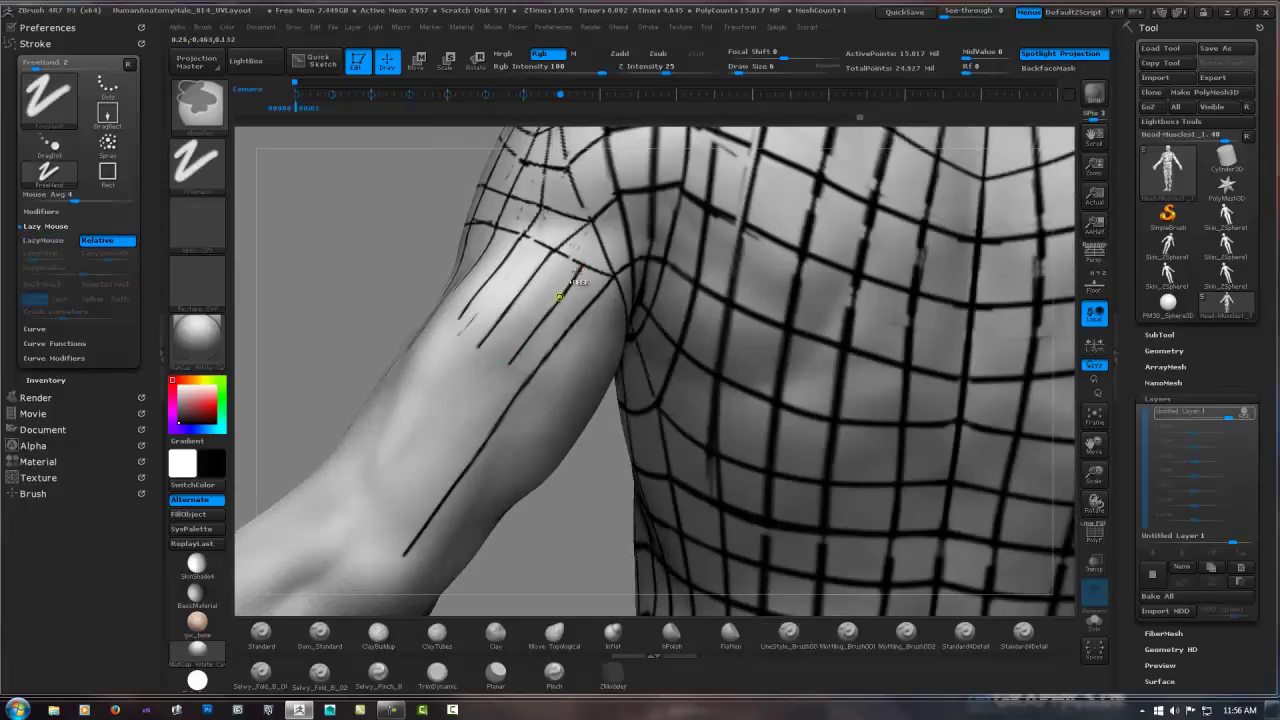
key(2)
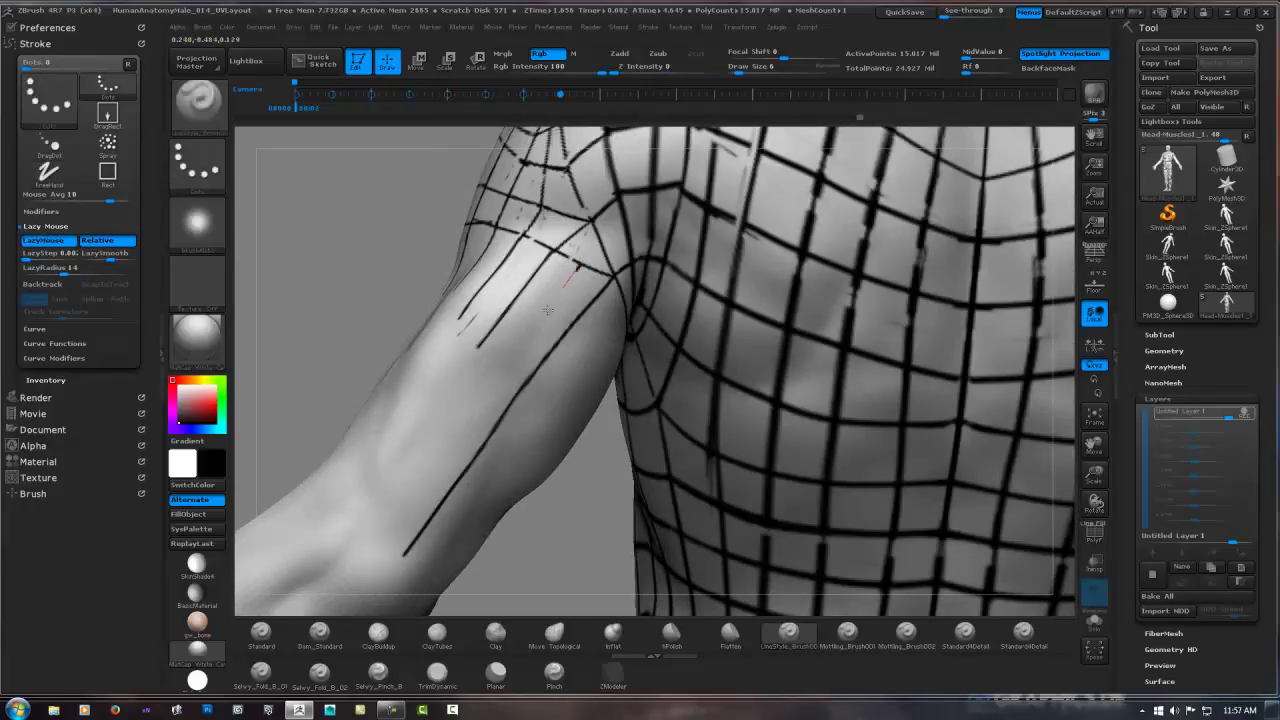
mouse_move(548, 311)
mouse_down()
mouse_move(531, 346)
mouse_move(618, 333)
mouse_move(482, 492)
mouse_up()
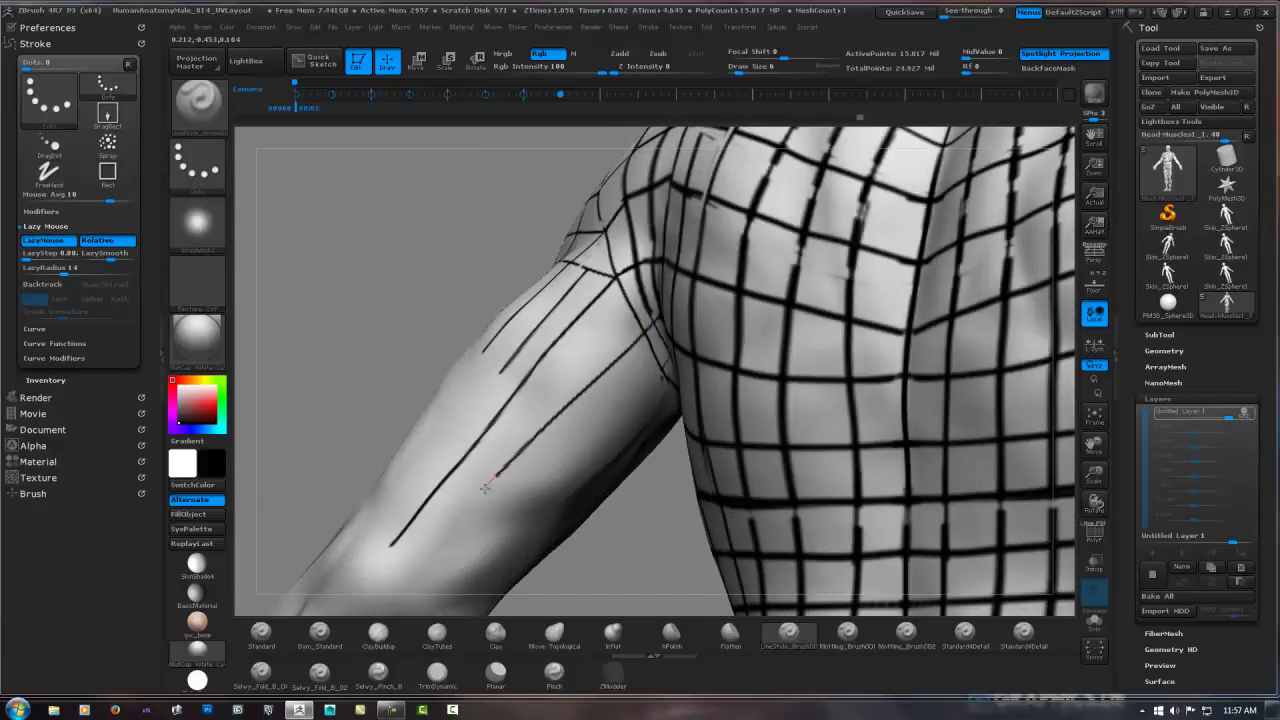
mouse_move(600, 520)
mouse_down()
mouse_move(617, 318)
mouse_move(678, 281)
mouse_move(514, 414)
mouse_up()
drag(600, 354, 683, 234)
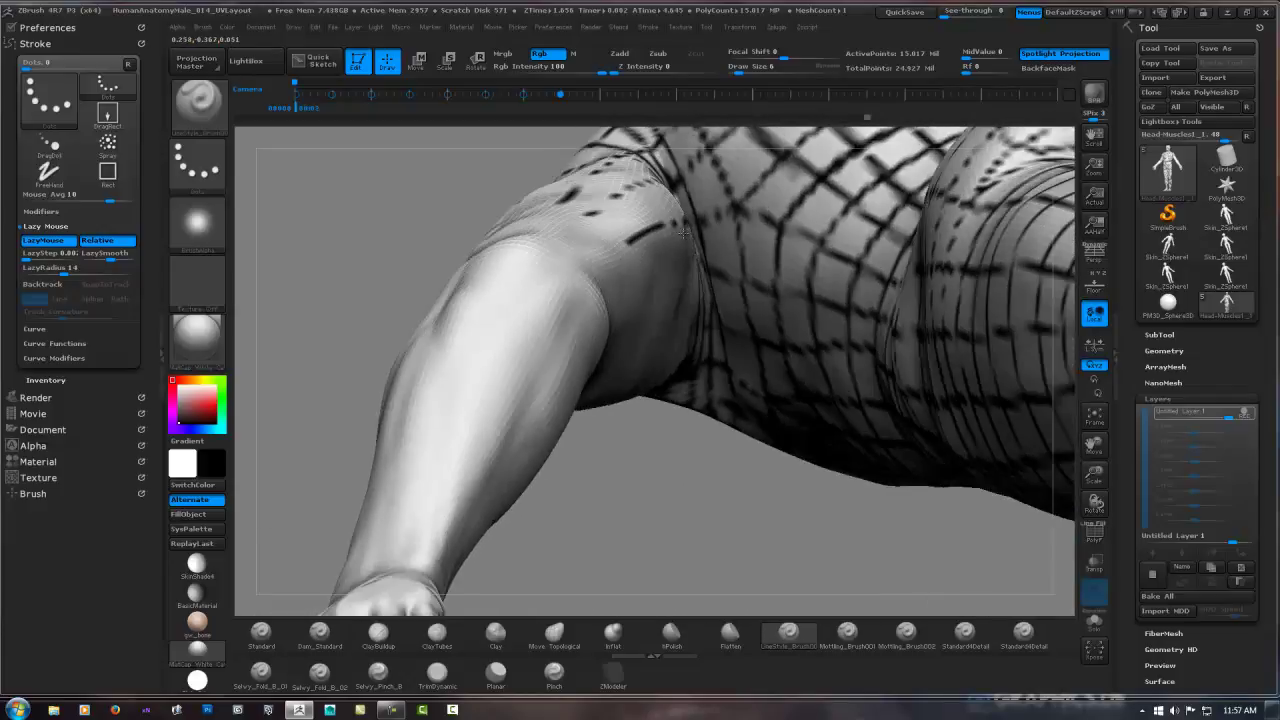
Paint a dark line along the upper arm's underside near the armpit.
right_drag(700, 300, 845, 312)
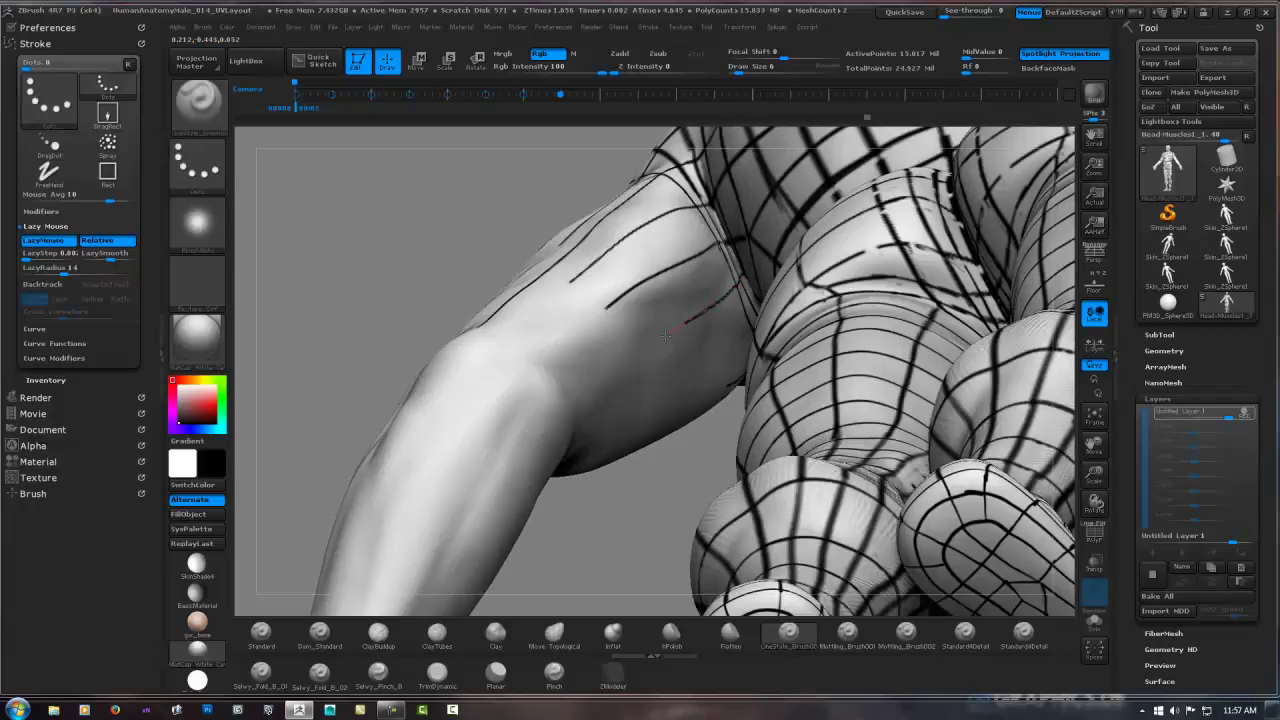
mouse_move(619, 355)
right_down()
mouse_move(723, 334)
mouse_move(768, 418)
right_up()
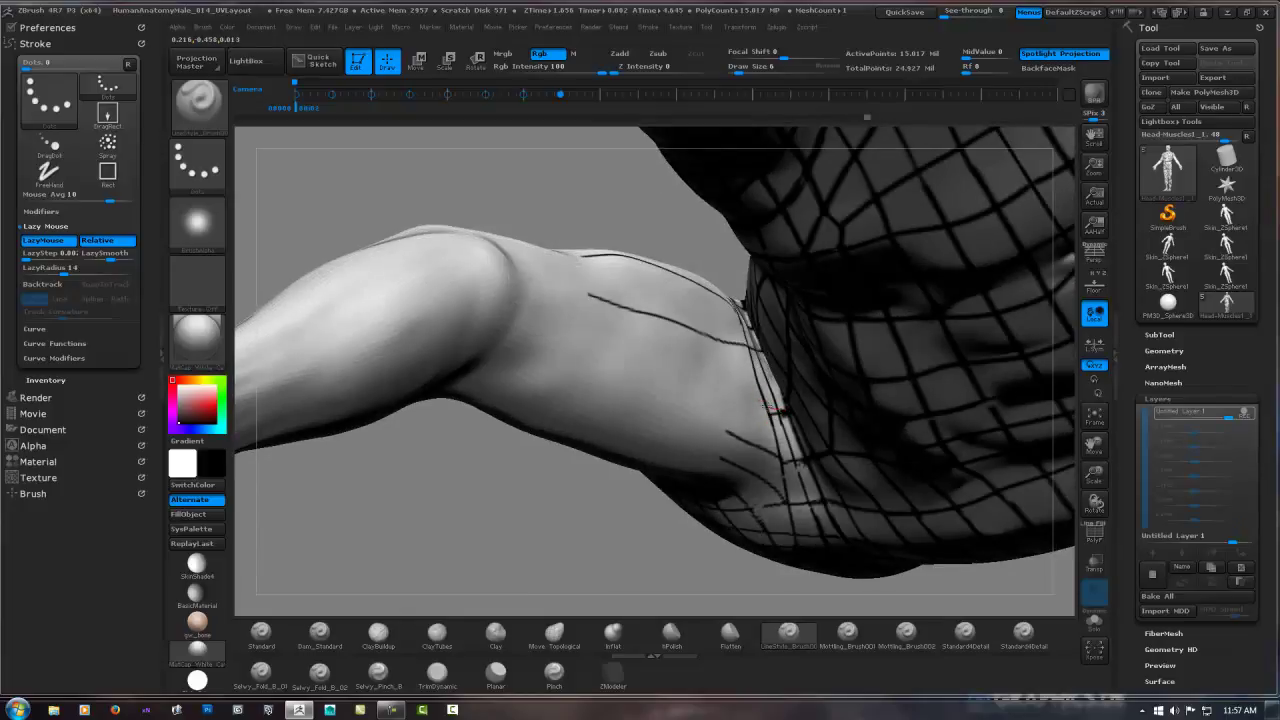
drag(683, 373, 584, 342)
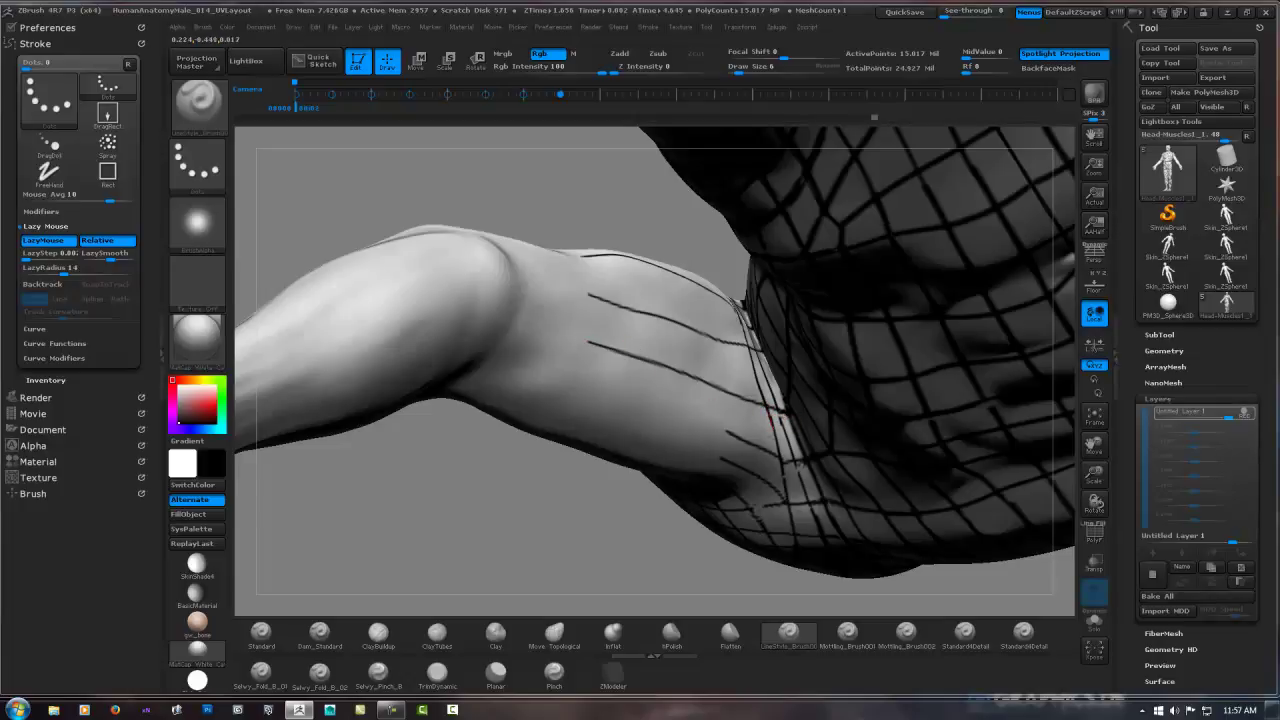
mouse_move(750, 412)
mouse_down()
mouse_move(708, 433)
mouse_move(777, 423)
mouse_move(780, 389)
mouse_move(826, 349)
mouse_move(717, 346)
mouse_up()
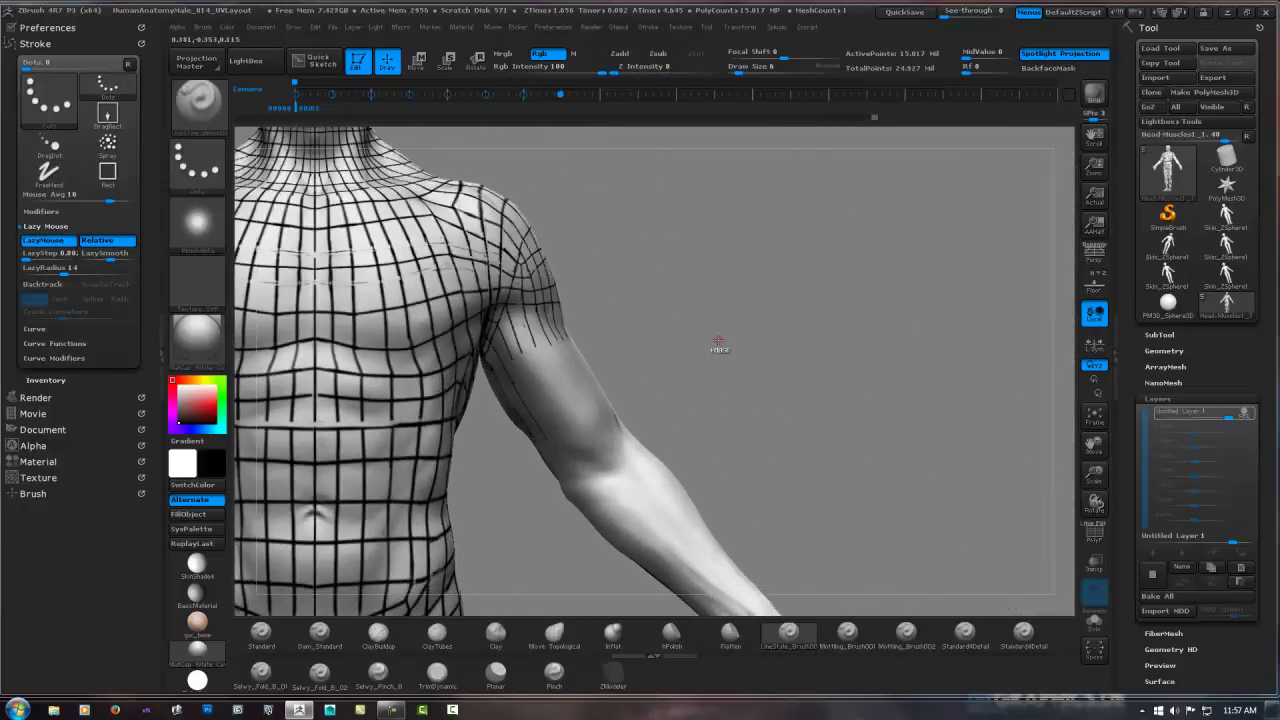
Switch brushes and orbit around the shoulder to check the fiber lines.
drag(634, 276, 740, 257)
key(b)
key(l)
key(s)
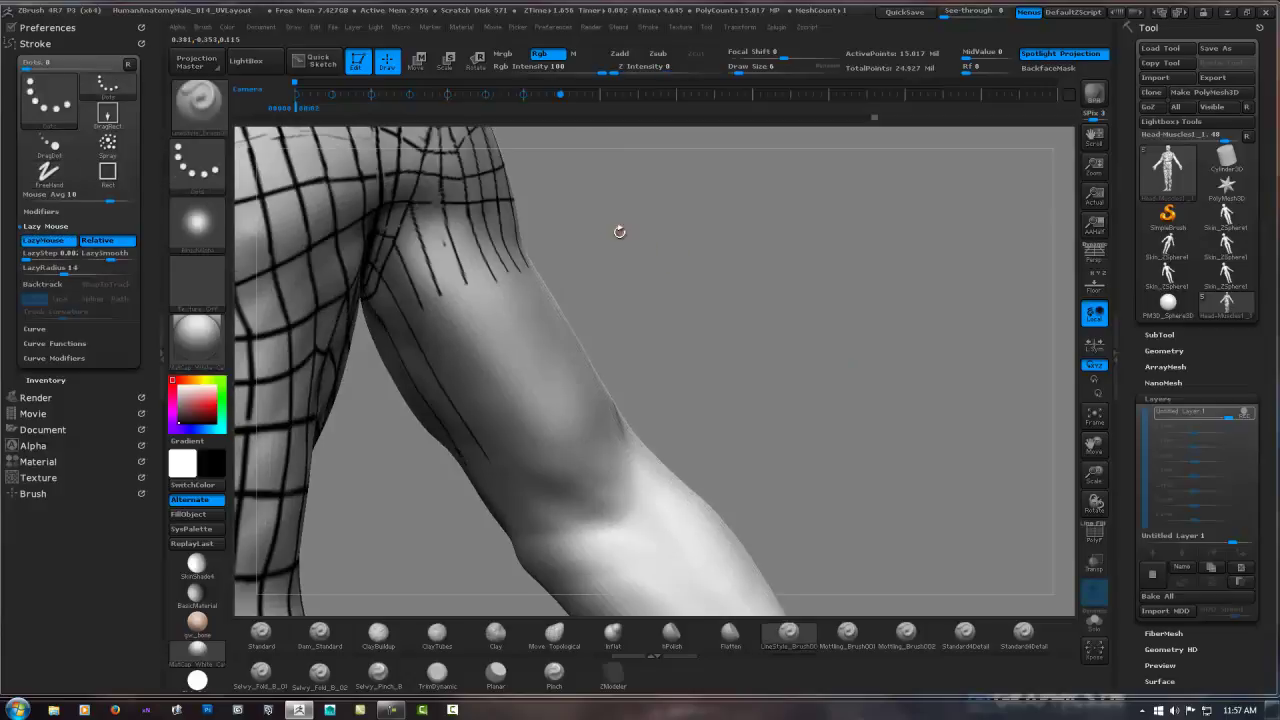
mouse_move(617, 229)
mouse_down()
mouse_move(691, 267)
mouse_move(676, 285)
mouse_up()
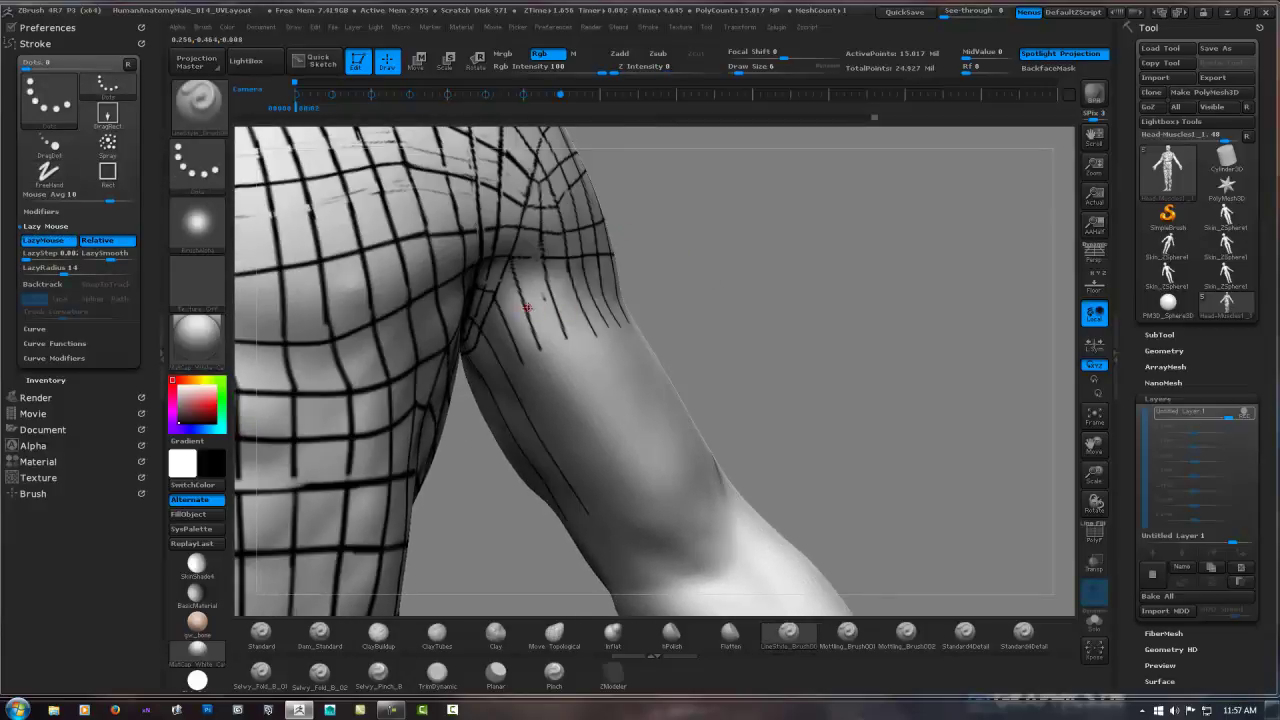
drag(514, 297, 521, 331)
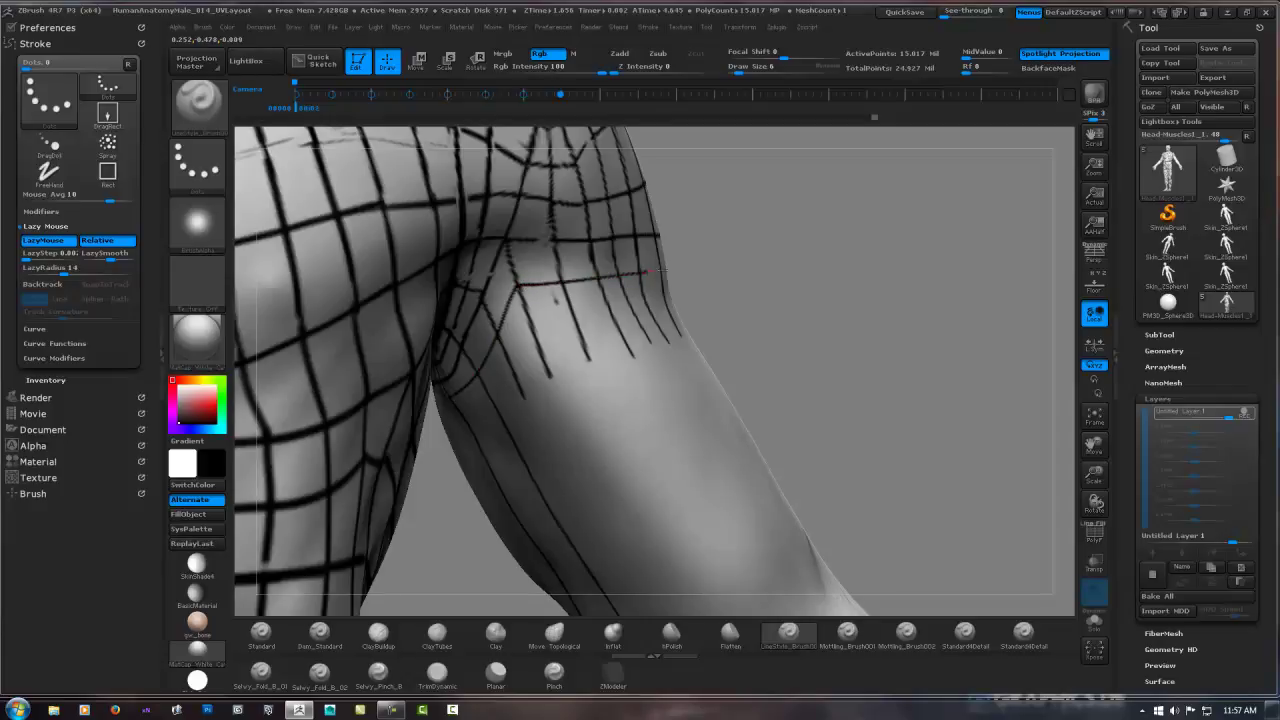
right_drag(709, 263, 652, 279)
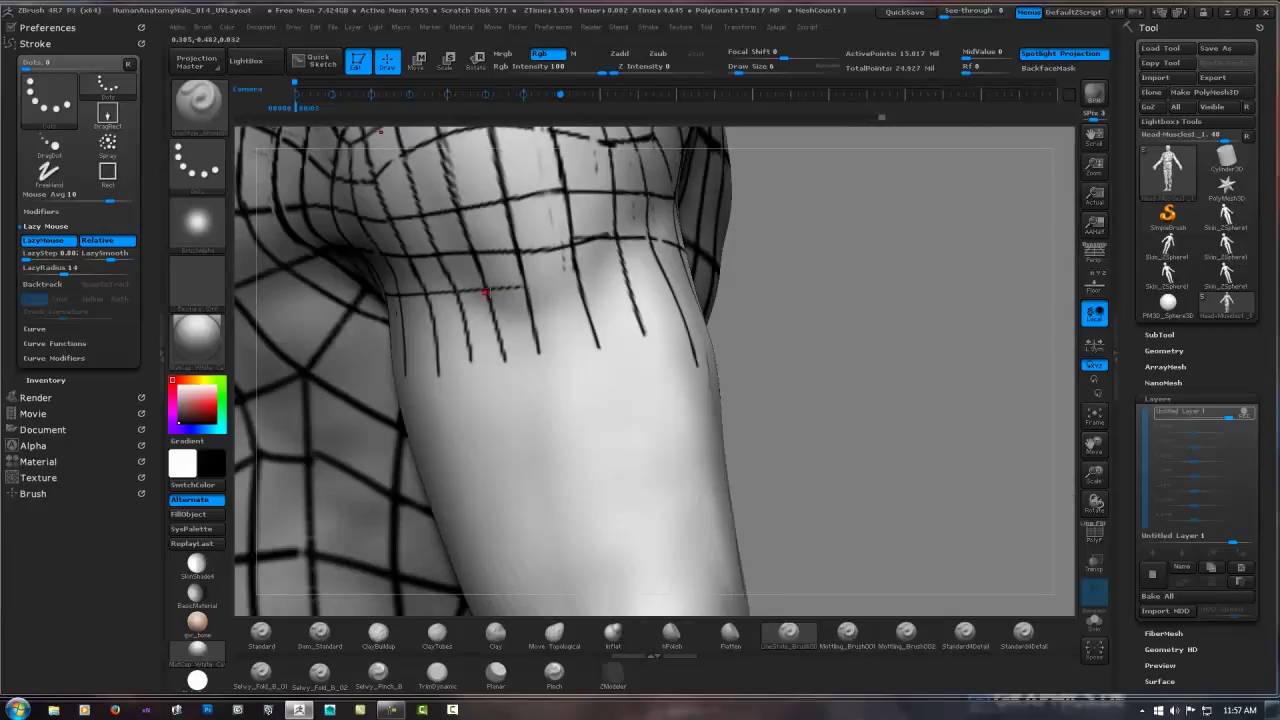
key(1)
key(1)
Inspect the upper arm and shoulder from several angles, then QuickSave the project.
right_drag(491, 294, 384, 320)
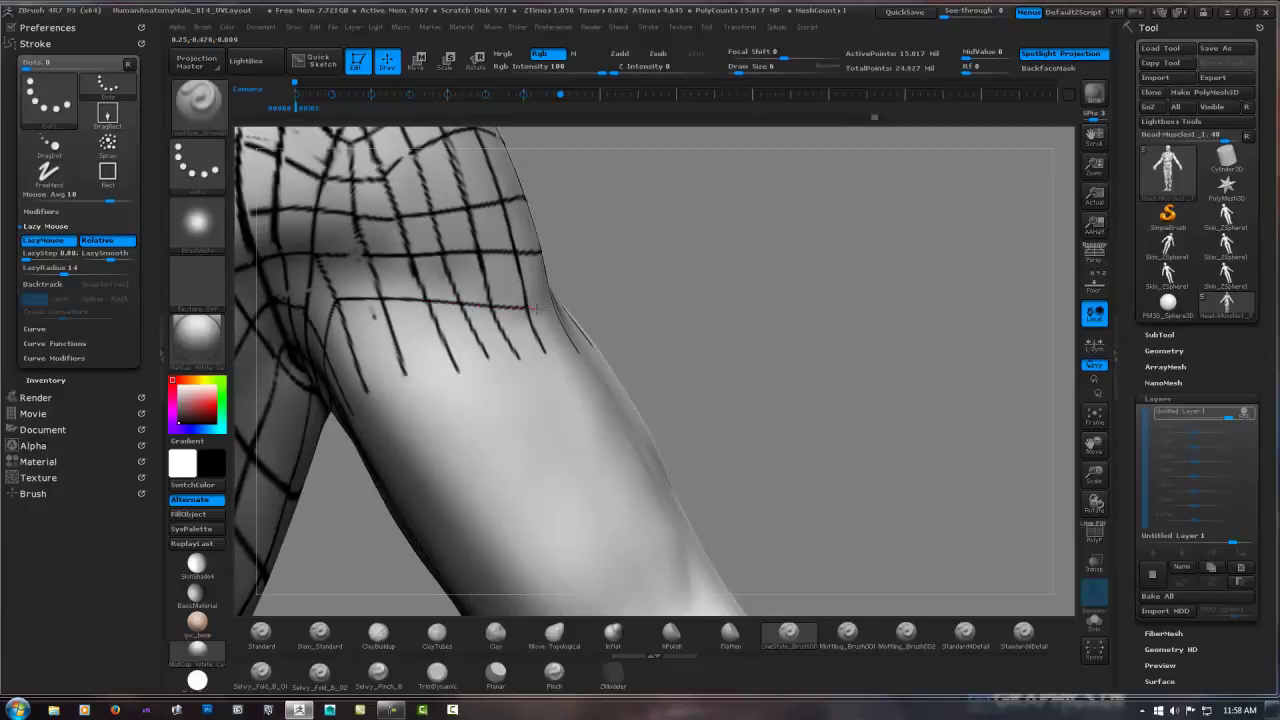
right_drag(535, 308, 522, 306)
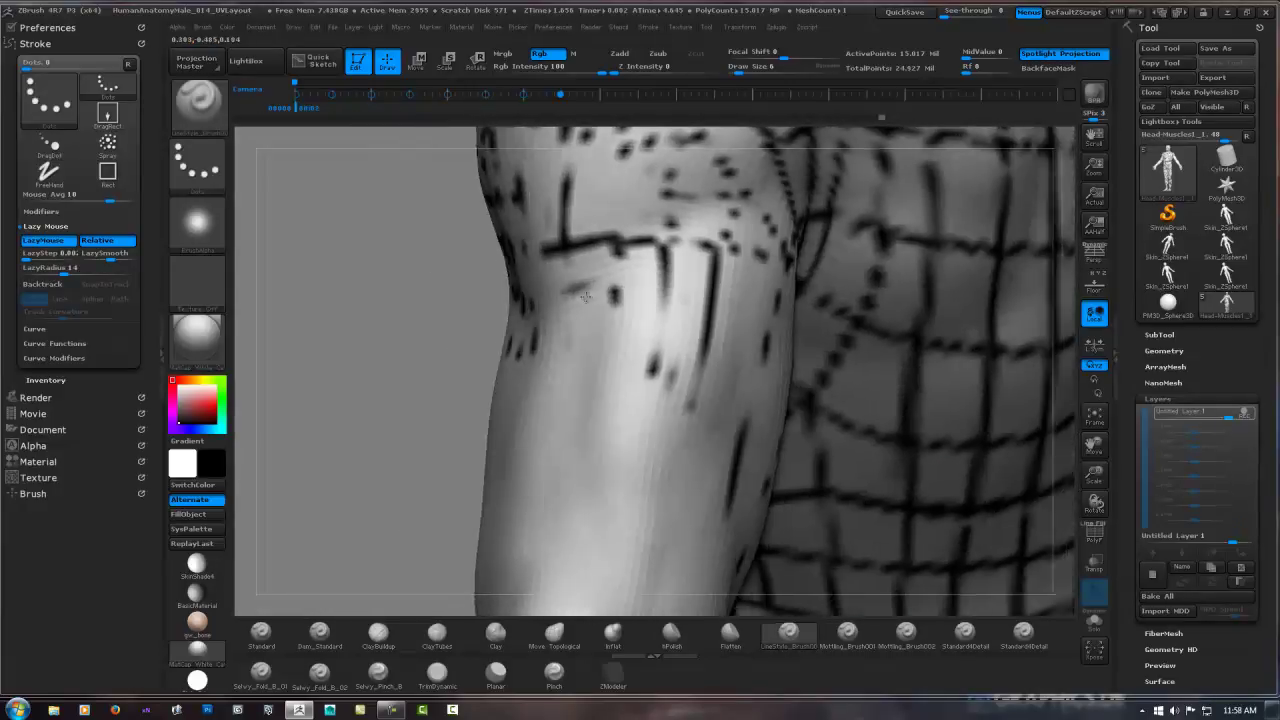
mouse_move(648, 279)
right_down()
mouse_move(657, 286)
mouse_move(531, 307)
right_up()
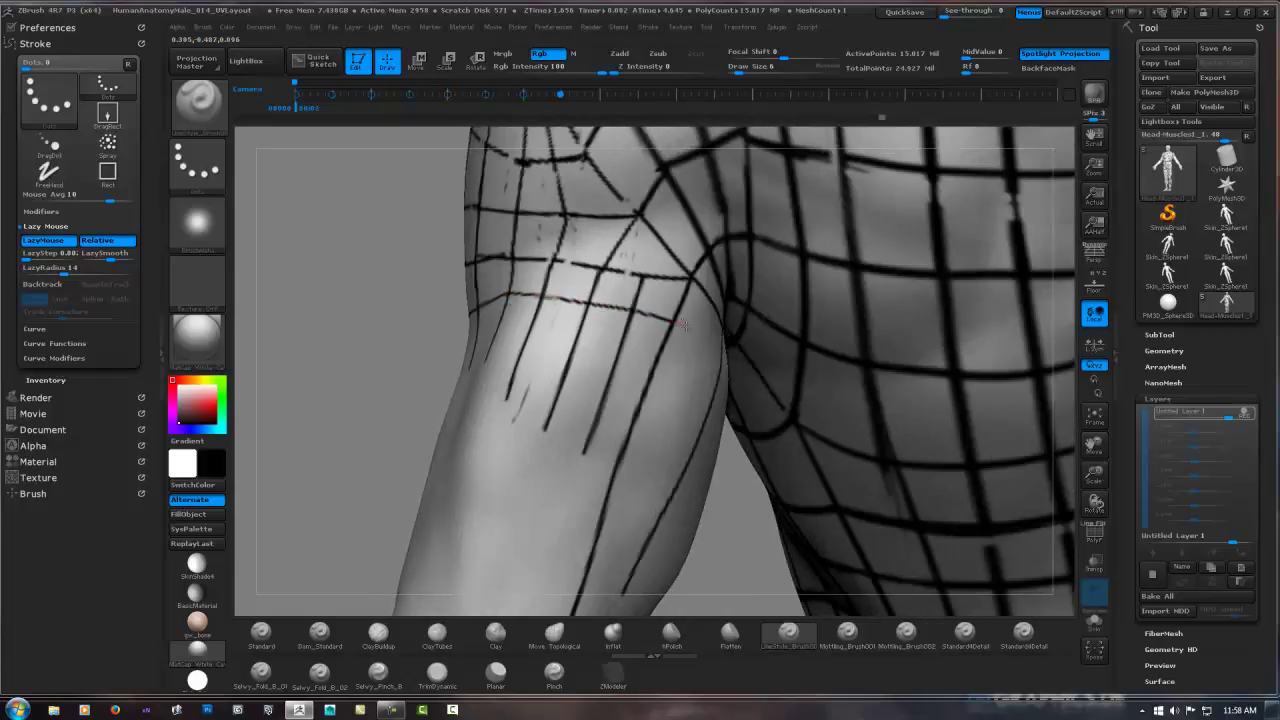
right_drag(683, 324, 588, 270)
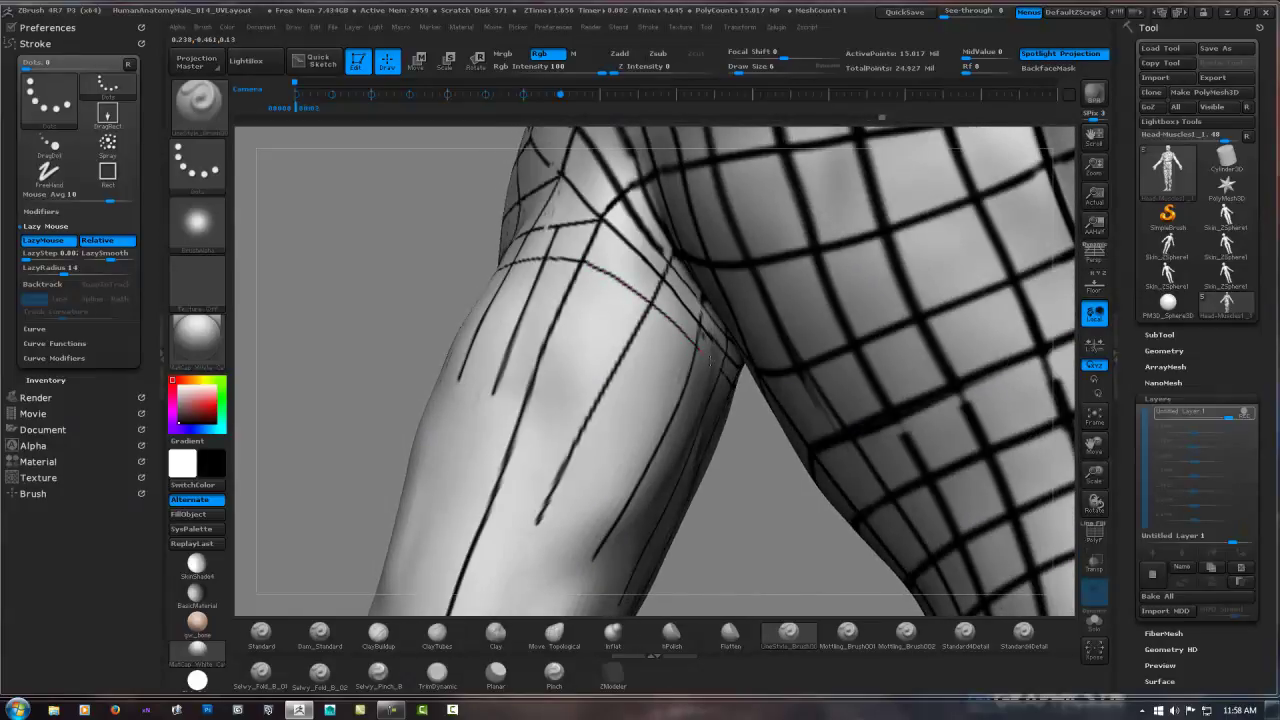
mouse_move(737, 366)
right_down()
mouse_move(506, 367)
mouse_move(643, 345)
mouse_move(596, 366)
mouse_move(596, 335)
mouse_move(663, 314)
right_up()
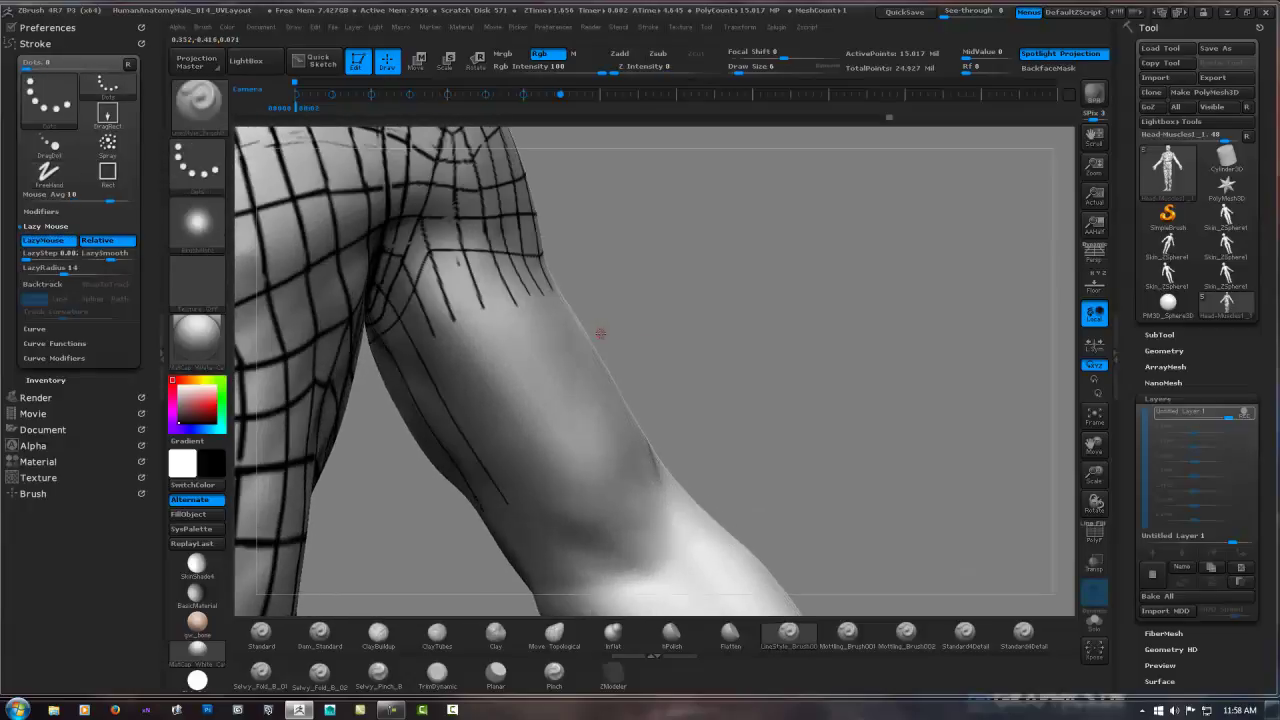
mouse_move(551, 355)
right_down()
mouse_move(552, 334)
mouse_move(582, 339)
mouse_move(527, 330)
right_up()
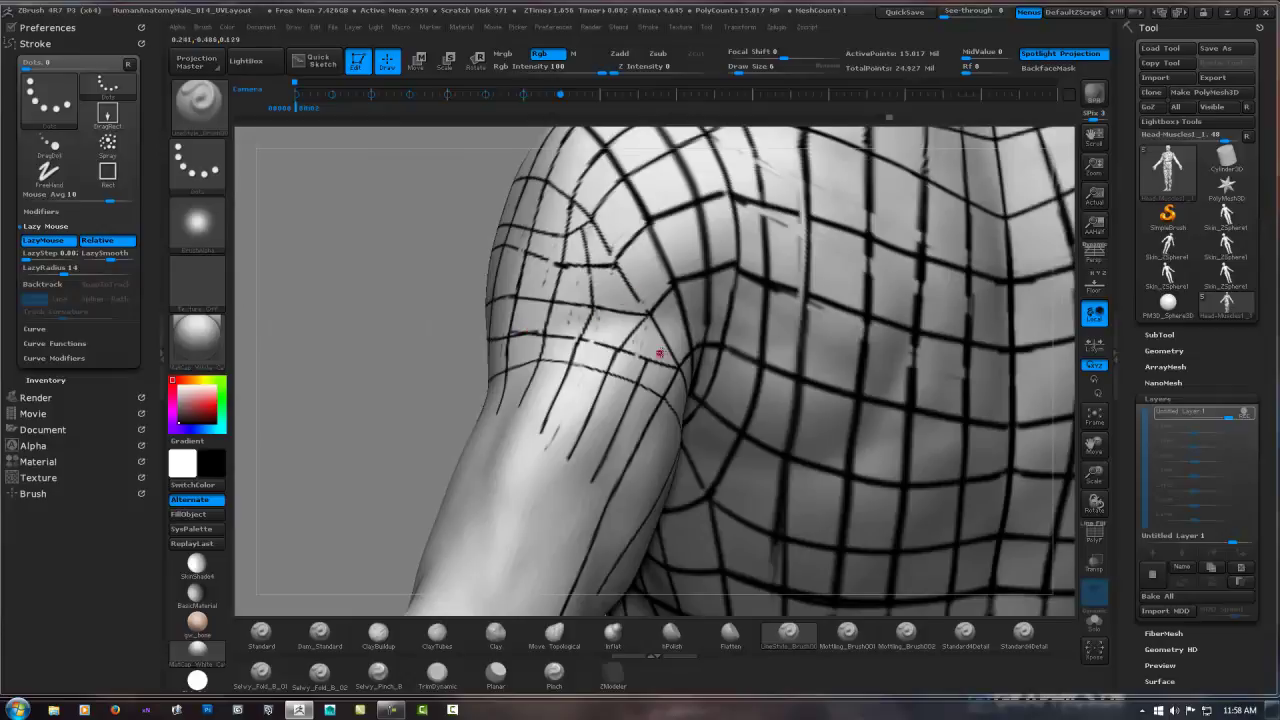
mouse_move(657, 373)
right_down()
mouse_move(614, 323)
mouse_move(565, 324)
right_up()
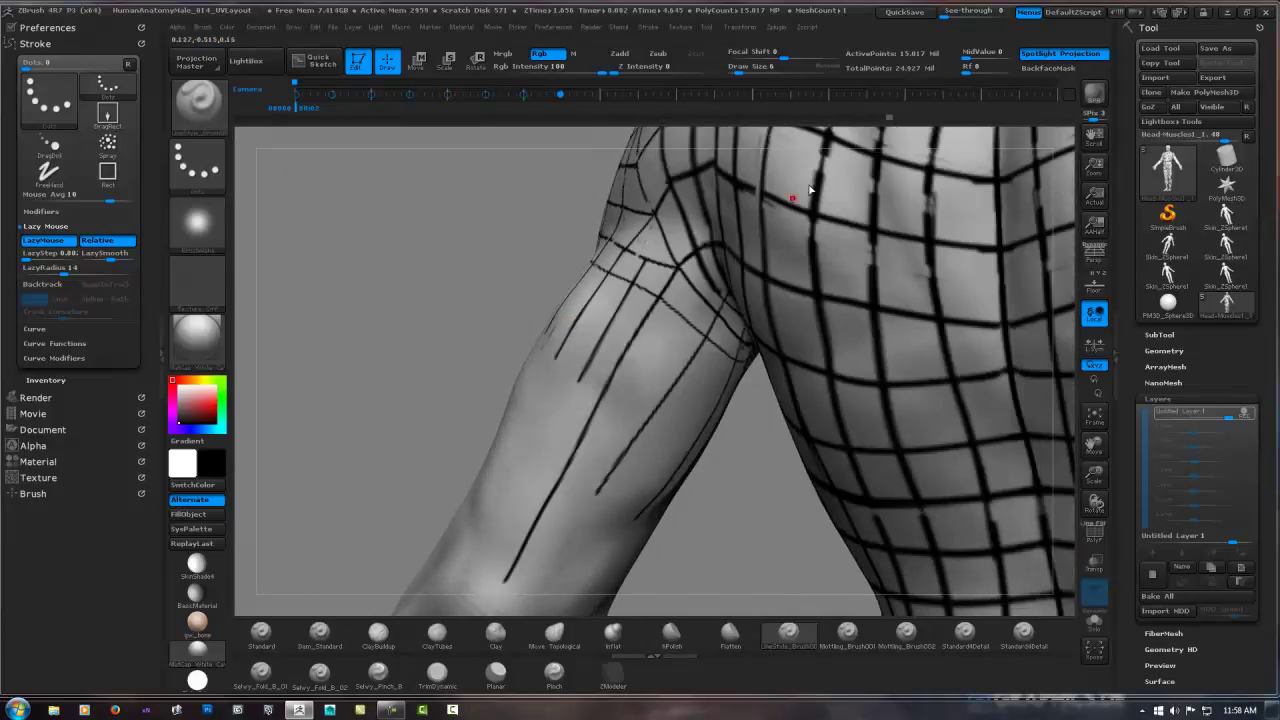
click(912, 12)
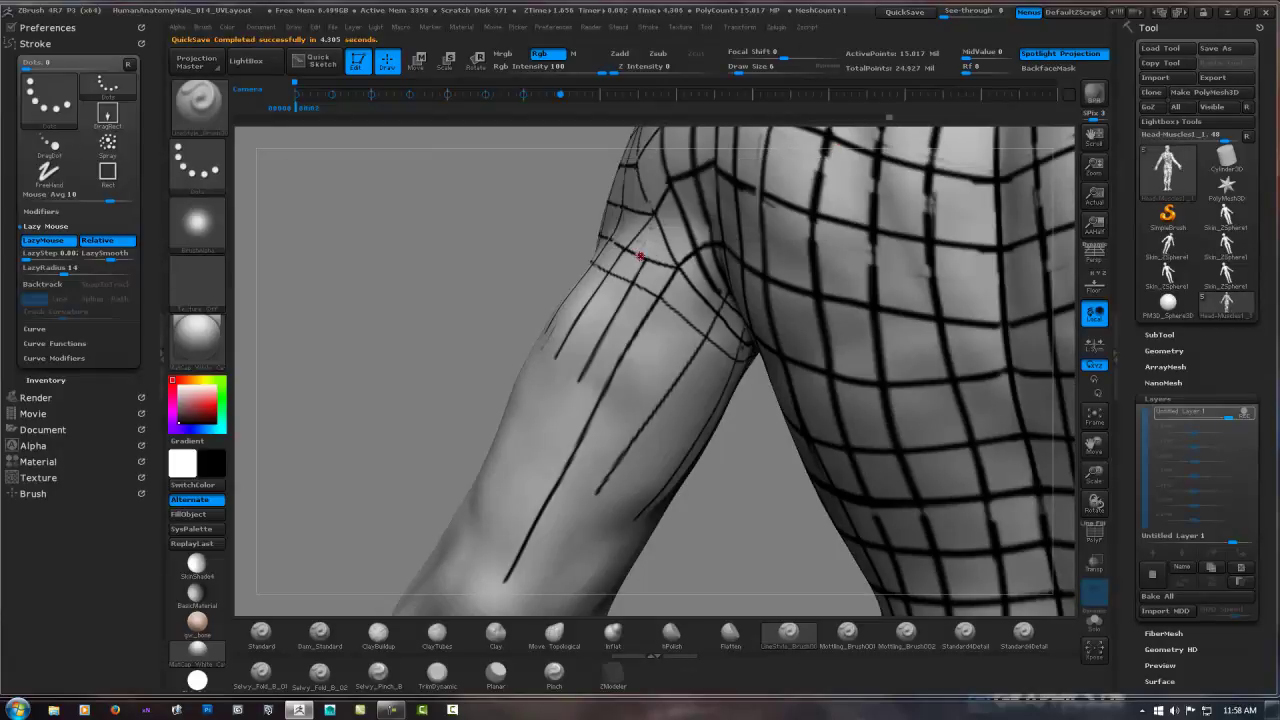
mouse_move(578, 293)
right_down()
mouse_move(720, 277)
mouse_move(655, 296)
mouse_move(690, 347)
right_up()
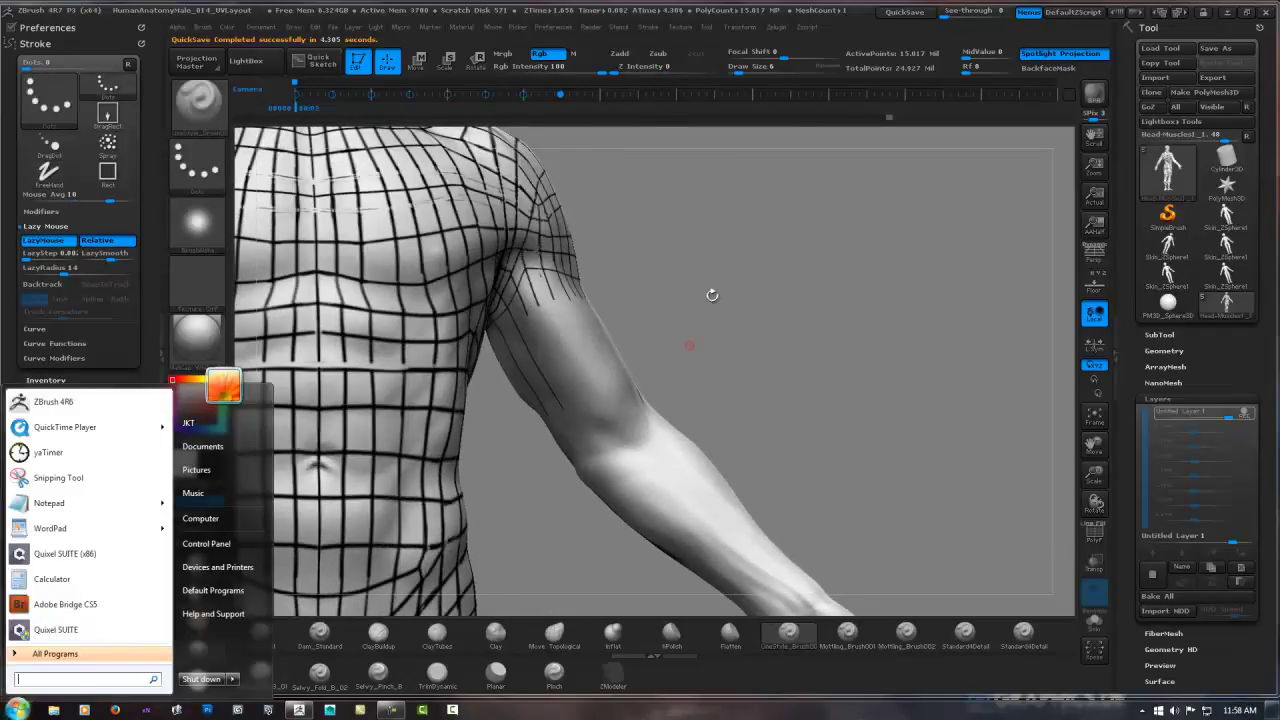
mouse_move(713, 295)
right_down()
mouse_move(669, 263)
mouse_move(695, 263)
right_up()
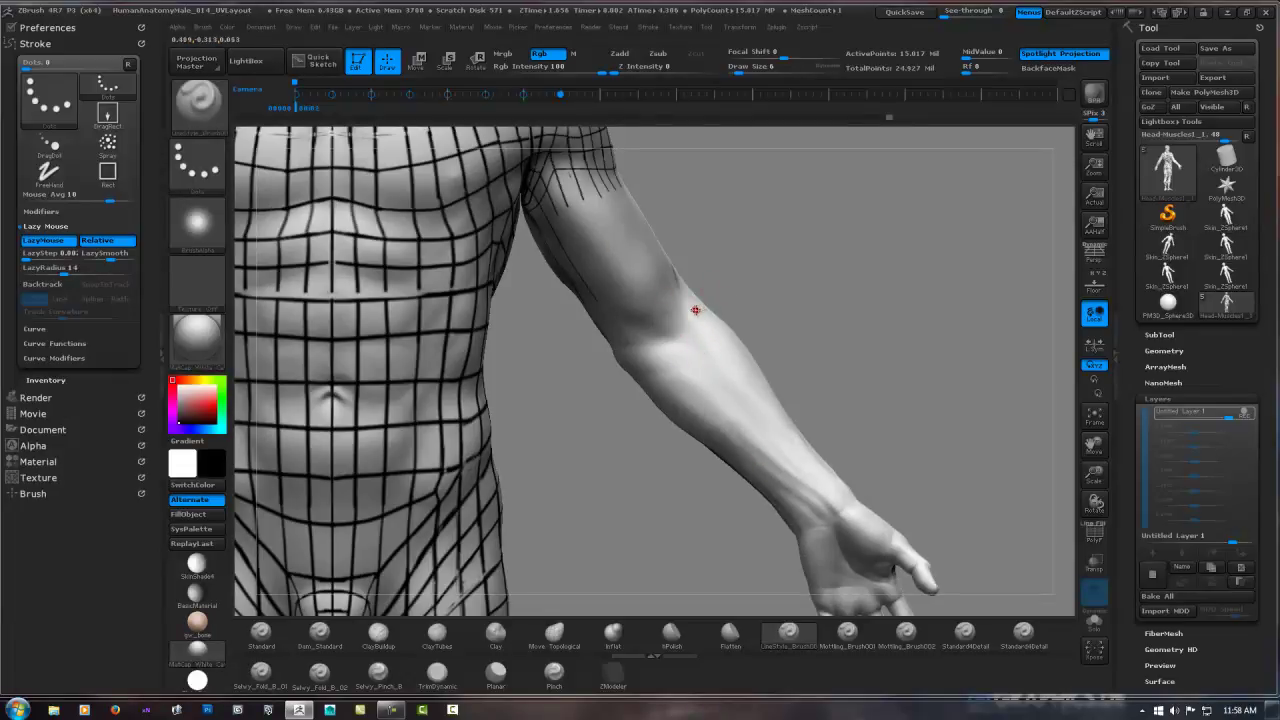
mouse_move(620, 340)
right_down()
mouse_move(714, 260)
mouse_move(651, 309)
mouse_move(600, 380)
right_up()
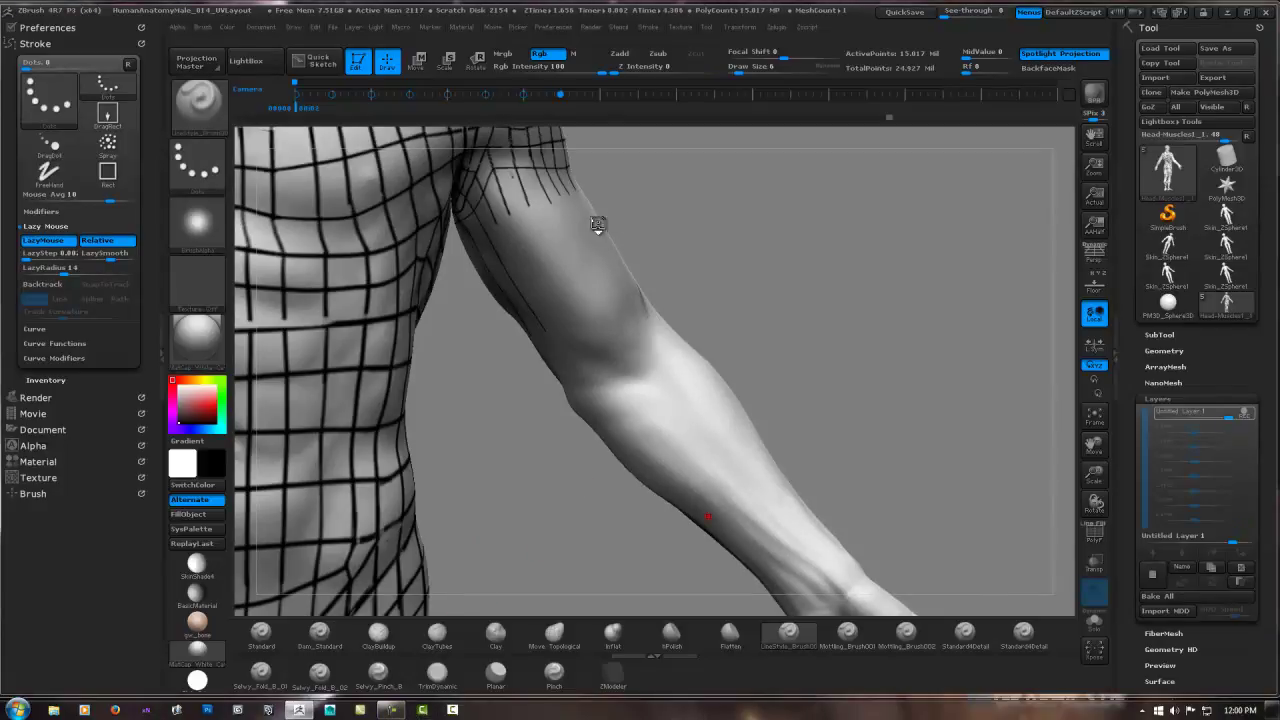
Paint three short horizontal strokes across the upper arm above the elbow.
right_drag(594, 223, 487, 231)
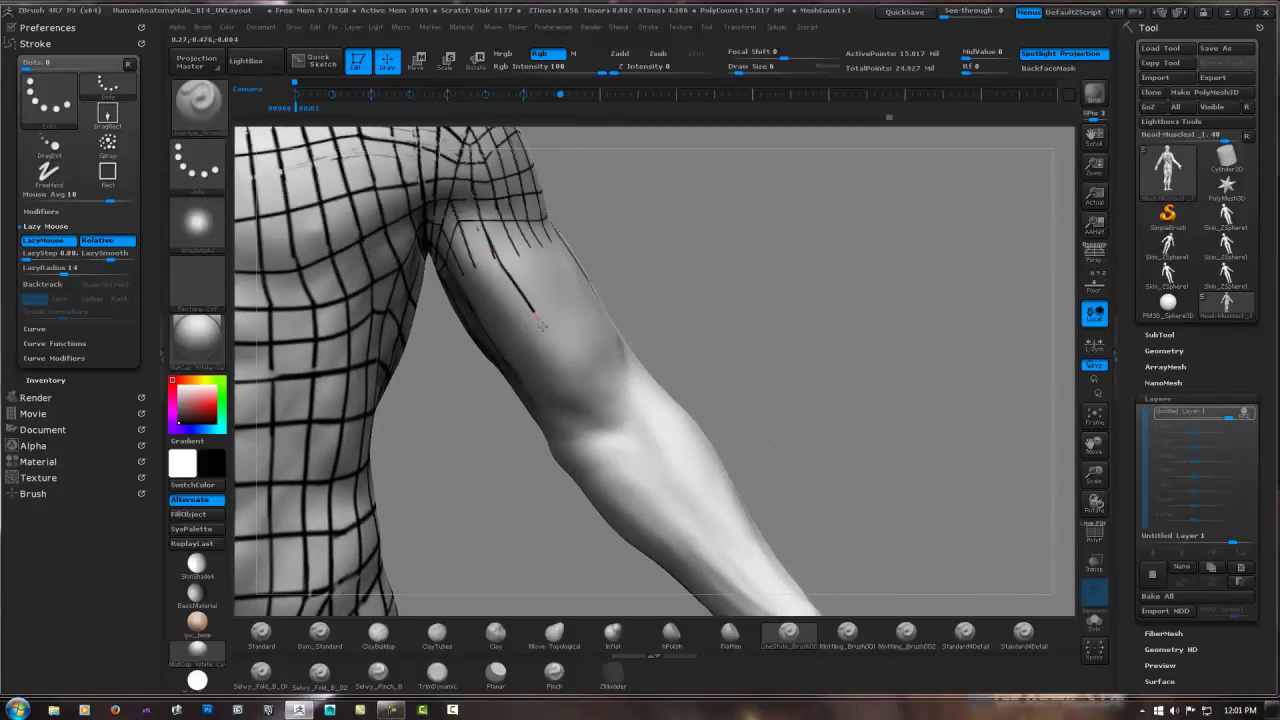
mouse_move(508, 247)
right_down()
mouse_move(634, 202)
mouse_move(558, 370)
mouse_move(581, 314)
right_up()
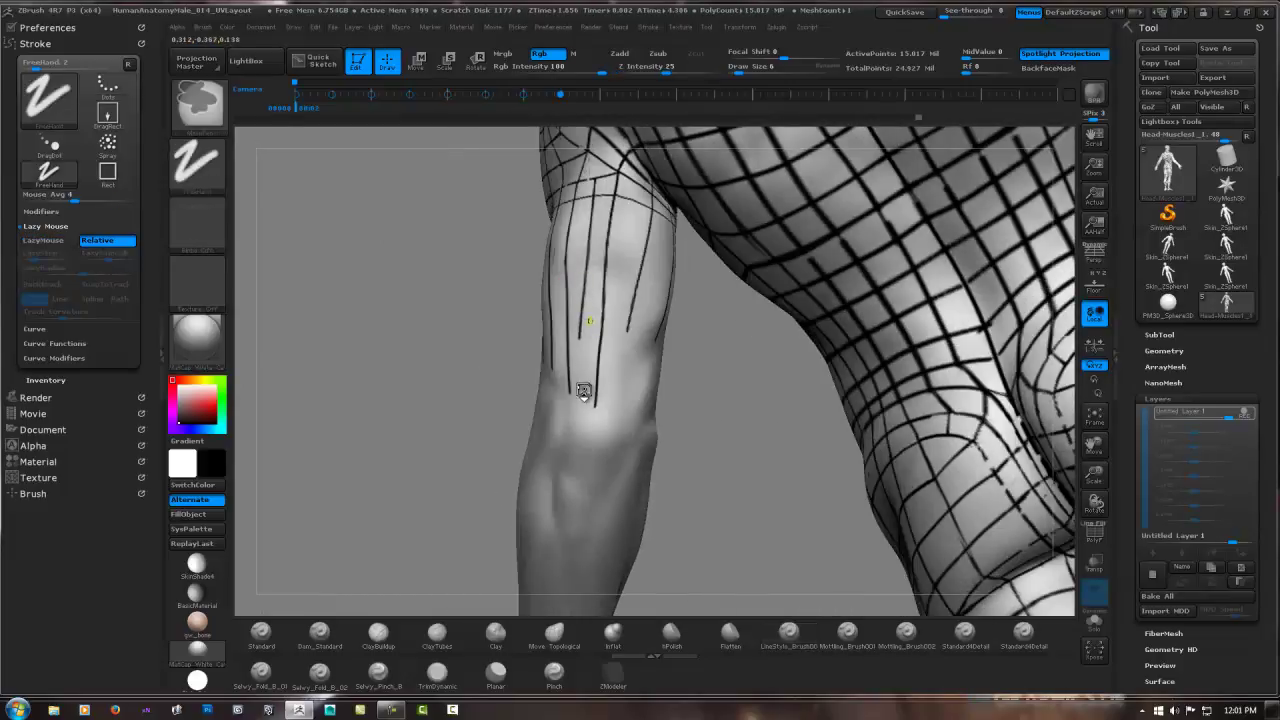
mouse_move(584, 359)
right_down()
mouse_move(672, 399)
mouse_move(880, 320)
mouse_move(794, 277)
mouse_move(543, 319)
right_up()
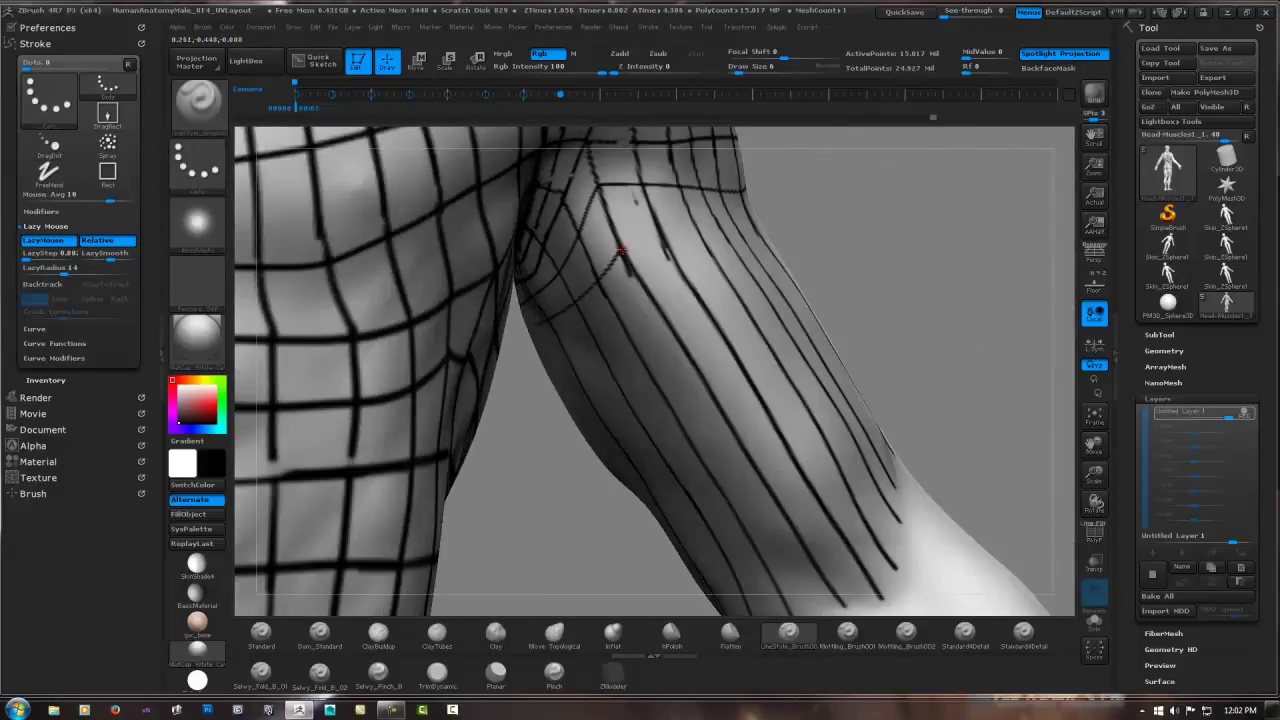
mouse_move(621, 250)
right_down()
mouse_move(820, 203)
mouse_move(540, 330)
mouse_move(651, 310)
mouse_move(767, 323)
mouse_move(463, 294)
mouse_move(560, 274)
mouse_move(293, 382)
right_up()
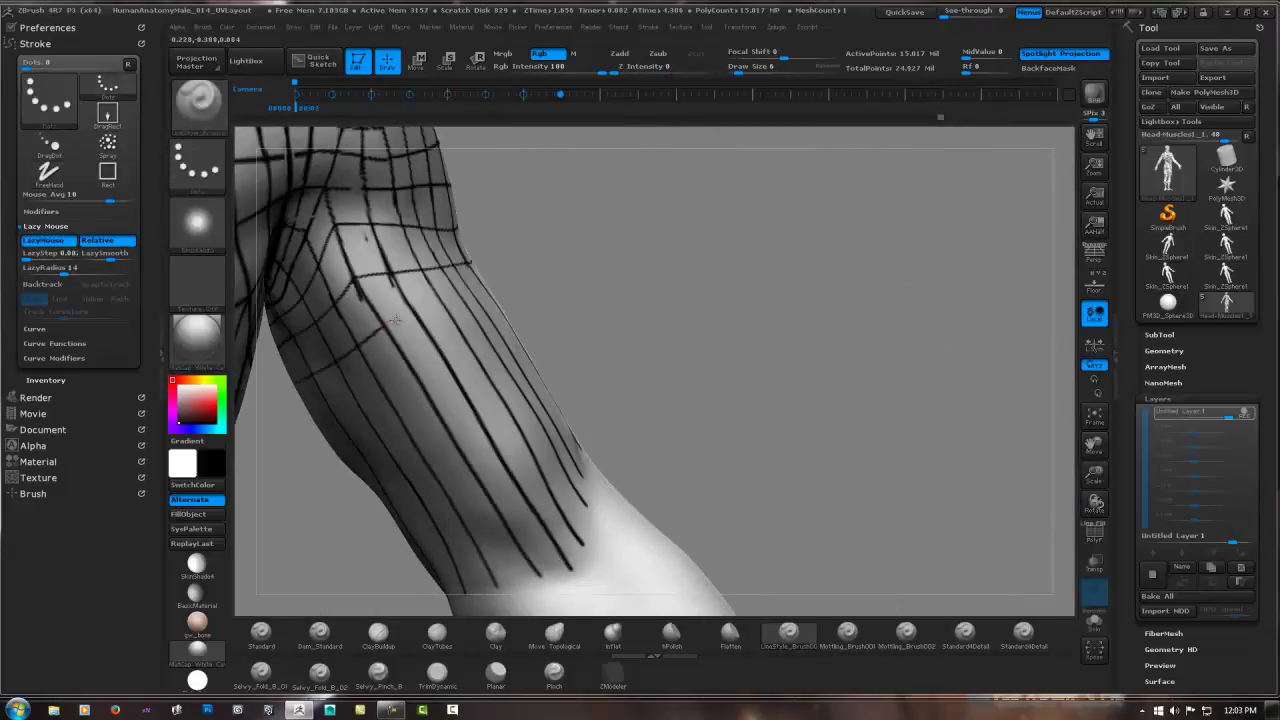
mouse_move(395, 320)
right_down()
mouse_move(486, 200)
mouse_move(623, 286)
mouse_move(603, 310)
right_up()
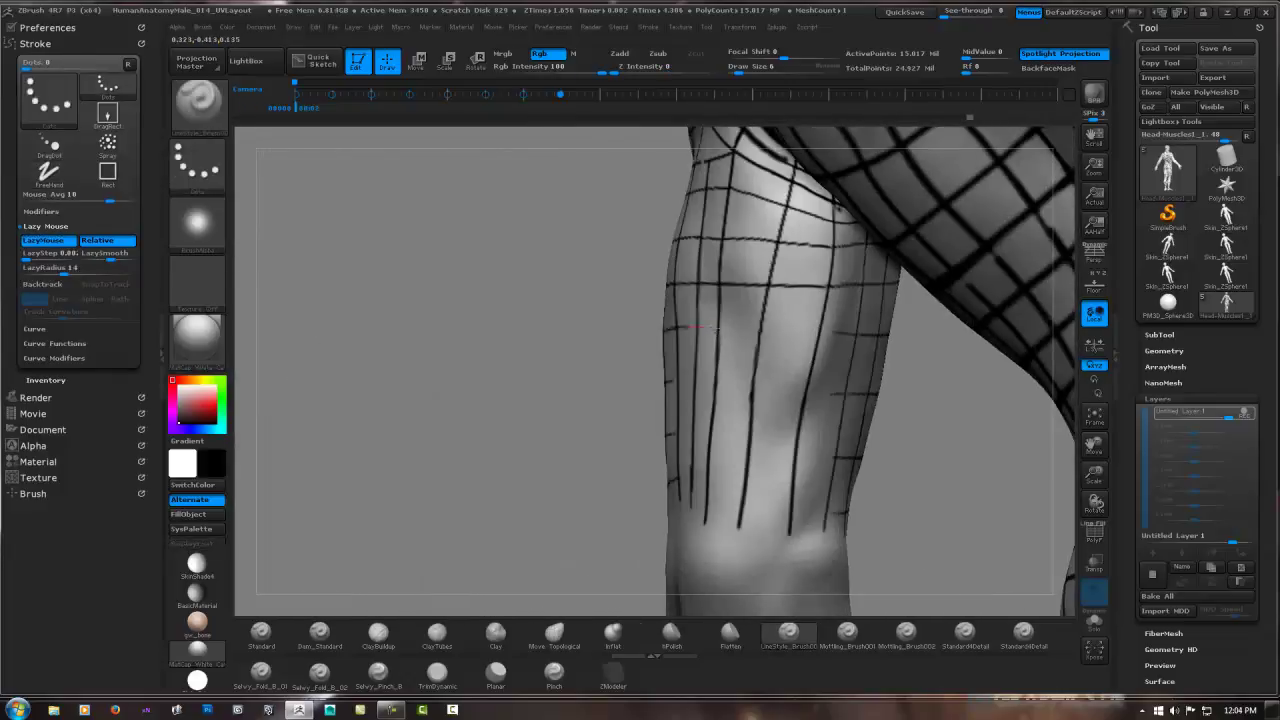
drag(688, 330, 836, 338)
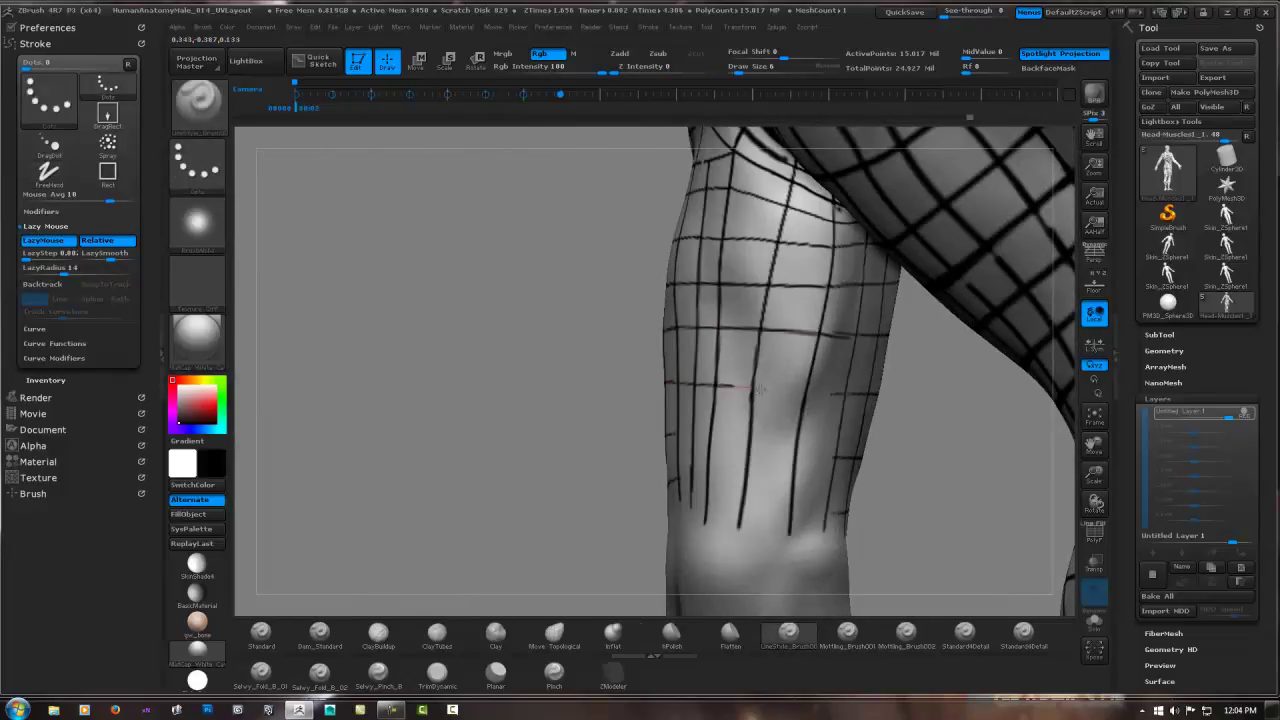
drag(664, 436, 800, 456)
drag(680, 484, 820, 508)
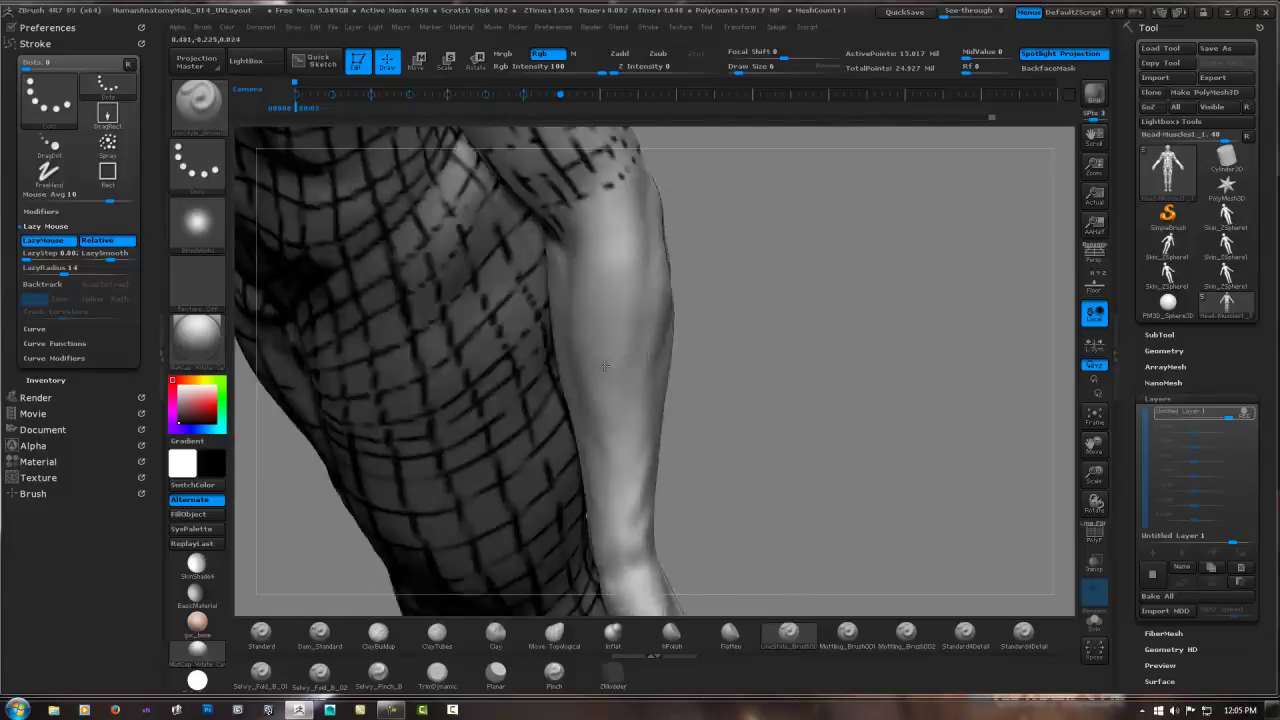
Paint long parallel dark lines down the forearm toward the wrist, undoing one stray stroke.
drag(552, 135, 578, 596)
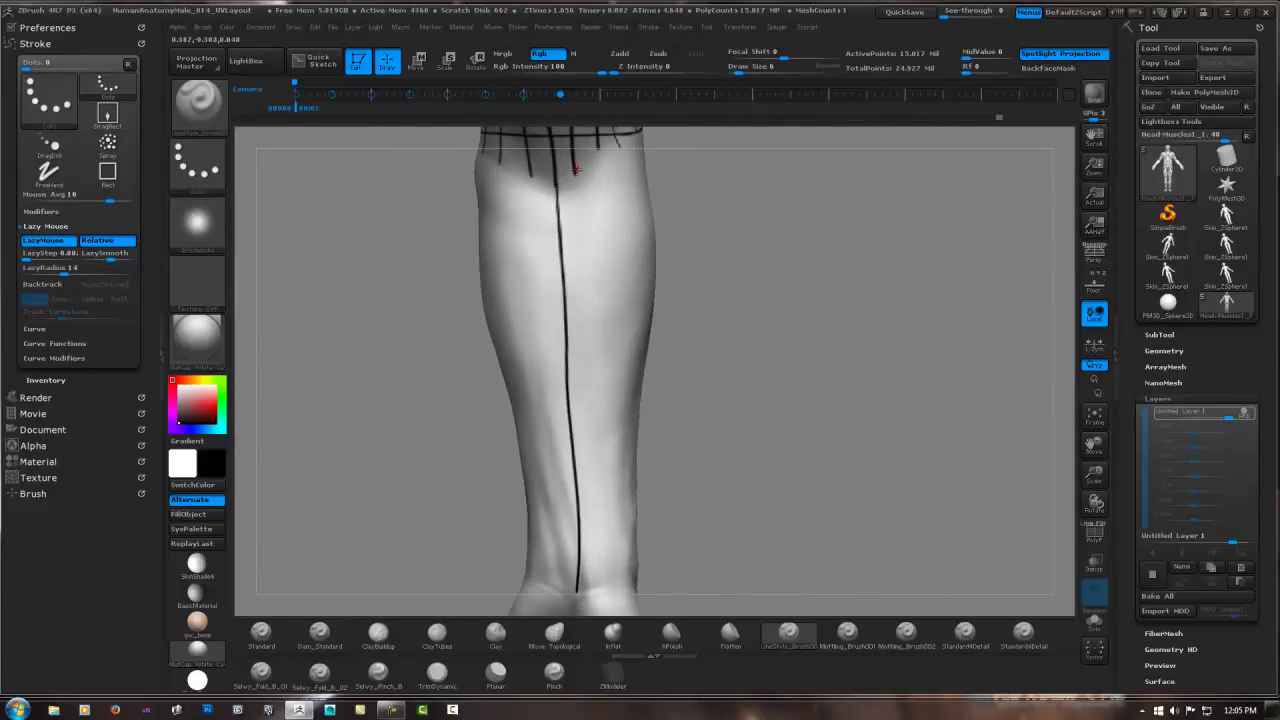
drag(578, 170, 598, 484)
key(ctrl+z)
drag(593, 556, 593, 588)
drag(530, 179, 570, 566)
drag(578, 176, 593, 552)
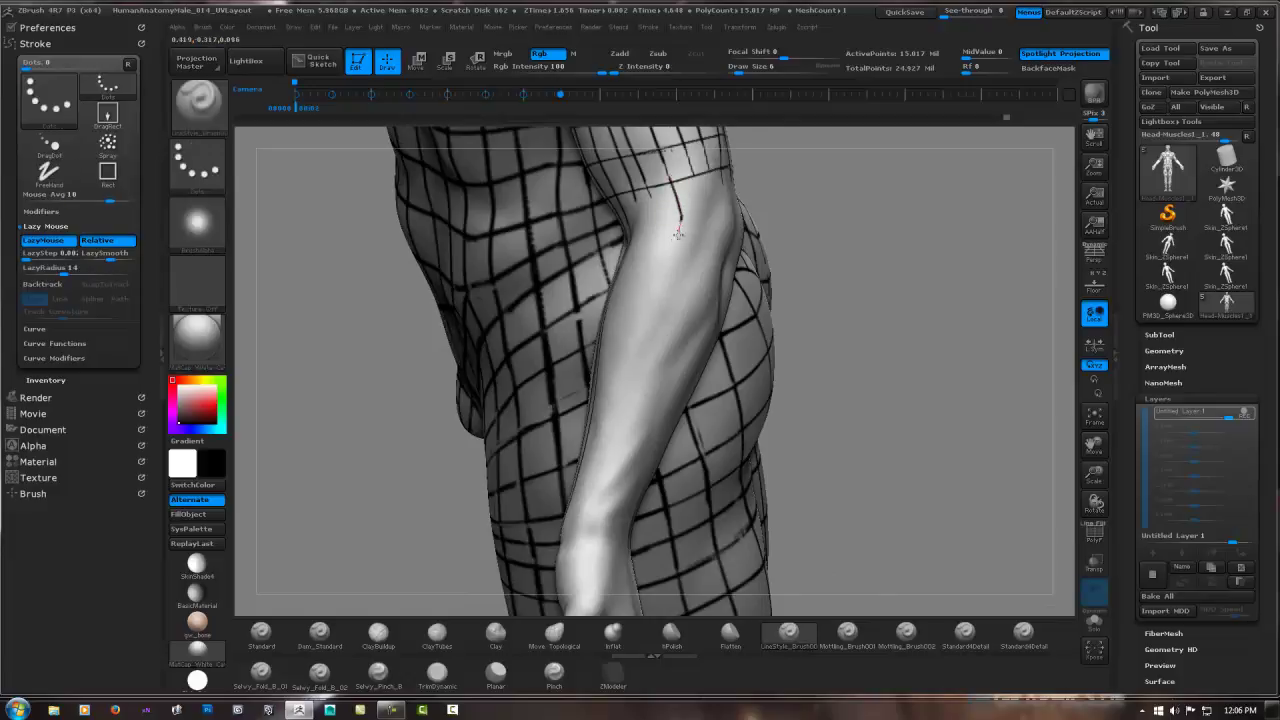
drag(677, 233, 596, 535)
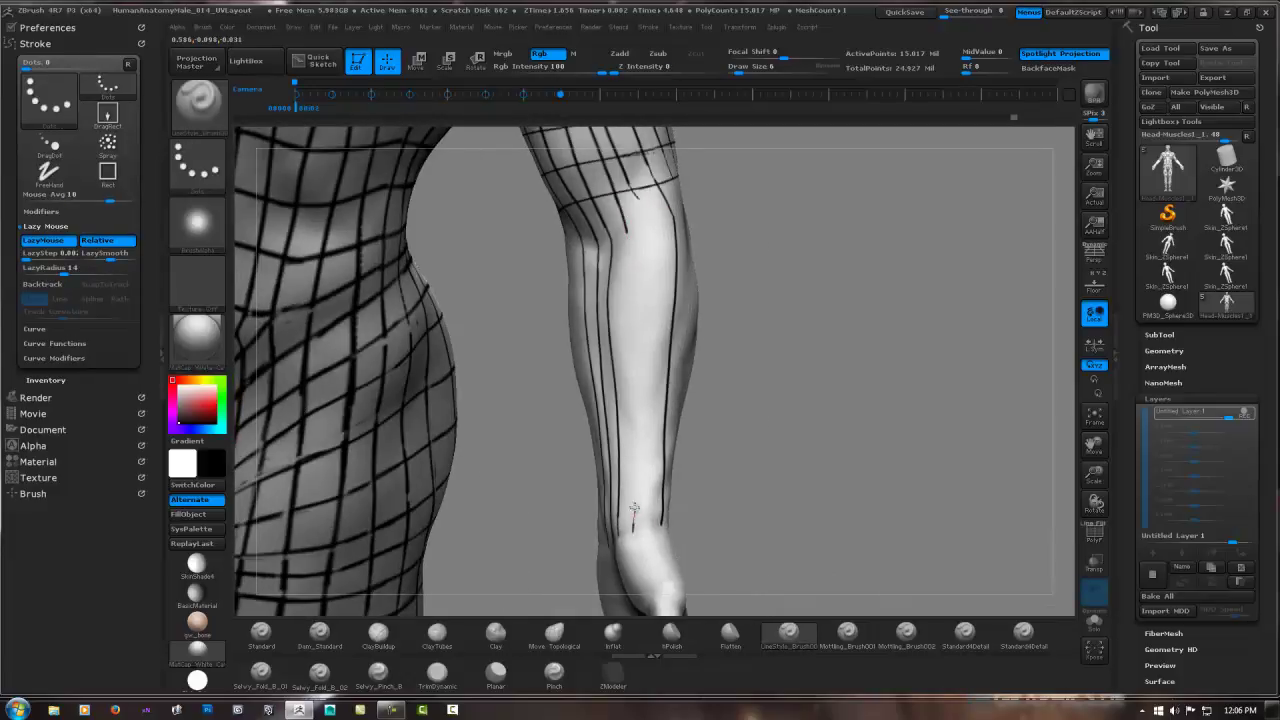
drag(631, 242, 632, 504)
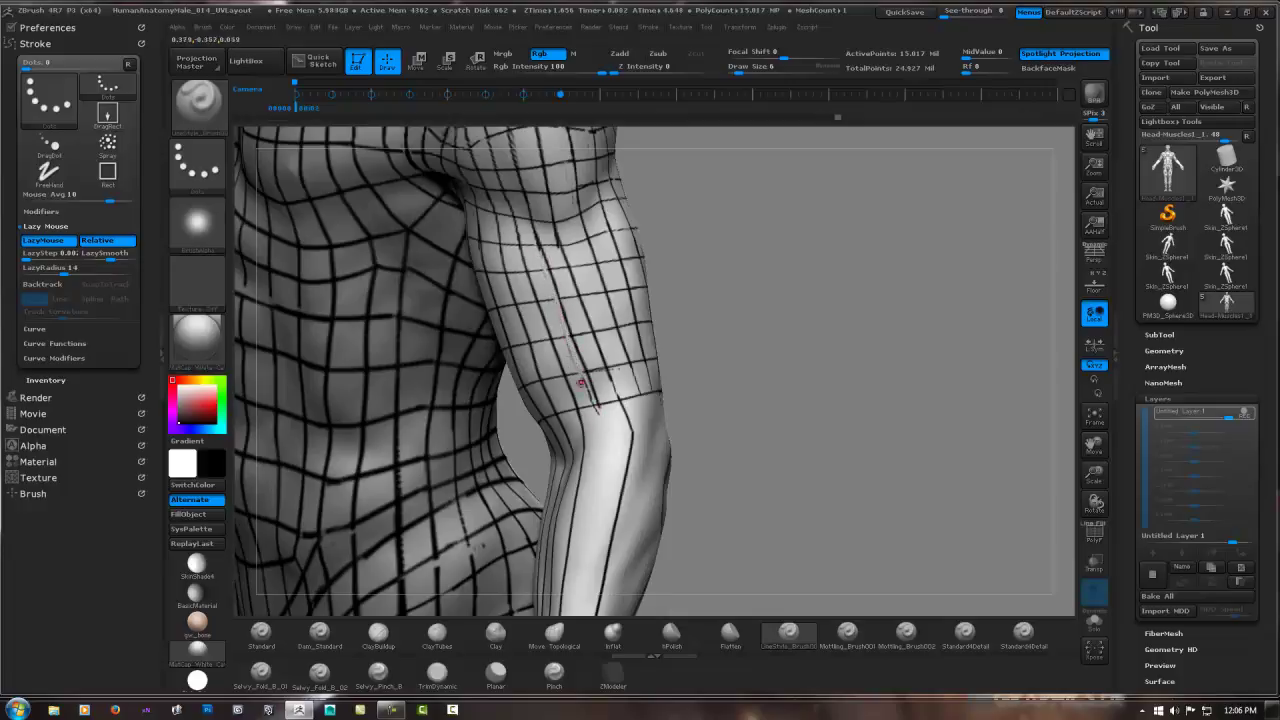
drag(625, 225, 592, 548)
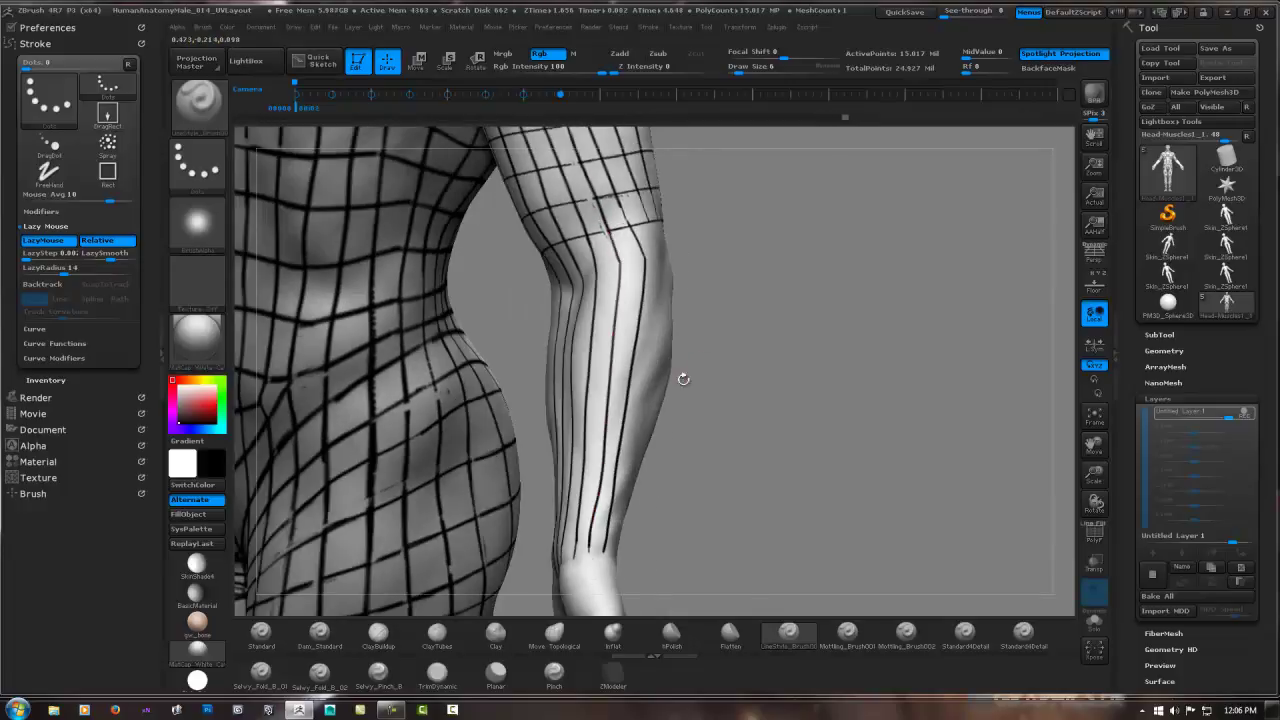
Add crosswise dark lines around the limb below the elbow, keeping the line-painting brush active.
drag(683, 379, 660, 309)
drag(440, 346, 563, 337)
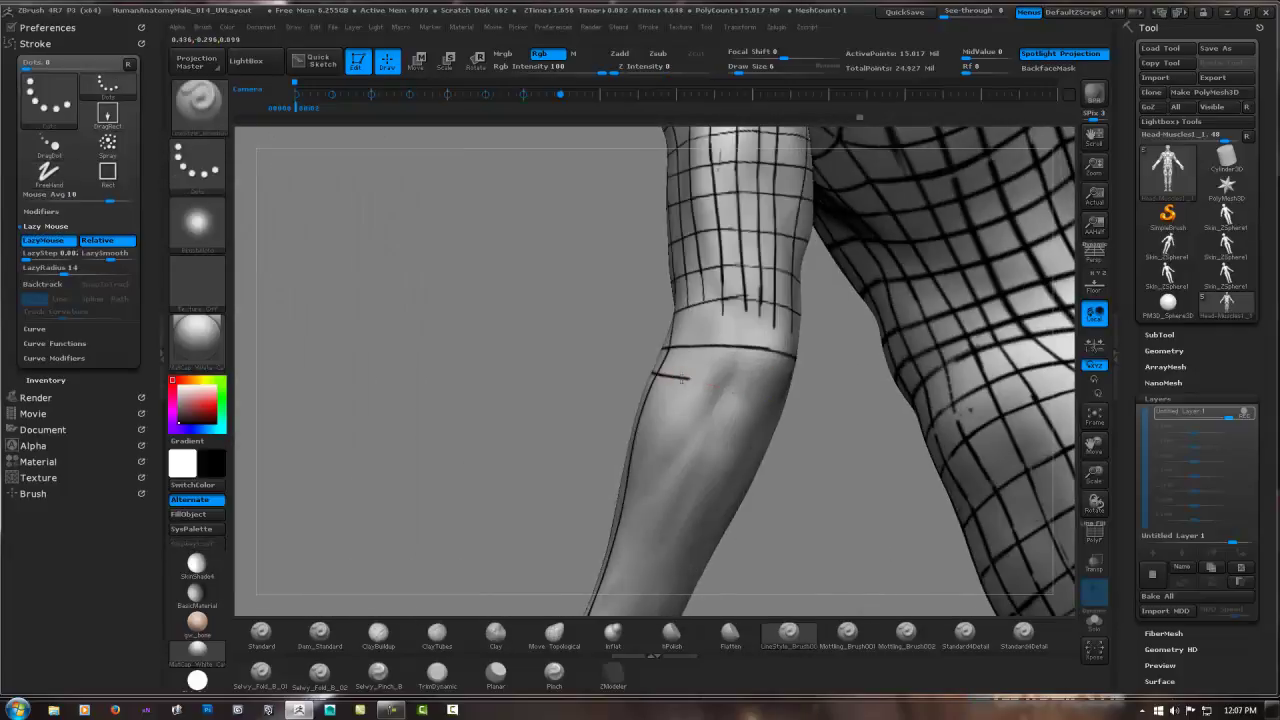
drag(702, 380, 757, 398)
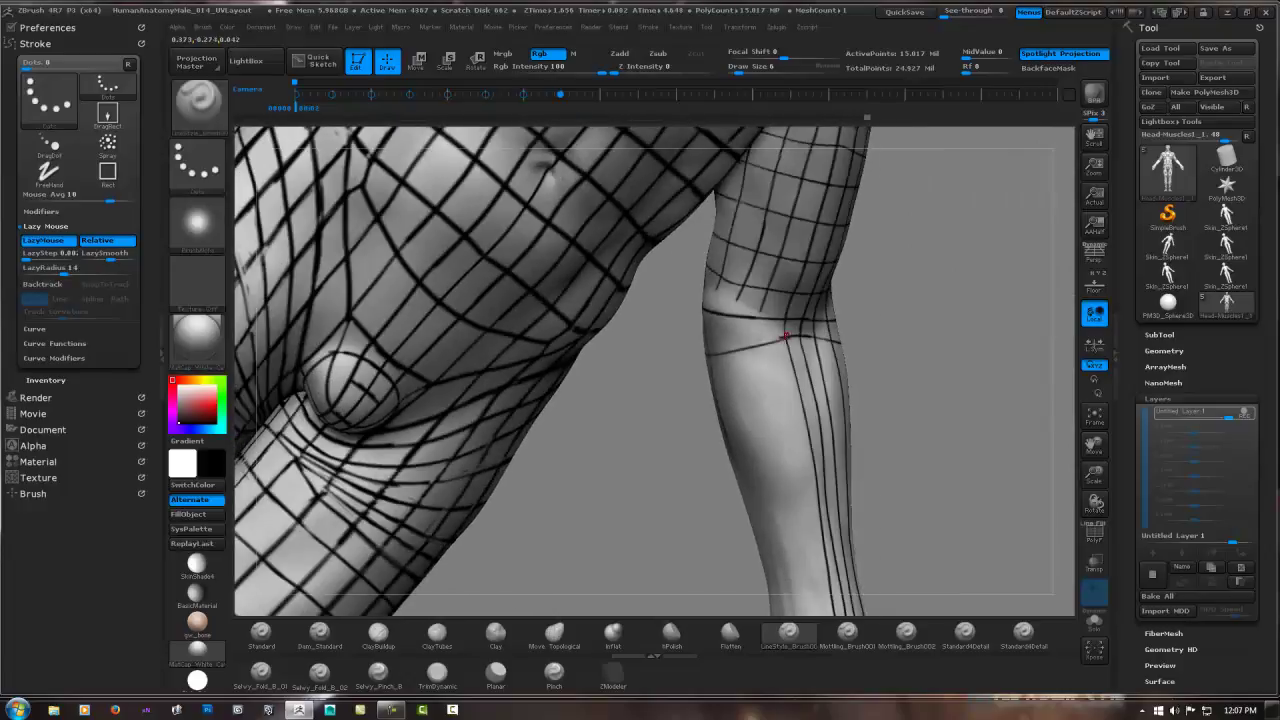
mouse_move(786, 336)
mouse_down()
mouse_move(665, 355)
mouse_move(755, 234)
mouse_move(660, 588)
mouse_move(762, 198)
mouse_up()
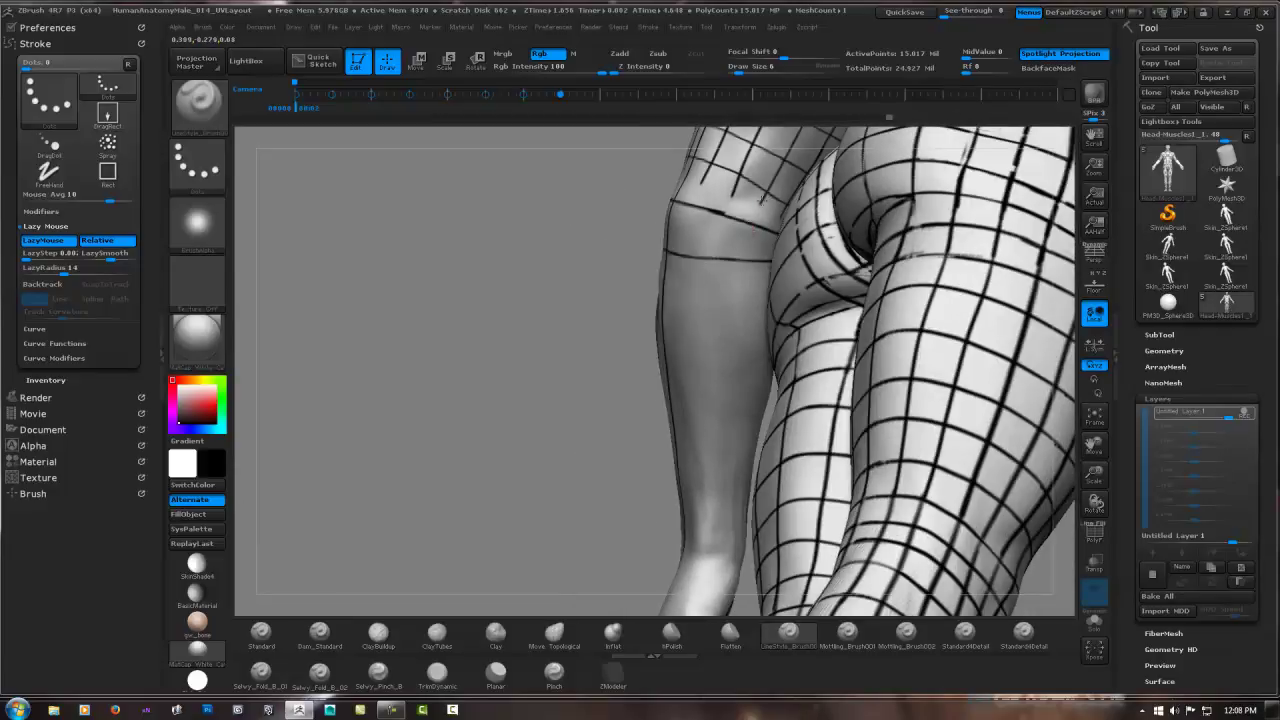
drag(736, 375, 736, 490)
mouse_move(651, 306)
mouse_down()
mouse_move(667, 325)
mouse_move(737, 277)
mouse_move(512, 299)
mouse_move(534, 248)
mouse_up()
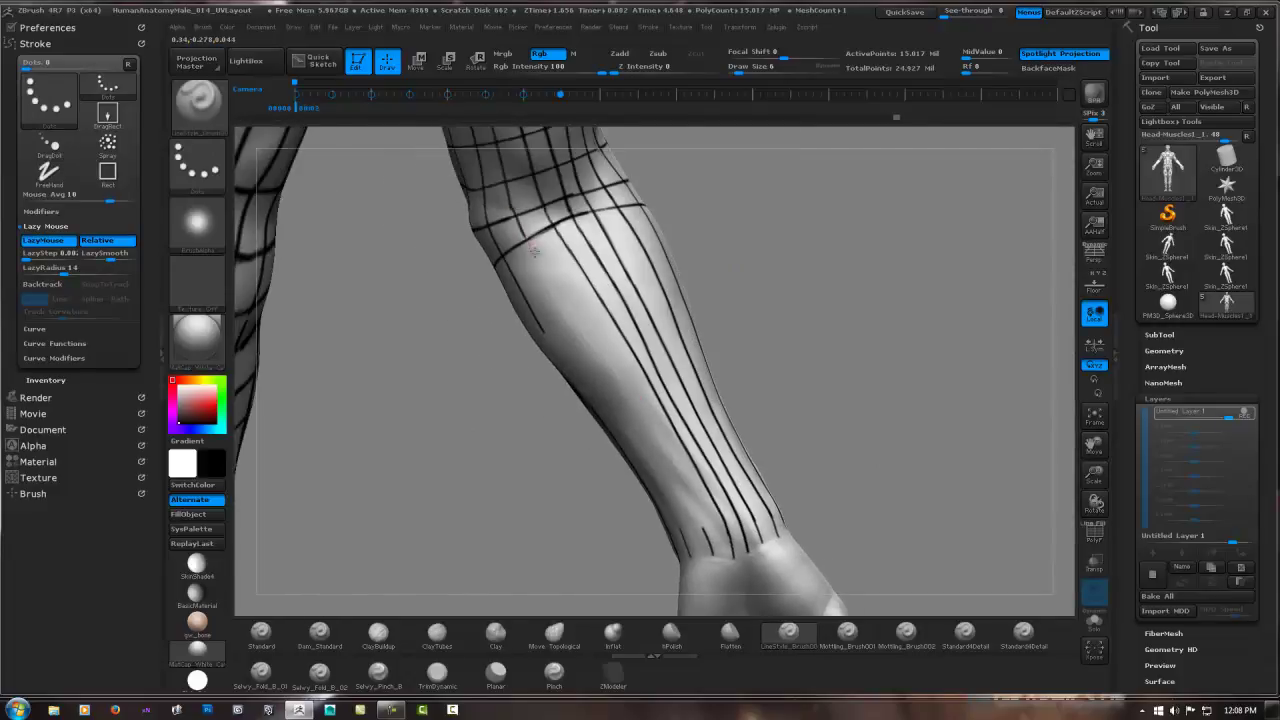
key(1)
key(2)
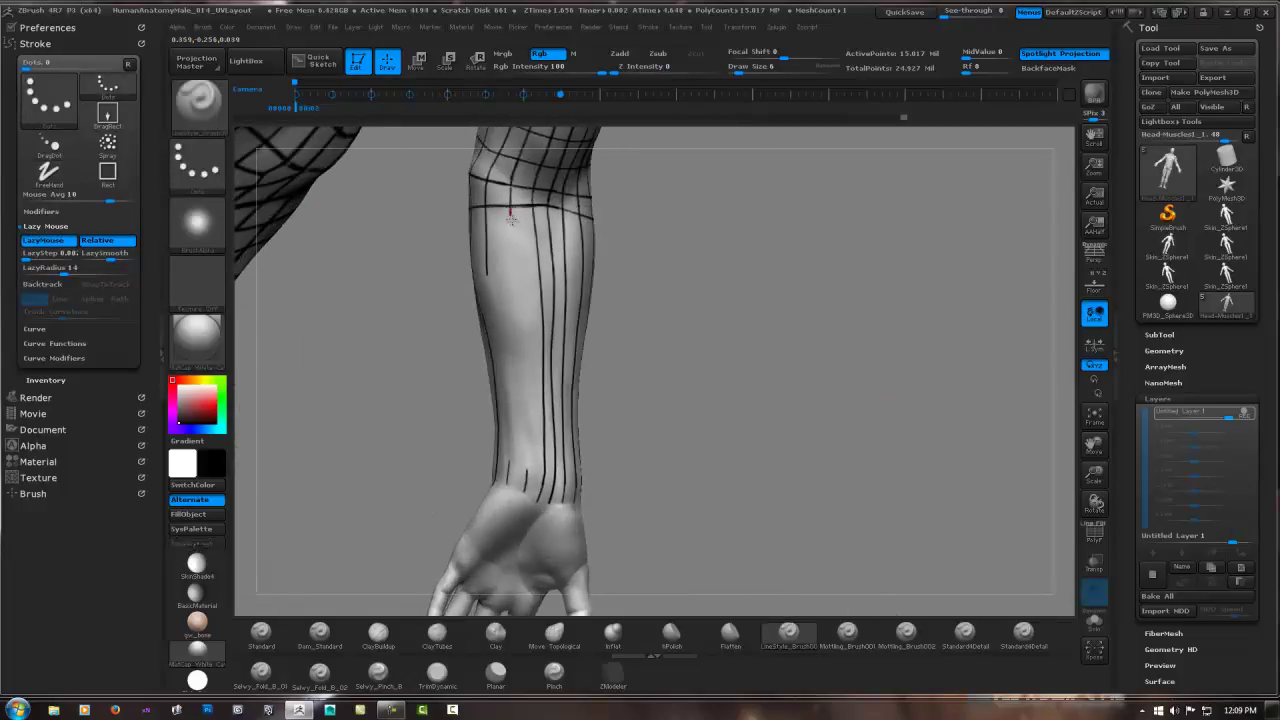
Draw another dark line down the forearm, then orbit to a larger angled view of it.
drag(509, 208, 521, 345)
drag(527, 470, 487, 222)
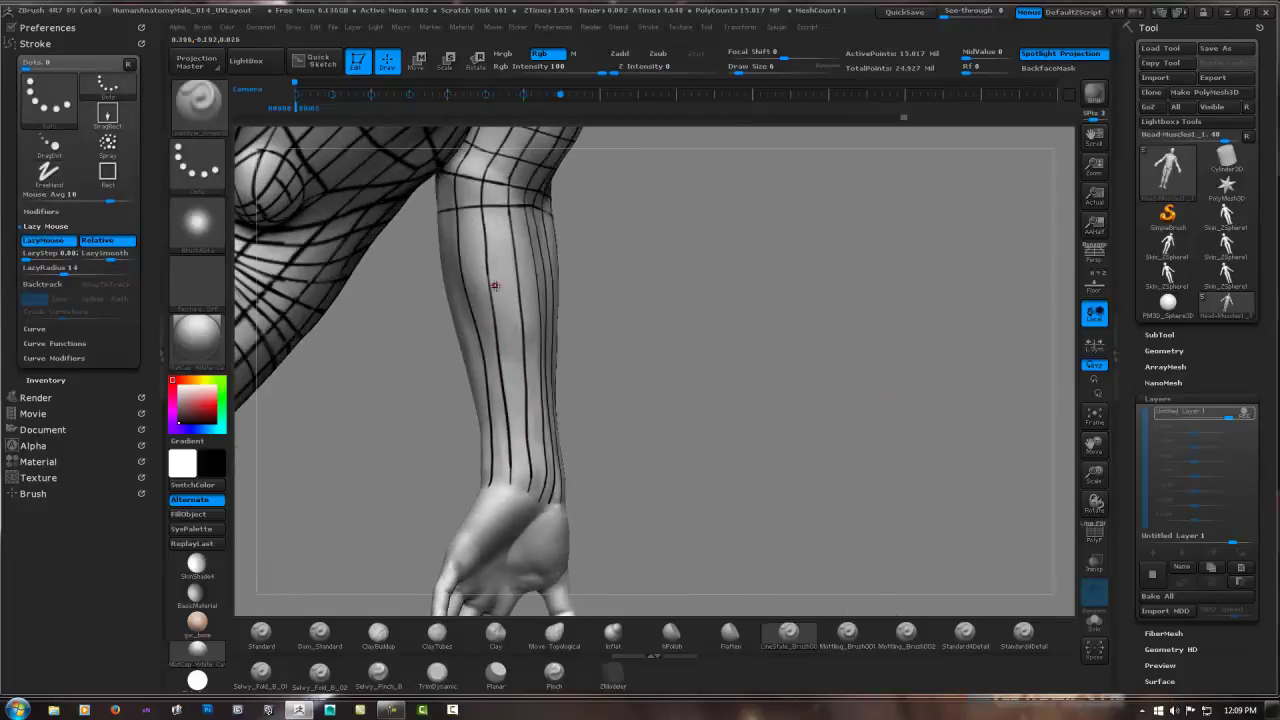
drag(494, 285, 464, 300)
mouse_move(502, 459)
mouse_down()
mouse_move(551, 371)
mouse_move(400, 171)
mouse_move(369, 160)
mouse_move(418, 233)
mouse_up()
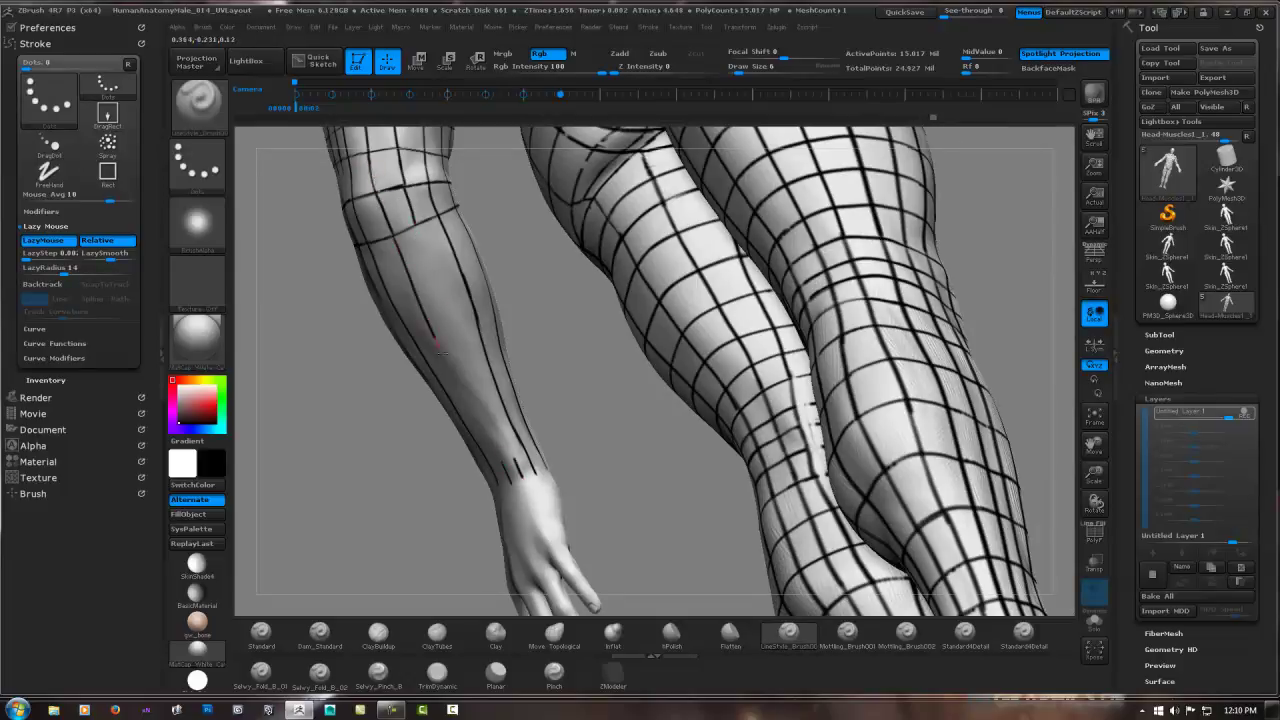
mouse_move(508, 472)
mouse_down()
mouse_move(460, 300)
mouse_move(515, 311)
mouse_move(535, 181)
mouse_move(579, 212)
mouse_up()
mouse_move(582, 462)
mouse_down()
mouse_move(512, 480)
mouse_move(514, 266)
mouse_move(591, 266)
mouse_move(535, 201)
mouse_move(580, 560)
mouse_move(579, 281)
mouse_move(557, 220)
mouse_up()
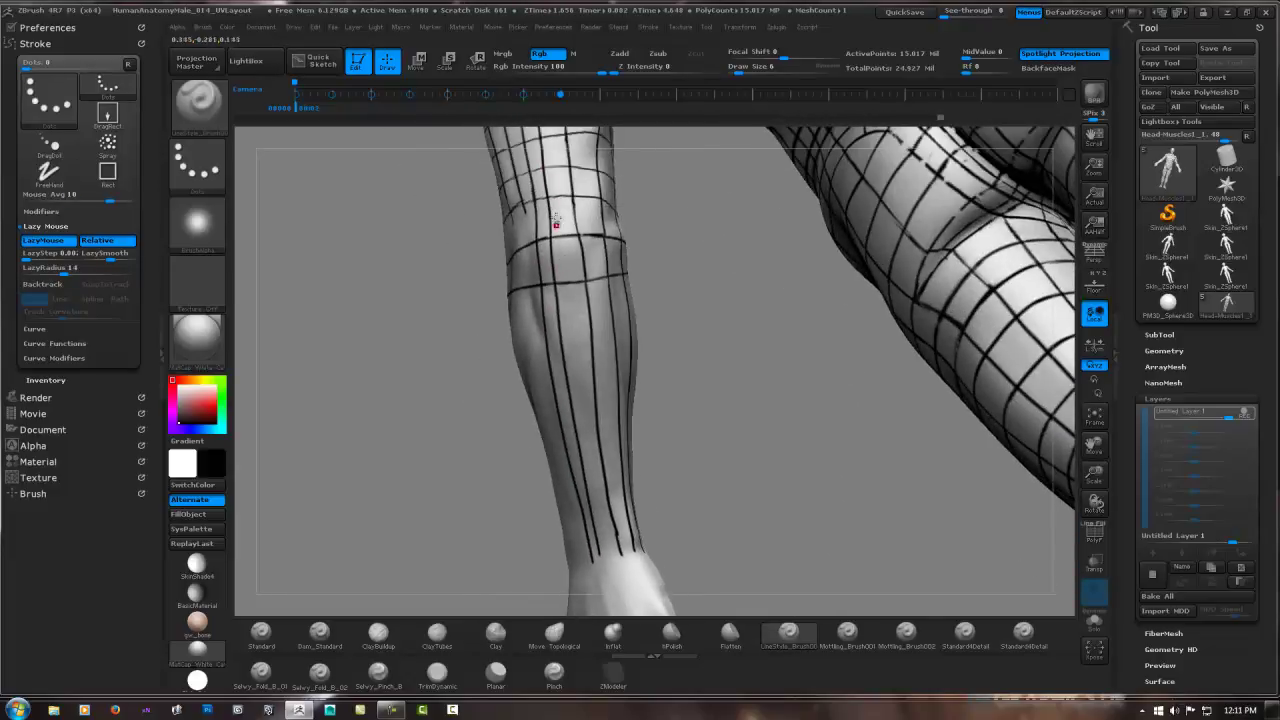
Draw a curved dark line down the forearm to the wrist, then orbit back toward the forearm.
drag(542, 155, 605, 565)
drag(546, 199, 555, 312)
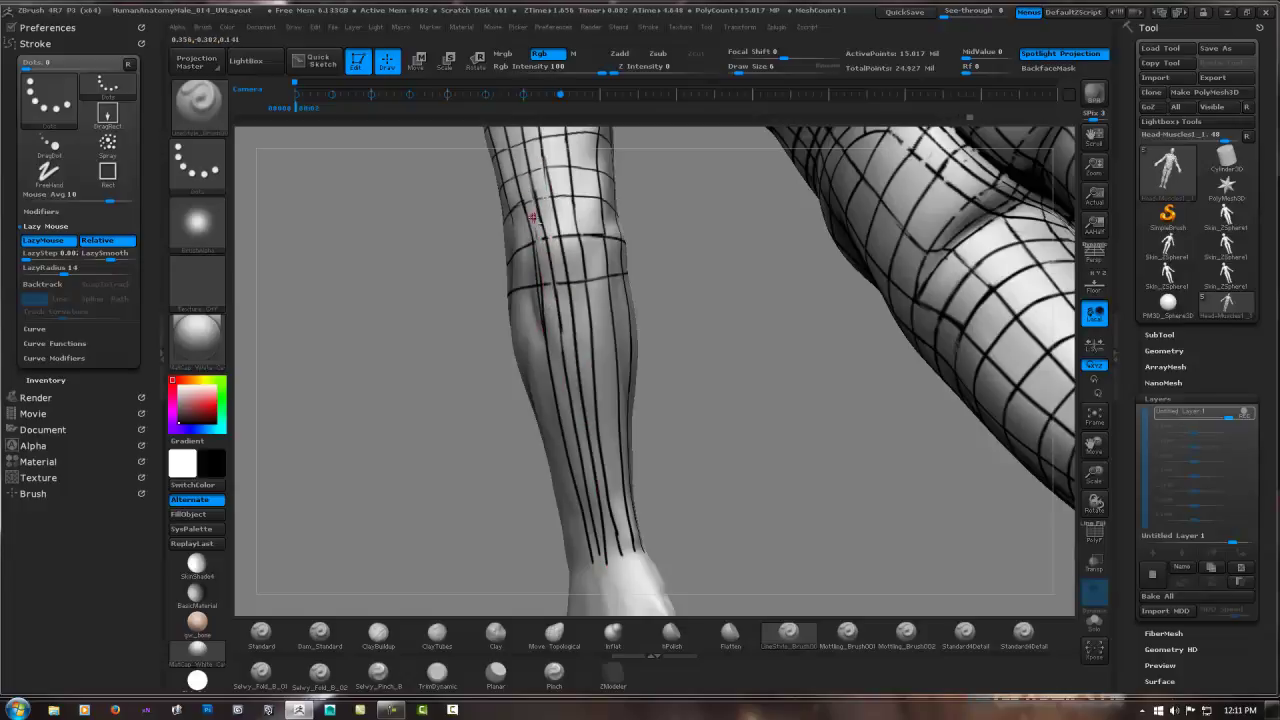
mouse_move(542, 300)
mouse_down()
mouse_move(500, 230)
mouse_move(513, 488)
mouse_move(530, 528)
mouse_move(485, 218)
mouse_up()
drag(513, 486, 505, 205)
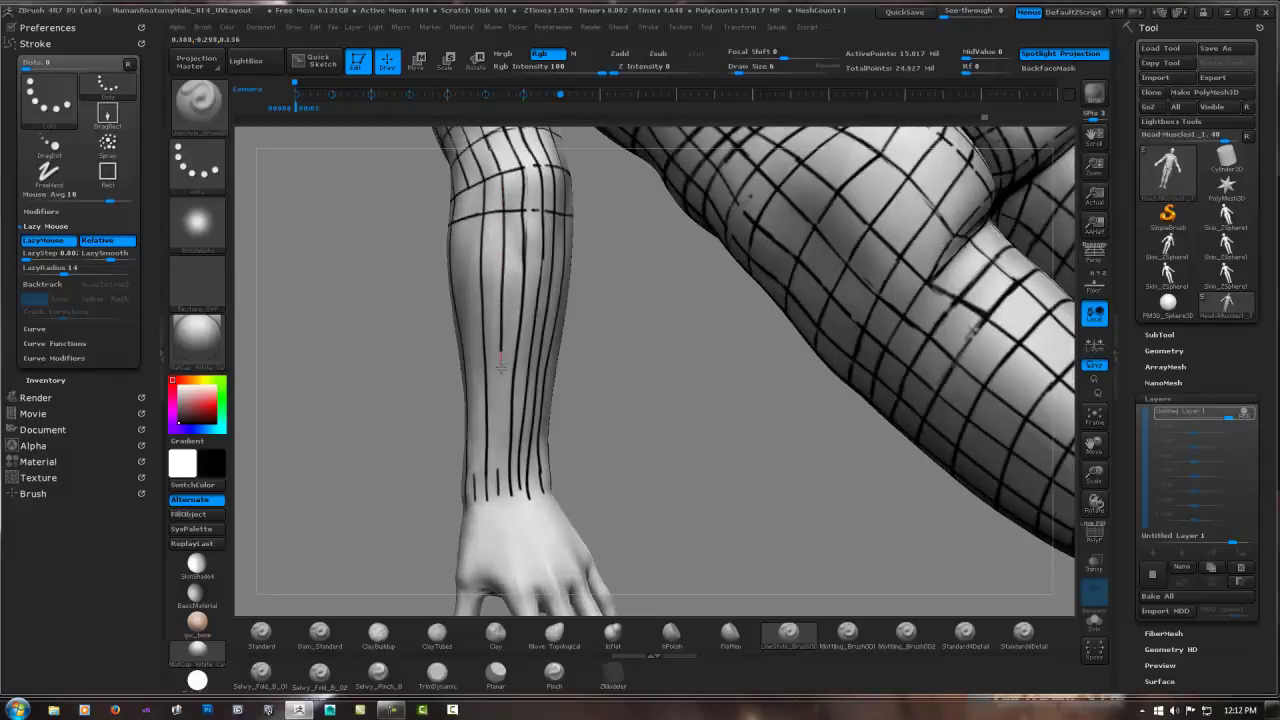
drag(486, 372, 480, 190)
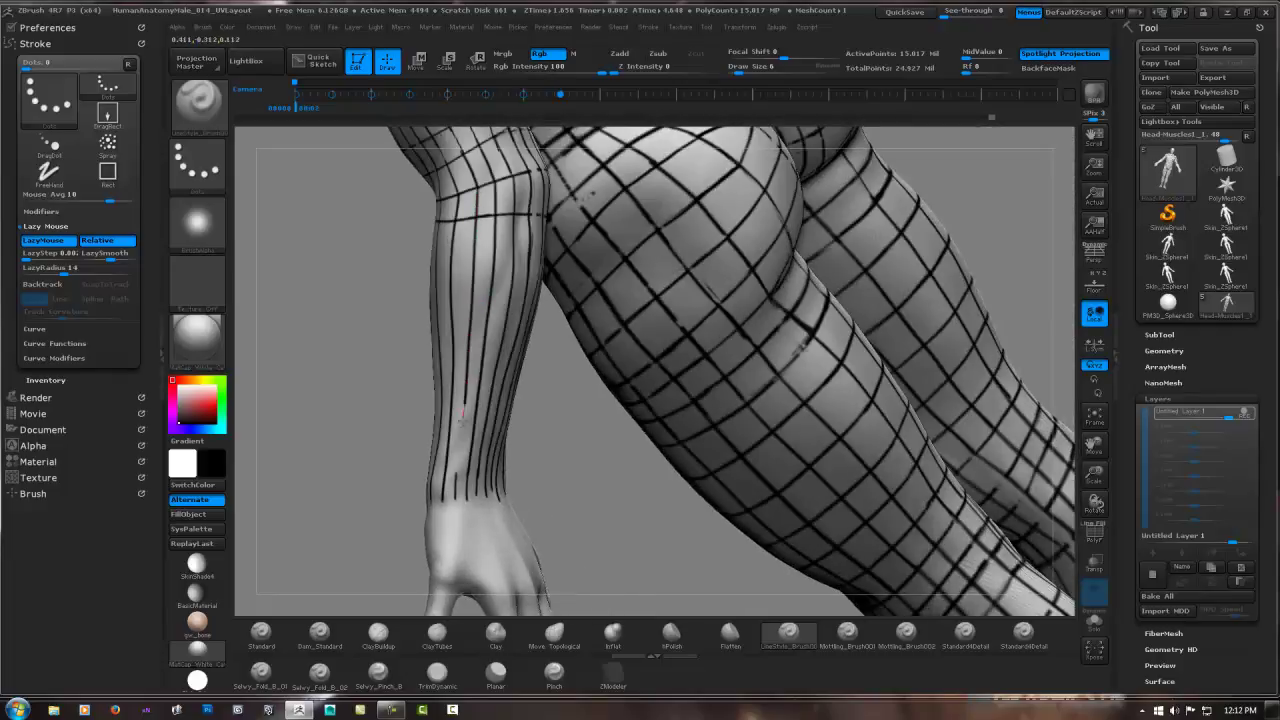
mouse_move(560, 423)
mouse_down()
mouse_move(684, 322)
mouse_move(733, 257)
mouse_move(737, 274)
mouse_move(626, 268)
mouse_up()
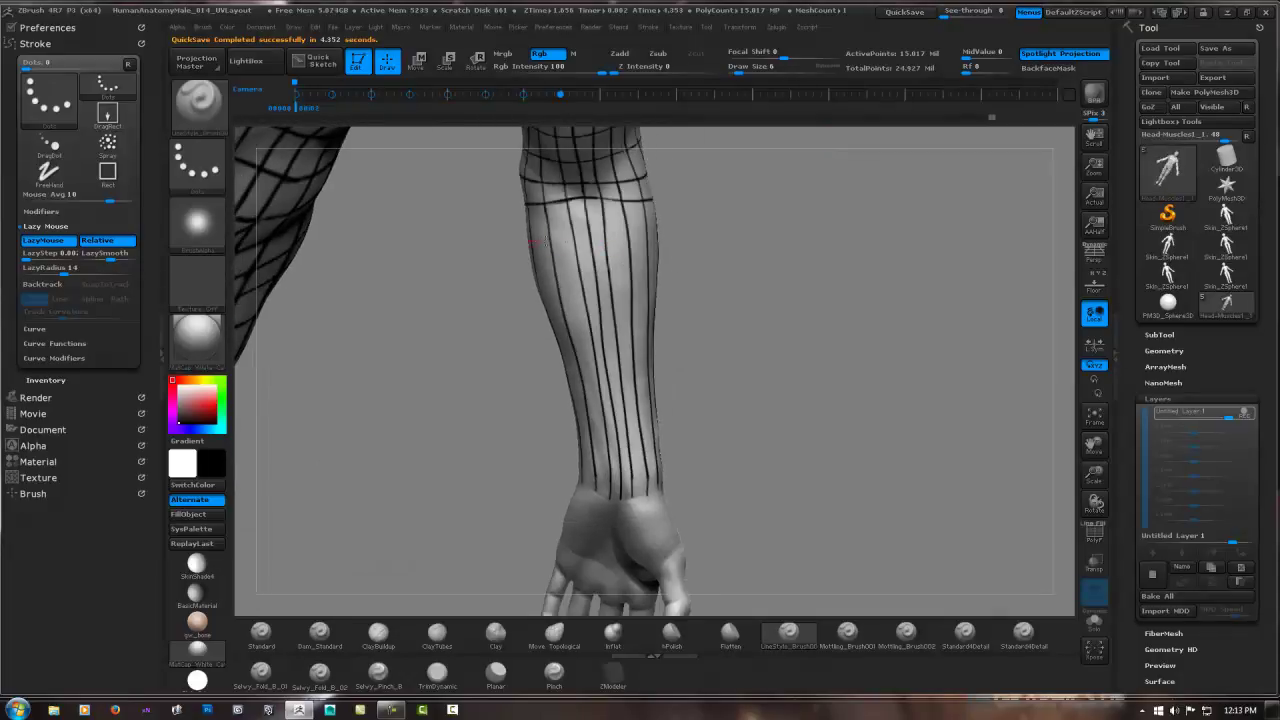
Draw crosswise dark lines across the forearm and wrist, then orbit to face the forearm and hand.
drag(556, 333, 660, 321)
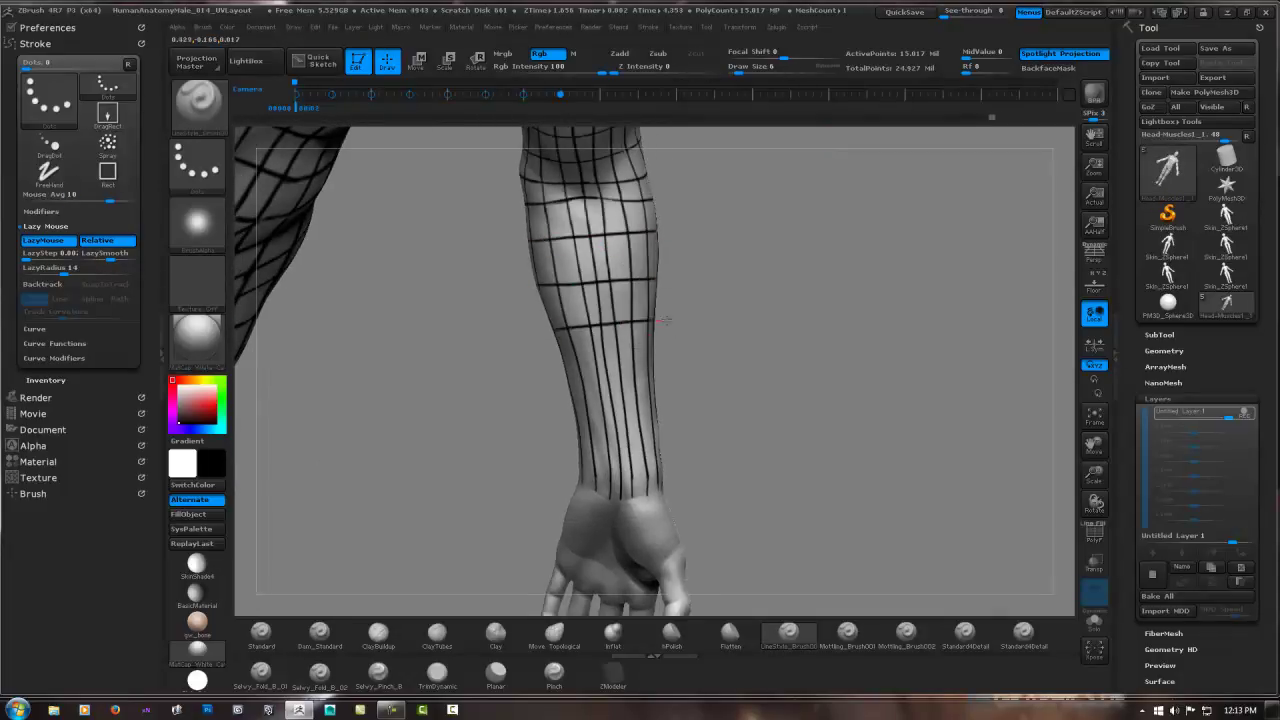
mouse_move(596, 485)
mouse_down()
mouse_move(678, 486)
mouse_move(452, 326)
mouse_up()
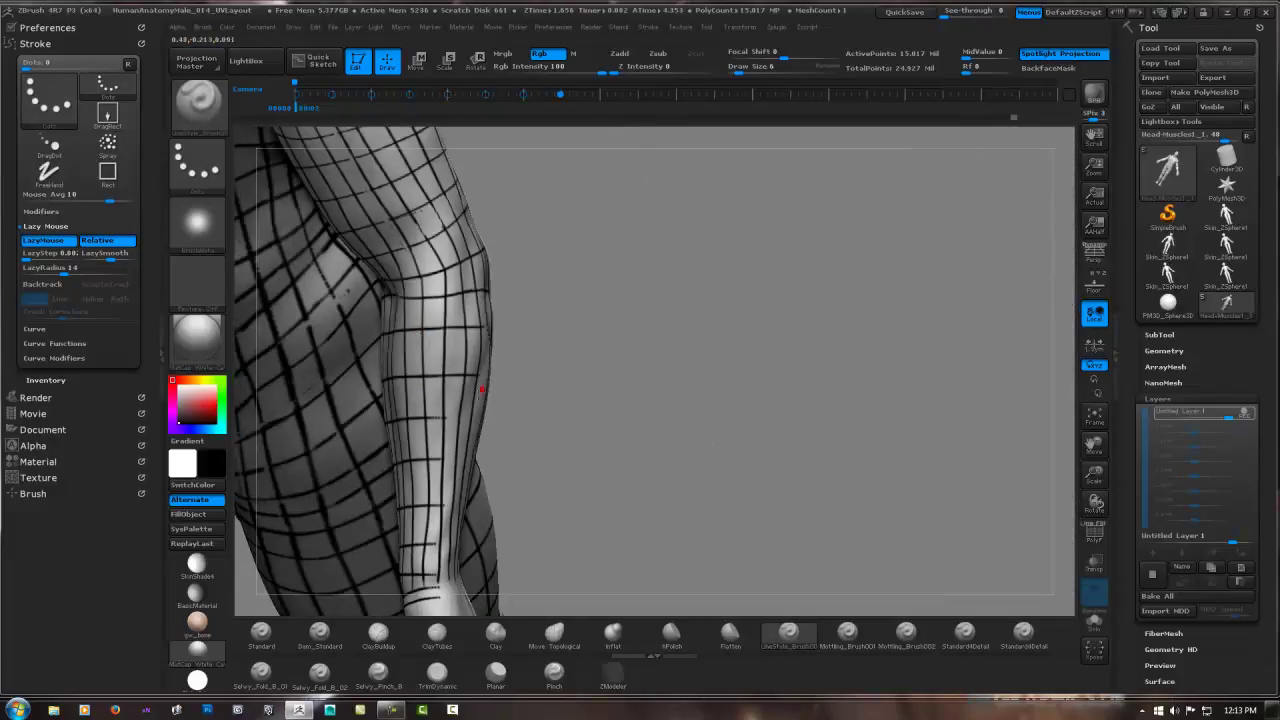
right_drag(457, 460, 590, 432)
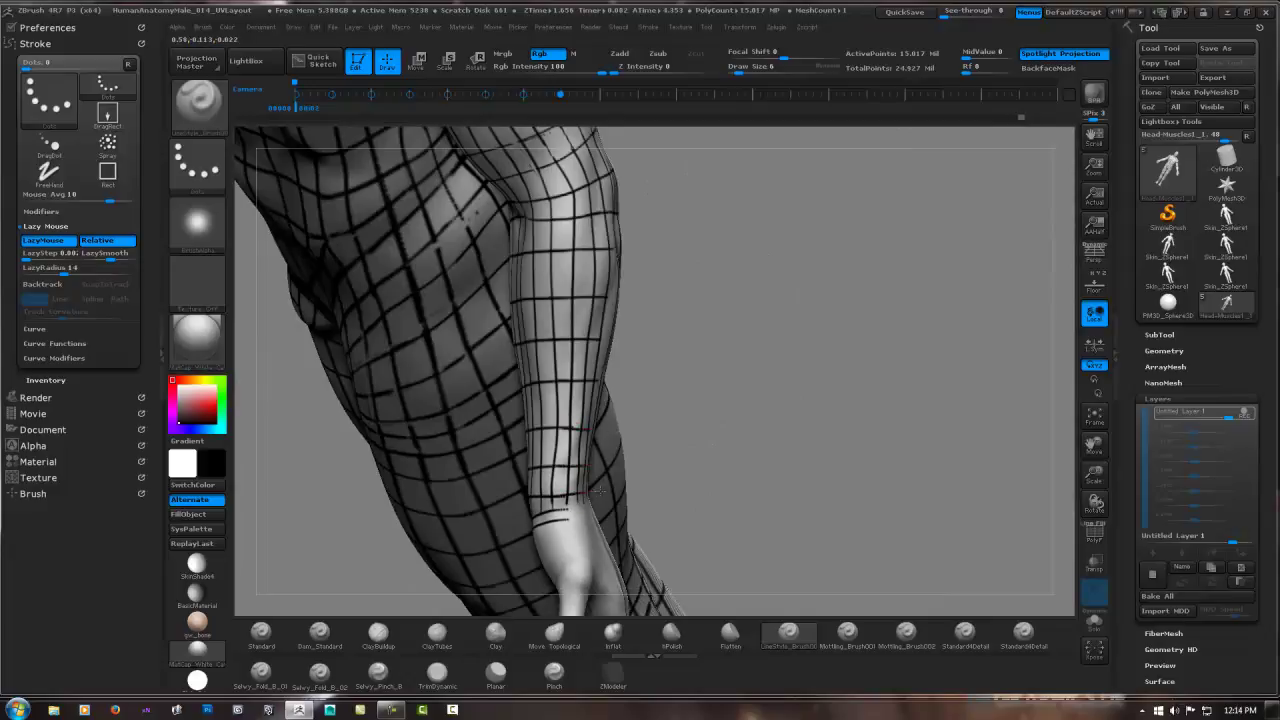
right_drag(570, 515, 645, 233)
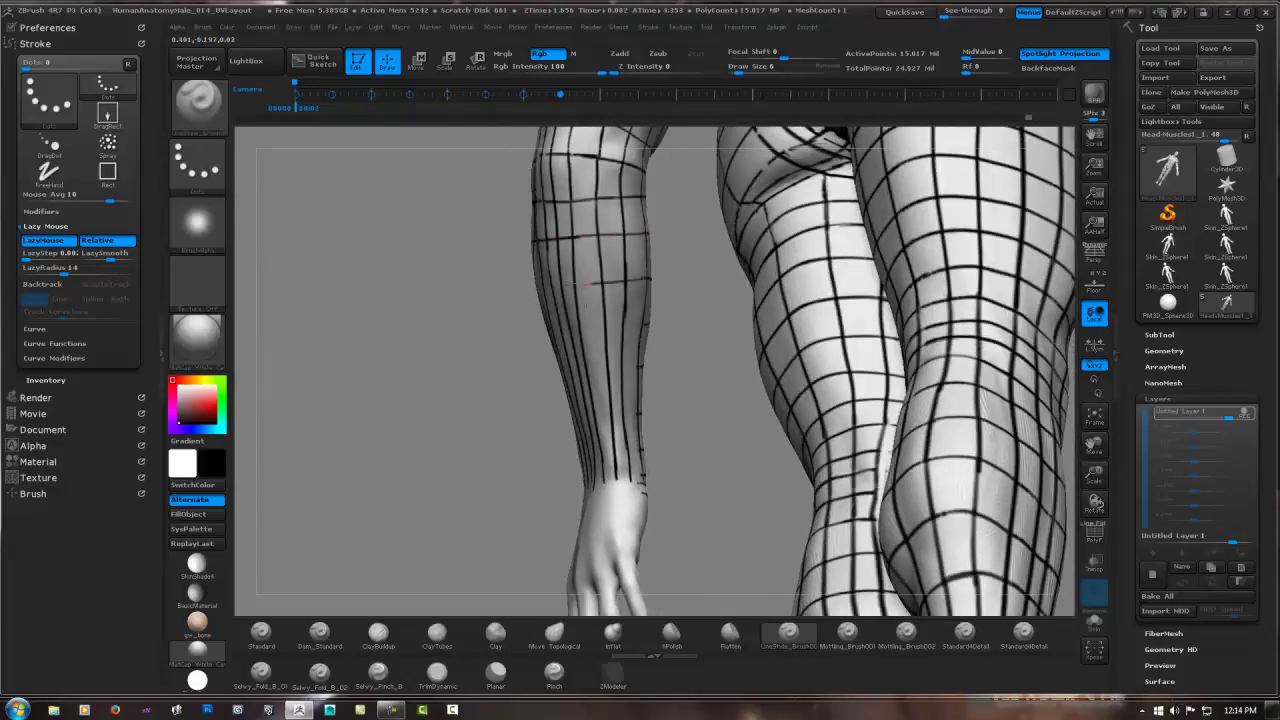
right_drag(640, 280, 537, 289)
right_drag(505, 335, 576, 328)
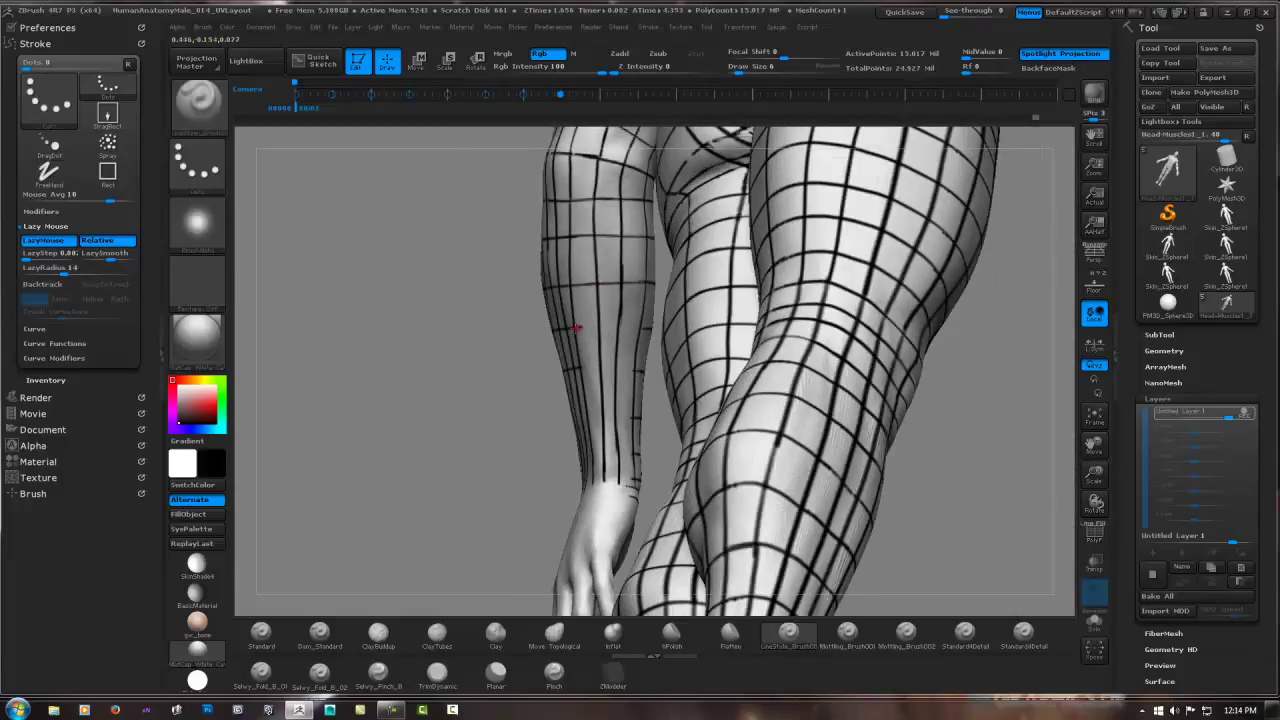
mouse_move(617, 367)
right_down()
mouse_move(622, 347)
mouse_move(577, 366)
right_up()
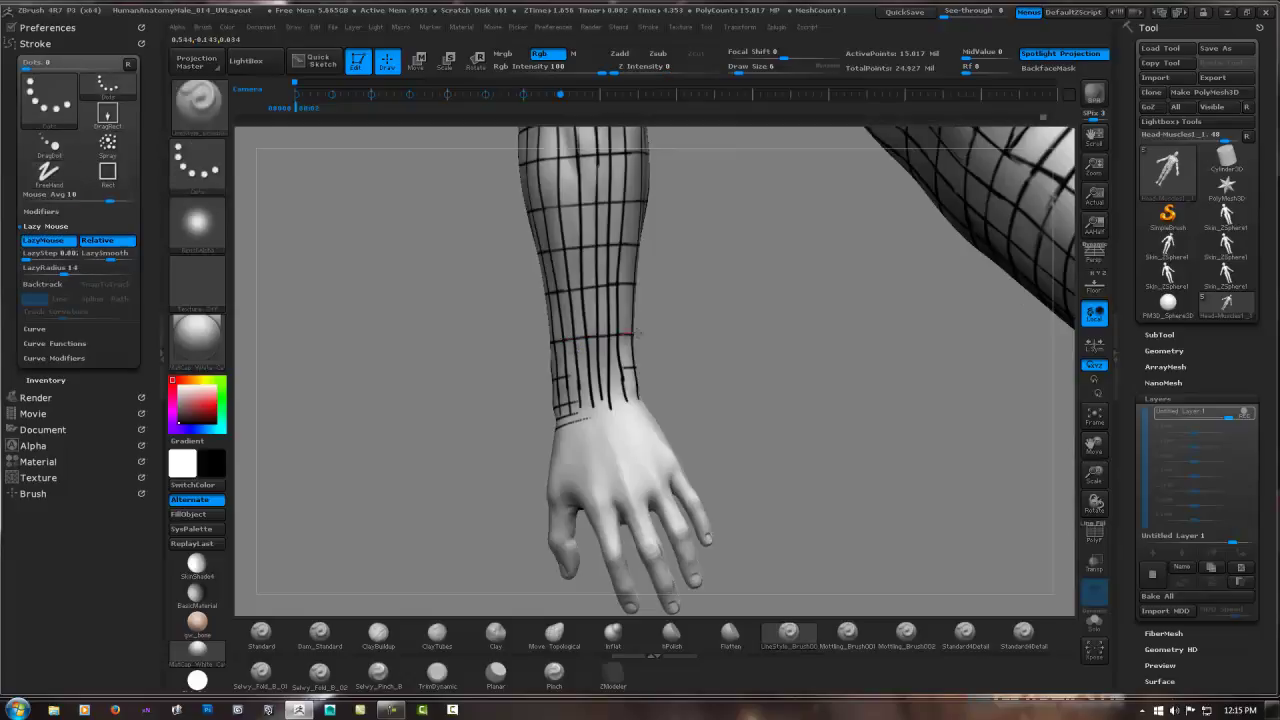
mouse_move(628, 333)
right_down()
mouse_move(600, 342)
mouse_move(680, 290)
right_up()
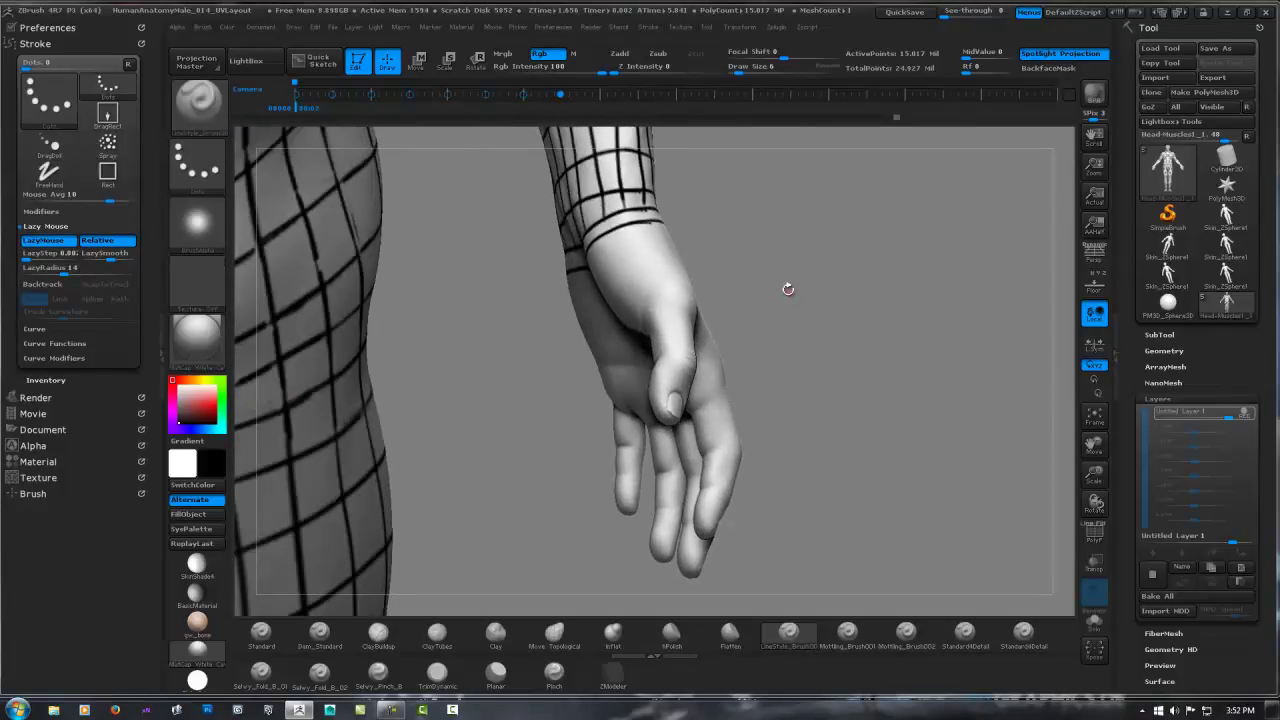
Orbit the model to view the palm and wrist from several angles.
key(super)
key(super)
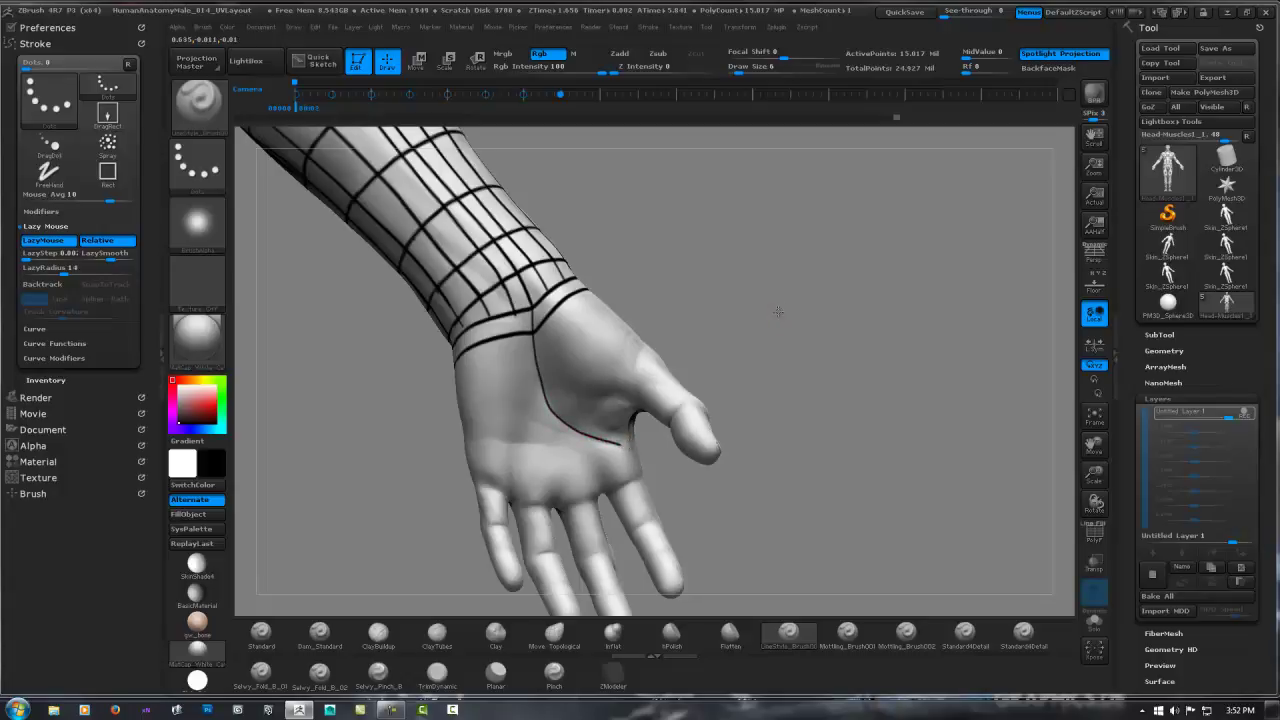
mouse_move(778, 312)
mouse_down()
mouse_move(814, 240)
mouse_move(817, 279)
mouse_move(826, 260)
mouse_move(808, 271)
mouse_up()
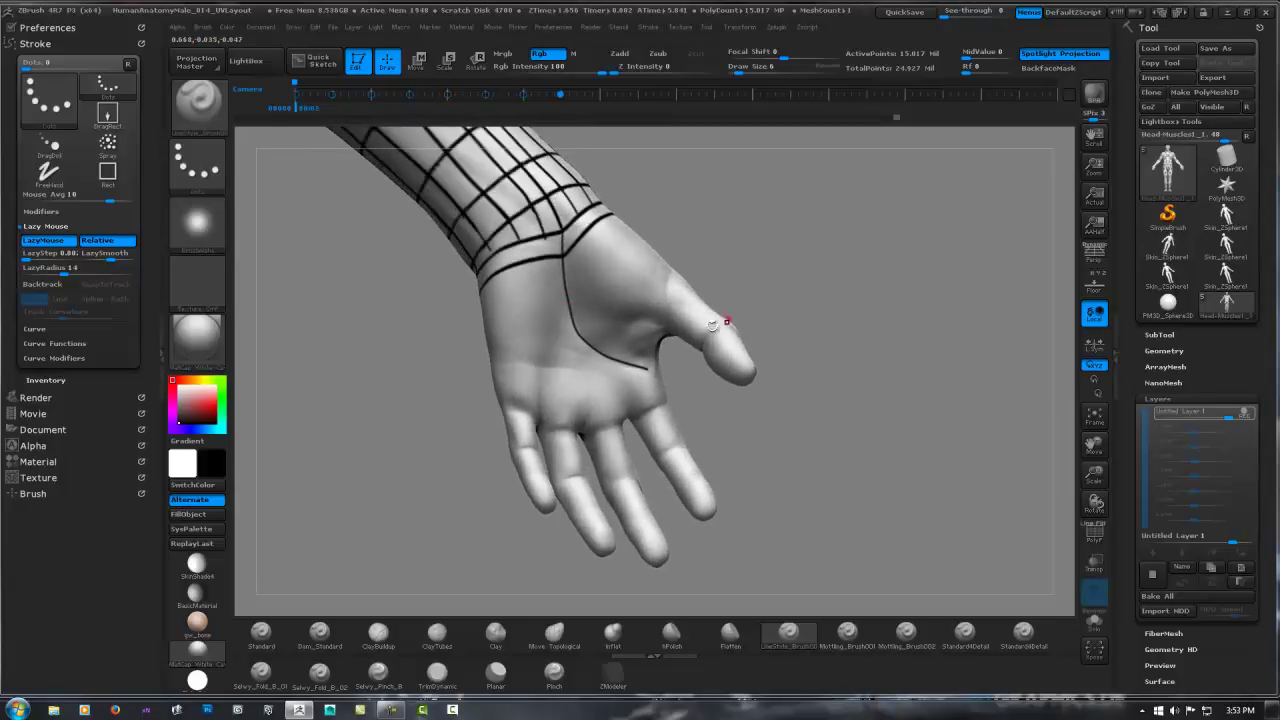
mouse_move(729, 314)
mouse_down()
mouse_move(789, 277)
mouse_move(651, 327)
mouse_move(766, 306)
mouse_move(749, 309)
mouse_move(747, 270)
mouse_move(662, 347)
mouse_move(610, 368)
mouse_up()
mouse_move(686, 314)
mouse_down()
mouse_move(715, 285)
mouse_move(631, 347)
mouse_up()
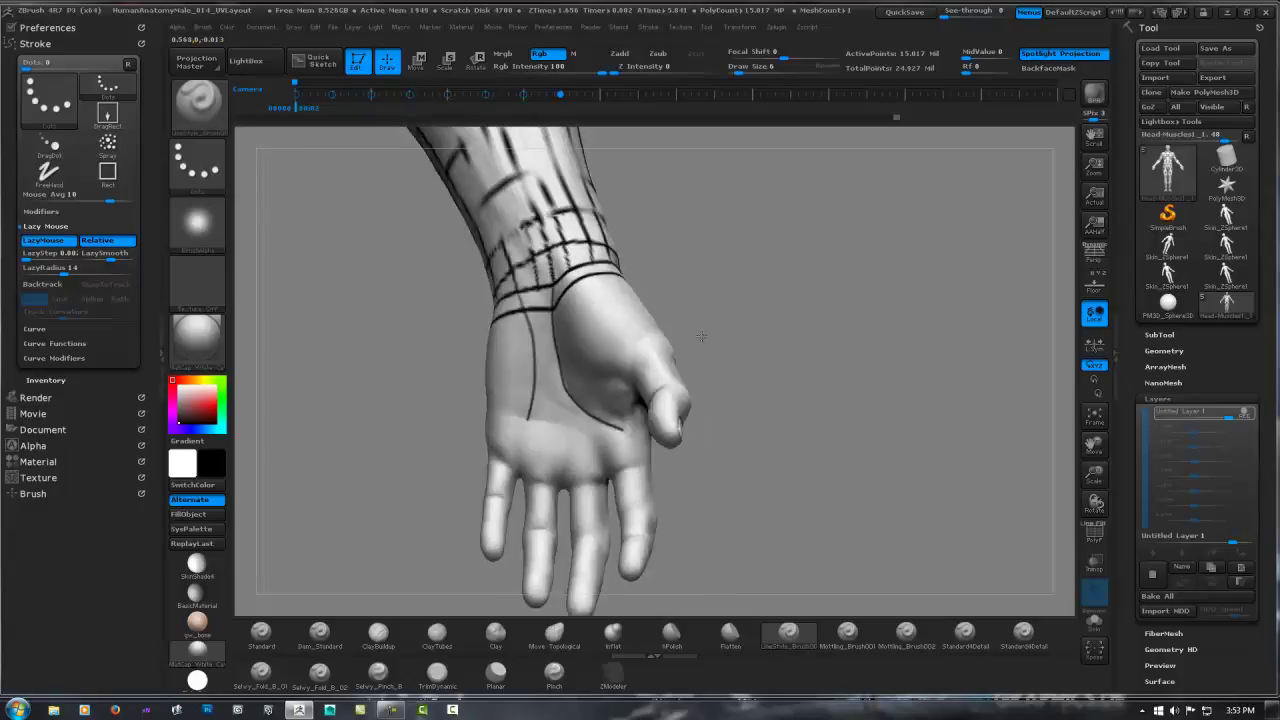
drag(728, 301, 596, 329)
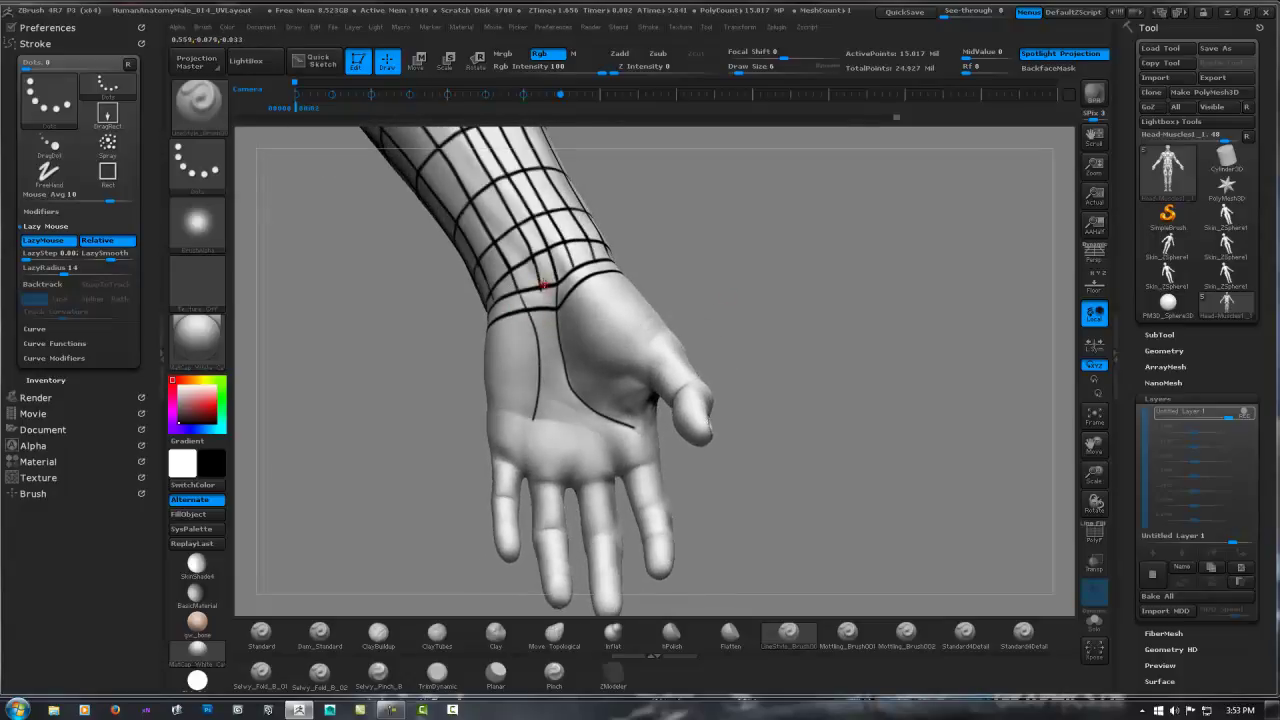
mouse_move(678, 260)
mouse_down()
mouse_move(677, 283)
mouse_move(753, 319)
mouse_move(650, 314)
mouse_move(663, 271)
mouse_move(540, 407)
mouse_up()
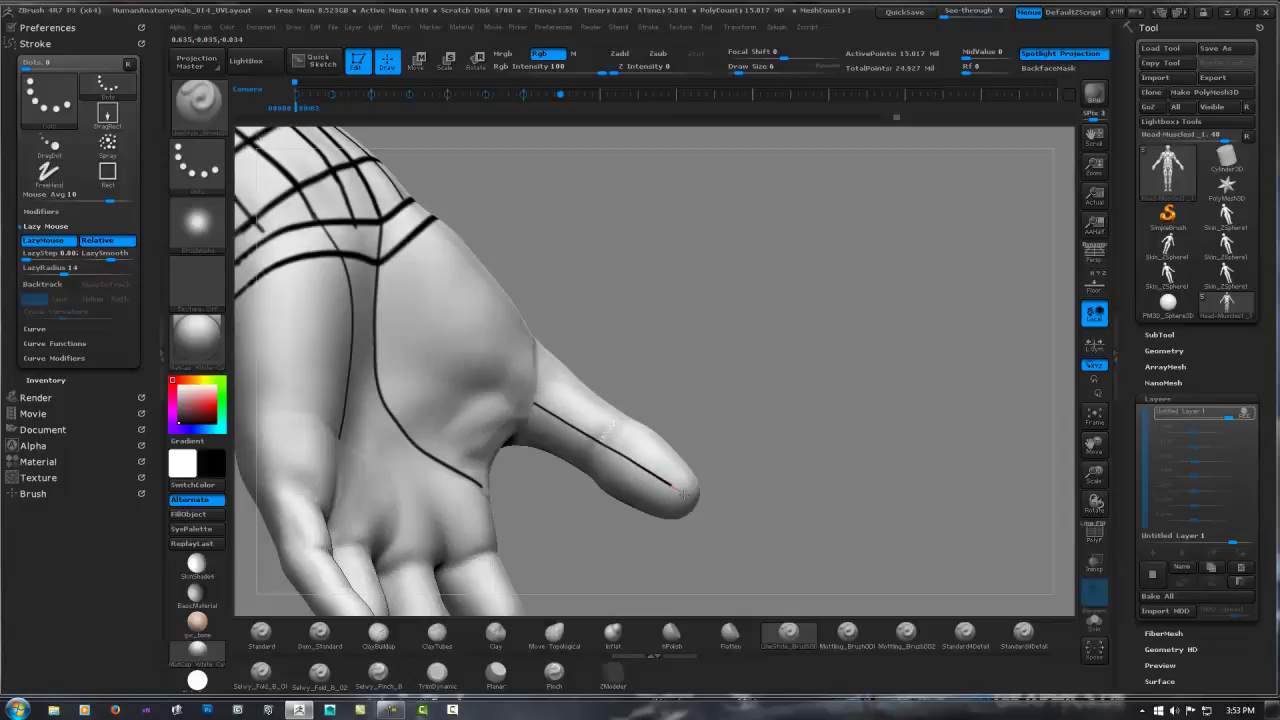
Paint a dark fiber line along the thumb, then orbit around the palm, fingertips and back of the hand.
mouse_move(714, 388)
mouse_down()
mouse_move(586, 457)
mouse_move(503, 443)
mouse_up()
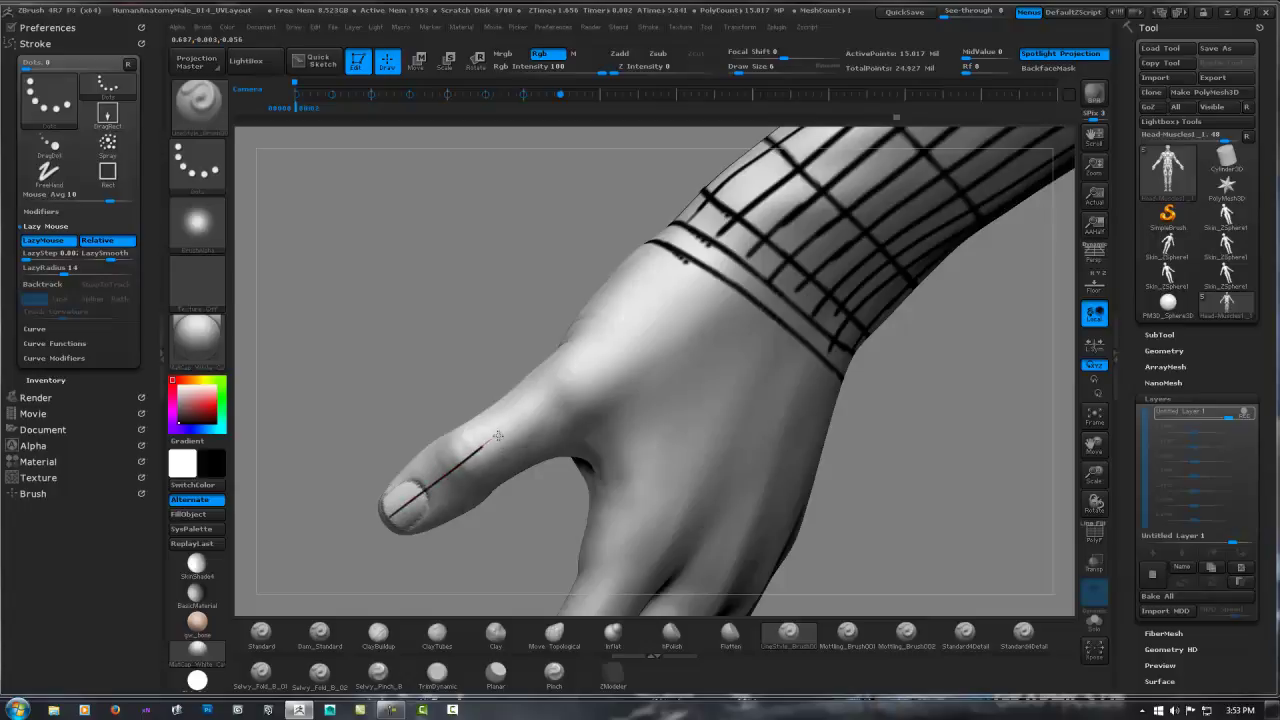
drag(497, 436, 537, 406)
mouse_move(604, 350)
mouse_down()
mouse_move(608, 423)
mouse_move(527, 356)
mouse_up()
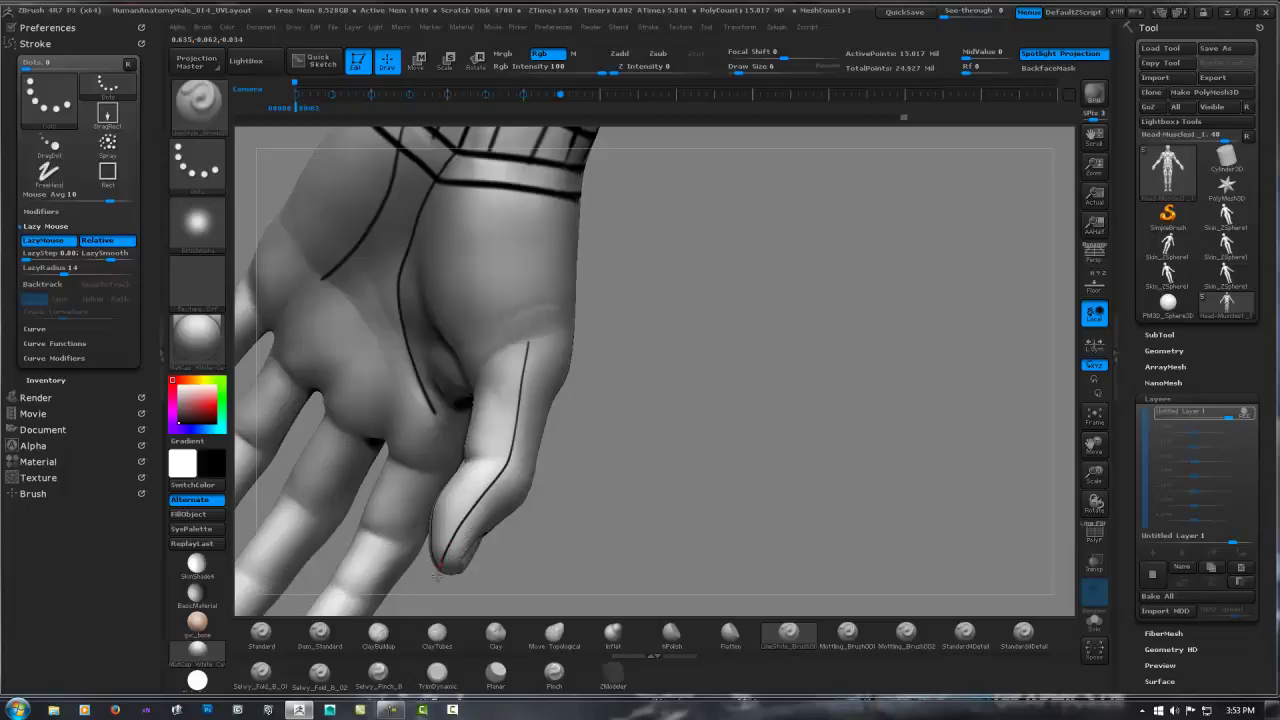
mouse_move(458, 529)
mouse_down()
mouse_move(560, 334)
mouse_move(540, 315)
mouse_move(556, 245)
mouse_move(563, 363)
mouse_move(598, 367)
mouse_up()
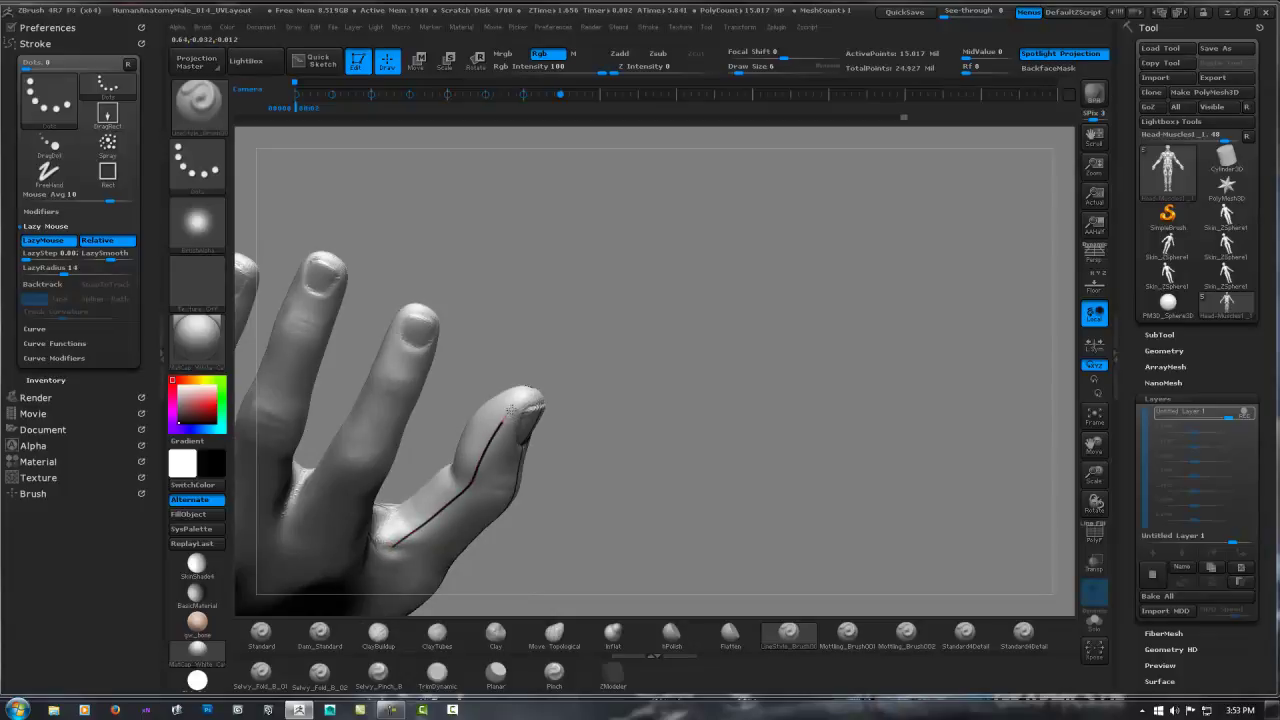
drag(526, 390, 519, 410)
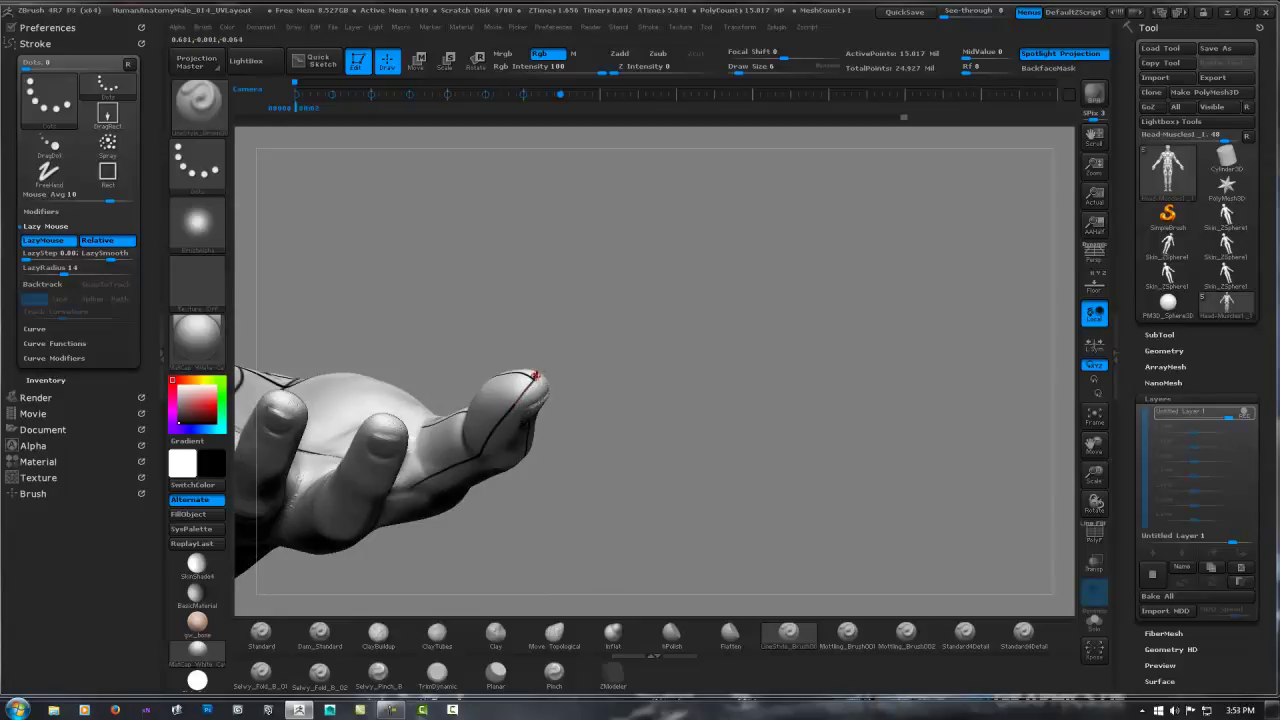
mouse_move(479, 465)
mouse_down()
mouse_move(550, 380)
mouse_move(566, 457)
mouse_move(507, 338)
mouse_up()
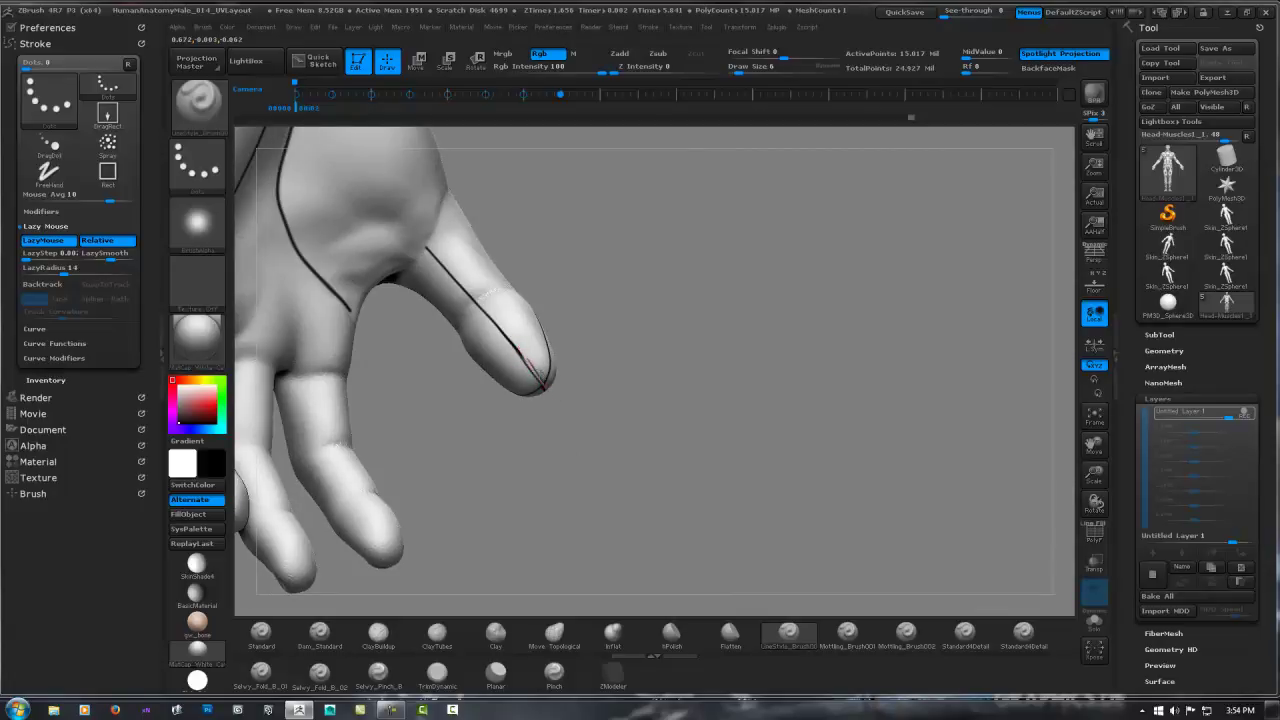
drag(559, 401, 551, 380)
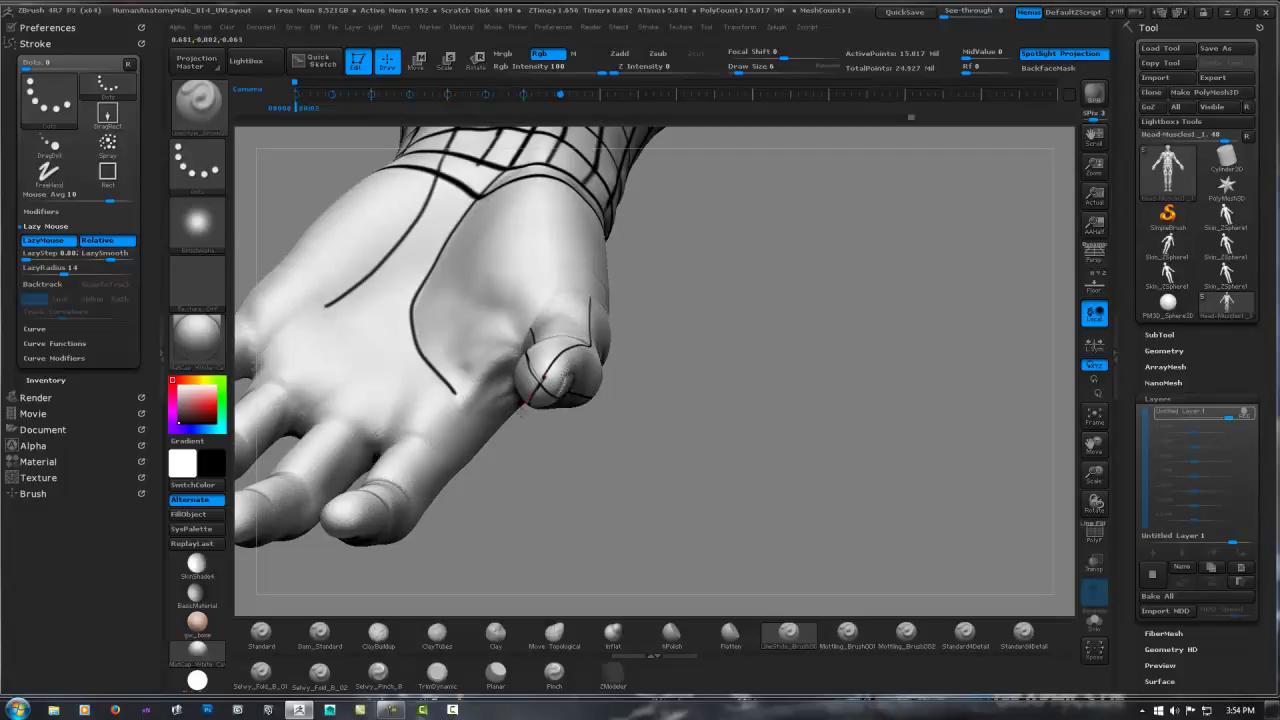
Rotate to side and back views of the hand with the thumb raised, briefly holding Shift for smoothing.
mouse_move(543, 385)
mouse_down()
mouse_move(602, 390)
mouse_move(585, 398)
mouse_move(527, 320)
mouse_up()
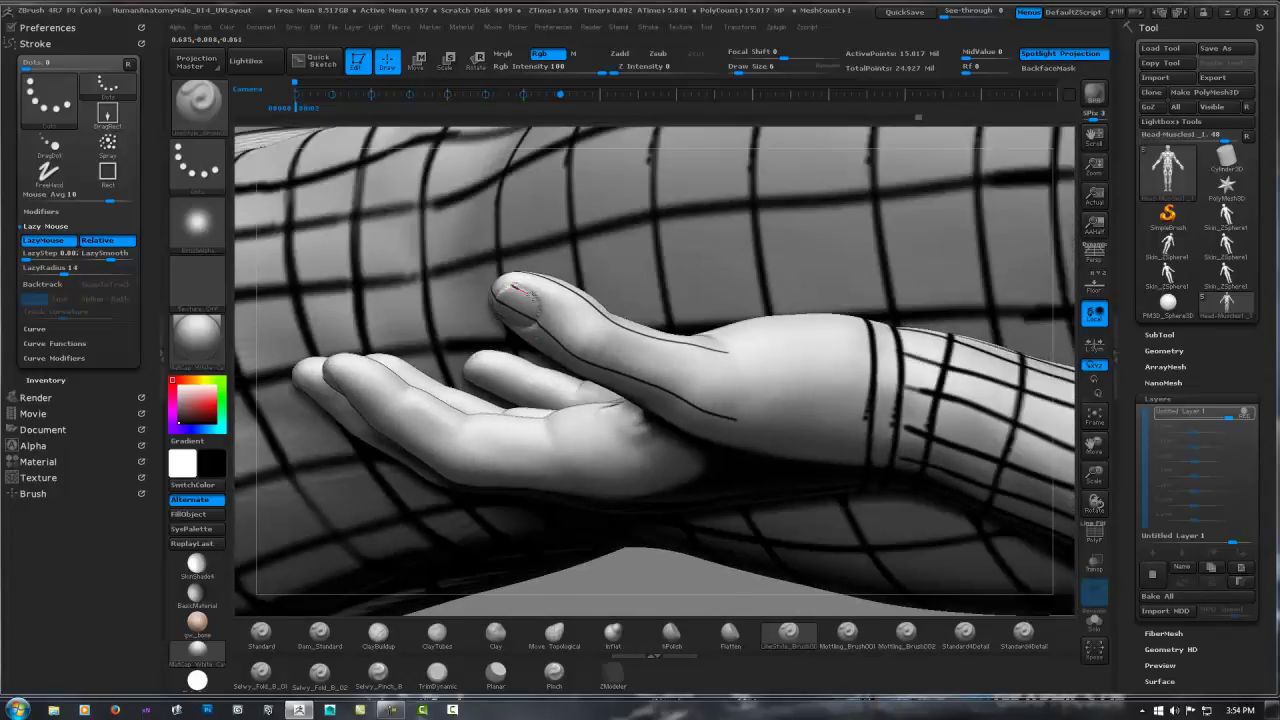
key(shift)
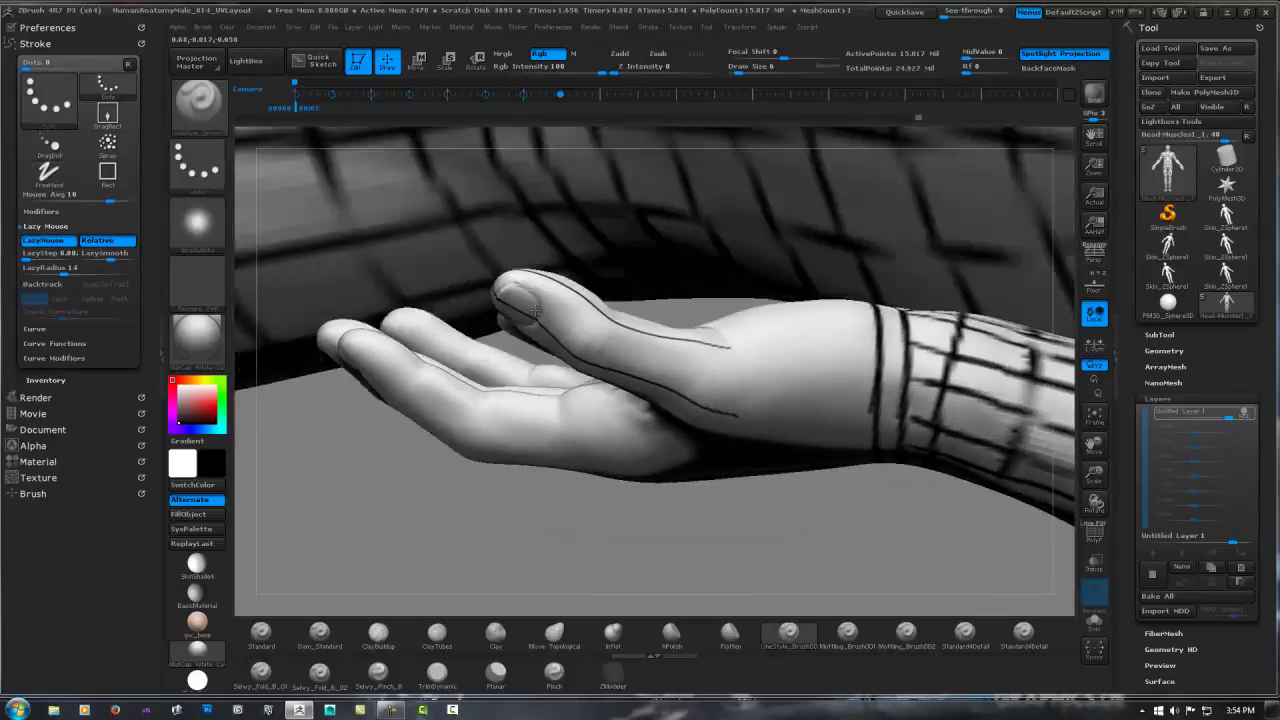
drag(528, 286, 523, 286)
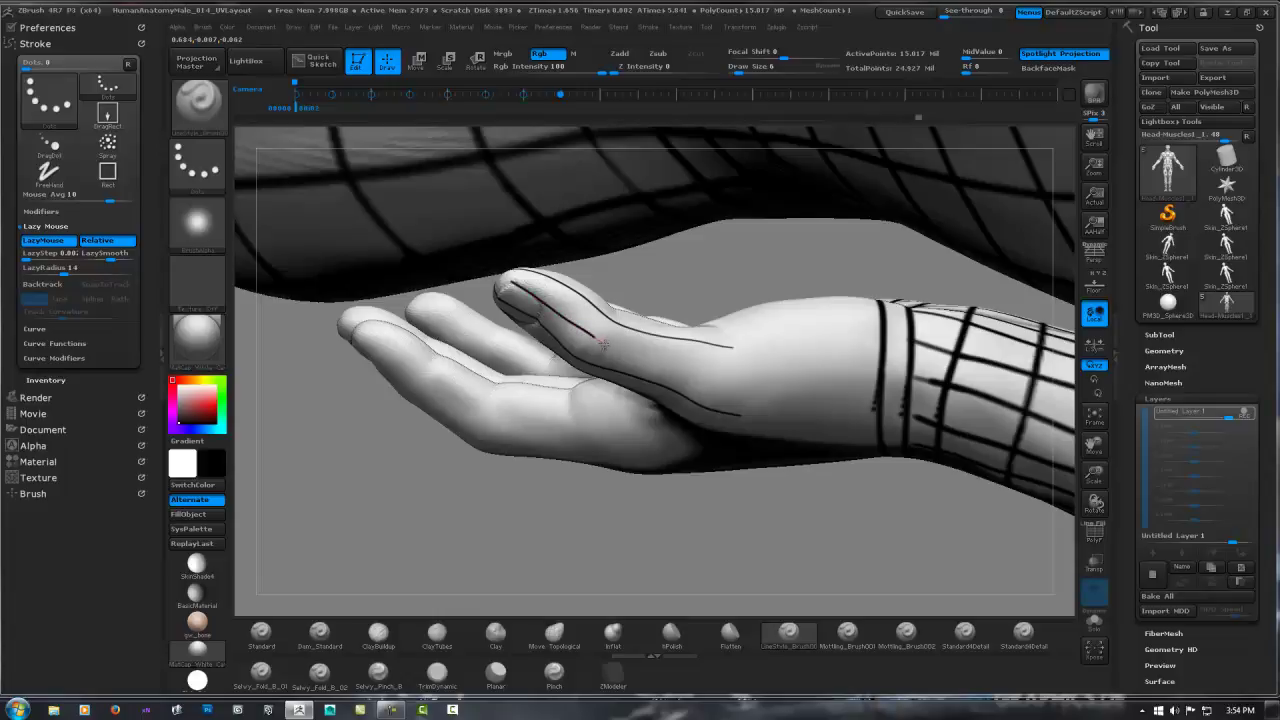
drag(603, 343, 596, 339)
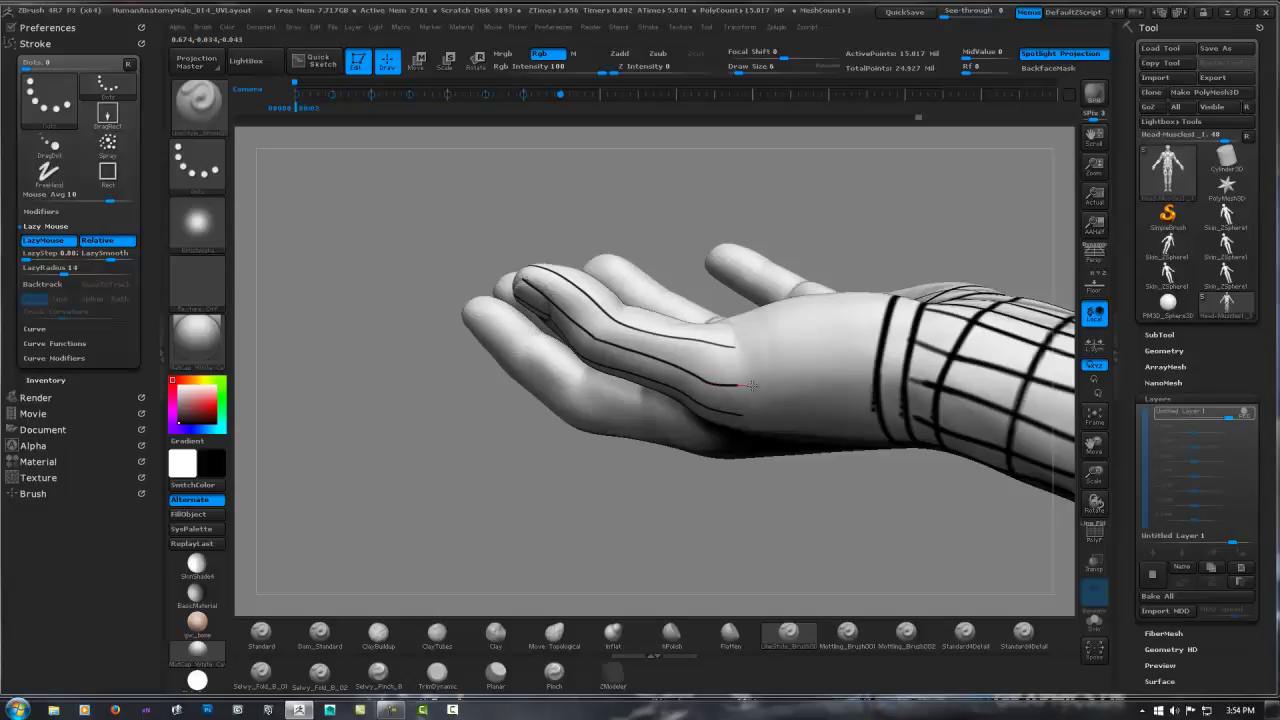
mouse_move(752, 384)
mouse_down()
mouse_move(608, 240)
mouse_move(628, 265)
mouse_up()
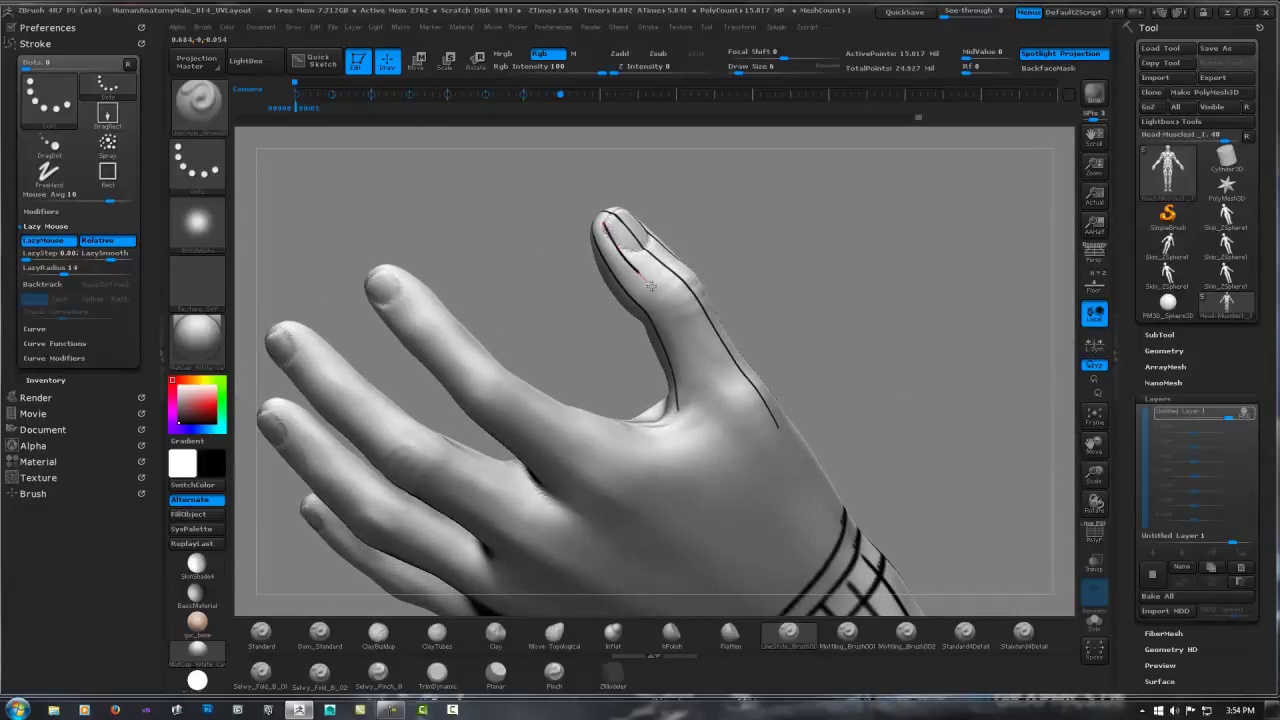
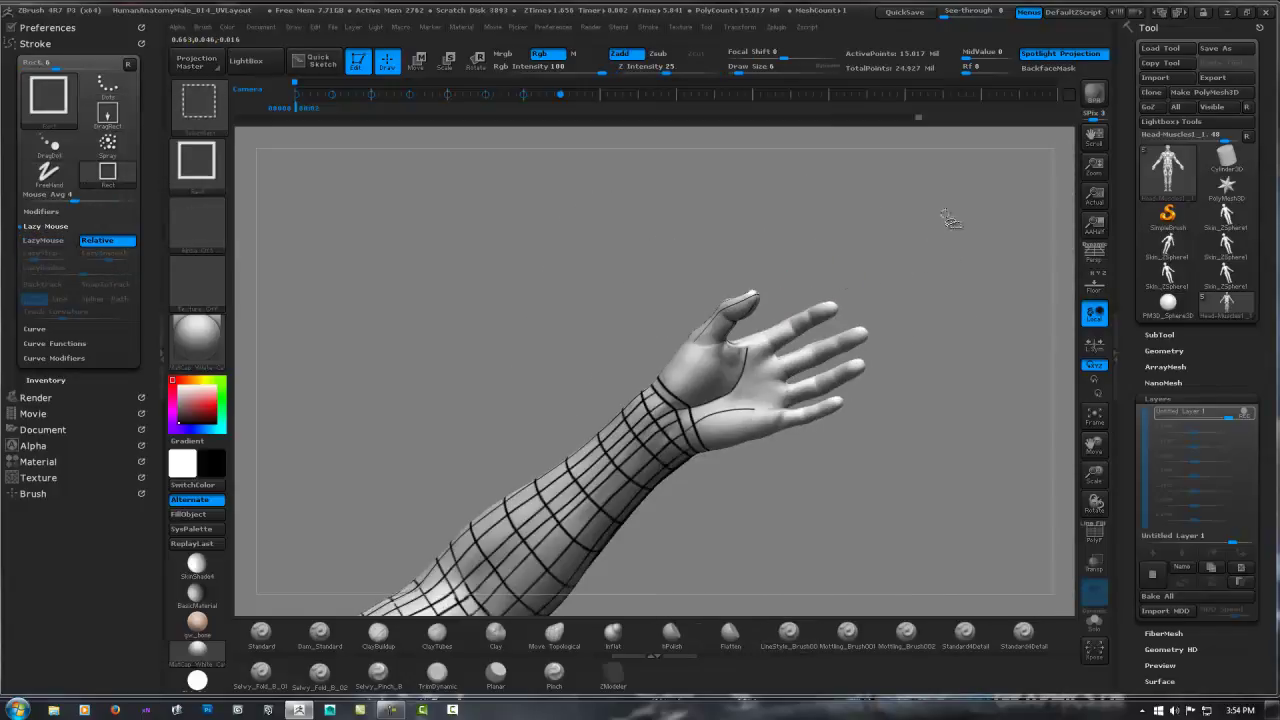
Draw a lengthwise guide line along the thumb, joining the palm and wrist lines.
drag(936, 212, 593, 440)
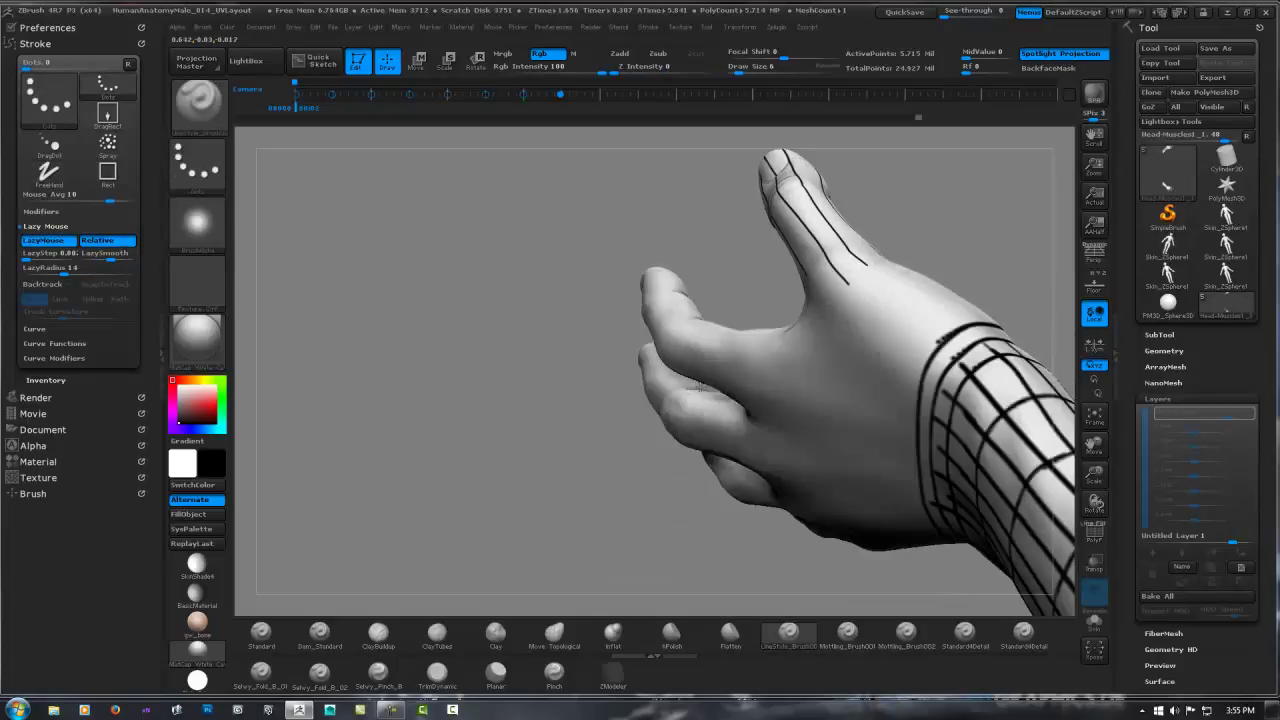
key(super)
key(super)
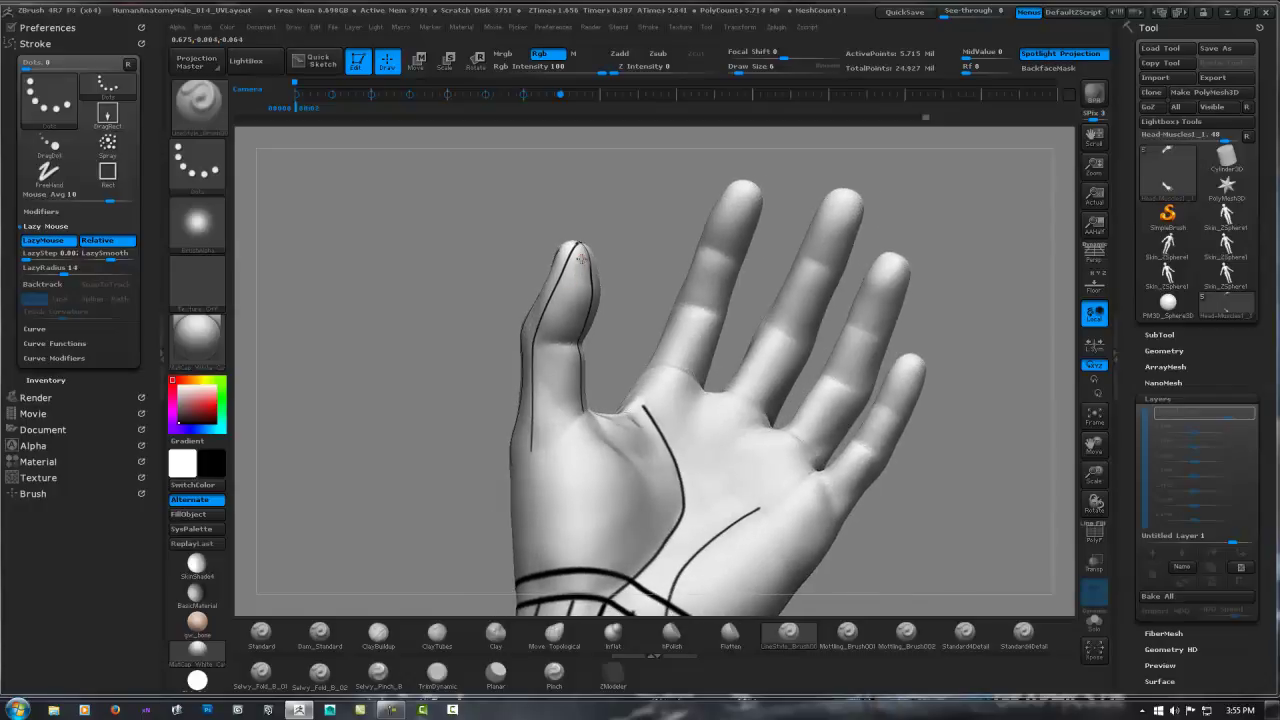
Draw a guide line down over the thumb tip and orbit to check it from the palm side.
drag(580, 258, 574, 292)
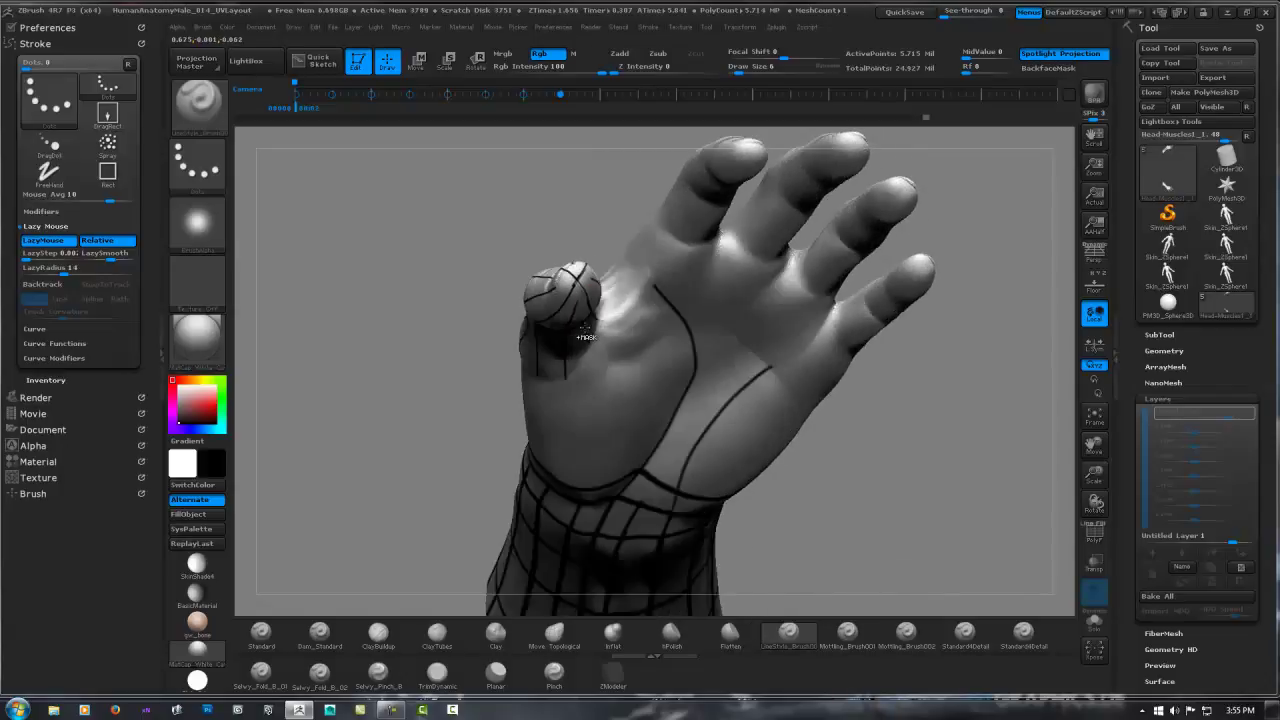
key(shift)
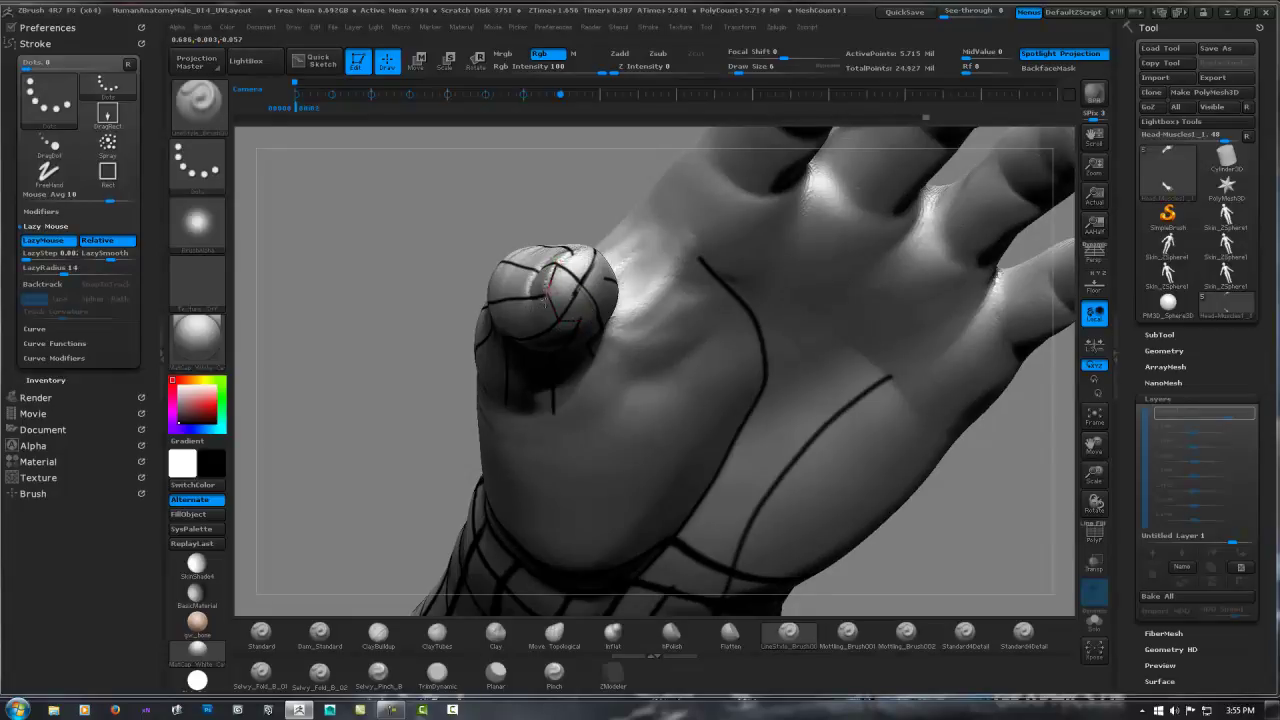
right_drag(552, 278, 574, 254)
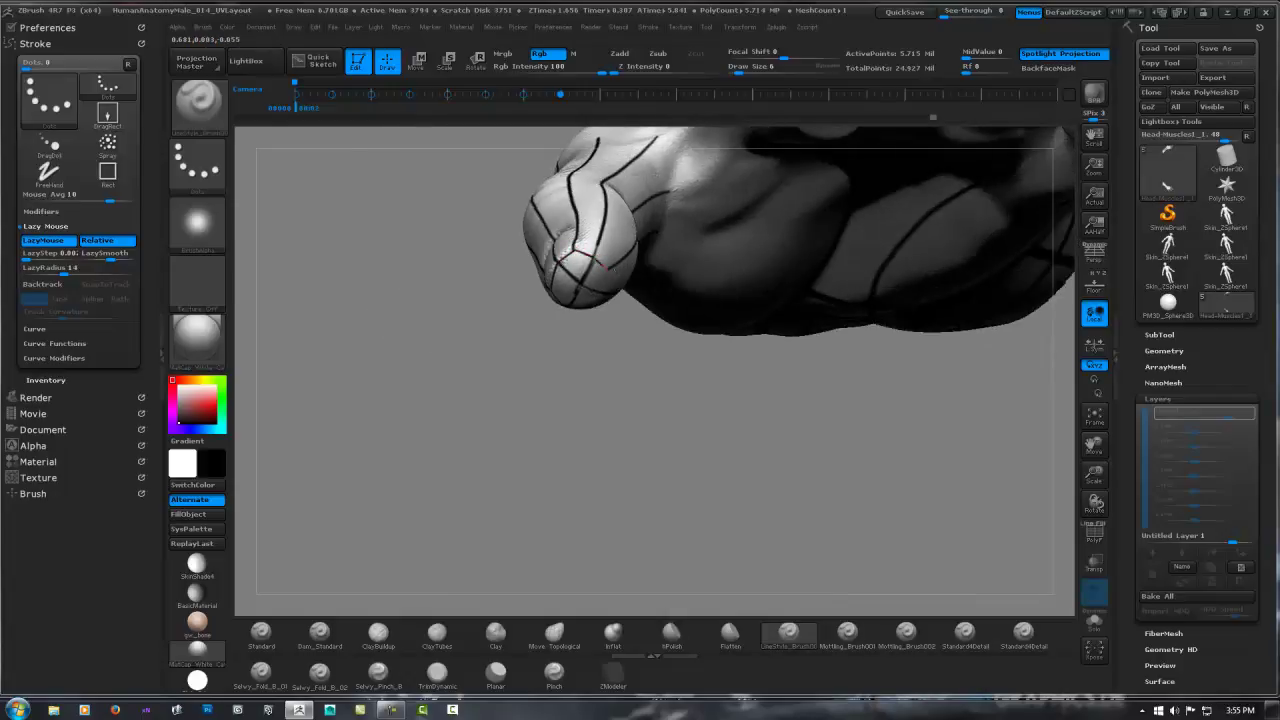
right_drag(612, 270, 588, 312)
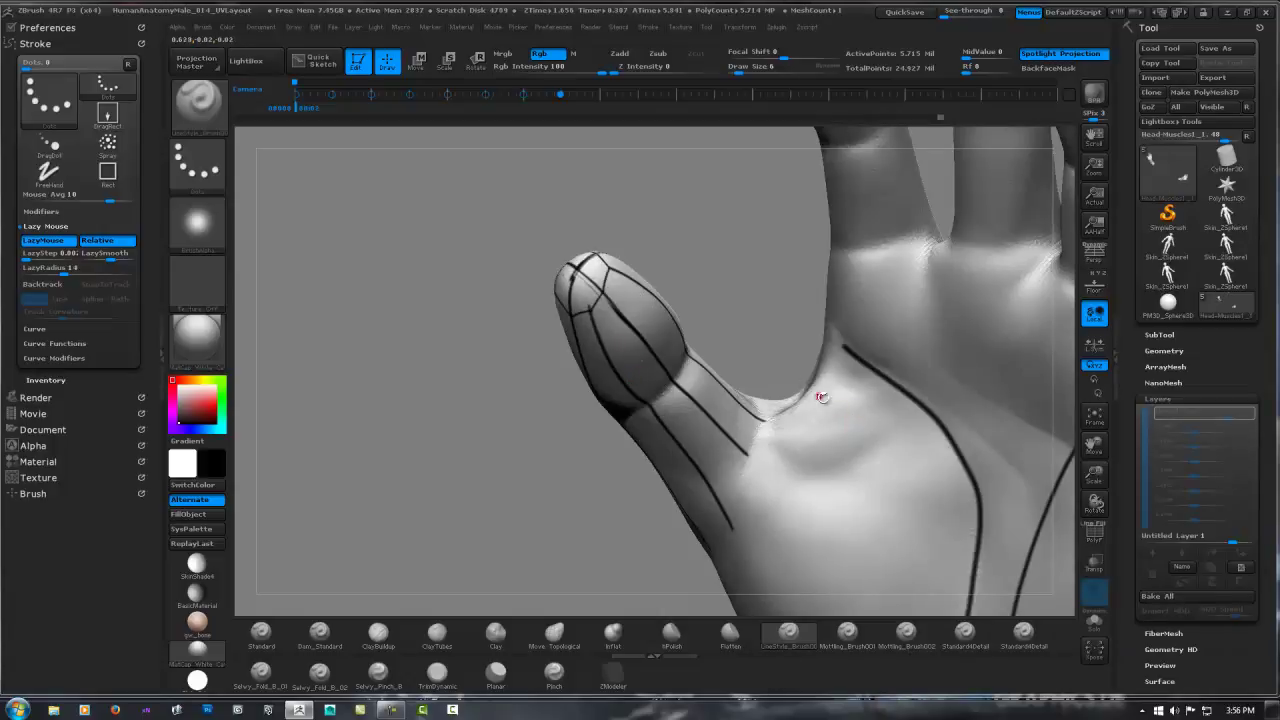
Orbit around the thumb and add another lengthwise guide line toward the palm.
mouse_move(740, 374)
right_down()
mouse_move(716, 350)
mouse_move(735, 346)
mouse_move(625, 342)
right_up()
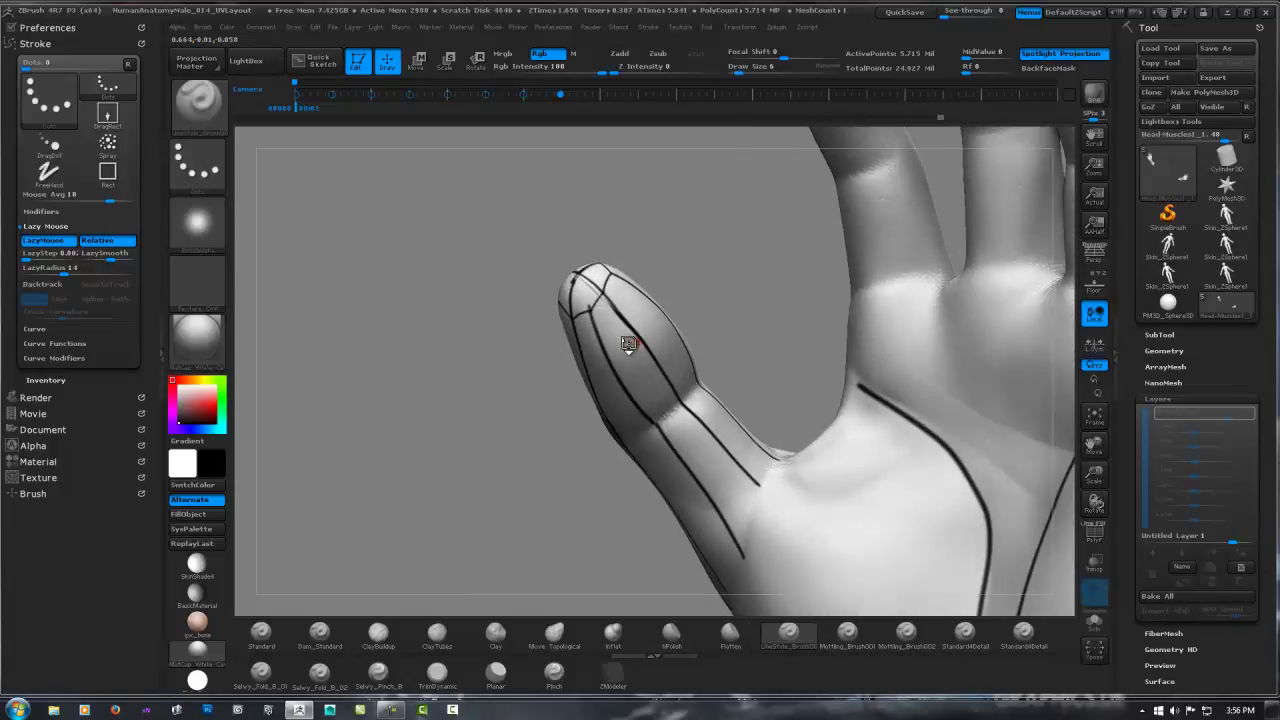
key(b)
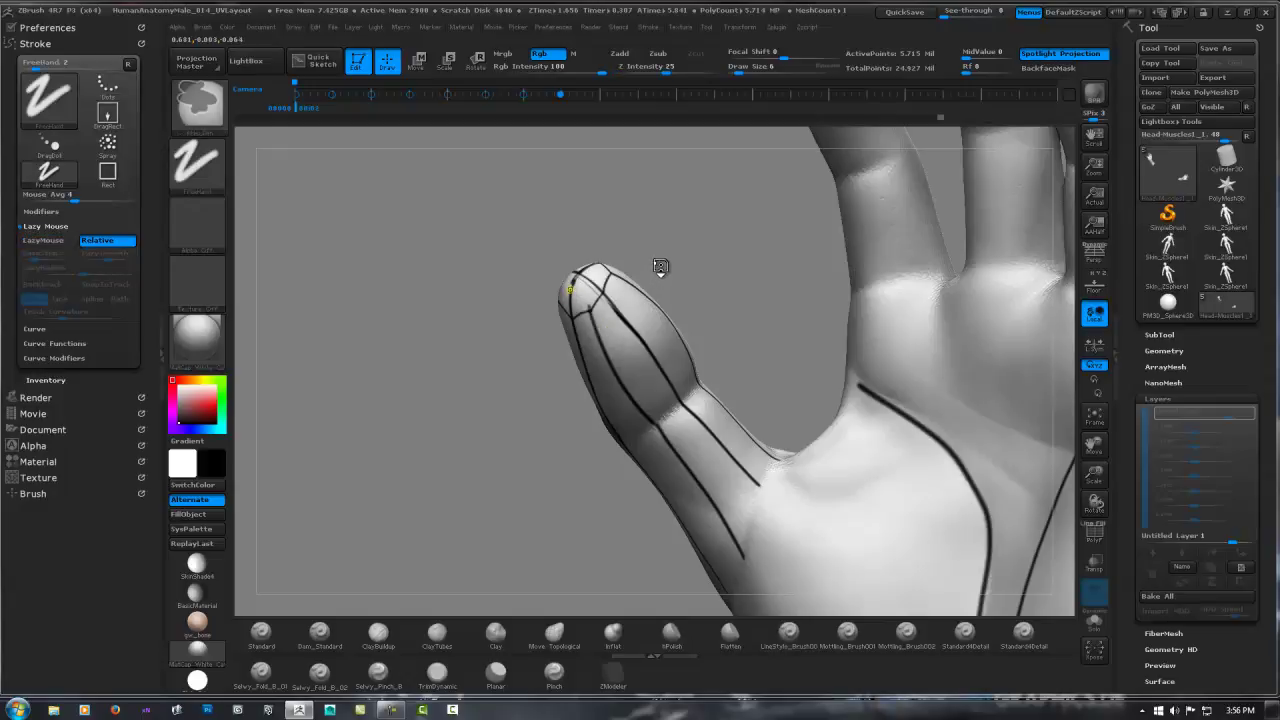
key(shift)
key(shift)
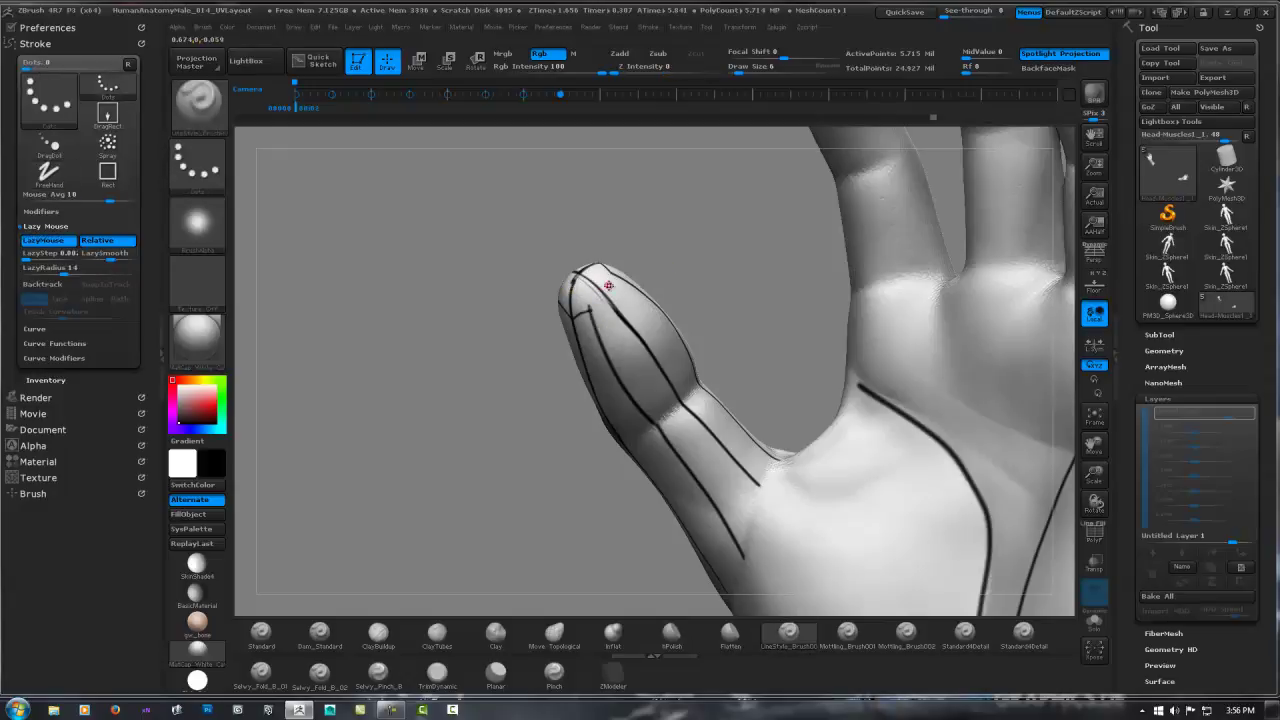
right_drag(604, 302, 565, 300)
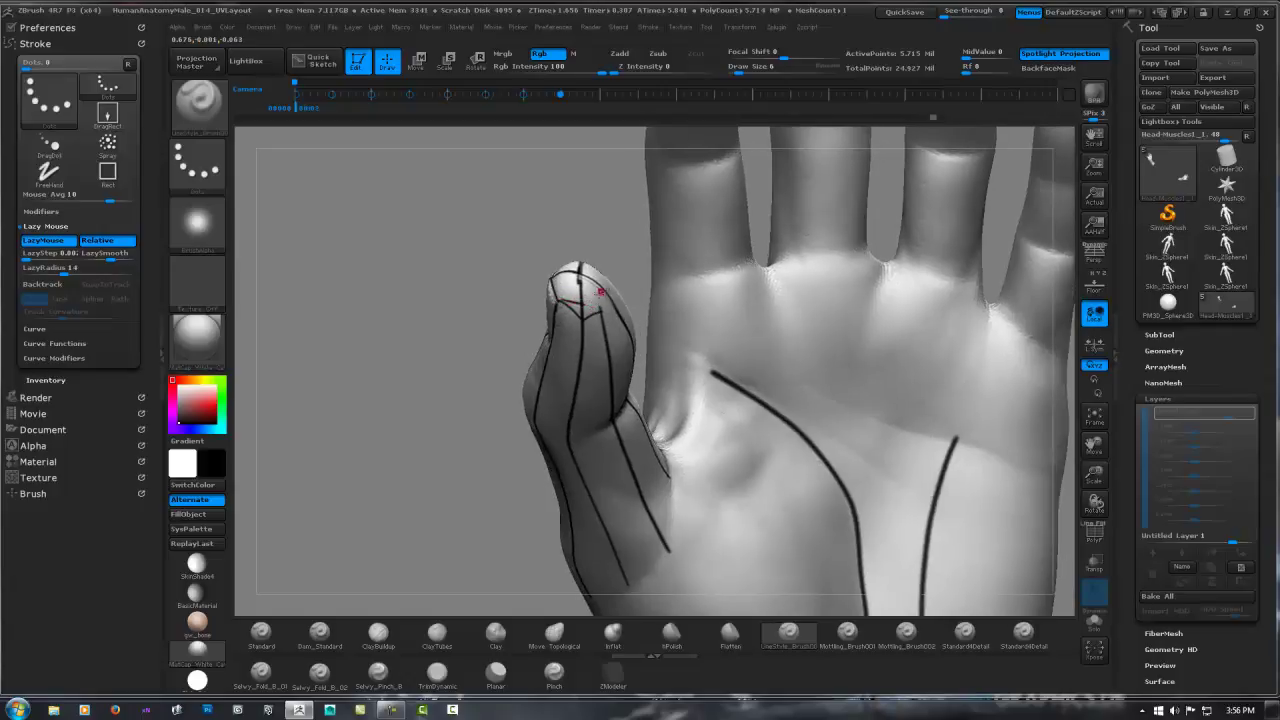
right_drag(601, 292, 604, 298)
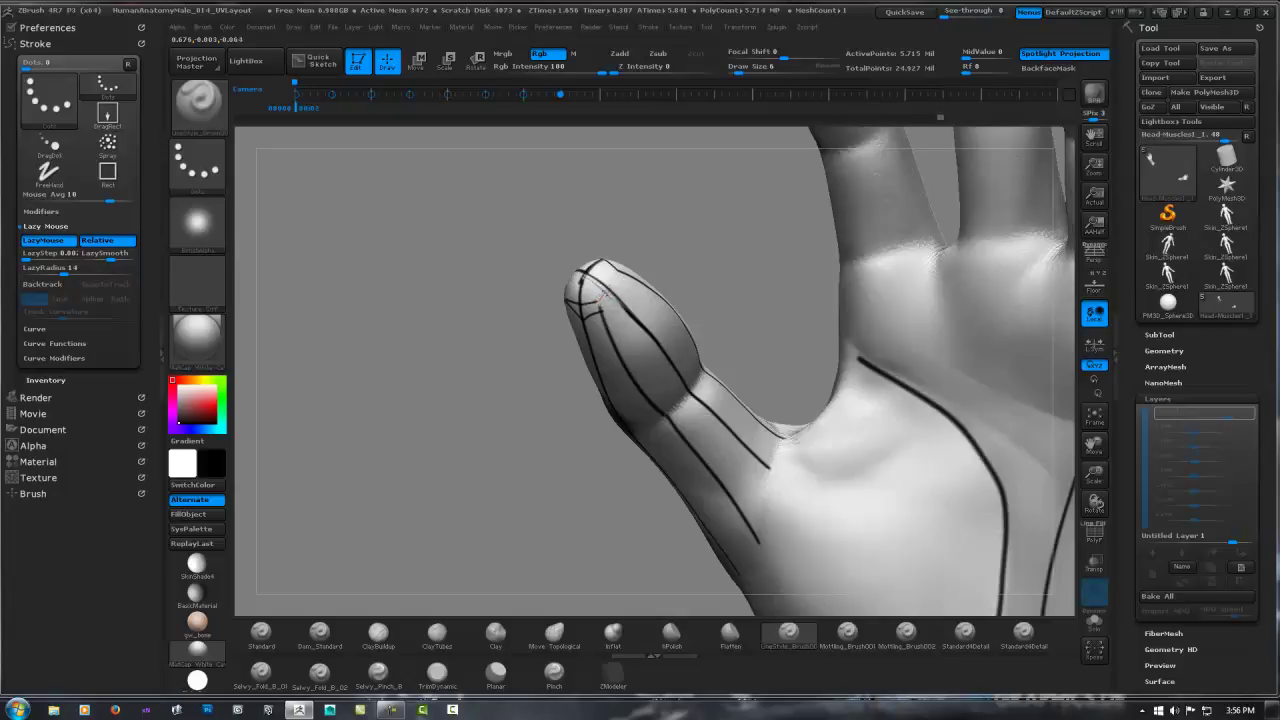
right_drag(613, 278, 615, 270)
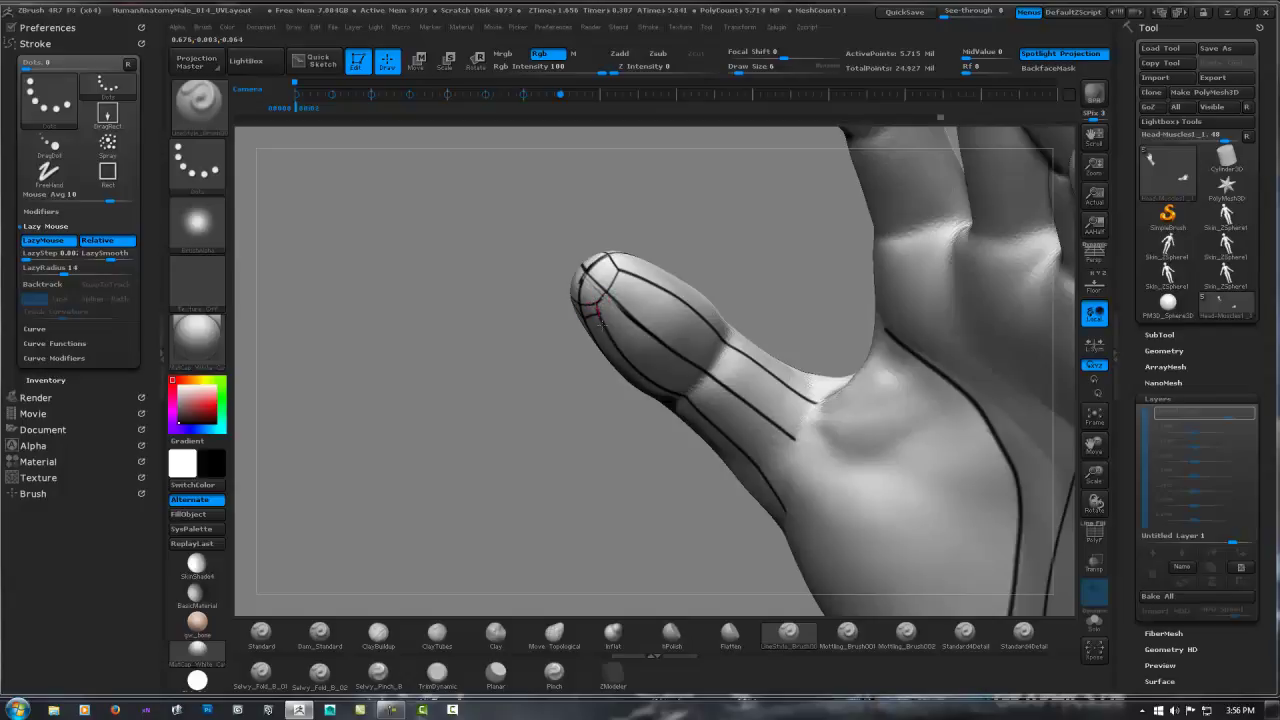
right_drag(603, 299, 572, 306)
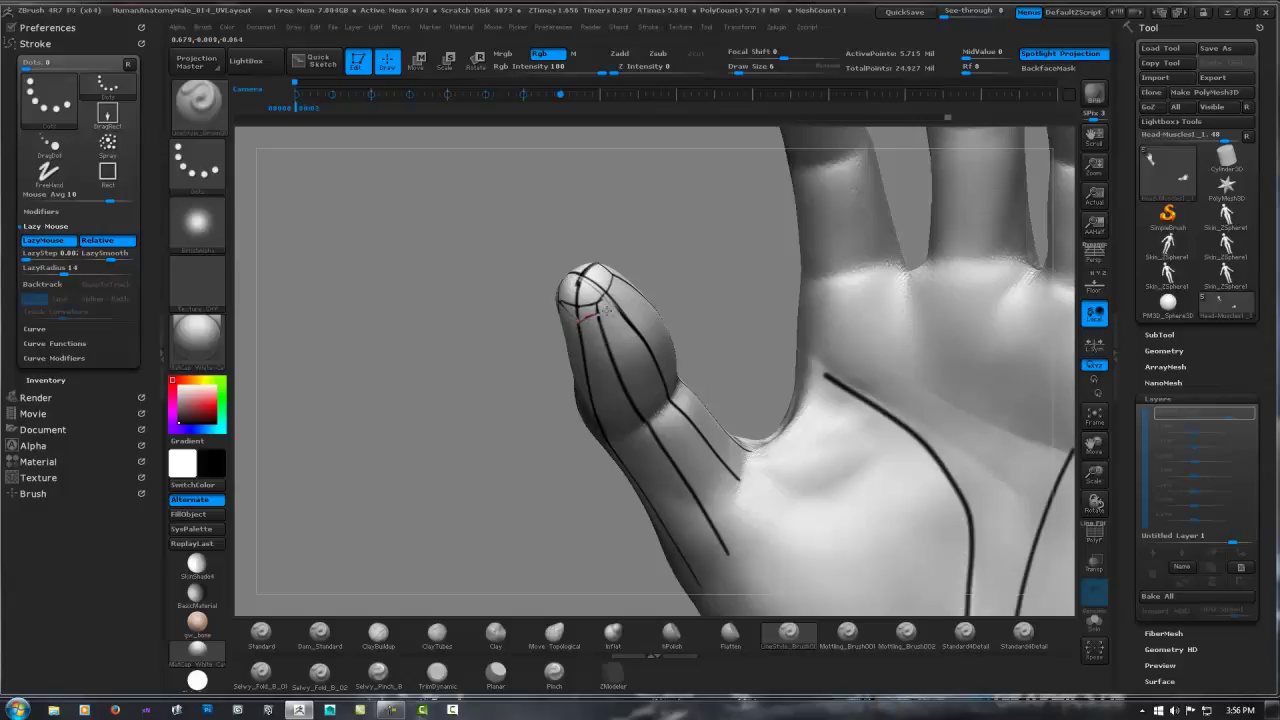
right_drag(581, 317, 587, 314)
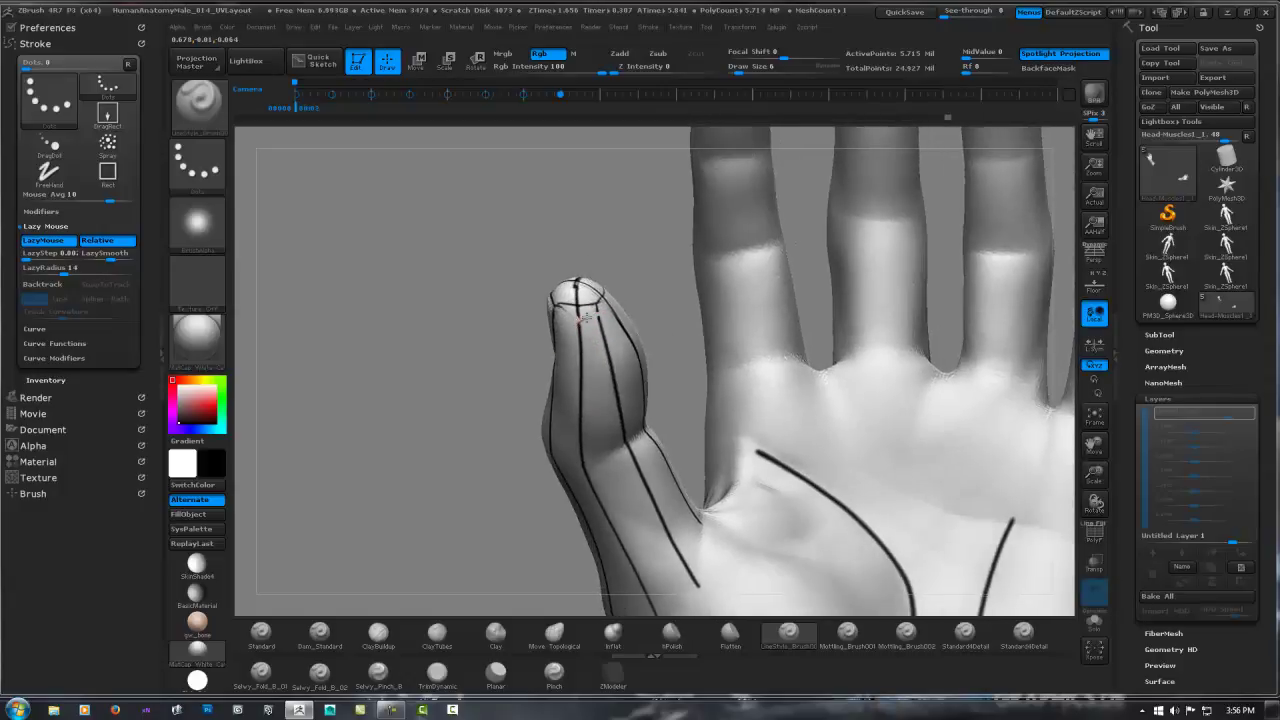
Smooth stray strokes and start a crosswise line on the thumb's lower section.
key(b)
key(c)
key(l)
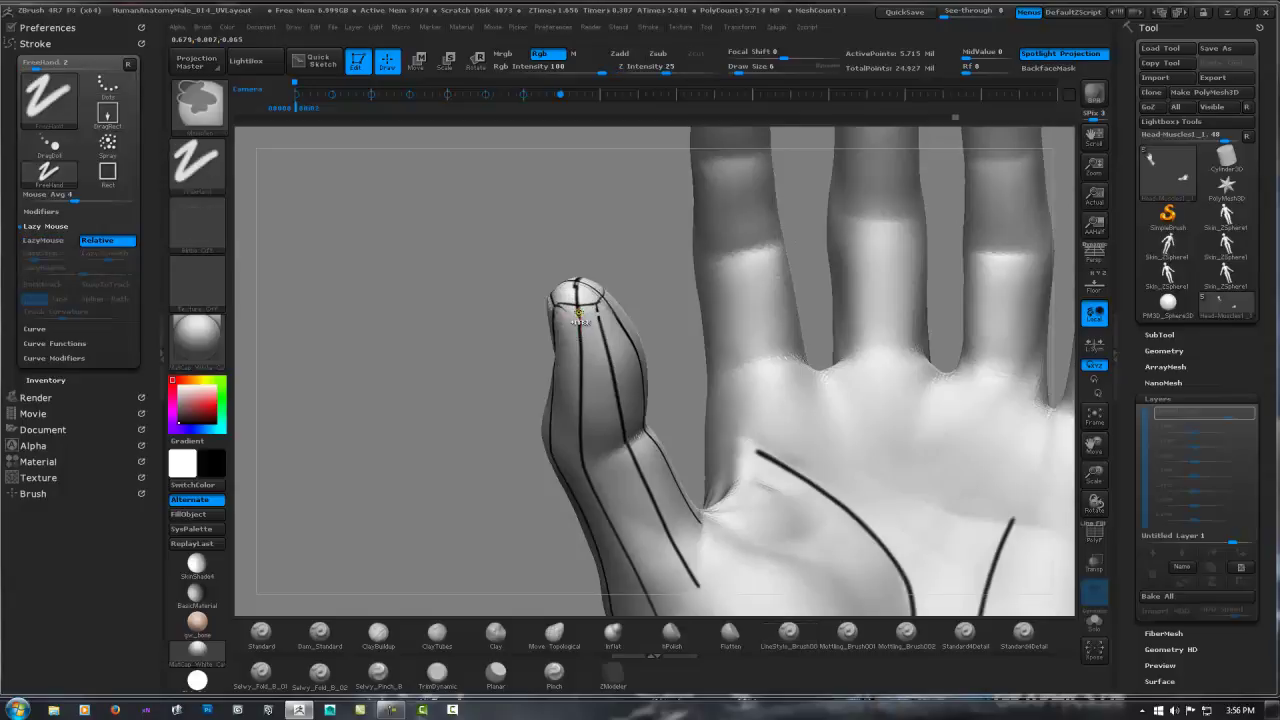
key(b)
key(l)
key(s)
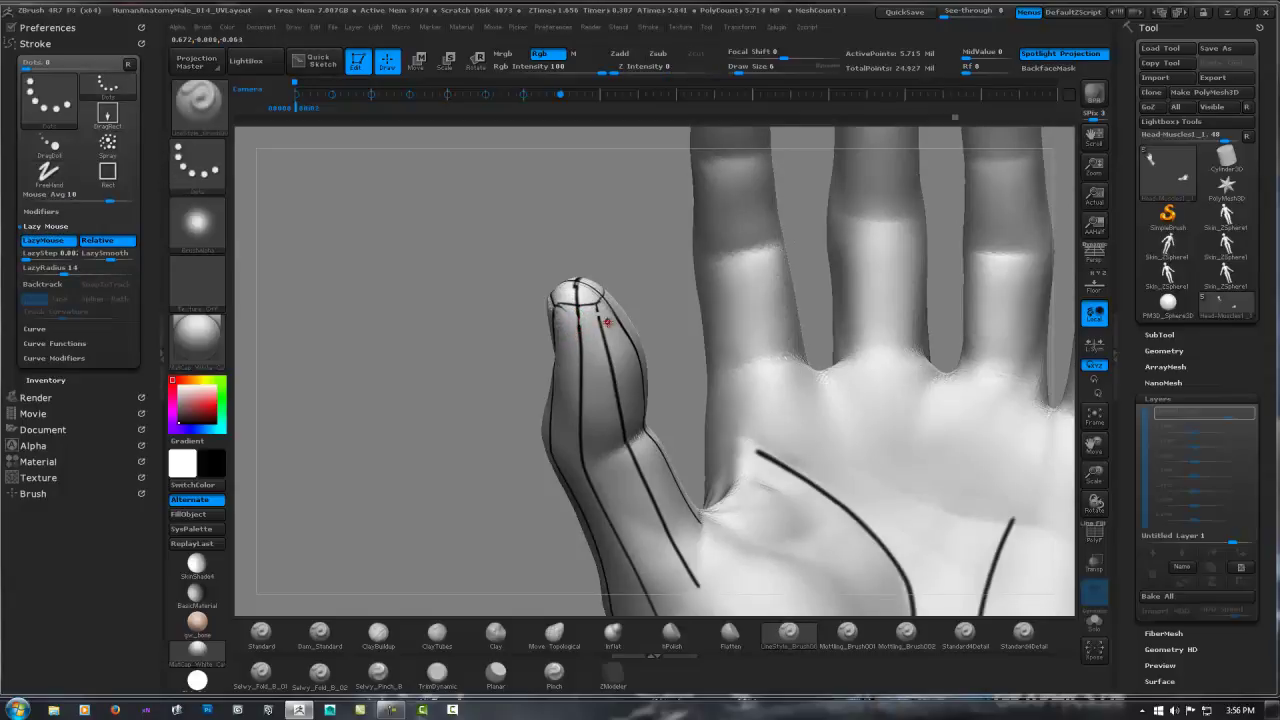
mouse_move(586, 296)
right_down()
mouse_move(585, 310)
mouse_move(597, 307)
right_up()
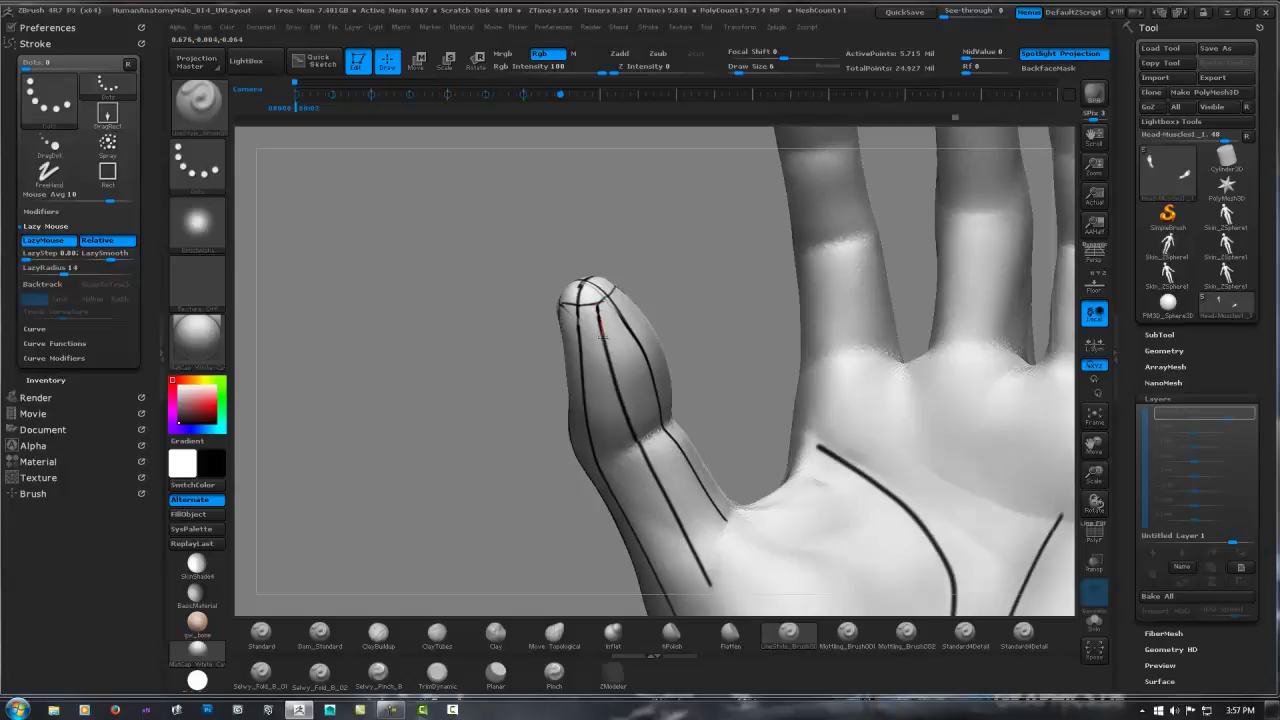
mouse_move(597, 313)
right_down()
mouse_move(607, 389)
mouse_move(531, 334)
right_up()
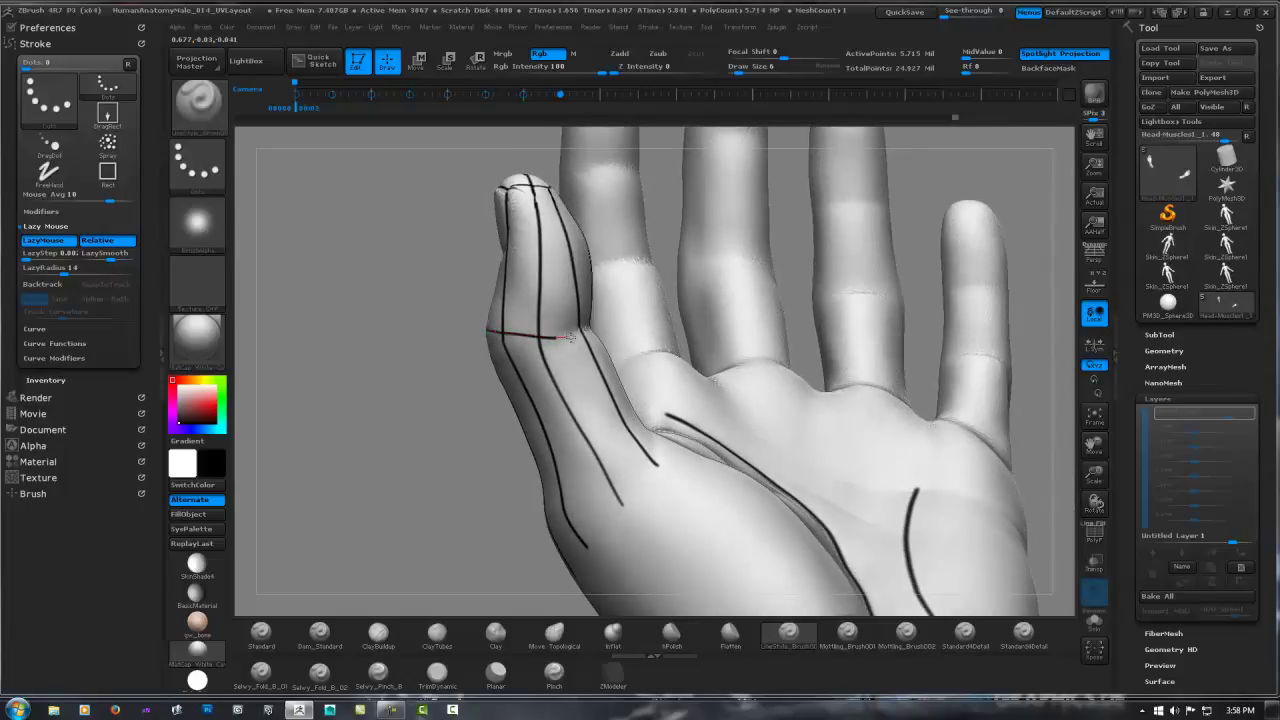
Draw a crosswise guide line over the front of the thumb joint.
right_drag(579, 323, 562, 341)
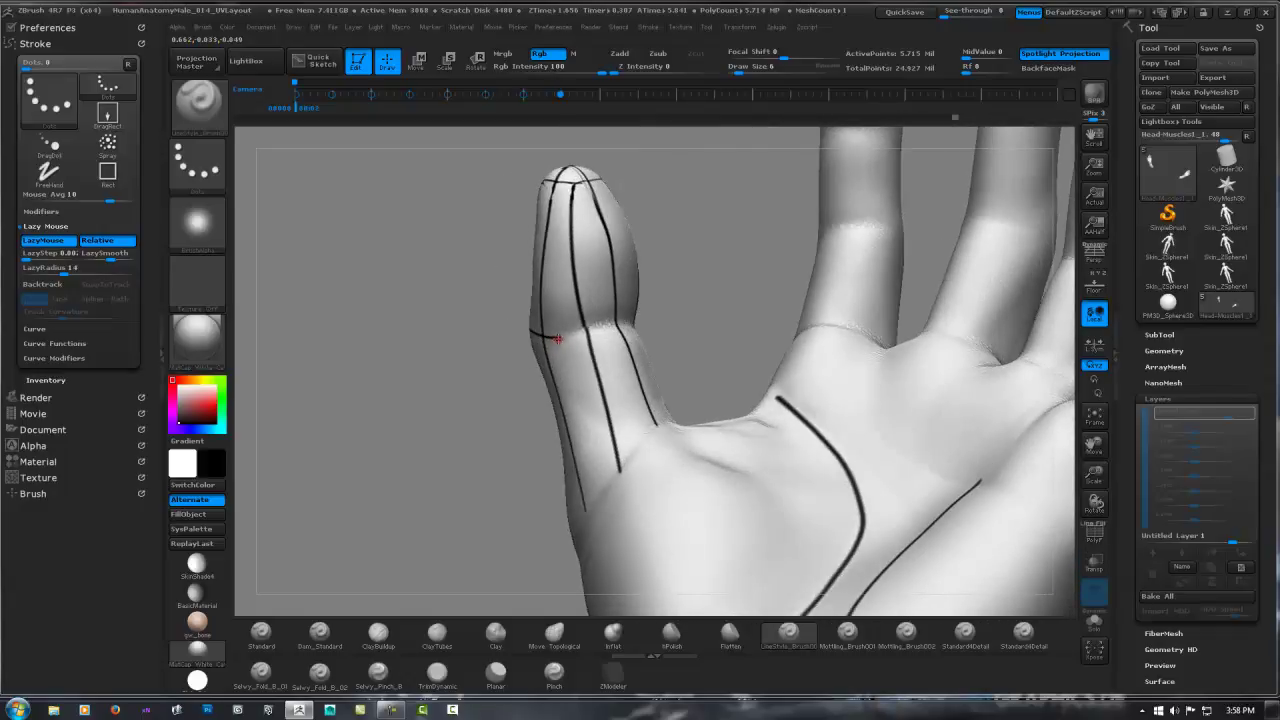
drag(579, 330, 624, 322)
right_drag(624, 322, 649, 308)
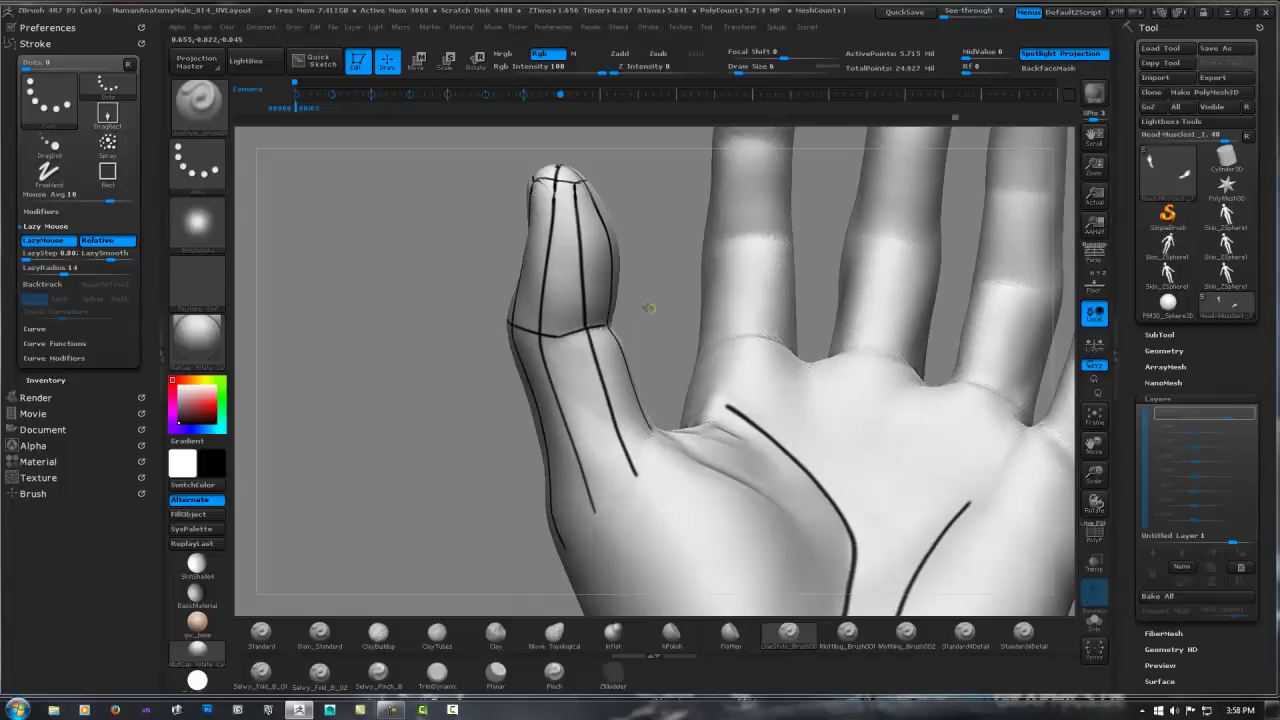
key(b)
key(s)
key(t)
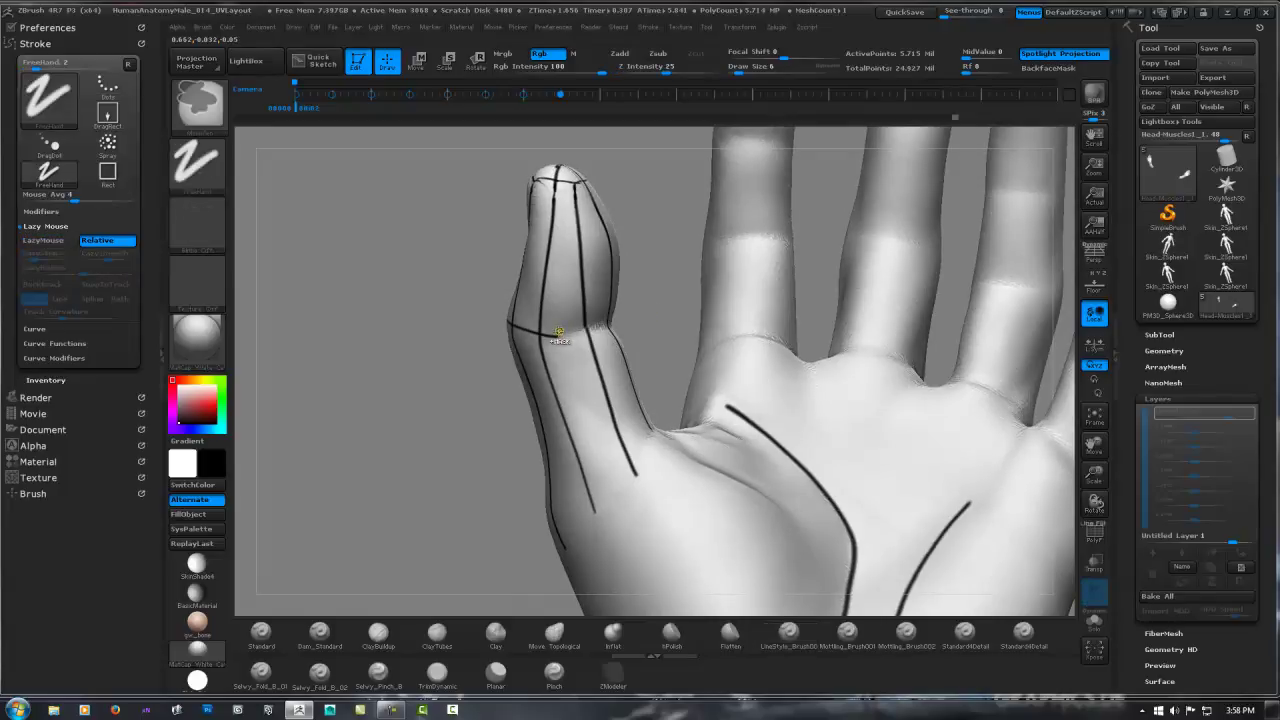
key(b)
key(l)
key(s)
Extend the joint line around the back of the thumb to close the ring.
right_drag(531, 323, 493, 325)
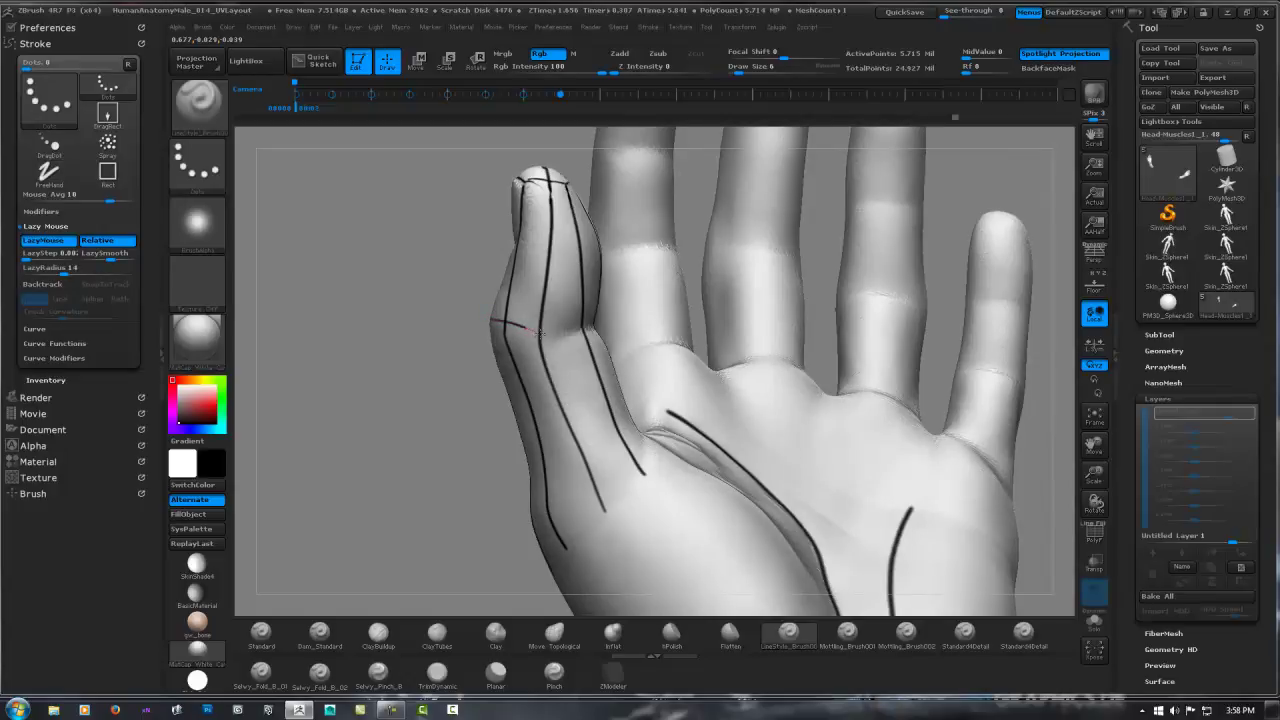
mouse_move(548, 338)
shift+mouse_down()
mouse_move(493, 321)
mouse_move(537, 342)
mouse_move(596, 324)
shift+mouse_up()
right_drag(596, 324, 587, 335)
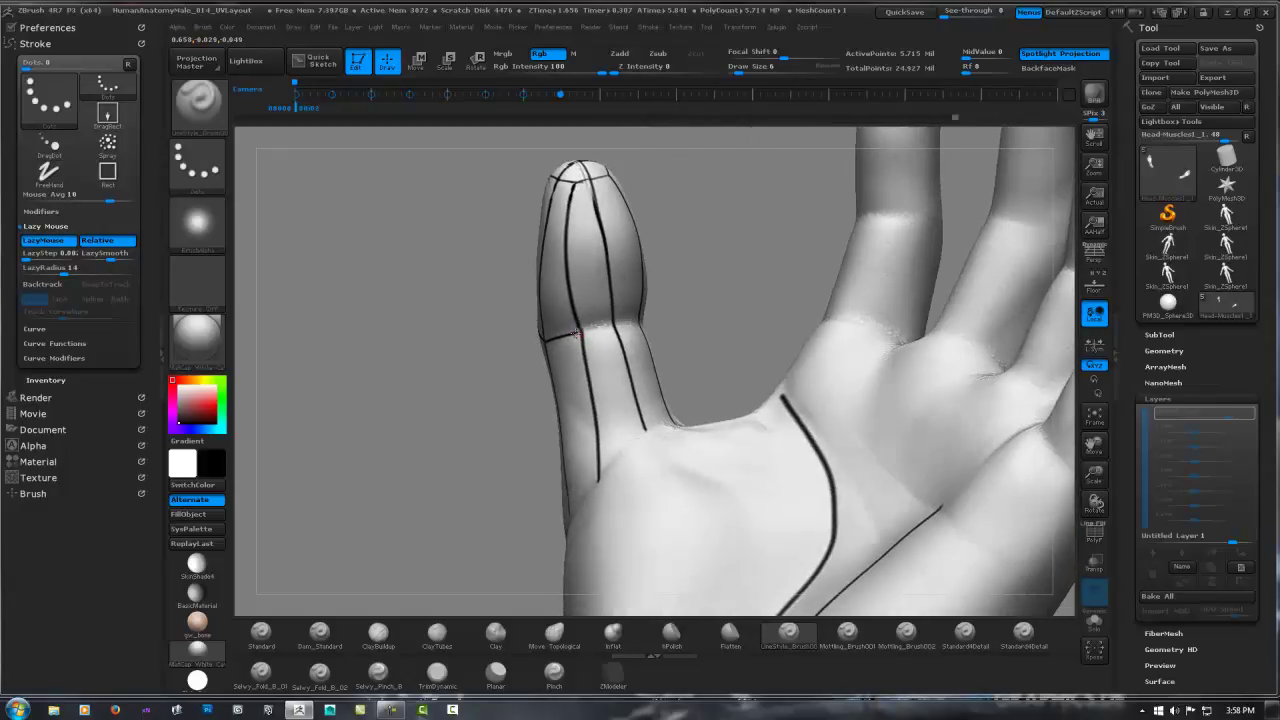
right_drag(604, 324, 610, 325)
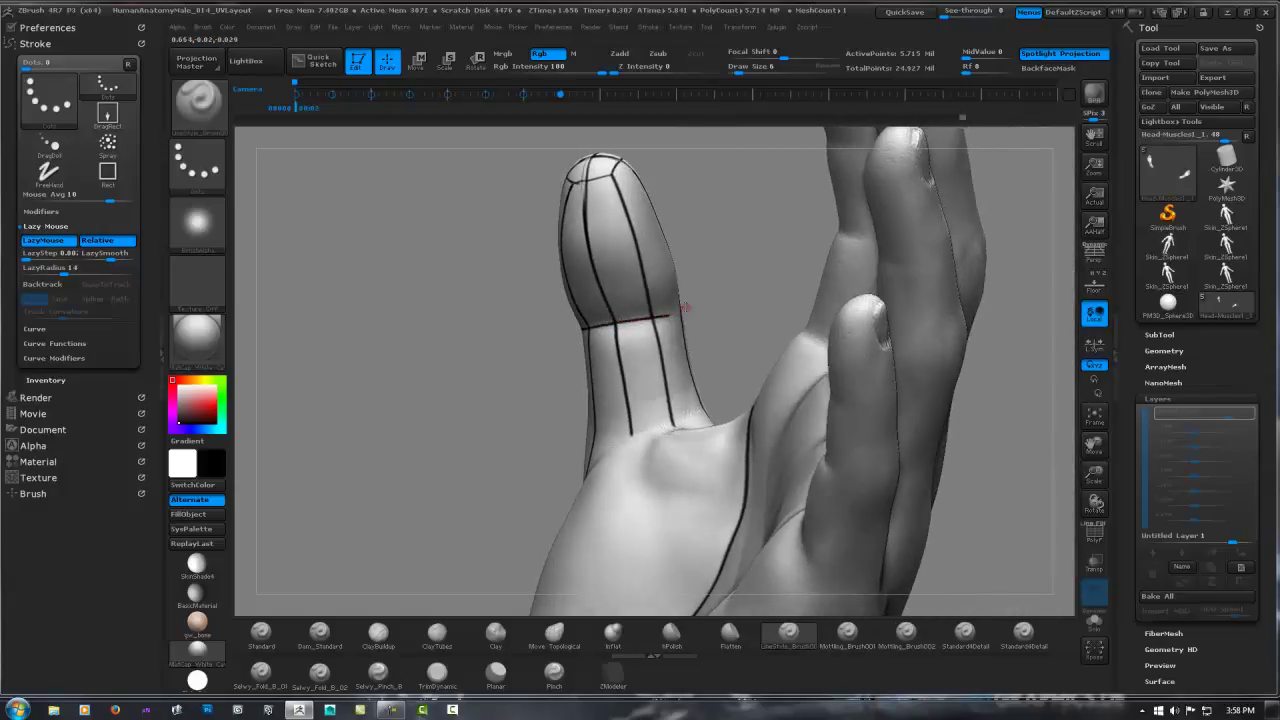
key(ctrl)
mouse_move(640, 319)
right_down()
mouse_move(600, 352)
mouse_move(534, 344)
mouse_move(659, 292)
right_up()
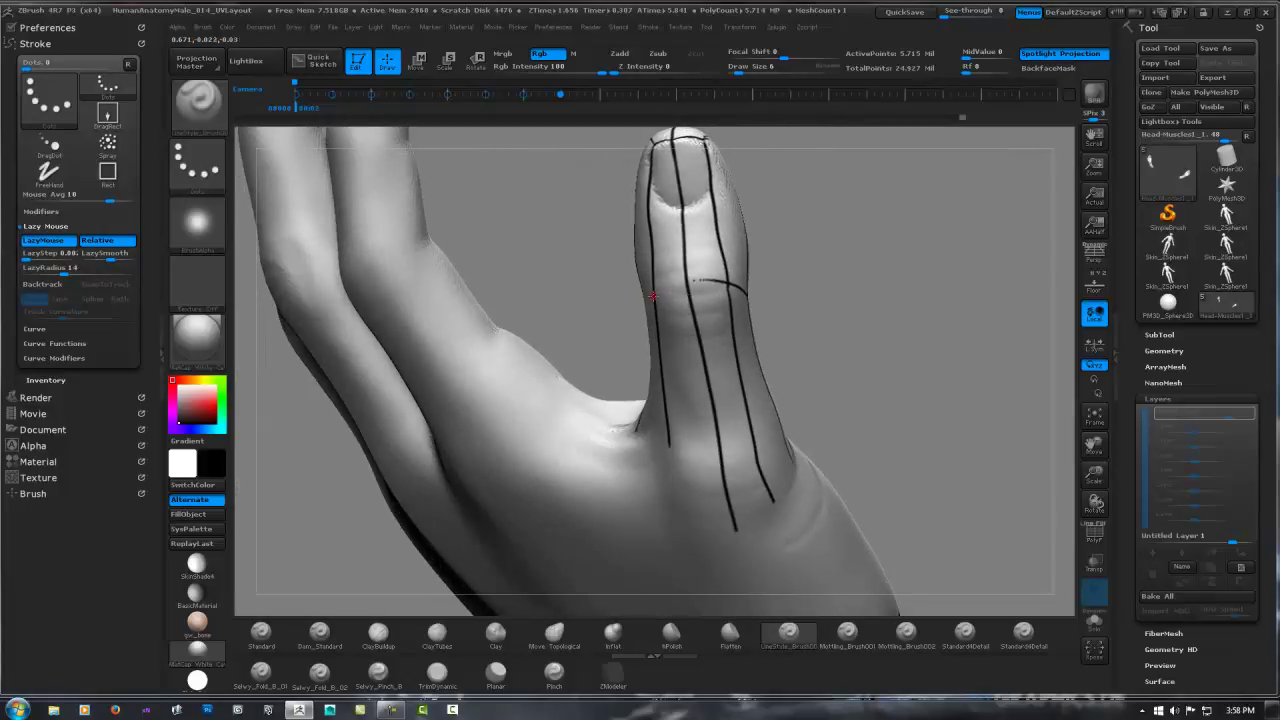
drag(668, 286, 703, 281)
mouse_move(712, 281)
right_down()
mouse_move(708, 268)
mouse_move(650, 293)
right_up()
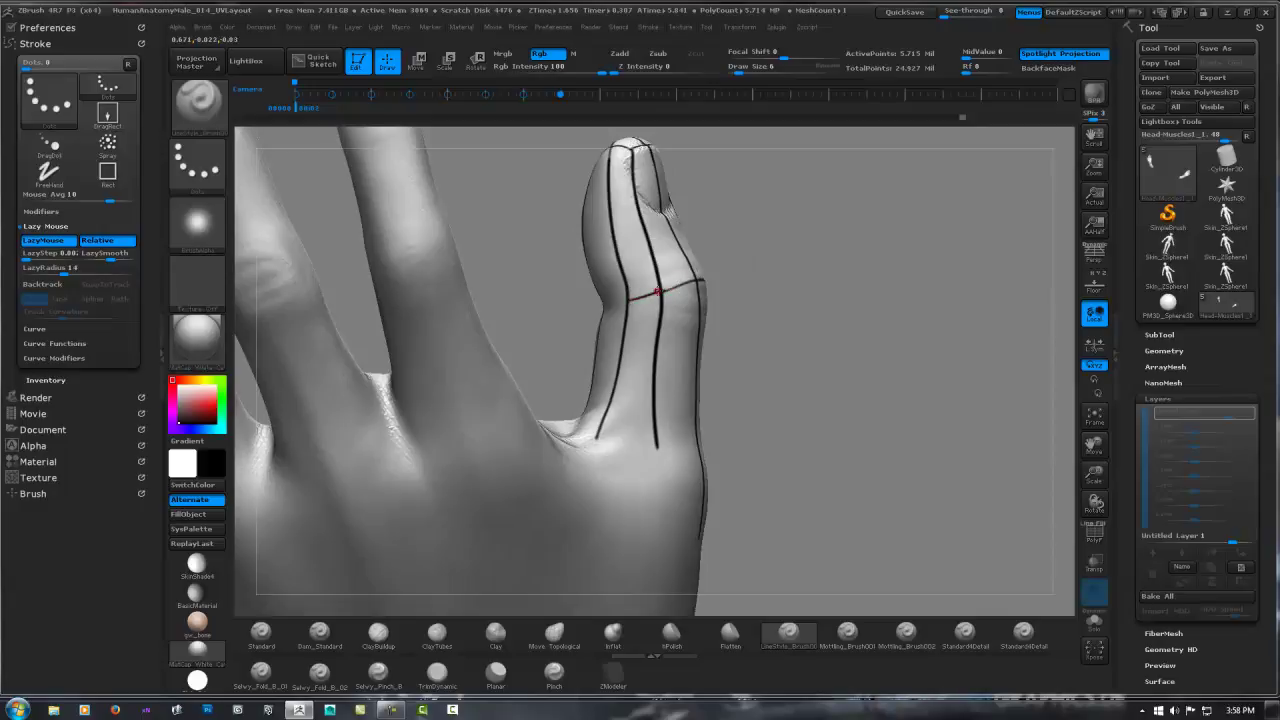
mouse_move(656, 292)
right_down()
mouse_move(643, 258)
mouse_move(585, 309)
right_up()
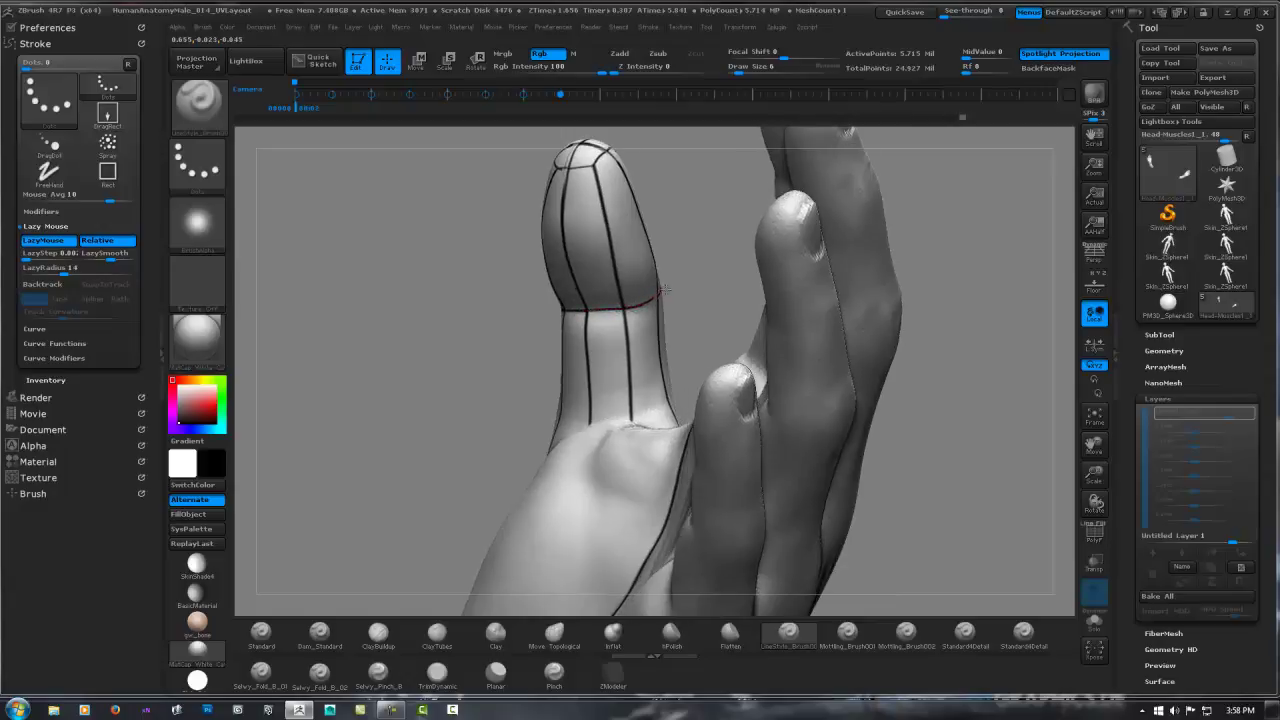
mouse_move(700, 277)
ctrl+right_down()
mouse_move(591, 308)
mouse_move(608, 313)
ctrl+right_up()
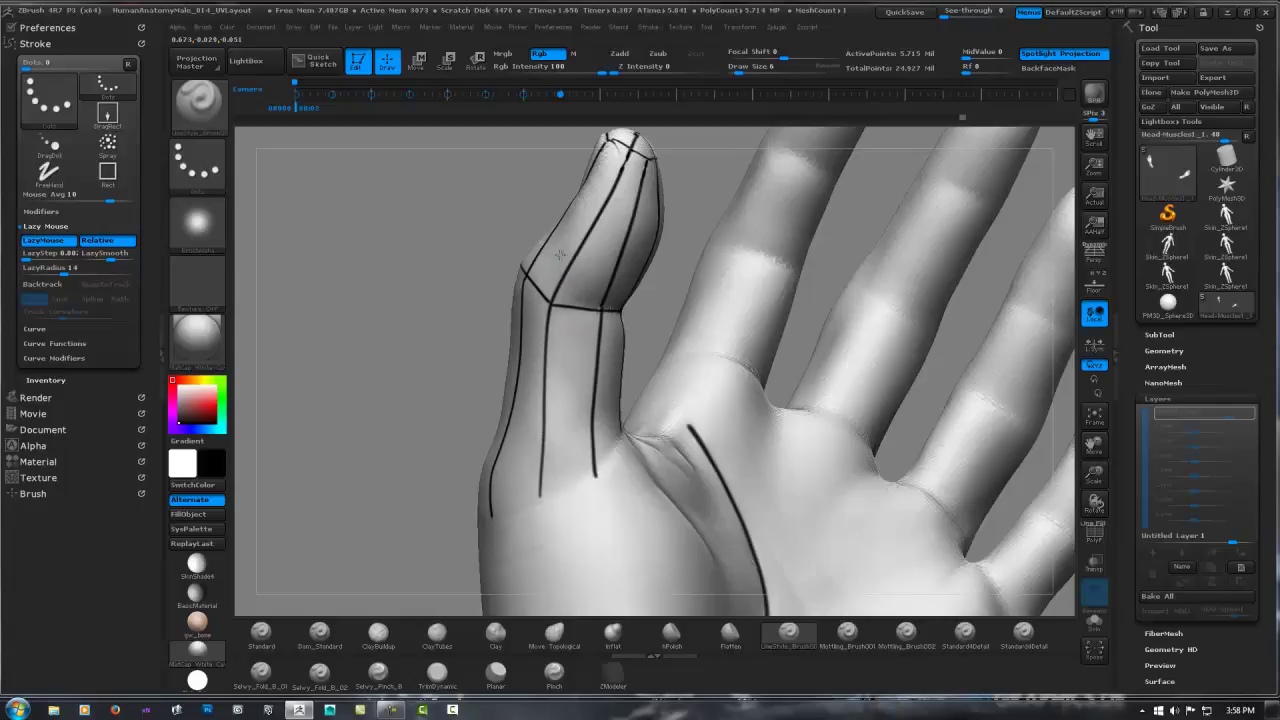
Draw a crosswise guide ring around the thumb's lower band.
right_drag(555, 255, 608, 263)
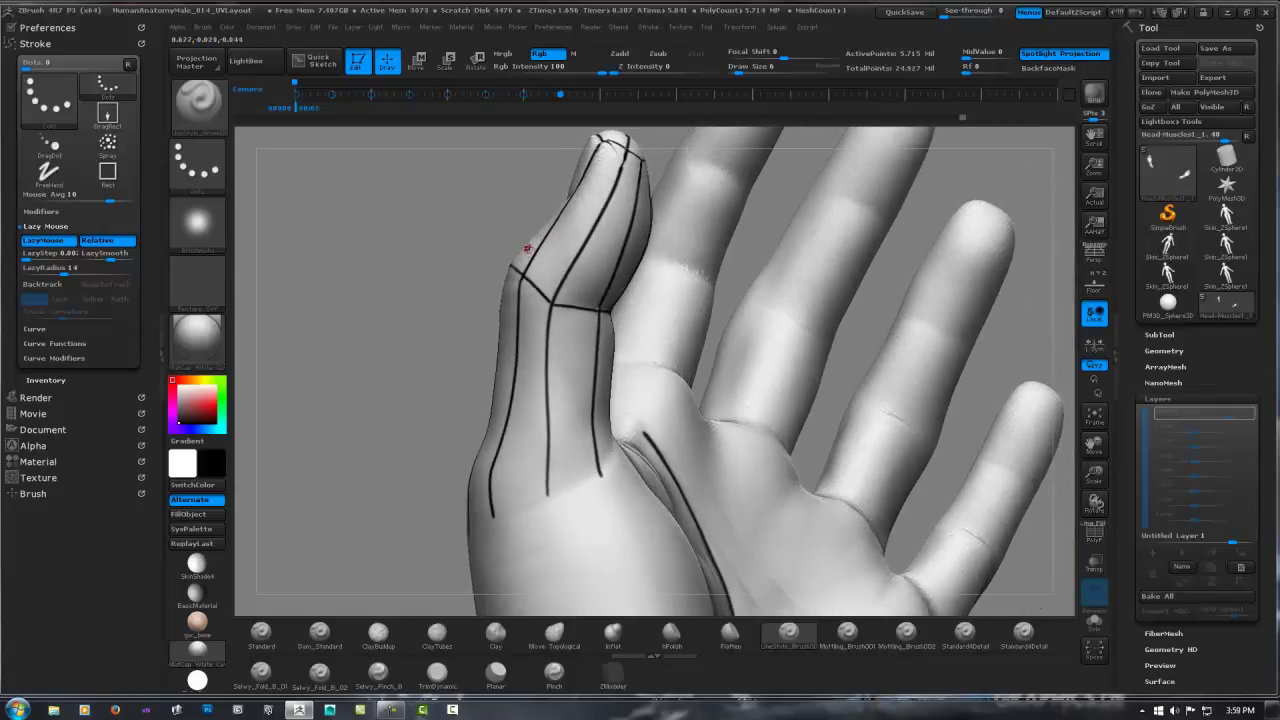
drag(542, 252, 567, 275)
drag(500, 316, 600, 328)
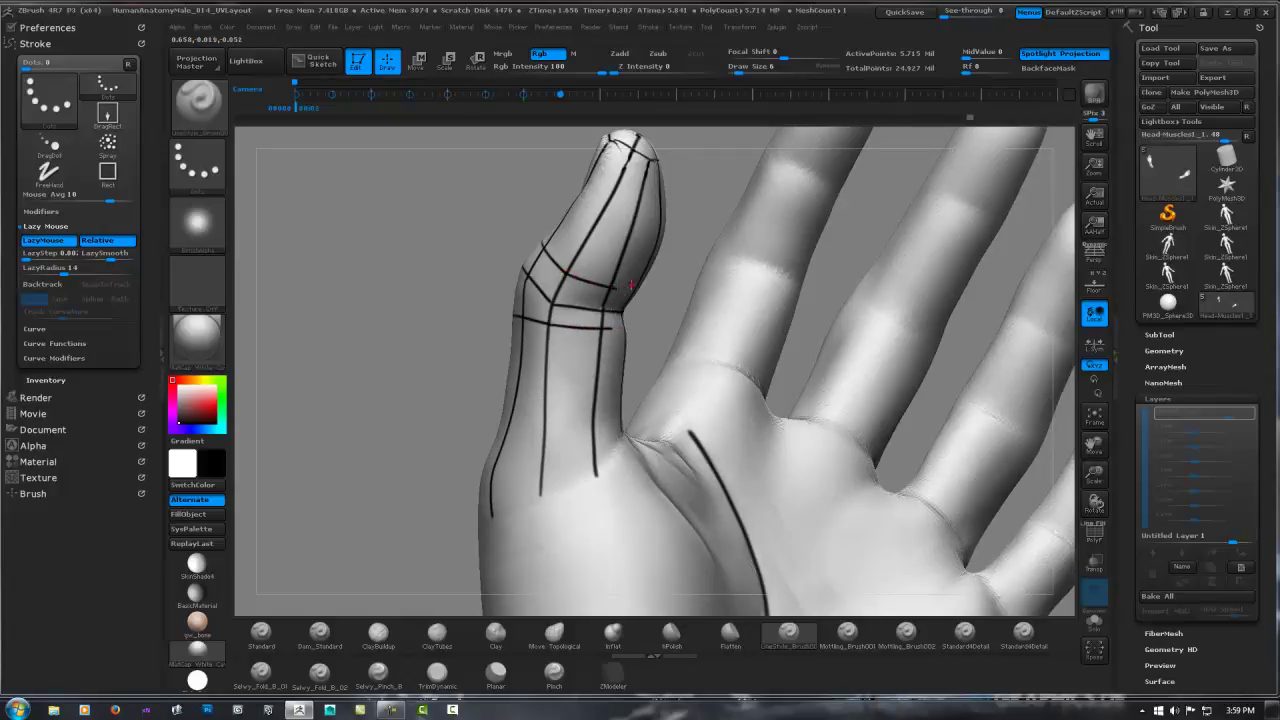
right_drag(630, 285, 614, 294)
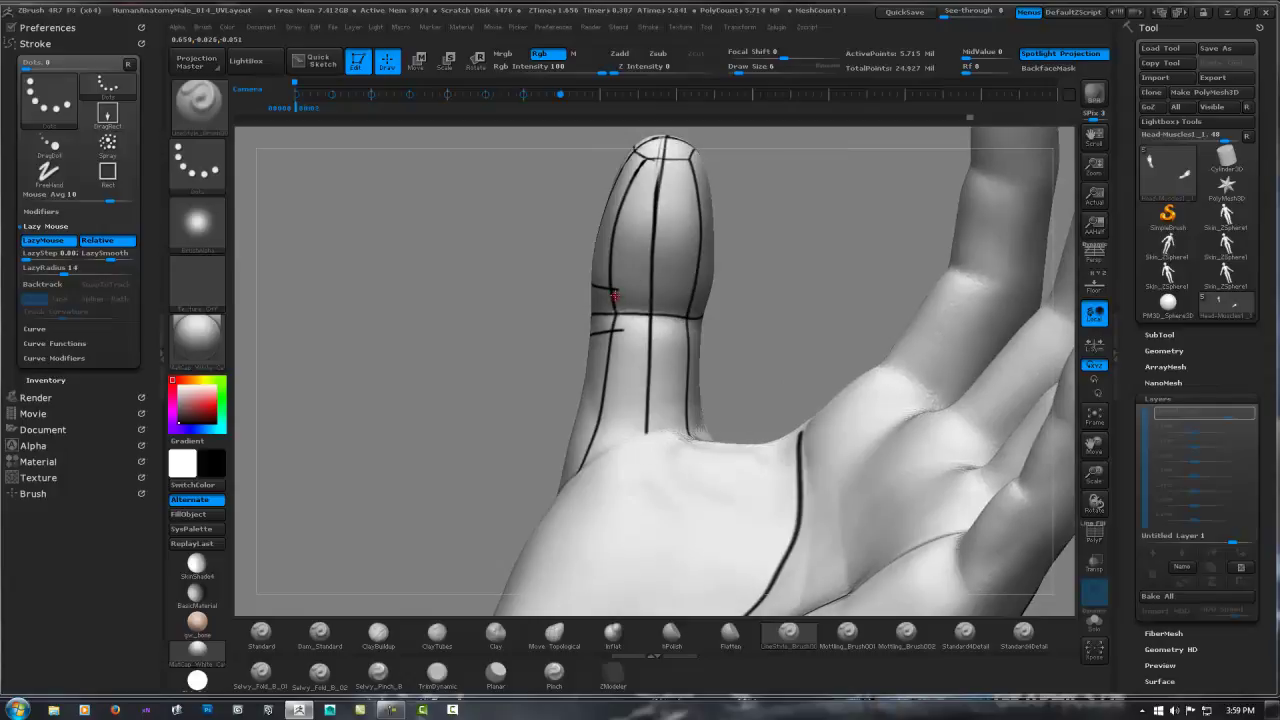
drag(636, 292, 676, 294)
drag(610, 330, 673, 331)
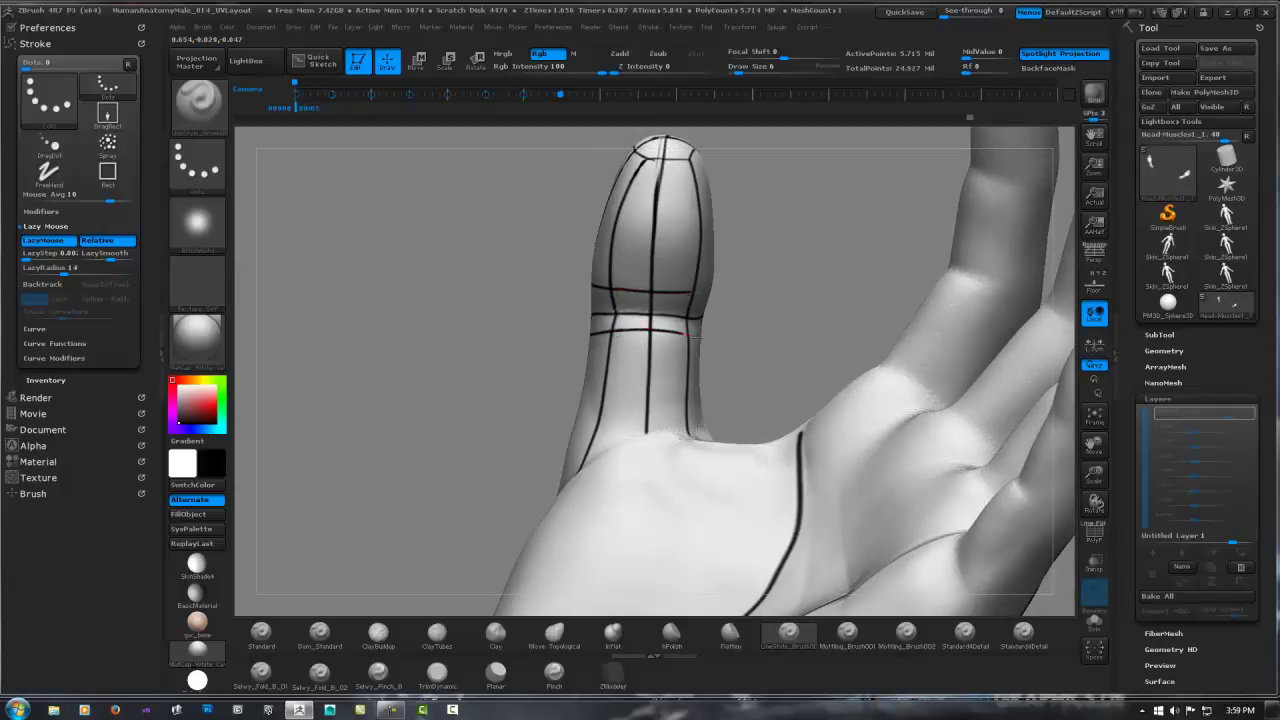
mouse_move(705, 318)
right_down()
mouse_move(619, 307)
mouse_move(640, 300)
right_up()
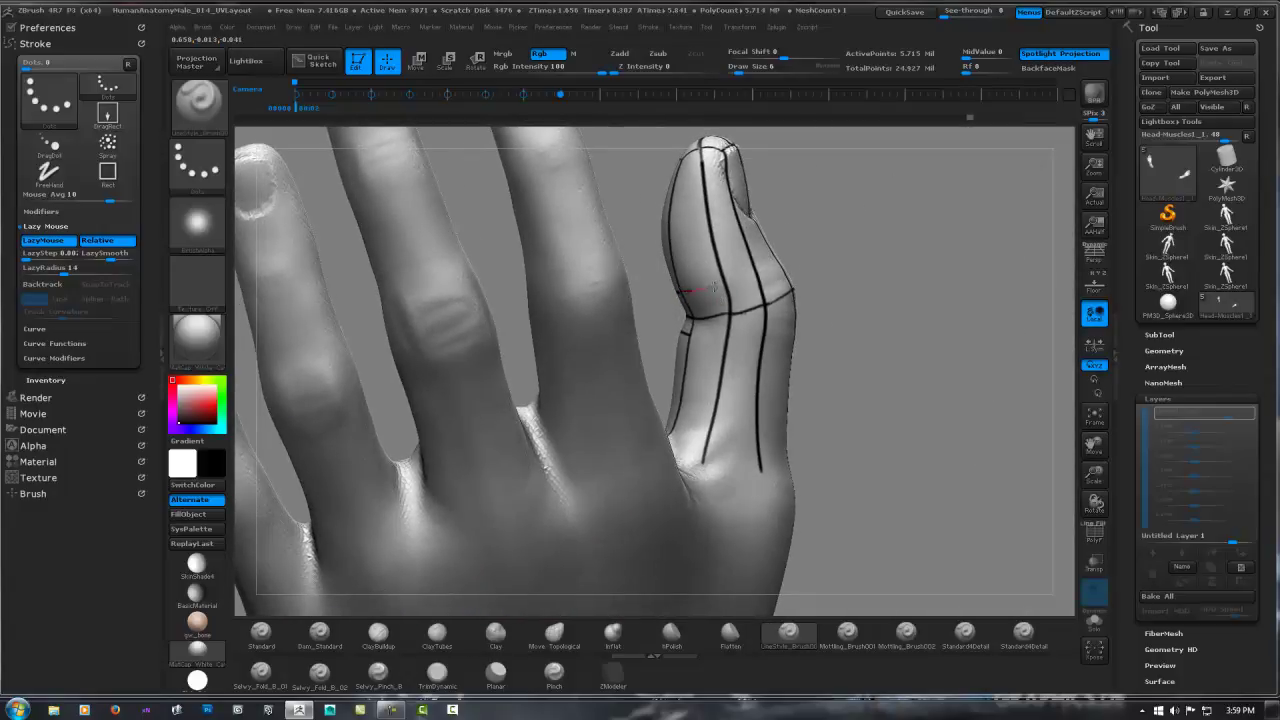
Trace another curved guide ring across the thumb joint, rotating between strokes.
drag(713, 288, 750, 282)
drag(700, 335, 730, 345)
right_drag(731, 323, 731, 285)
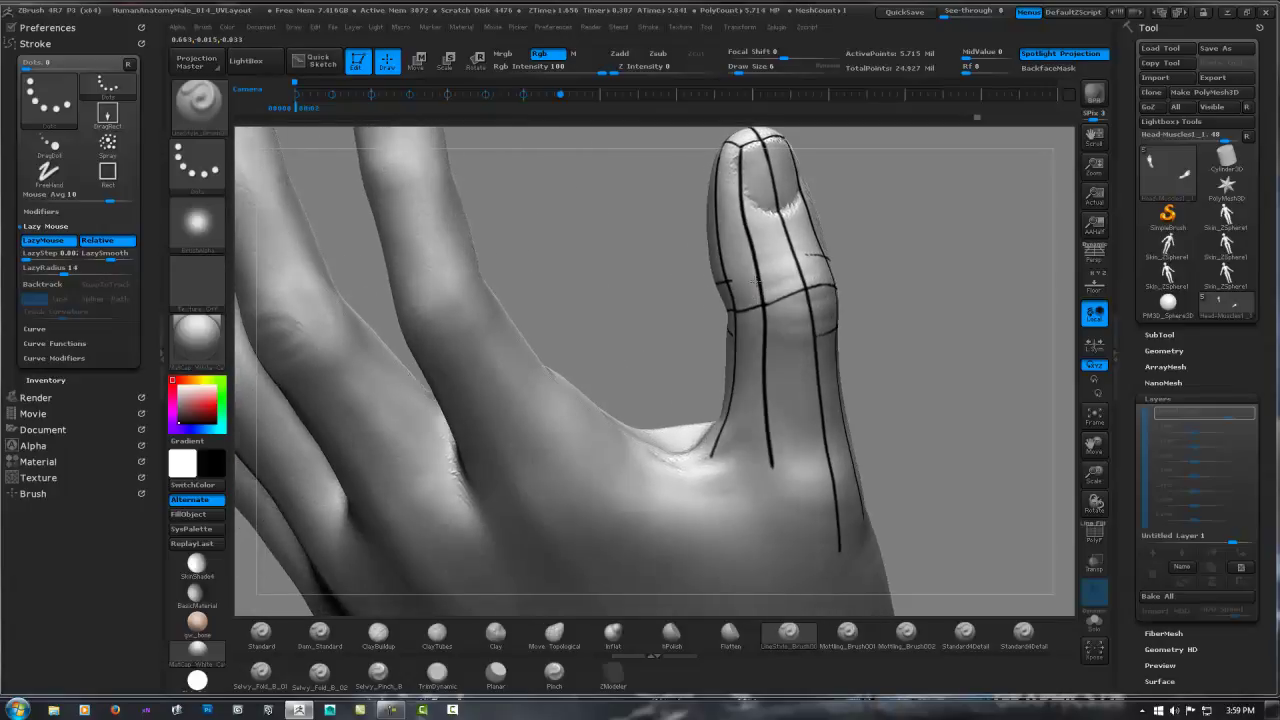
drag(731, 285, 812, 257)
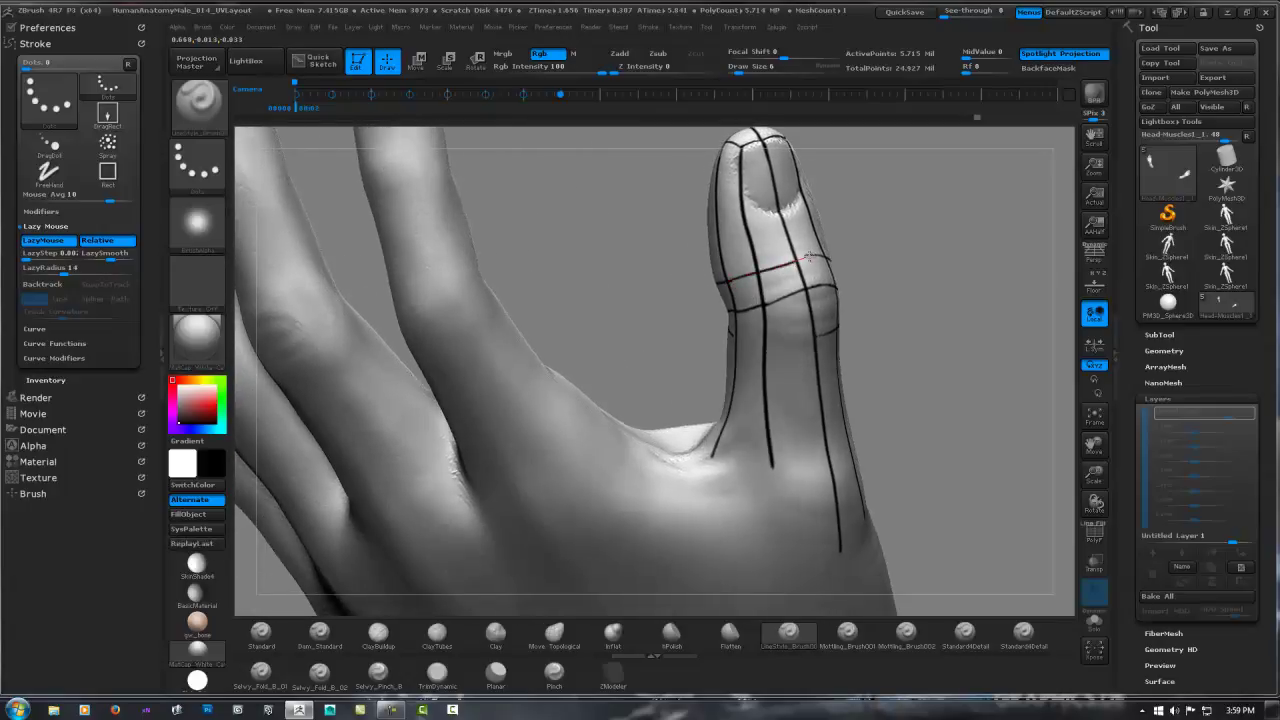
right_drag(781, 293, 716, 343)
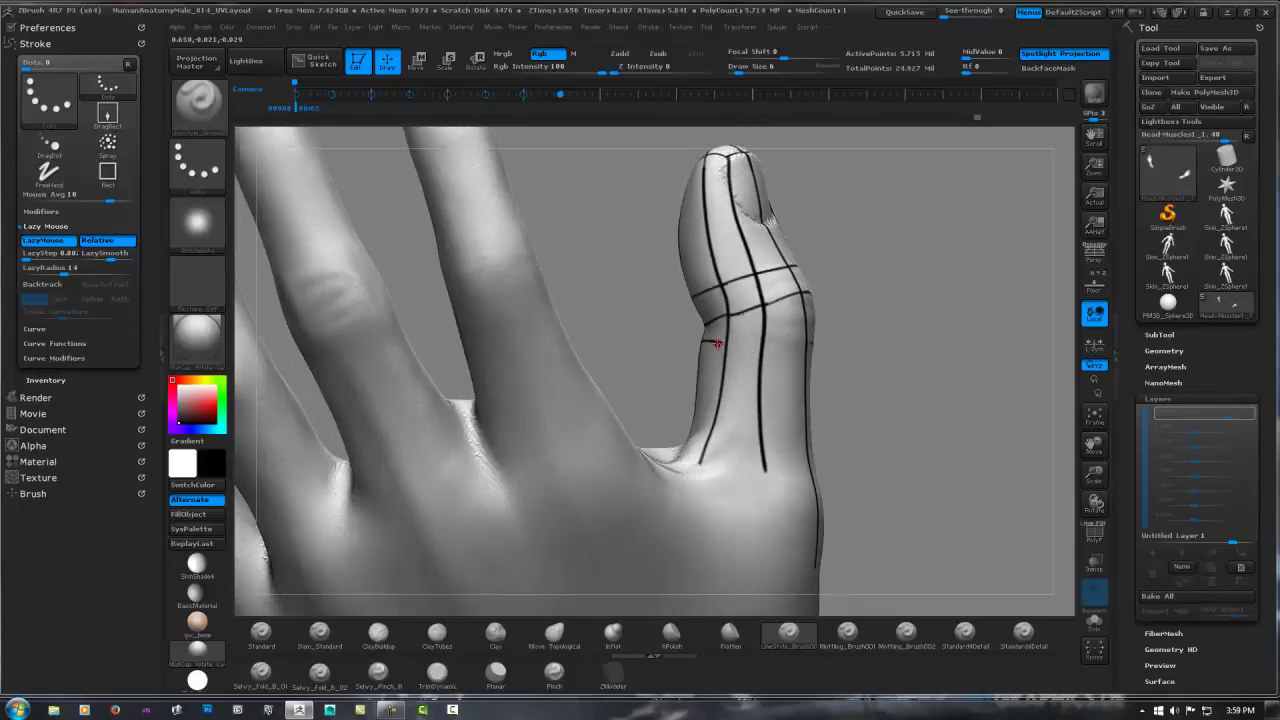
drag(750, 345, 789, 346)
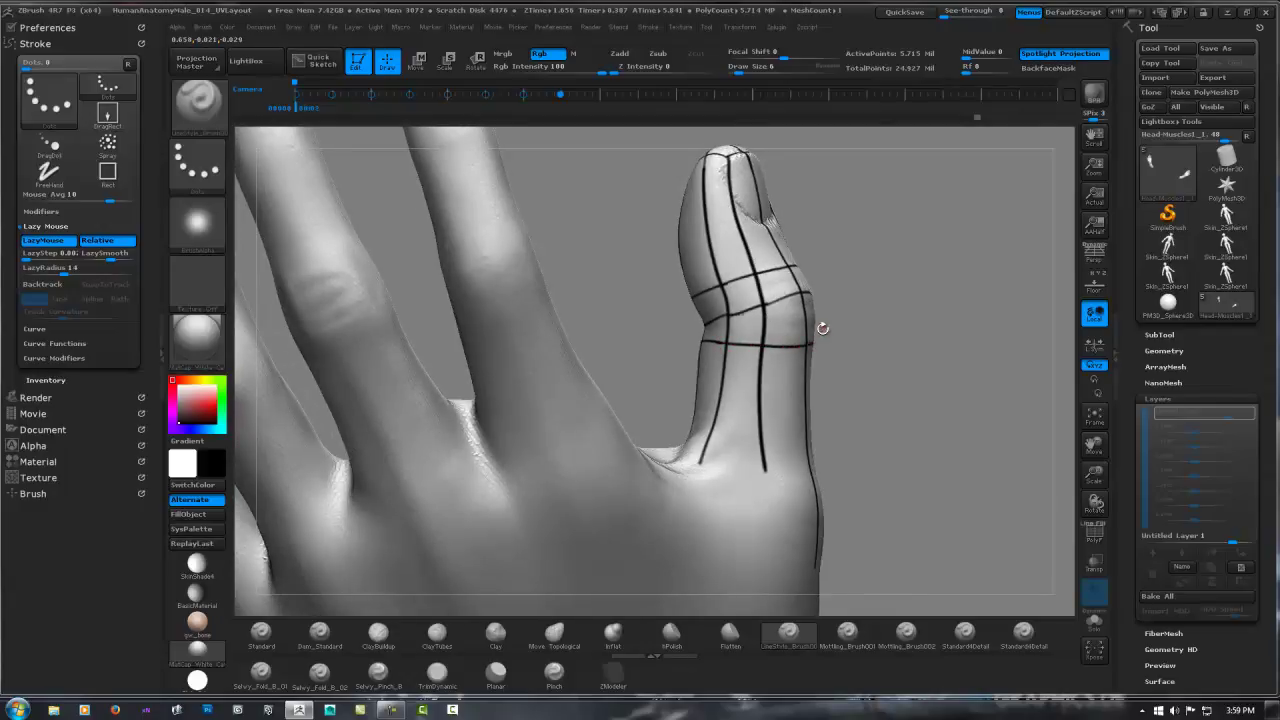
mouse_move(818, 328)
right_down()
mouse_move(897, 289)
mouse_move(760, 301)
right_up()
drag(762, 300, 858, 310)
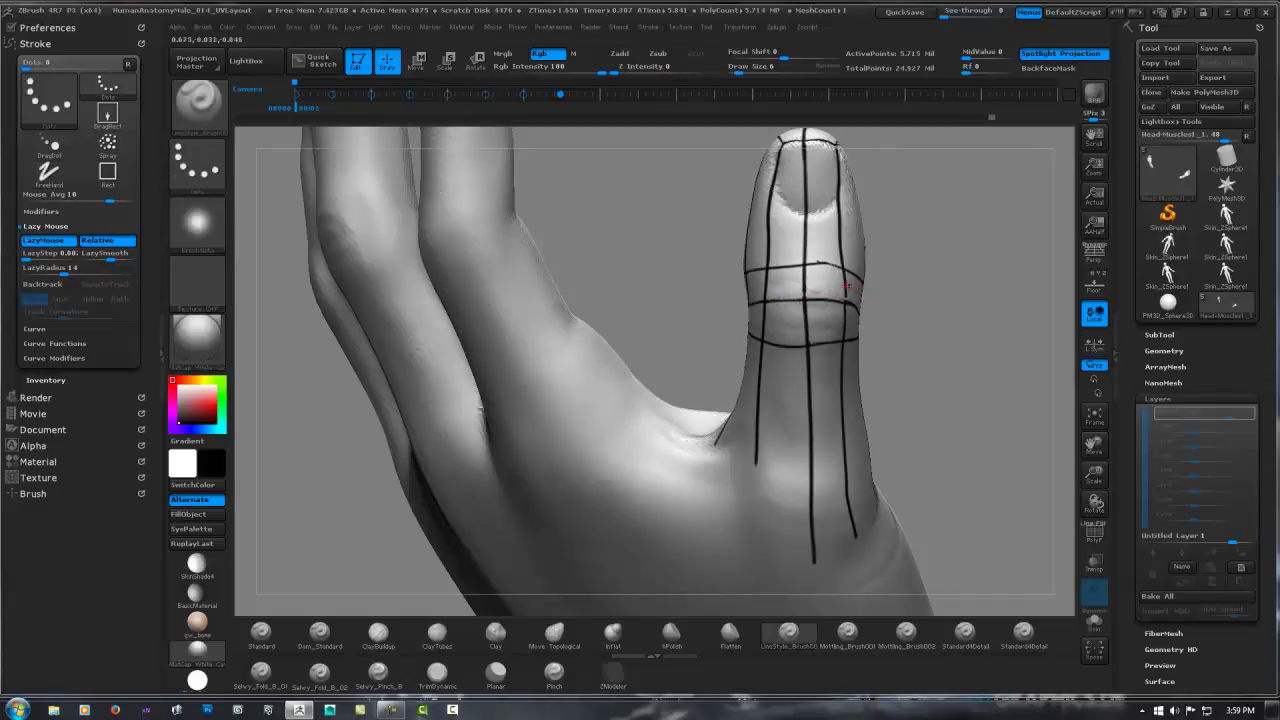
Undo a bad stroke and redraw a horizontal guide ring lower on the thumb.
mouse_move(783, 201)
alt+mouse_down()
mouse_move(737, 277)
mouse_move(800, 278)
mouse_move(709, 330)
mouse_move(660, 384)
mouse_move(790, 386)
alt+mouse_up()
key(shift)
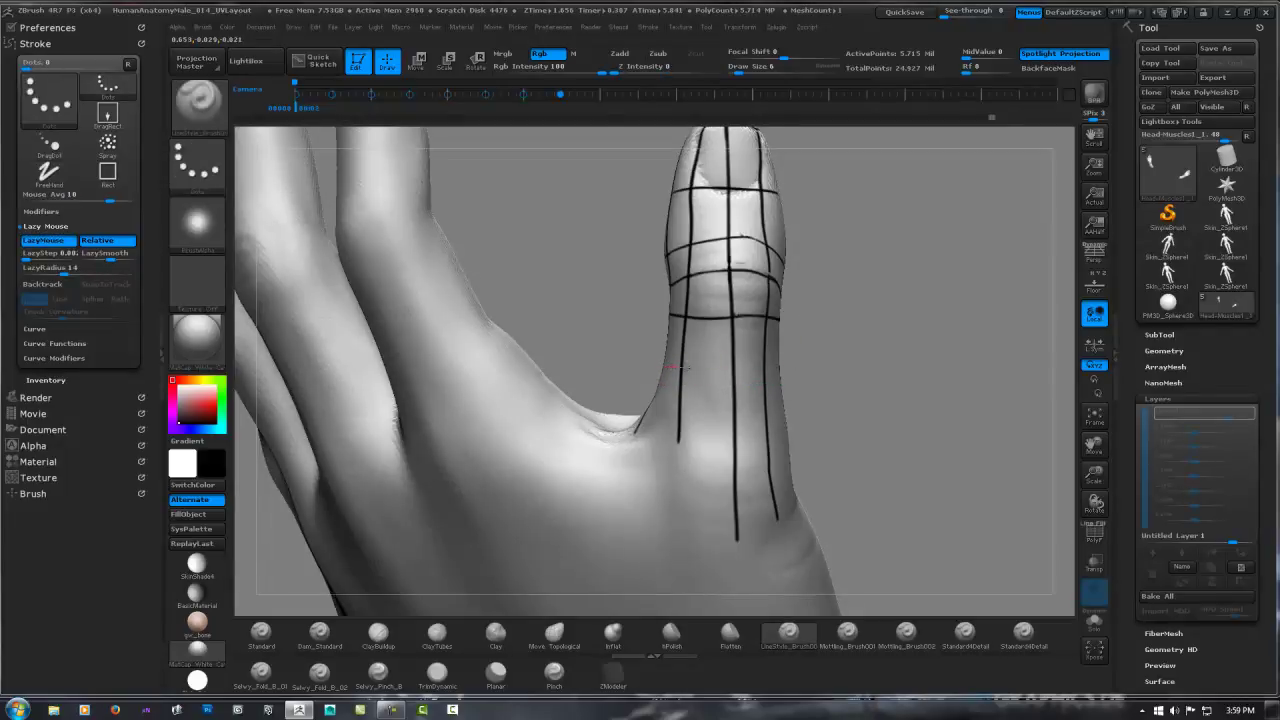
drag(666, 368, 792, 371)
drag(720, 404, 657, 298)
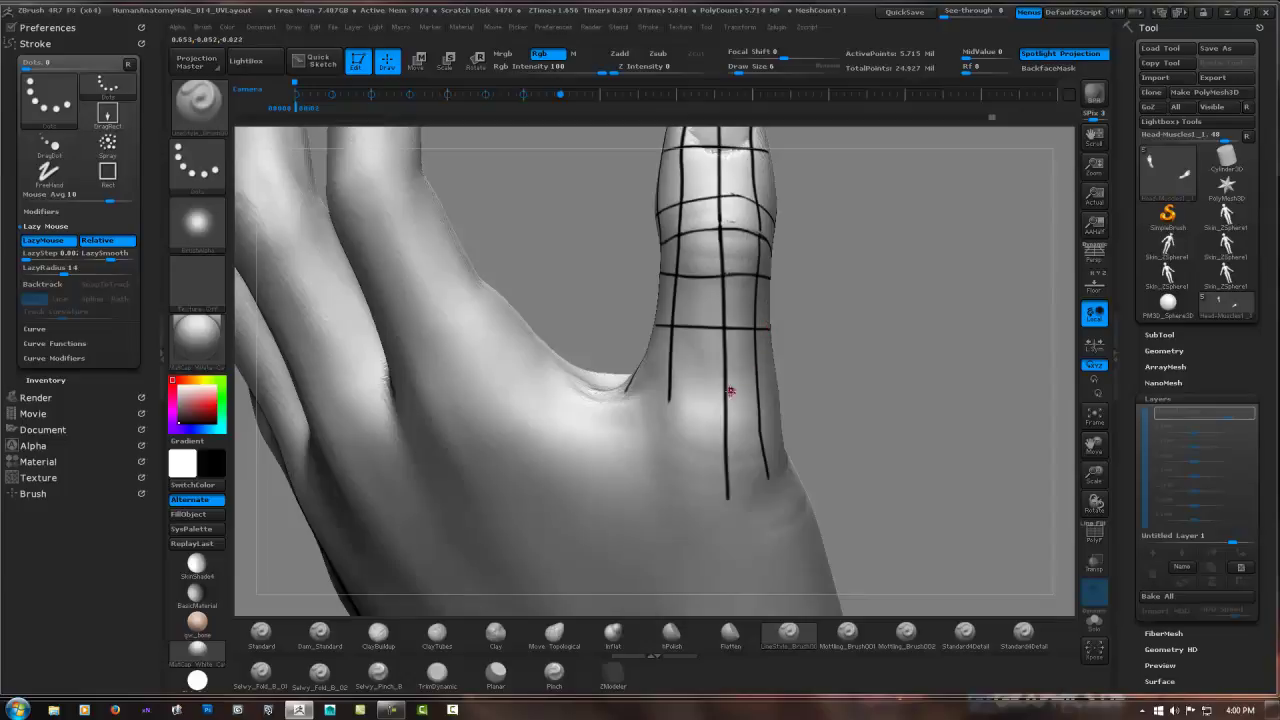
Draw a curved crosswise guide line along the thumb's base where it meets the palm.
mouse_move(731, 391)
mouse_down()
mouse_move(658, 362)
mouse_move(640, 394)
mouse_move(735, 409)
mouse_up()
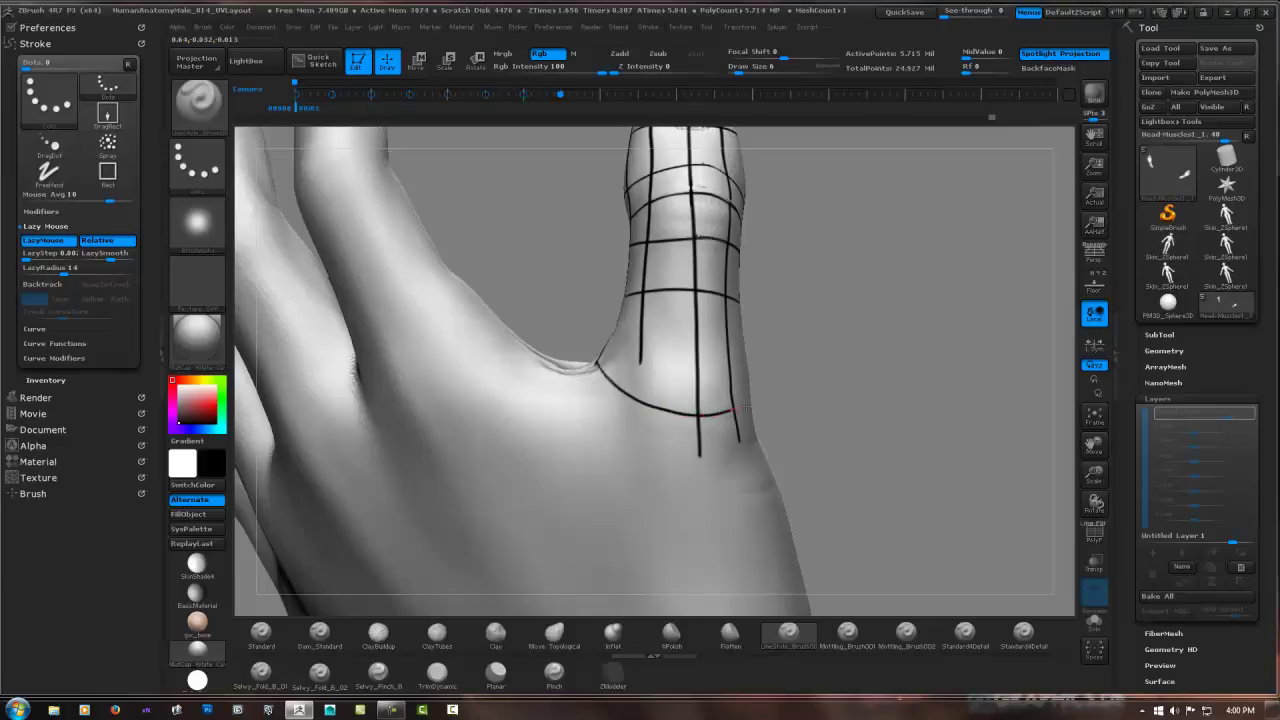
drag(762, 401, 711, 385)
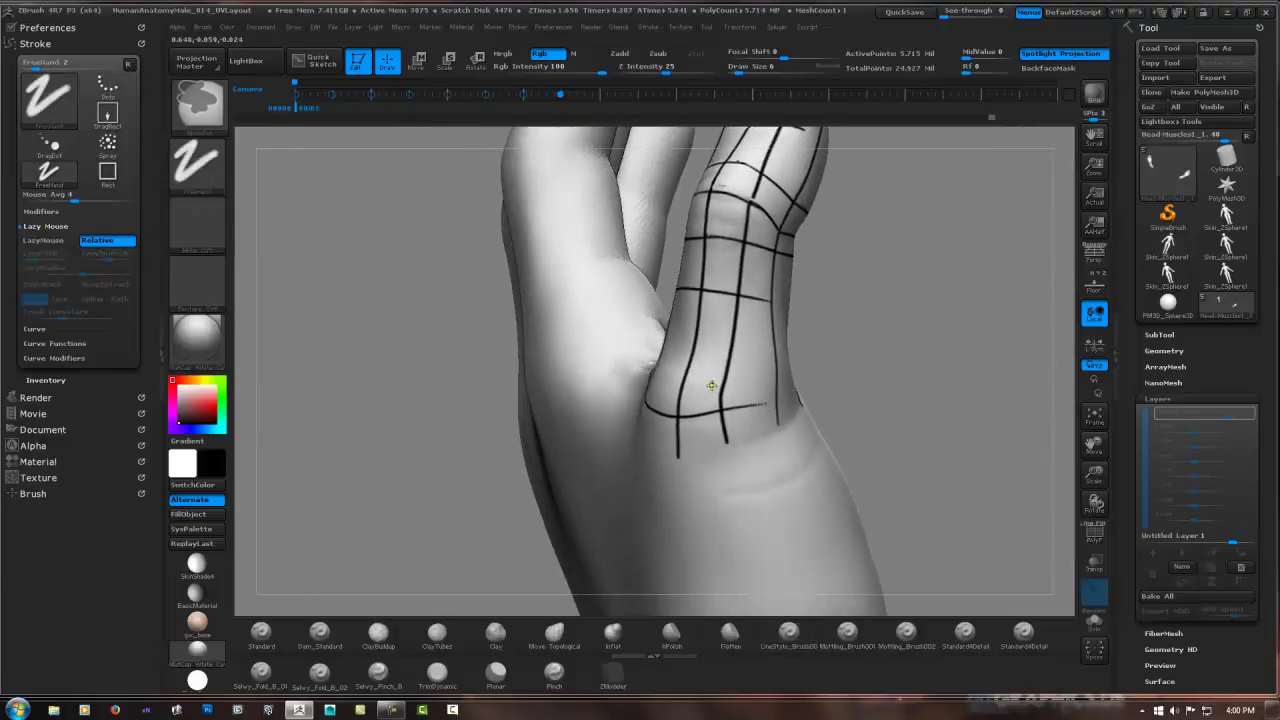
key(shift)
drag(645, 408, 762, 436)
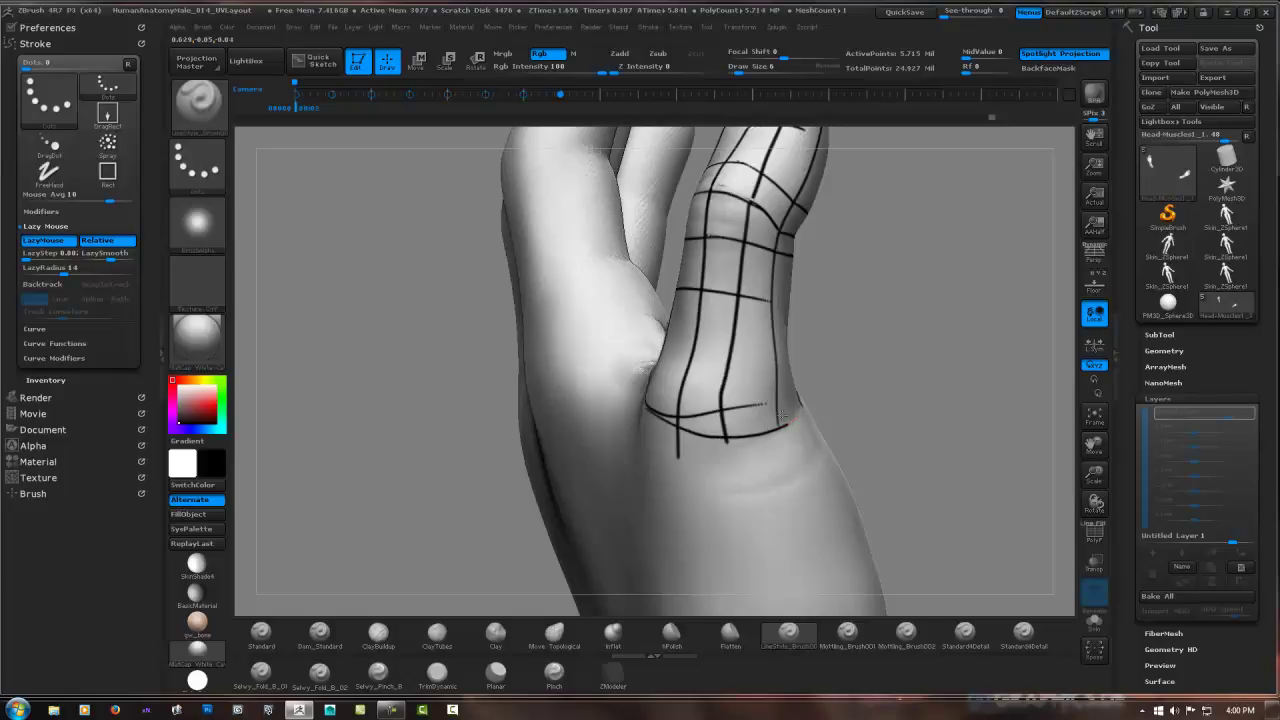
mouse_move(790, 424)
mouse_down()
mouse_move(718, 376)
mouse_move(697, 410)
mouse_up()
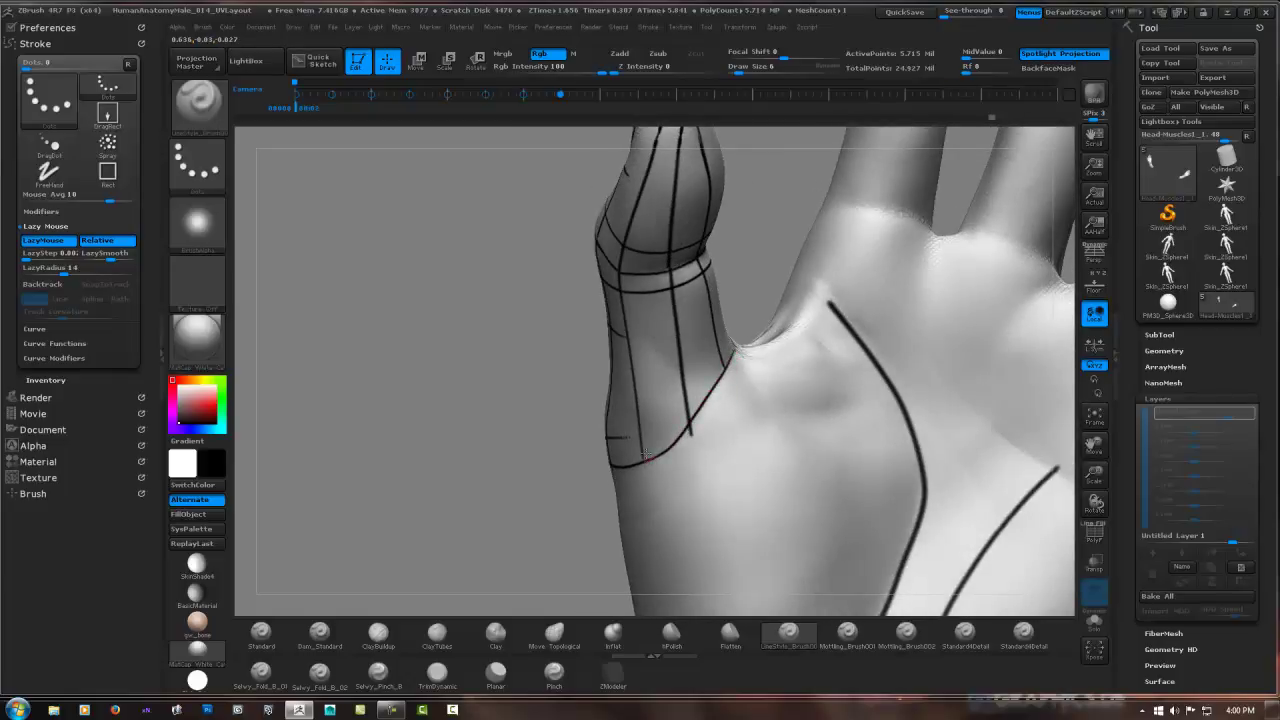
mouse_move(647, 455)
mouse_down()
mouse_move(784, 348)
mouse_move(777, 323)
mouse_up()
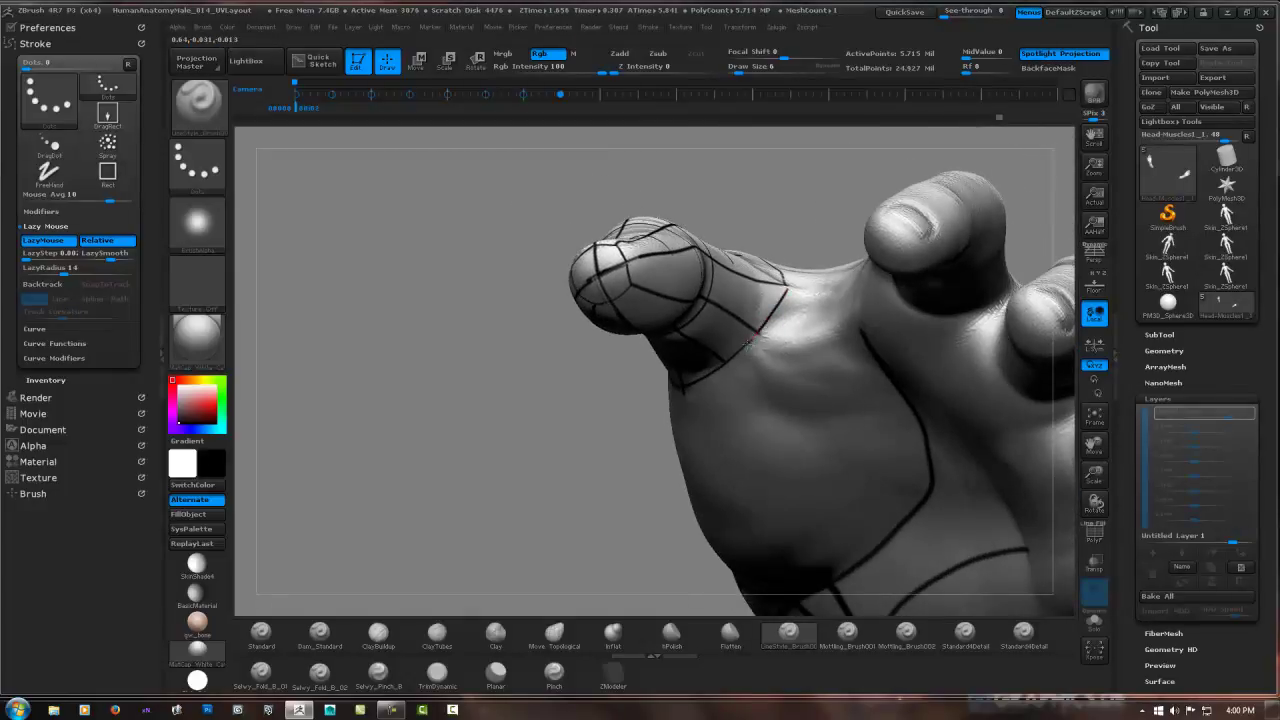
drag(777, 277, 801, 275)
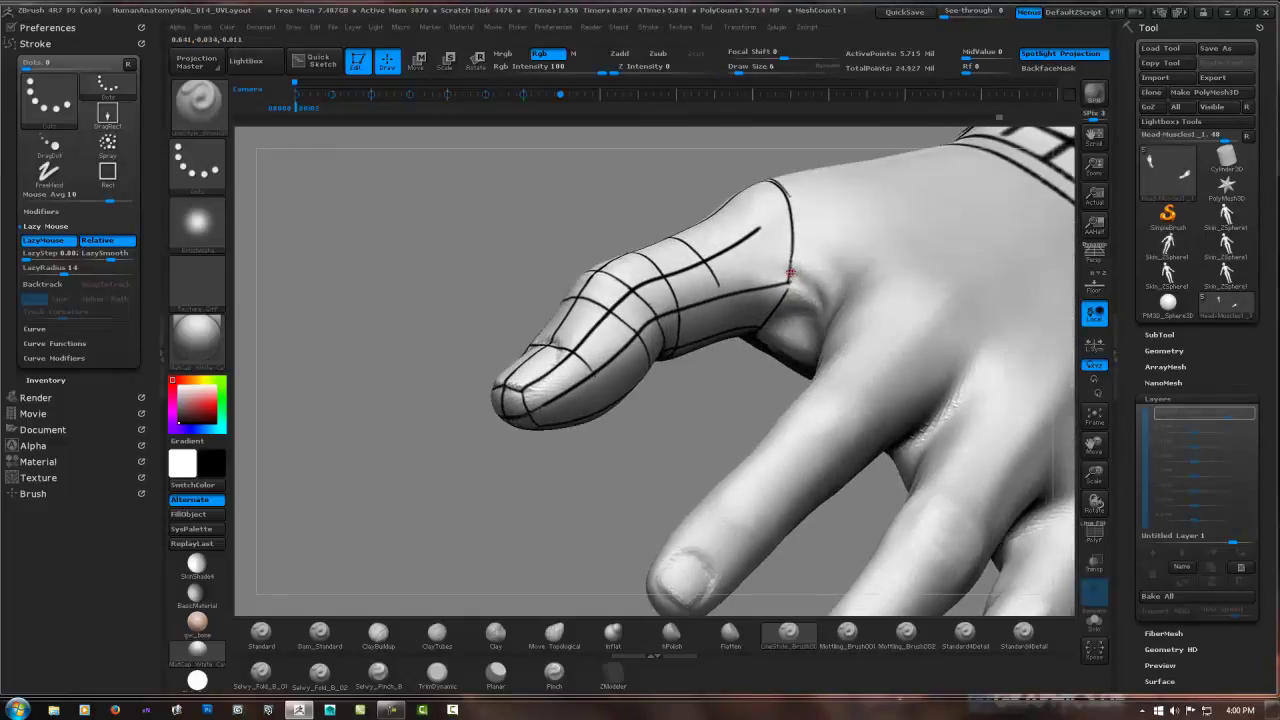
mouse_move(757, 341)
mouse_down()
mouse_move(785, 327)
mouse_move(646, 354)
mouse_move(587, 297)
mouse_up()
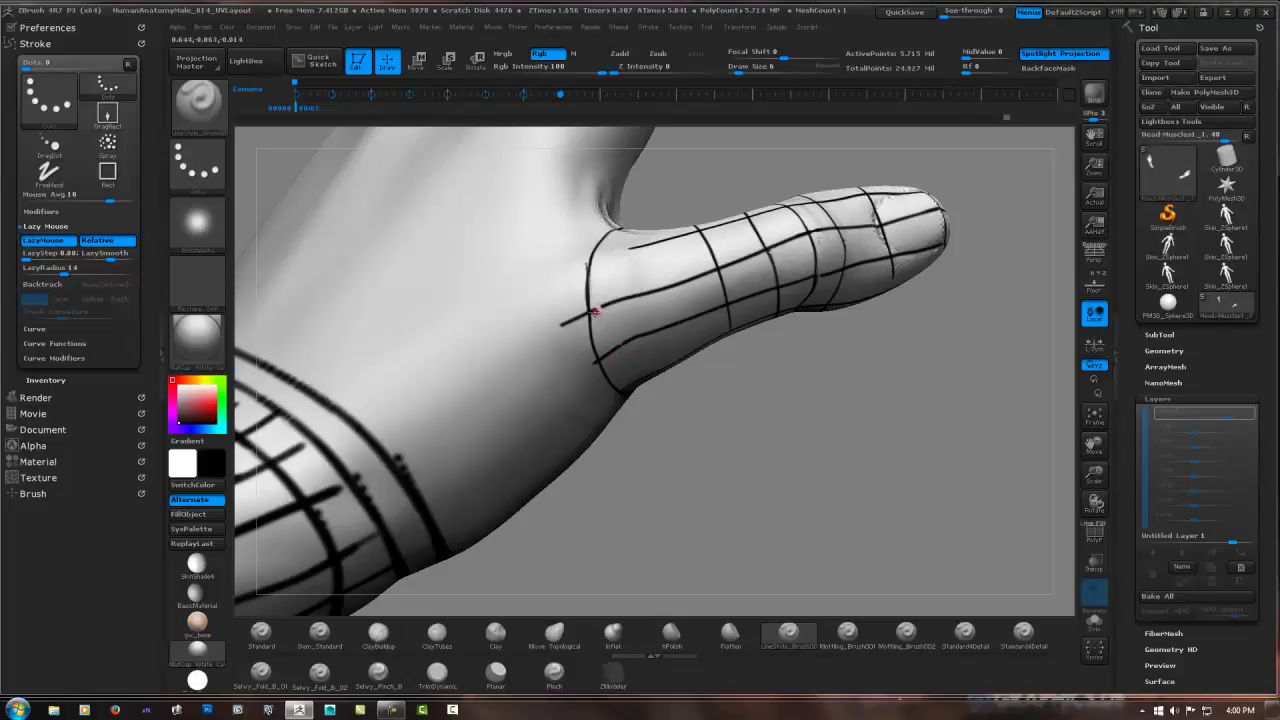
right_drag(657, 309, 640, 404)
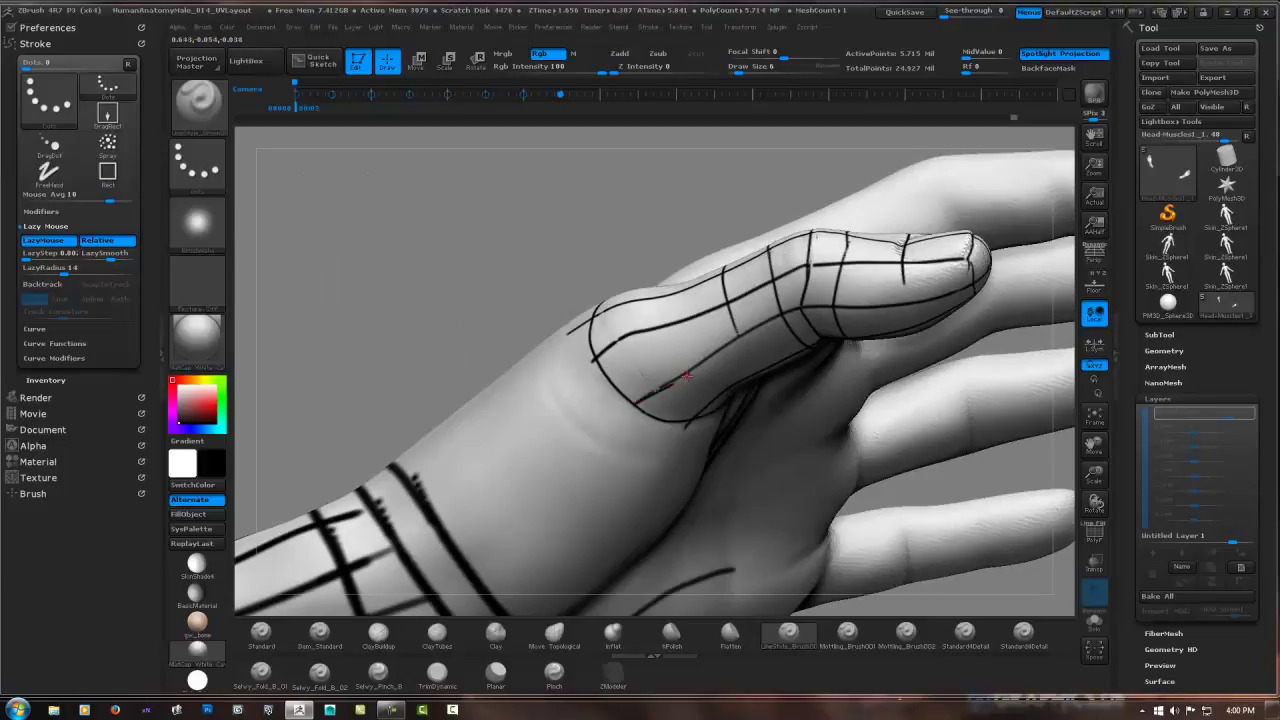
key(ctrl)
mouse_move(666, 349)
mouse_down()
mouse_move(702, 354)
mouse_move(674, 307)
mouse_move(589, 309)
mouse_move(603, 288)
mouse_up()
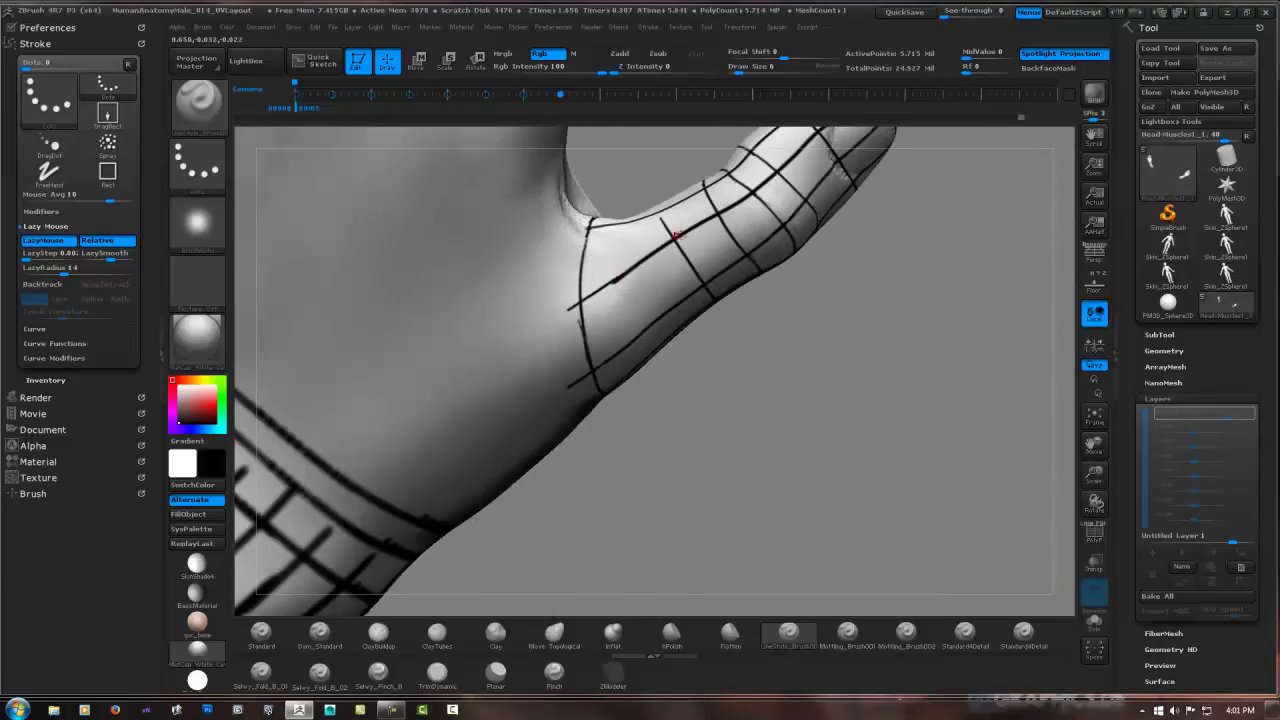
mouse_move(676, 234)
mouse_down()
mouse_move(660, 344)
mouse_move(770, 340)
mouse_move(704, 425)
mouse_up()
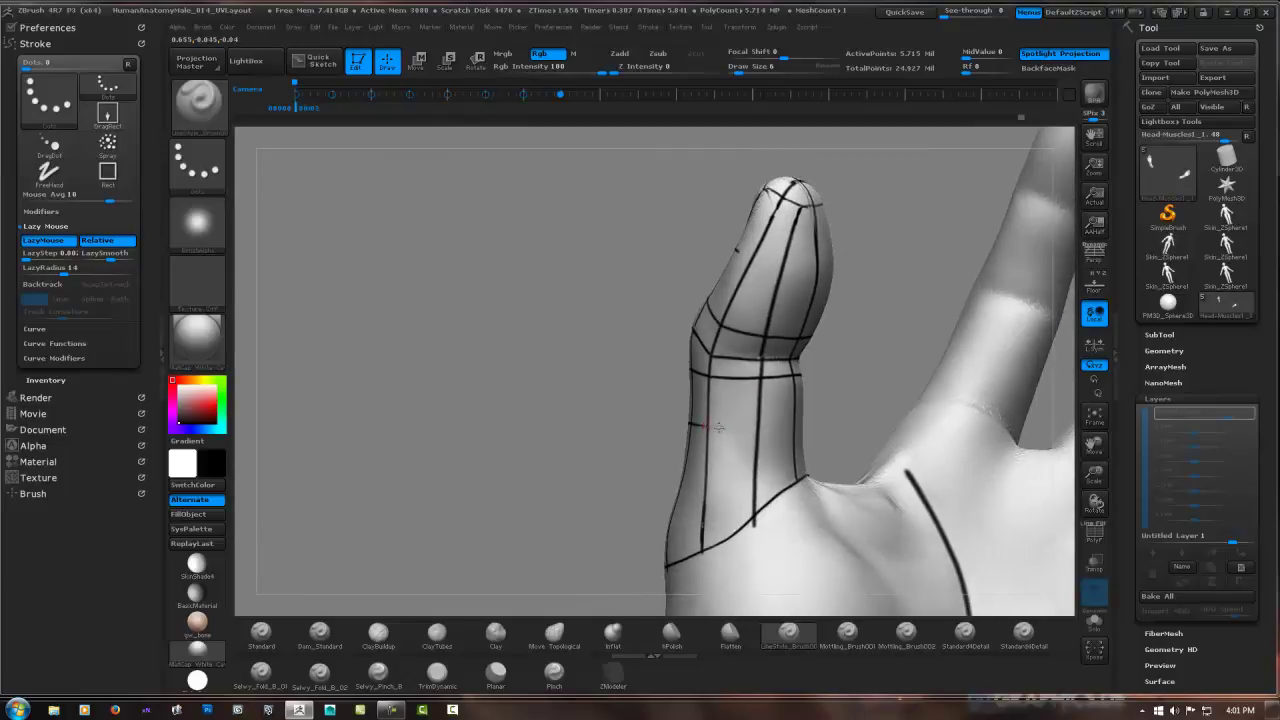
mouse_move(781, 401)
mouse_down()
mouse_move(817, 376)
mouse_move(784, 419)
mouse_up()
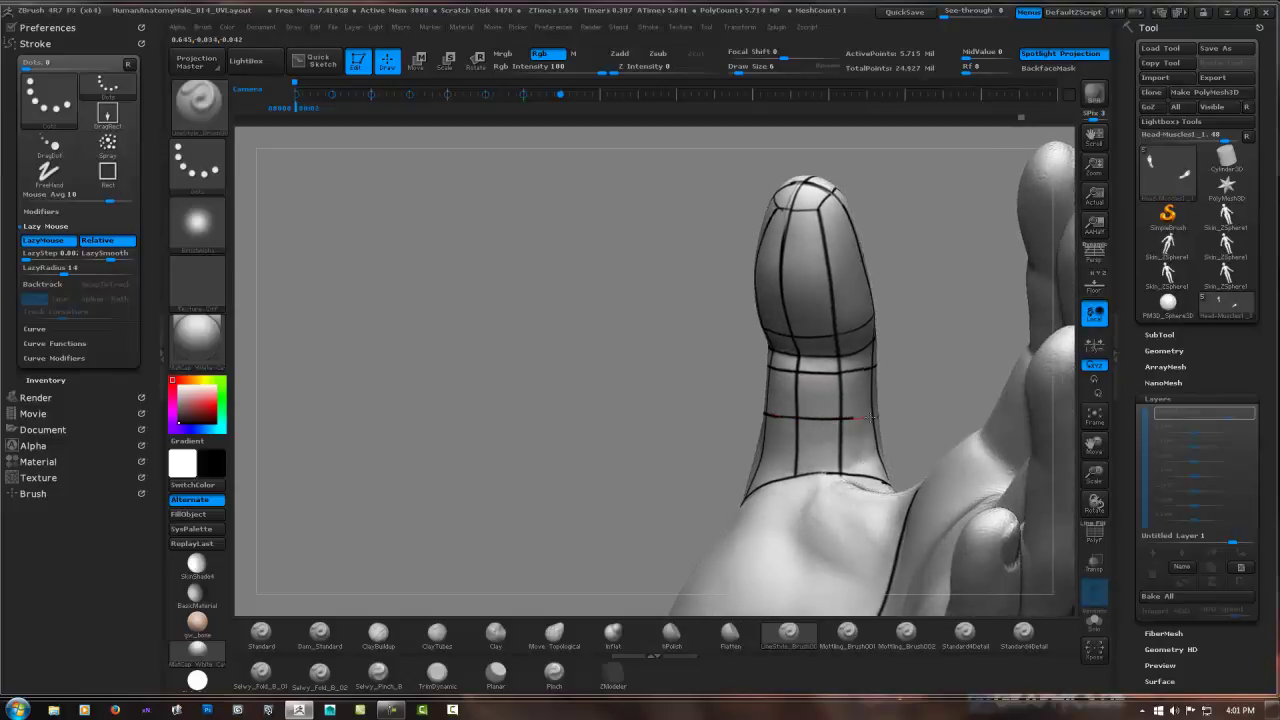
mouse_move(890, 413)
mouse_down()
mouse_move(928, 420)
mouse_move(928, 372)
mouse_up()
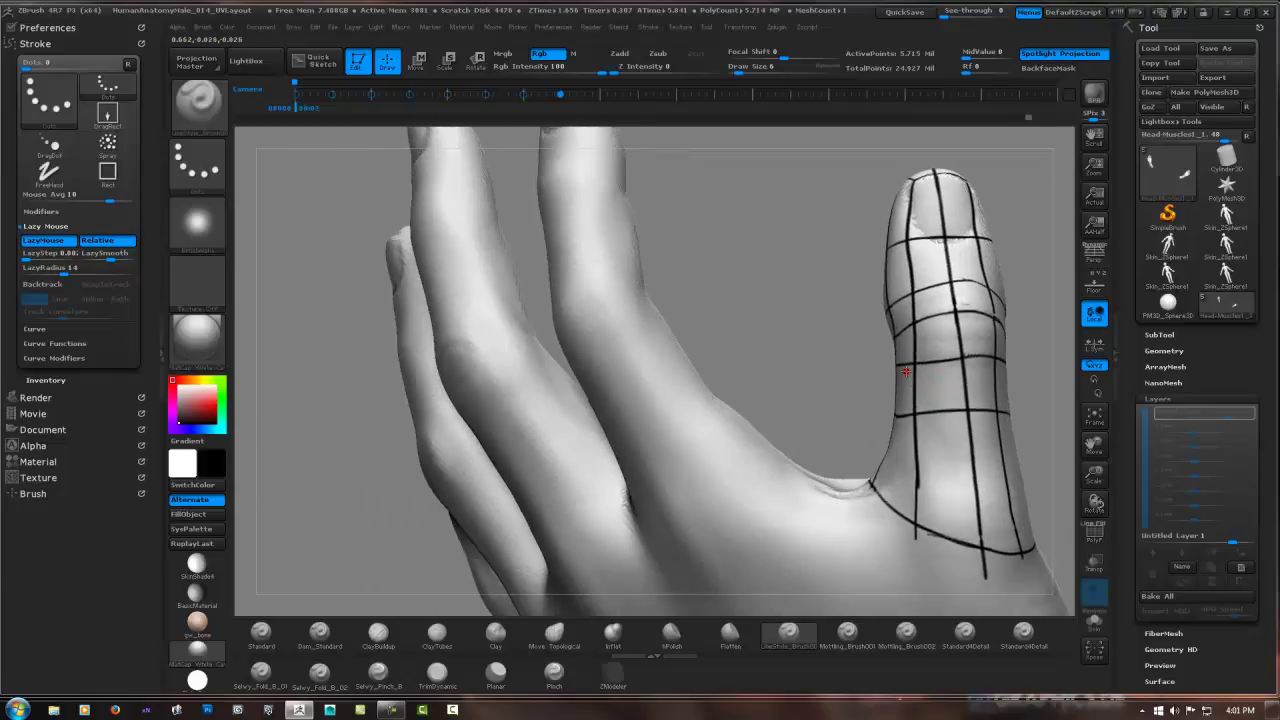
mouse_move(901, 375)
mouse_down()
mouse_move(870, 352)
mouse_move(780, 373)
mouse_move(849, 294)
mouse_up()
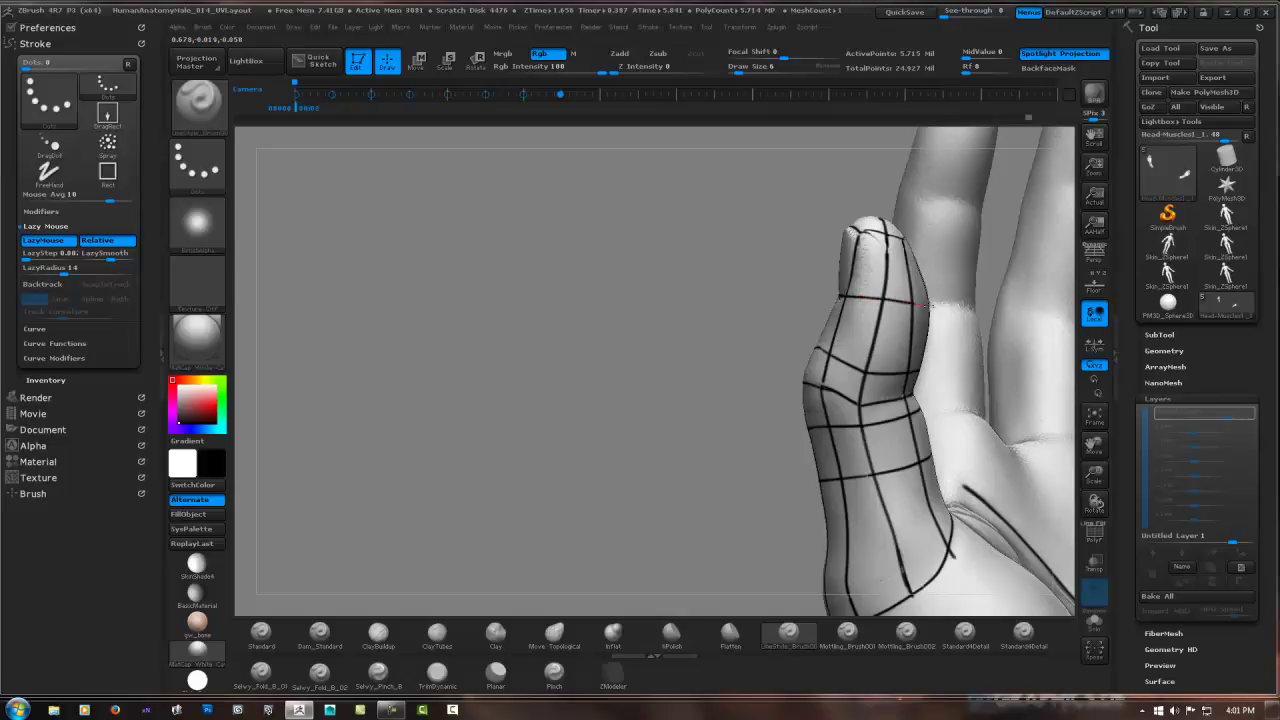
key(b)
key(s)
key(t)
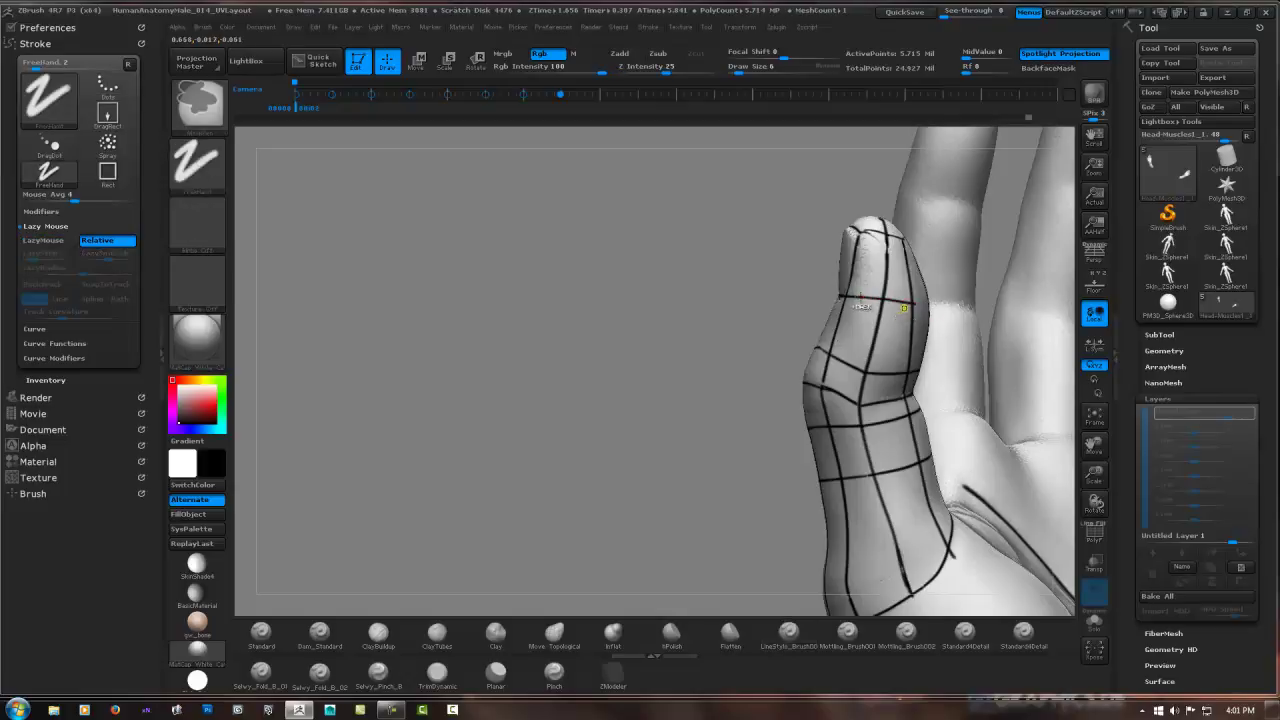
key(b)
key(l)
key(s)
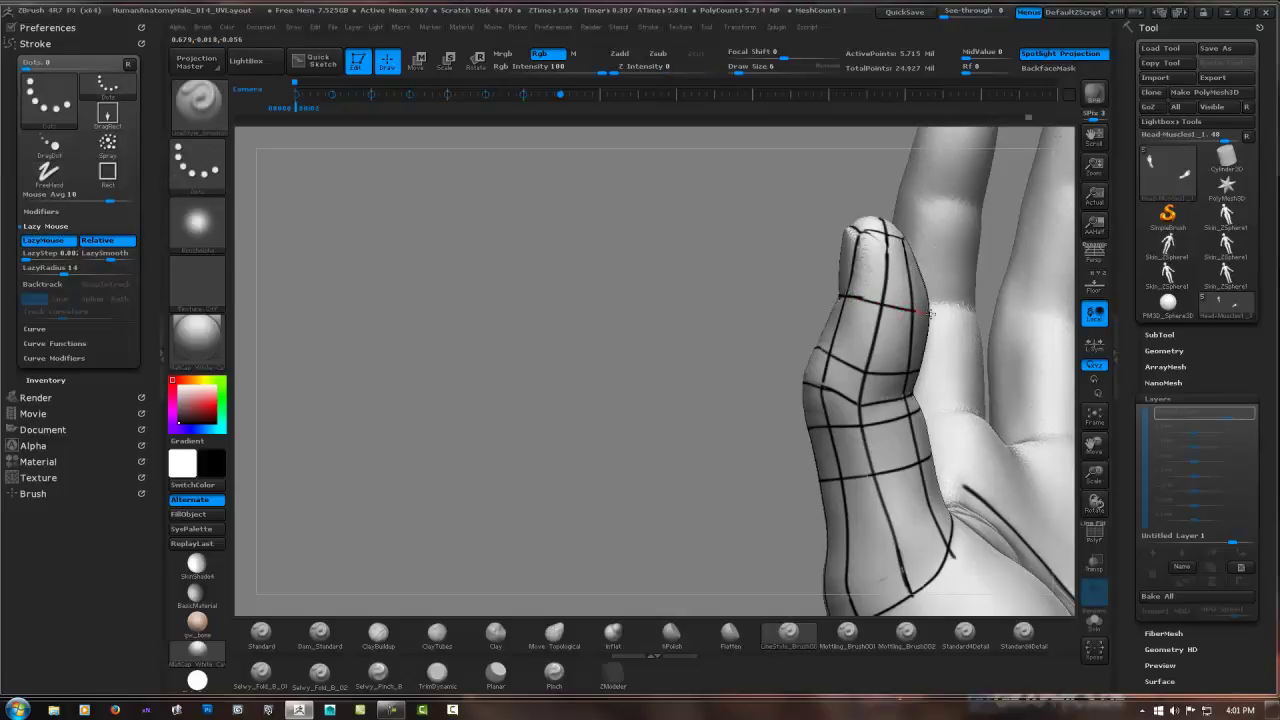
mouse_move(930, 314)
mouse_down()
mouse_move(794, 305)
mouse_move(906, 328)
mouse_move(797, 351)
mouse_up()
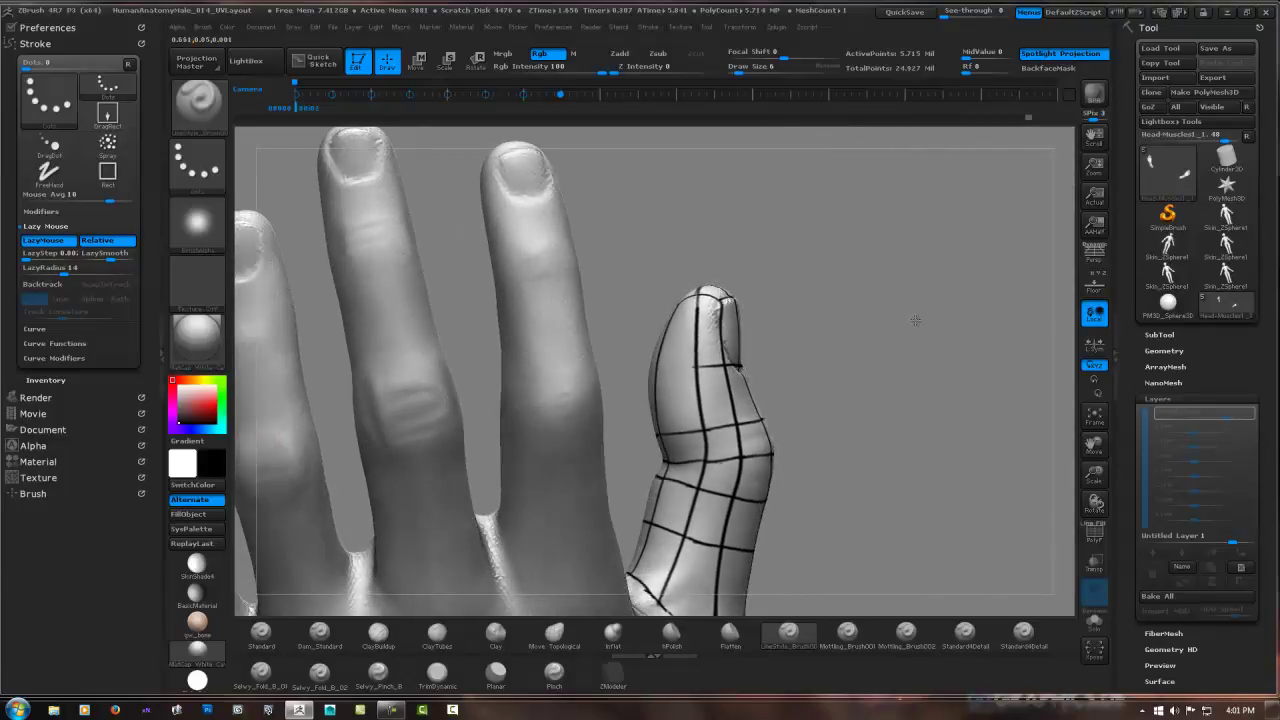
key(1)
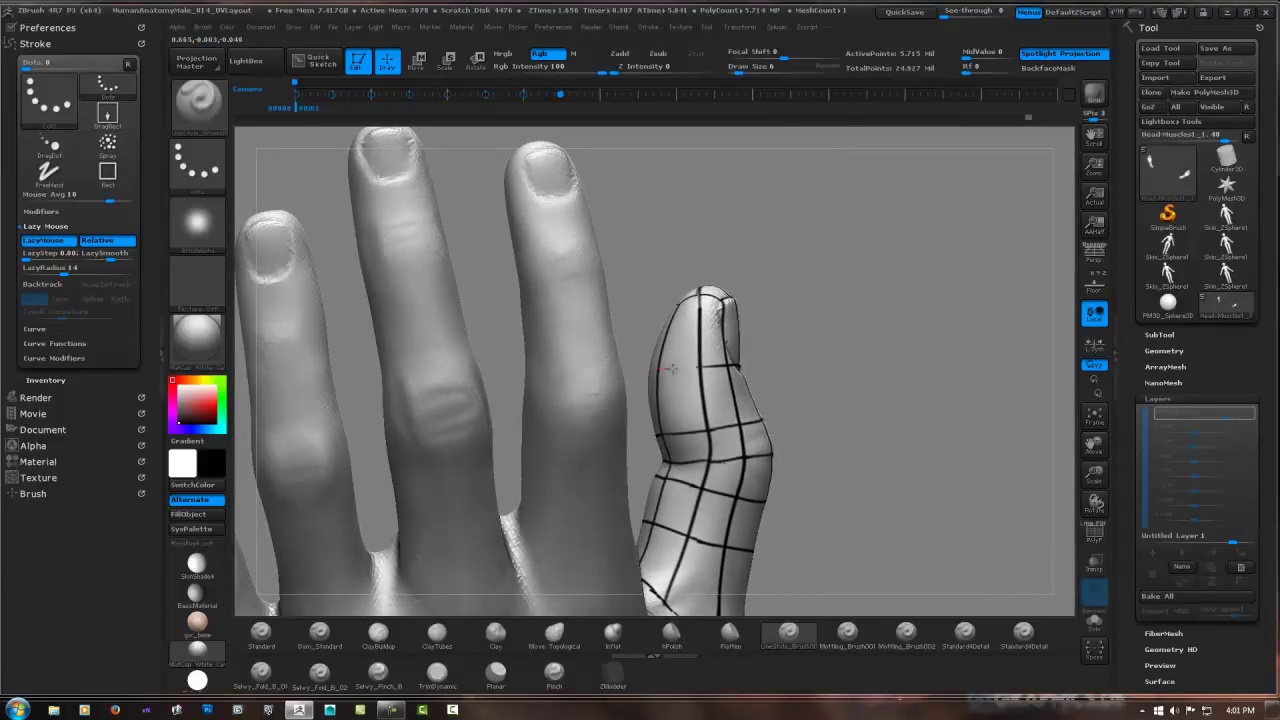
Draw a line across the thumb base on the palm side and smooth the thumb's lines.
drag(666, 371, 645, 402)
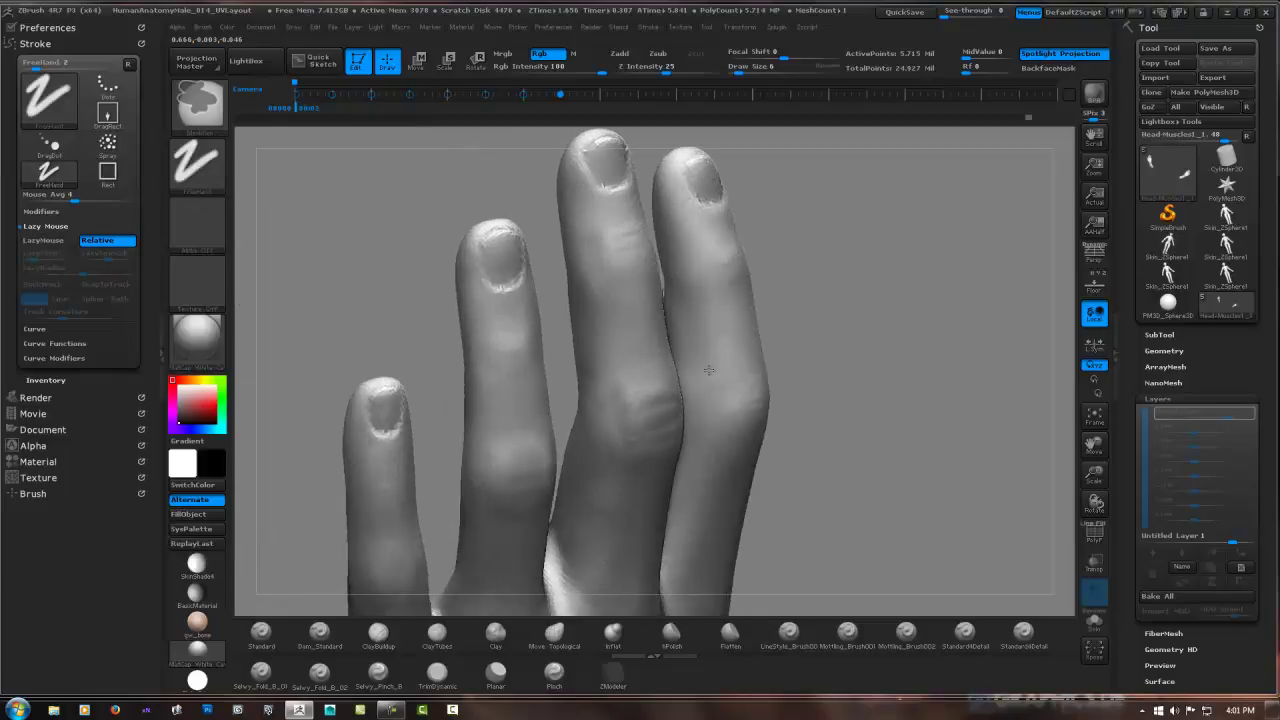
key(1)
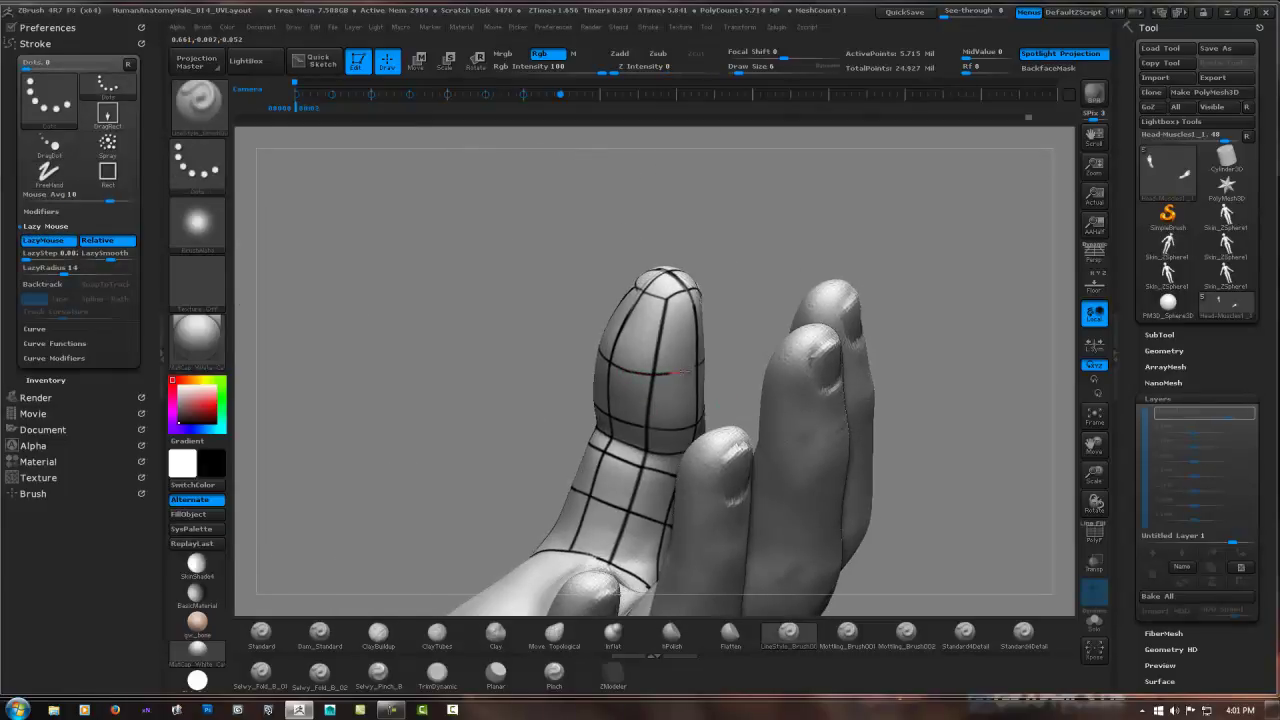
key(1)
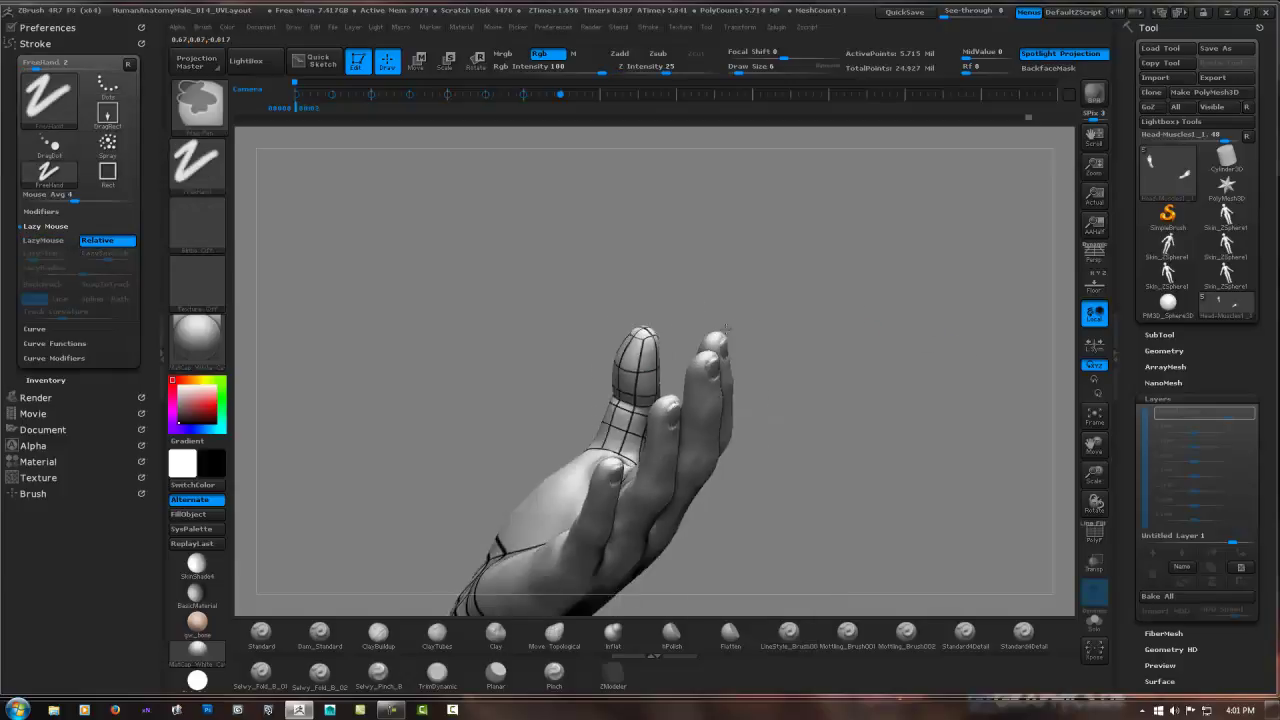
drag(743, 392, 658, 380)
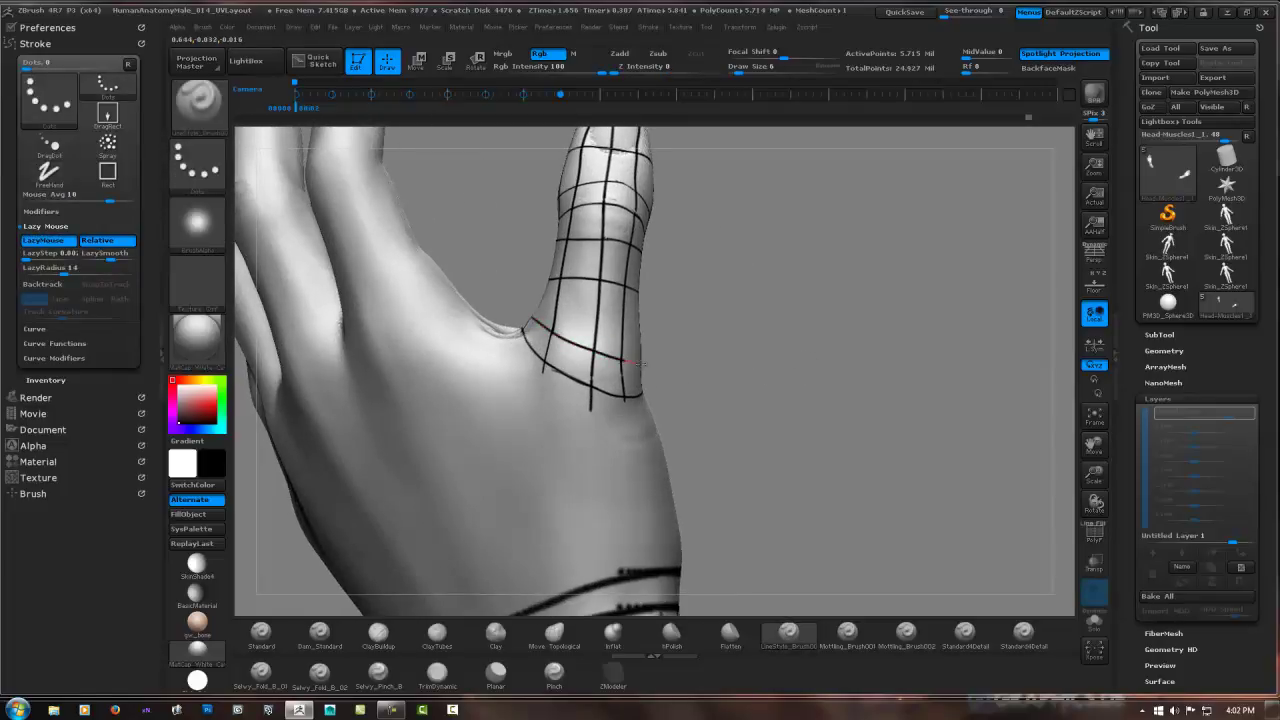
alt+click(585, 340)
drag(568, 332, 632, 346)
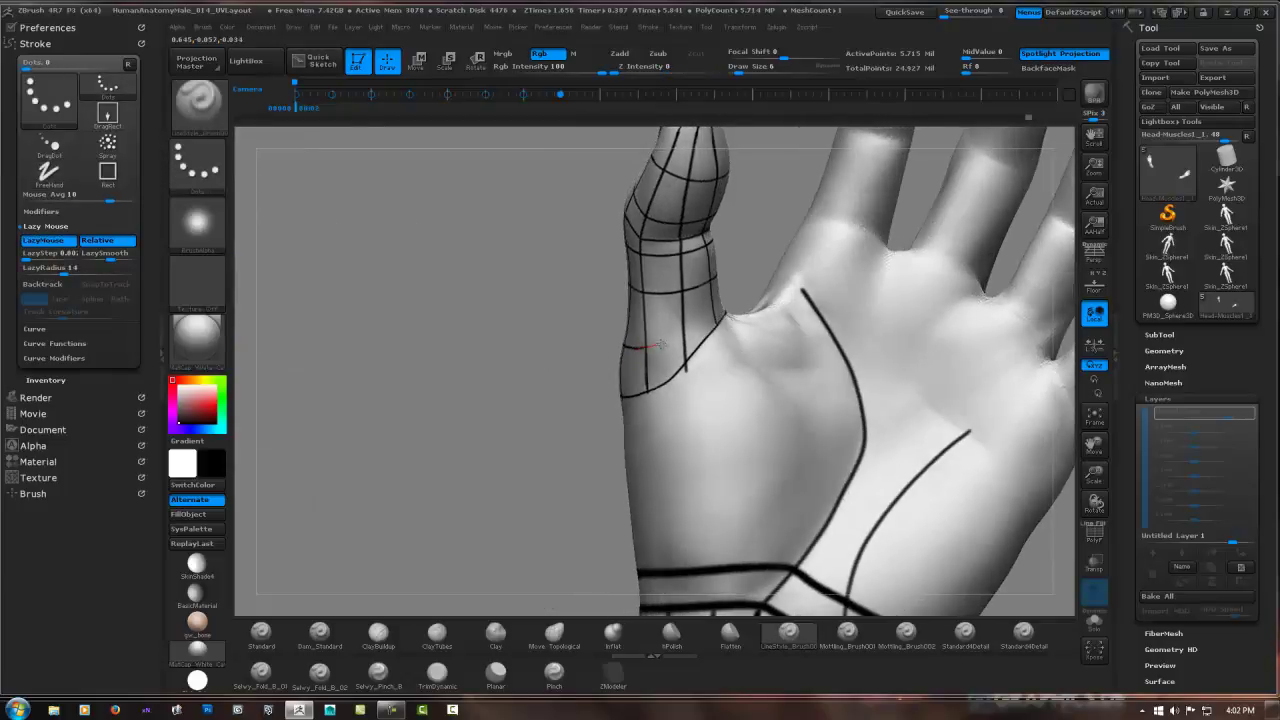
drag(724, 301, 747, 261)
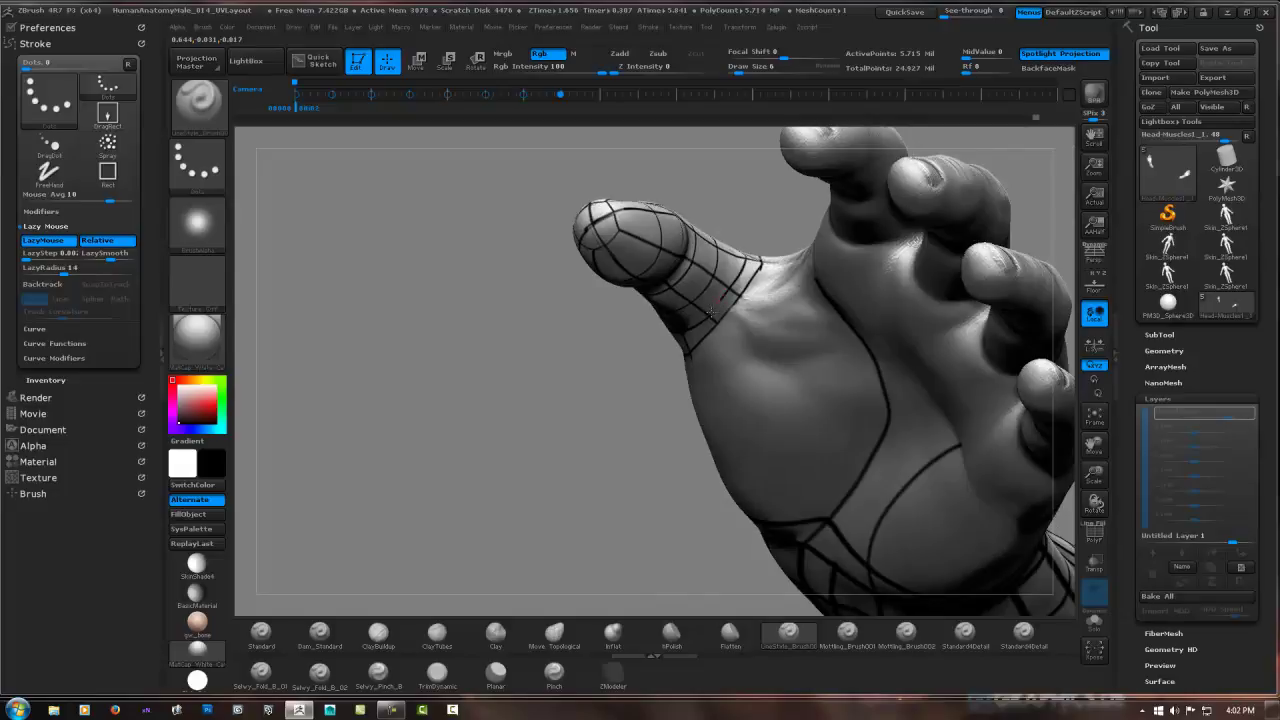
shift+drag(703, 323, 744, 257)
Continue short lengthwise lines from the thumb base onto the back of the hand.
mouse_move(716, 297)
mouse_down()
mouse_move(760, 270)
mouse_move(667, 423)
mouse_move(679, 415)
mouse_up()
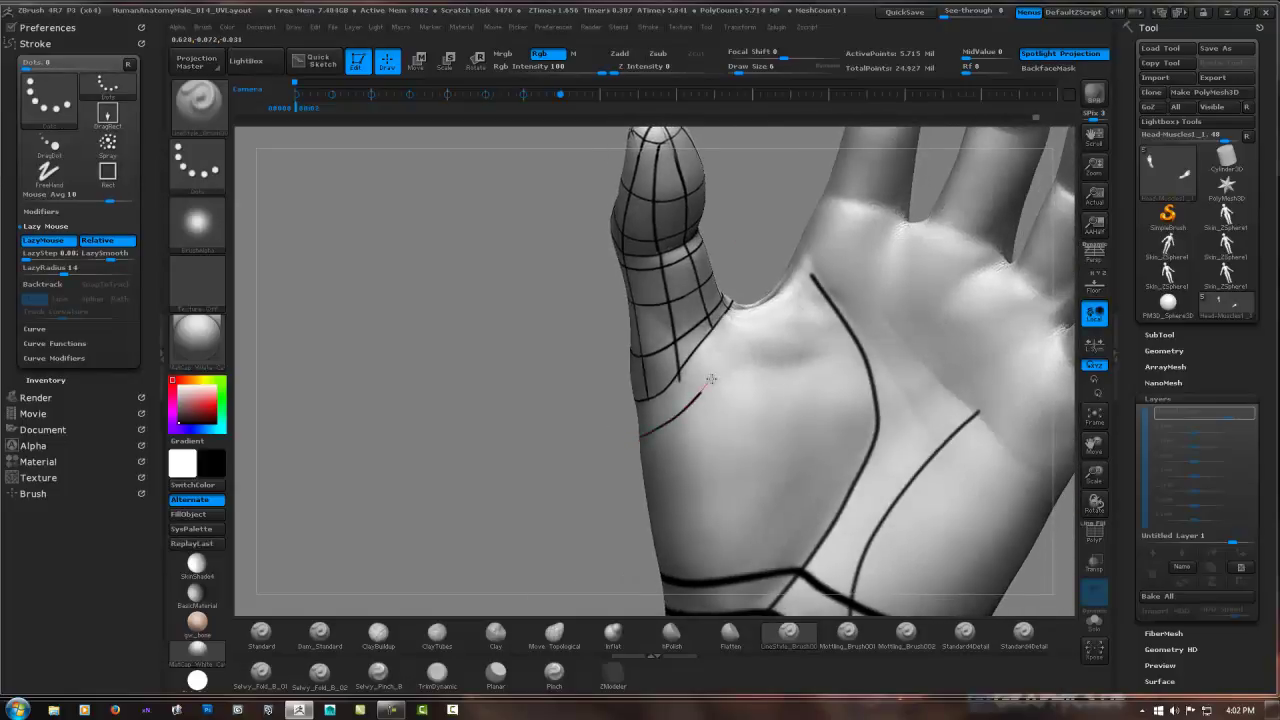
drag(730, 347, 743, 317)
drag(765, 275, 741, 404)
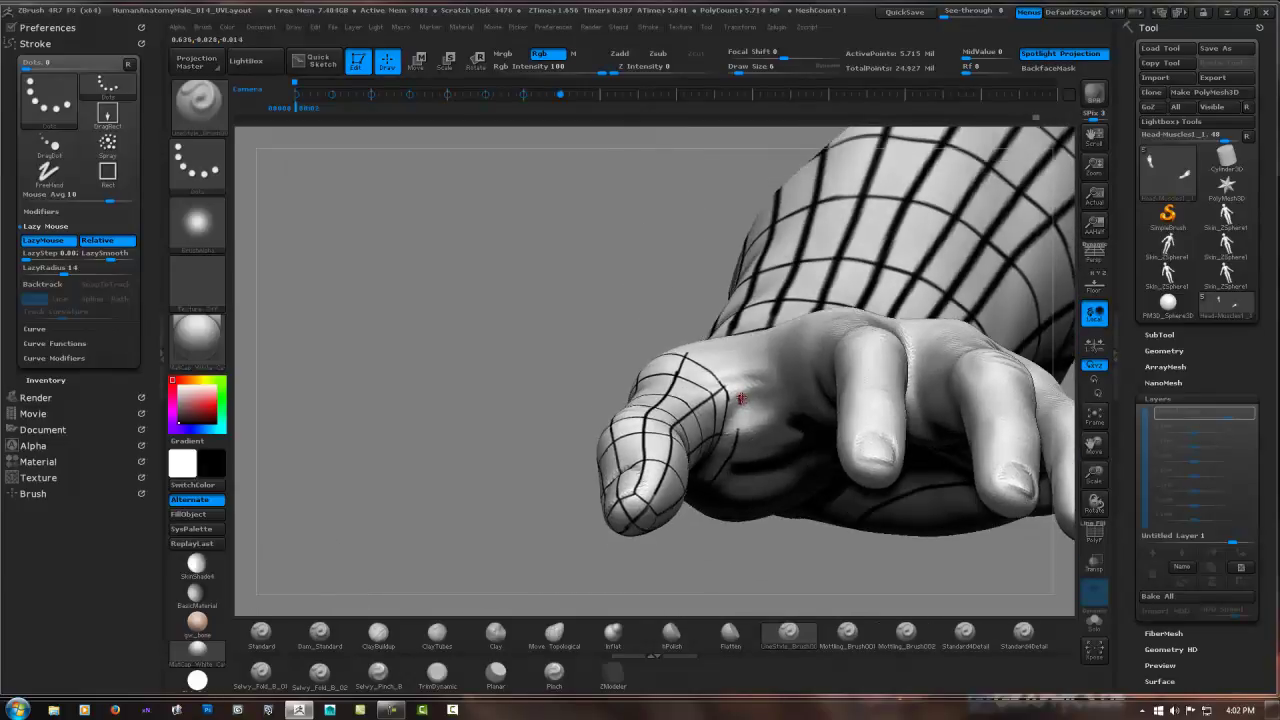
drag(738, 405, 718, 322)
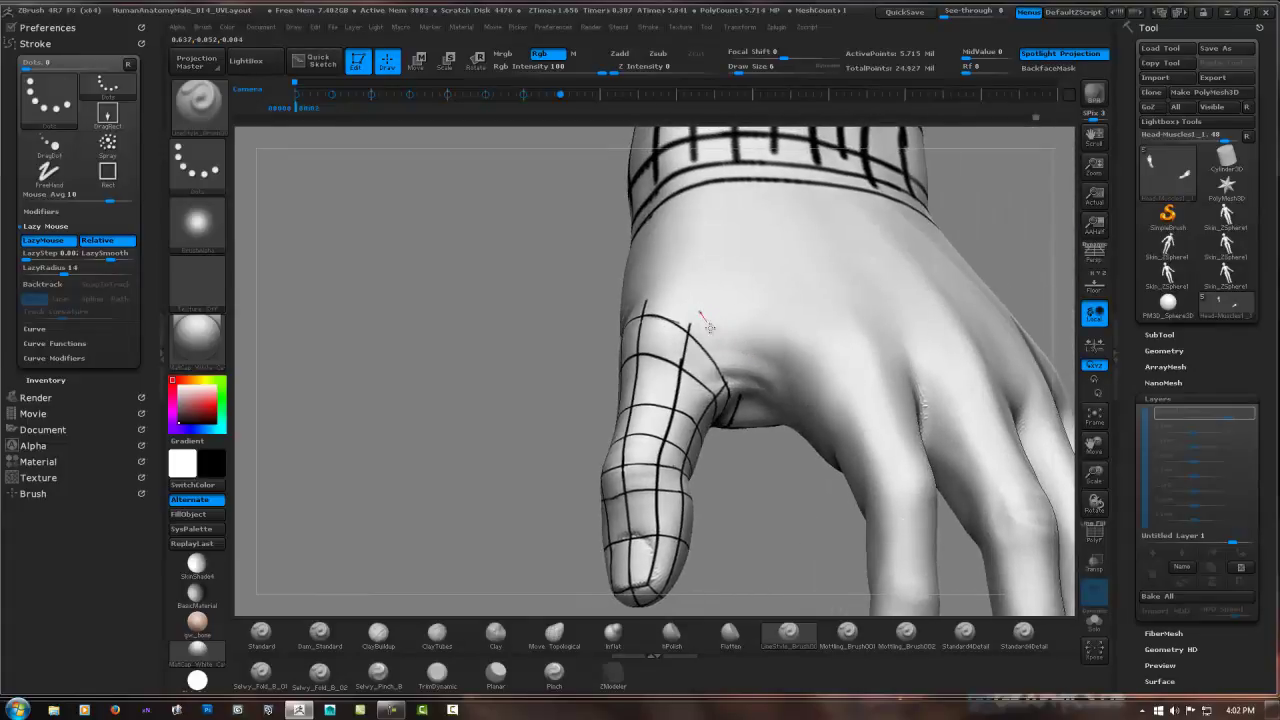
mouse_move(709, 327)
mouse_down()
mouse_move(728, 365)
mouse_move(641, 373)
mouse_move(605, 330)
mouse_up()
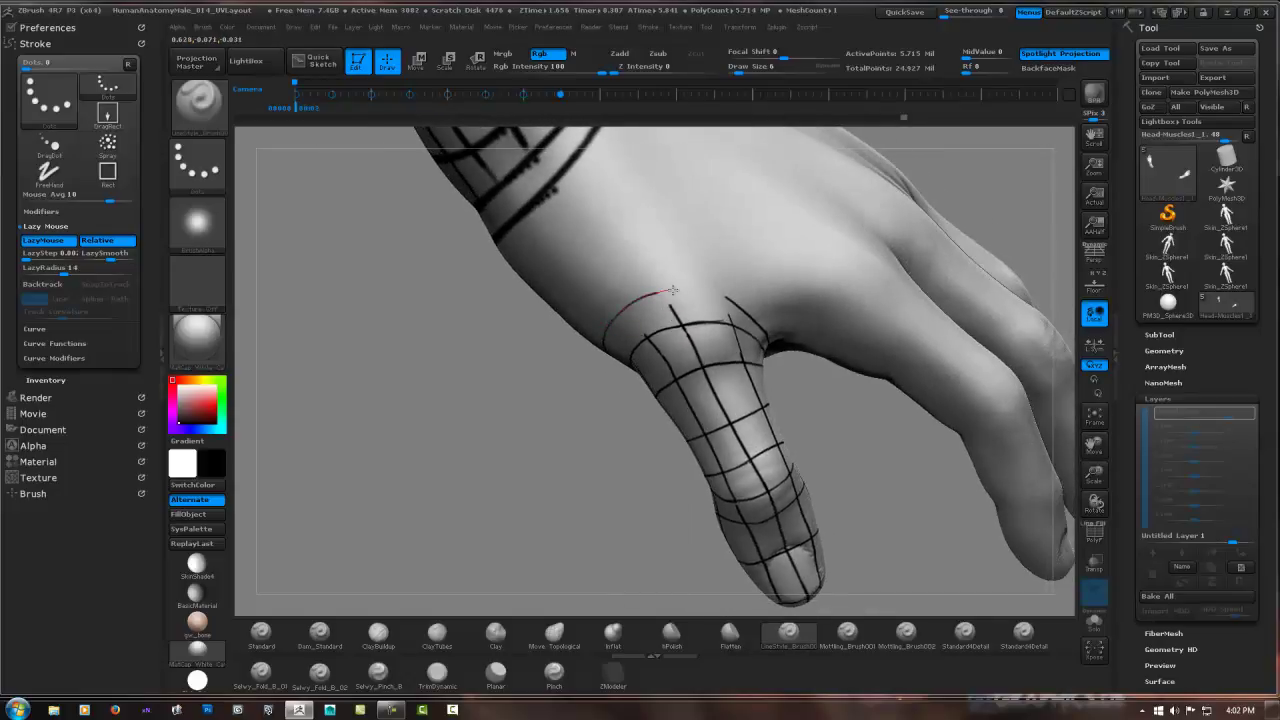
mouse_move(733, 299)
mouse_down()
mouse_move(751, 310)
mouse_move(634, 326)
mouse_up()
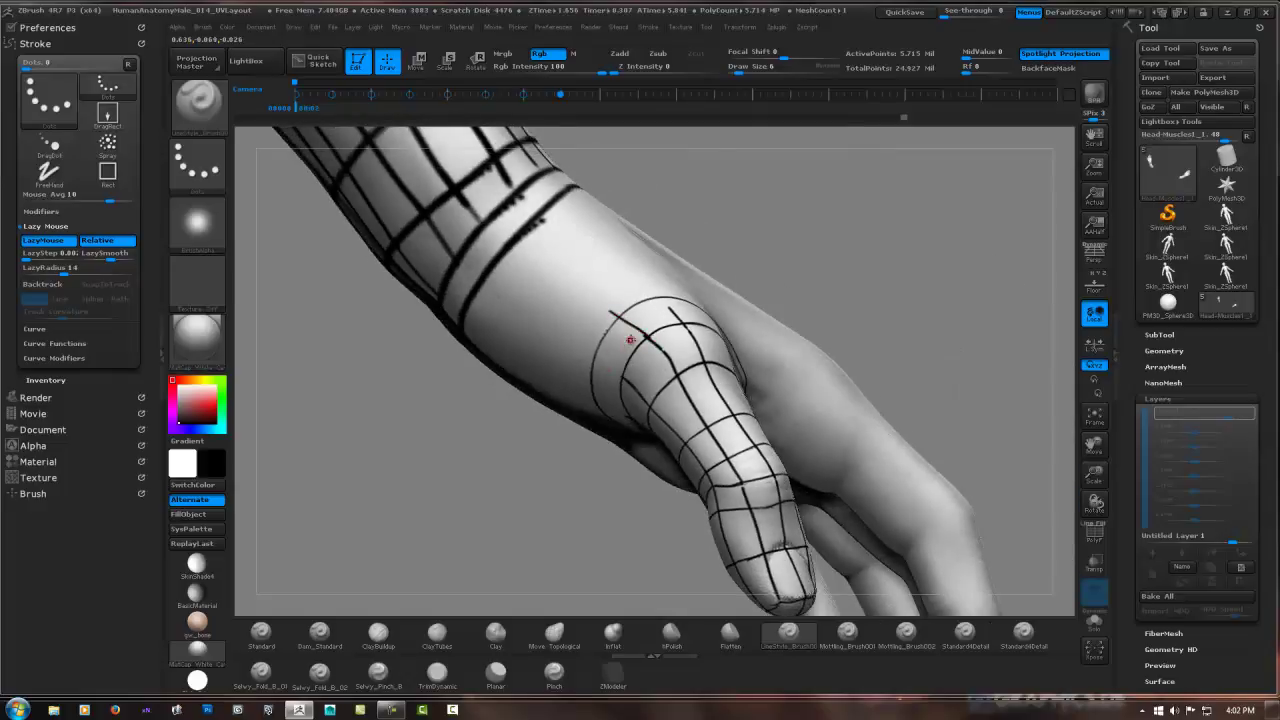
mouse_move(630, 340)
mouse_down()
mouse_move(641, 318)
mouse_move(577, 360)
mouse_move(650, 345)
mouse_move(686, 283)
mouse_move(684, 307)
mouse_move(707, 318)
mouse_move(725, 307)
mouse_move(736, 340)
mouse_move(765, 285)
mouse_up()
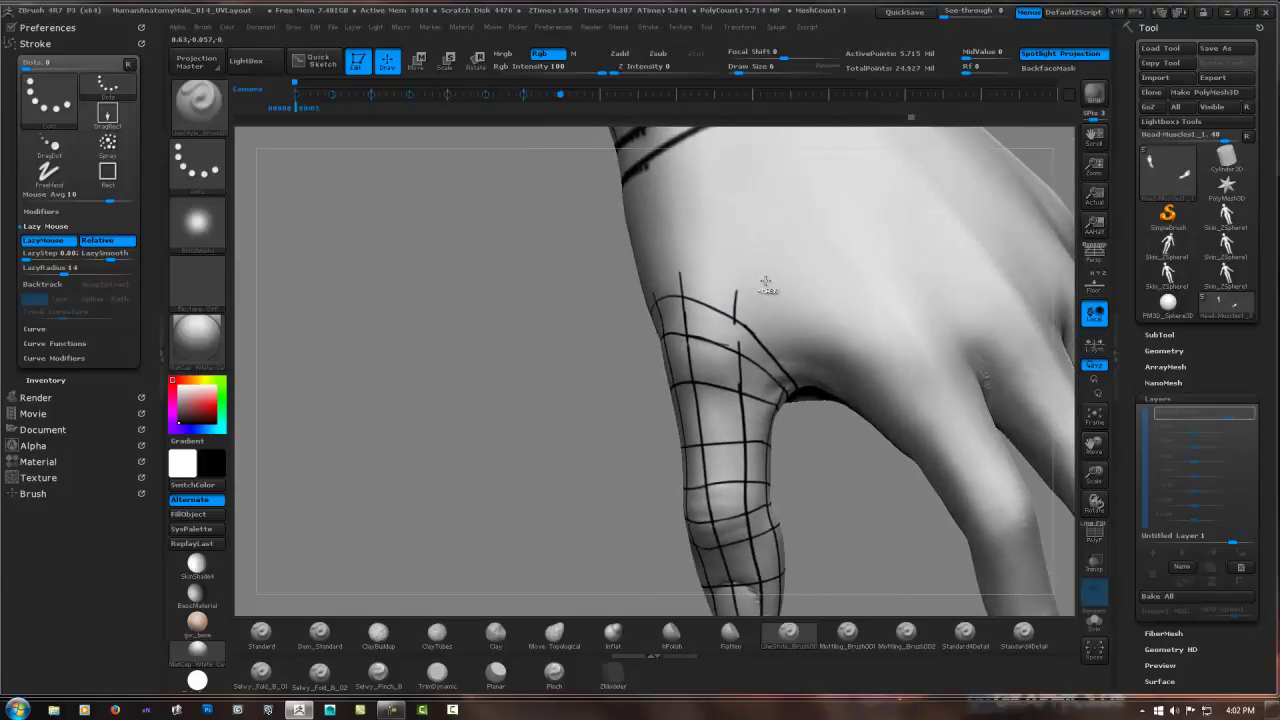
key(ctrl+z)
right_drag(771, 314, 779, 377)
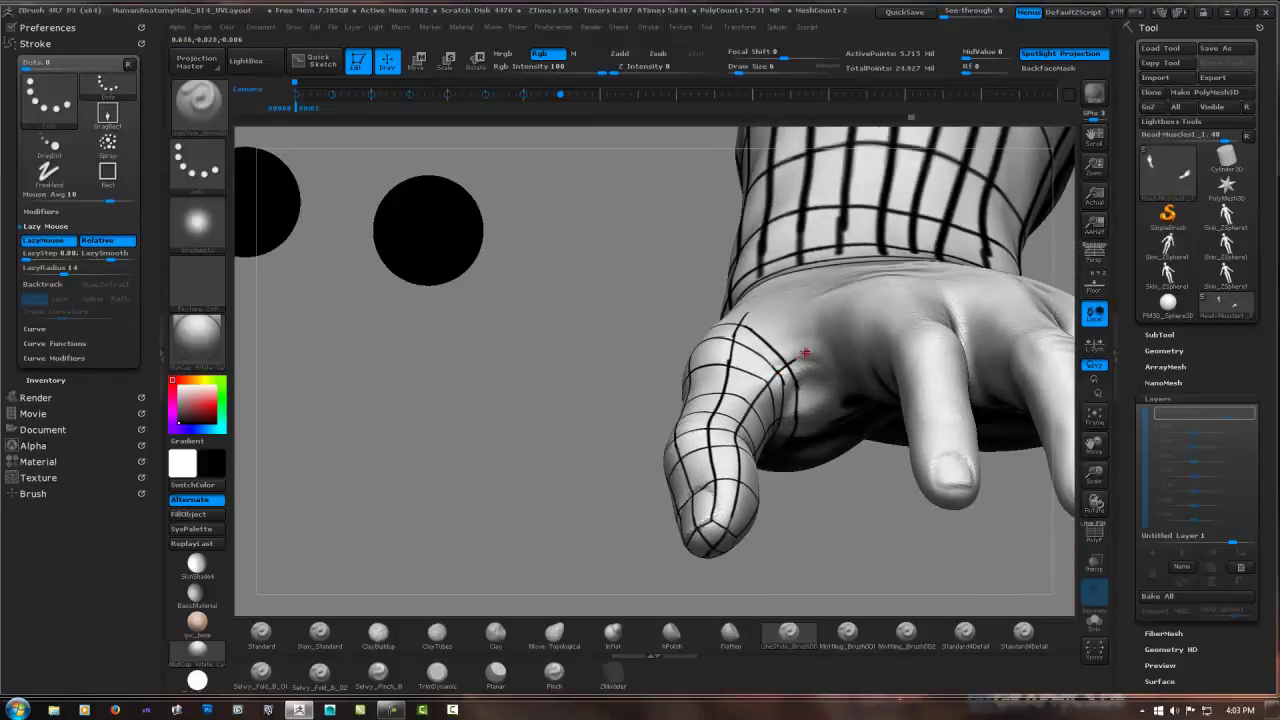
click(1095, 618)
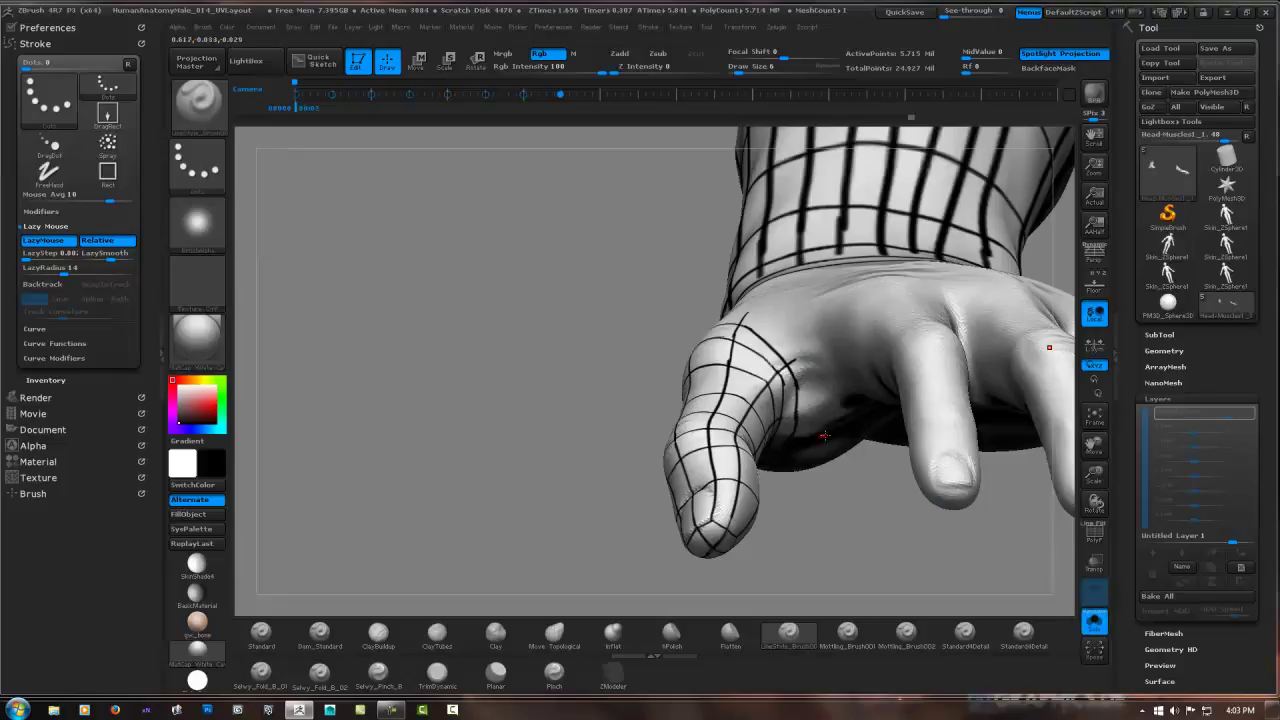
right_drag(824, 435, 773, 405)
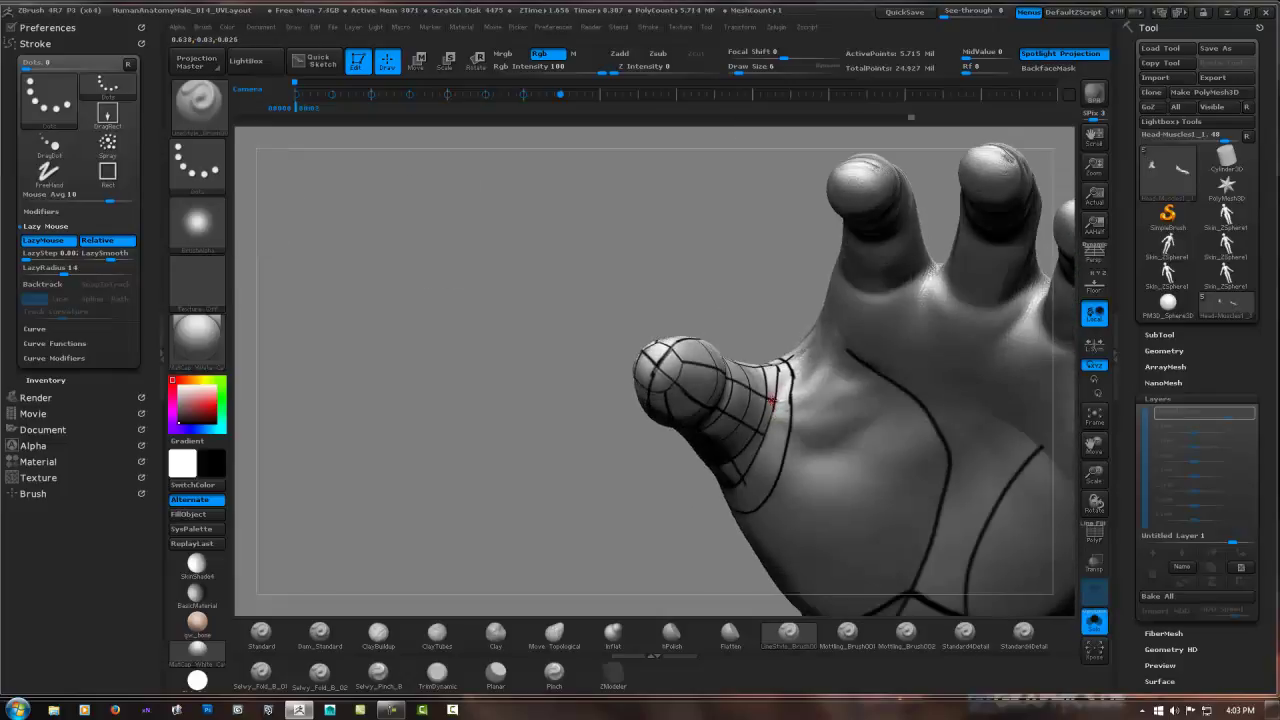
right_drag(803, 403, 764, 432)
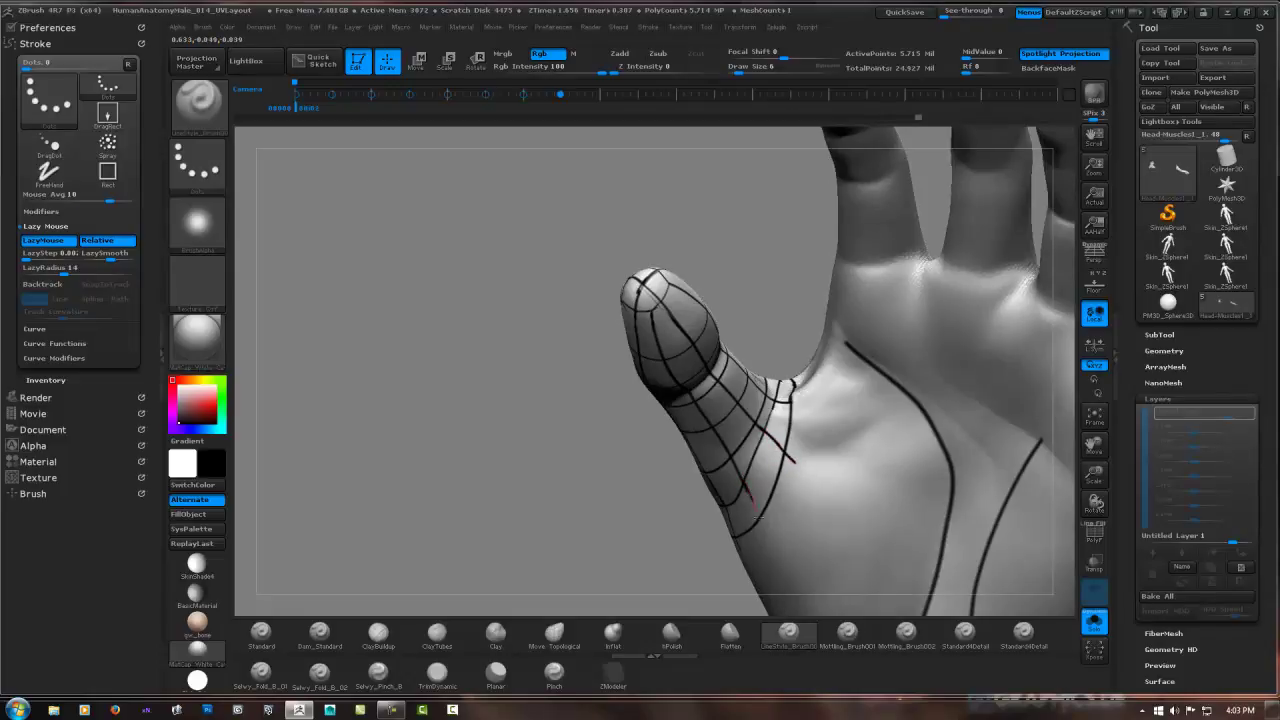
right_drag(759, 521, 867, 375)
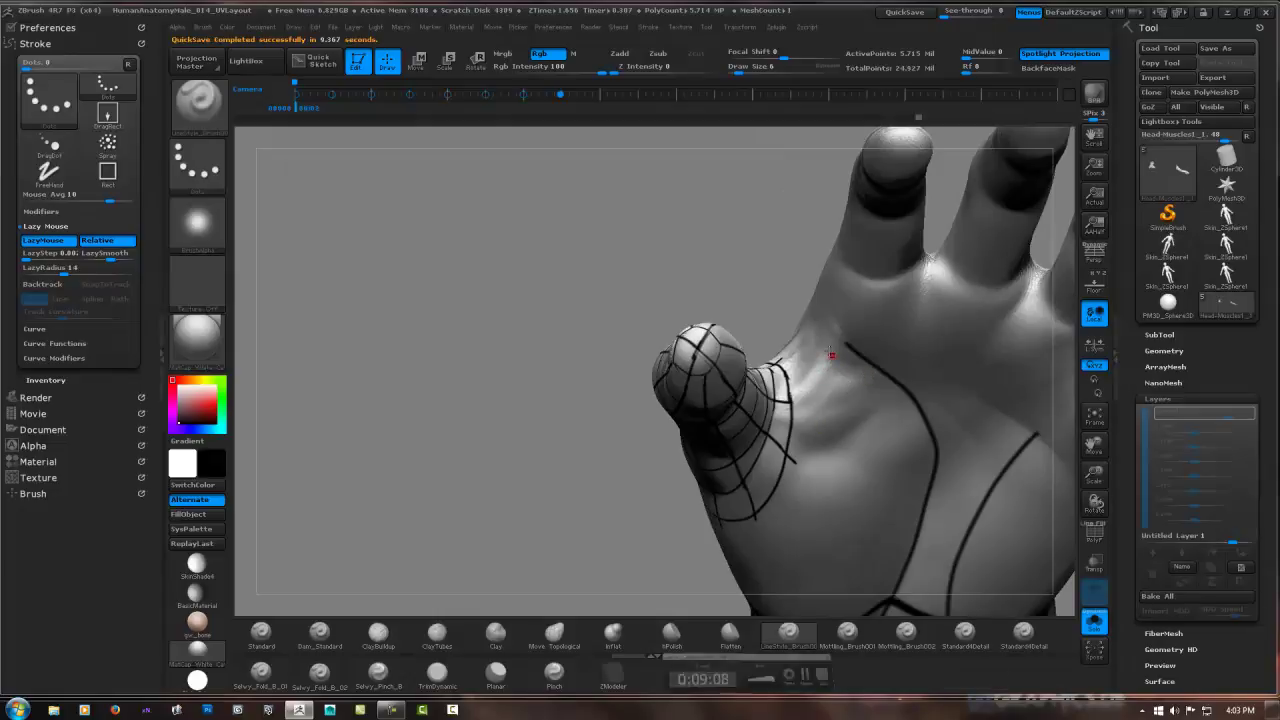
mouse_move(839, 347)
right_down()
mouse_move(736, 343)
mouse_move(719, 327)
mouse_move(710, 411)
mouse_move(666, 390)
right_up()
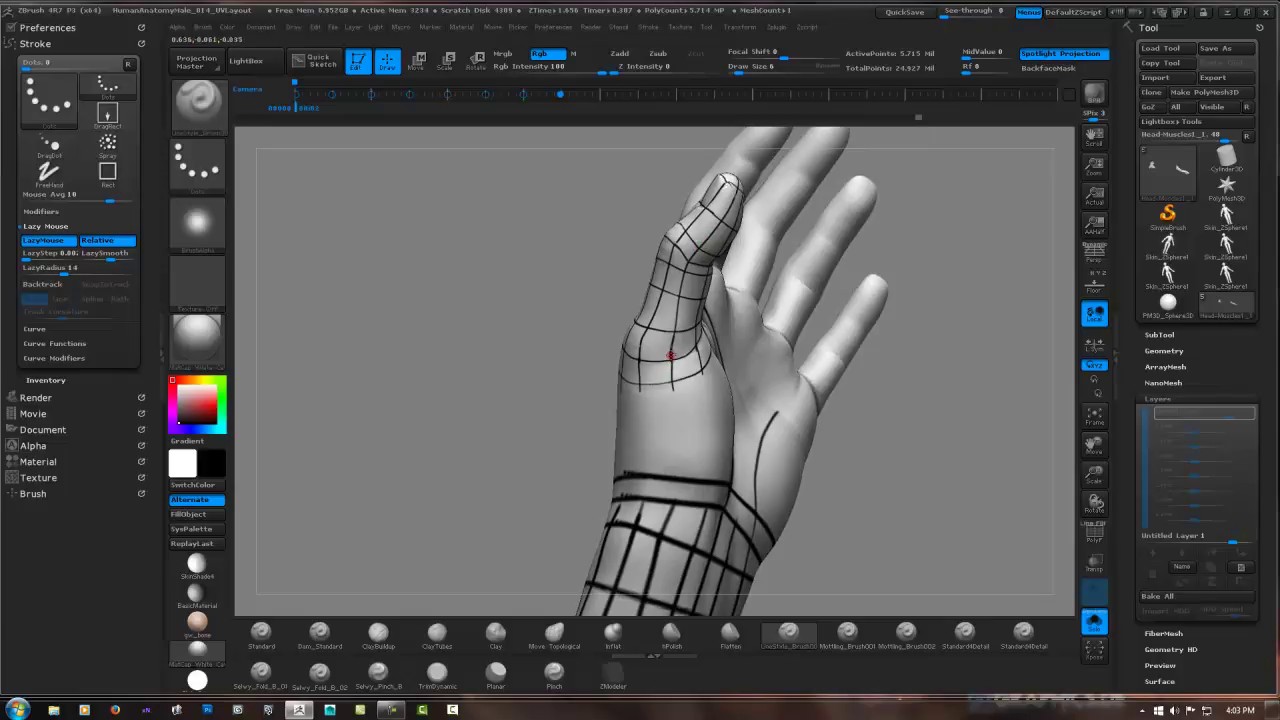
mouse_move(665, 396)
right_down()
mouse_move(701, 351)
mouse_move(645, 350)
mouse_move(697, 336)
mouse_move(694, 263)
right_up()
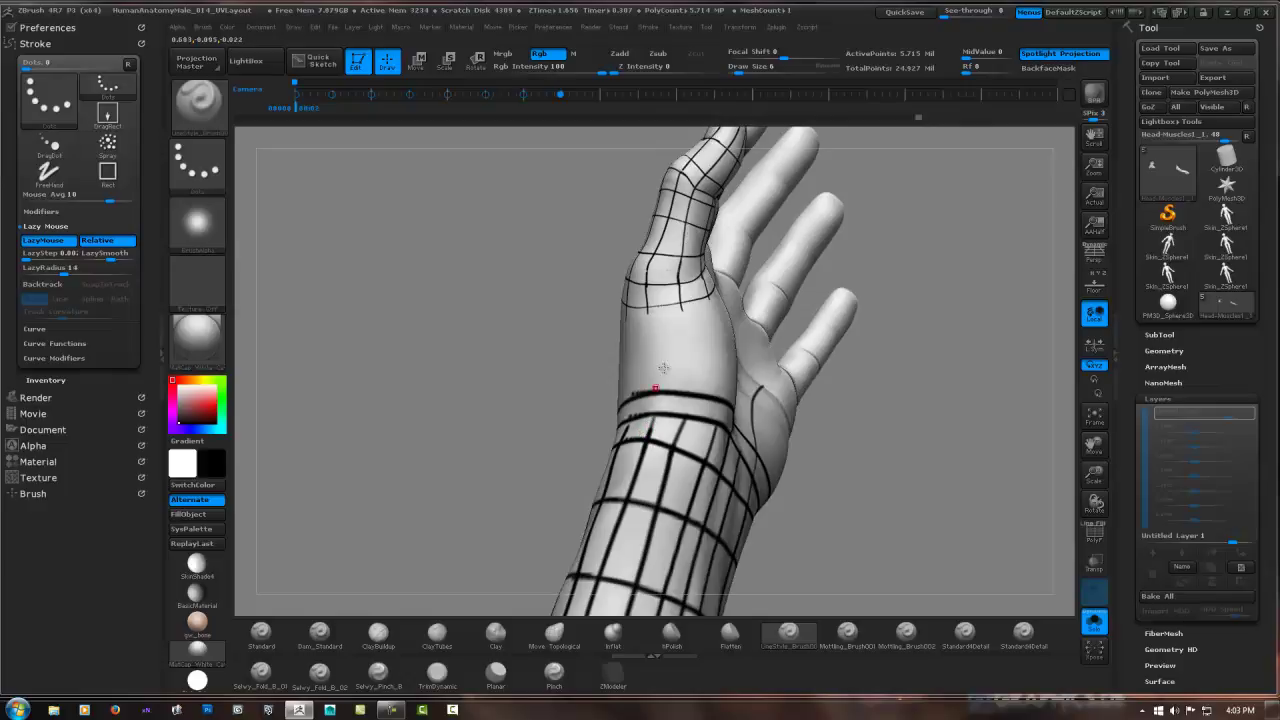
mouse_move(675, 317)
right_down()
mouse_move(658, 317)
mouse_move(713, 317)
mouse_move(771, 289)
mouse_move(672, 323)
right_up()
mouse_move(634, 318)
mouse_down()
mouse_move(664, 316)
mouse_move(683, 288)
mouse_up()
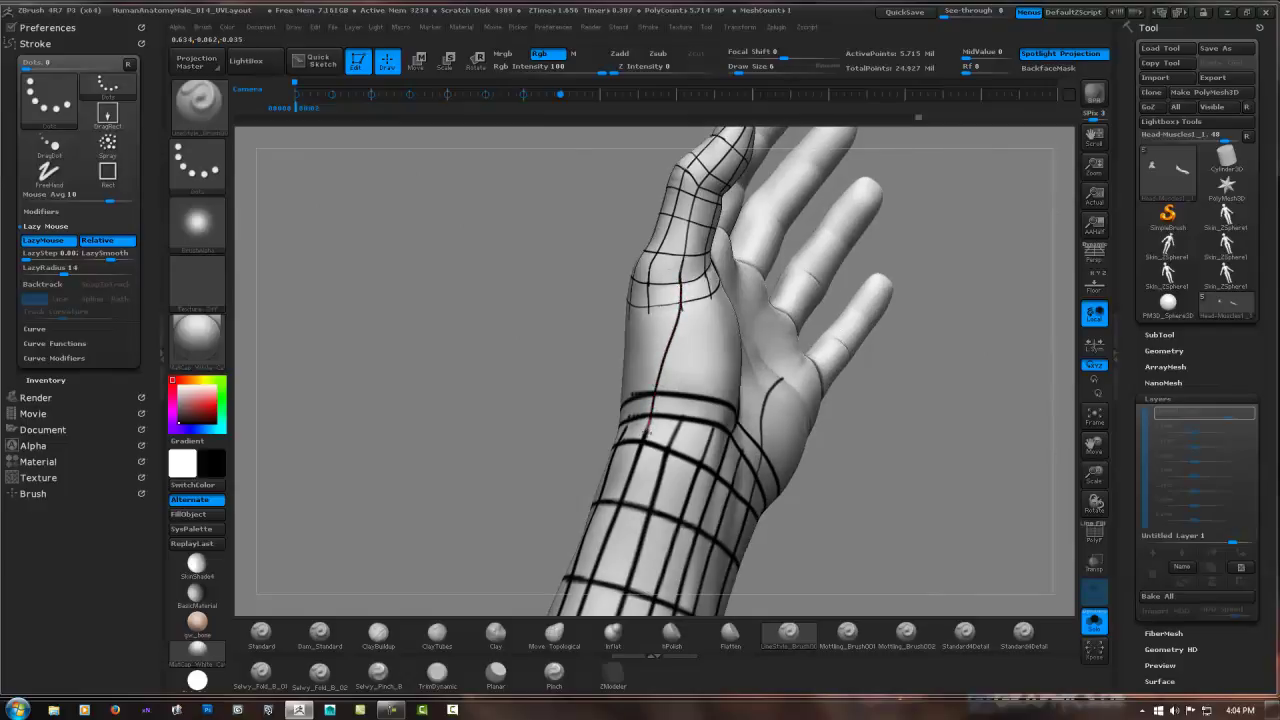
mouse_move(679, 386)
mouse_down()
mouse_move(789, 363)
mouse_move(761, 386)
mouse_move(797, 348)
mouse_move(737, 390)
mouse_move(729, 434)
mouse_move(735, 355)
mouse_move(652, 350)
mouse_move(611, 317)
mouse_move(704, 304)
mouse_up()
Draw a guide line along the index finger, trimming its ends with the EraseLine brush.
key(shift)
key(shift)
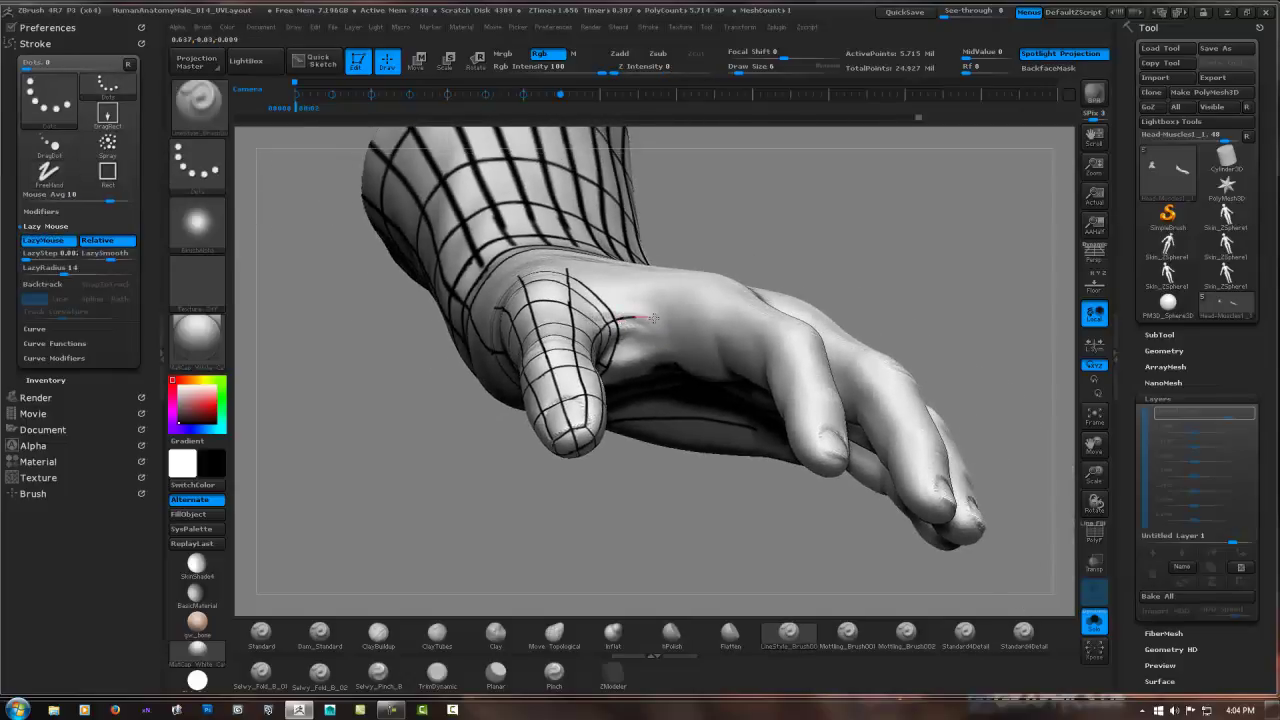
drag(713, 323, 701, 325)
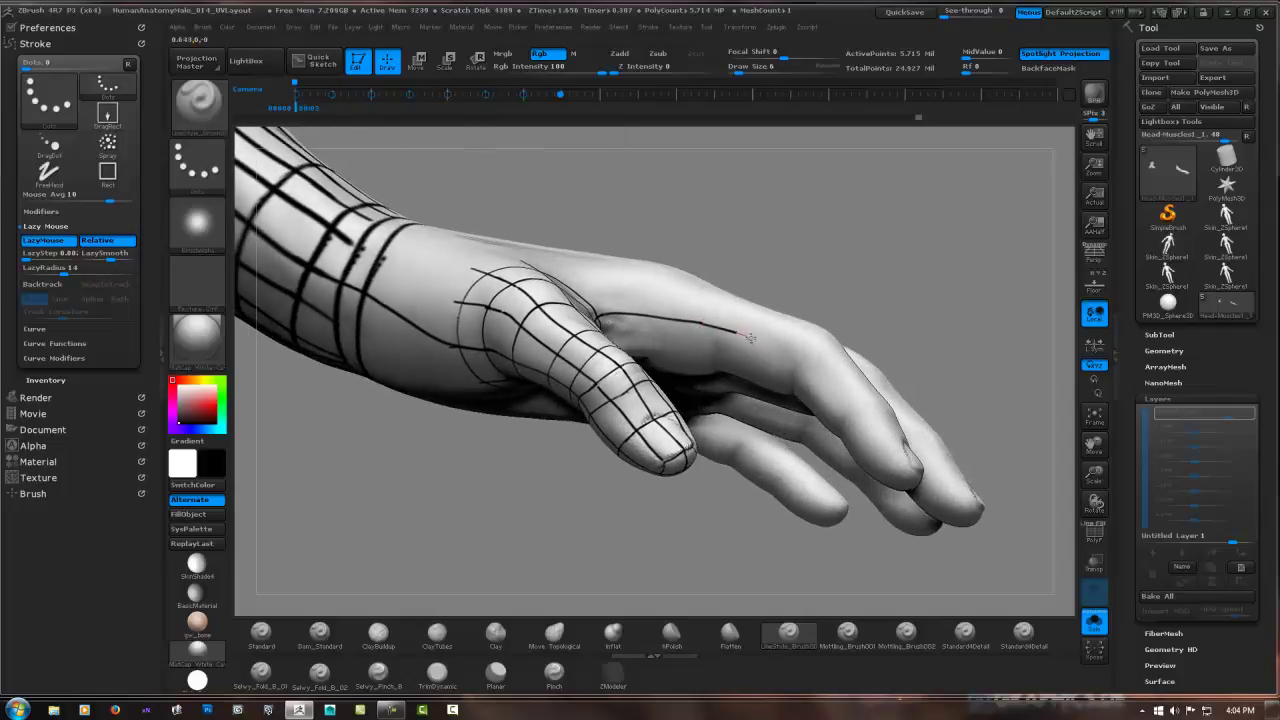
alt+drag(801, 330, 717, 330)
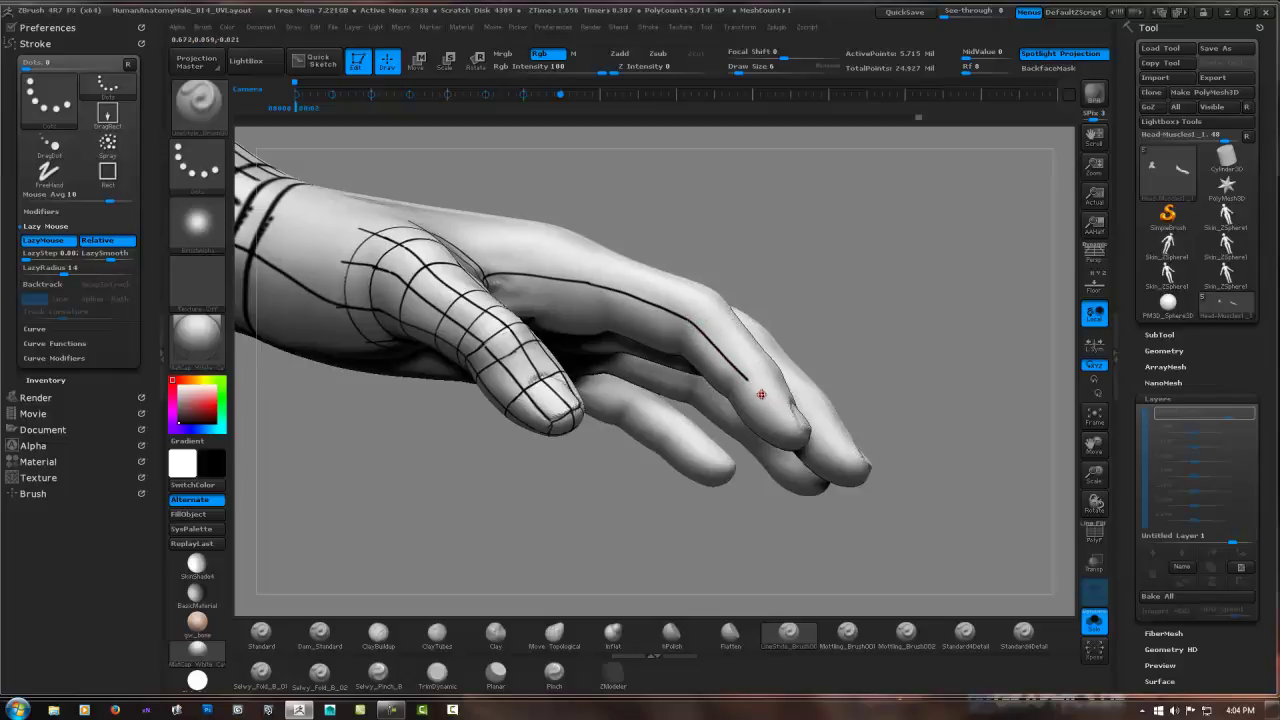
key(b)
key(s)
key(t)
mouse_move(700, 333)
mouse_down()
mouse_move(671, 304)
mouse_move(617, 293)
mouse_move(636, 297)
mouse_up()
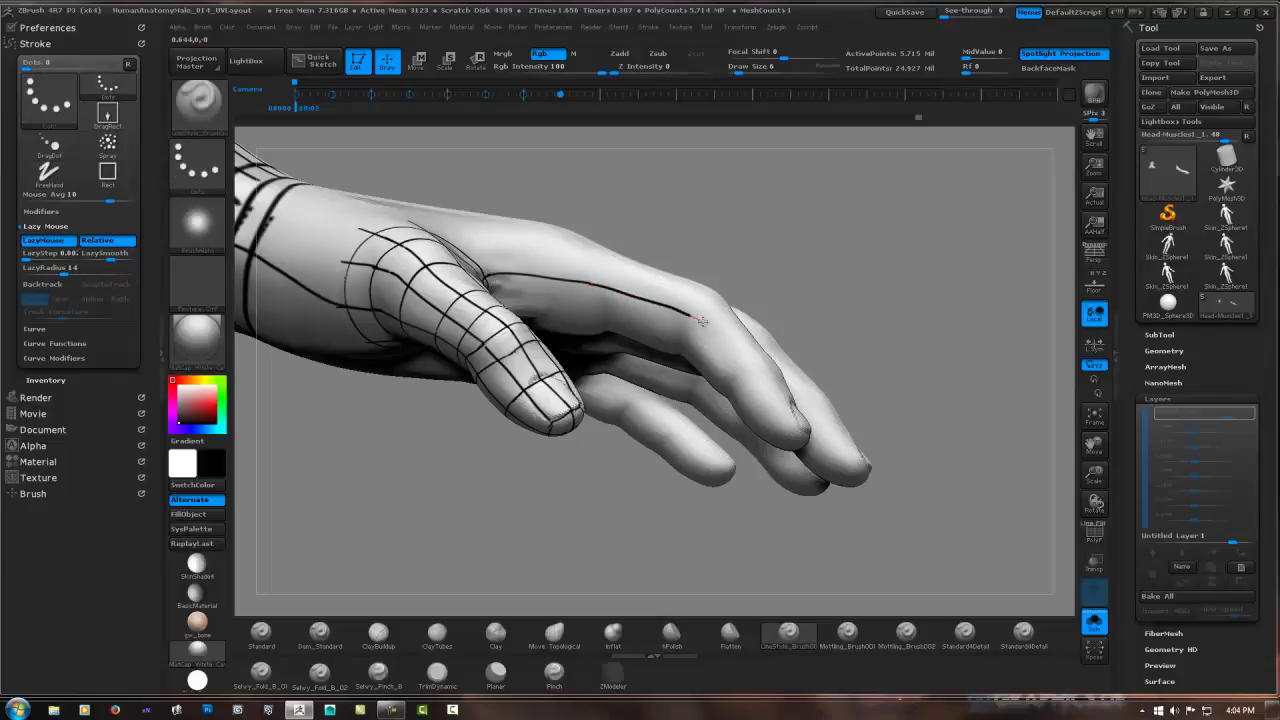
drag(703, 321, 711, 322)
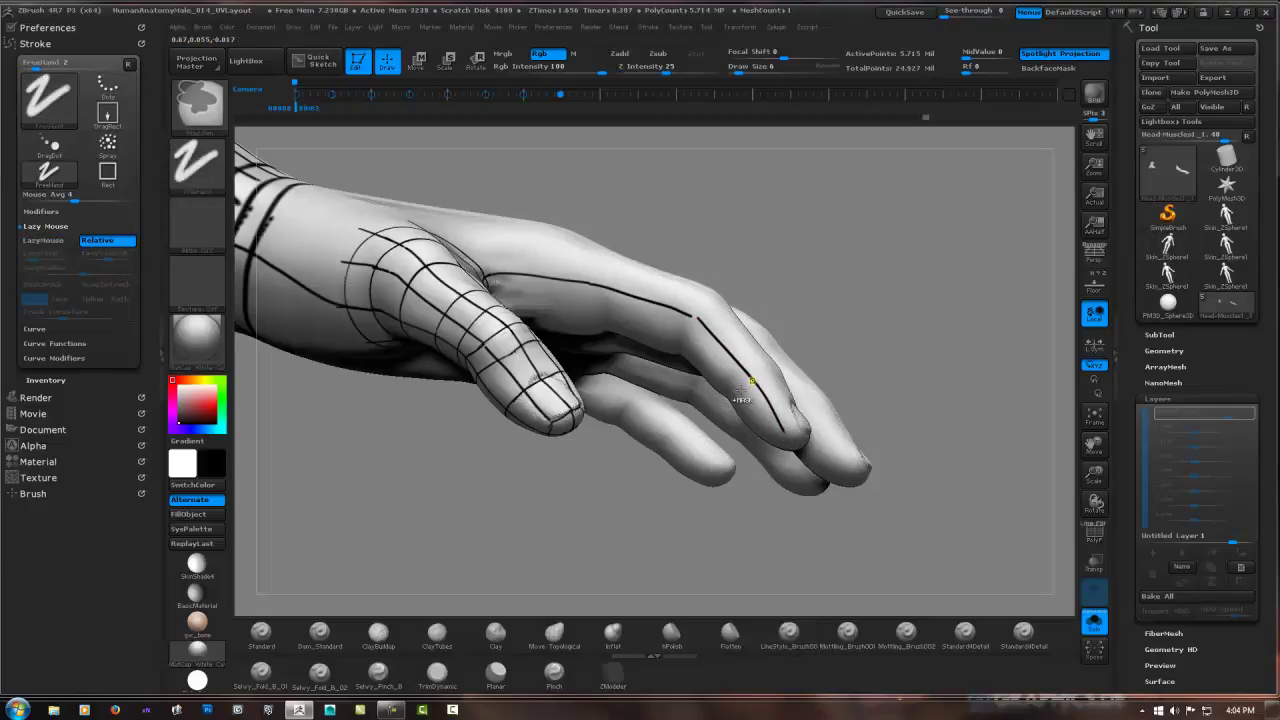
shift+drag(745, 385, 780, 418)
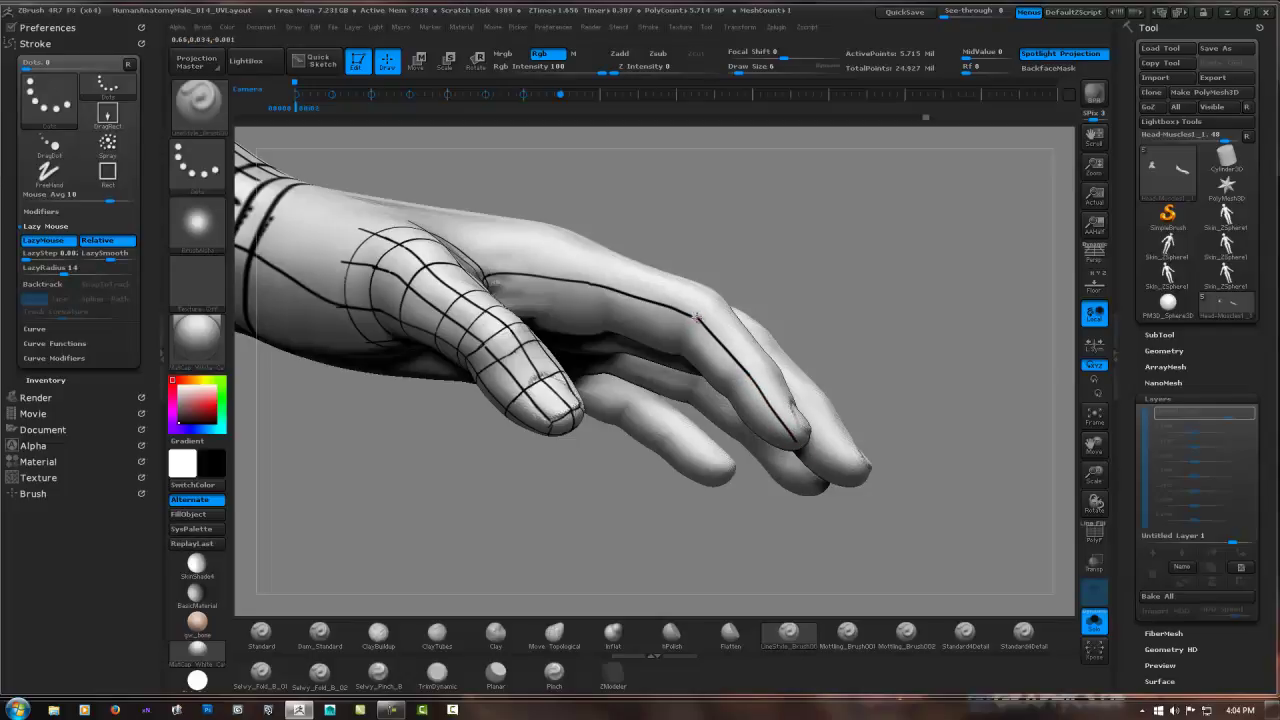
drag(781, 367, 763, 283)
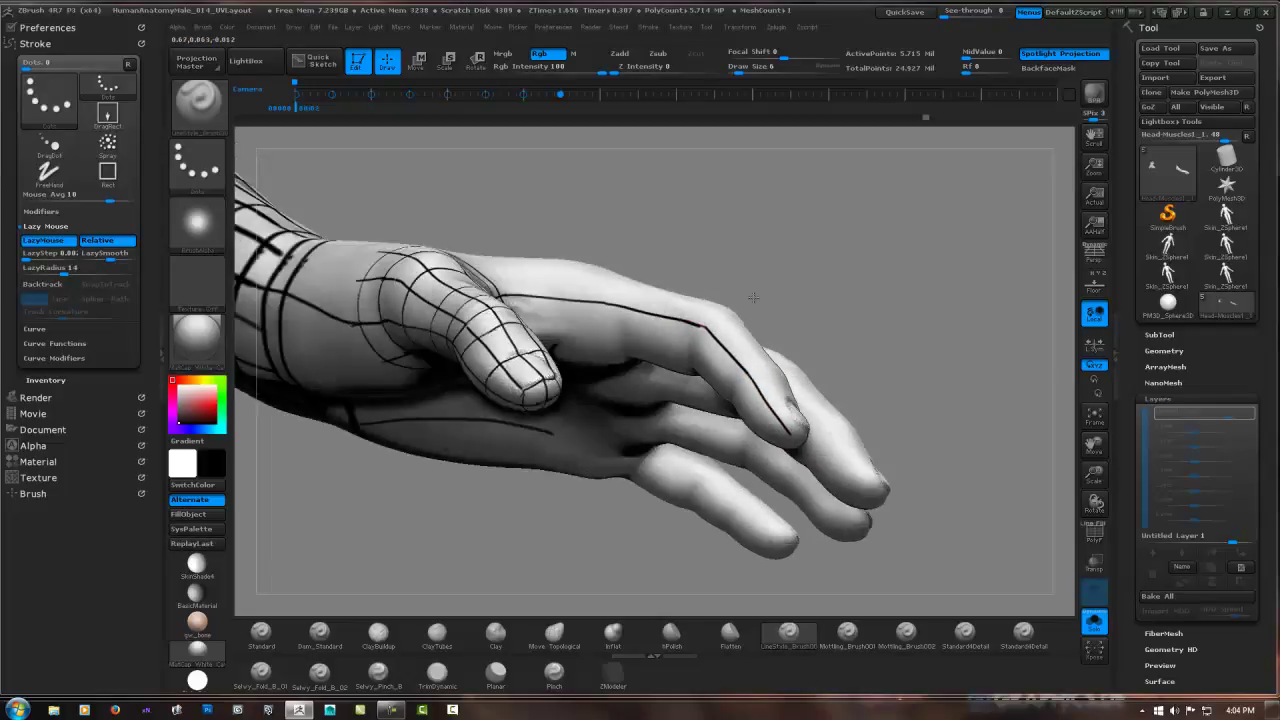
drag(764, 388, 605, 357)
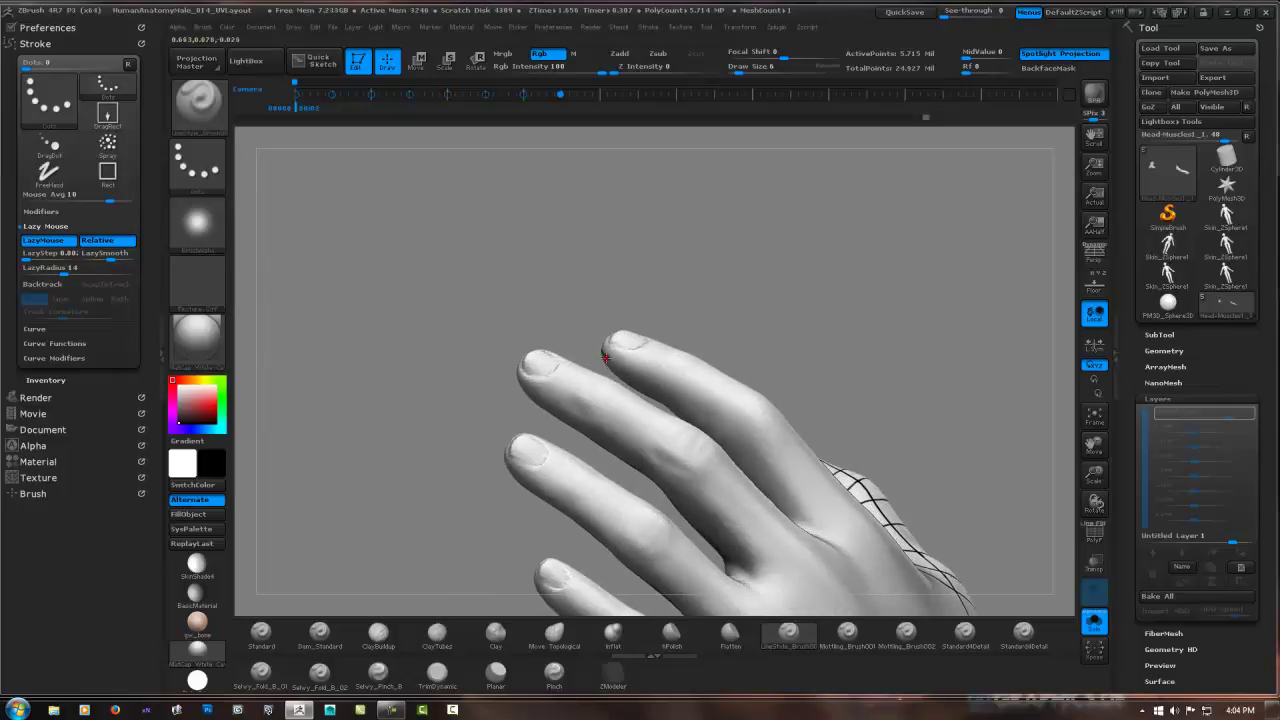
Extend lengthwise guide lines over the index and lower fingers toward their tips.
drag(698, 408, 745, 446)
mouse_move(787, 510)
mouse_down()
mouse_move(757, 473)
mouse_move(834, 415)
mouse_move(683, 485)
mouse_up()
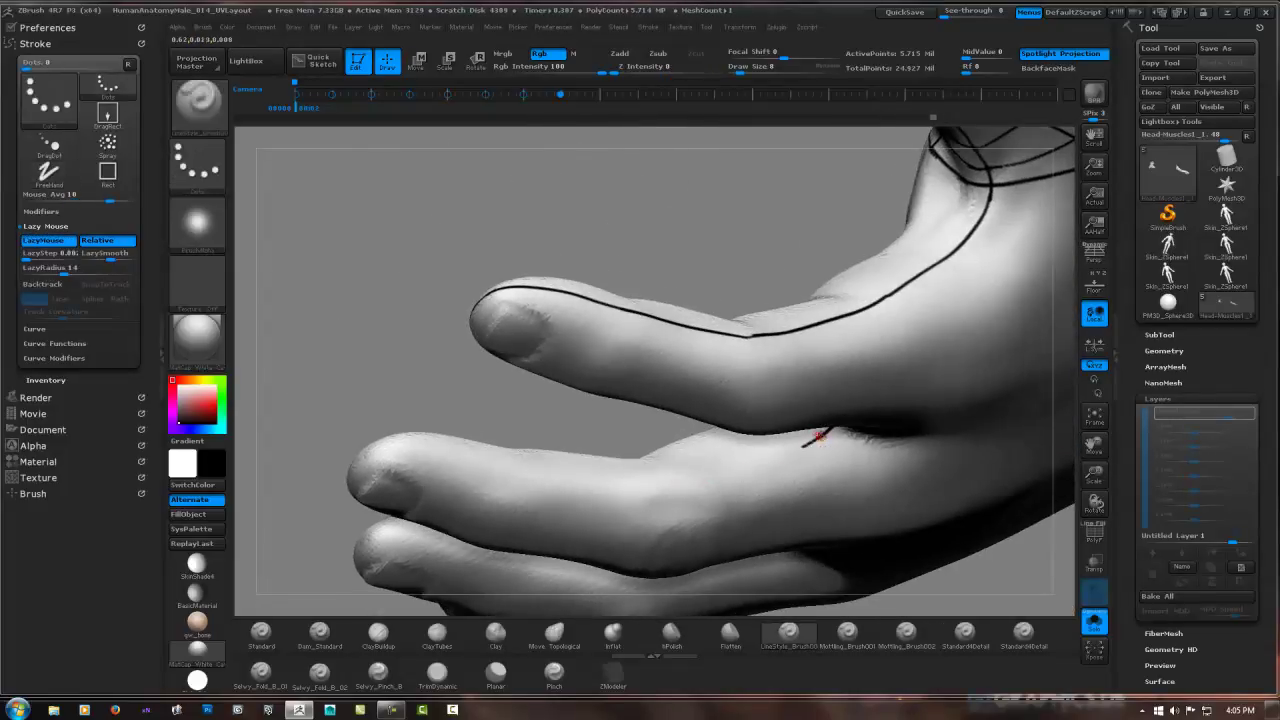
mouse_move(823, 429)
mouse_down()
mouse_move(683, 485)
mouse_move(638, 461)
mouse_move(371, 457)
mouse_move(522, 470)
mouse_move(511, 401)
mouse_move(646, 286)
mouse_up()
drag(580, 352, 780, 262)
drag(491, 400, 591, 362)
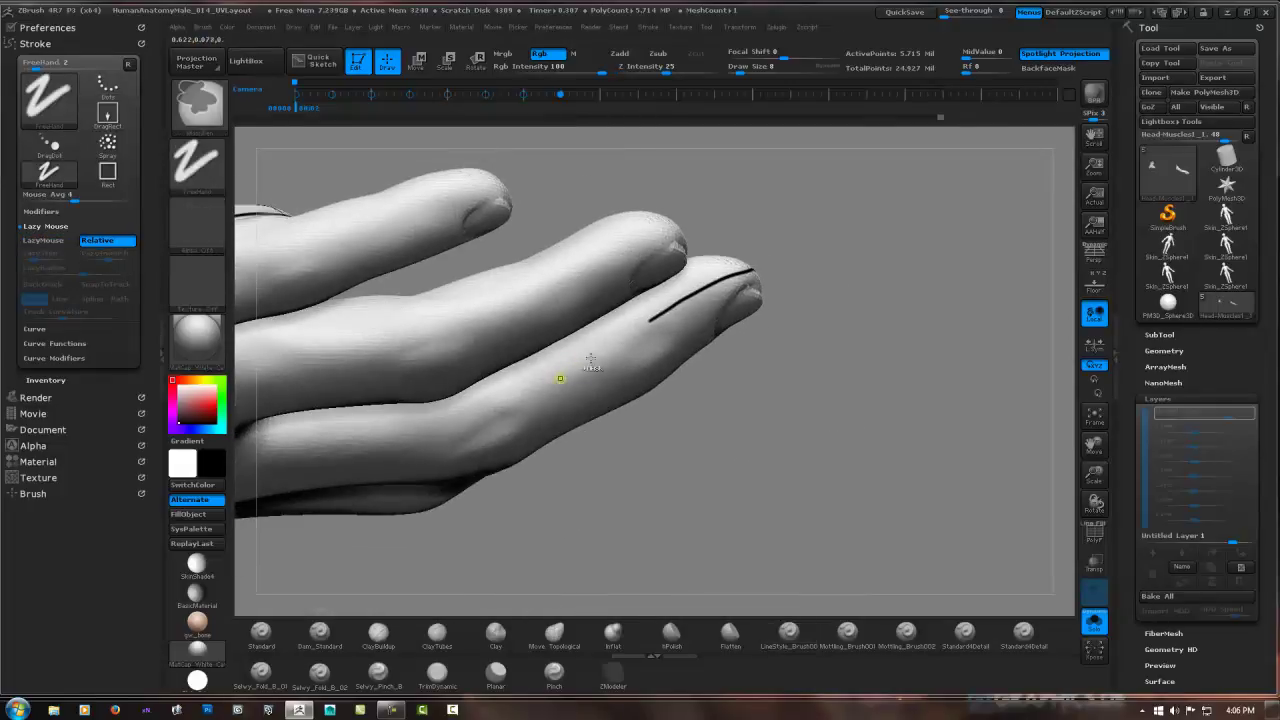
key(1)
drag(504, 407, 537, 368)
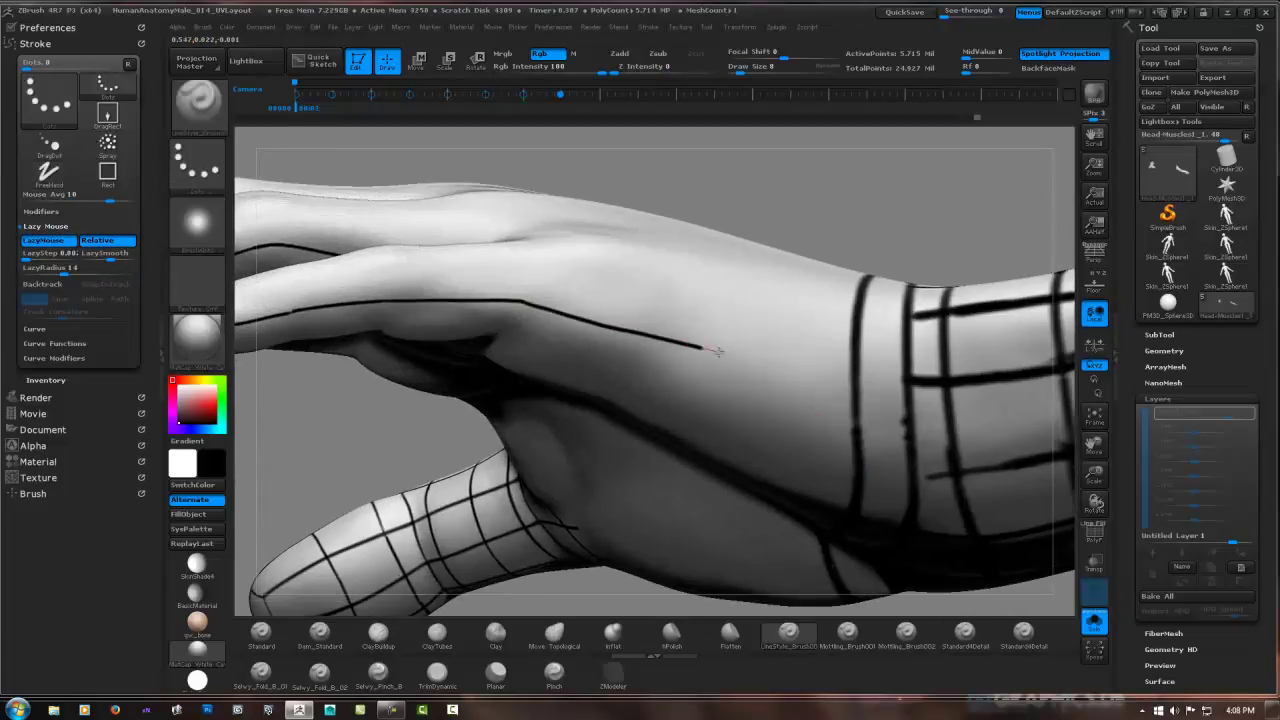
Extend the back-of-hand line and draw lines down the middle, ring and little fingers.
drag(527, 313, 918, 362)
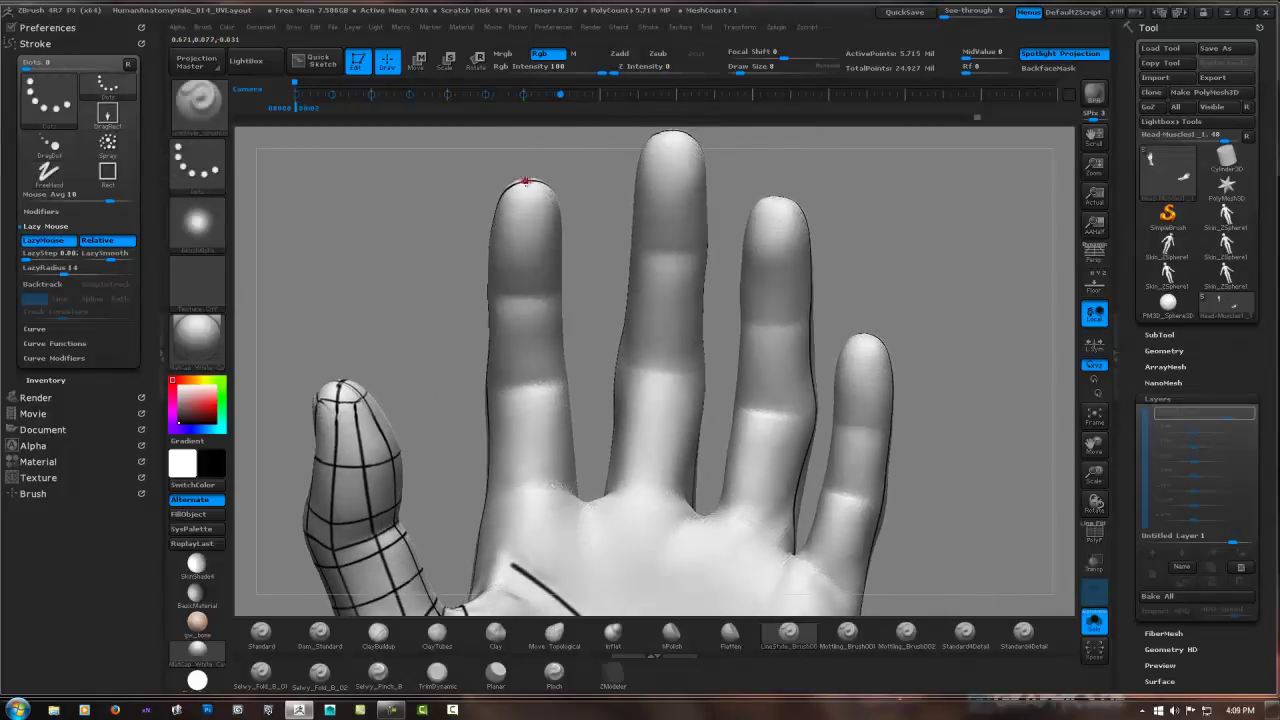
drag(527, 285, 540, 512)
drag(641, 185, 615, 560)
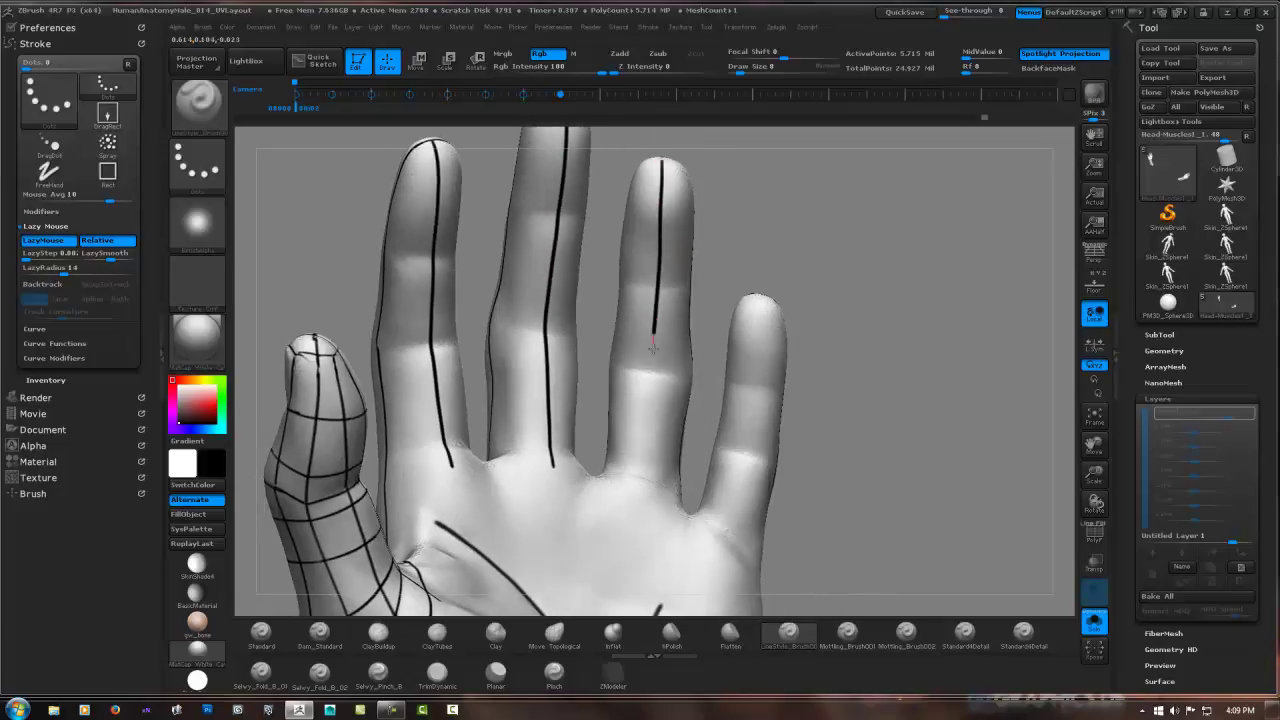
drag(649, 396, 641, 488)
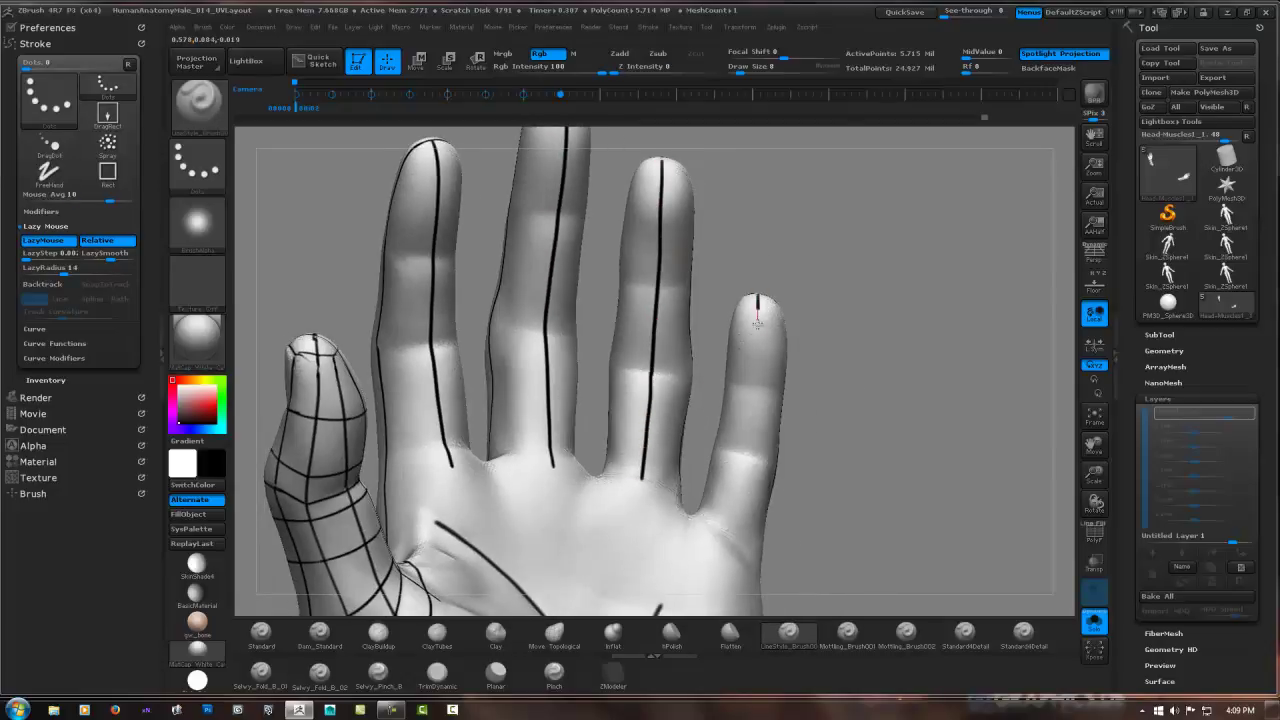
drag(757, 318, 759, 314)
drag(743, 460, 748, 528)
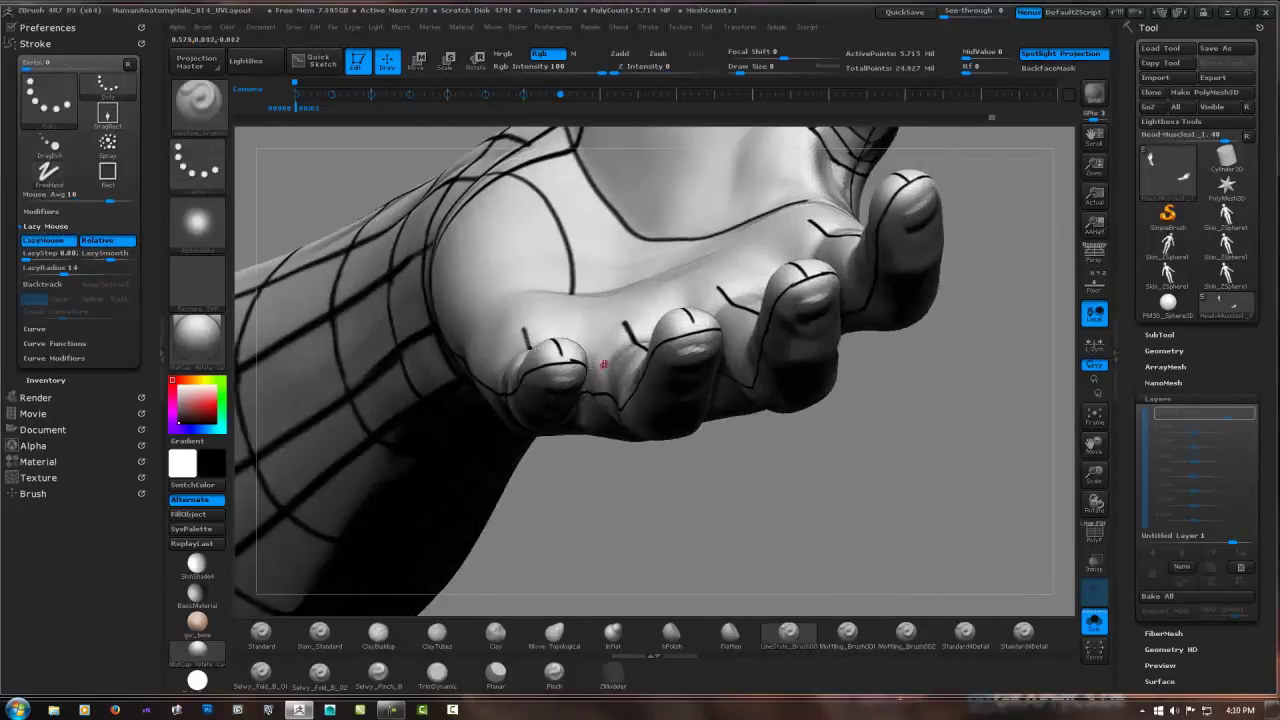
drag(649, 333, 651, 368)
drag(746, 287, 757, 322)
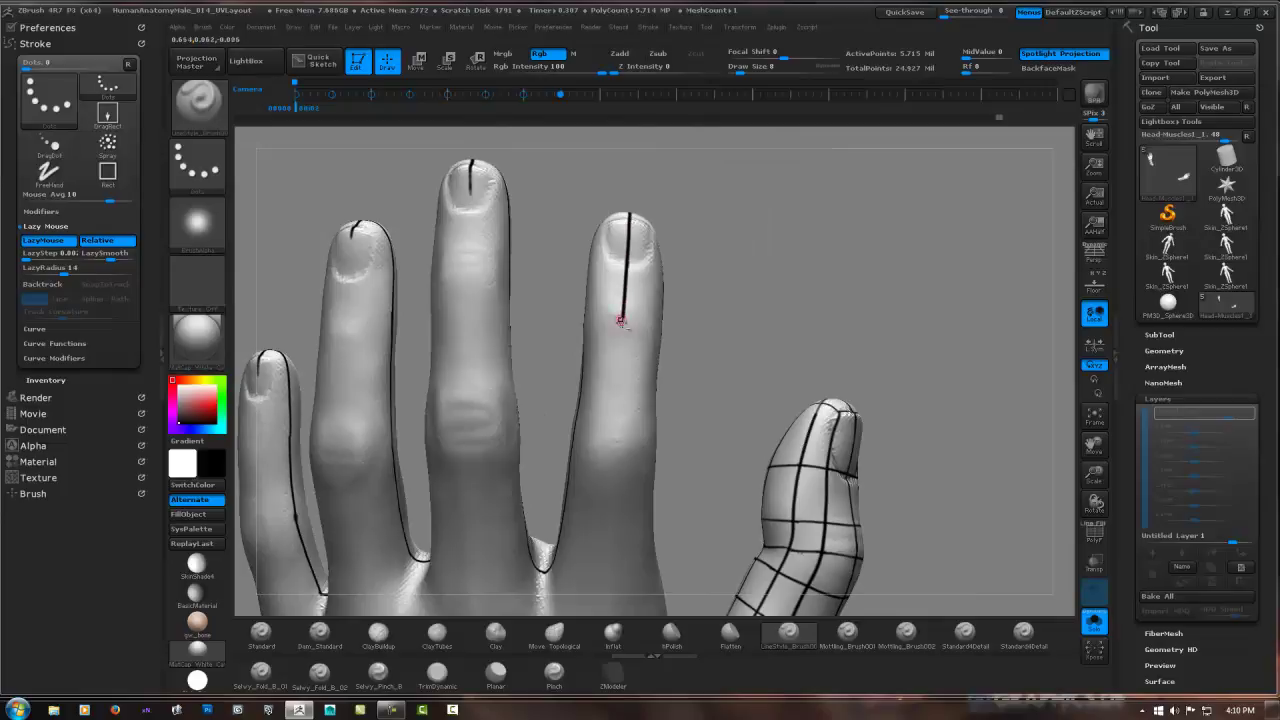
Add second lines down the ring and middle fingers, undoing and redrawing an uneven stroke.
drag(608, 250, 599, 511)
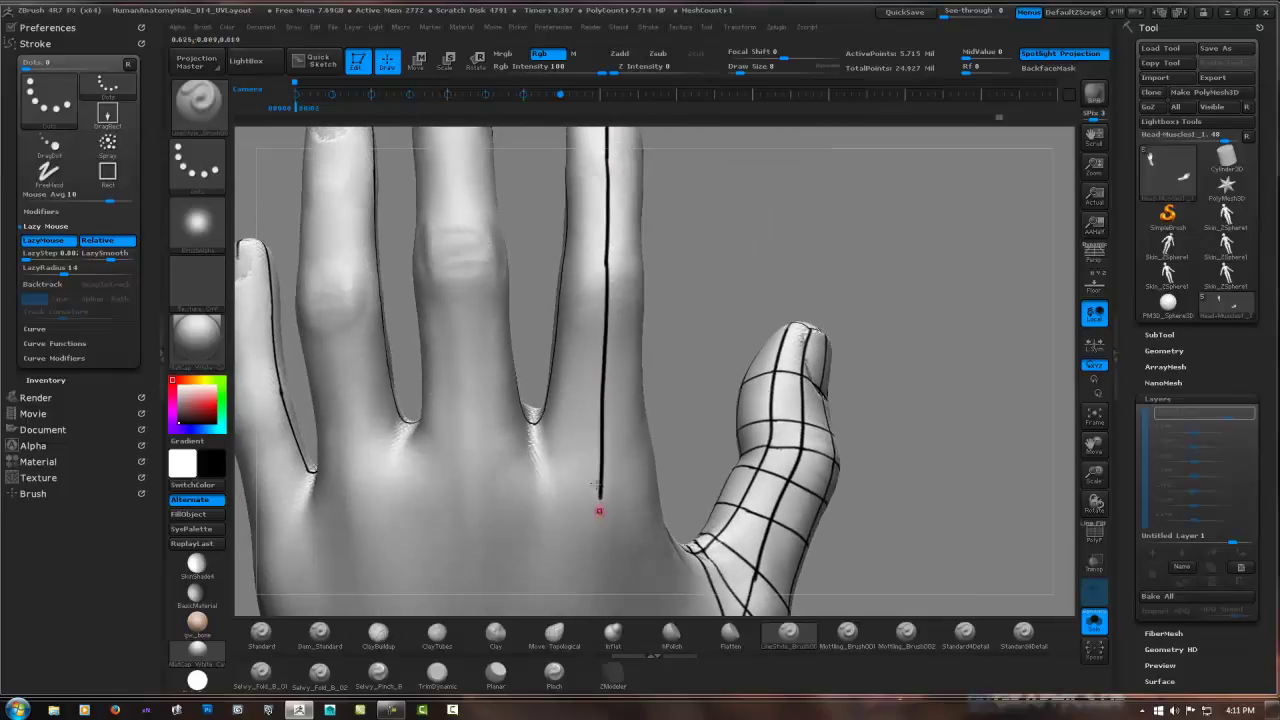
drag(470, 198, 477, 278)
key(ctrl+z)
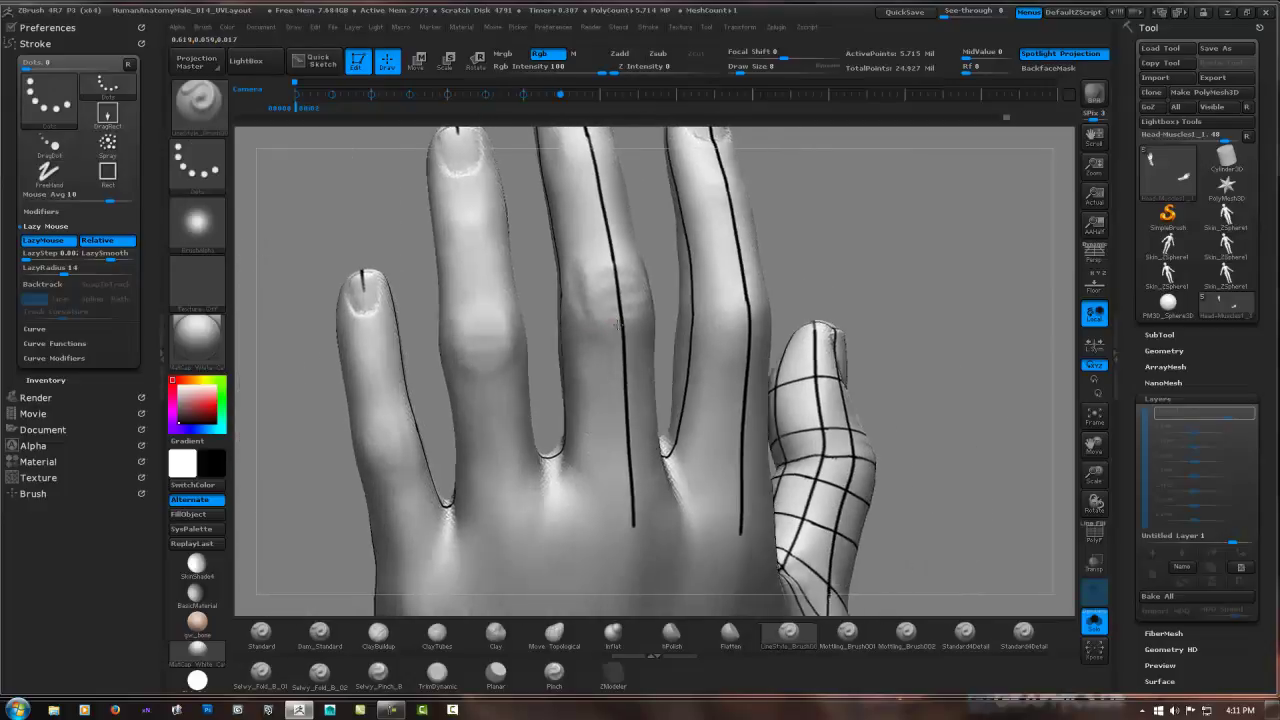
drag(503, 218, 507, 260)
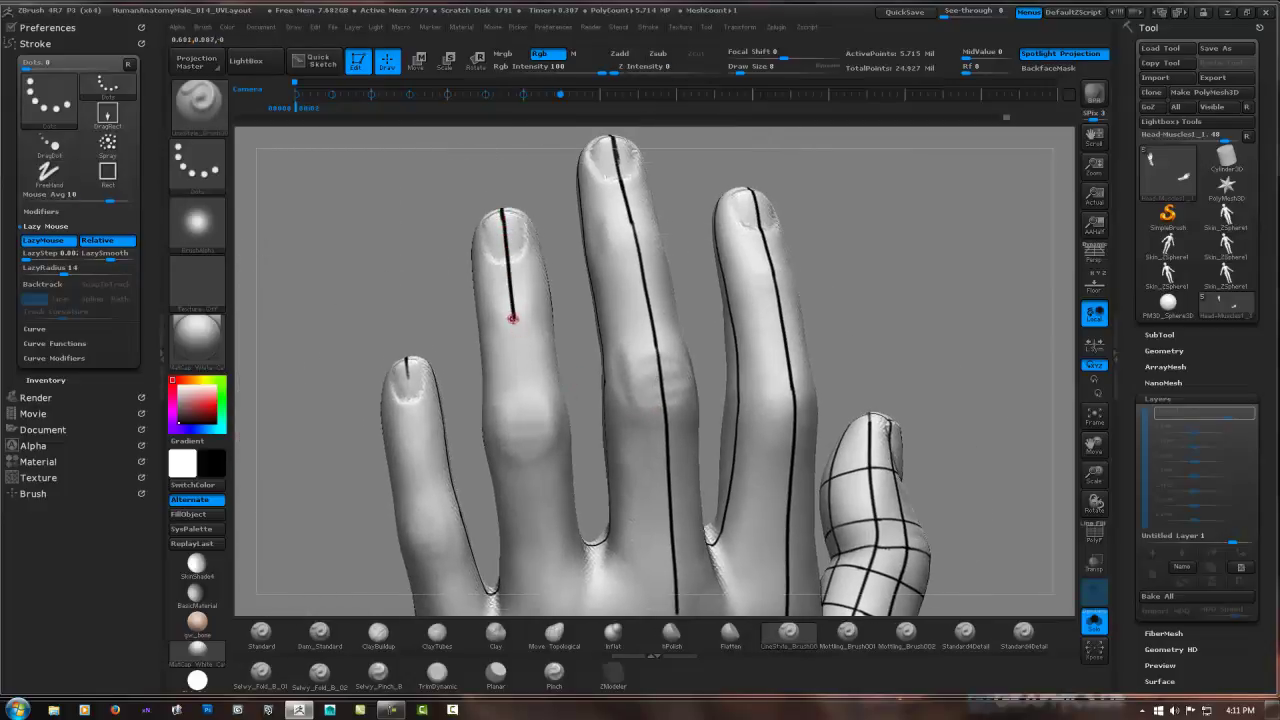
drag(538, 530, 545, 612)
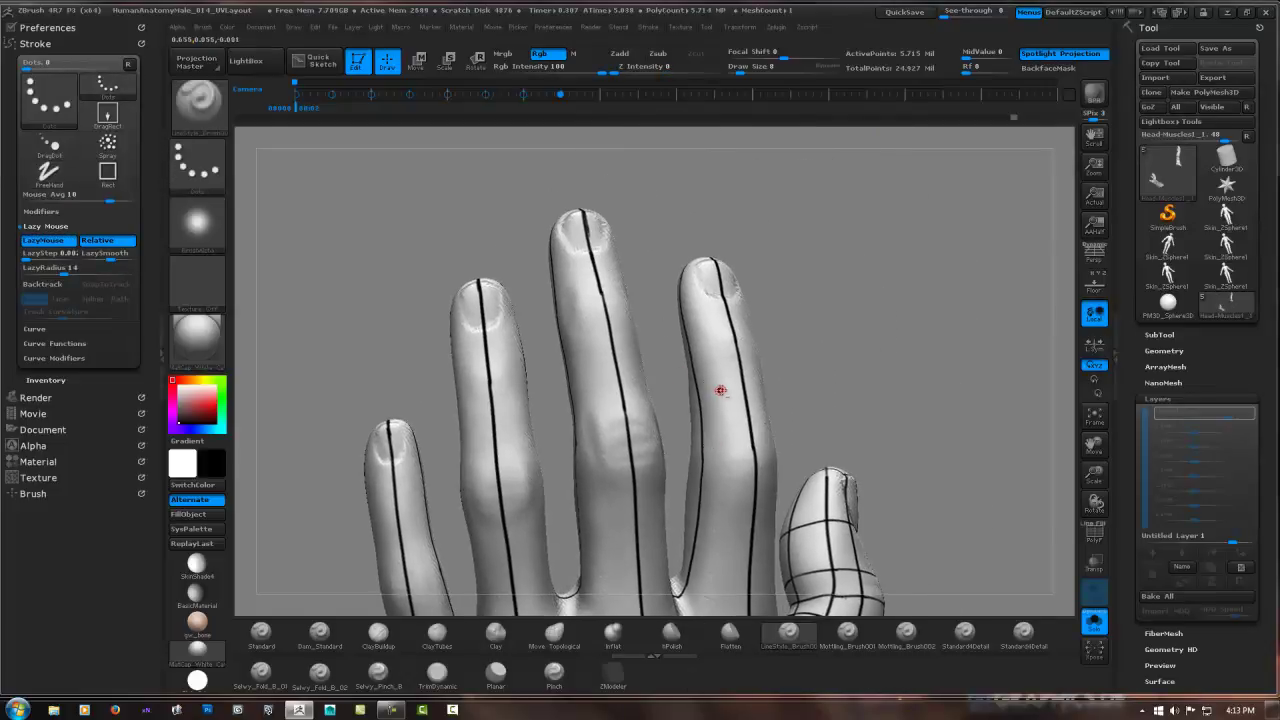
drag(639, 199, 642, 244)
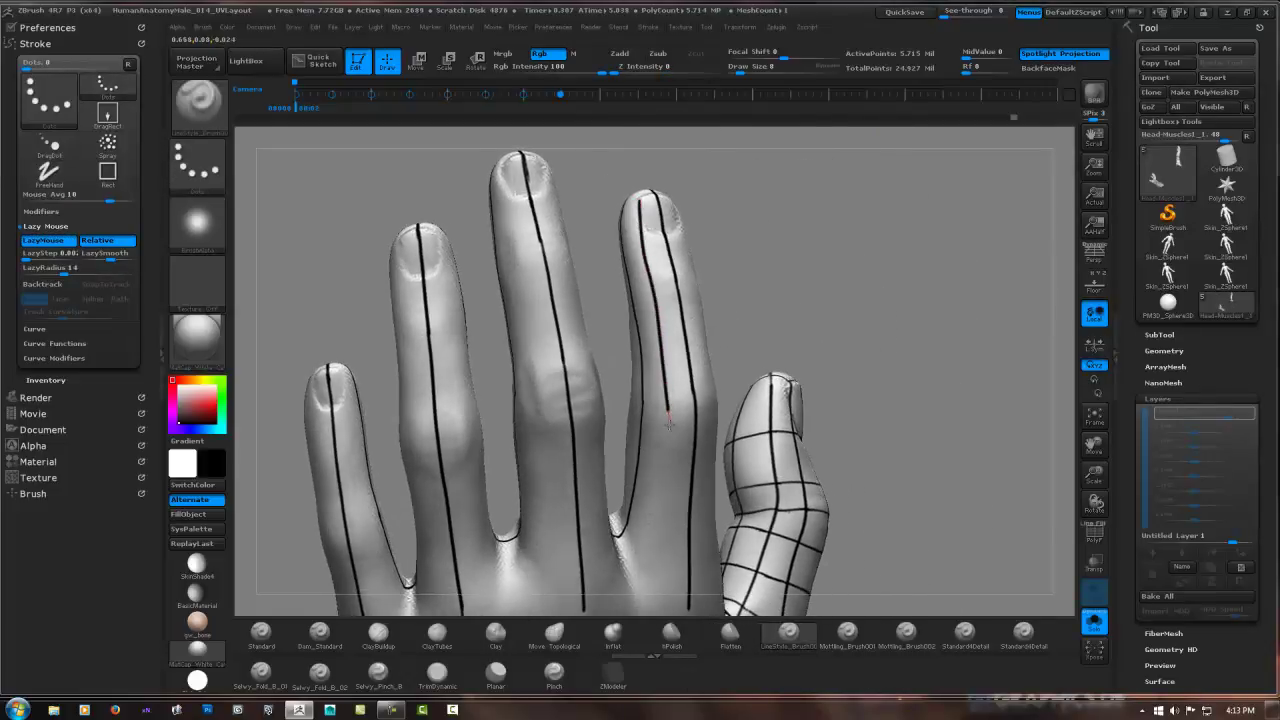
drag(675, 428, 665, 425)
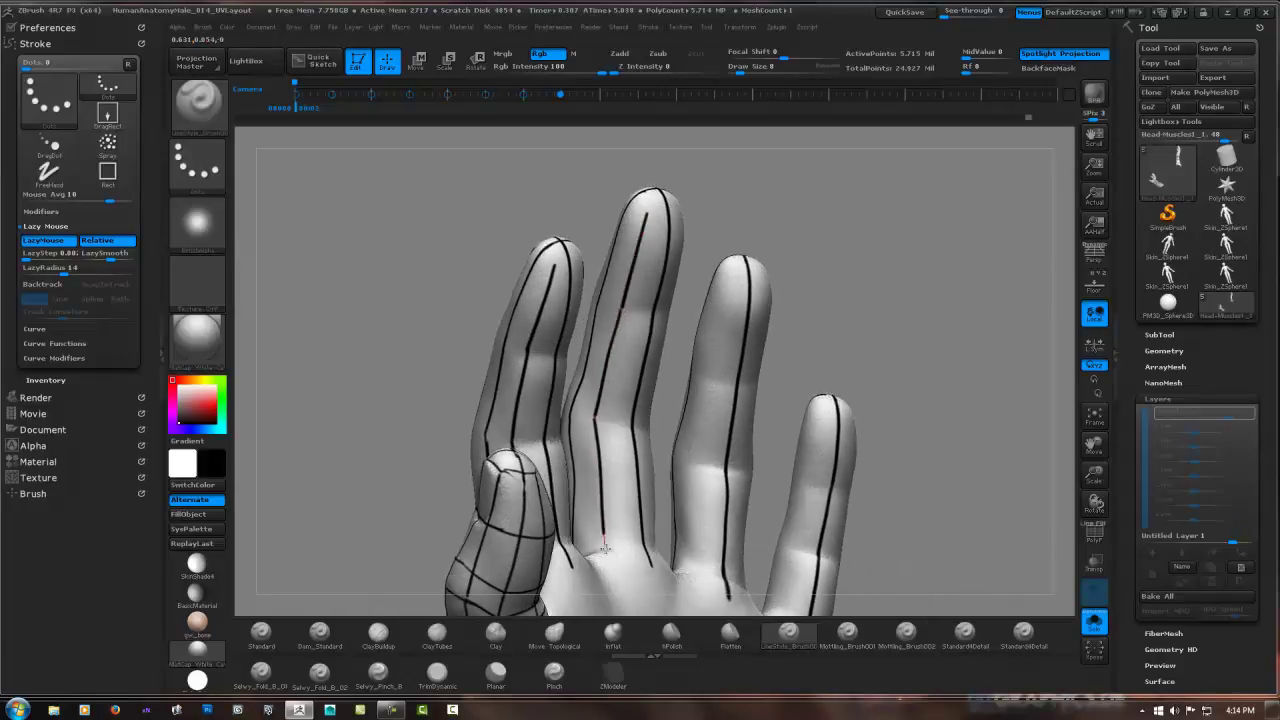
Draw lengthwise LazyMouse Dots lines down the middle, little and index fingertips and fingers.
drag(663, 213, 670, 428)
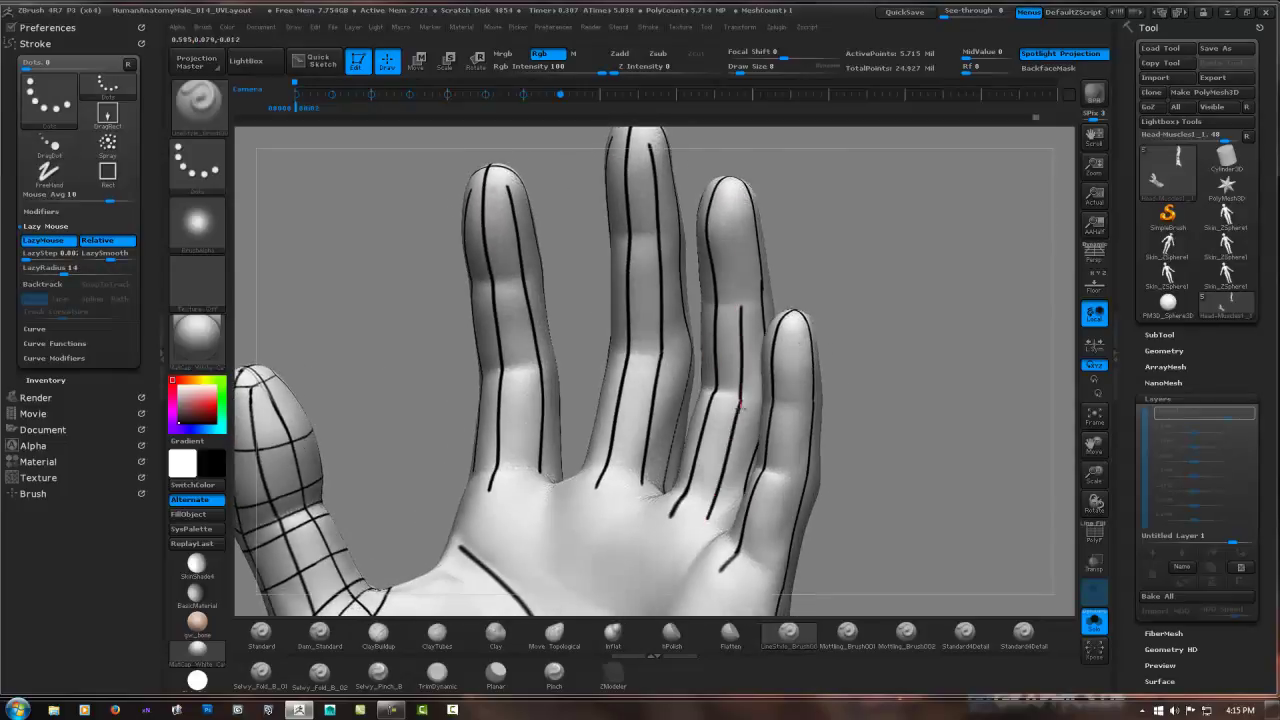
drag(794, 320, 792, 396)
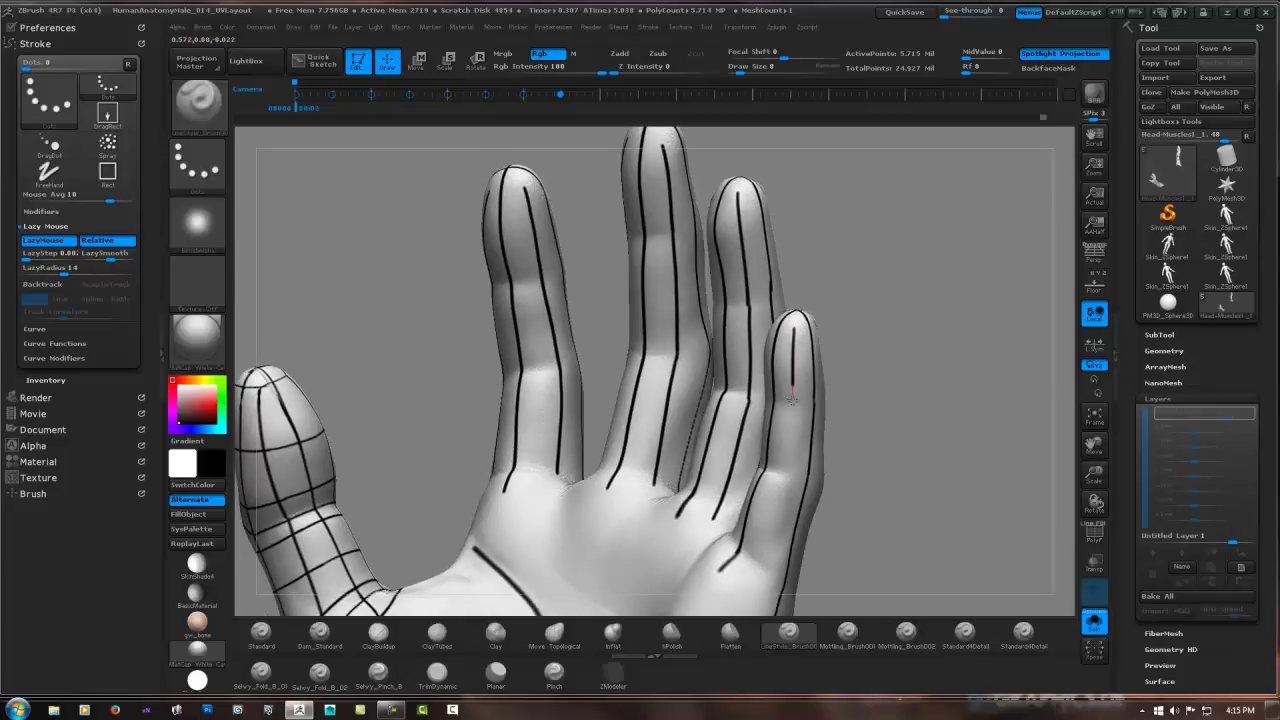
drag(797, 503, 766, 575)
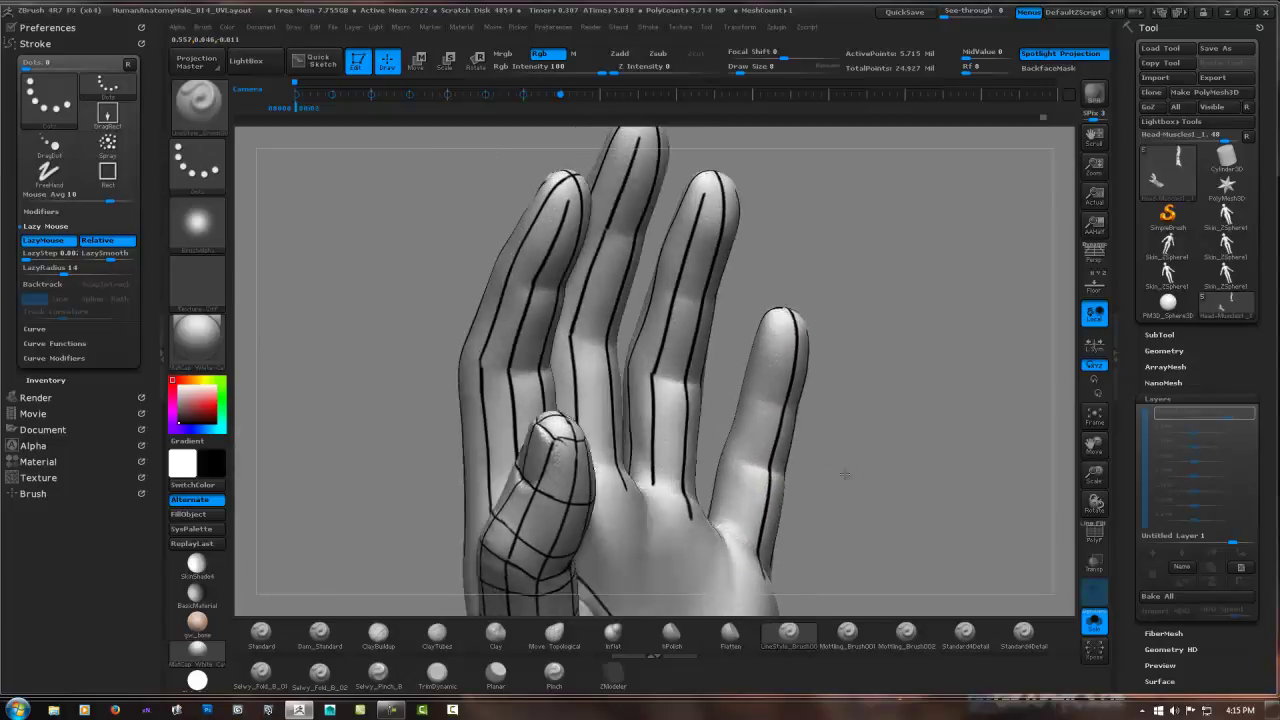
drag(786, 326, 732, 534)
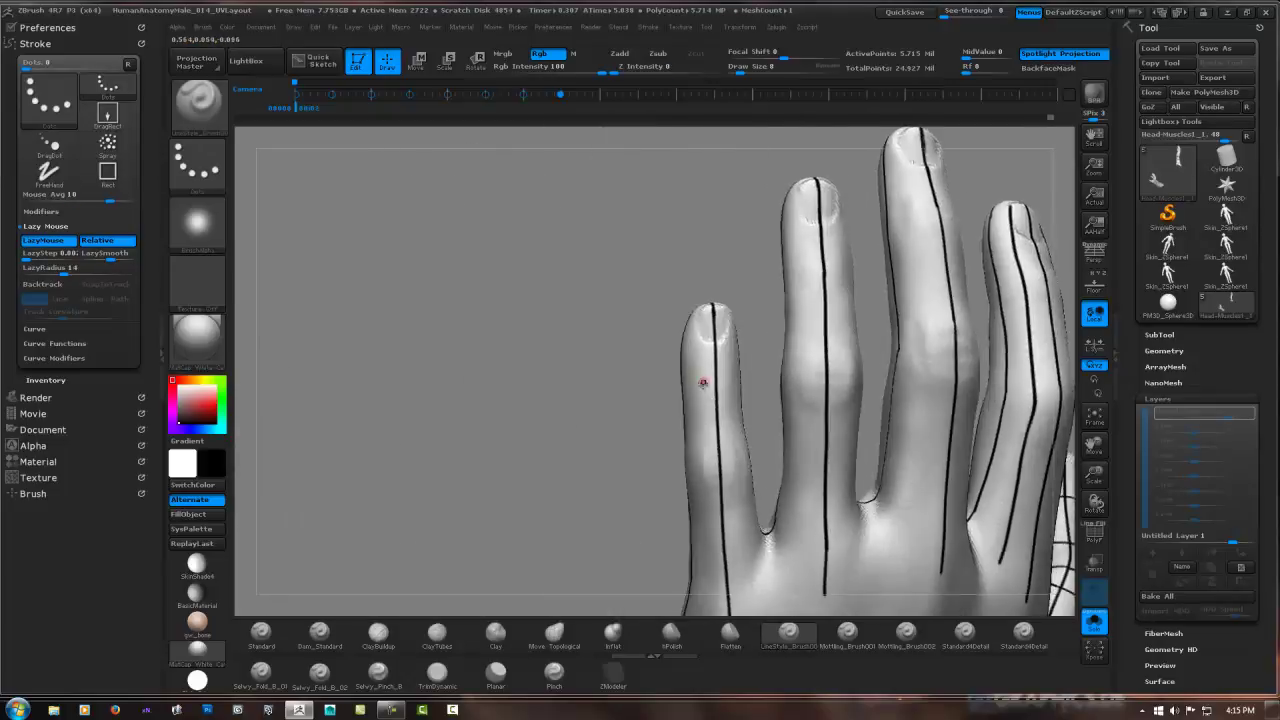
drag(565, 238, 565, 286)
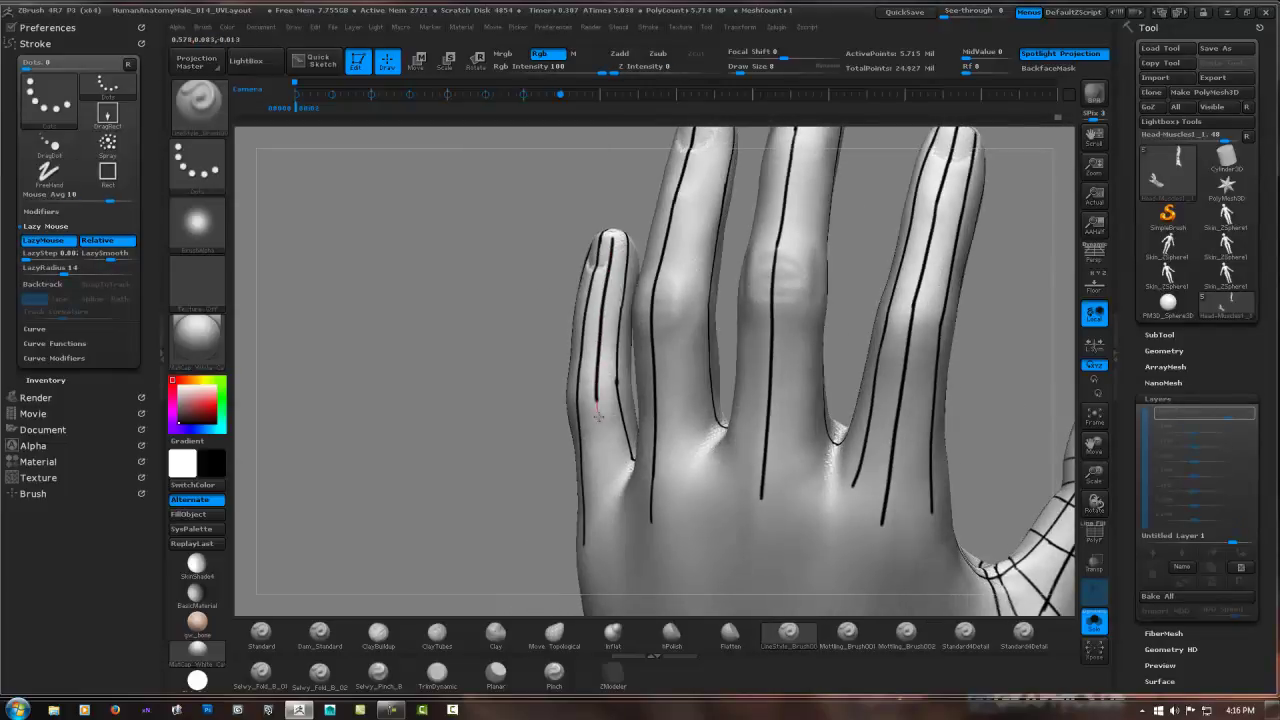
drag(598, 415, 600, 506)
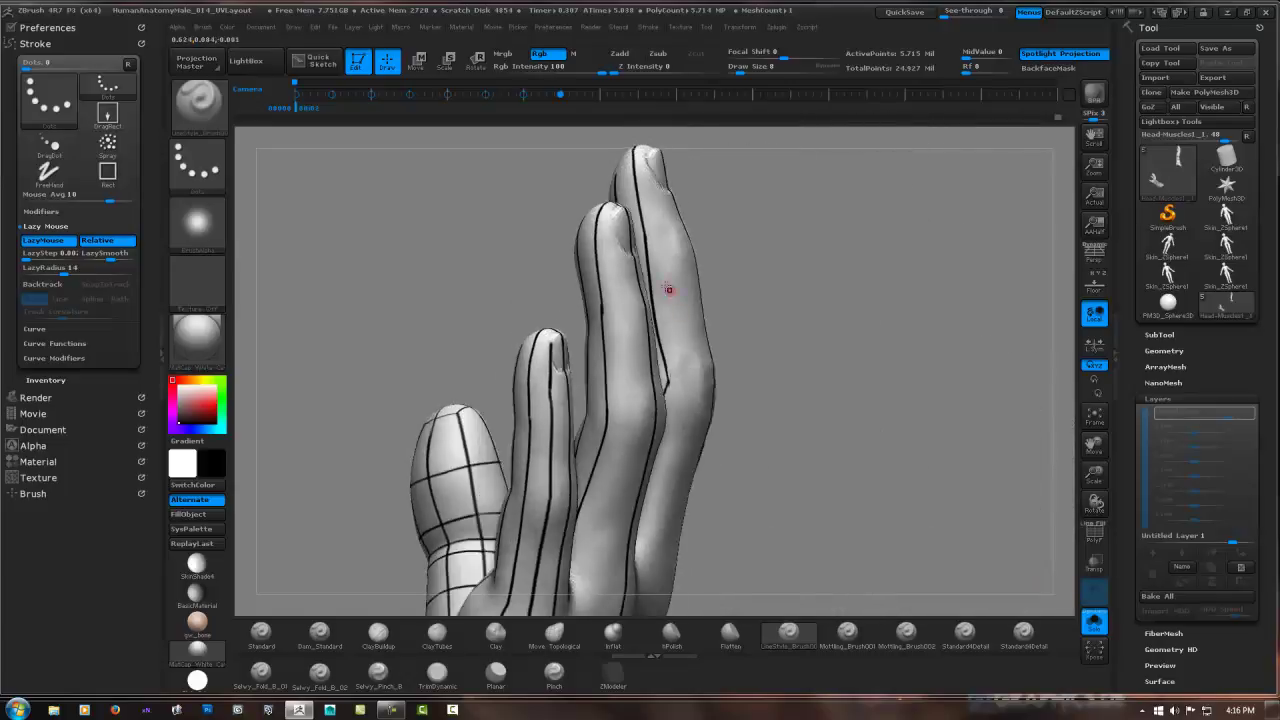
drag(579, 212, 579, 243)
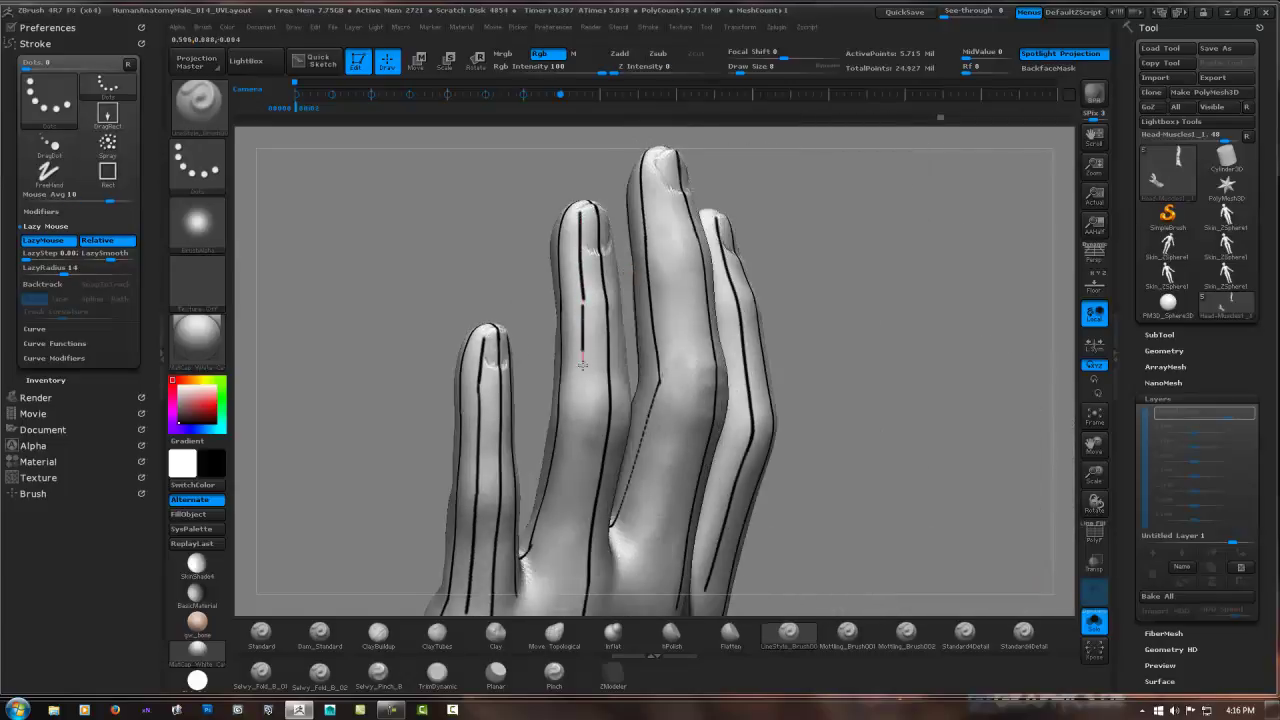
drag(581, 395, 586, 495)
Add further parallel lines along the index and middle fingers, rotating to reach each side.
drag(648, 315, 650, 482)
drag(629, 352, 606, 446)
drag(662, 238, 640, 334)
drag(960, 300, 860, 250)
drag(740, 198, 742, 234)
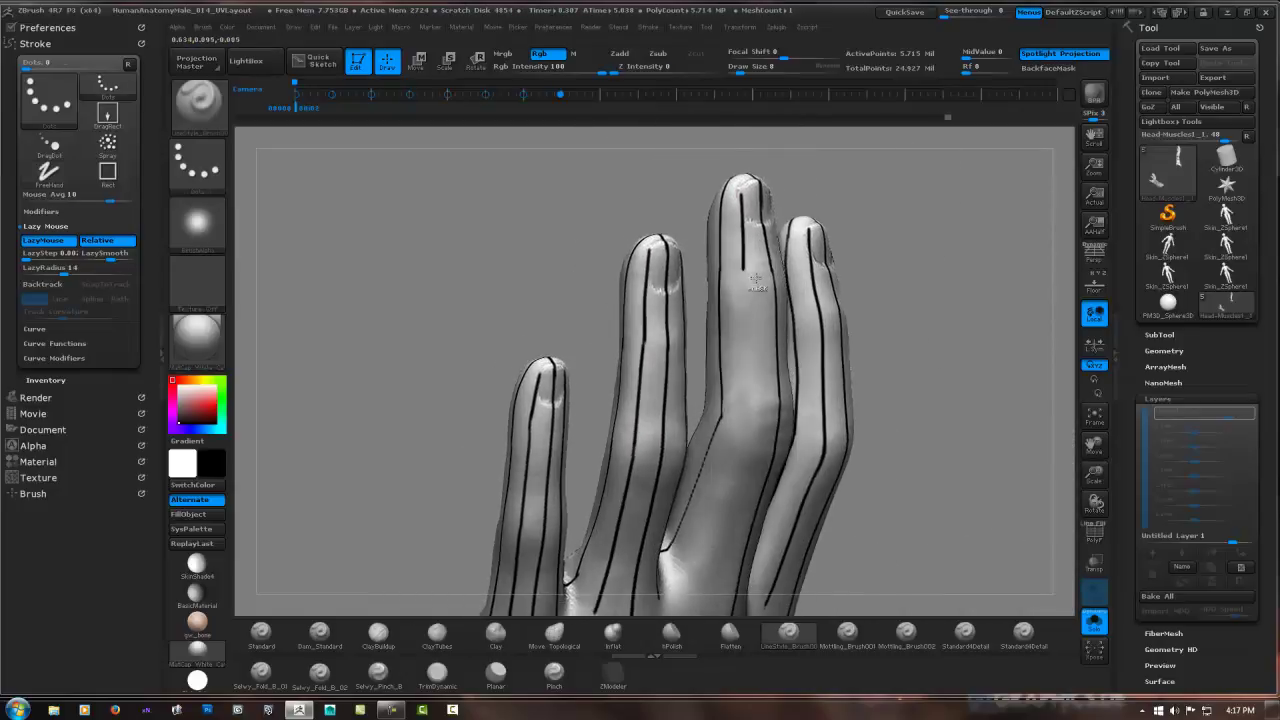
drag(741, 190, 750, 446)
drag(753, 334, 705, 478)
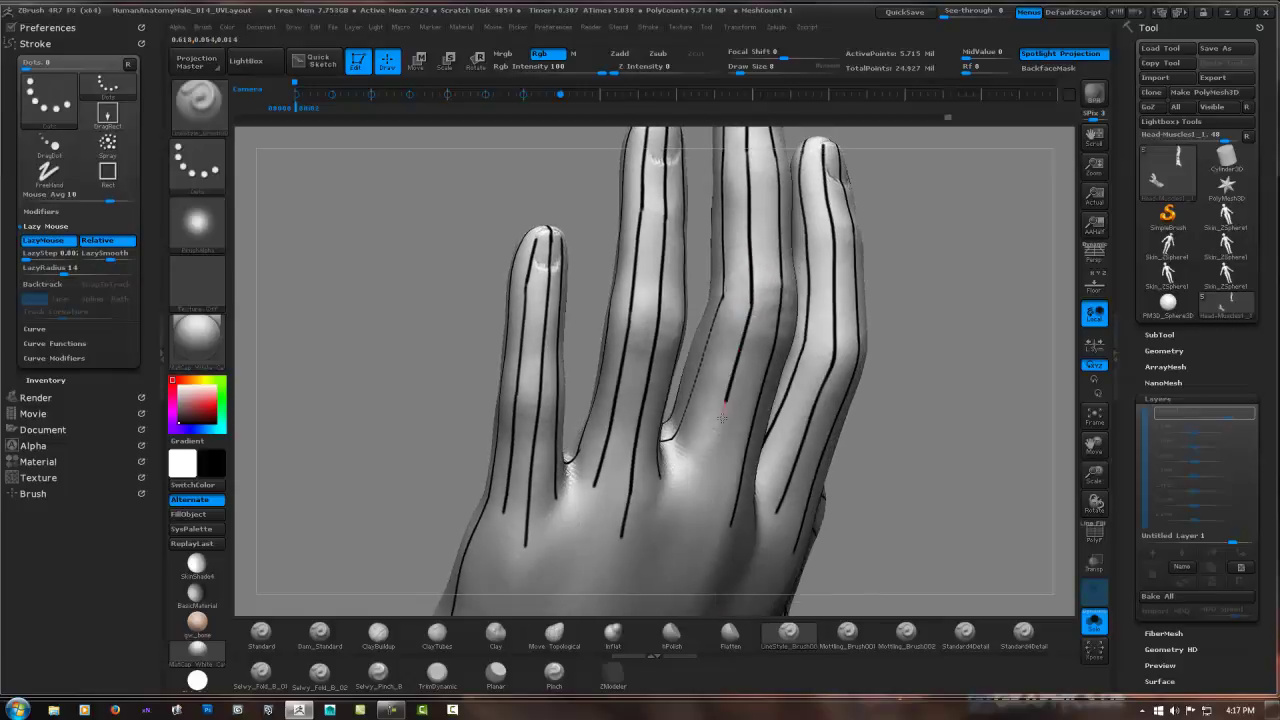
drag(640, 300, 780, 320)
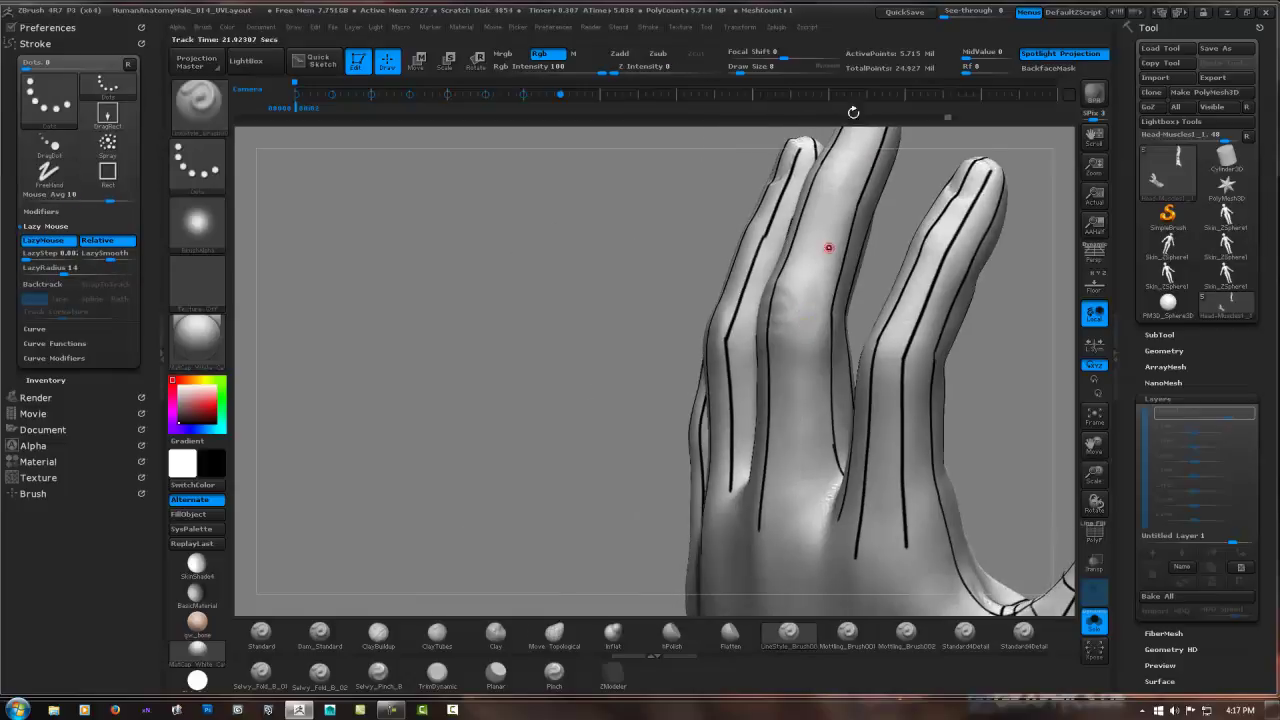
drag(746, 333, 748, 428)
mouse_move(560, 400)
mouse_down()
mouse_move(682, 231)
mouse_move(668, 331)
mouse_up()
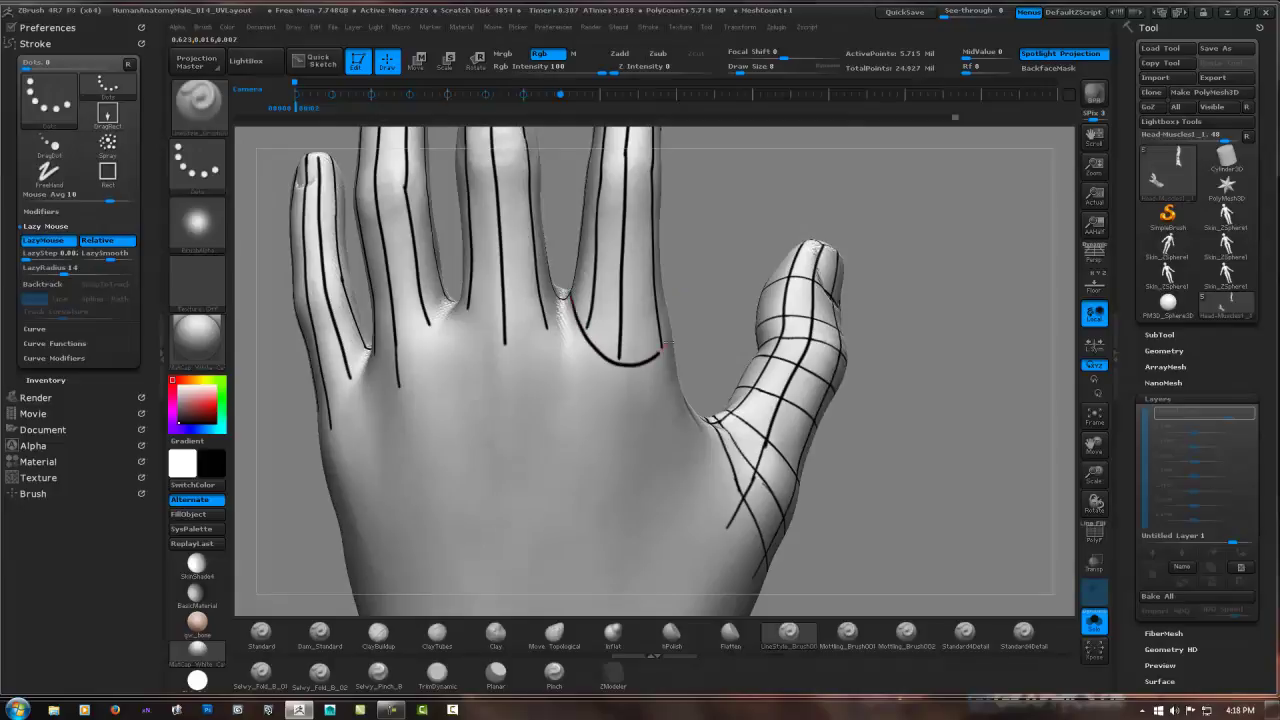
Orbit the hand through side and palm views of the fingers and wrist.
mouse_move(465, 305)
right_down()
mouse_move(531, 352)
mouse_move(427, 292)
right_up()
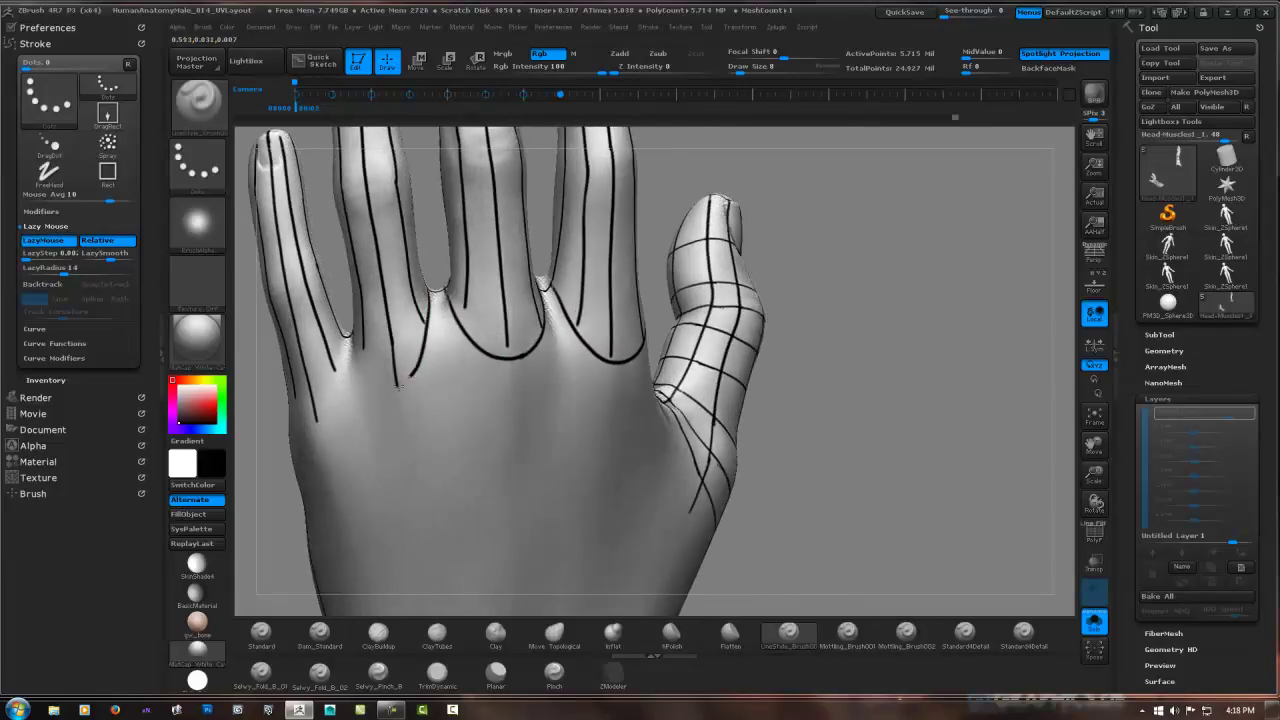
mouse_move(400, 385)
right_down()
mouse_move(336, 331)
mouse_move(336, 343)
right_up()
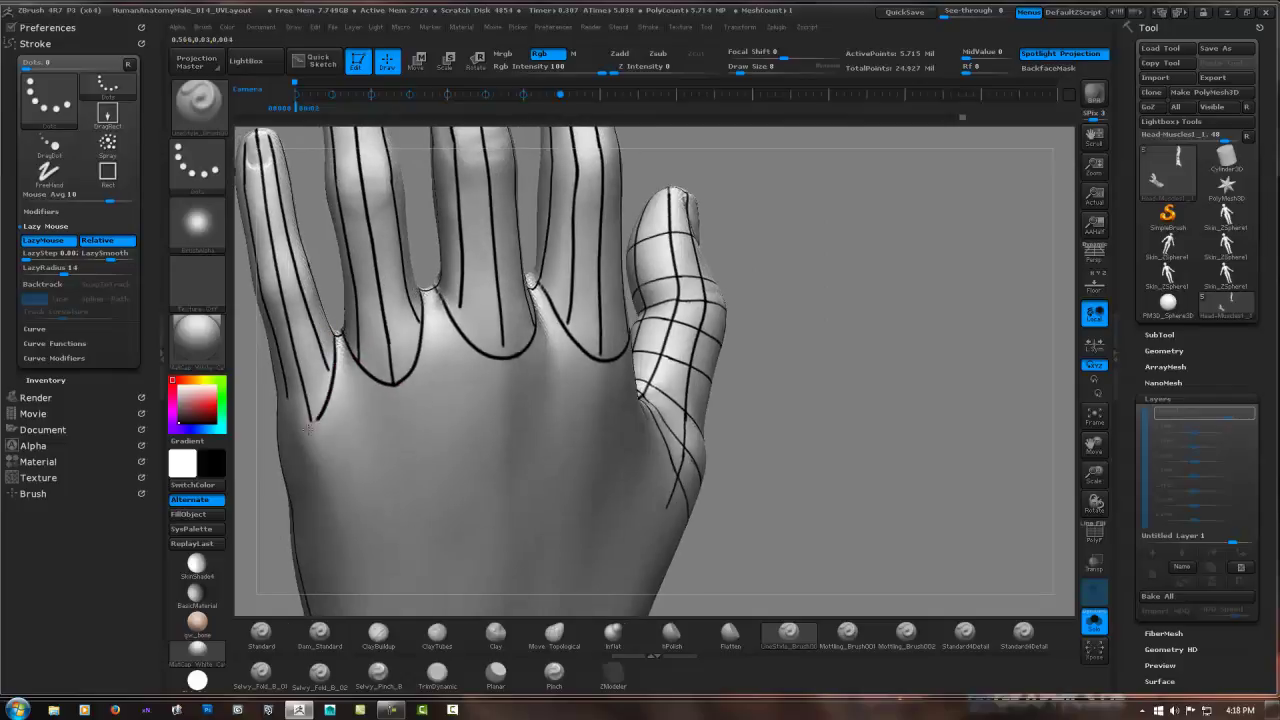
mouse_move(308, 428)
right_down()
mouse_move(383, 374)
mouse_move(410, 391)
mouse_move(443, 349)
mouse_move(370, 358)
mouse_move(236, 490)
right_up()
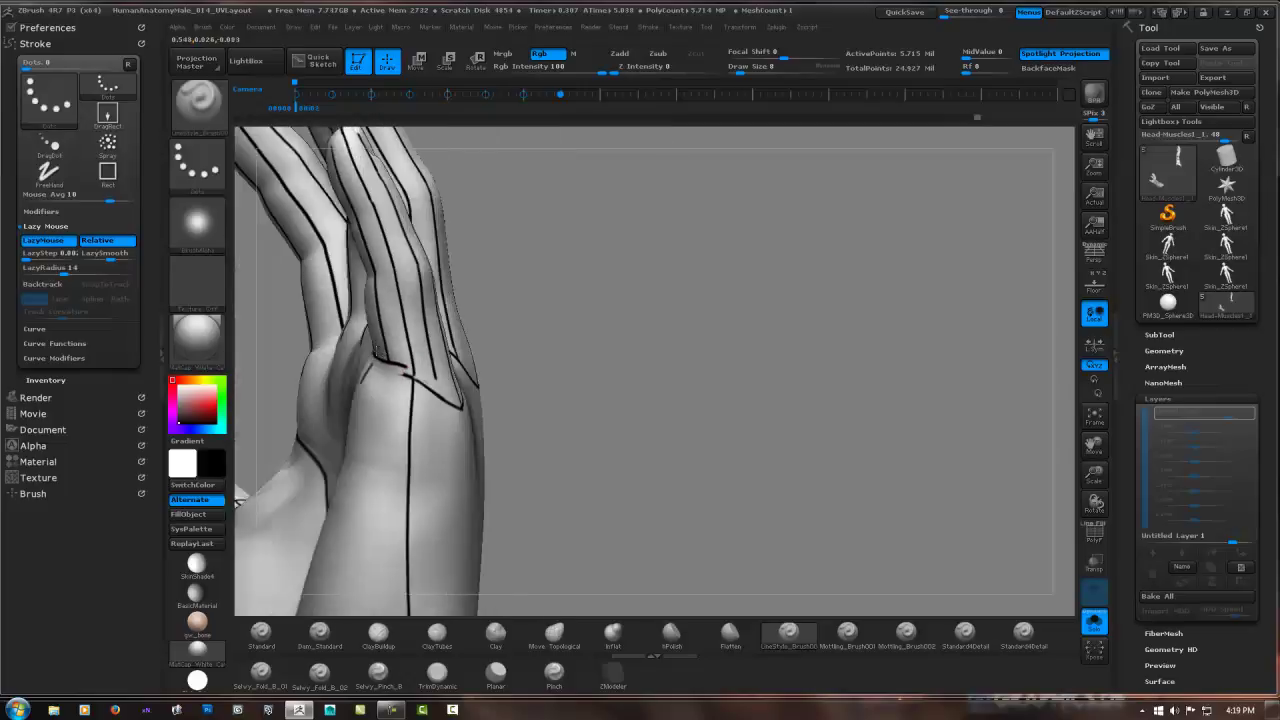
right_drag(300, 420, 500, 349)
mouse_move(398, 344)
right_down()
mouse_move(400, 325)
mouse_move(337, 491)
mouse_move(485, 356)
right_up()
mouse_move(363, 334)
right_down()
mouse_move(346, 355)
mouse_move(360, 300)
mouse_move(525, 352)
mouse_move(456, 395)
mouse_move(499, 366)
mouse_move(453, 450)
mouse_move(421, 413)
mouse_move(500, 424)
mouse_move(588, 403)
mouse_move(534, 303)
mouse_move(438, 306)
right_up()
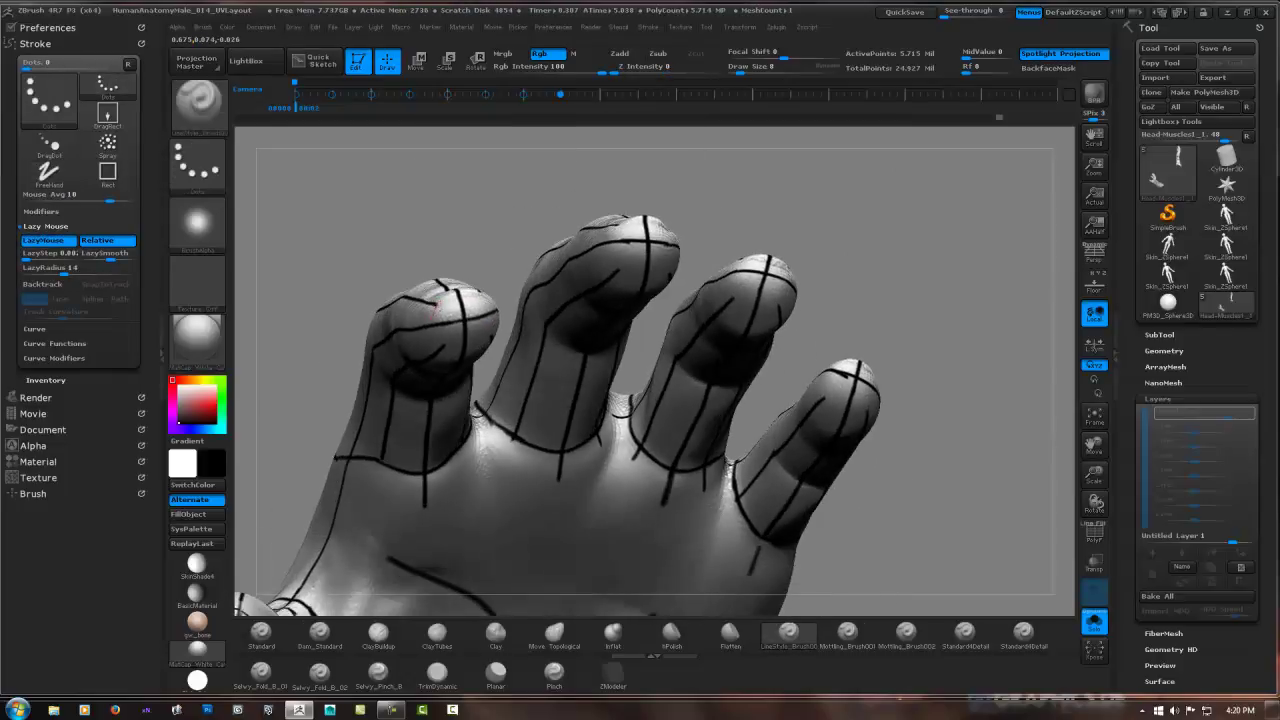
Orbit from a fingertip front view to a close-up of the fingers and palm.
right_drag(451, 353, 487, 296)
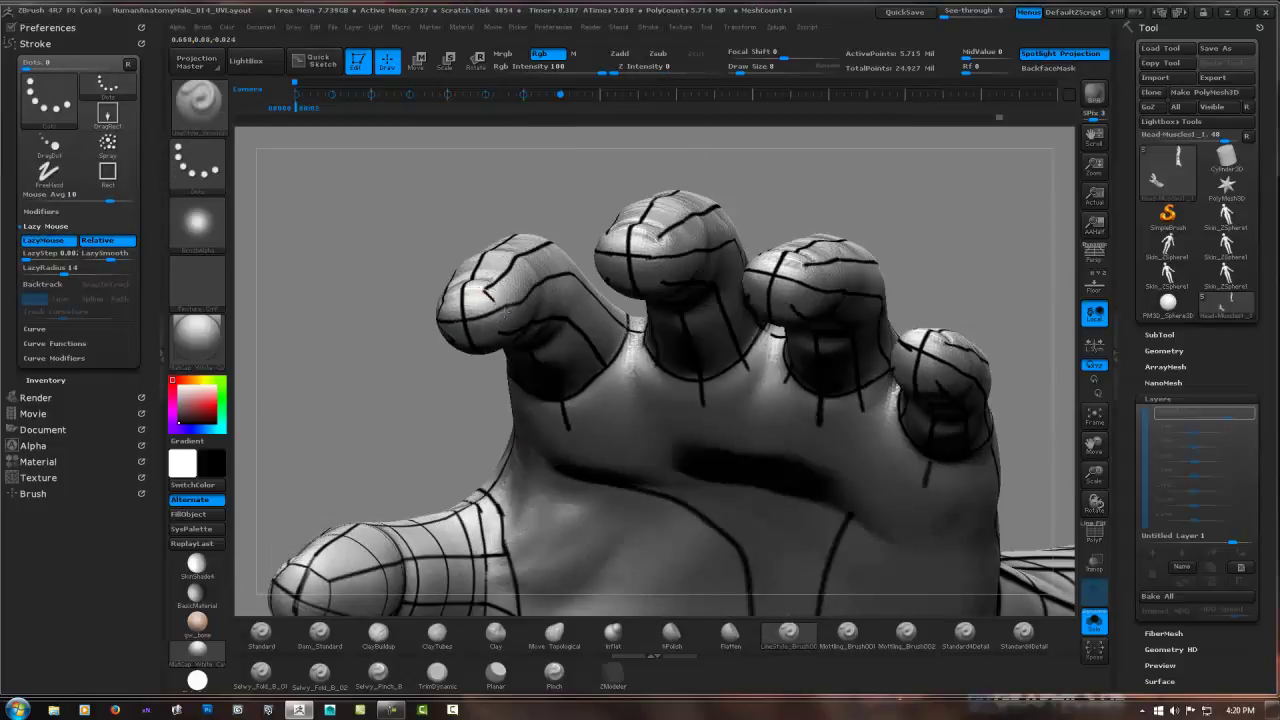
mouse_move(497, 344)
right_down()
mouse_move(466, 355)
mouse_move(455, 321)
mouse_move(510, 302)
right_up()
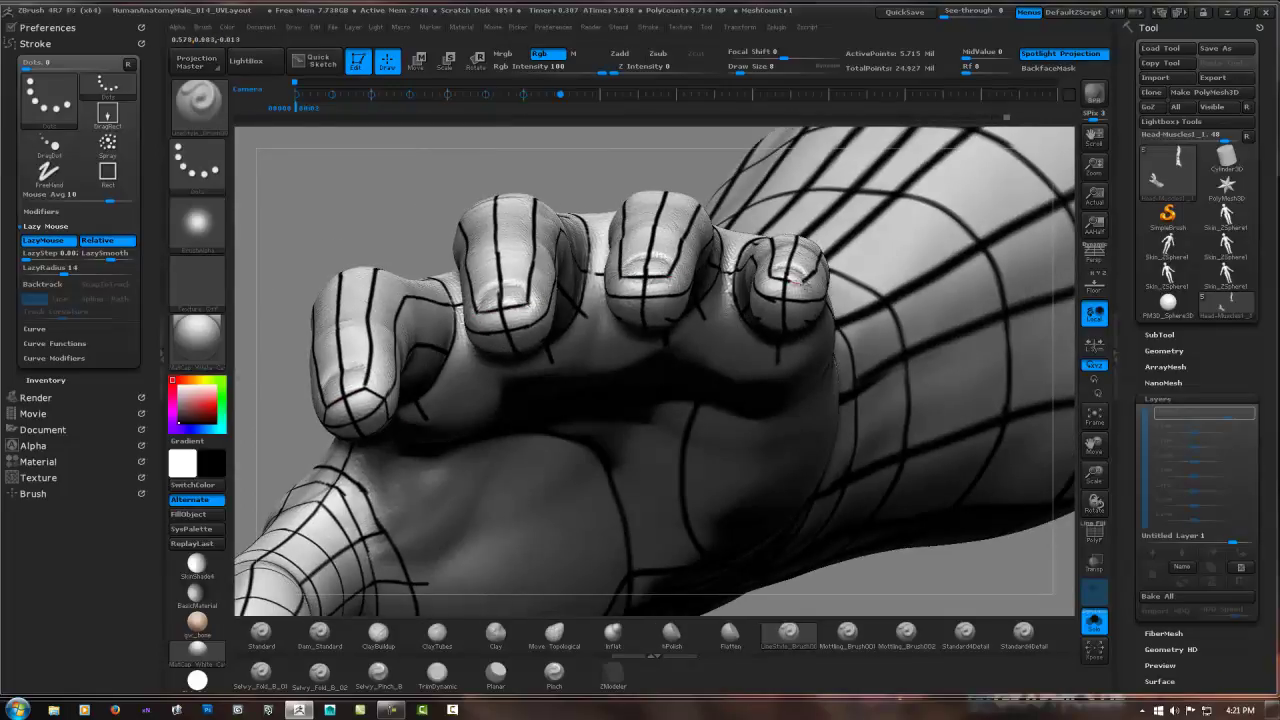
right_drag(795, 285, 570, 312)
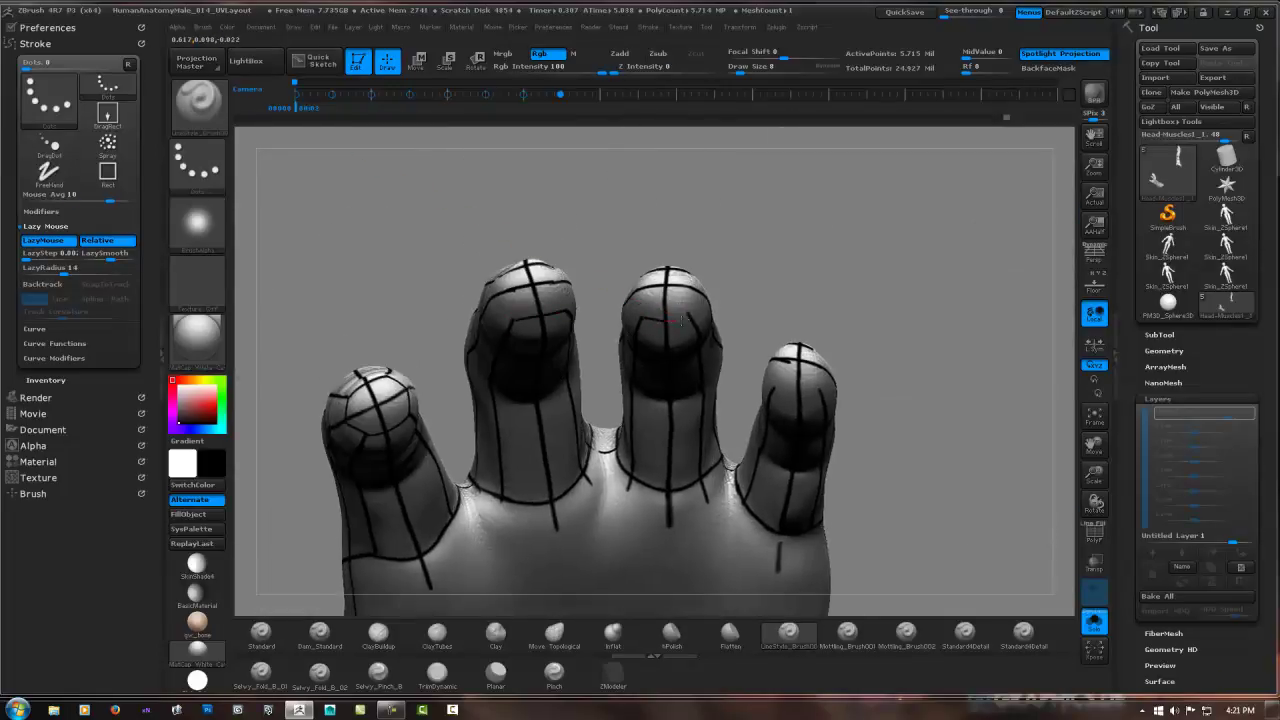
mouse_move(821, 342)
right_down()
mouse_move(820, 356)
mouse_move(775, 360)
mouse_move(740, 290)
mouse_move(688, 326)
mouse_move(614, 300)
mouse_move(718, 323)
mouse_move(571, 277)
mouse_move(538, 316)
right_up()
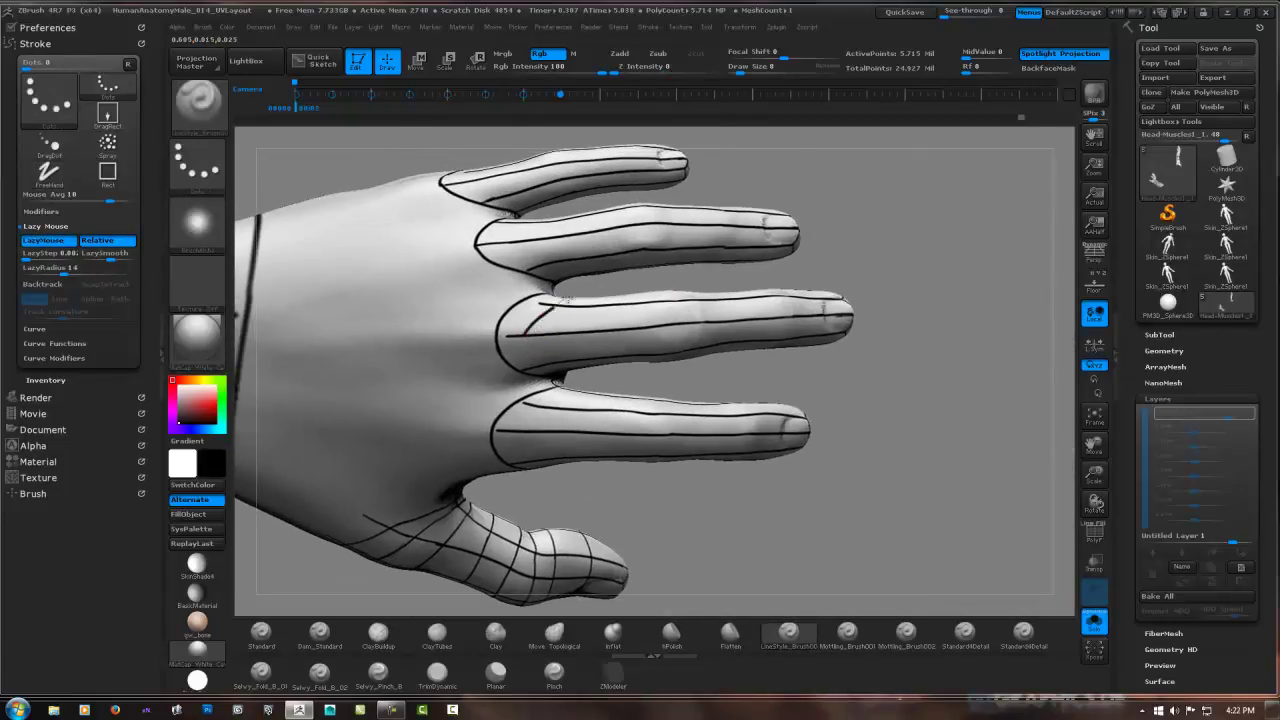
mouse_move(560, 378)
right_down()
mouse_move(720, 300)
mouse_move(700, 310)
right_up()
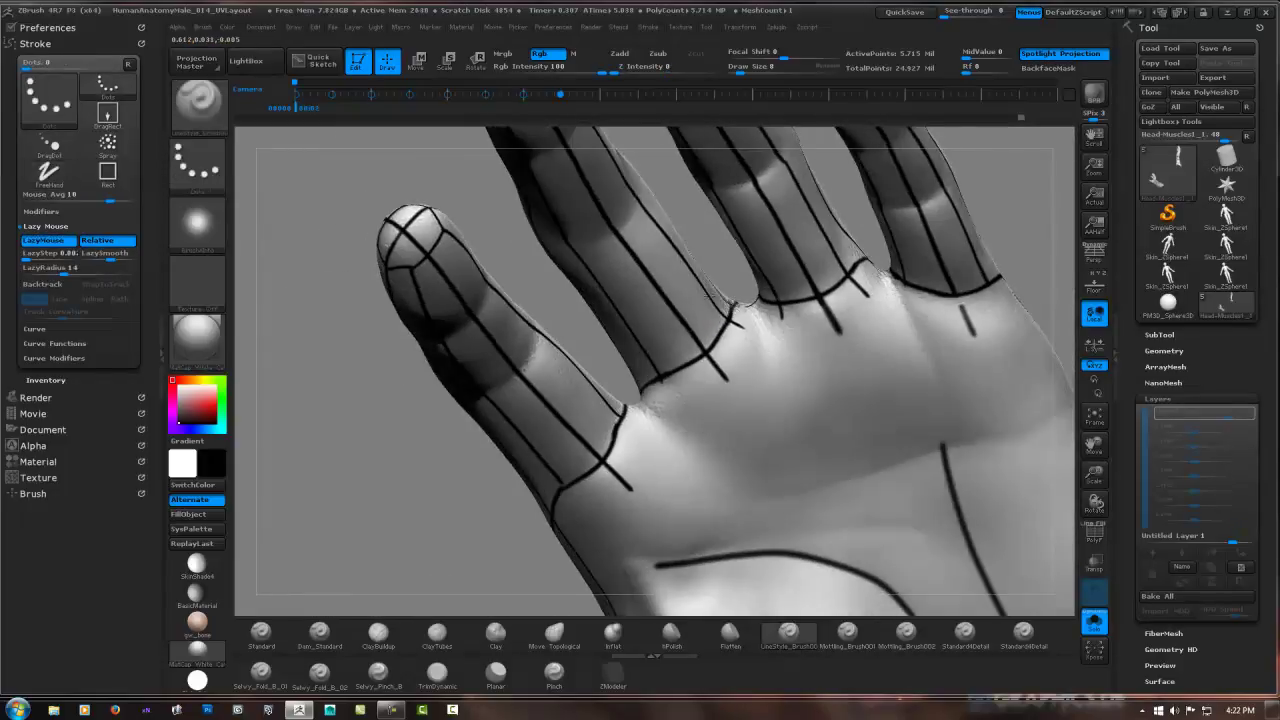
Draw loop lines across the index and middle fingers, then inspect the backs of the fingers.
drag(652, 352, 832, 258)
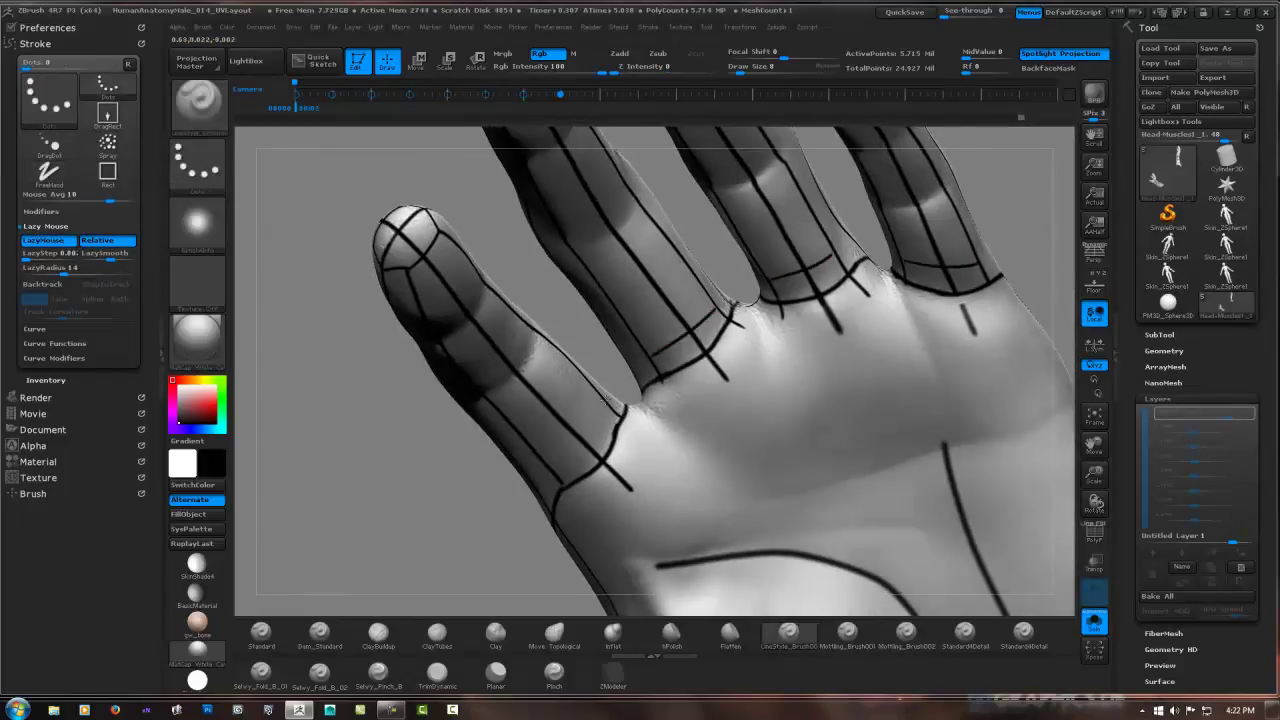
right_drag(604, 400, 712, 328)
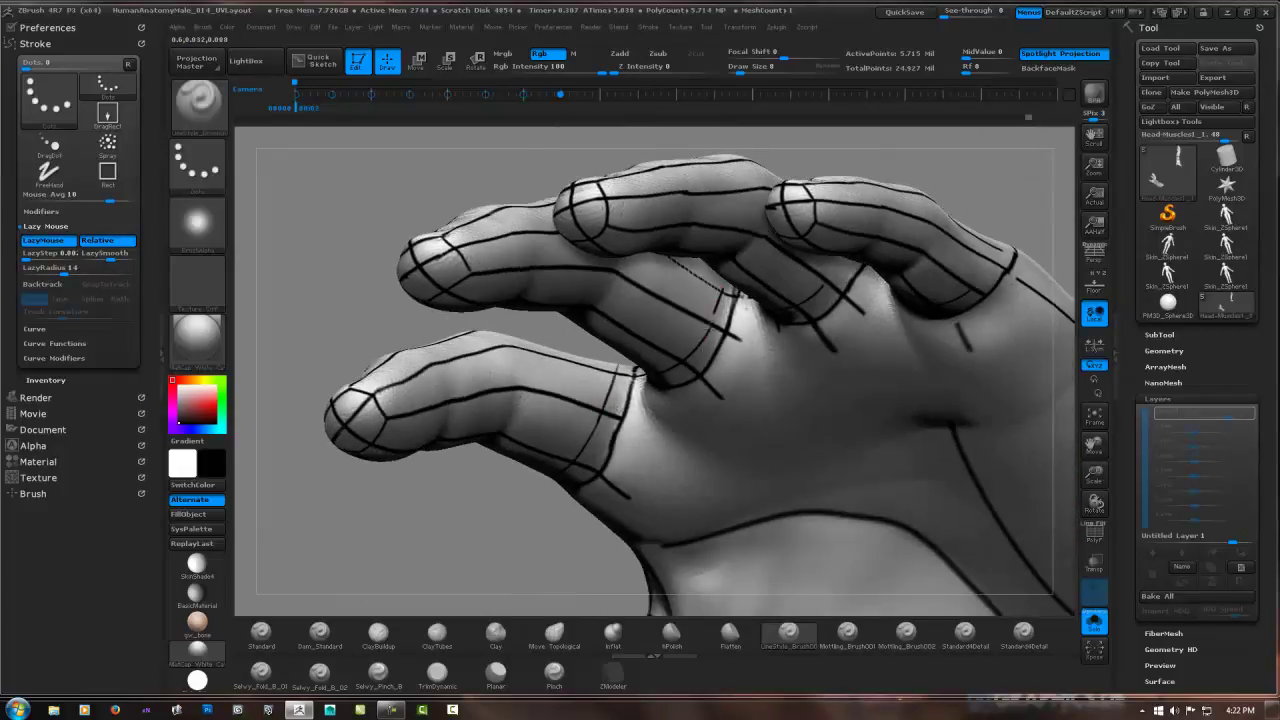
mouse_move(846, 286)
right_down()
mouse_move(843, 265)
mouse_move(820, 300)
mouse_move(834, 319)
right_up()
mouse_move(716, 325)
right_down()
mouse_move(484, 345)
mouse_move(487, 365)
right_up()
right_drag(568, 400, 560, 405)
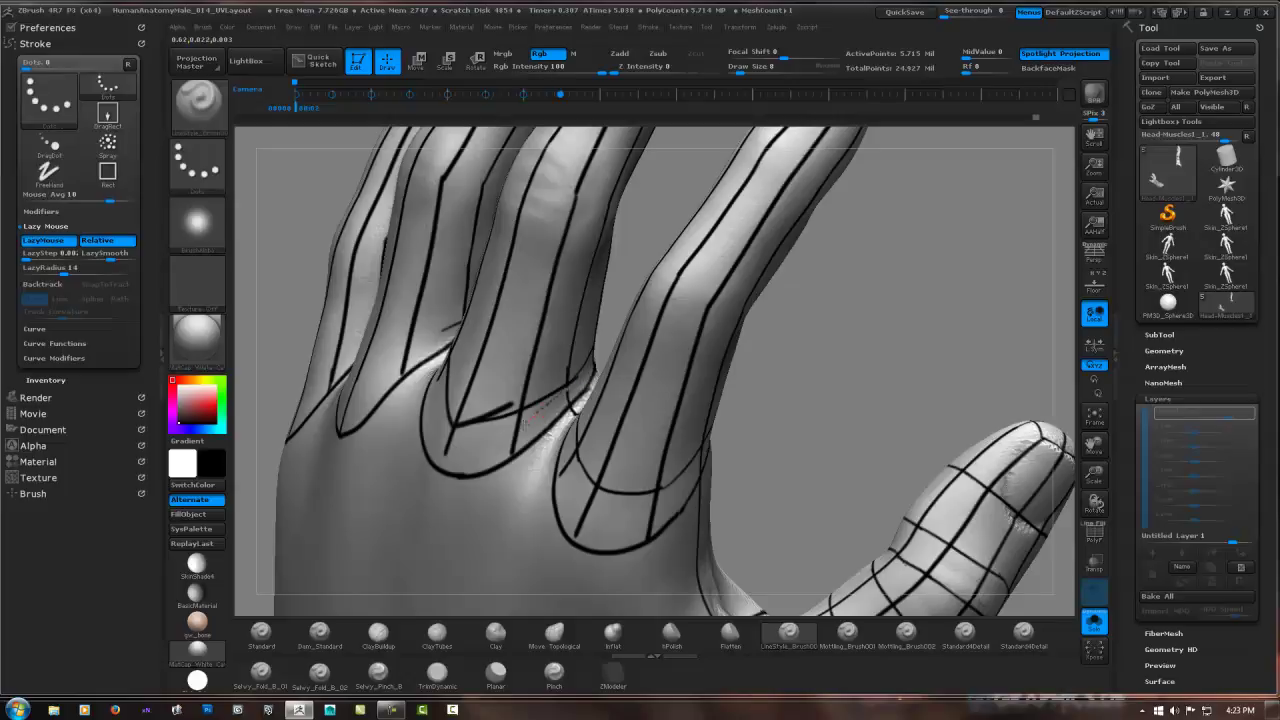
Tilt the hand to study the knuckle arcs and bring the wrist lines into view.
mouse_move(500, 408)
right_down()
mouse_move(447, 330)
mouse_move(467, 380)
right_up()
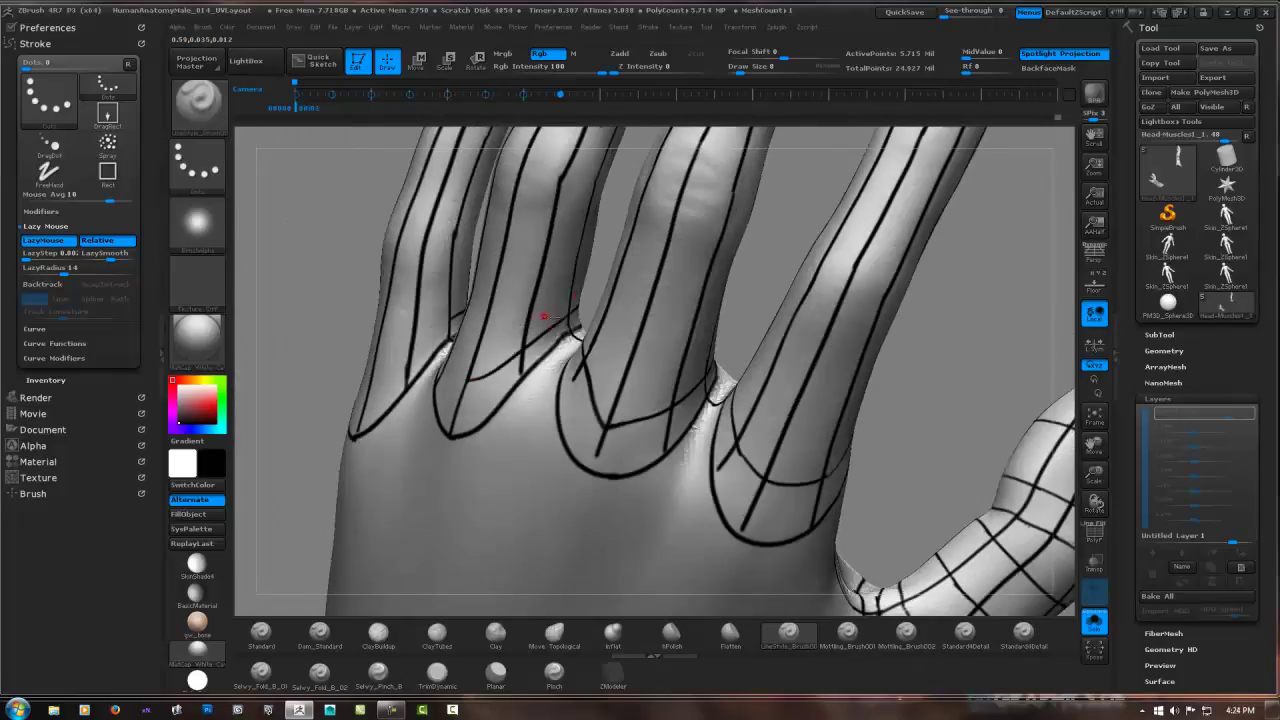
mouse_move(544, 316)
right_down()
mouse_move(420, 390)
mouse_move(502, 300)
mouse_move(482, 278)
right_up()
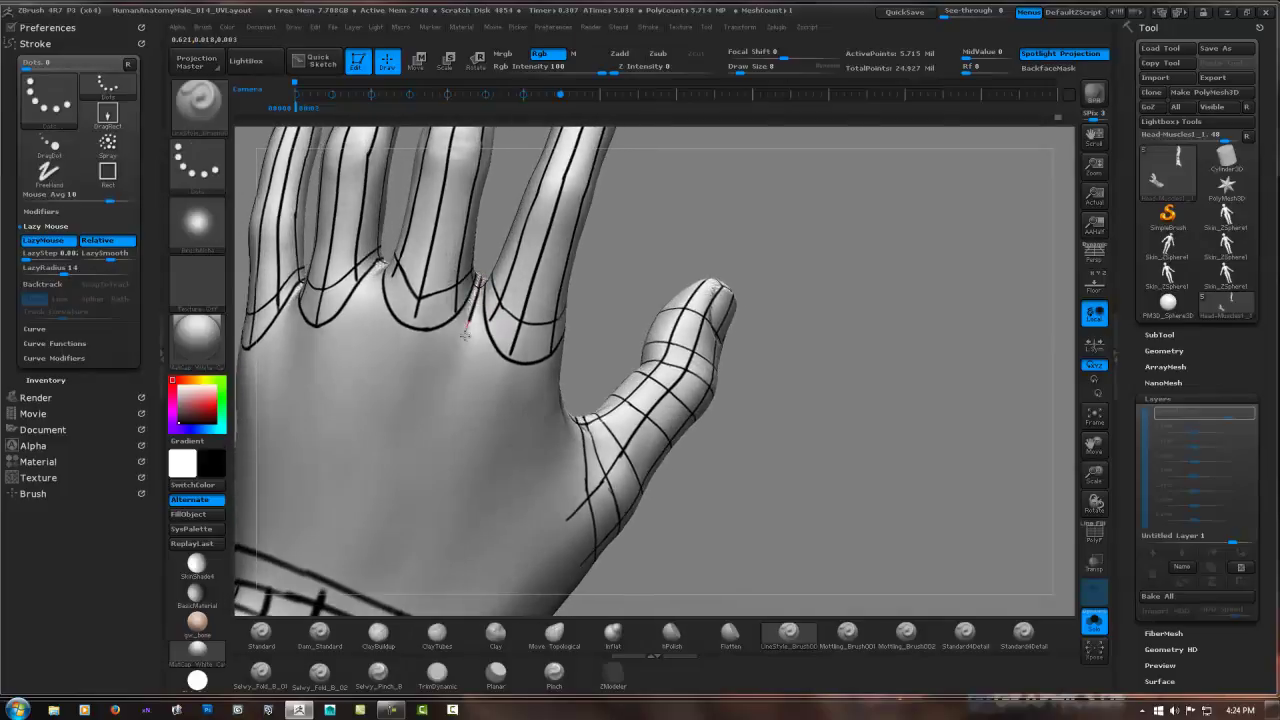
right_drag(464, 334, 489, 280)
right_drag(475, 404, 385, 300)
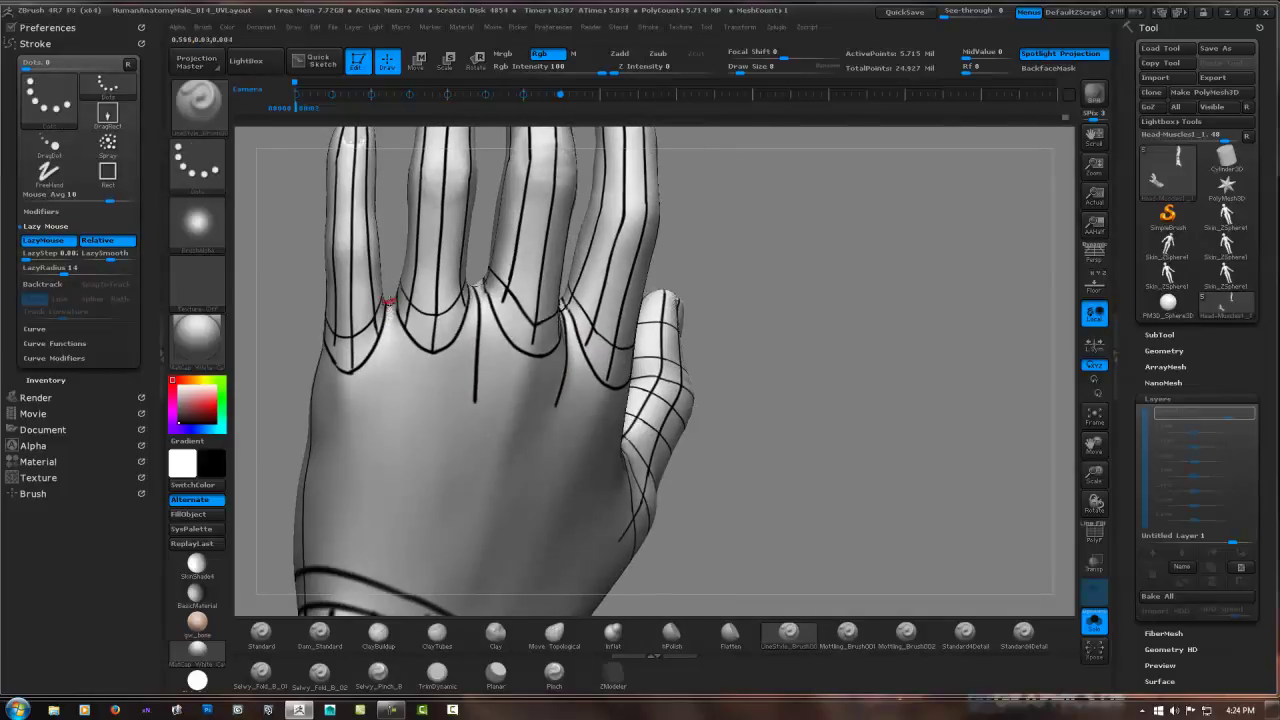
mouse_move(391, 394)
right_down()
mouse_move(560, 425)
mouse_move(621, 410)
mouse_move(554, 385)
mouse_move(633, 368)
mouse_move(530, 452)
mouse_move(668, 226)
right_up()
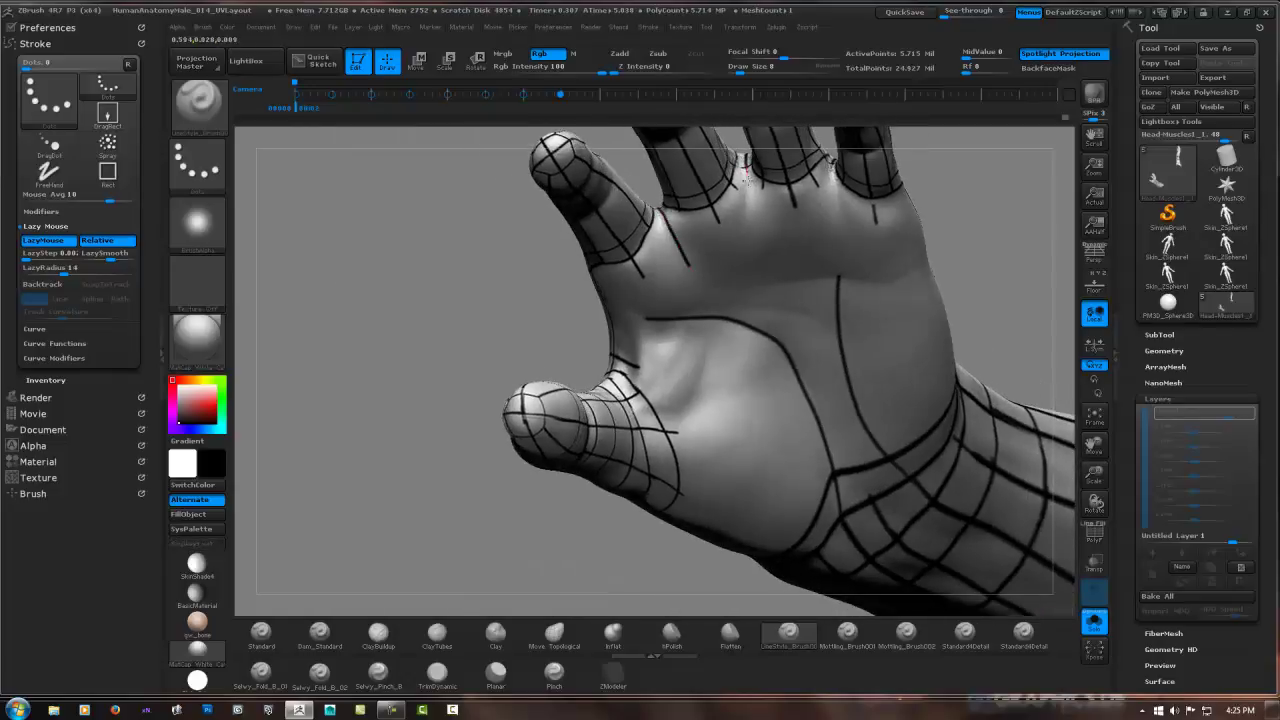
Orbit round to a front-on view of the palm and fingers.
right_drag(745, 175, 828, 165)
mouse_move(903, 277)
right_down()
mouse_move(846, 276)
mouse_move(790, 310)
mouse_move(806, 323)
right_up()
mouse_move(578, 443)
right_down()
mouse_move(543, 429)
mouse_move(475, 477)
right_up()
mouse_move(434, 515)
right_down()
mouse_move(340, 468)
mouse_move(380, 460)
mouse_move(418, 418)
mouse_move(413, 402)
right_up()
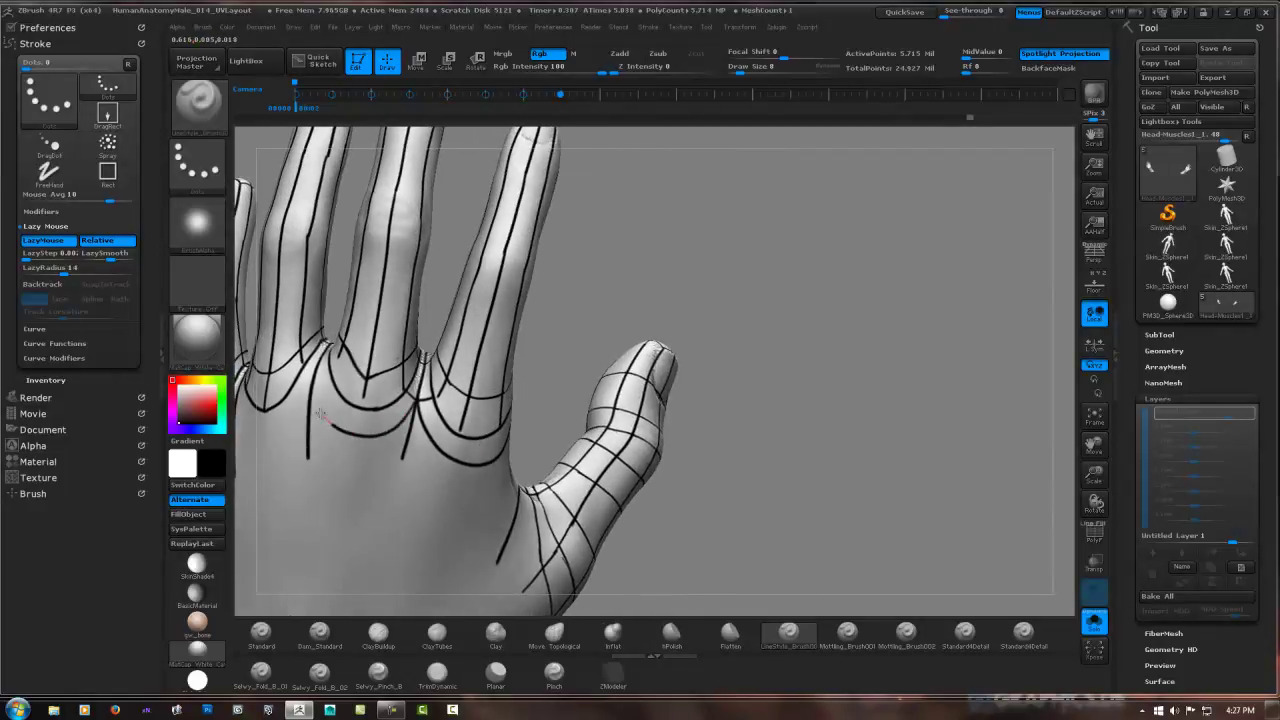
mouse_move(320, 414)
right_down()
mouse_move(322, 400)
mouse_move(438, 403)
mouse_move(412, 446)
mouse_move(300, 356)
mouse_move(452, 350)
right_up()
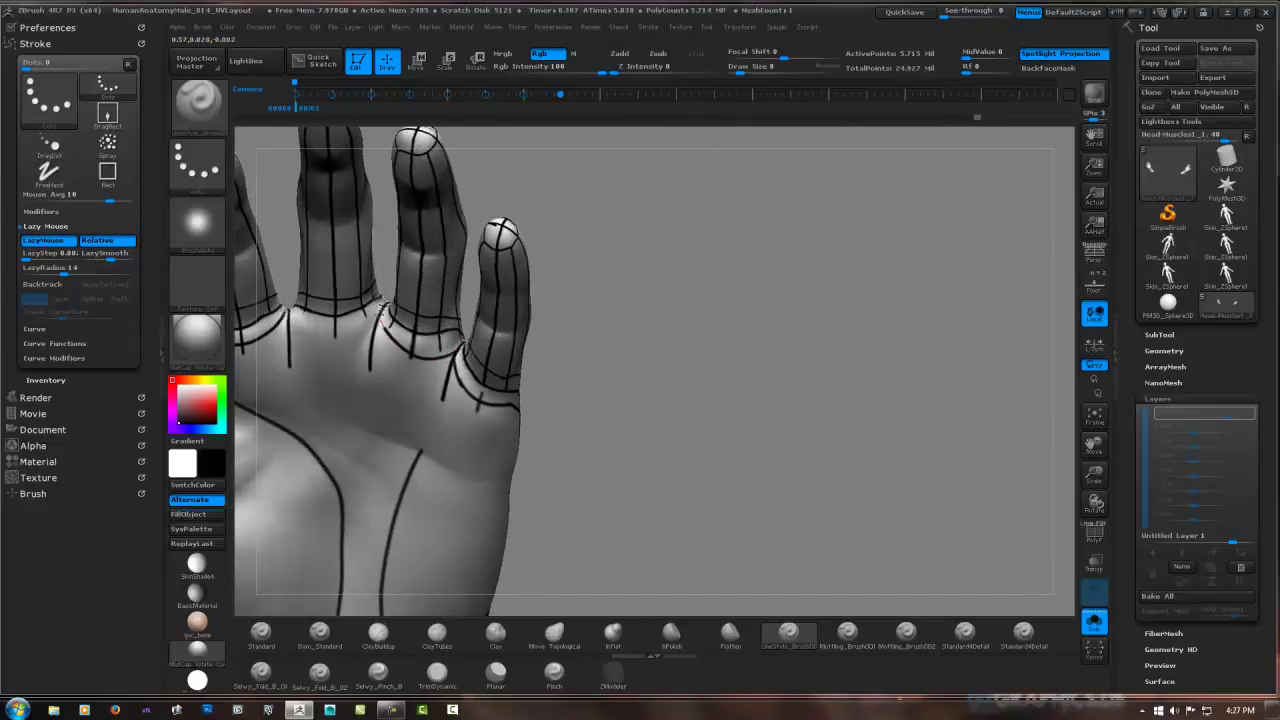
Orbit the hand through side views to a frontal upright palm view.
mouse_move(383, 302)
right_down()
mouse_move(546, 326)
mouse_move(493, 323)
right_up()
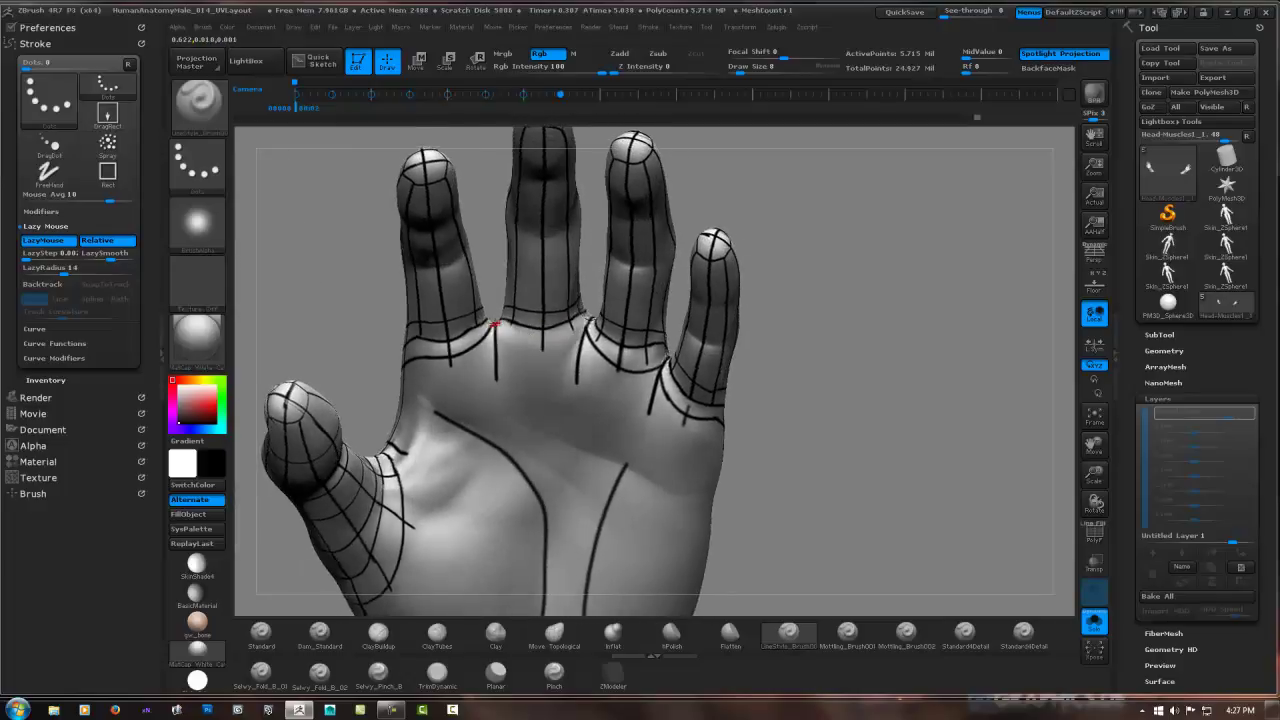
mouse_move(578, 330)
right_down()
mouse_move(471, 334)
mouse_move(488, 311)
mouse_move(534, 336)
mouse_move(503, 280)
mouse_move(518, 298)
mouse_move(612, 308)
mouse_move(534, 320)
right_up()
mouse_move(707, 335)
right_down()
mouse_move(680, 330)
mouse_move(826, 346)
mouse_move(760, 357)
mouse_move(814, 386)
mouse_move(840, 345)
mouse_move(646, 389)
mouse_move(768, 343)
mouse_move(694, 337)
mouse_move(871, 364)
right_up()
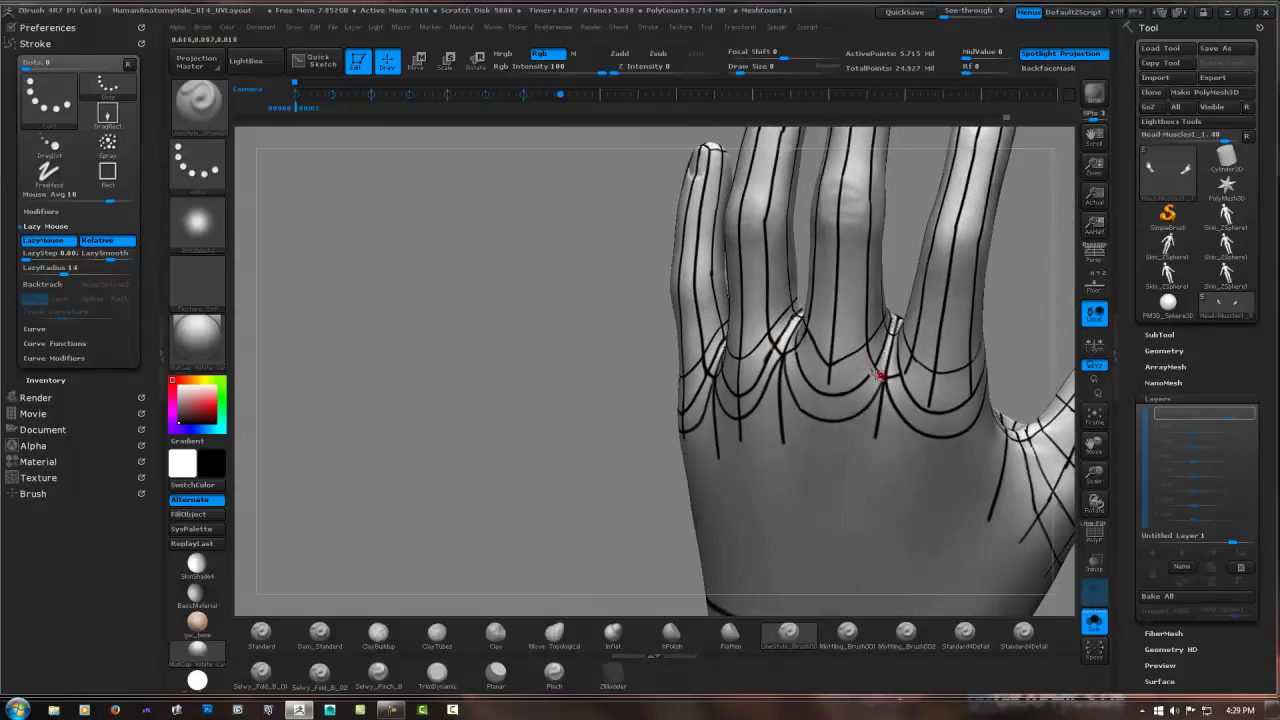
mouse_move(819, 419)
right_down()
mouse_move(765, 397)
mouse_move(857, 382)
right_up()
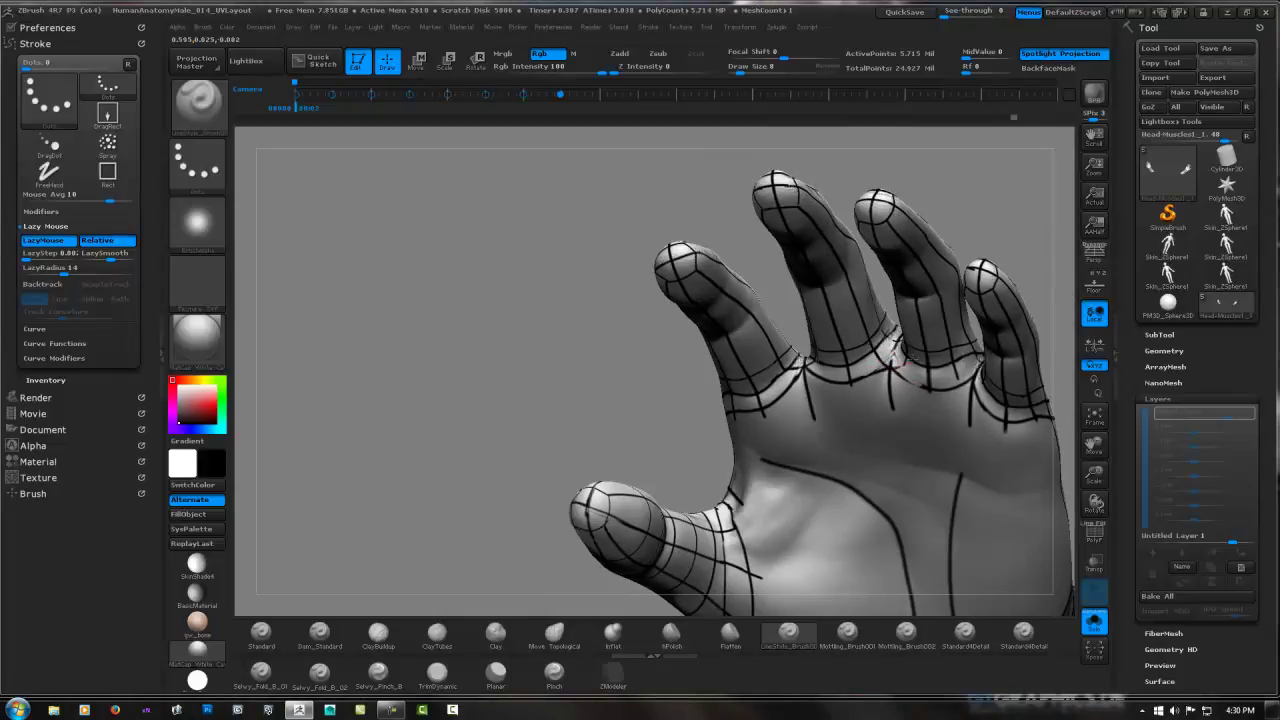
right_drag(896, 357, 894, 346)
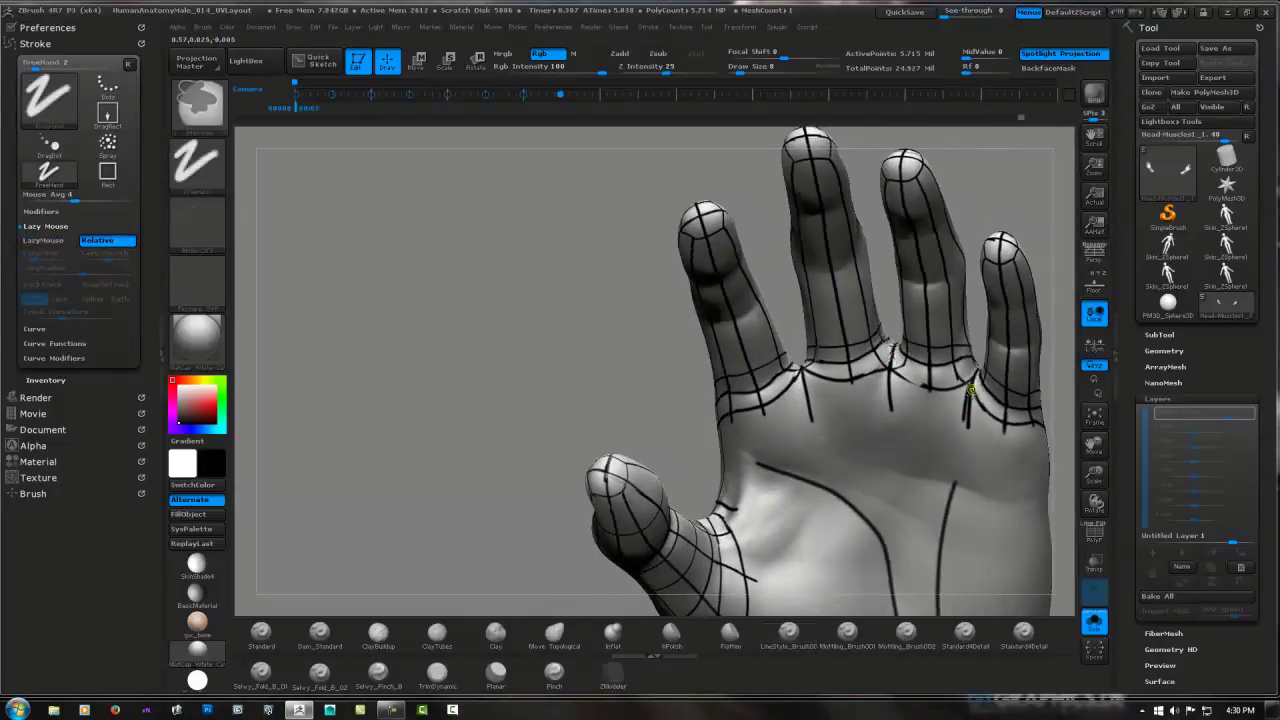
right_drag(968, 384, 972, 388)
Leave Smooth and paint short guide strokes across the upper palm from several close angles.
key(shift)
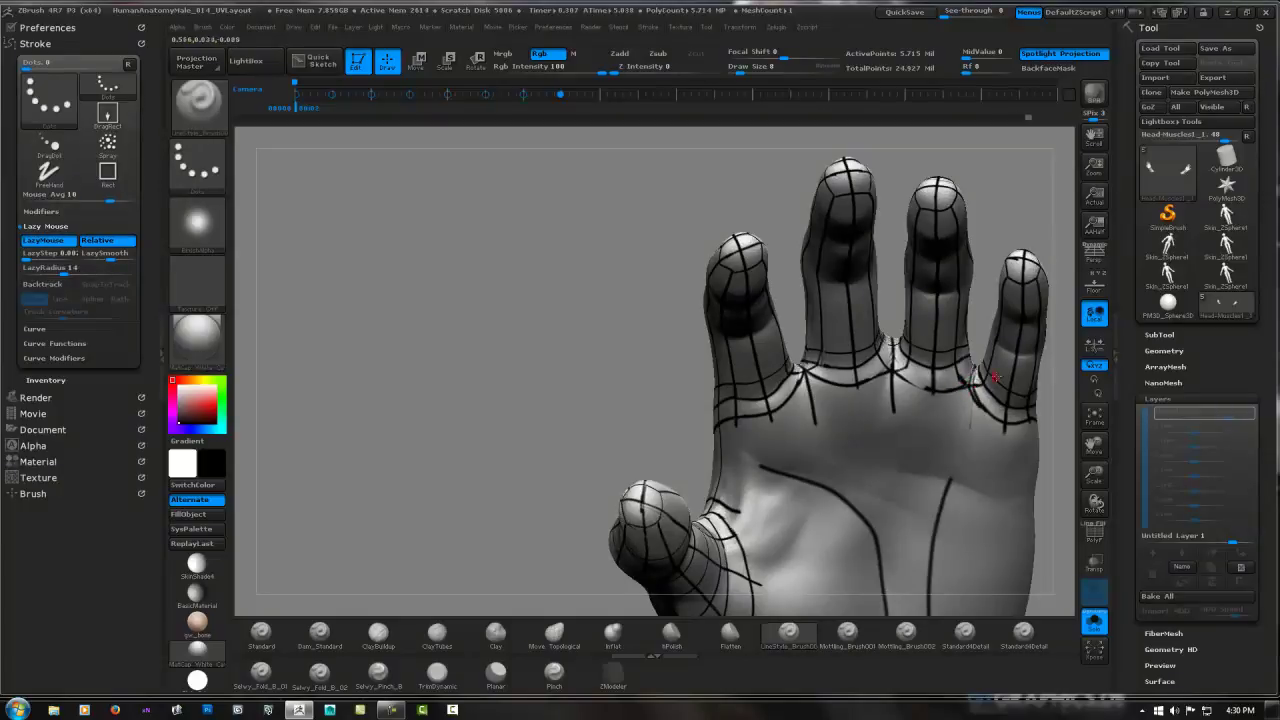
right_drag(836, 382, 880, 368)
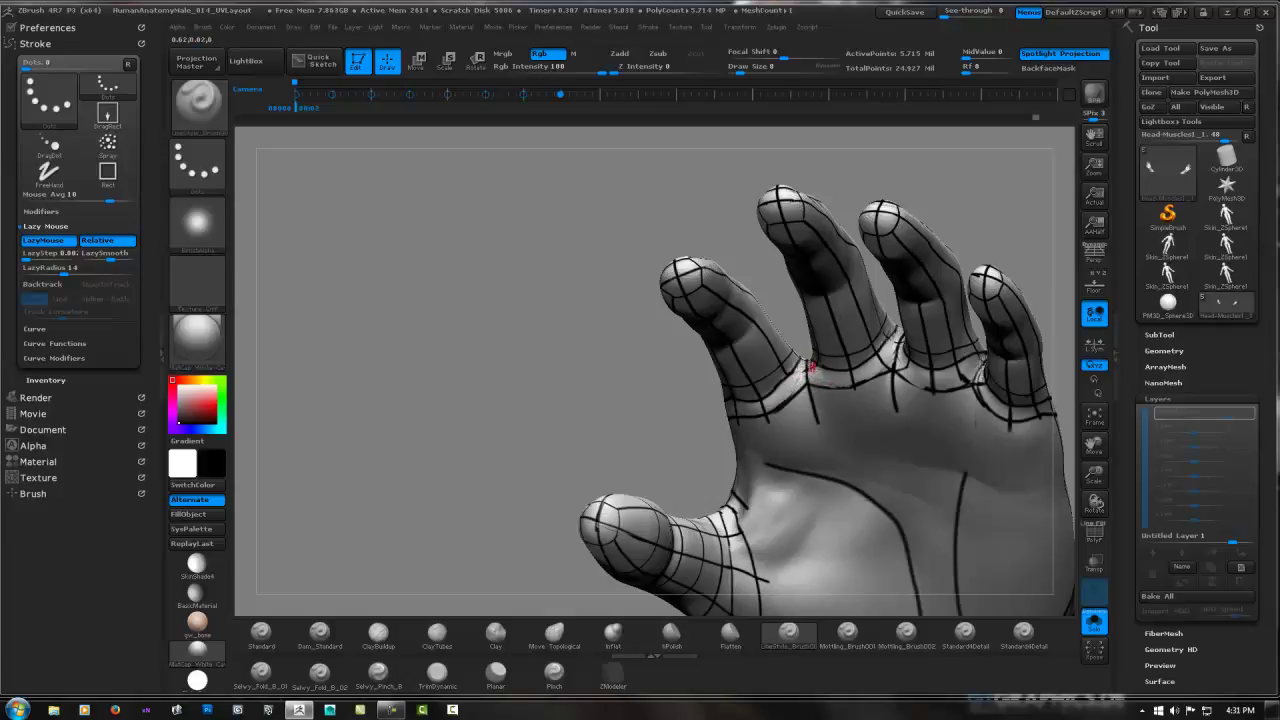
right_drag(788, 372, 818, 361)
mouse_move(978, 383)
right_down()
mouse_move(771, 329)
mouse_move(885, 300)
mouse_move(856, 295)
right_up()
right_drag(861, 379, 937, 279)
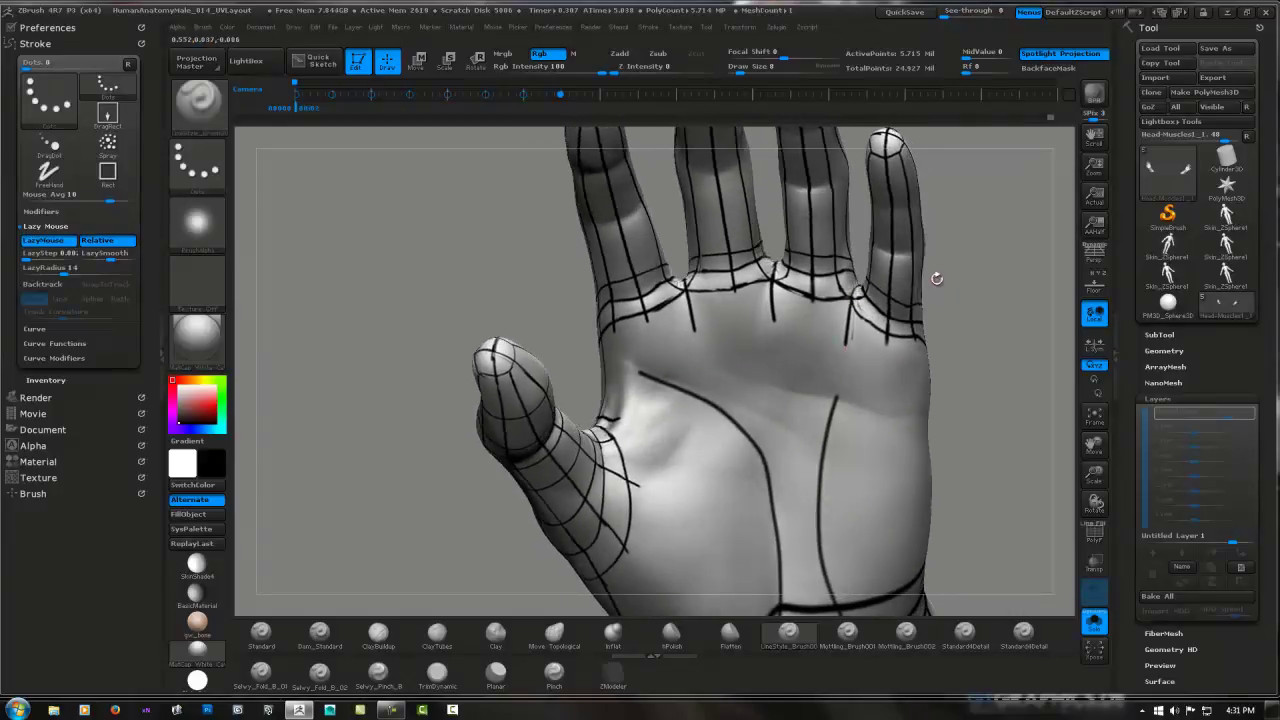
mouse_move(806, 287)
right_down()
mouse_move(612, 326)
mouse_move(603, 440)
mouse_move(645, 382)
mouse_move(540, 366)
mouse_move(466, 377)
mouse_move(522, 375)
mouse_move(515, 402)
mouse_move(543, 366)
mouse_move(492, 435)
mouse_move(531, 371)
mouse_move(640, 273)
mouse_move(651, 340)
mouse_move(596, 262)
right_up()
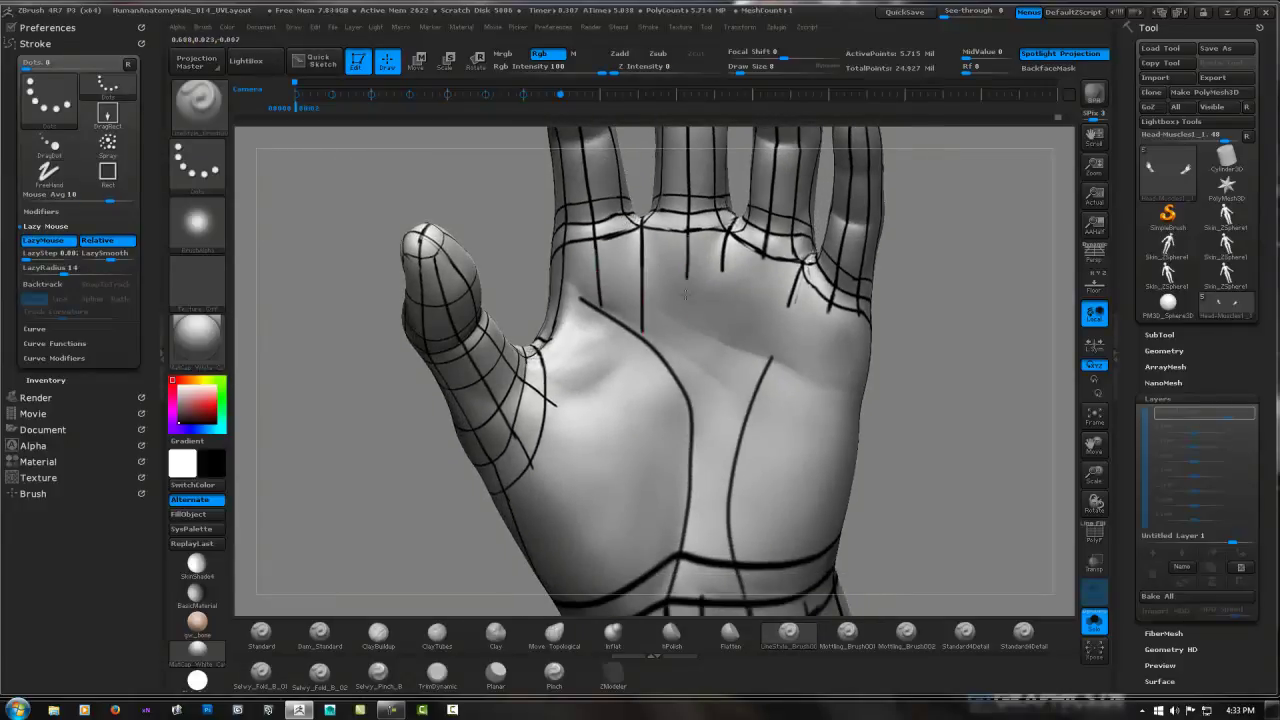
Paint vertical guide lines down the palm and the back of the hand toward the wrist.
drag(685, 295, 689, 368)
drag(722, 295, 722, 325)
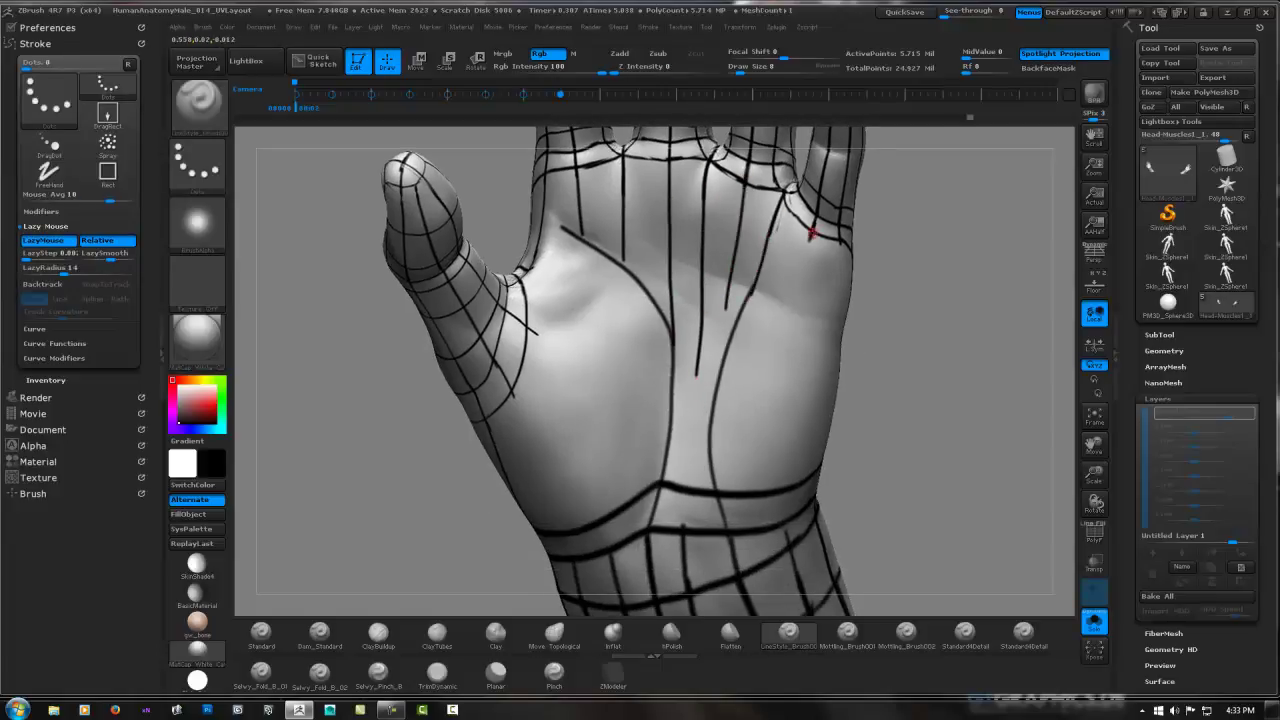
drag(810, 233, 770, 490)
mouse_move(775, 530)
right_down()
mouse_move(812, 232)
mouse_move(727, 292)
mouse_move(778, 330)
right_up()
drag(778, 330, 780, 394)
drag(805, 240, 812, 368)
mouse_move(812, 368)
right_down()
mouse_move(847, 297)
mouse_move(658, 307)
right_up()
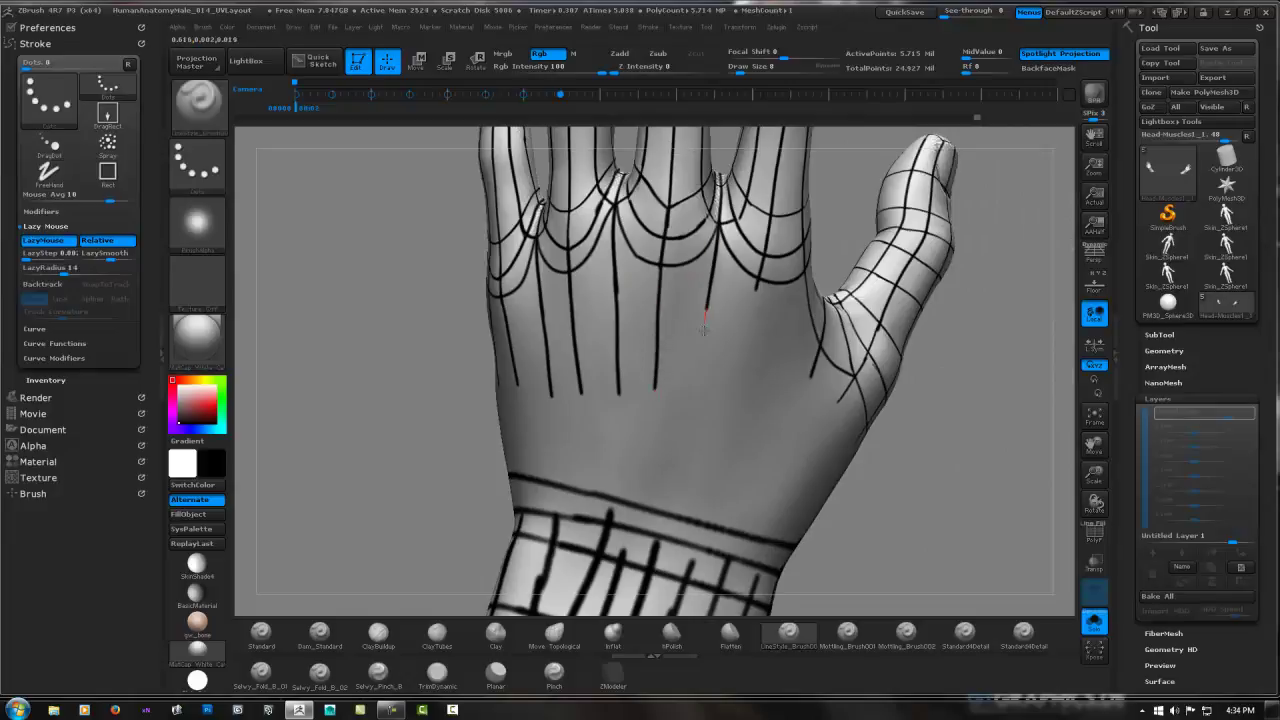
Check the new lengthwise lines from palm and side views, using the Space popup palette.
right_drag(743, 385, 829, 346)
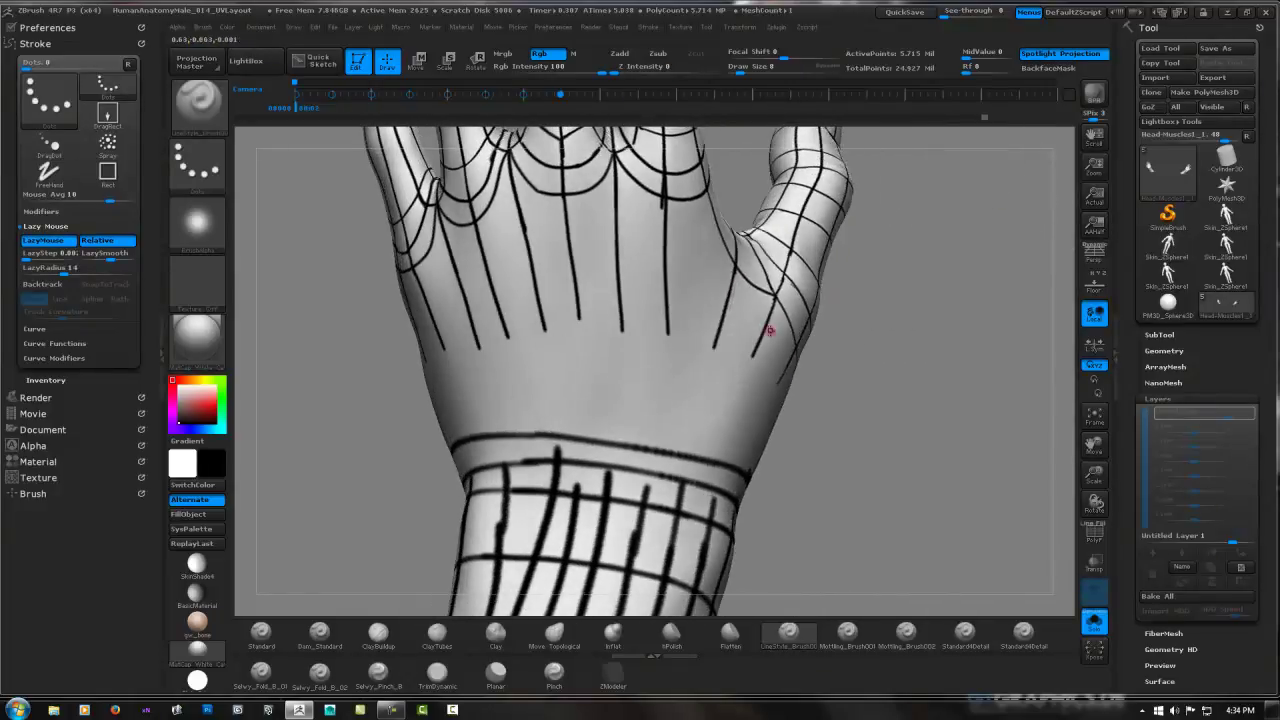
right_drag(808, 412, 902, 90)
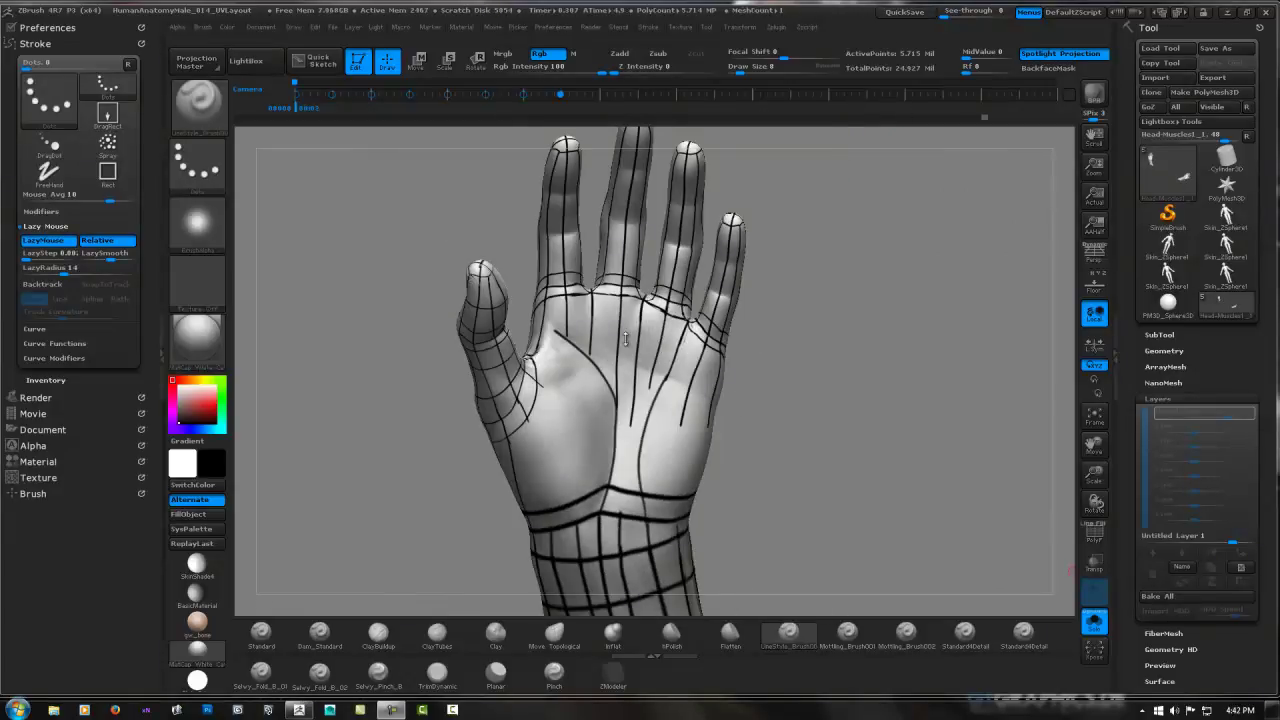
key(space)
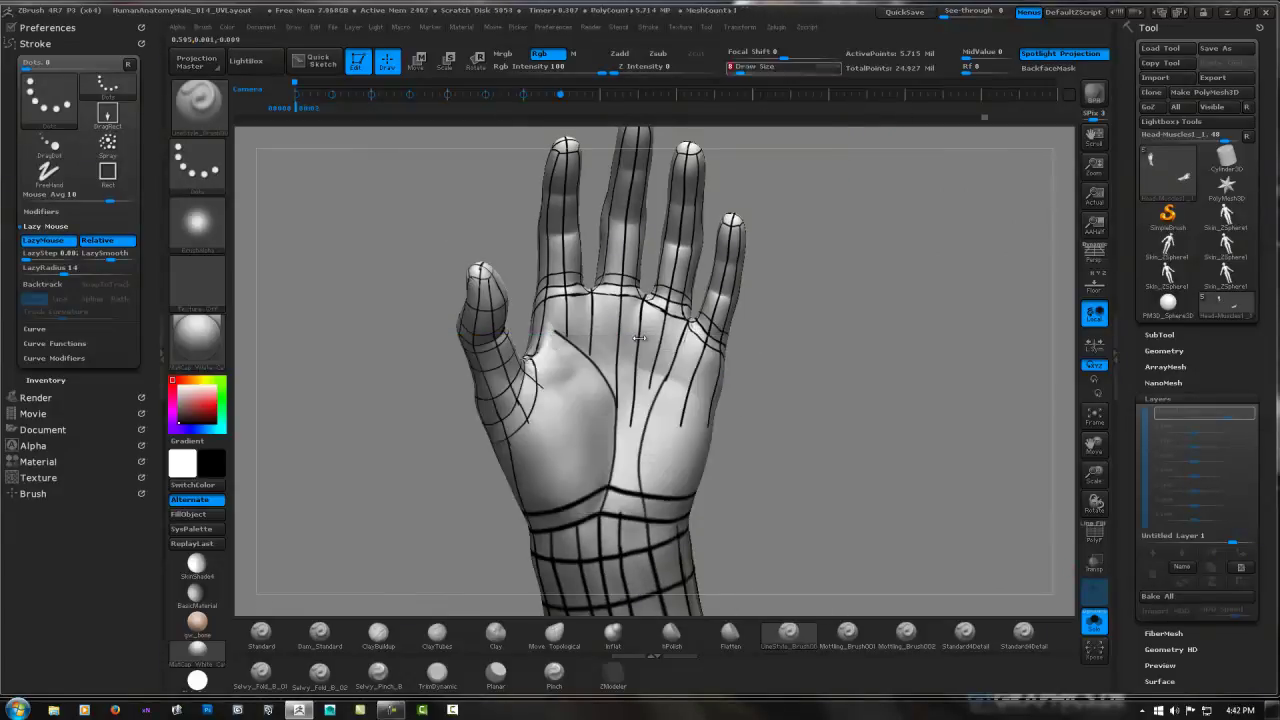
mouse_move(775, 360)
mouse_down()
mouse_move(605, 366)
mouse_move(659, 307)
mouse_move(700, 325)
mouse_move(580, 375)
mouse_move(653, 351)
mouse_up()
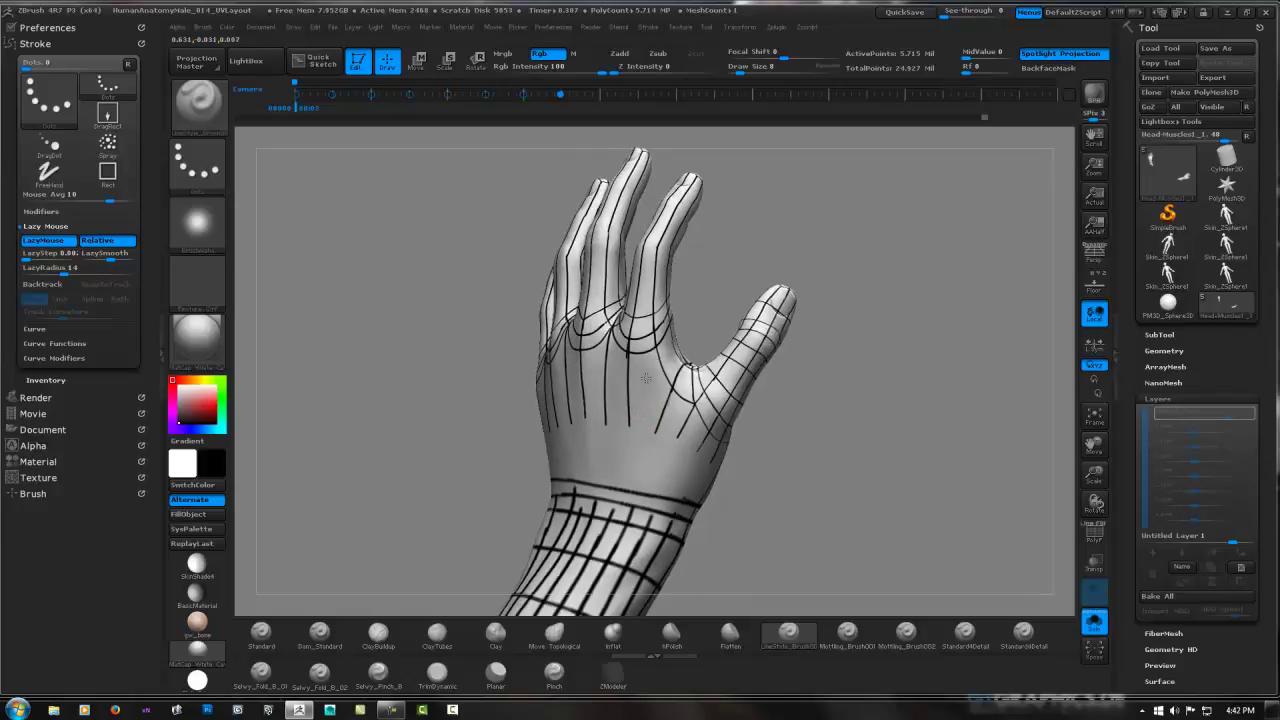
drag(652, 366, 550, 386)
mouse_move(546, 386)
mouse_down()
mouse_move(673, 352)
mouse_move(695, 389)
mouse_move(783, 386)
mouse_move(675, 320)
mouse_up()
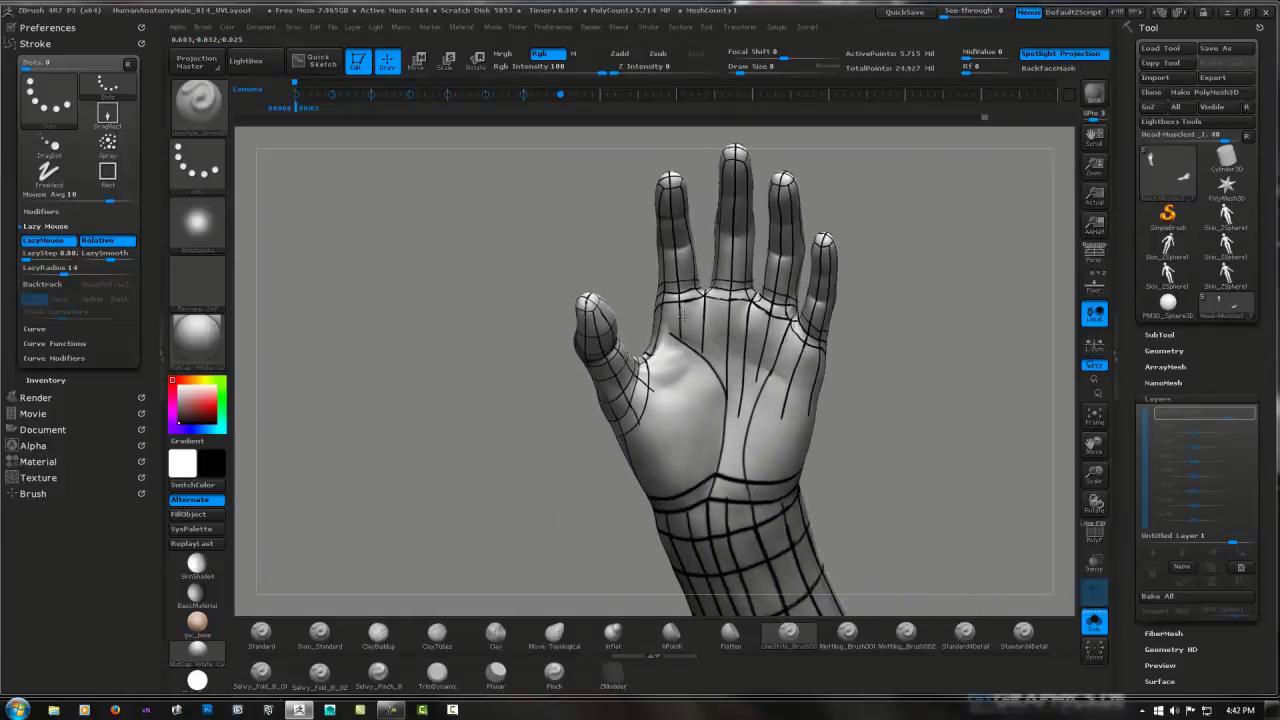
mouse_move(676, 322)
mouse_down()
mouse_move(665, 297)
mouse_move(671, 411)
mouse_move(606, 233)
mouse_move(704, 378)
mouse_move(746, 313)
mouse_up()
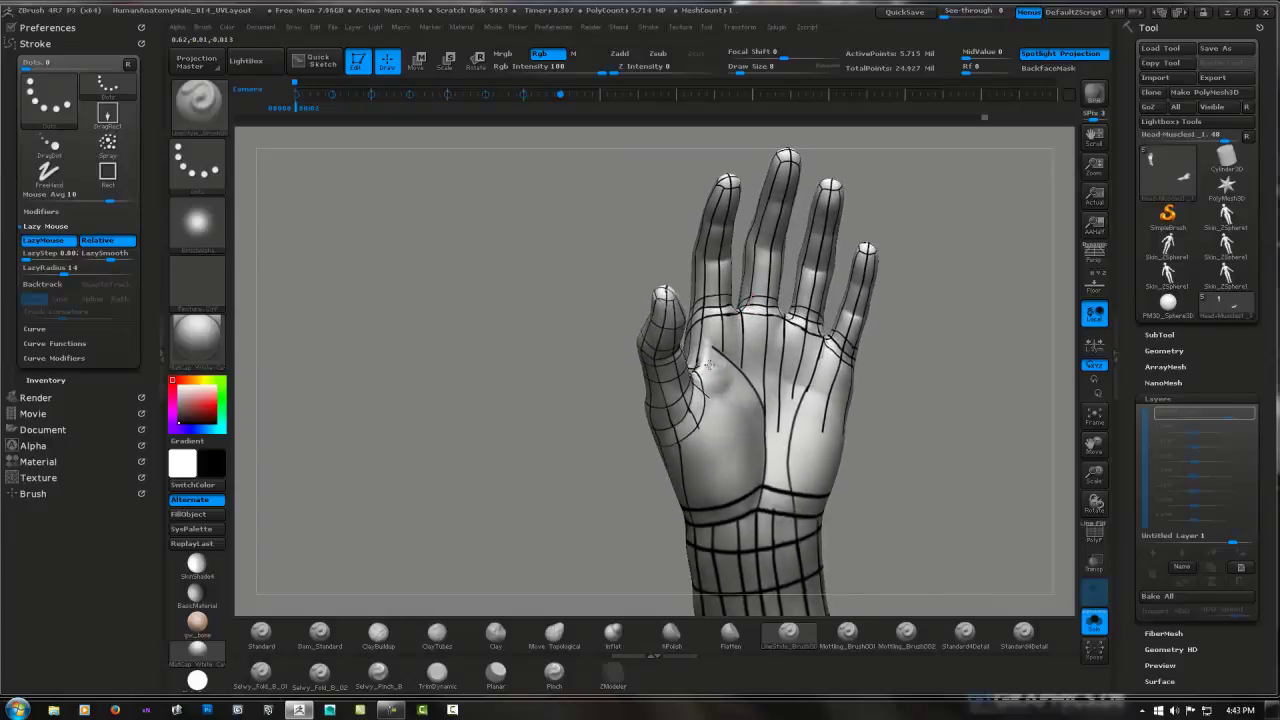
mouse_move(707, 366)
mouse_down()
mouse_move(800, 362)
mouse_move(728, 380)
mouse_move(724, 363)
mouse_up()
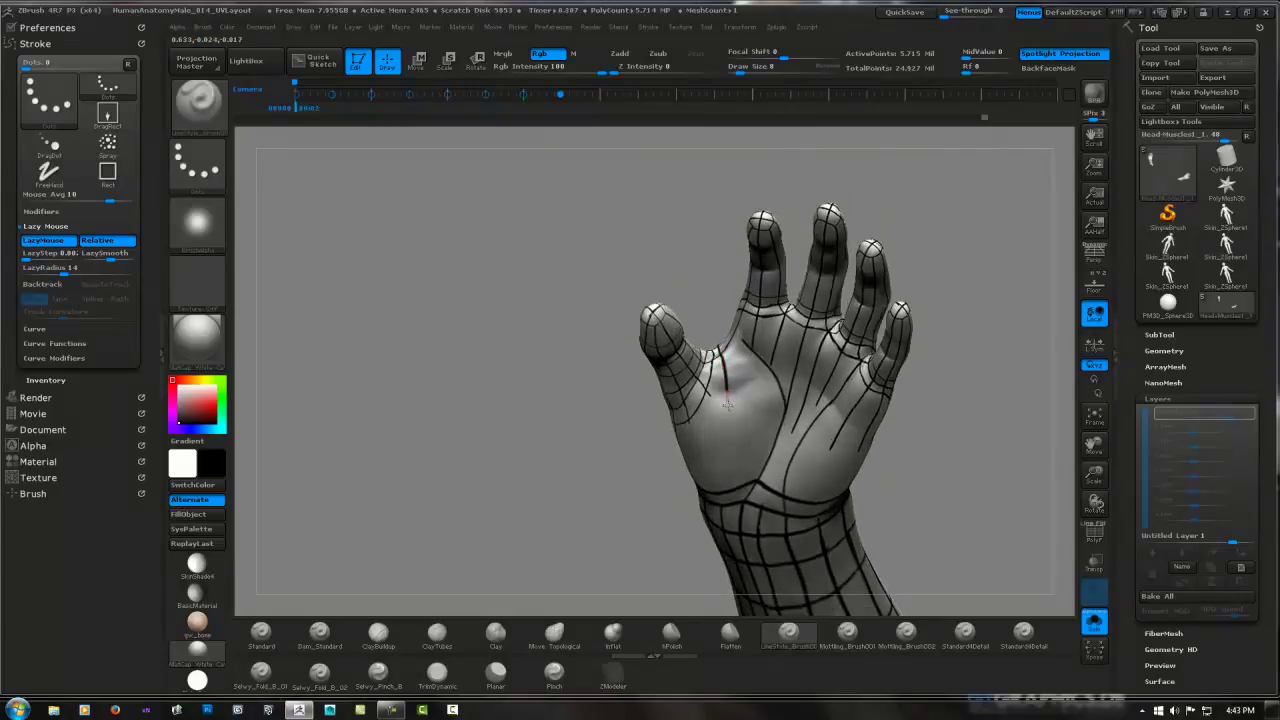
Orbit and zoom around the palm and back of the hand while holding Smooth.
key(shift)
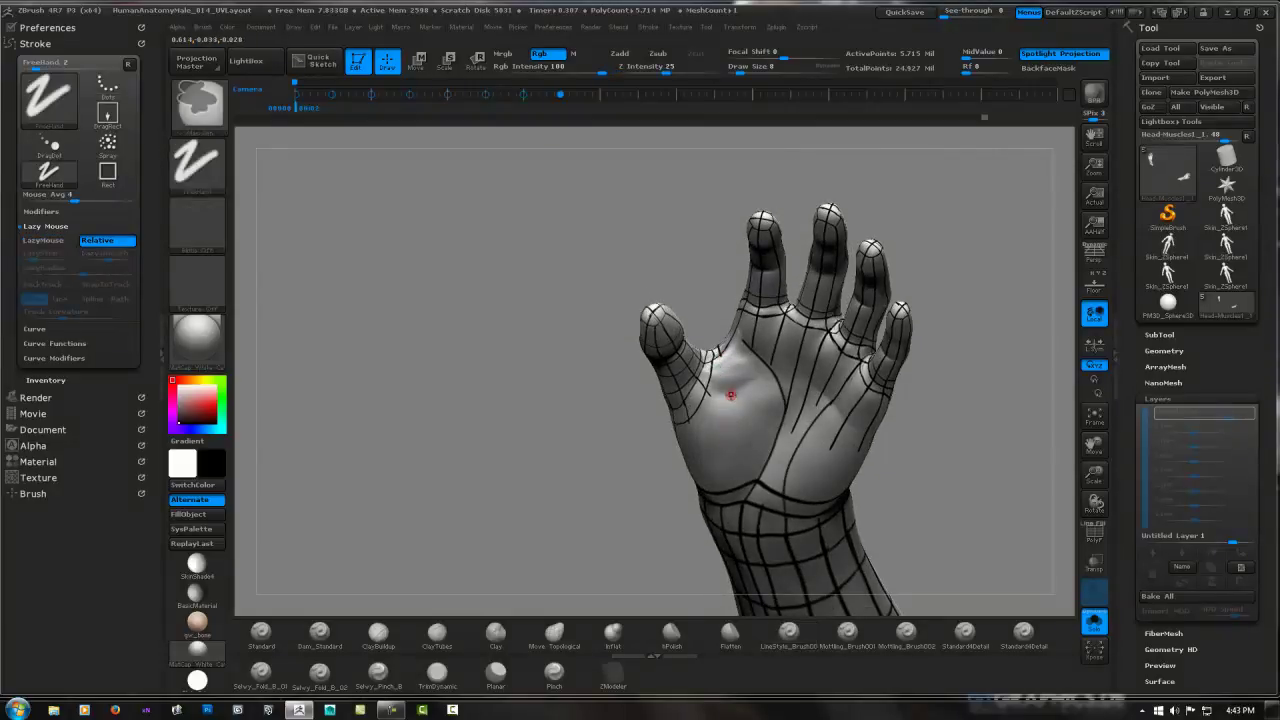
drag(730, 395, 717, 343)
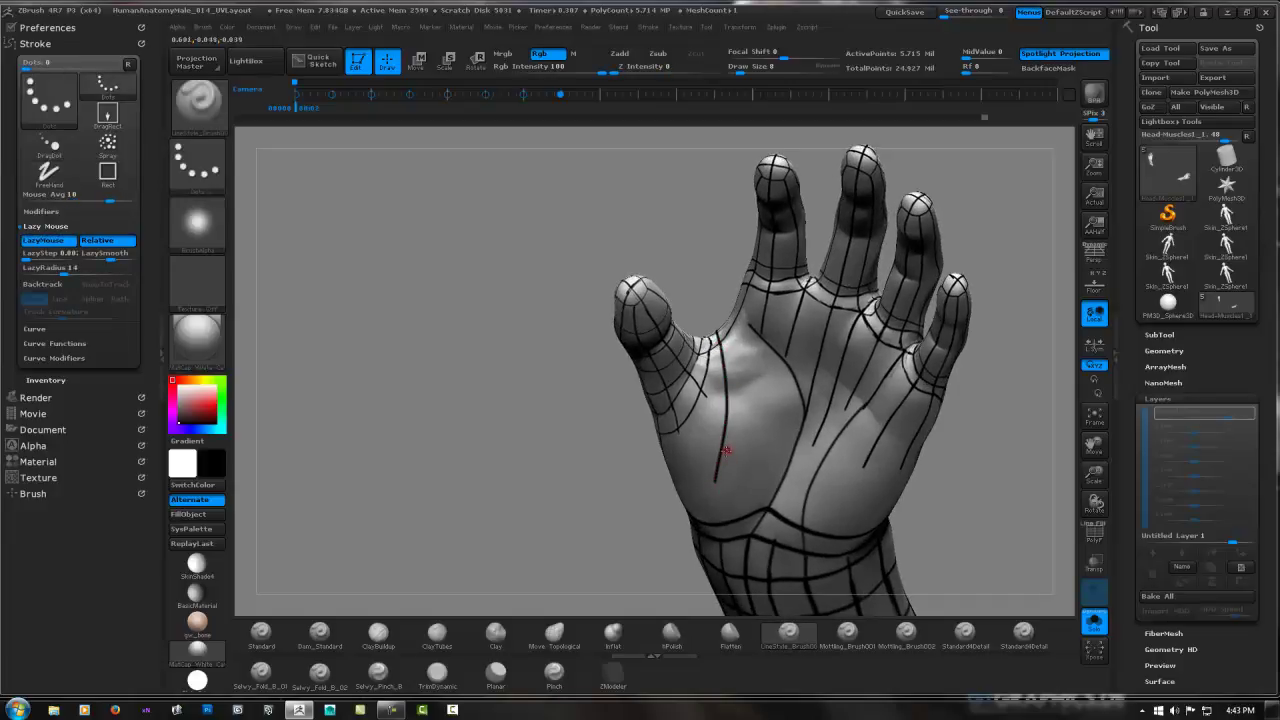
mouse_move(719, 417)
mouse_down()
mouse_move(718, 341)
mouse_move(730, 372)
mouse_move(720, 354)
mouse_move(716, 372)
mouse_up()
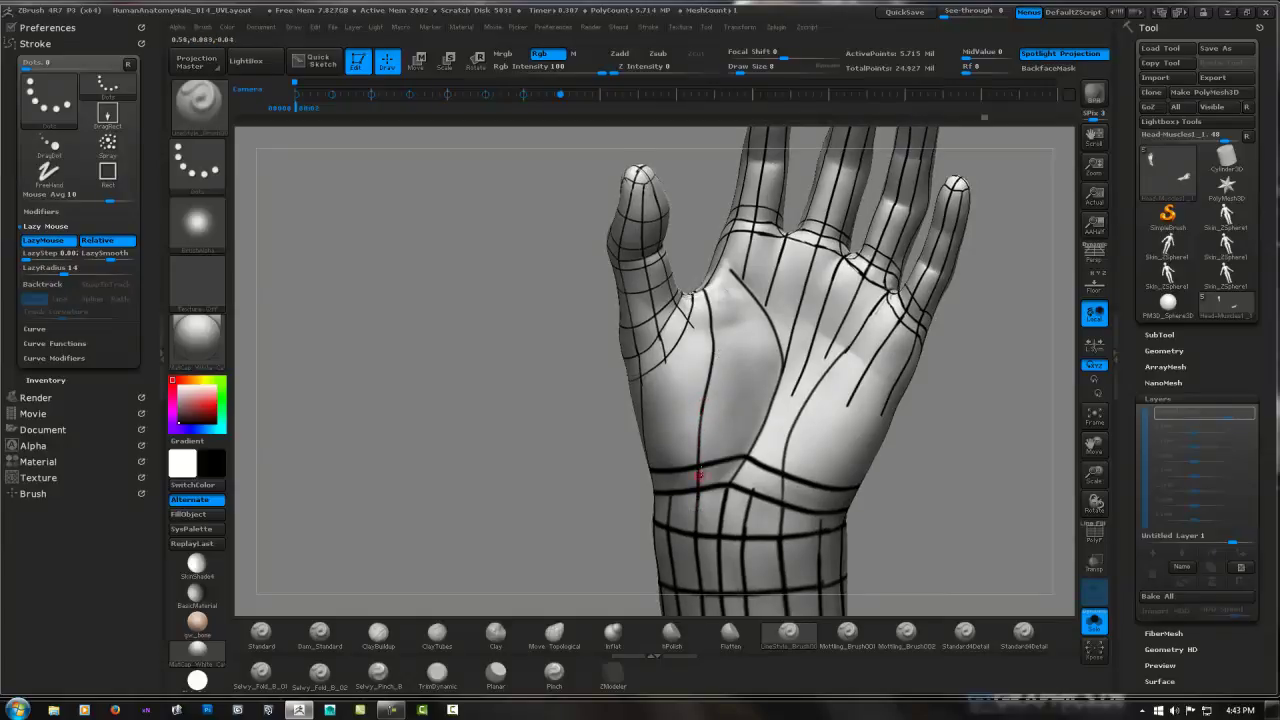
mouse_move(699, 475)
mouse_down()
mouse_move(789, 396)
mouse_move(705, 422)
mouse_up()
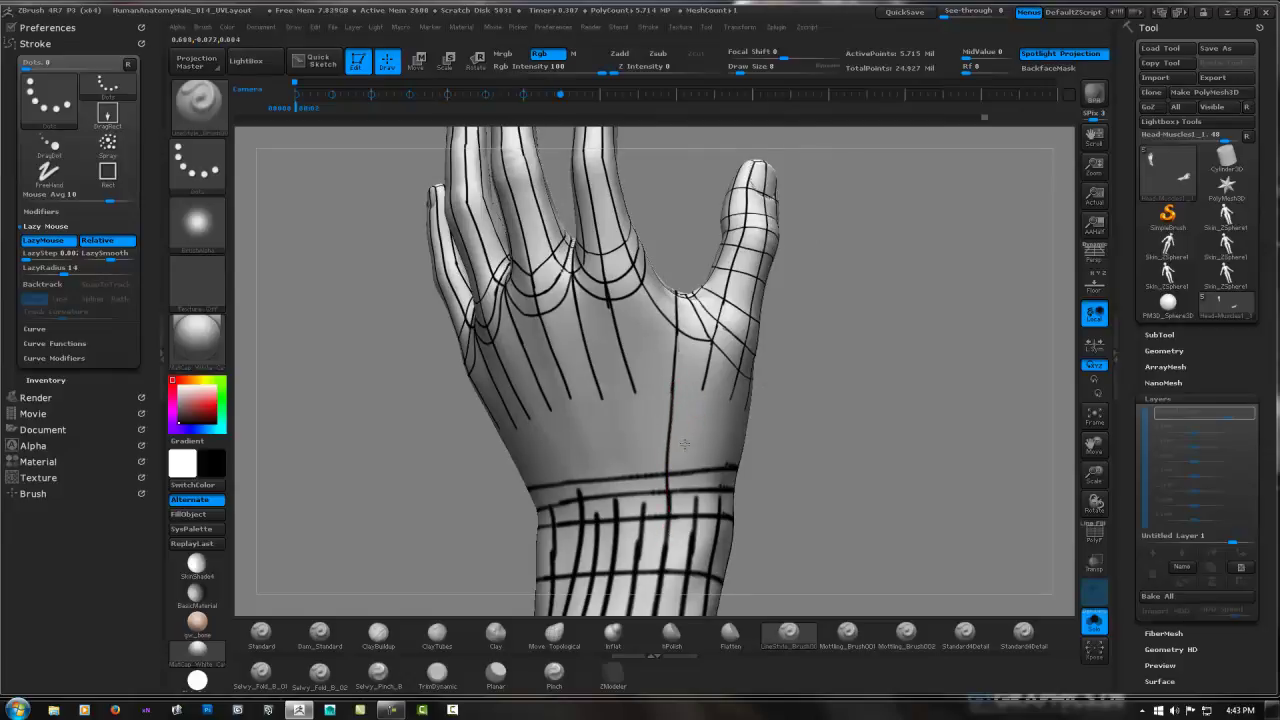
mouse_move(684, 443)
mouse_down()
mouse_move(594, 410)
mouse_move(503, 485)
mouse_up()
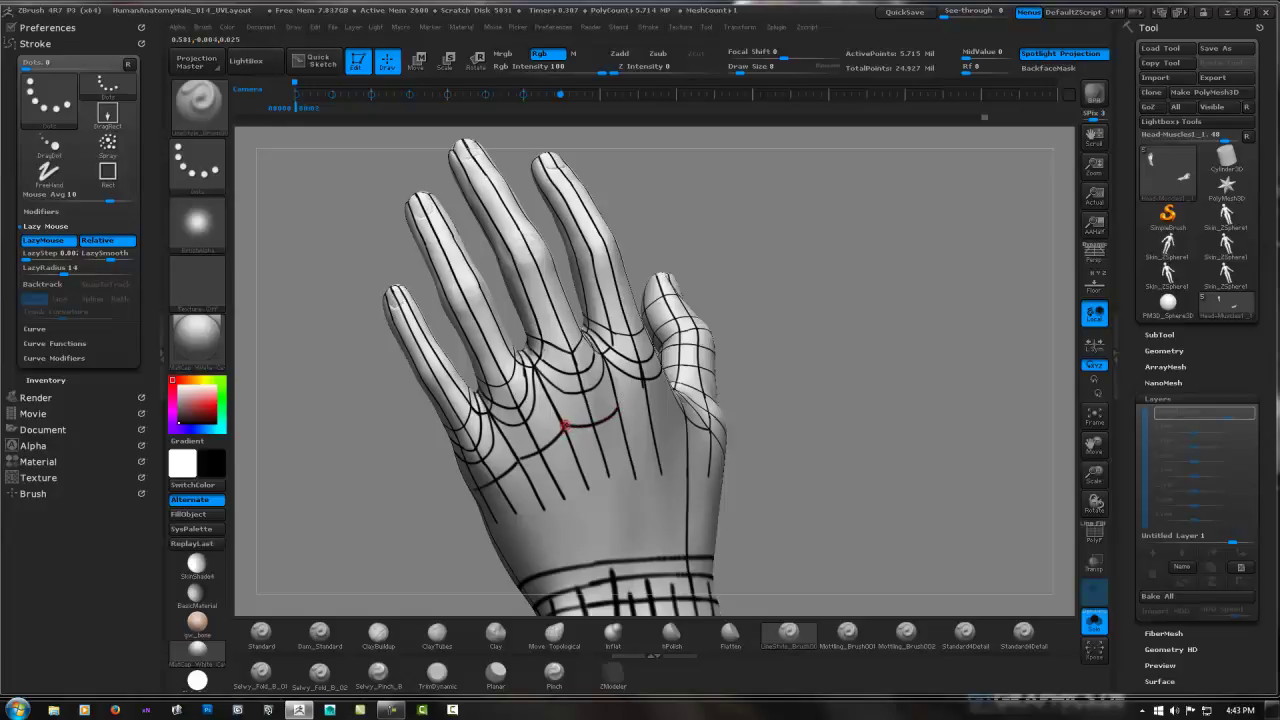
Bake the drawn curve into a black guide line by toggling brushes with B then 1.
drag(517, 436, 625, 408)
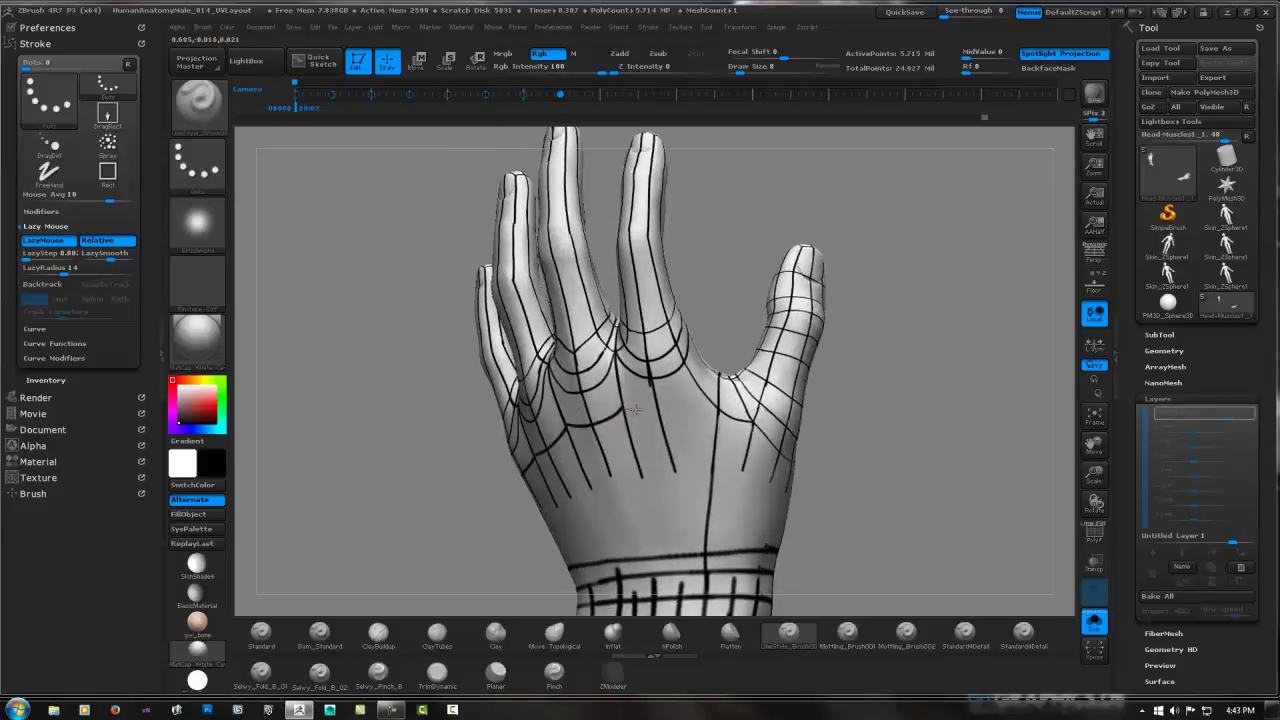
key(b)
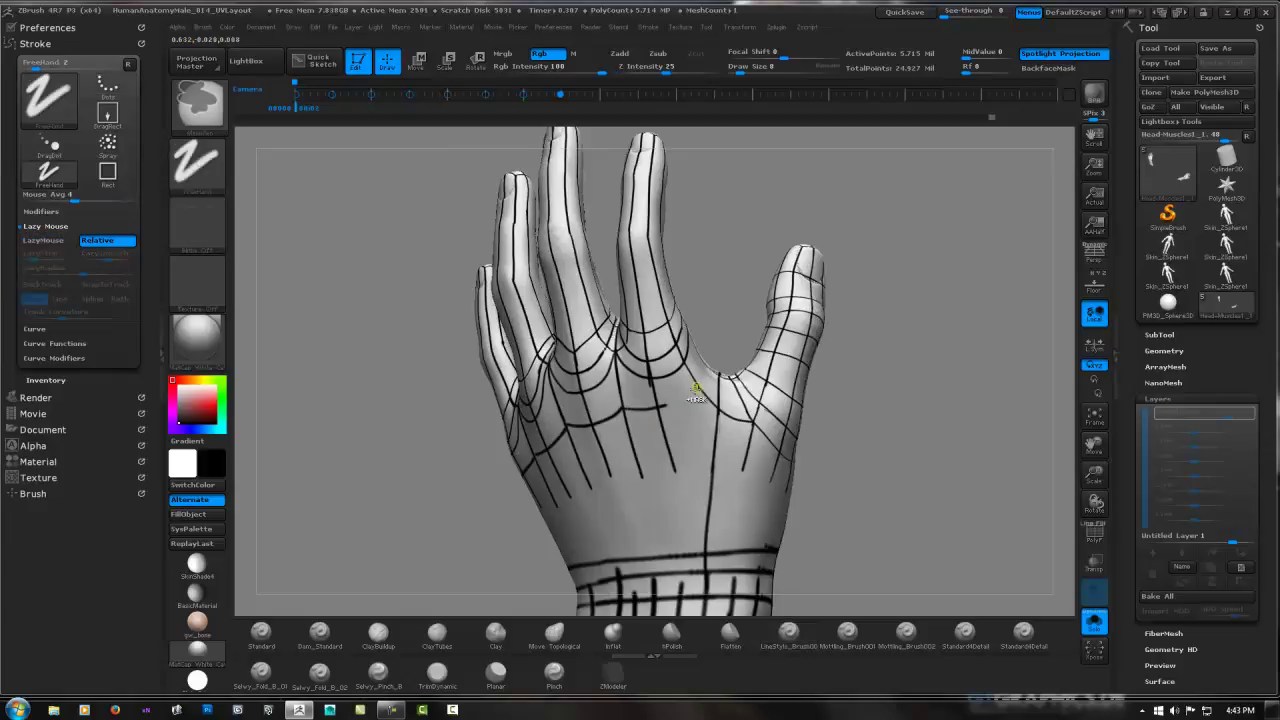
key(1)
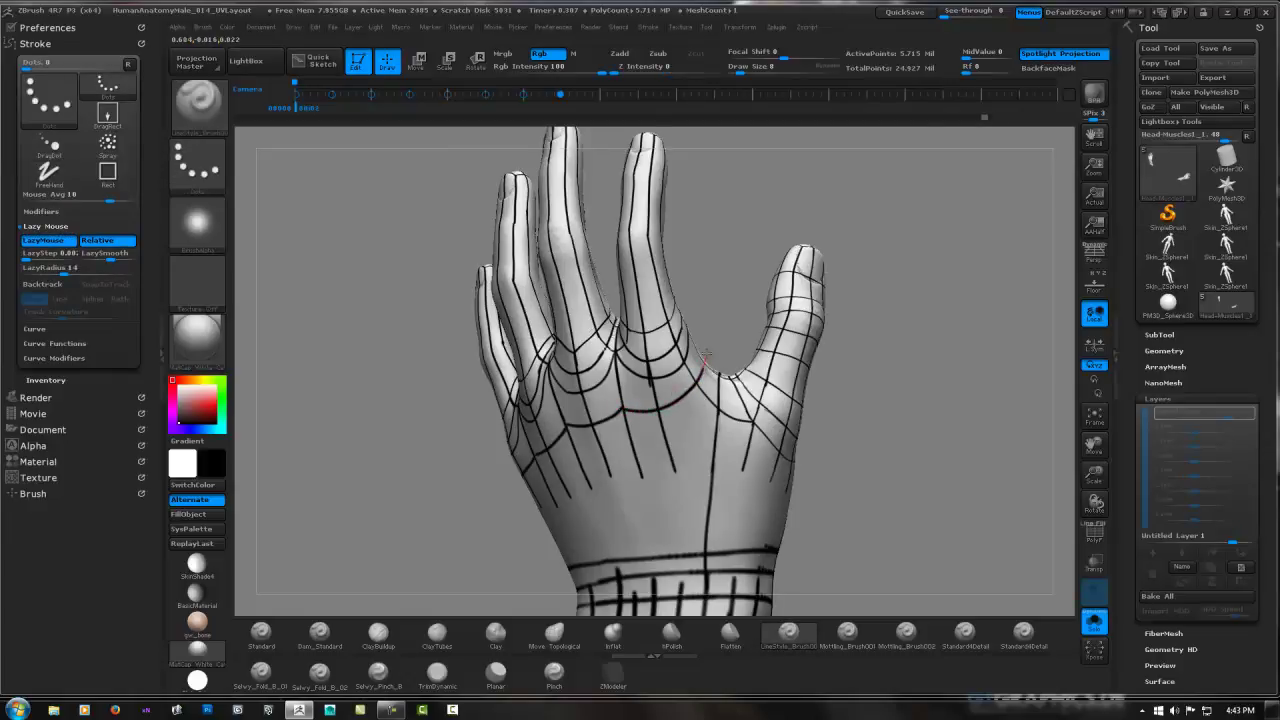
mouse_move(706, 352)
mouse_down()
mouse_move(697, 347)
mouse_move(736, 300)
mouse_move(667, 379)
mouse_move(680, 349)
mouse_up()
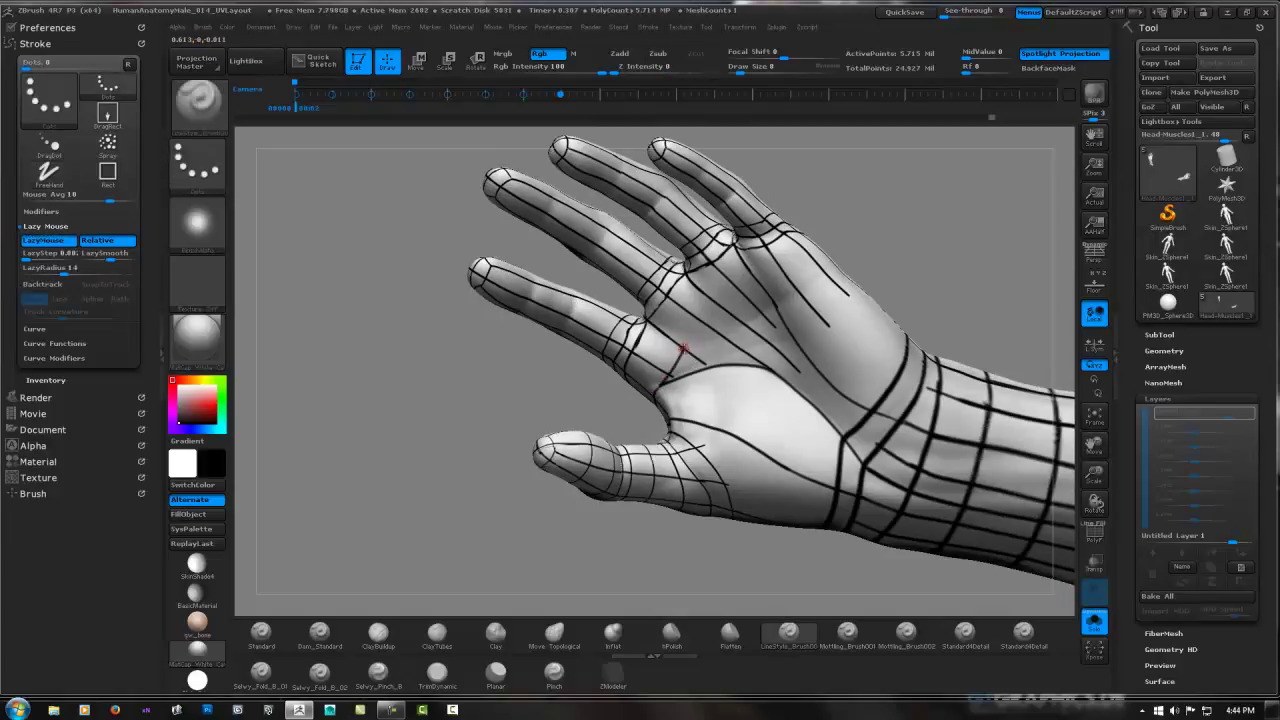
Orbit the hand through thumb-side and back views to reach the back of the hand.
mouse_move(683, 348)
mouse_down()
mouse_move(758, 297)
mouse_move(687, 336)
mouse_move(633, 415)
mouse_move(734, 319)
mouse_up()
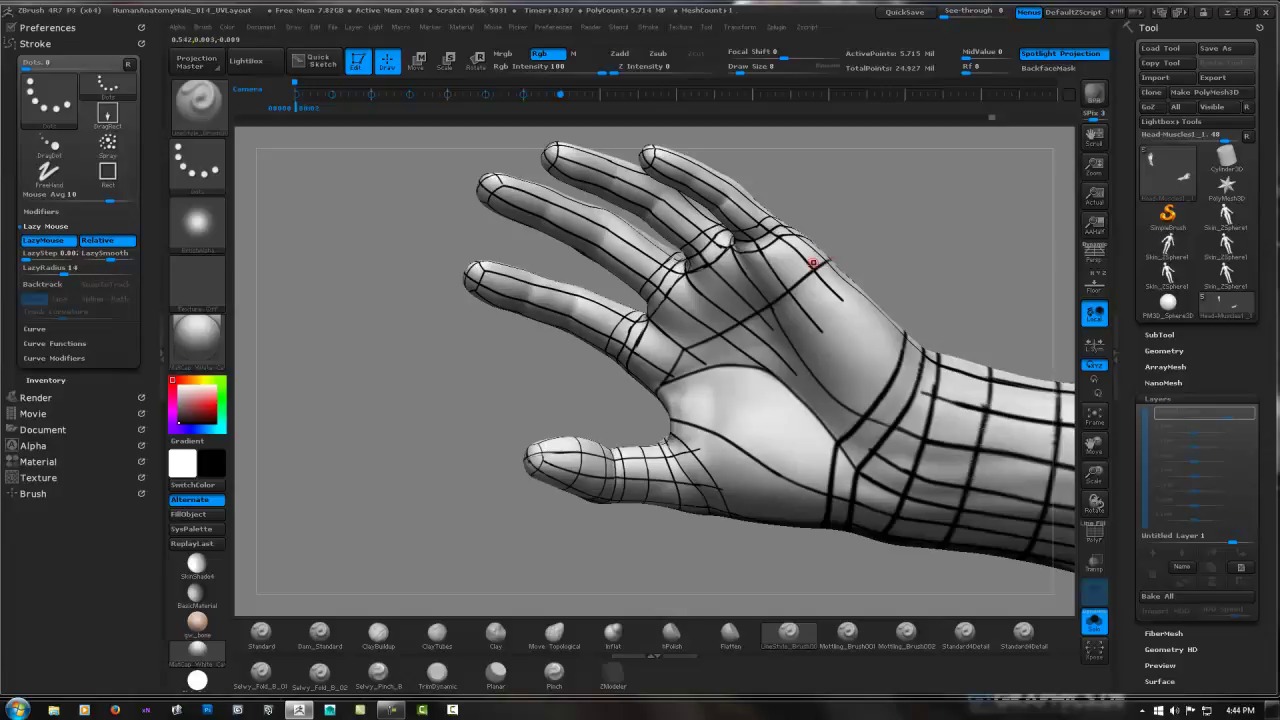
mouse_move(814, 263)
mouse_down()
mouse_move(795, 292)
mouse_move(781, 266)
mouse_move(754, 278)
mouse_up()
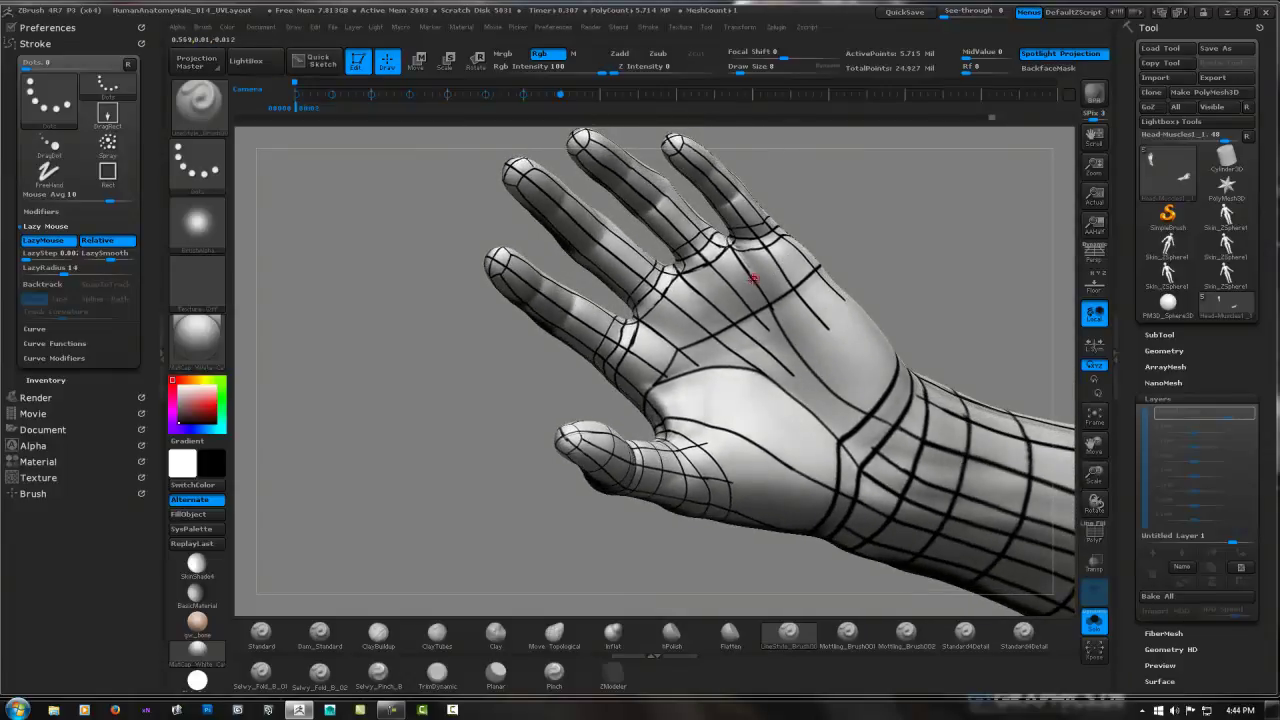
mouse_move(705, 312)
mouse_down()
mouse_move(804, 263)
mouse_move(649, 352)
mouse_up()
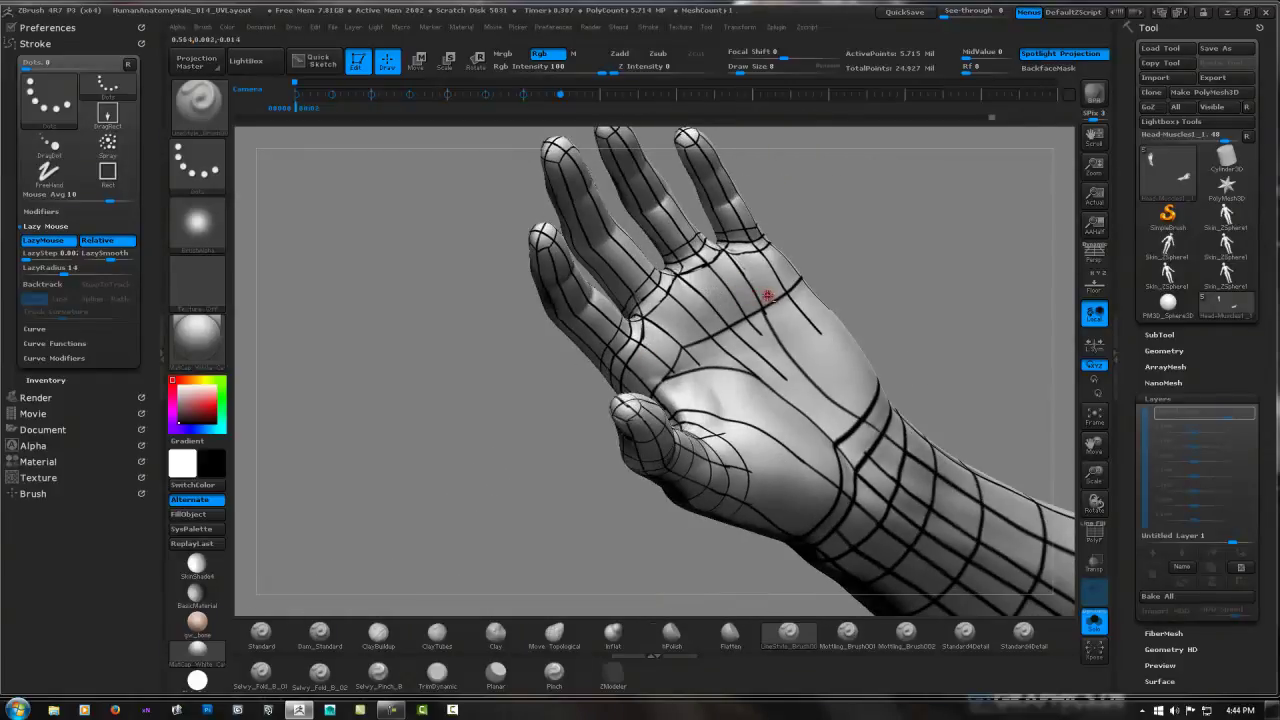
mouse_move(767, 296)
mouse_down()
mouse_move(686, 320)
mouse_move(657, 358)
mouse_move(748, 333)
mouse_move(648, 334)
mouse_move(668, 322)
mouse_up()
Apply the curve across the back of the hand by toggling brushes (B, C, B, L).
key(space)
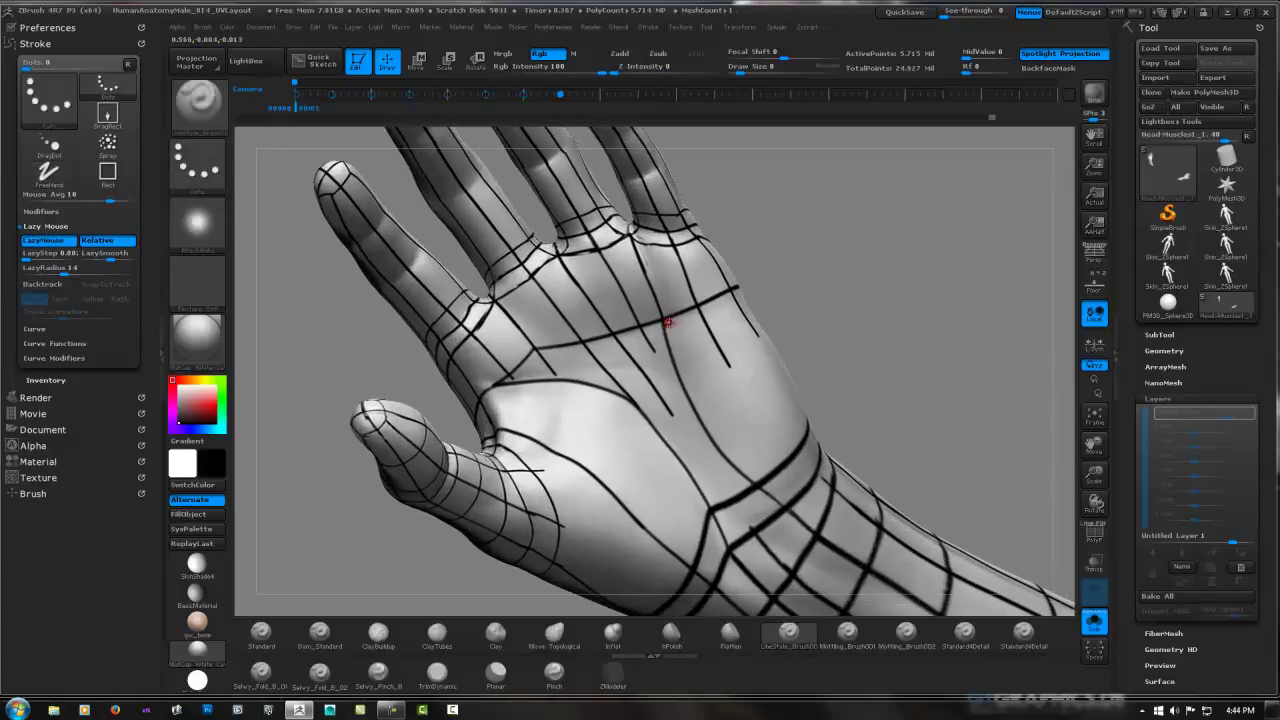
key(b)
key(c)
key(b)
key(b)
key(l)
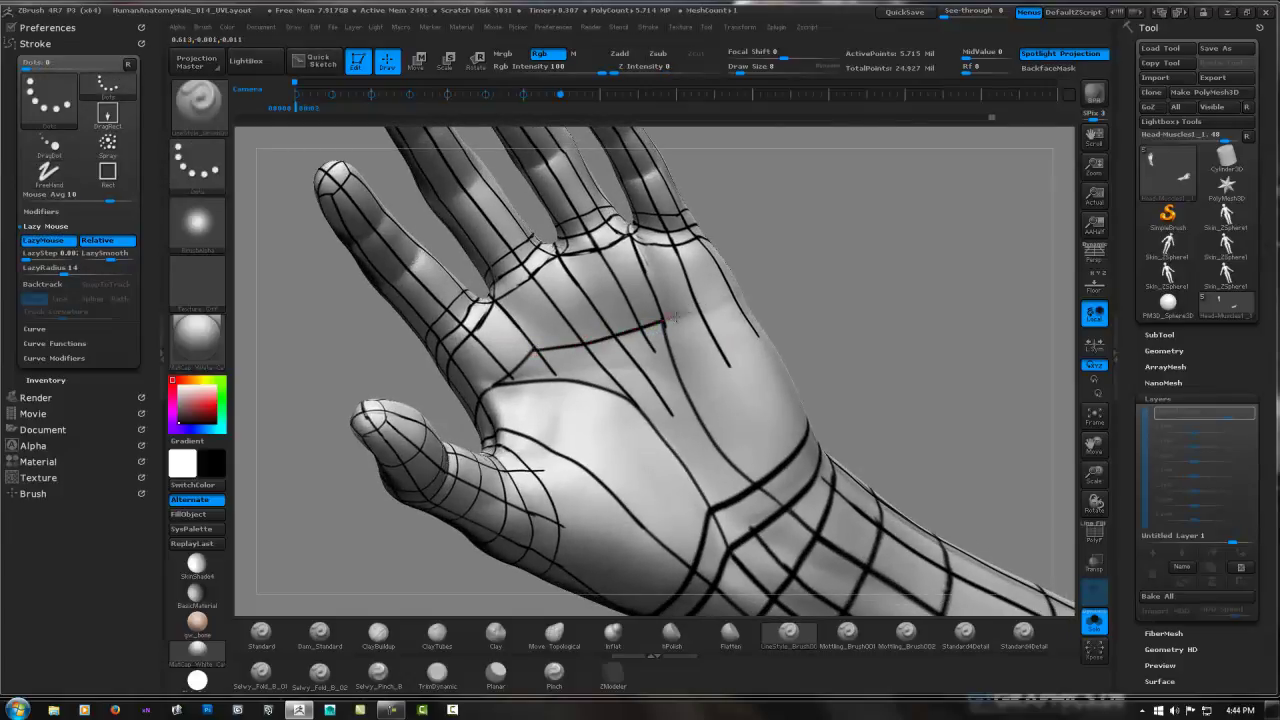
drag(731, 305, 726, 309)
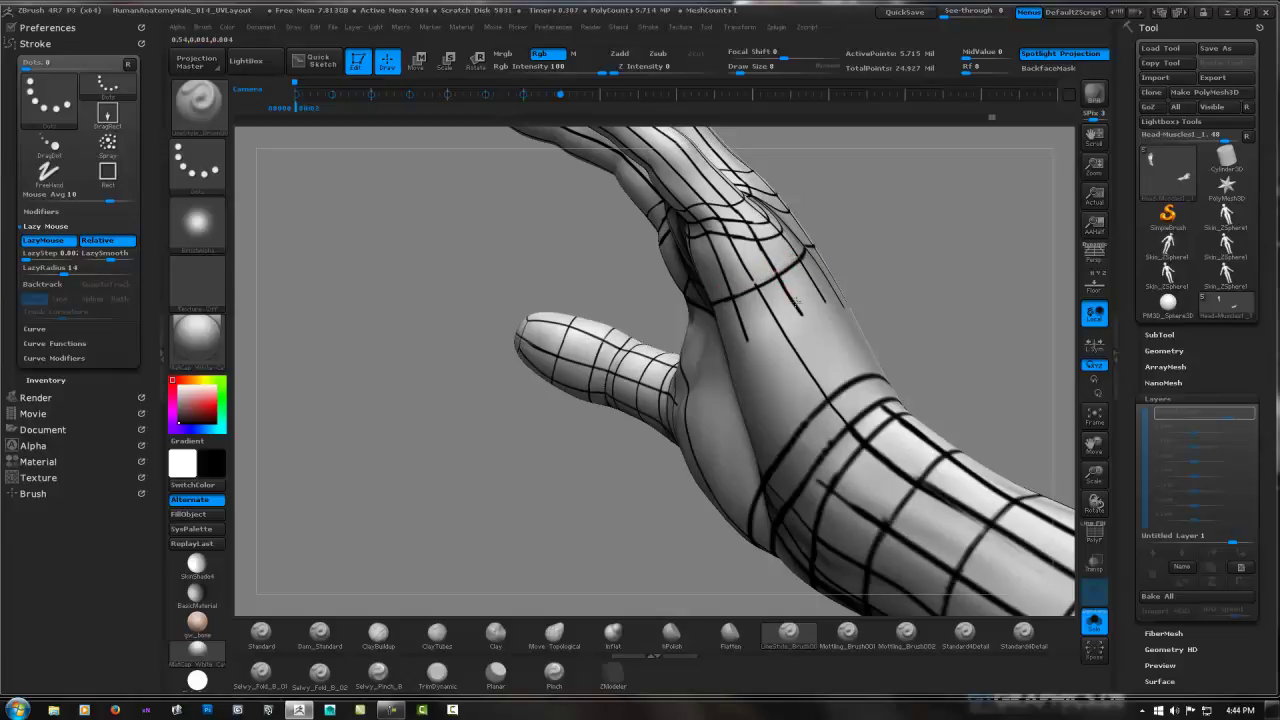
mouse_move(853, 318)
mouse_down()
mouse_move(766, 323)
mouse_move(823, 346)
mouse_move(694, 347)
mouse_move(770, 316)
mouse_move(705, 325)
mouse_up()
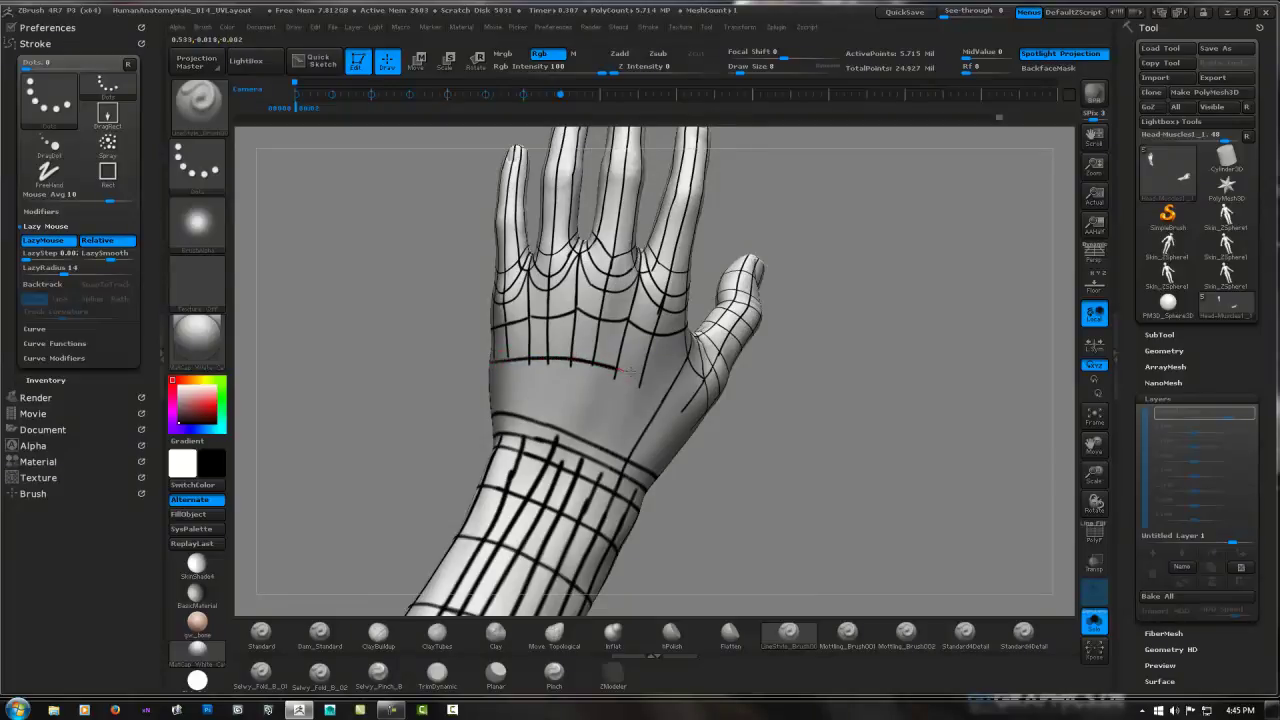
Orbit round to face the palm, dropping the unapplied curve on the back of the hand.
drag(655, 368, 660, 342)
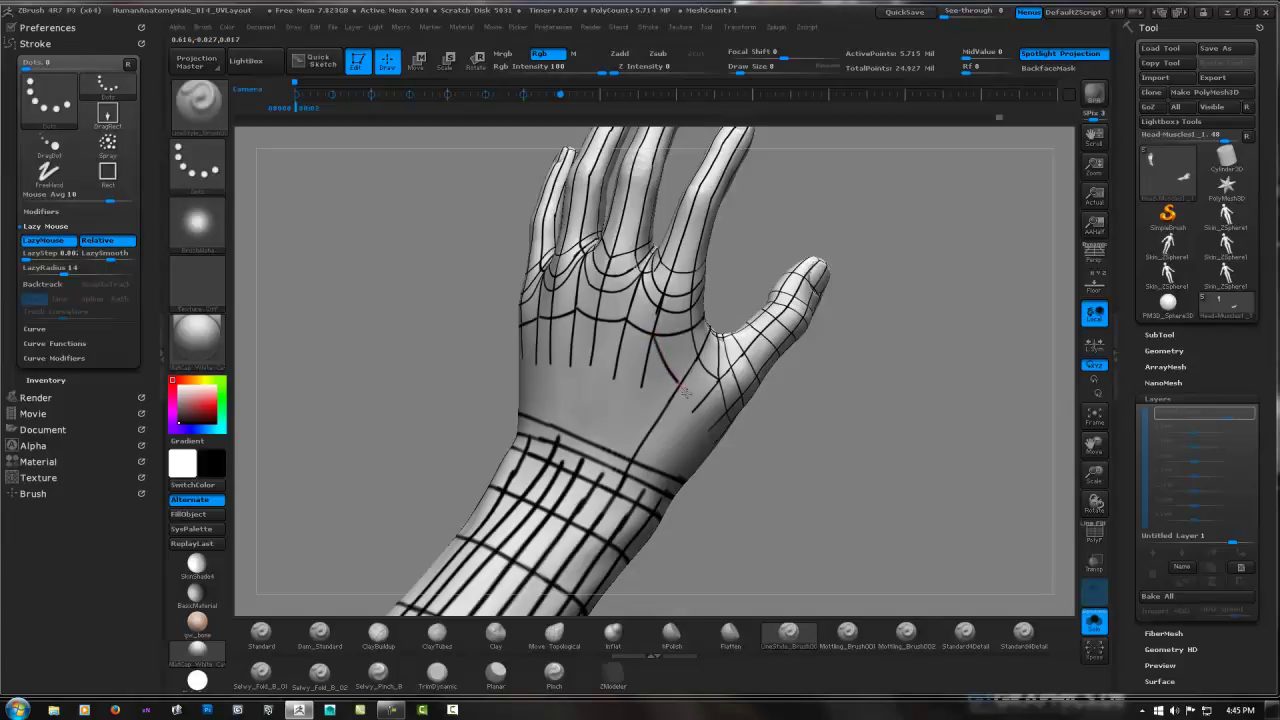
drag(676, 384, 705, 424)
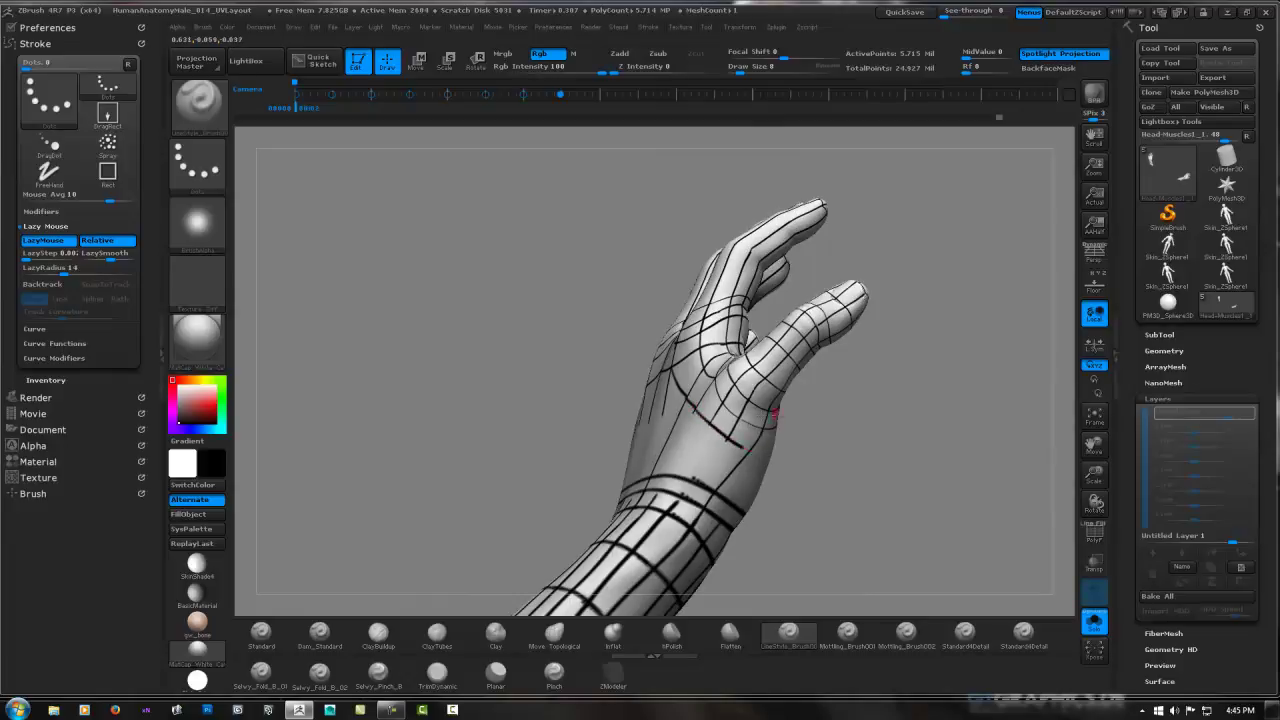
drag(775, 417, 767, 444)
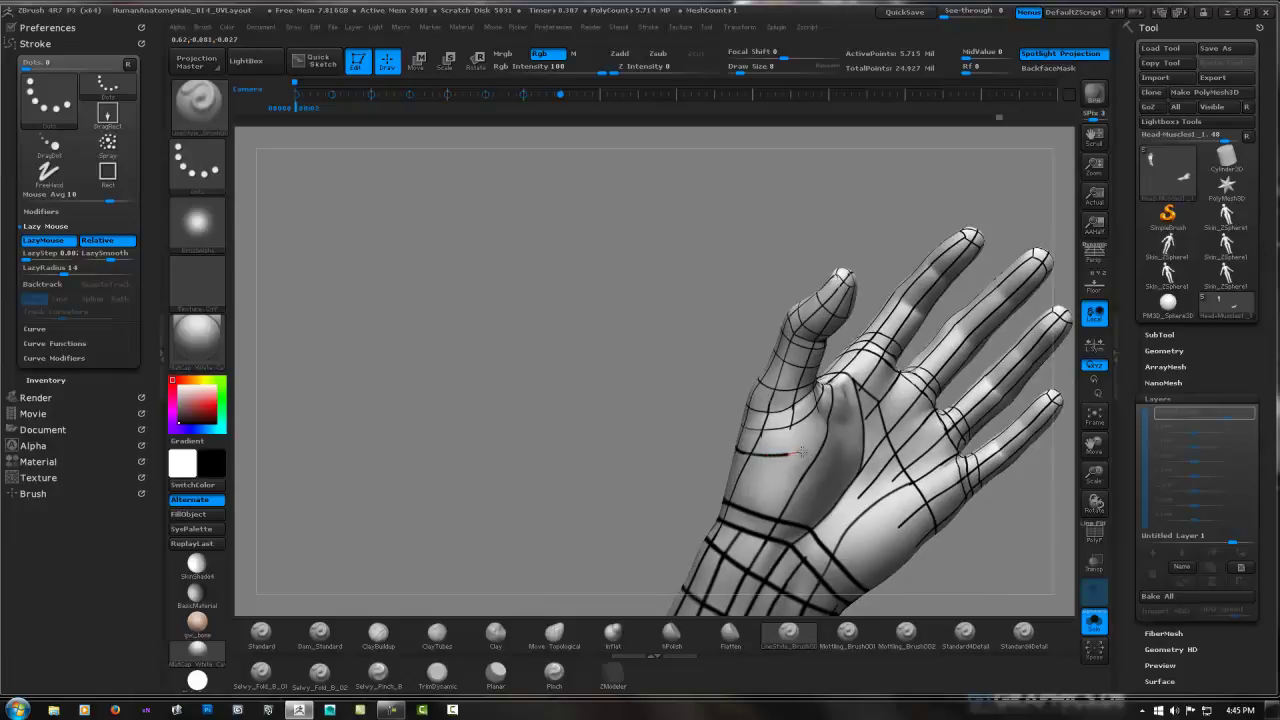
mouse_move(839, 400)
mouse_down()
mouse_move(801, 424)
mouse_move(887, 375)
mouse_up()
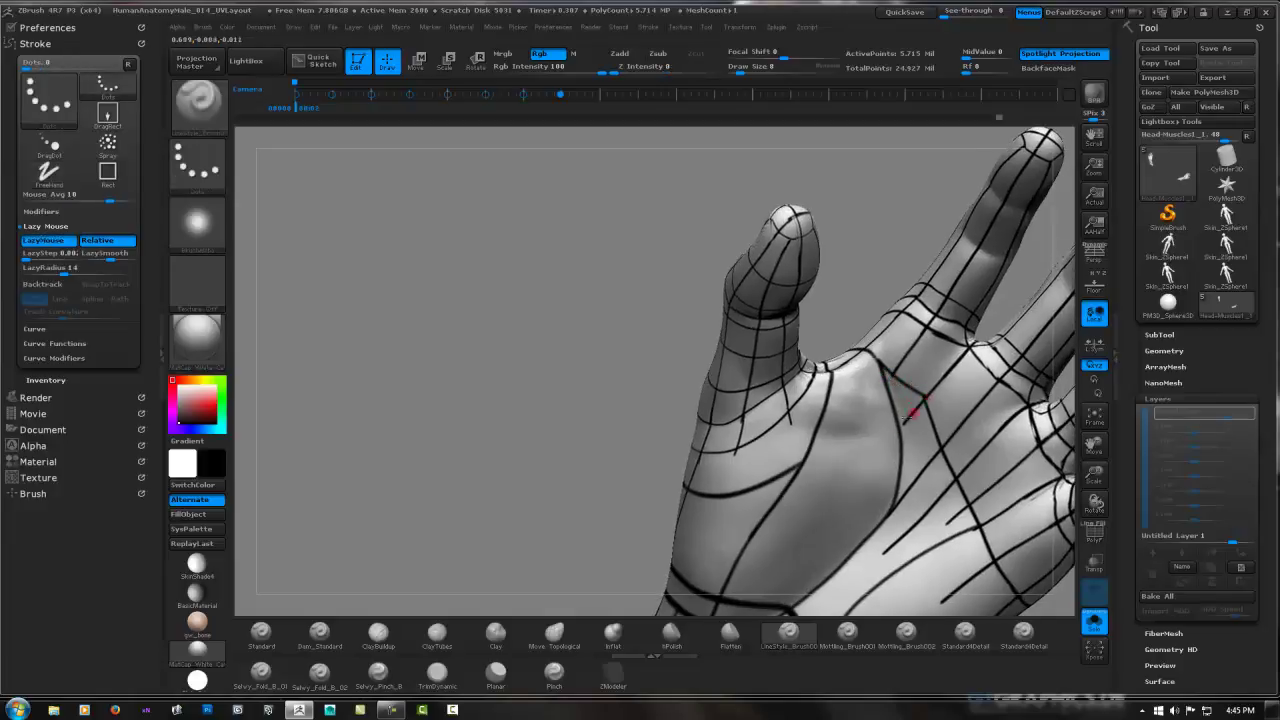
Angle the palm forward with the thumb upright to trace a curve below the index finger.
mouse_move(873, 398)
mouse_down()
mouse_move(862, 414)
mouse_move(798, 425)
mouse_up()
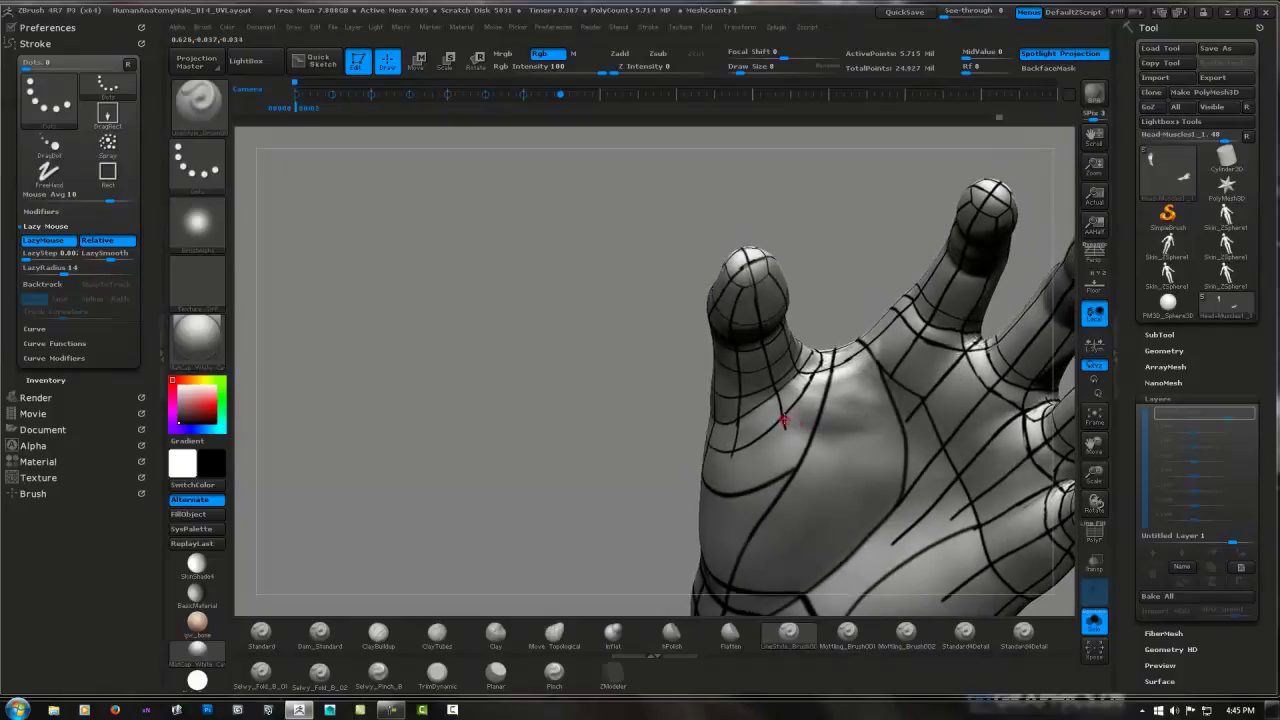
key(shift)
mouse_move(831, 389)
mouse_down()
mouse_move(838, 371)
mouse_move(871, 373)
mouse_move(814, 358)
mouse_up()
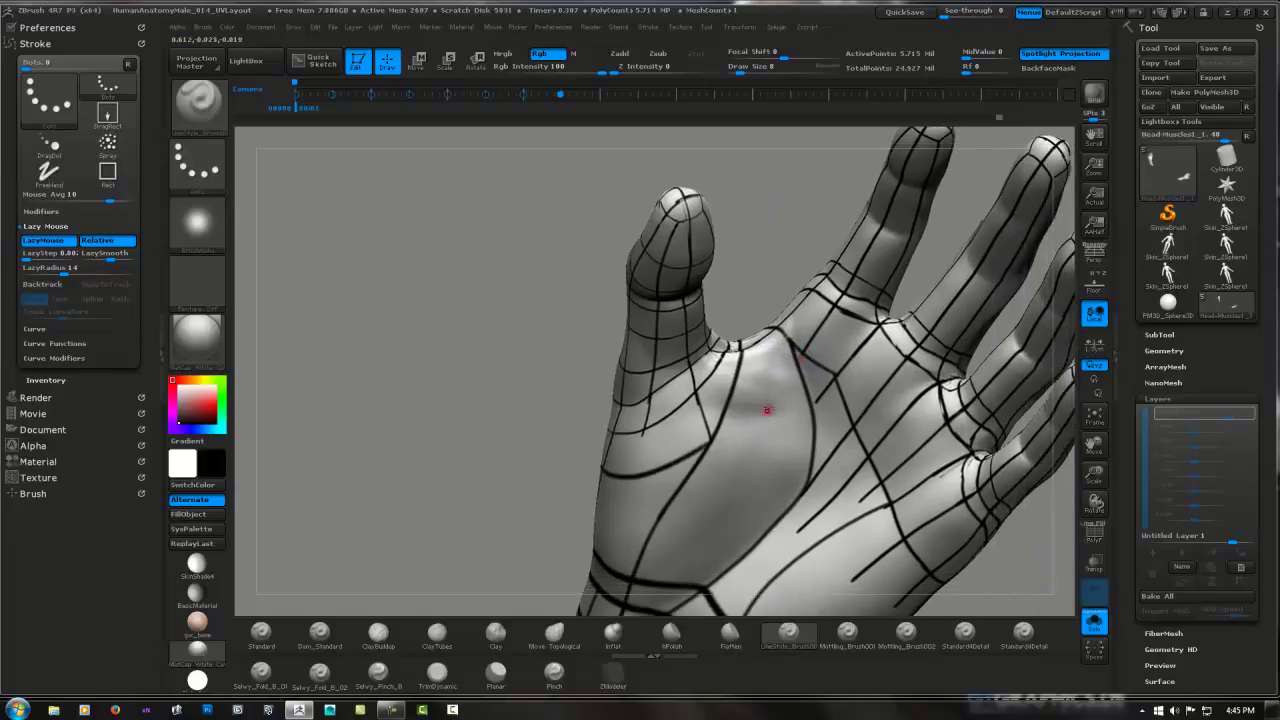
drag(780, 408, 772, 352)
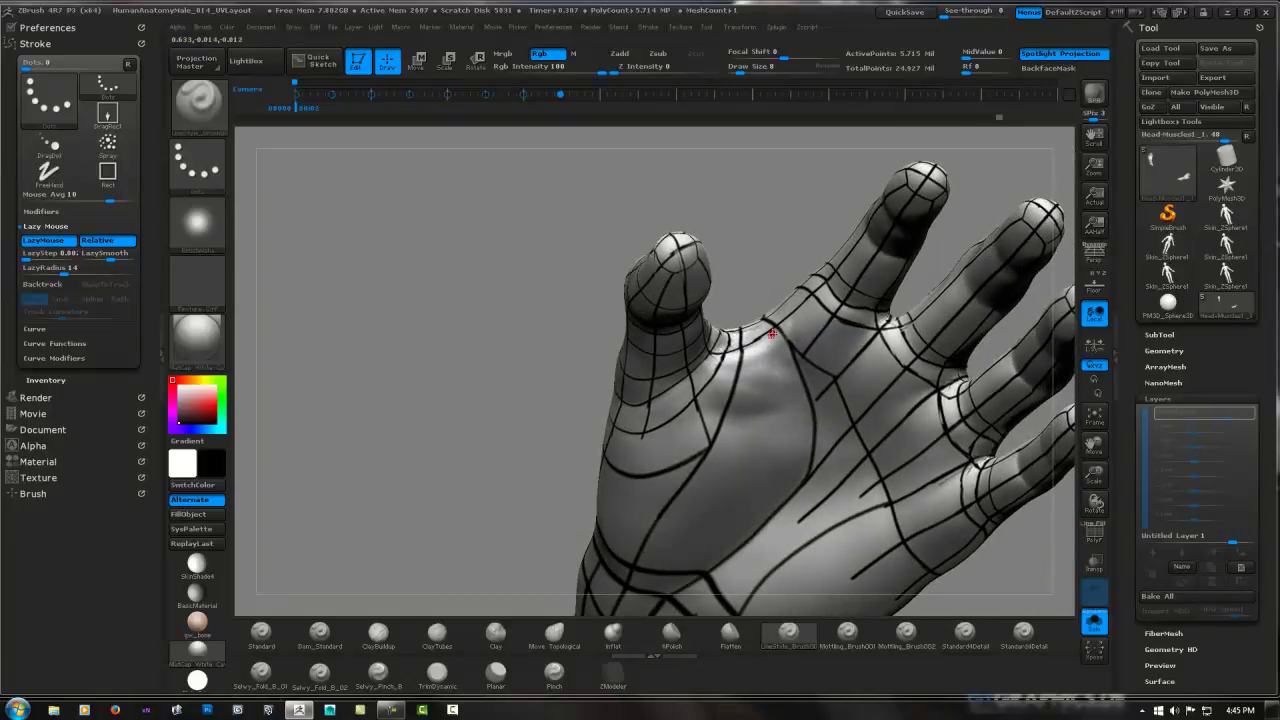
drag(802, 353, 802, 349)
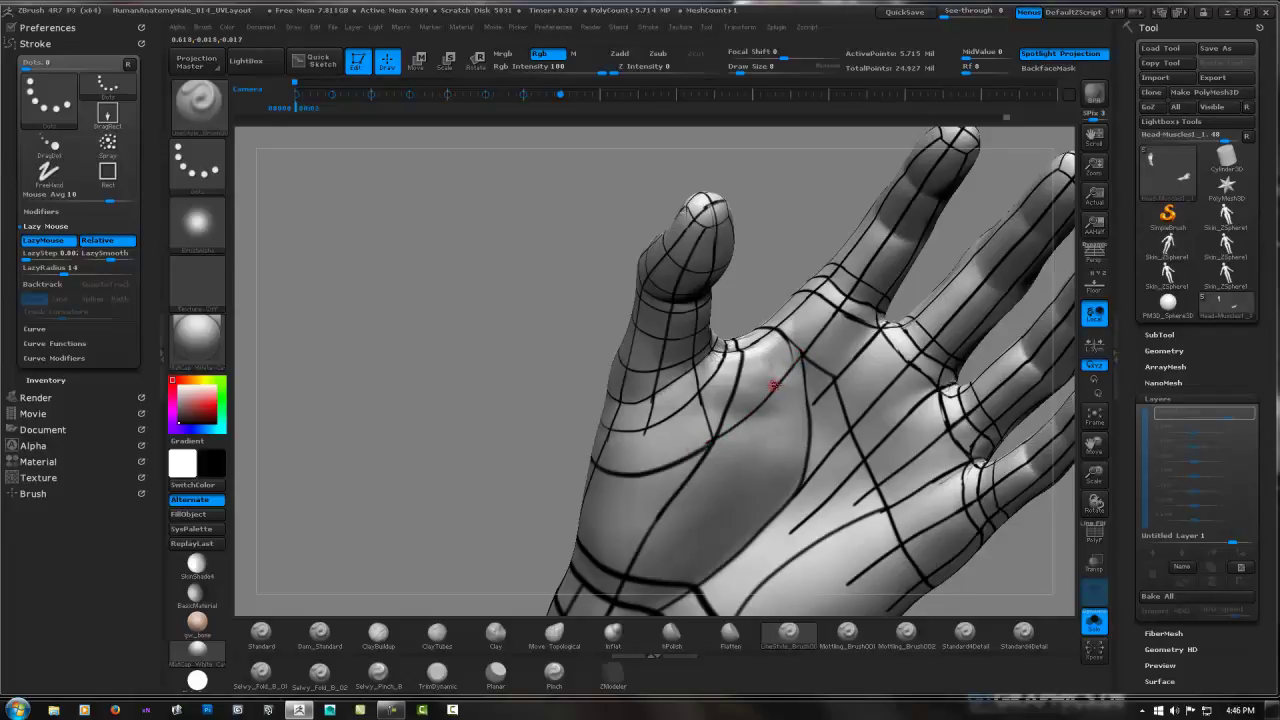
drag(771, 371, 820, 300)
drag(800, 352, 798, 360)
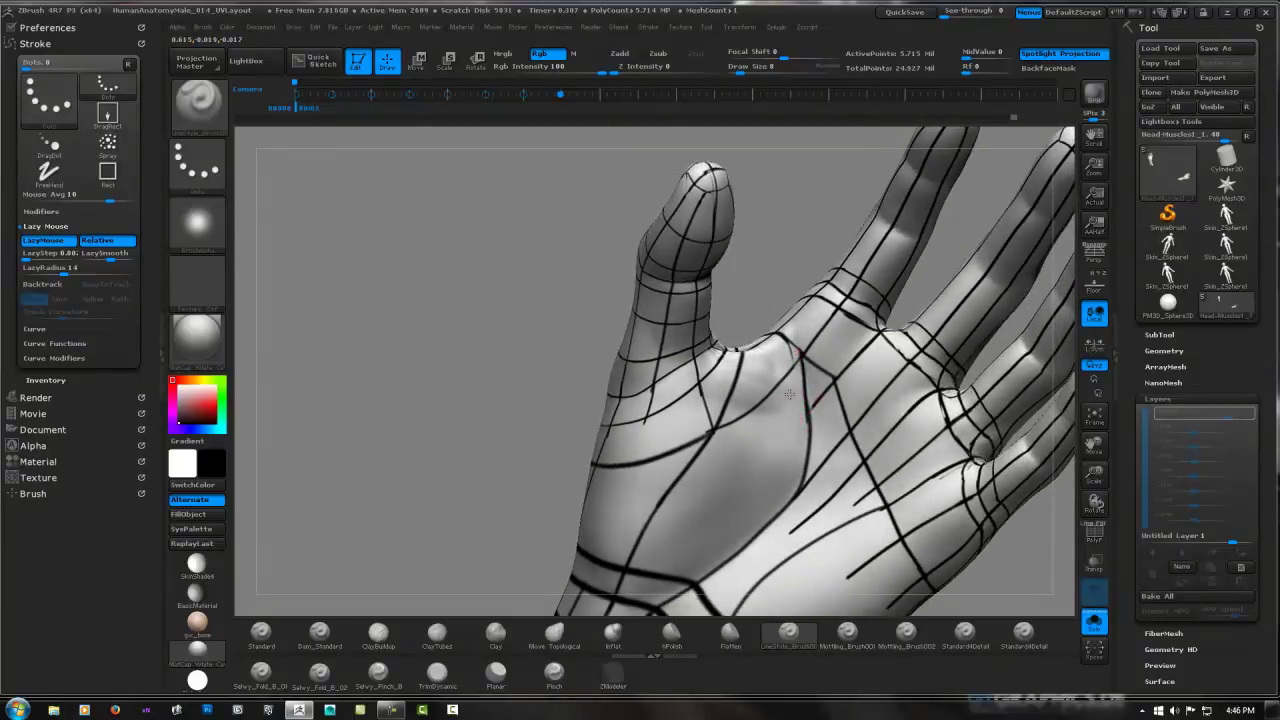
drag(789, 394, 718, 424)
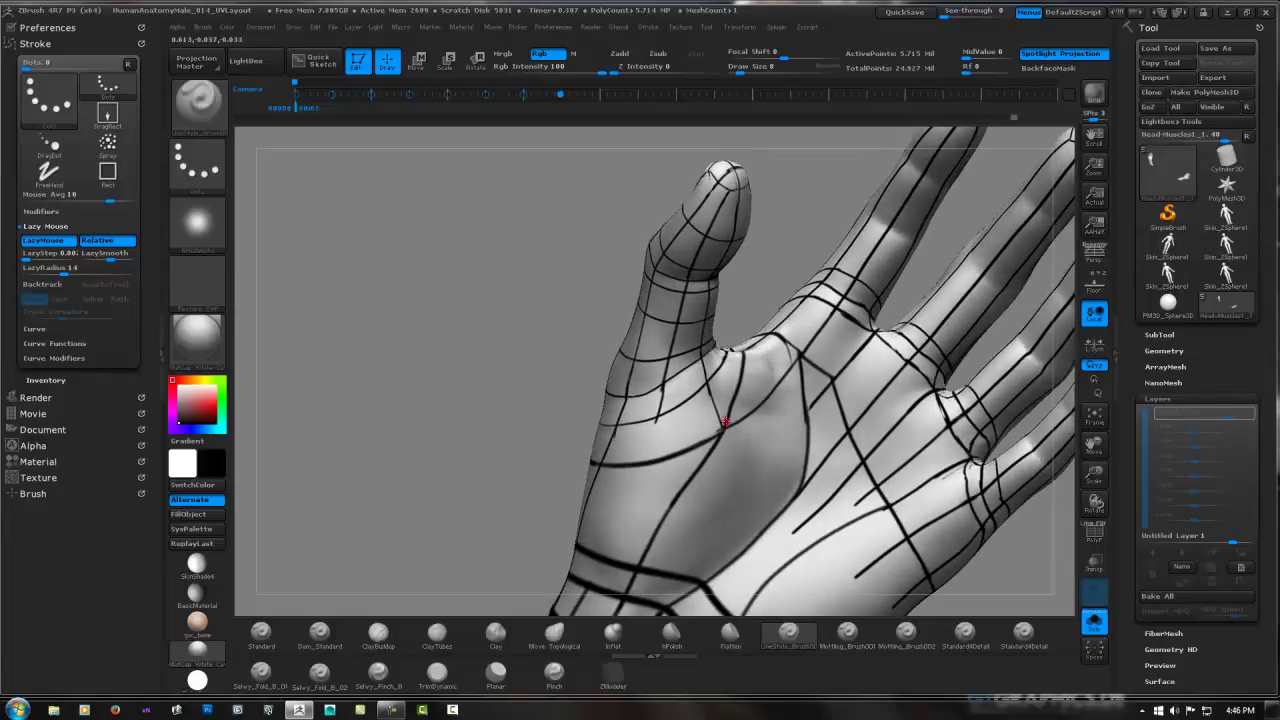
mouse_move(770, 400)
mouse_down()
mouse_move(771, 371)
mouse_move(740, 412)
mouse_move(729, 380)
mouse_up()
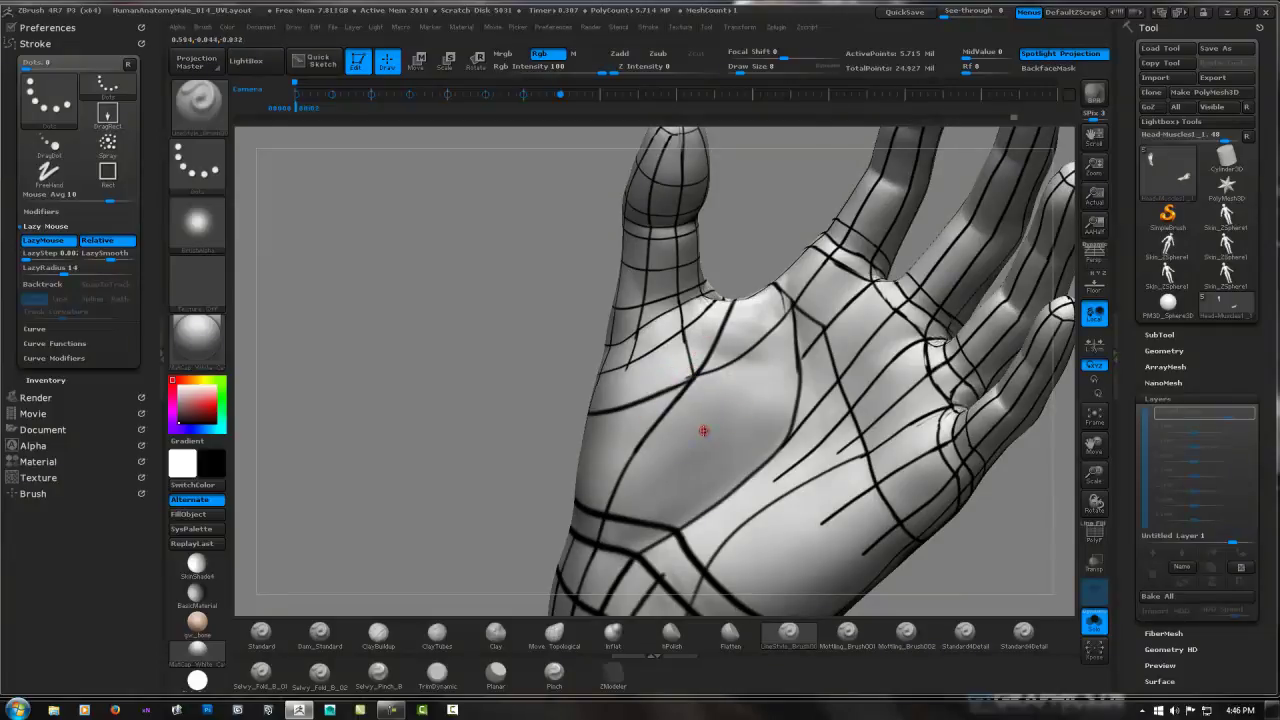
Bake the palm curve below the index finger base with hotkeys 1 and 2, then review it.
key(1)
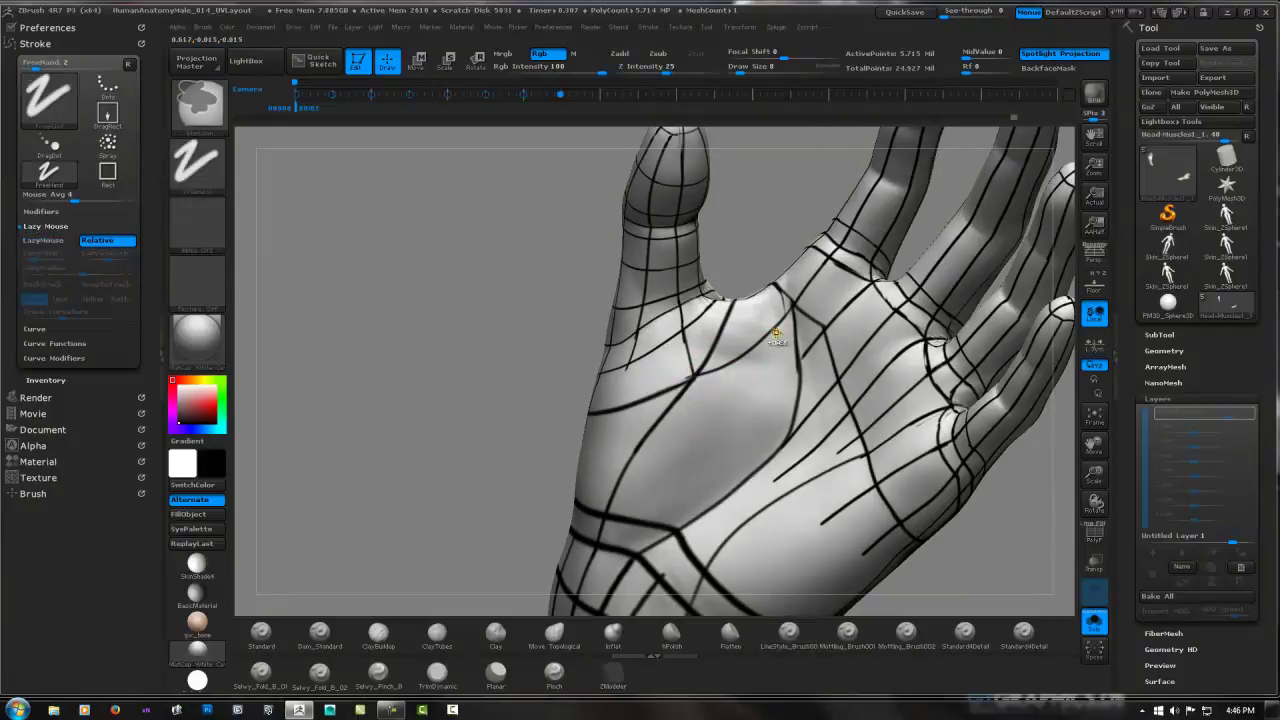
key(2)
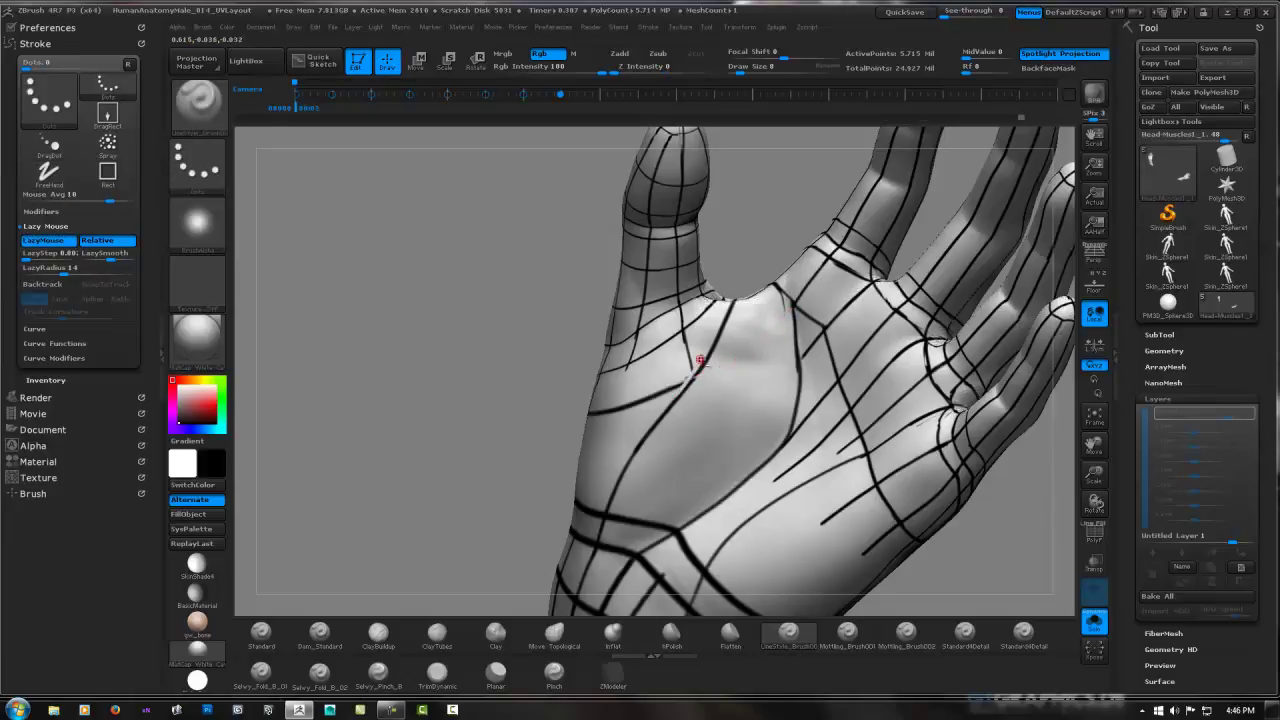
mouse_move(687, 371)
mouse_down()
mouse_move(703, 429)
mouse_move(802, 391)
mouse_move(692, 390)
mouse_up()
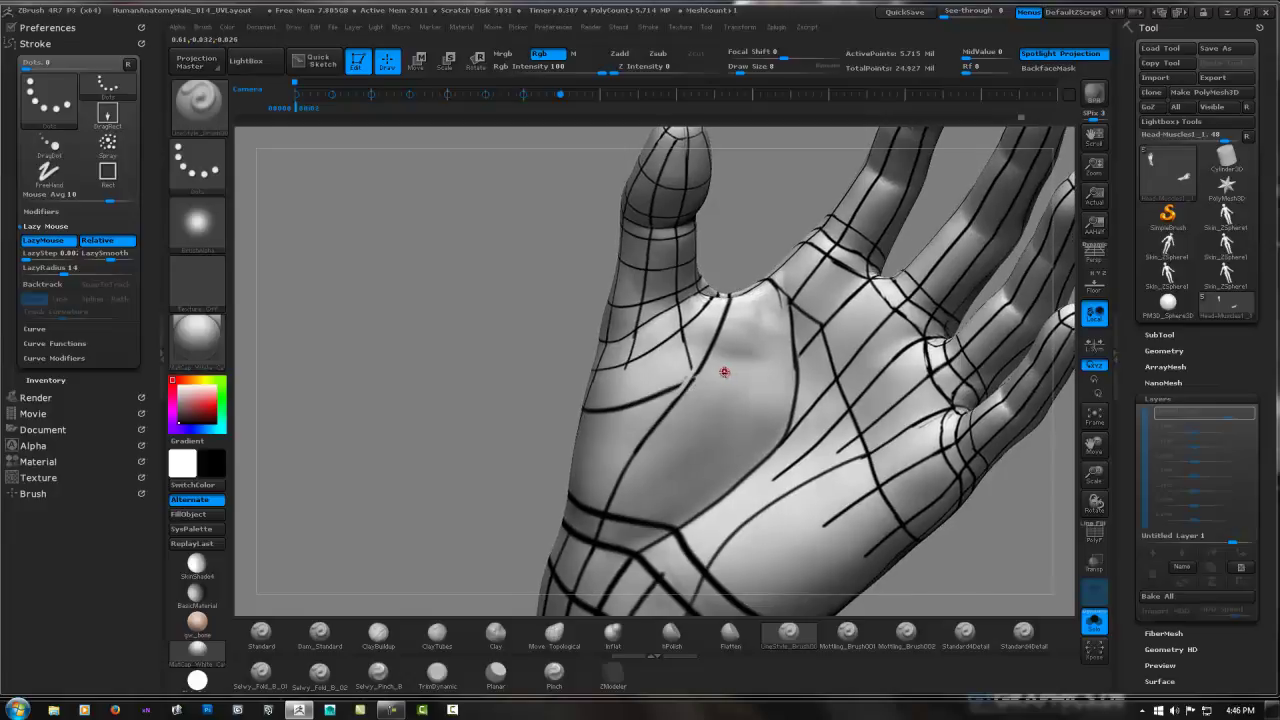
mouse_move(697, 360)
mouse_down()
mouse_move(694, 397)
mouse_move(692, 379)
mouse_up()
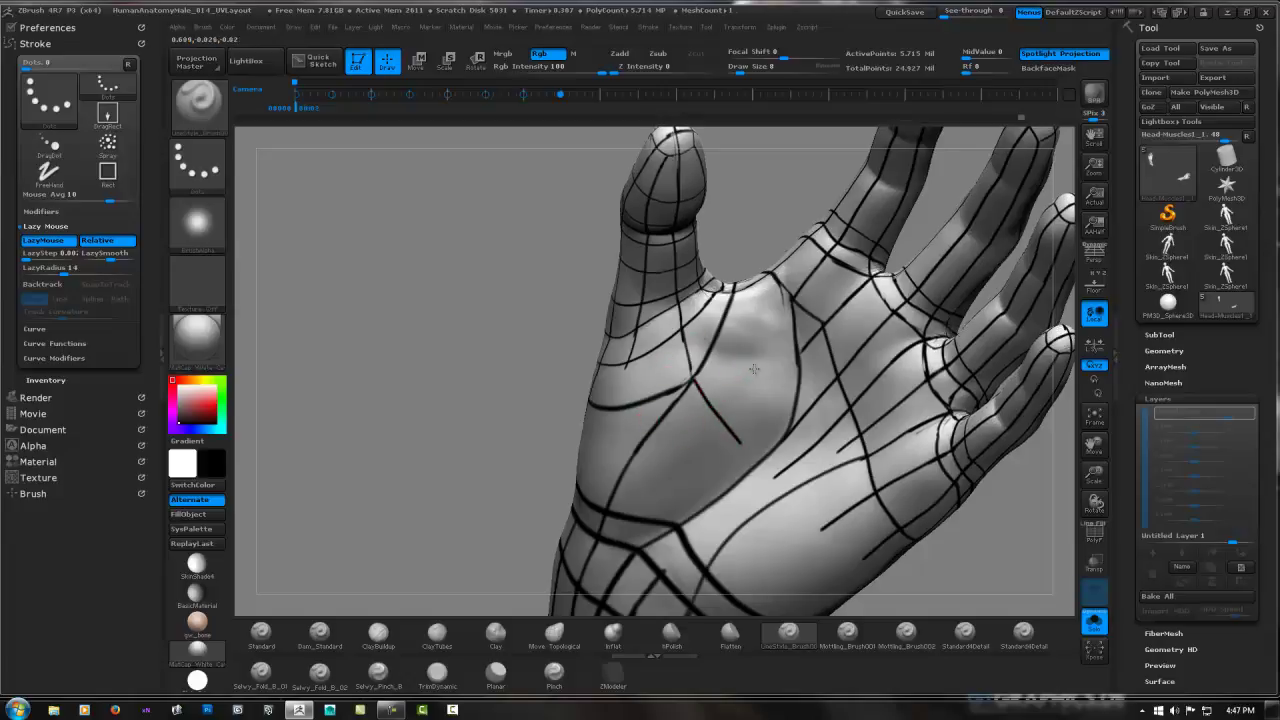
mouse_move(737, 371)
mouse_down()
mouse_move(761, 366)
mouse_move(771, 322)
mouse_up()
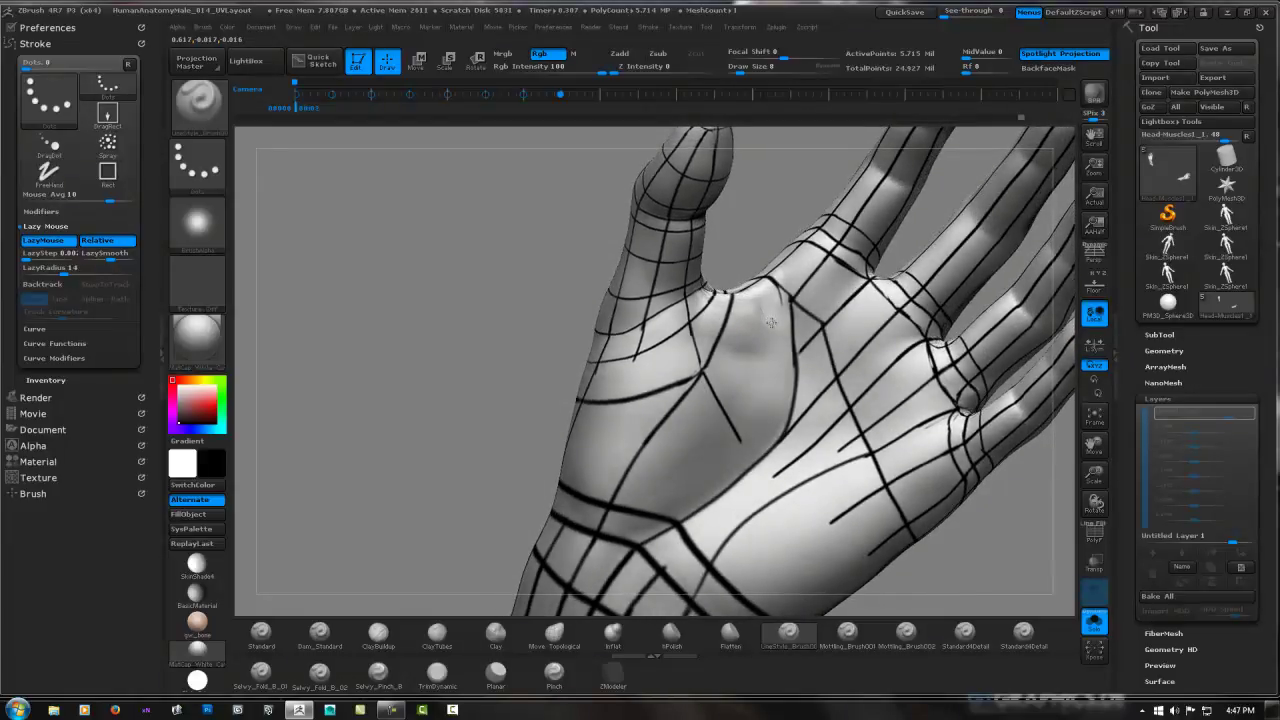
drag(760, 344, 766, 345)
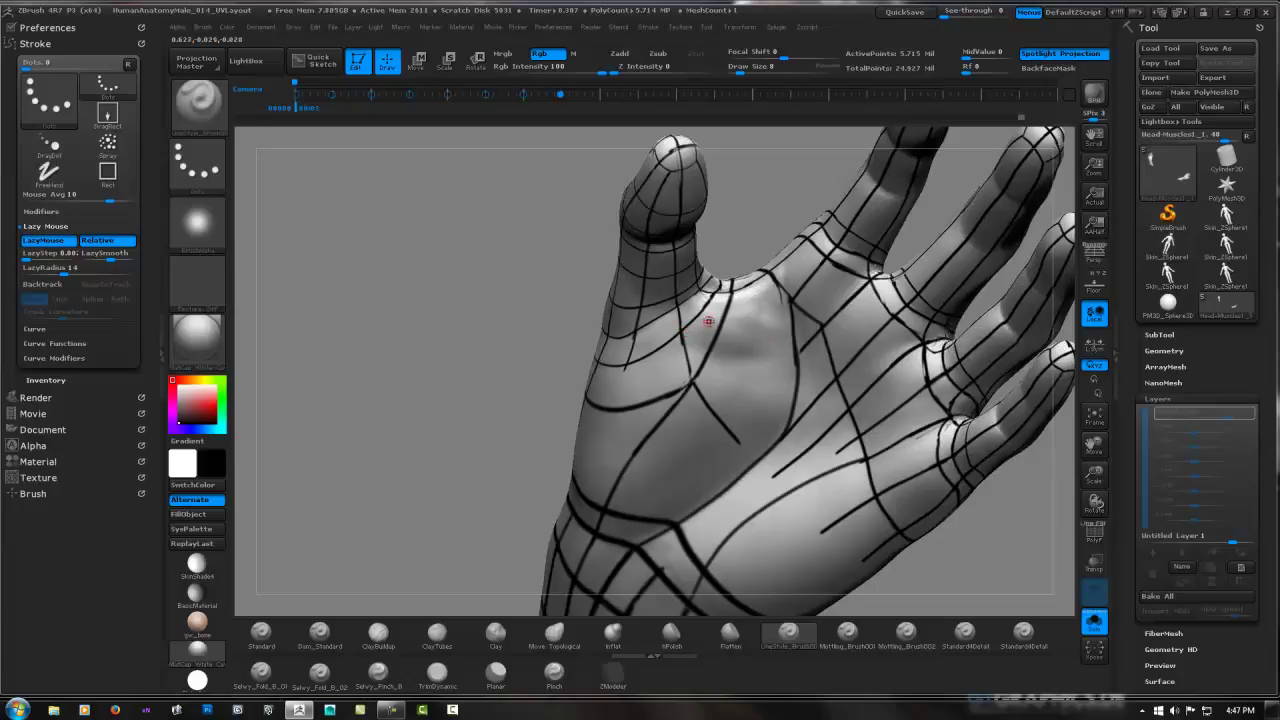
key(ctrl)
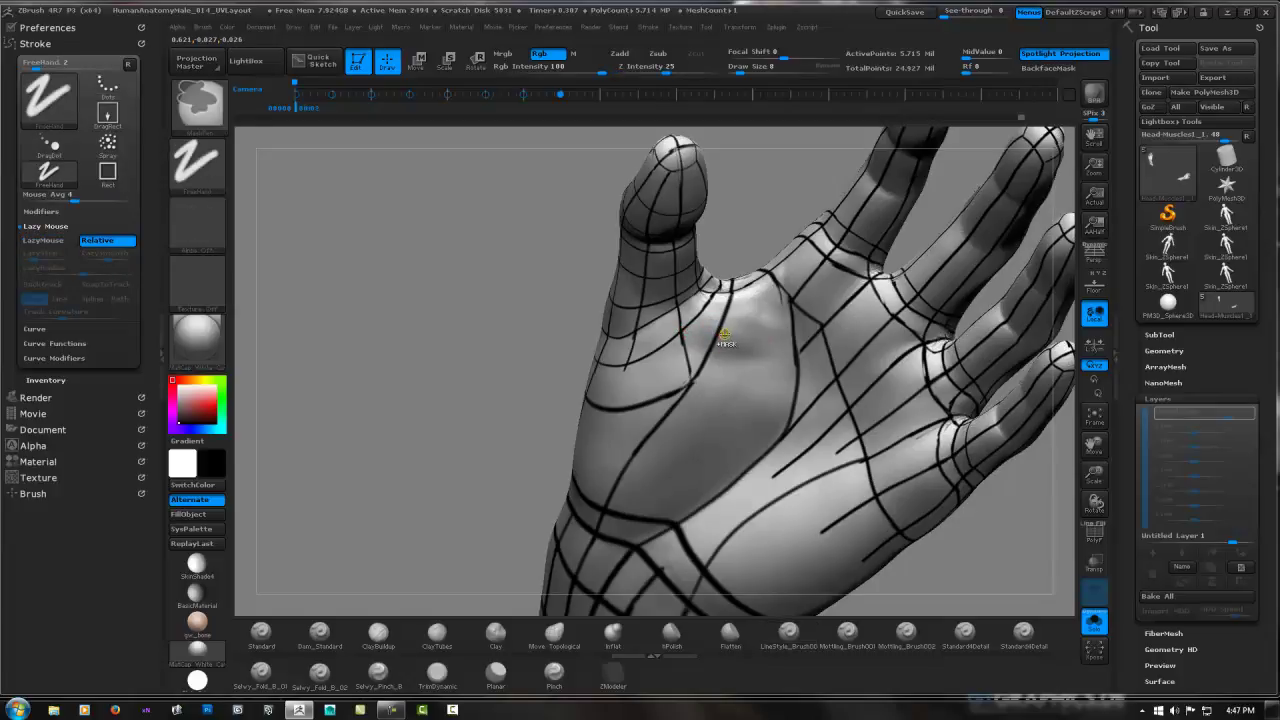
key(alt)
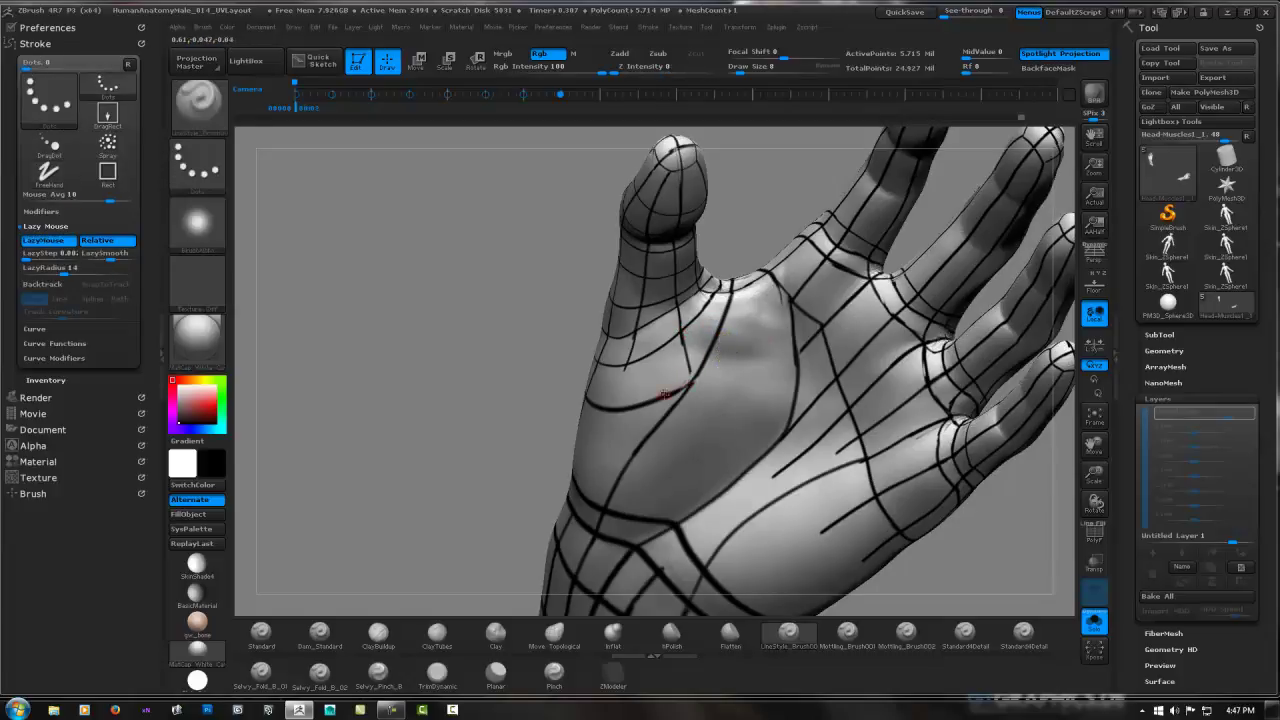
right_drag(665, 392, 683, 370)
Erase the stray dark line across the palm and paint a new guide stroke down it.
key(space)
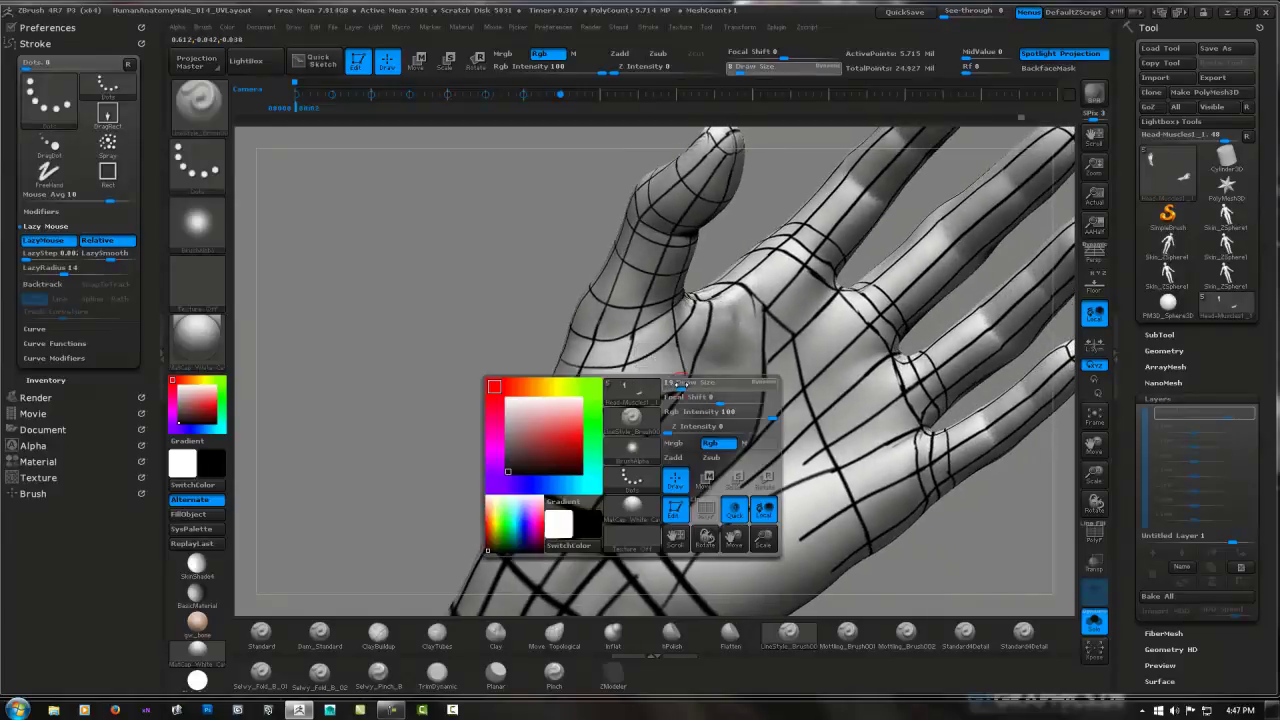
drag(577, 407, 686, 378)
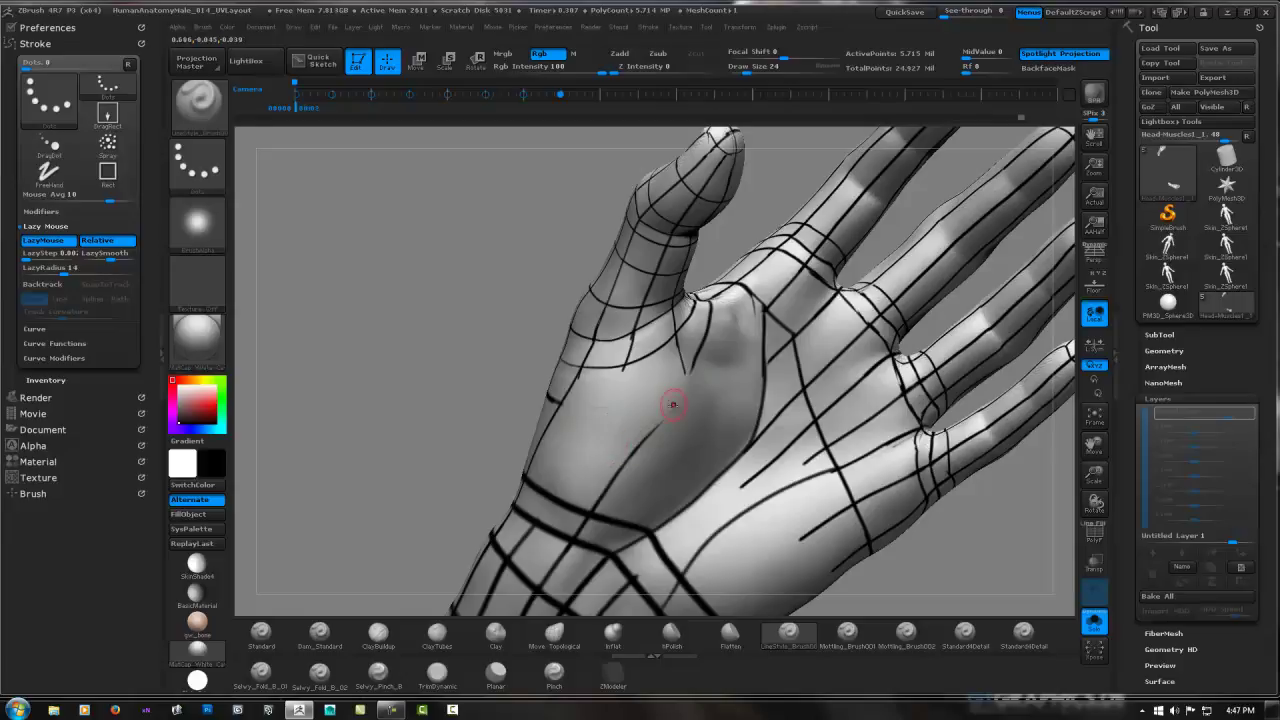
drag(669, 408, 610, 478)
Orbit the hand through several palm, wrist and back views to check the guide lines.
mouse_move(609, 423)
mouse_down()
mouse_move(731, 399)
mouse_move(671, 366)
mouse_up()
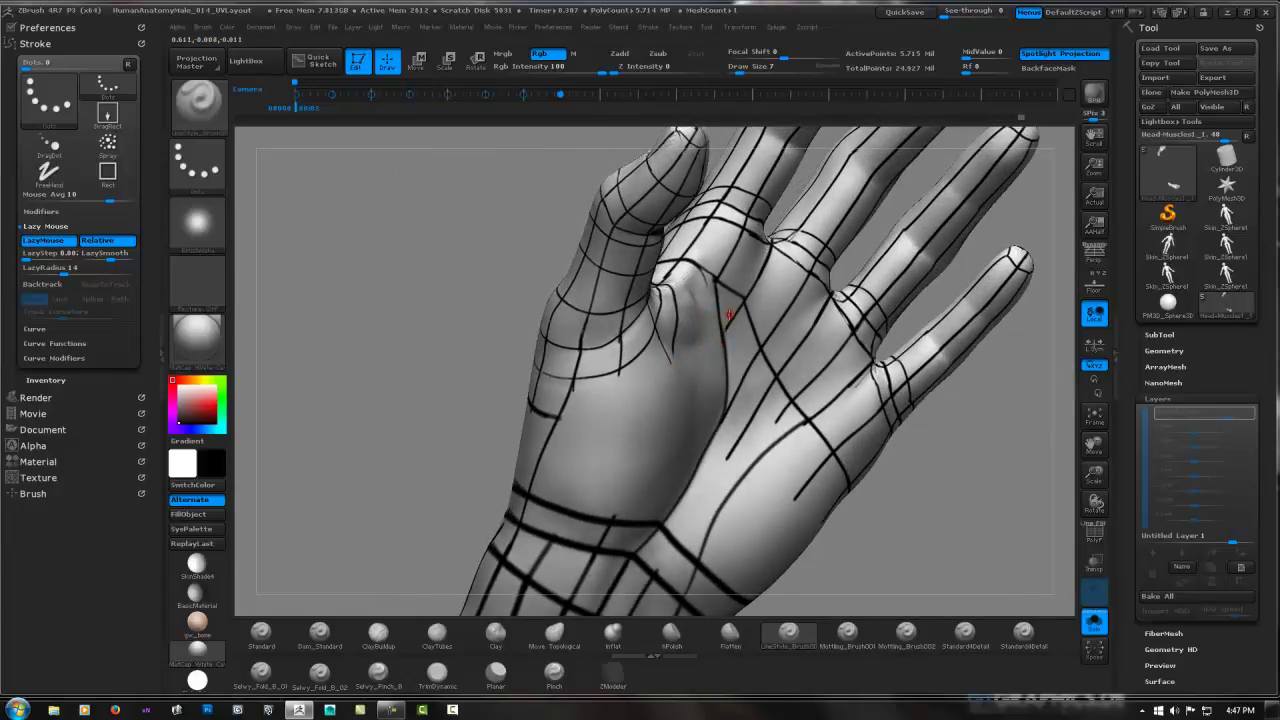
drag(645, 369, 611, 379)
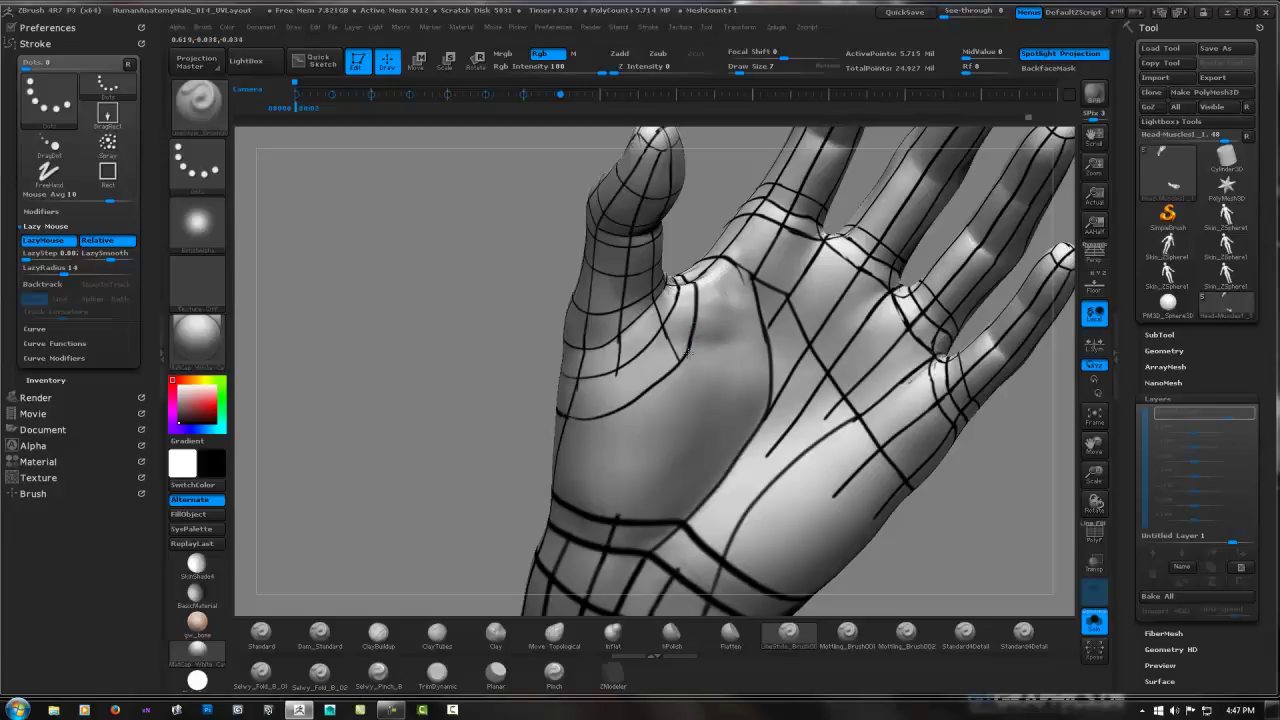
mouse_move(686, 350)
mouse_down()
mouse_move(757, 357)
mouse_move(657, 343)
mouse_move(654, 411)
mouse_move(754, 346)
mouse_move(845, 315)
mouse_move(725, 342)
mouse_move(723, 331)
mouse_move(725, 430)
mouse_move(752, 299)
mouse_up()
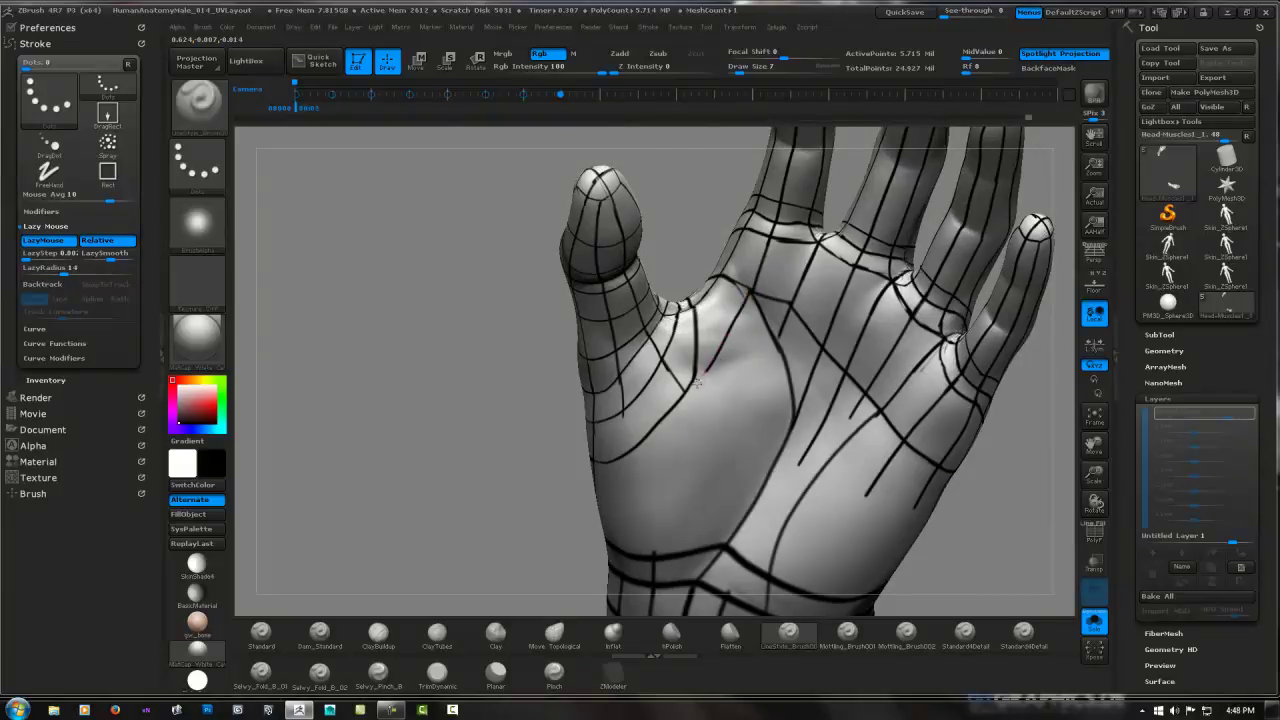
mouse_move(723, 358)
mouse_down()
mouse_move(740, 361)
mouse_move(730, 379)
mouse_up()
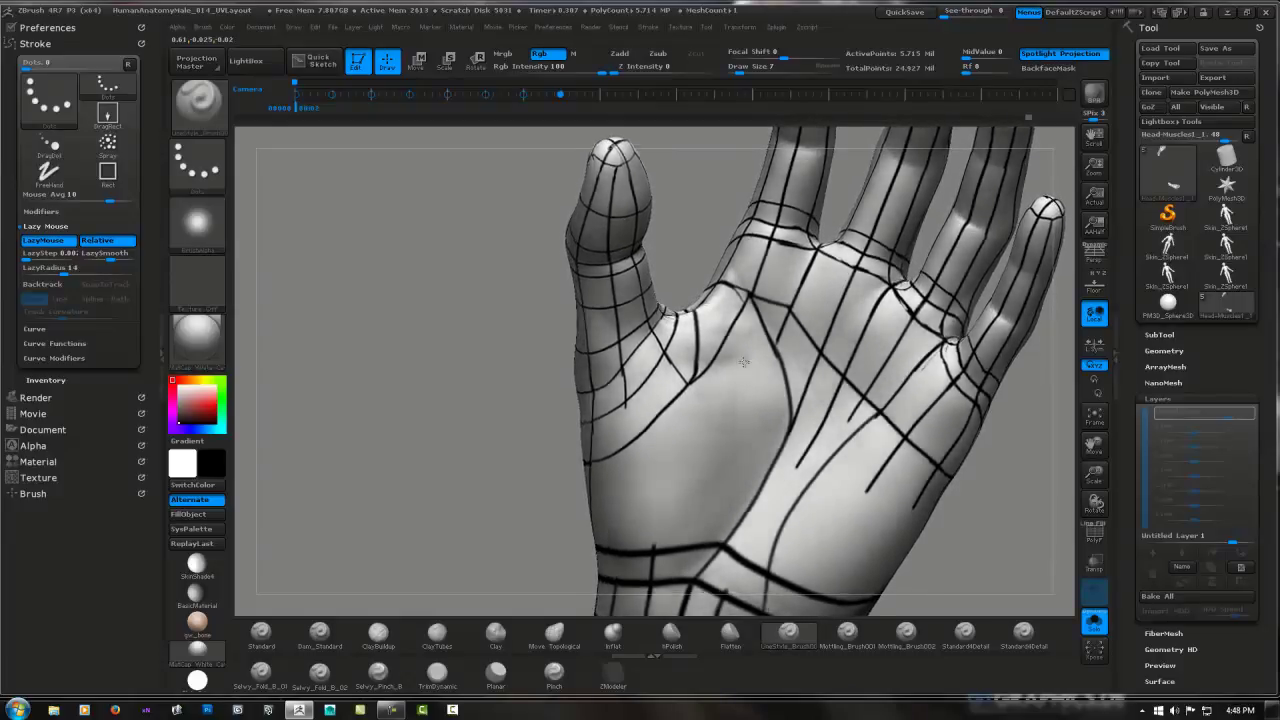
mouse_move(730, 379)
mouse_down()
mouse_move(847, 370)
mouse_move(736, 374)
mouse_up()
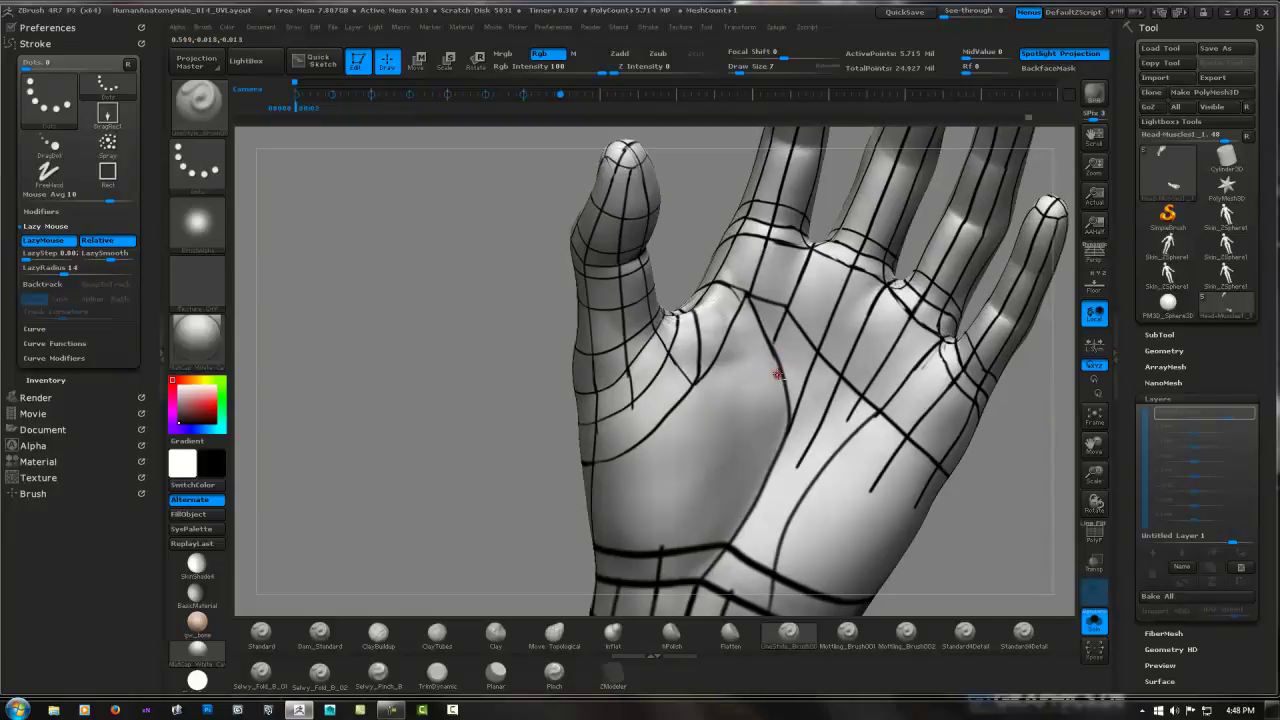
right_drag(778, 374, 793, 334)
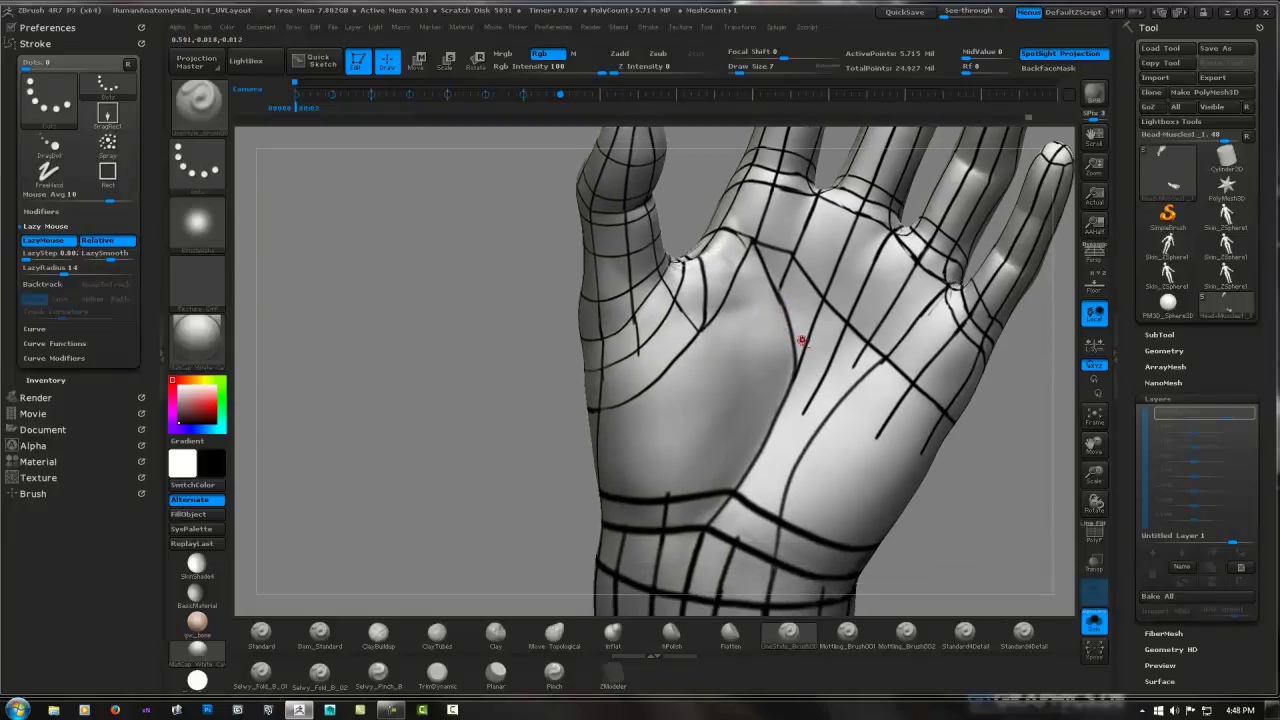
mouse_move(701, 378)
right_down()
mouse_move(702, 341)
mouse_move(690, 341)
mouse_move(709, 321)
right_up()
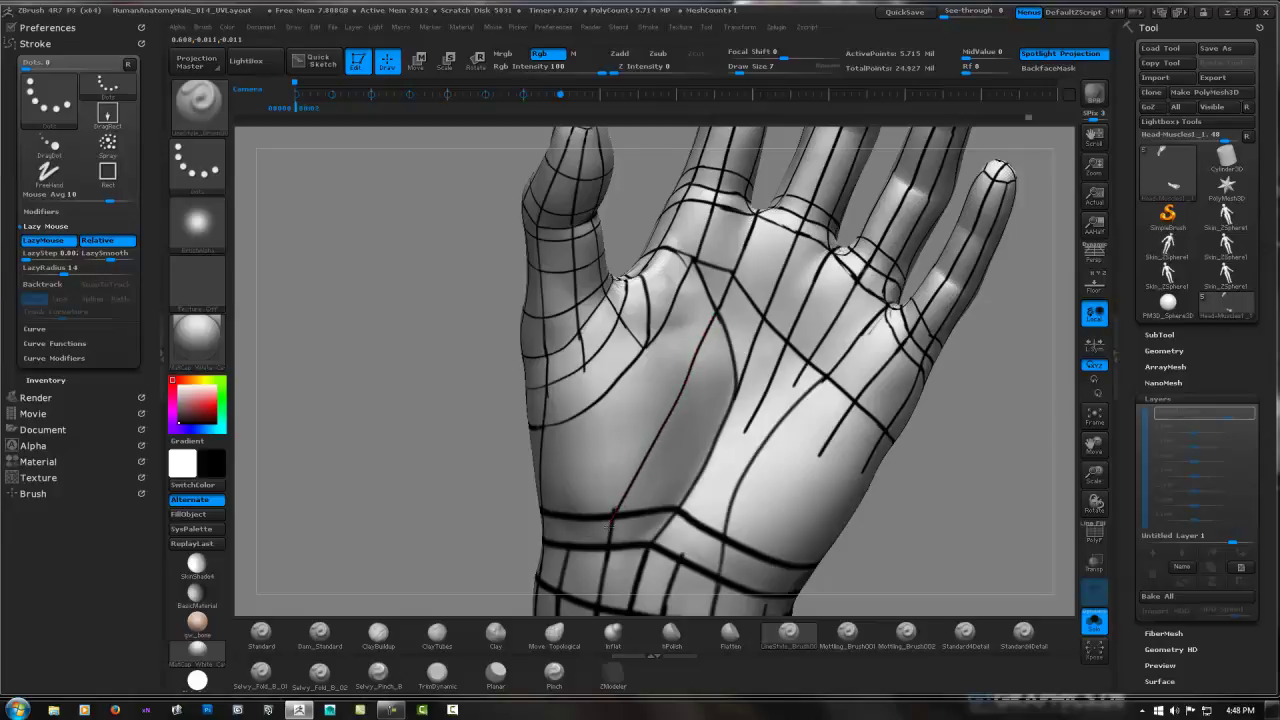
drag(650, 351, 652, 351)
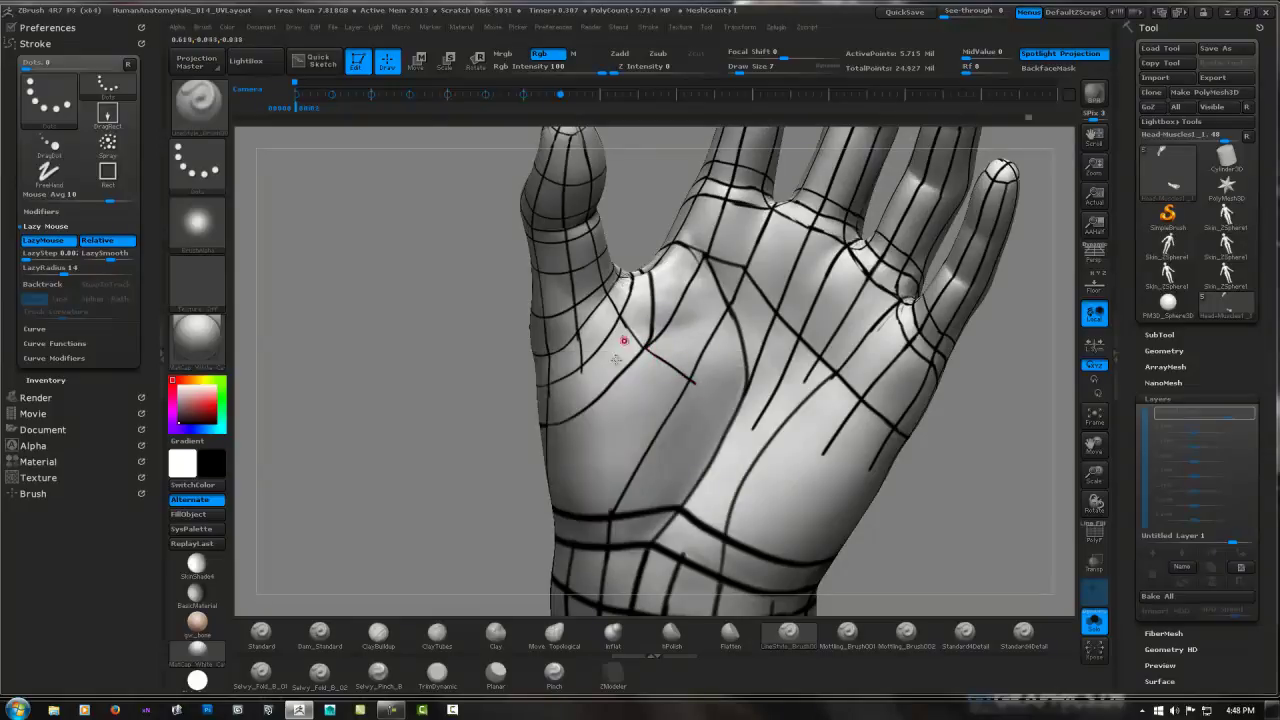
drag(617, 392, 672, 337)
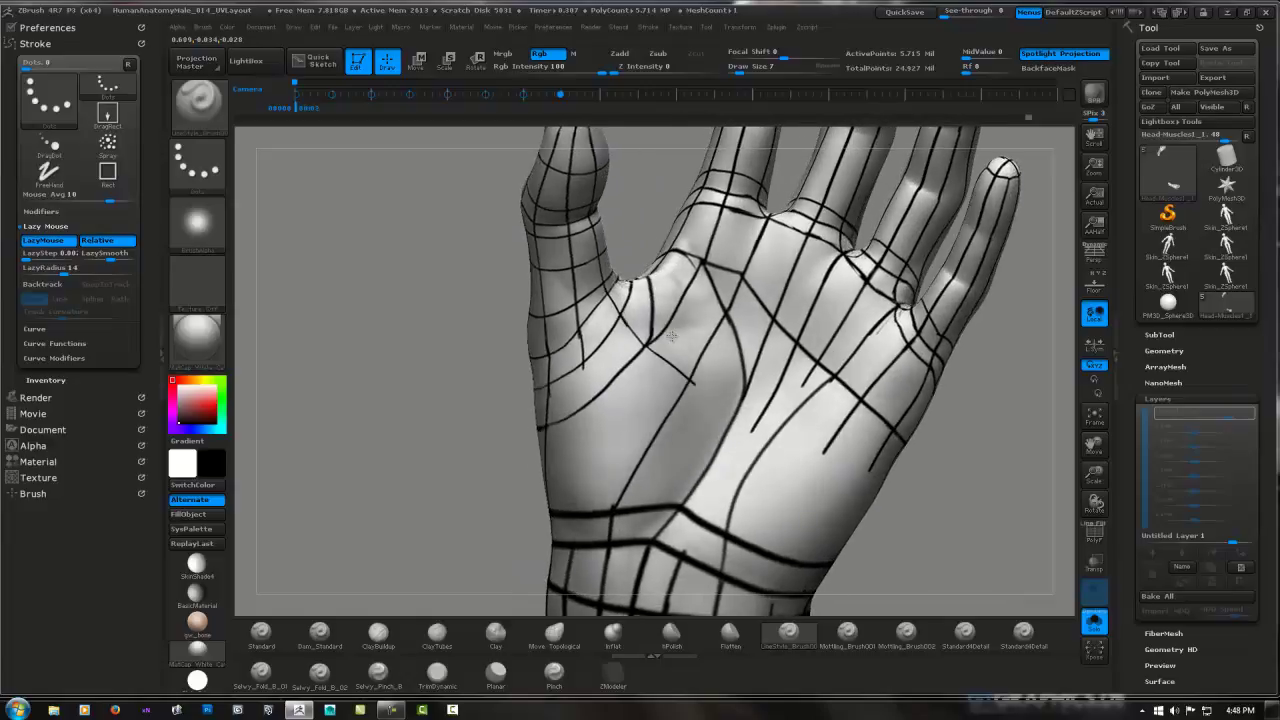
mouse_move(584, 362)
mouse_down()
mouse_move(590, 372)
mouse_move(579, 358)
mouse_up()
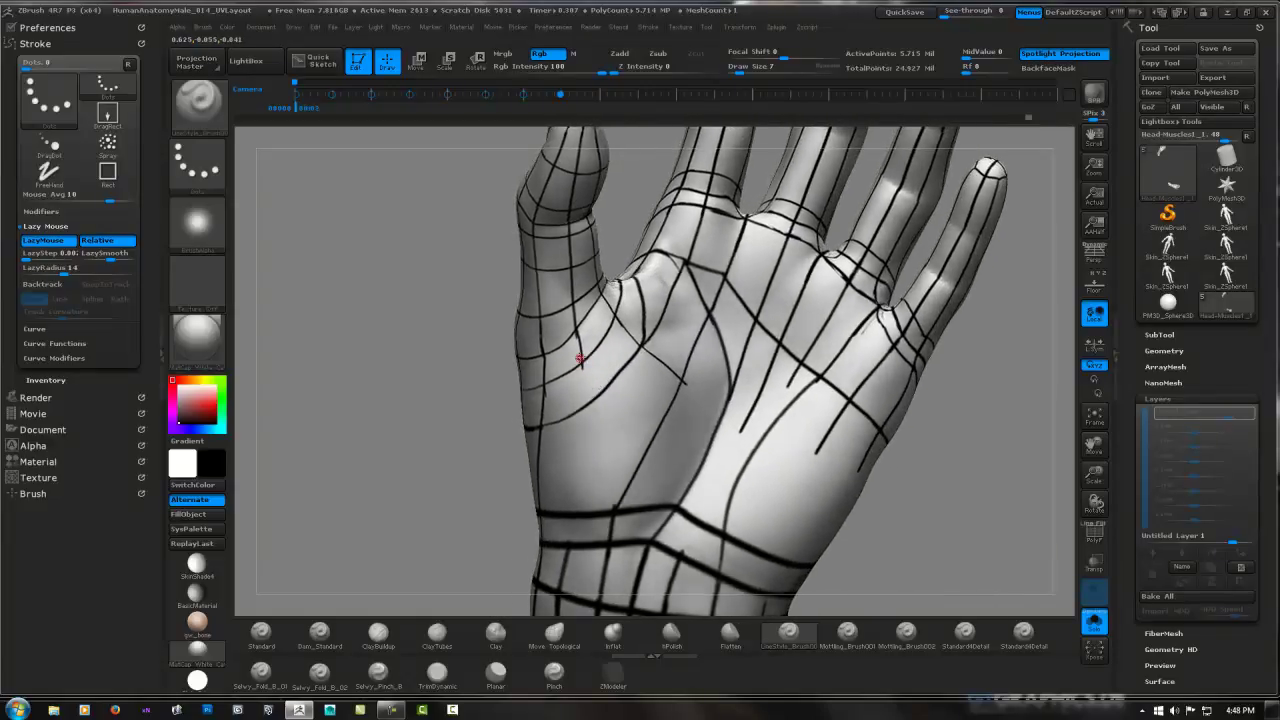
right_drag(591, 380, 605, 375)
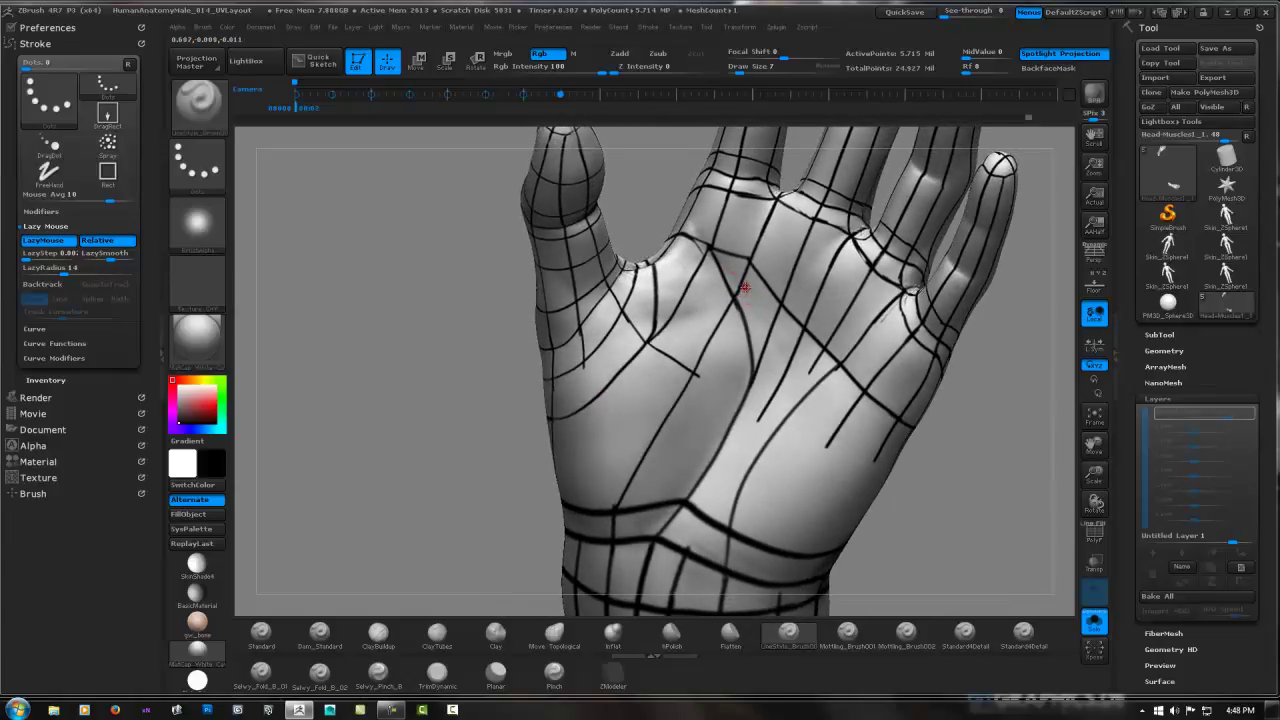
right_drag(781, 319, 744, 284)
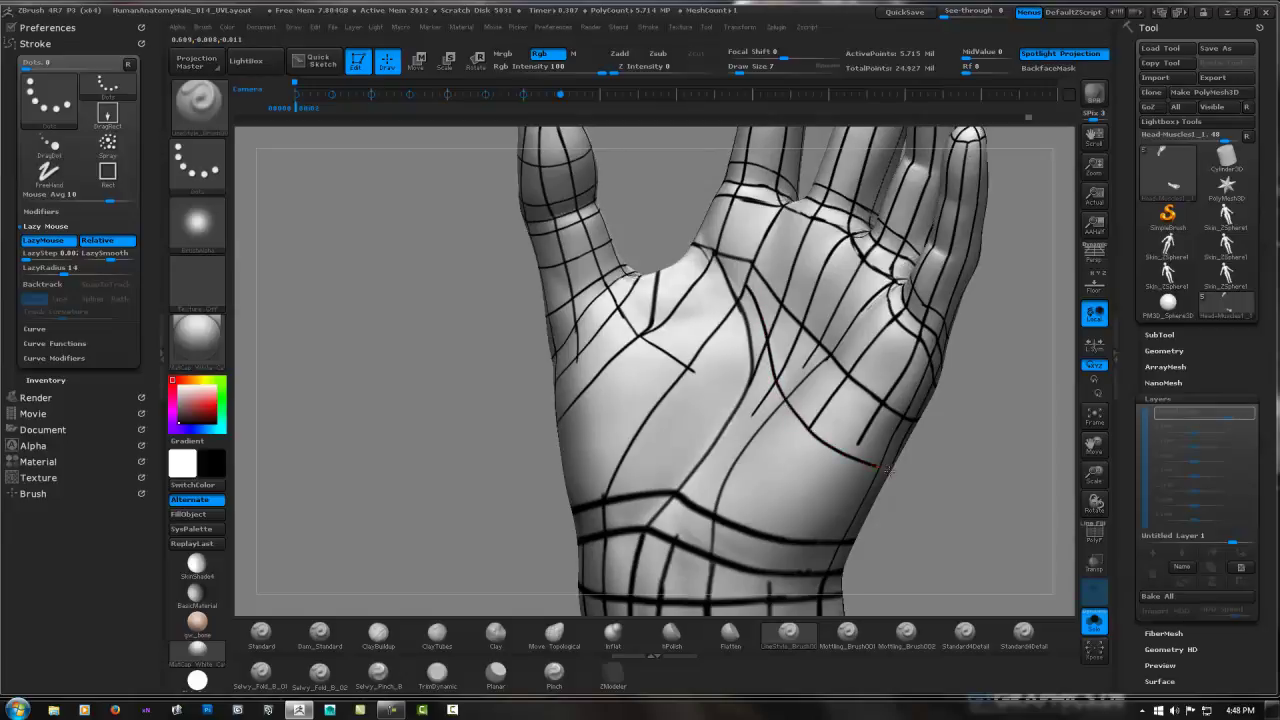
mouse_move(934, 406)
right_down()
mouse_move(886, 349)
mouse_move(740, 358)
right_up()
Paint a black guide line across the back of the hand above the wrist.
drag(608, 387, 668, 395)
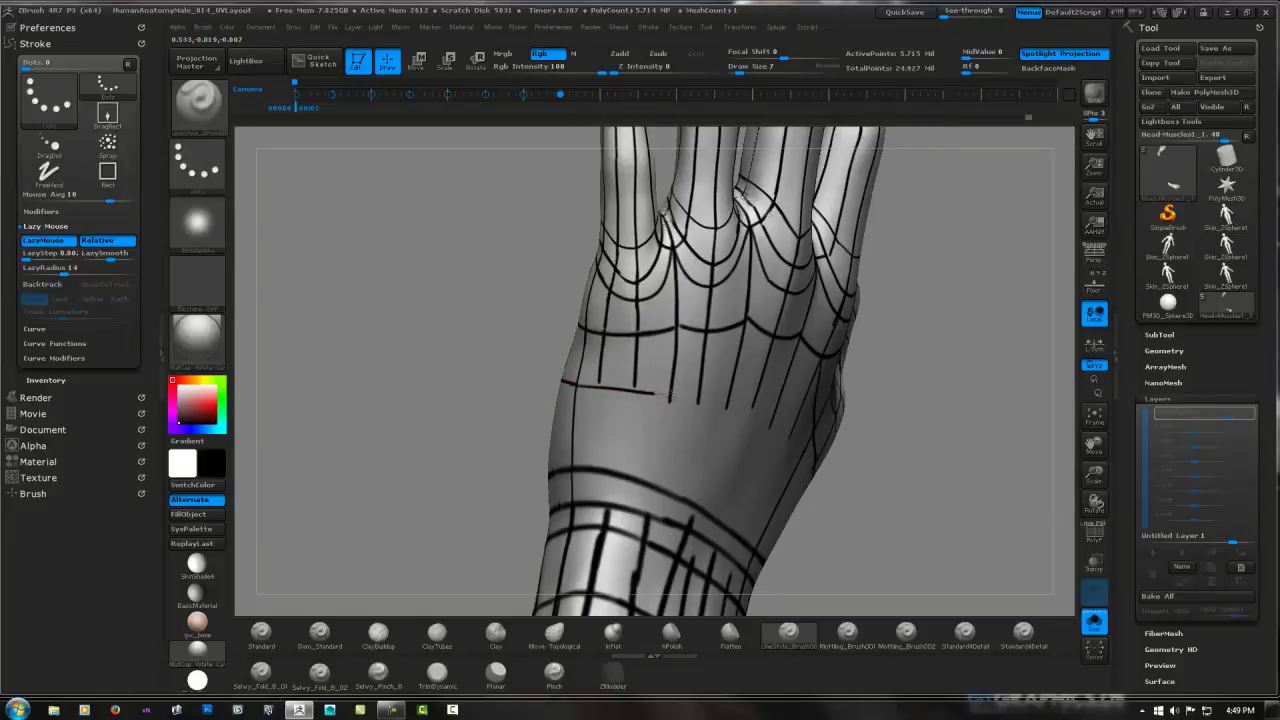
drag(741, 411, 780, 420)
mouse_move(786, 422)
right_down()
mouse_move(724, 352)
mouse_move(700, 357)
right_up()
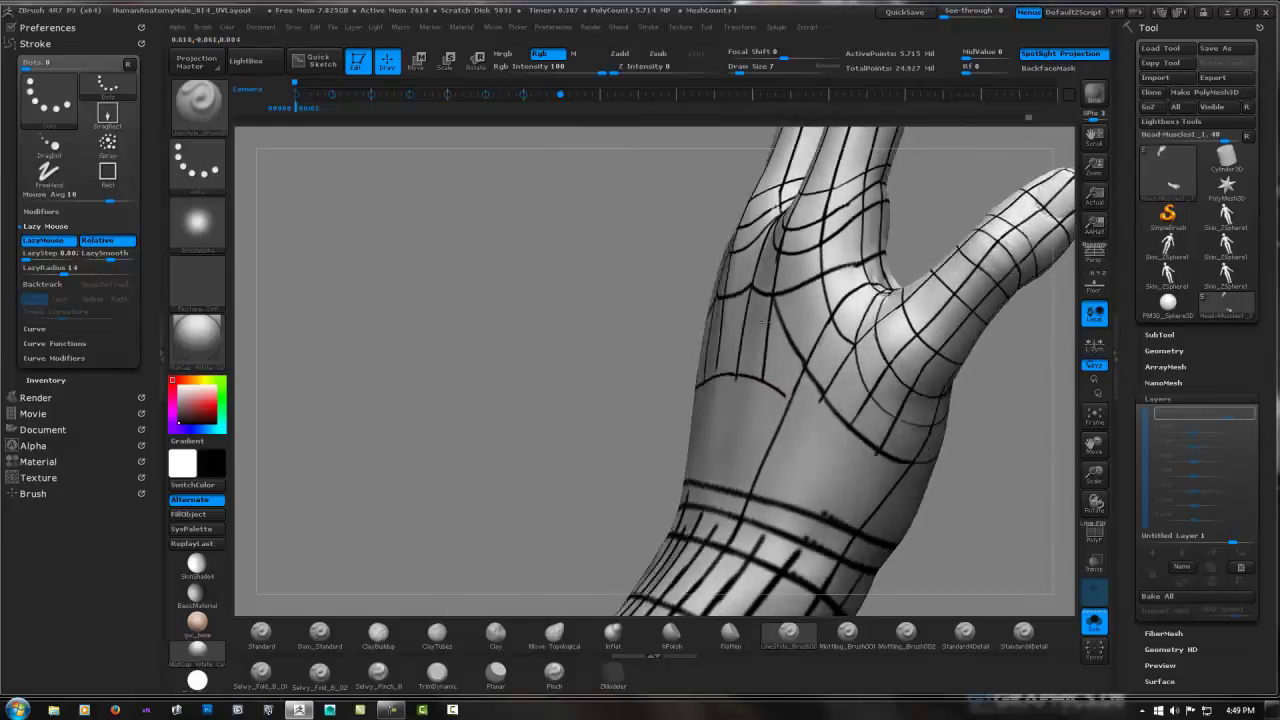
mouse_move(807, 388)
right_down()
mouse_move(778, 377)
mouse_move(731, 397)
right_up()
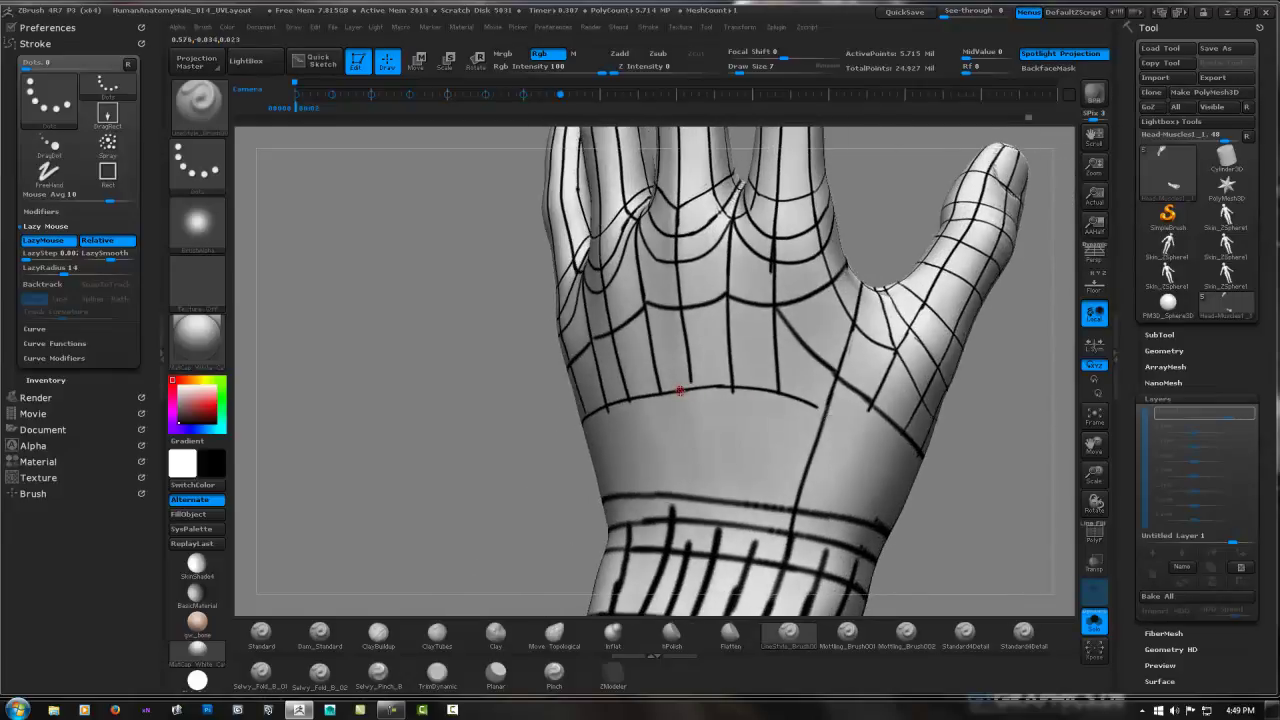
Undo the misplaced curved stroke and redraw the line across the back of the hand.
drag(674, 386, 813, 428)
key(ctrl)
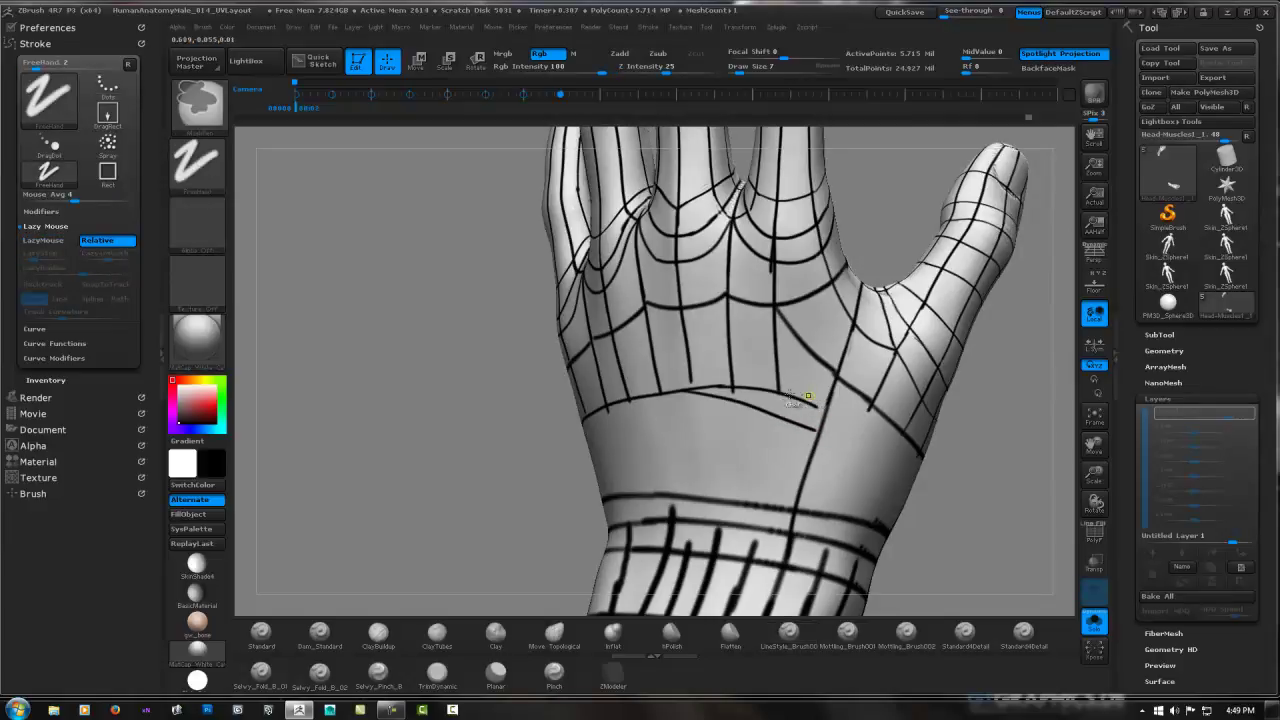
key(ctrl+z)
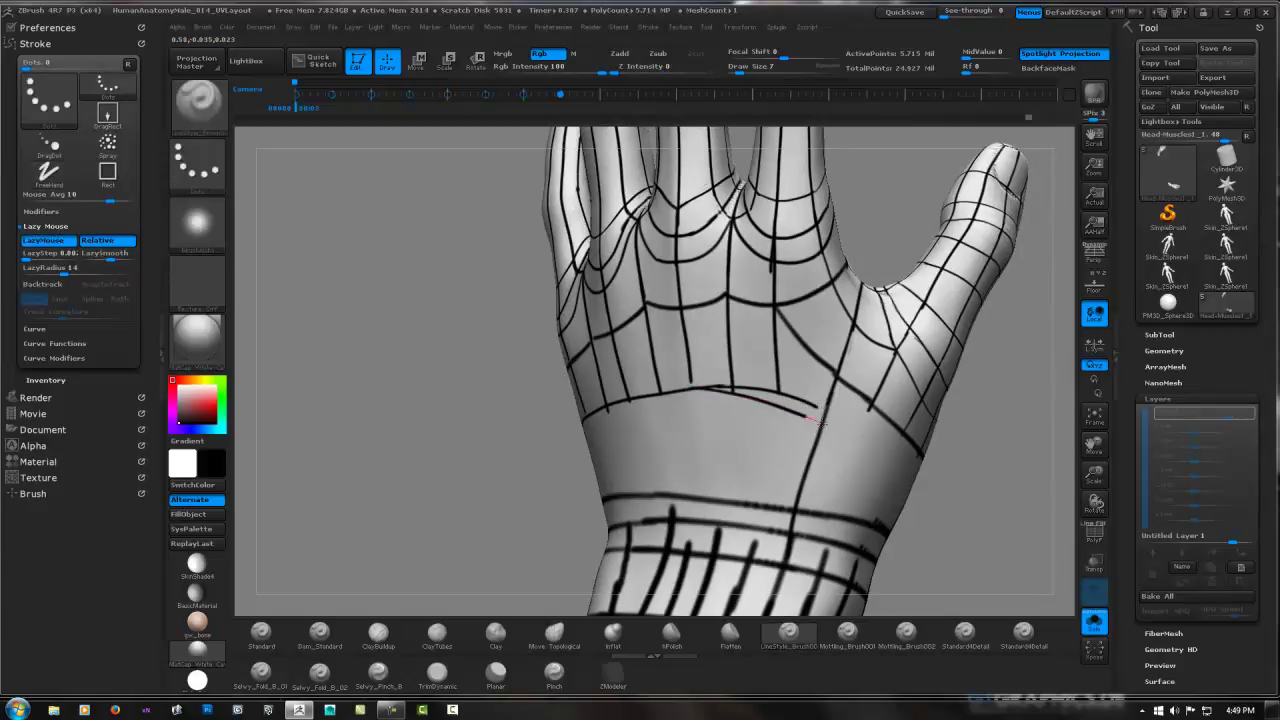
drag(818, 422, 800, 404)
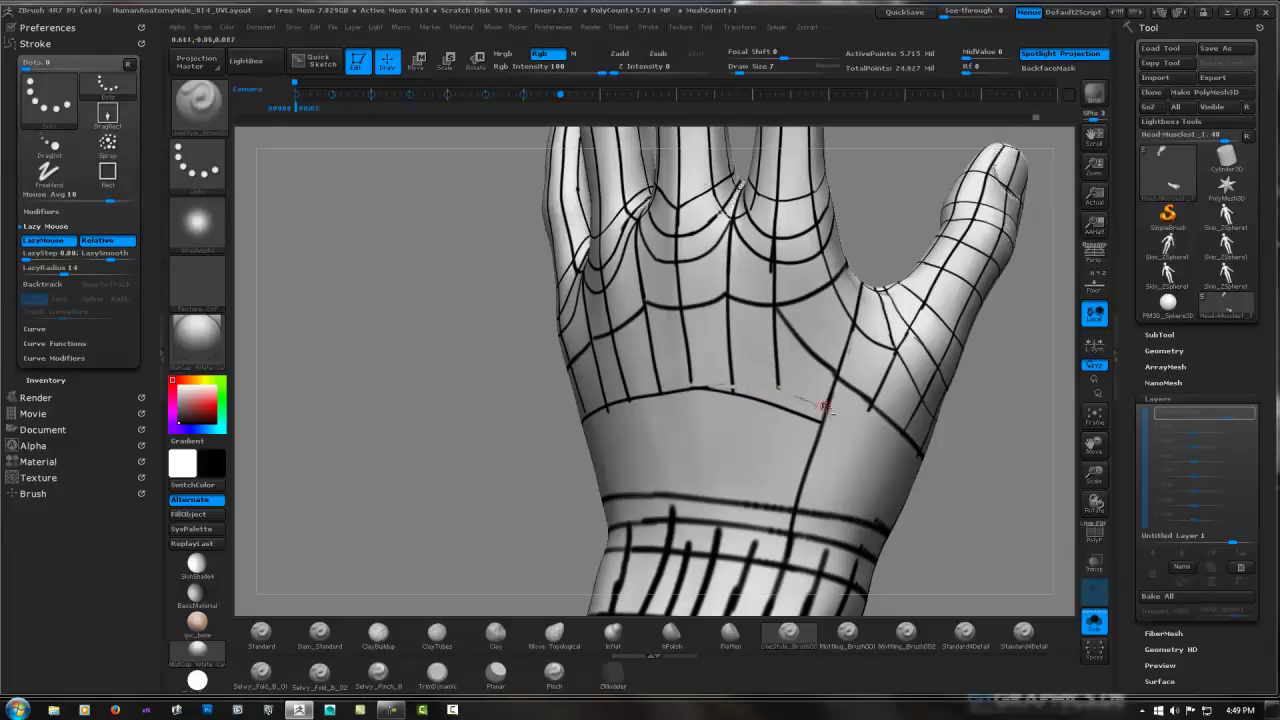
drag(825, 407, 708, 384)
drag(797, 378, 860, 350)
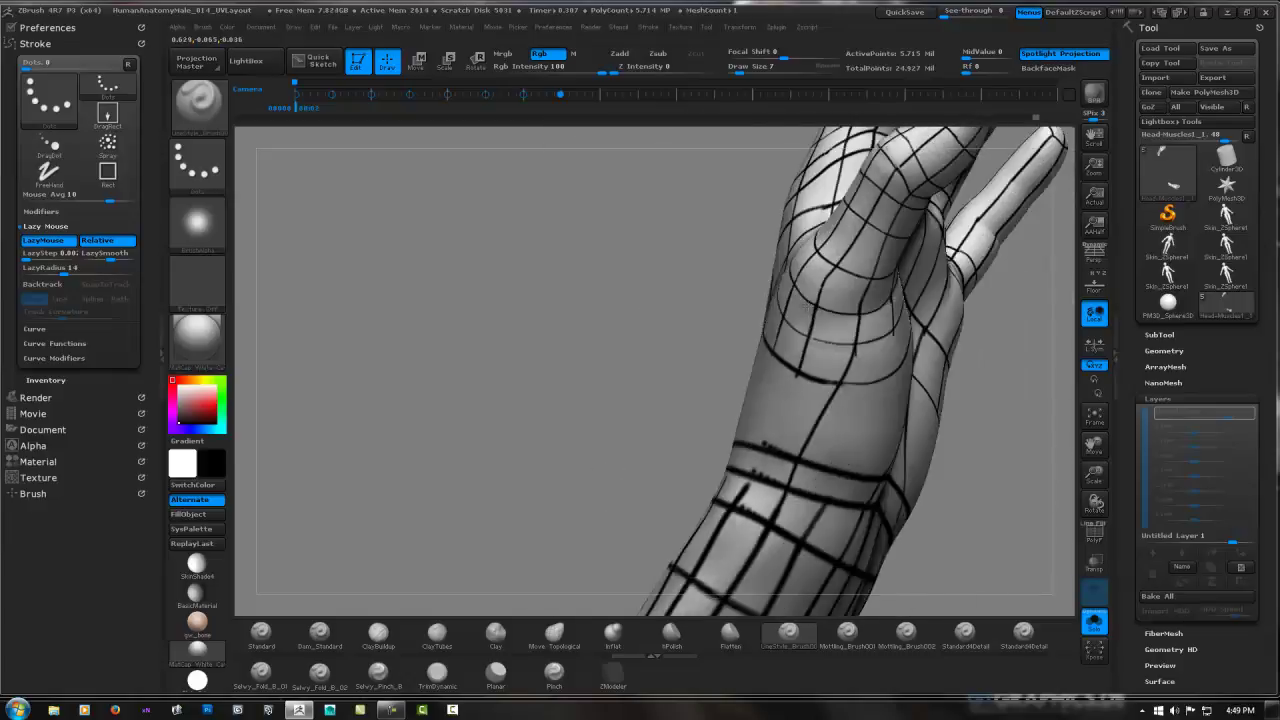
mouse_move(808, 305)
mouse_down()
mouse_move(858, 336)
mouse_move(787, 364)
mouse_move(882, 378)
mouse_move(778, 363)
mouse_move(834, 360)
mouse_up()
Turn the palm toward the viewer and paint a guide stroke down-left across it.
drag(660, 403, 762, 424)
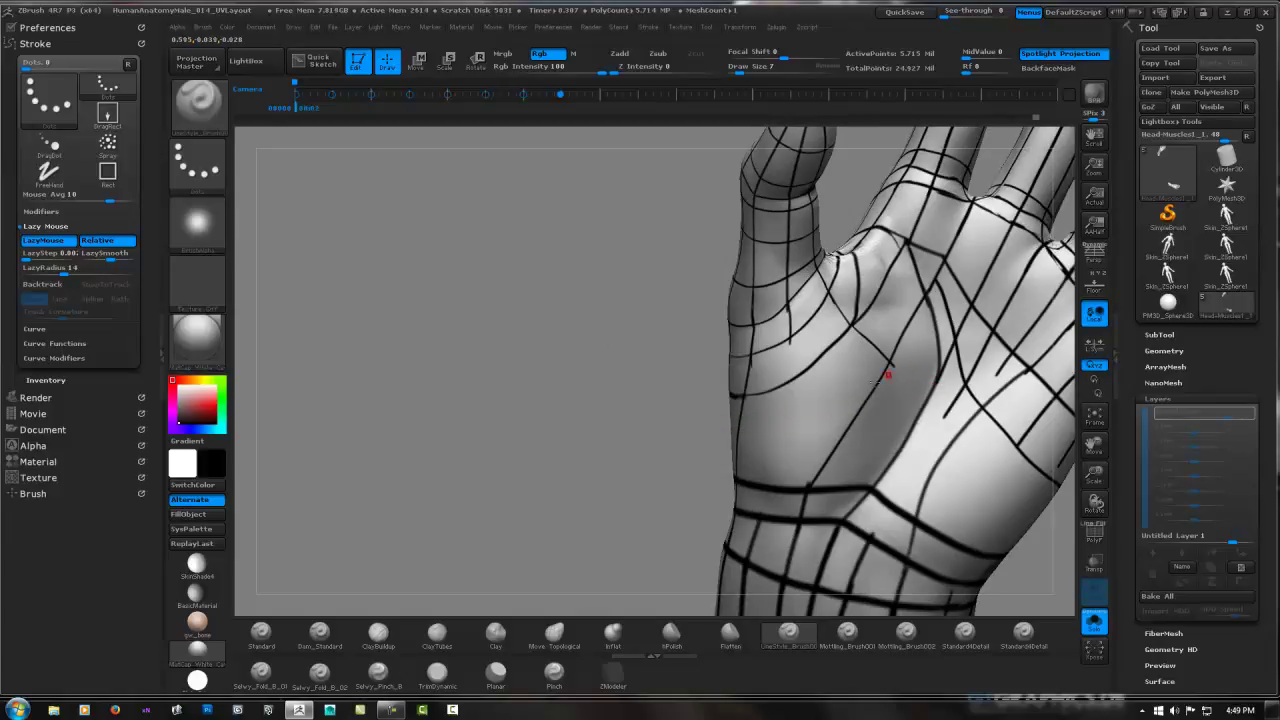
drag(888, 375, 886, 371)
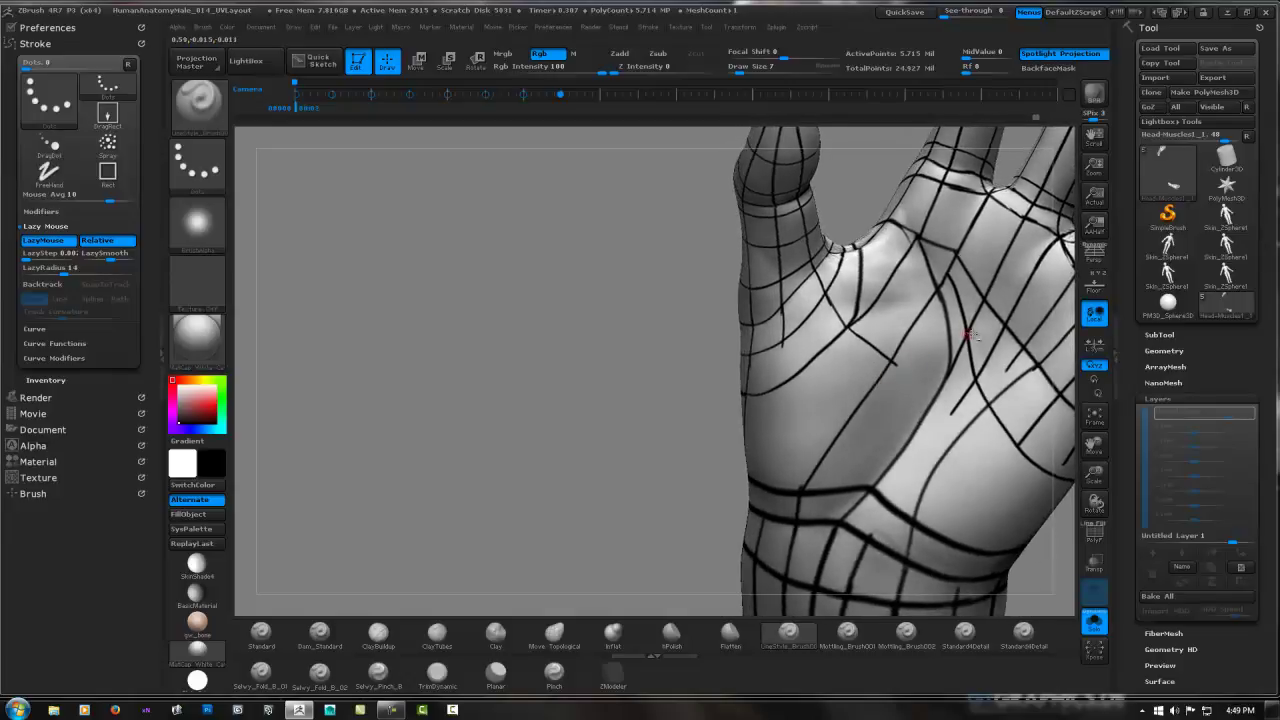
mouse_move(970, 335)
mouse_down()
mouse_move(808, 323)
mouse_move(780, 340)
mouse_up()
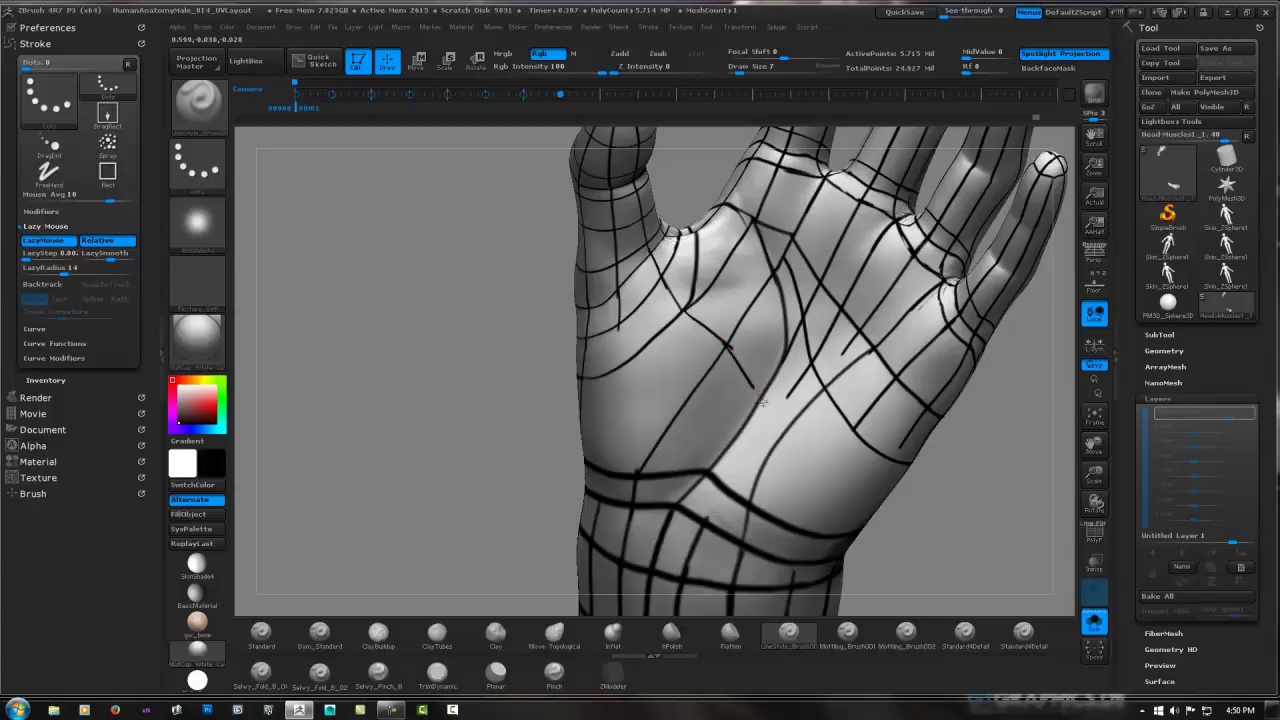
drag(776, 274, 780, 334)
mouse_move(779, 278)
mouse_down()
mouse_move(786, 346)
mouse_move(778, 278)
mouse_up()
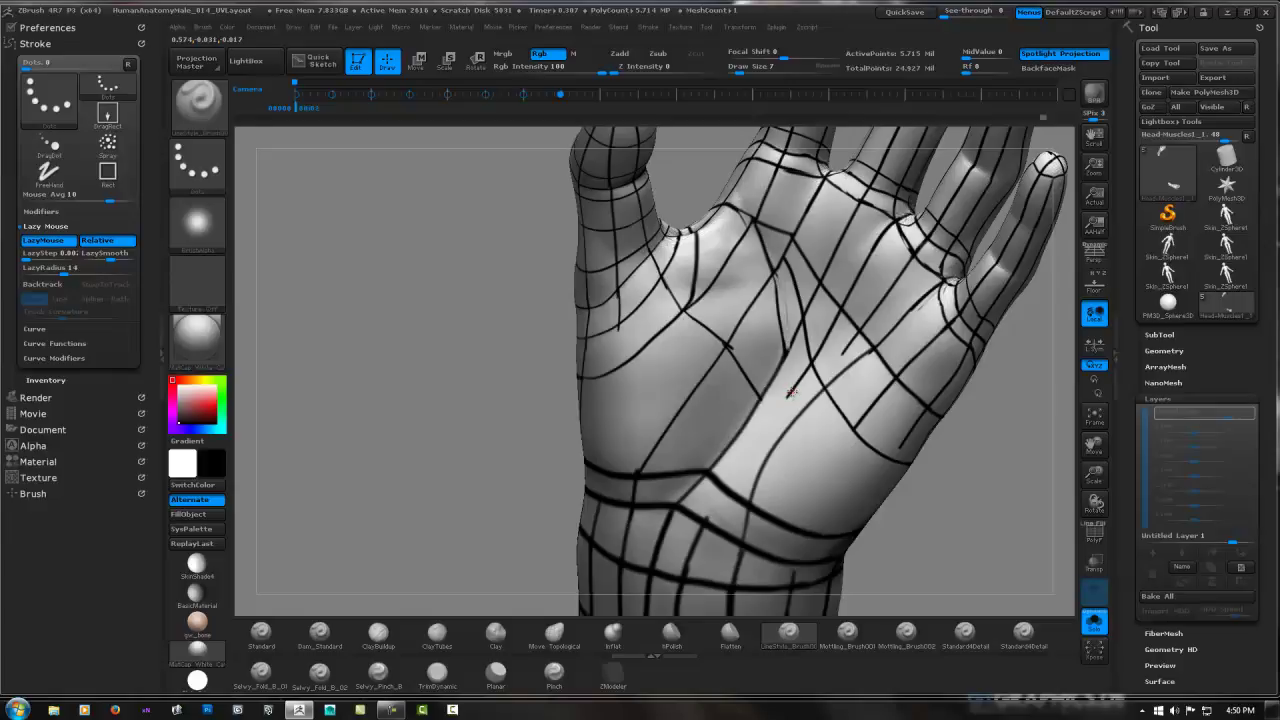
drag(791, 392, 717, 503)
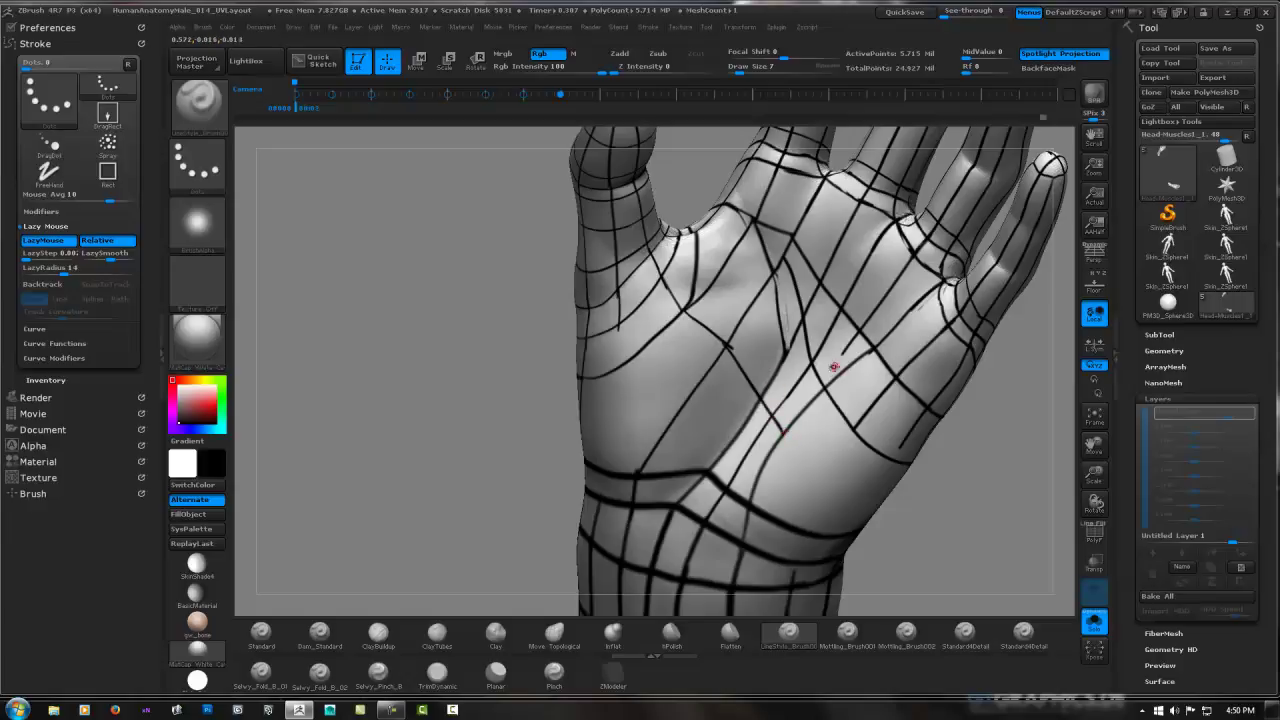
Reframe the palm closer and paint a dark guide line down it toward the wrist.
mouse_move(834, 367)
right_down()
mouse_move(845, 355)
mouse_move(786, 350)
right_up()
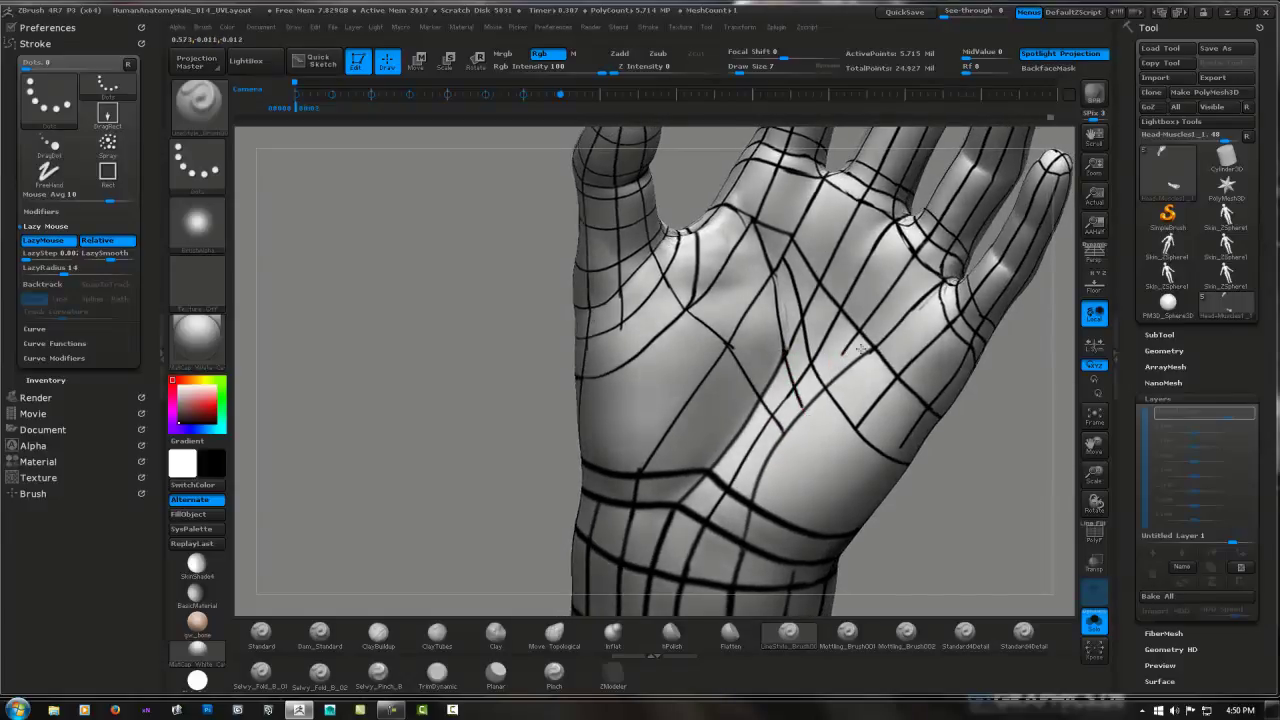
right_drag(831, 360, 845, 349)
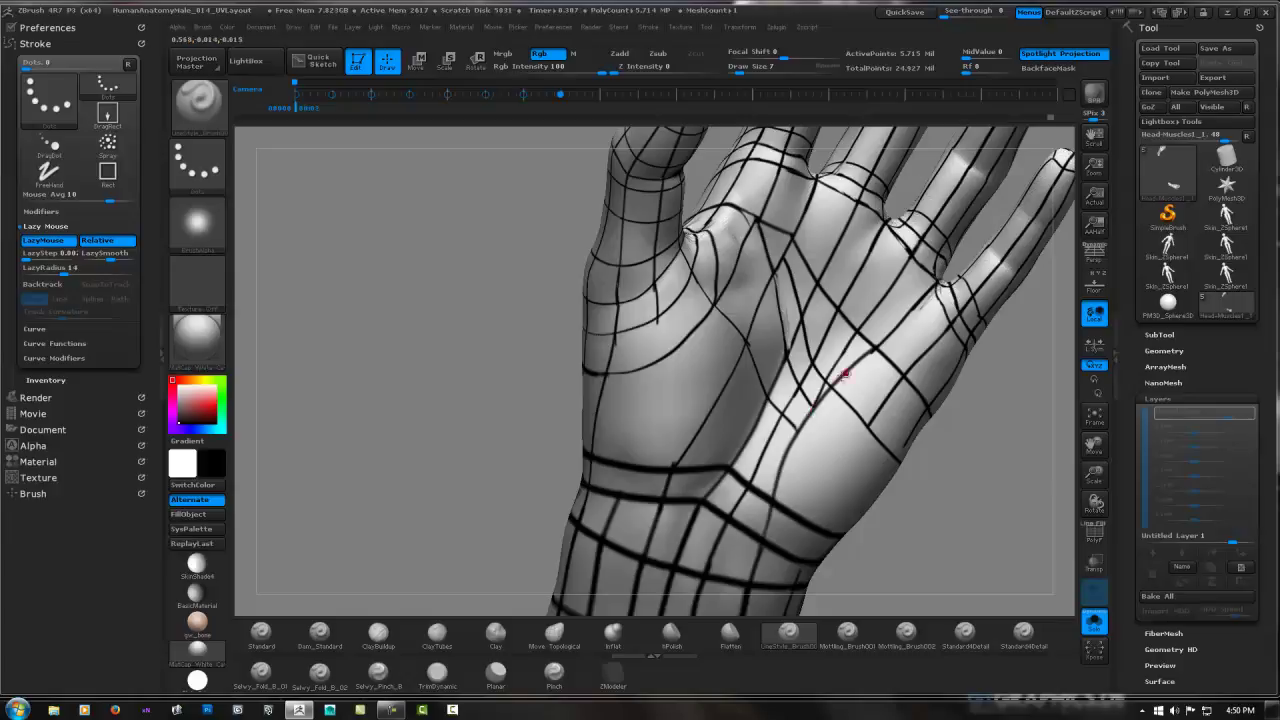
mouse_move(898, 357)
right_down()
mouse_move(872, 347)
mouse_move(866, 400)
mouse_move(864, 379)
mouse_move(884, 370)
right_up()
right_click(884, 370)
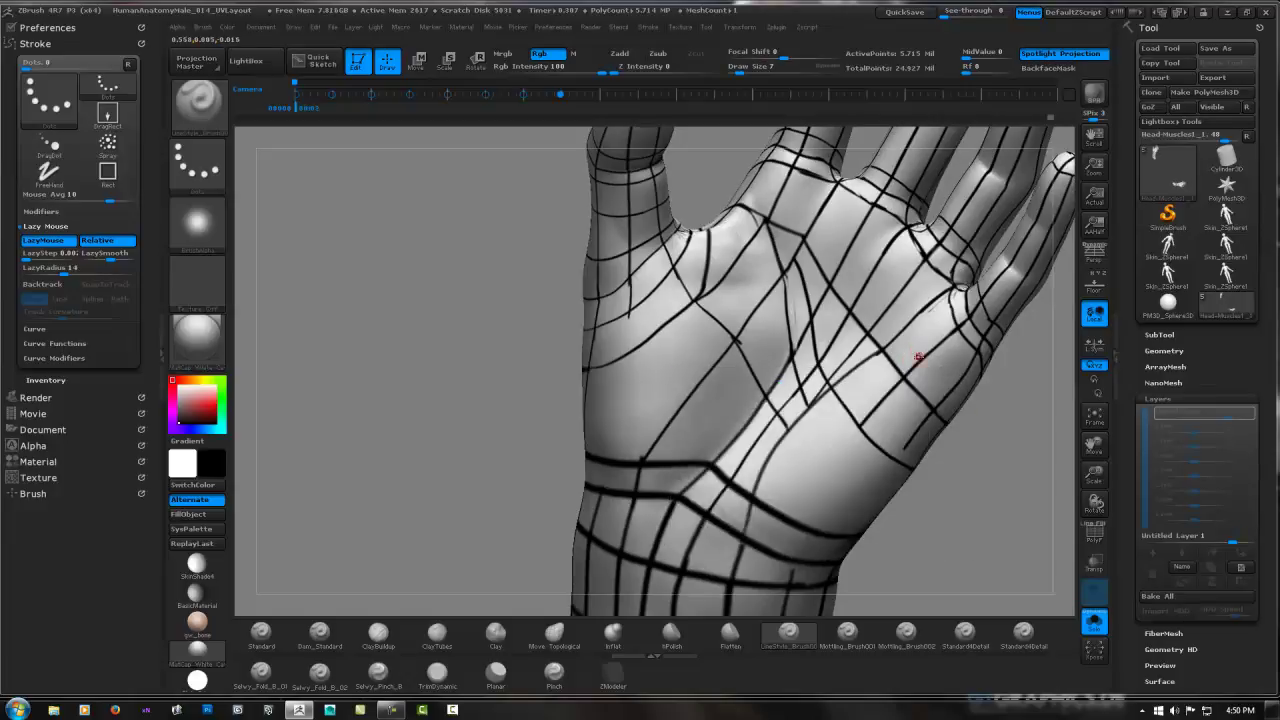
mouse_move(906, 354)
right_down()
mouse_move(842, 366)
mouse_move(817, 340)
mouse_move(853, 378)
mouse_move(837, 362)
right_up()
drag(826, 375, 774, 490)
key(shift)
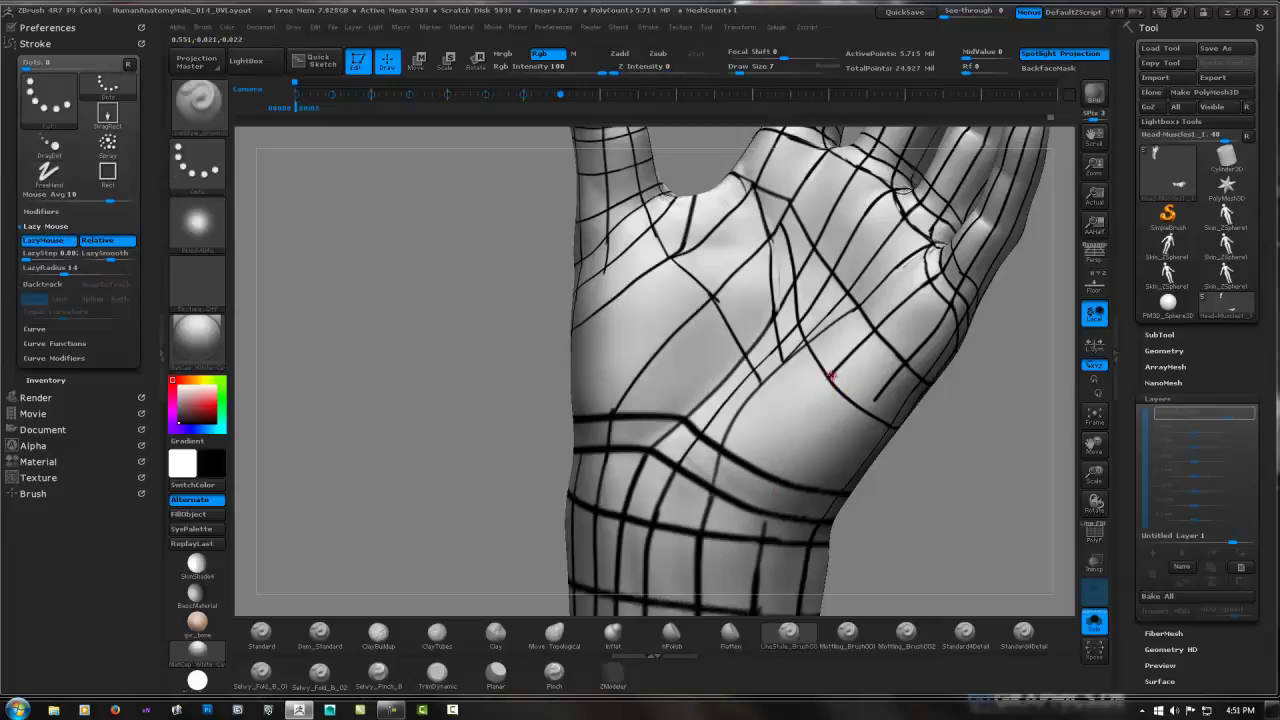
drag(819, 391, 773, 484)
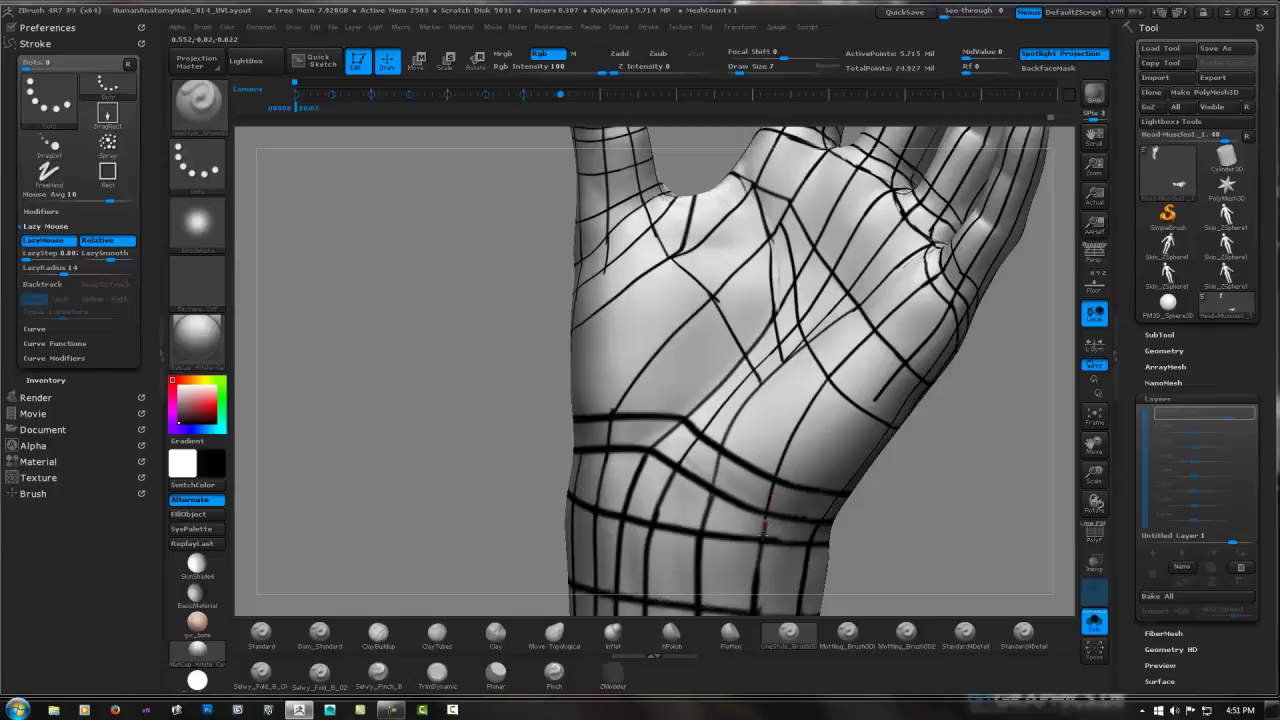
mouse_move(820, 434)
mouse_down()
mouse_move(888, 421)
mouse_move(872, 402)
mouse_up()
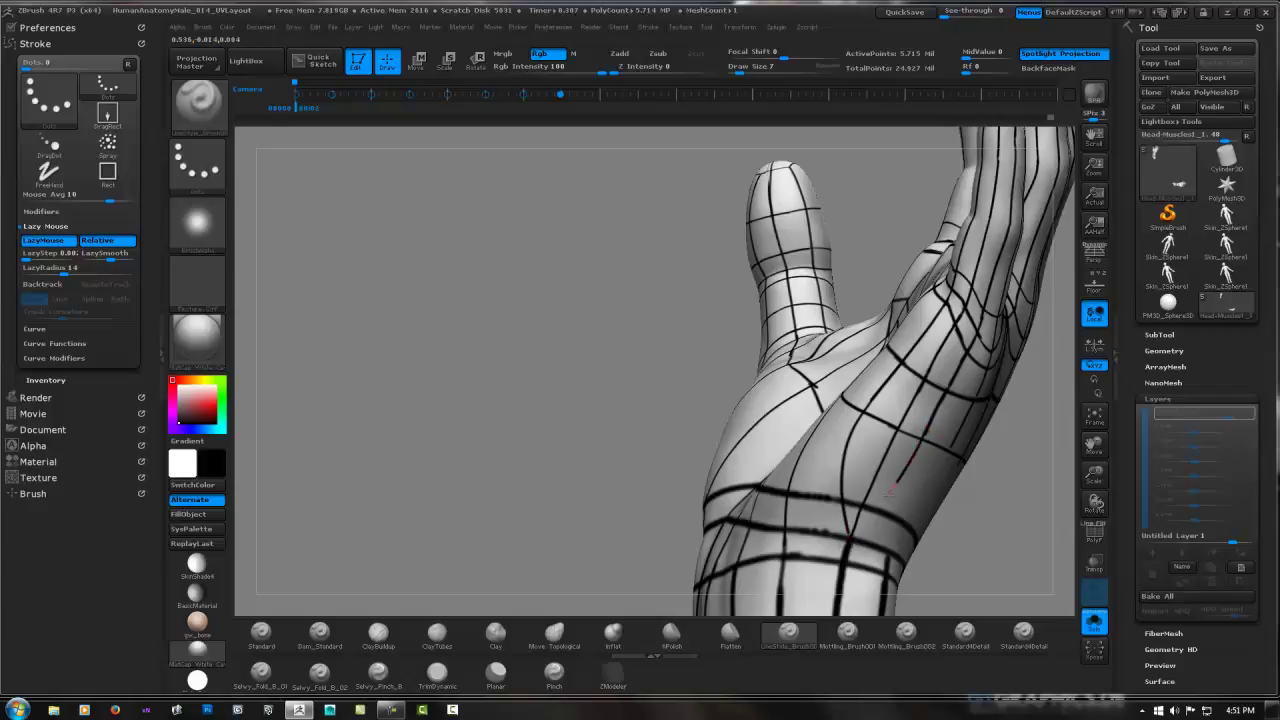
Orbit through several palm views, then zoom out to frame the whole hand and forearm.
mouse_move(874, 475)
mouse_down()
mouse_move(911, 510)
mouse_move(762, 405)
mouse_move(779, 421)
mouse_move(771, 366)
mouse_move(704, 374)
mouse_move(690, 356)
mouse_up()
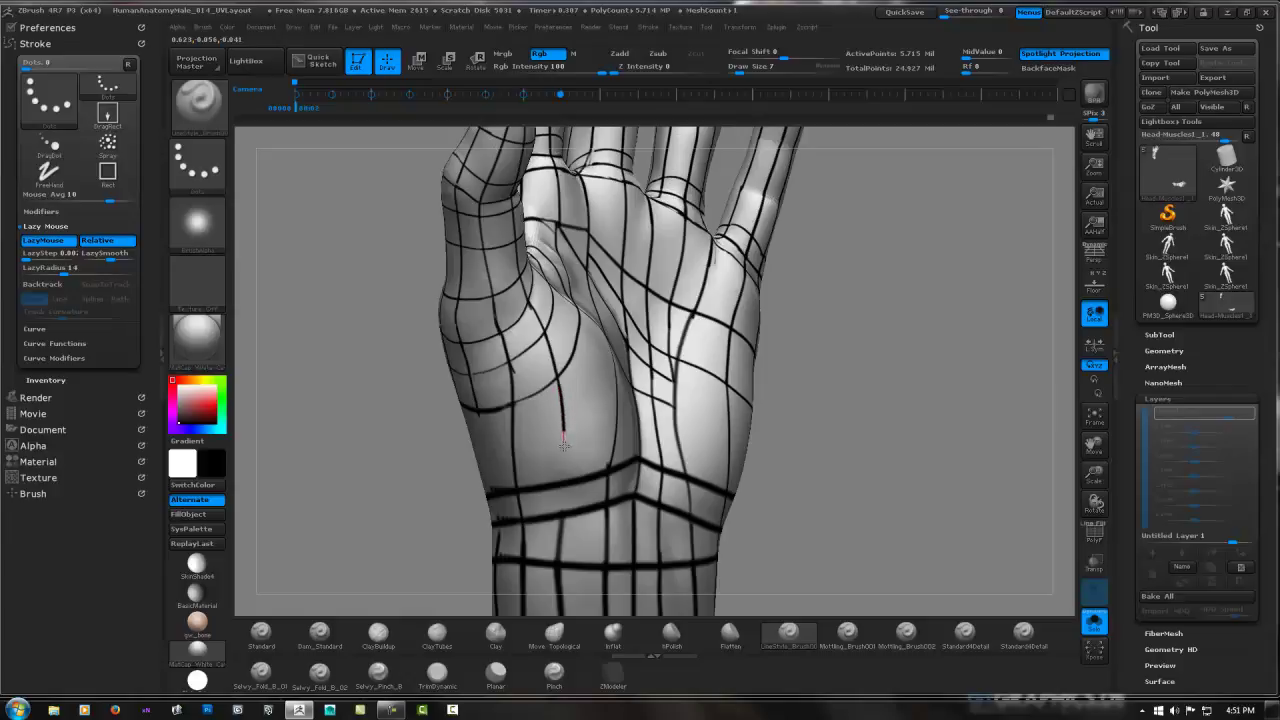
drag(584, 423, 601, 391)
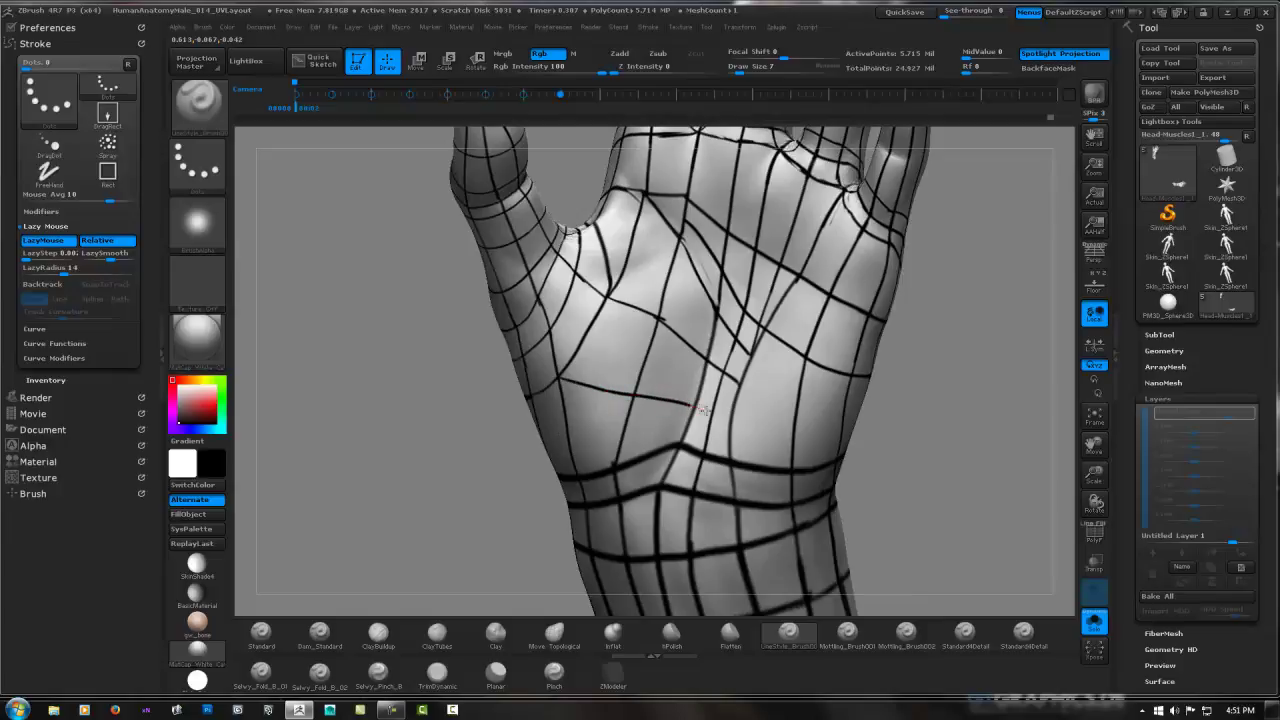
mouse_move(741, 422)
mouse_down()
mouse_move(729, 350)
mouse_move(743, 355)
mouse_move(762, 387)
mouse_move(614, 343)
mouse_up()
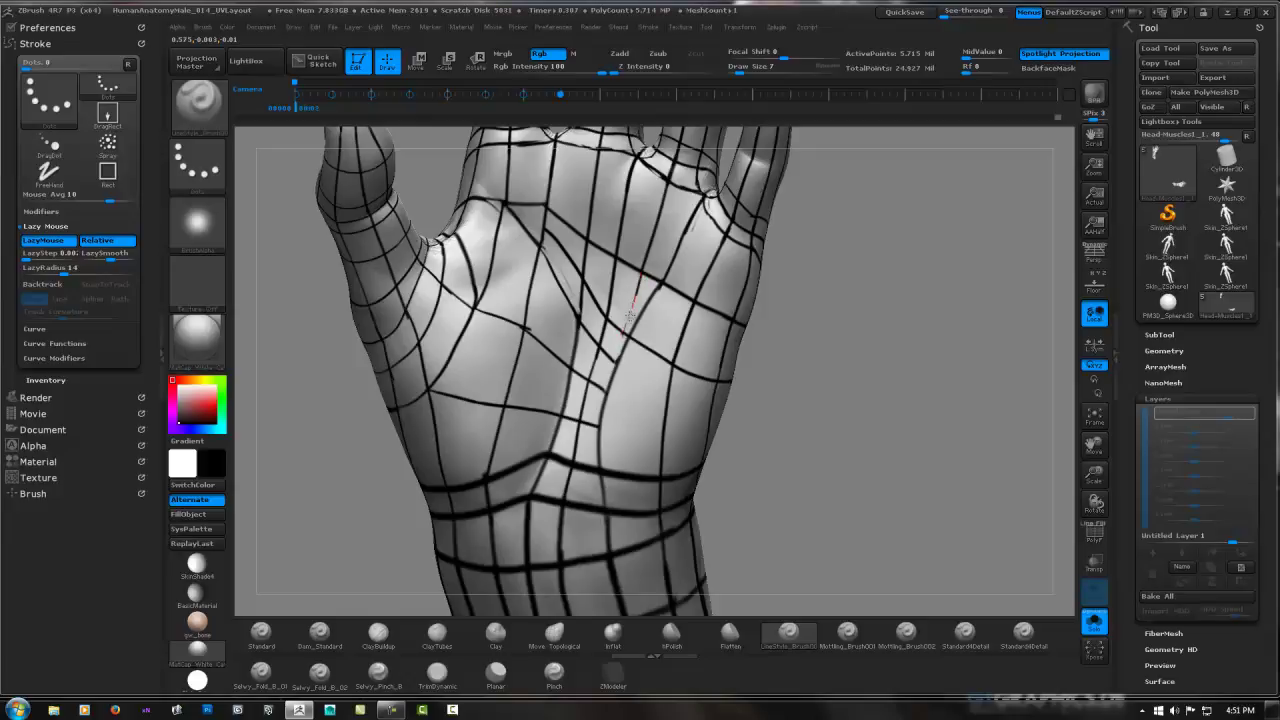
key(shift)
mouse_move(797, 349)
alt+mouse_down()
mouse_move(714, 343)
mouse_move(759, 362)
mouse_move(601, 333)
mouse_move(634, 317)
mouse_move(600, 306)
mouse_move(680, 325)
mouse_move(655, 369)
mouse_move(652, 350)
alt+mouse_up()
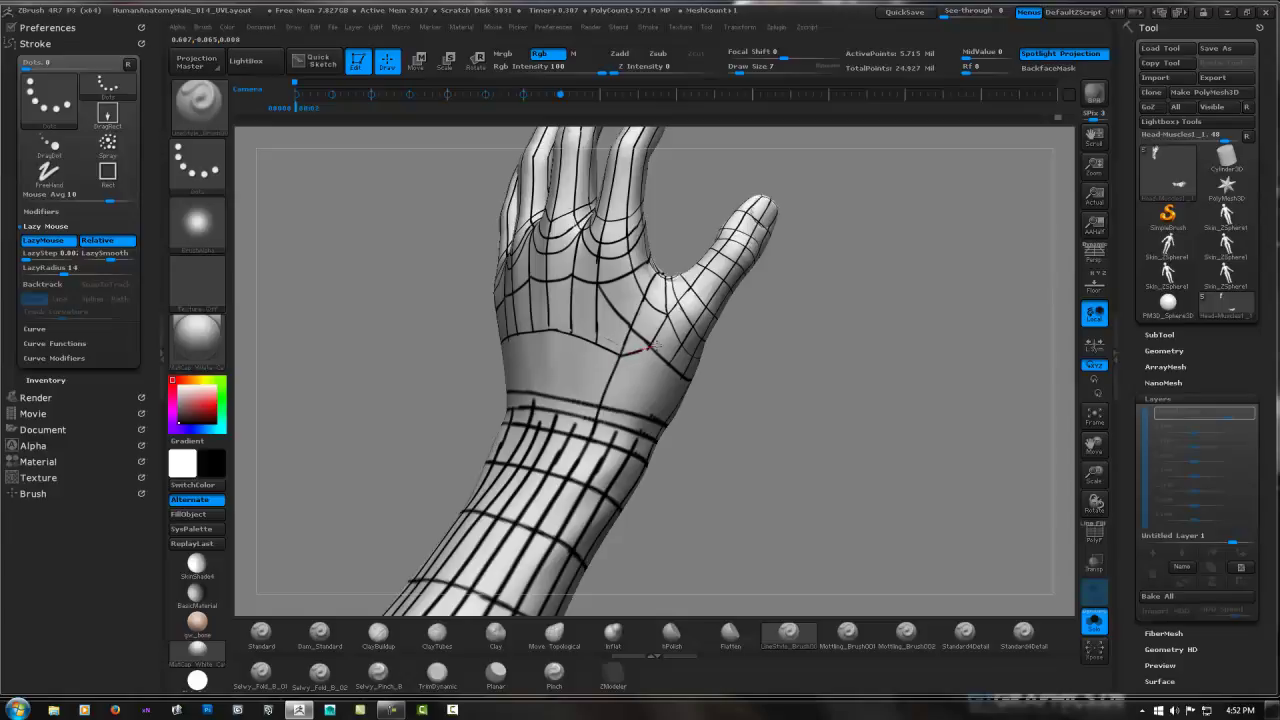
Orbit the hand until the back of the wrist faces the viewer, ready for freehand touch-ups.
drag(650, 345, 624, 342)
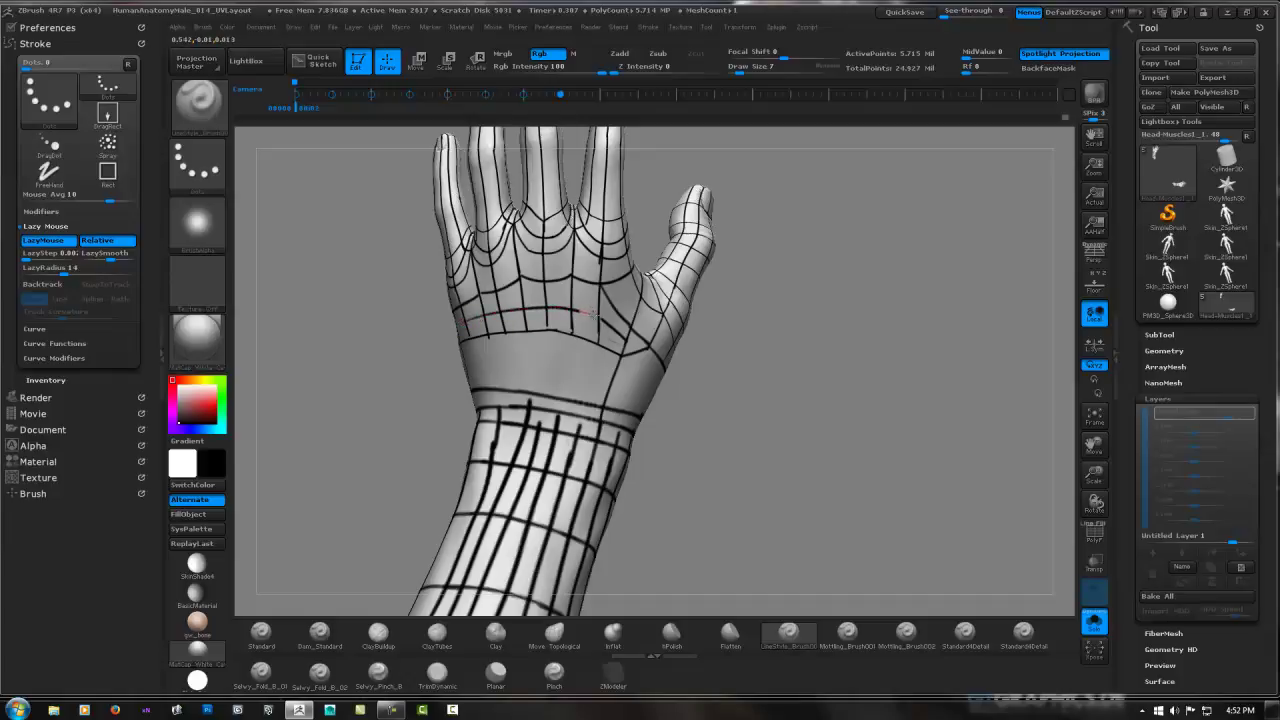
mouse_move(590, 312)
mouse_down()
mouse_move(705, 292)
mouse_move(638, 294)
mouse_move(660, 308)
mouse_up()
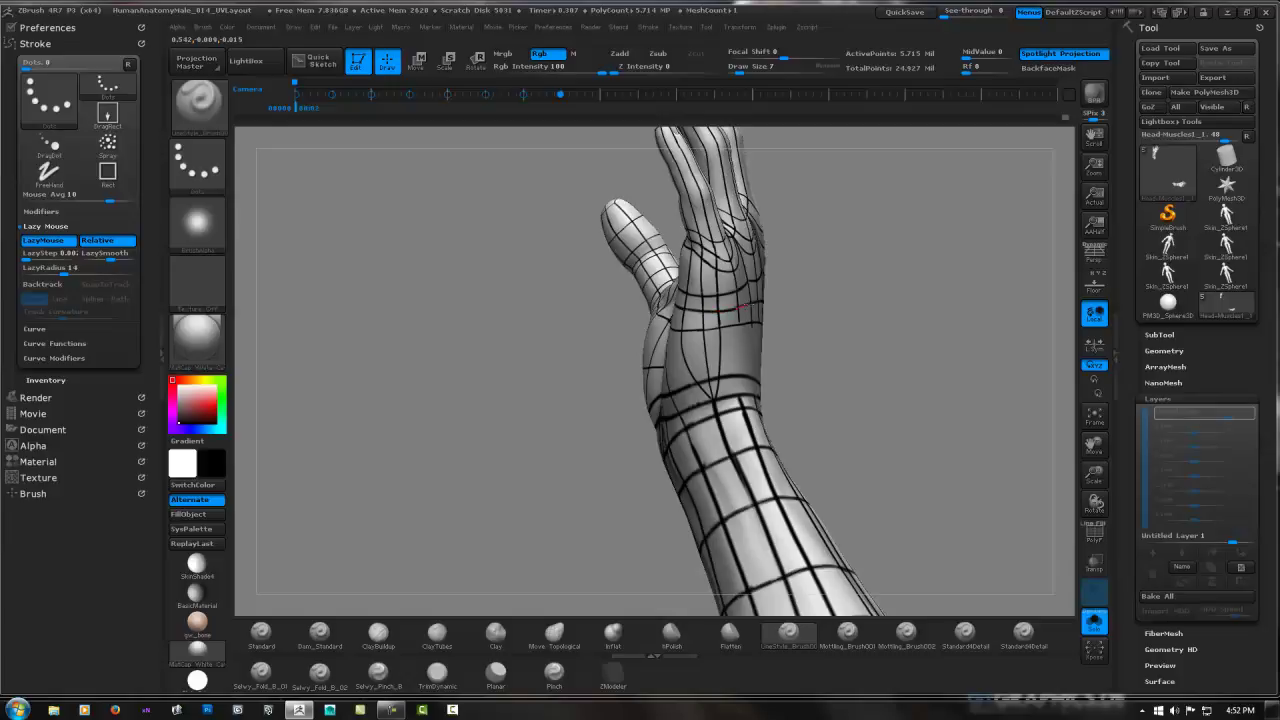
mouse_move(760, 298)
mouse_down()
mouse_move(746, 300)
mouse_move(826, 300)
mouse_move(748, 280)
mouse_move(737, 300)
mouse_move(700, 286)
mouse_move(700, 306)
mouse_move(654, 322)
mouse_move(686, 294)
mouse_move(728, 305)
mouse_move(771, 295)
mouse_up()
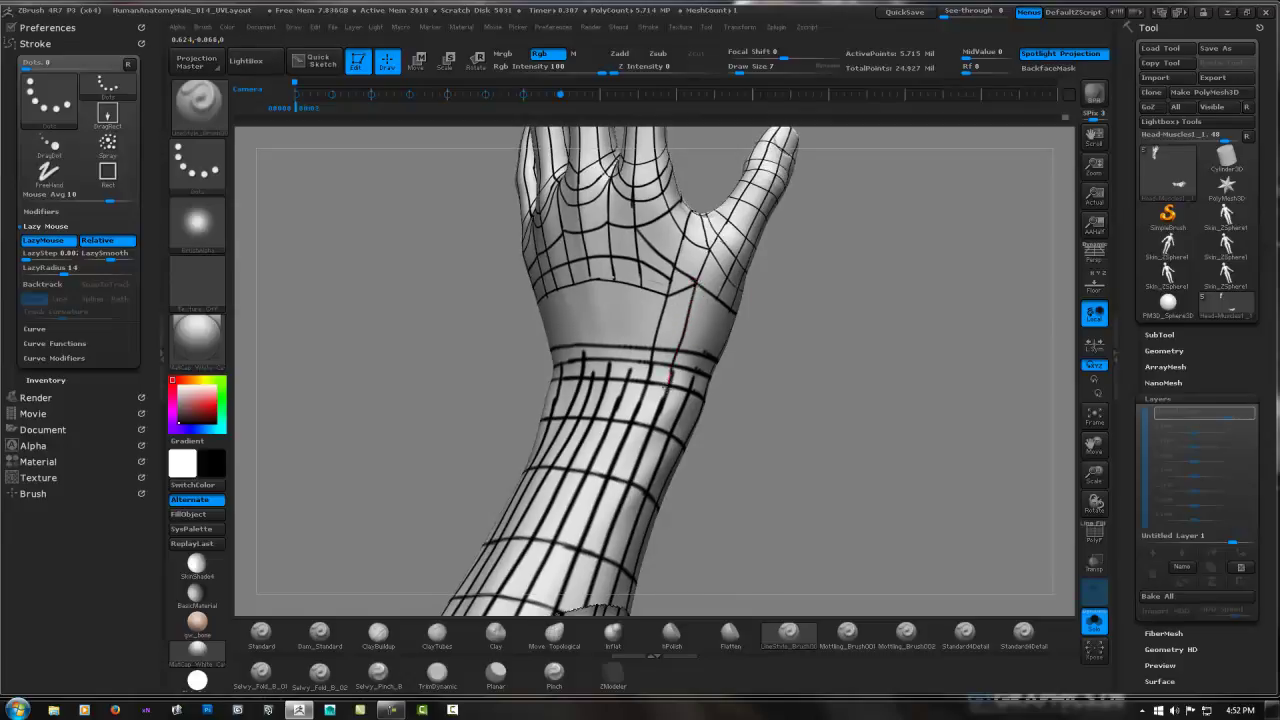
drag(681, 319, 715, 305)
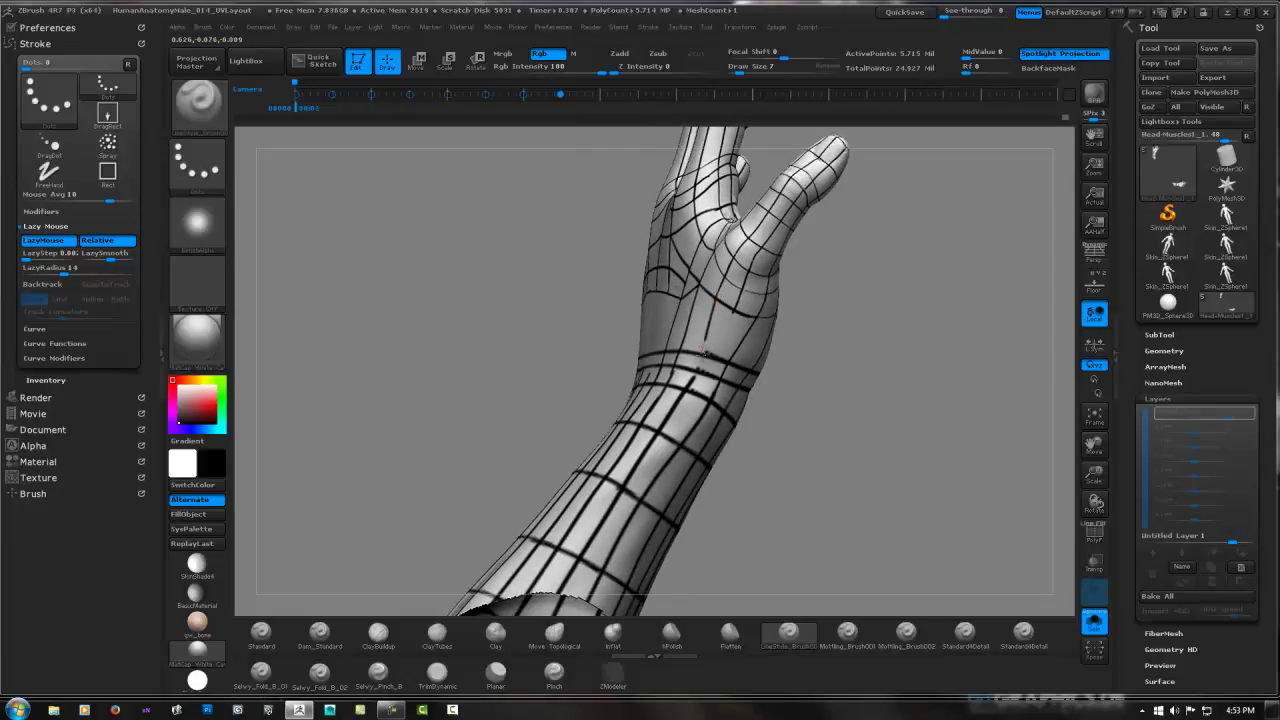
mouse_move(725, 325)
mouse_down()
mouse_move(700, 338)
mouse_move(703, 295)
mouse_move(783, 327)
mouse_move(774, 294)
mouse_move(824, 292)
mouse_move(677, 318)
mouse_move(716, 308)
mouse_up()
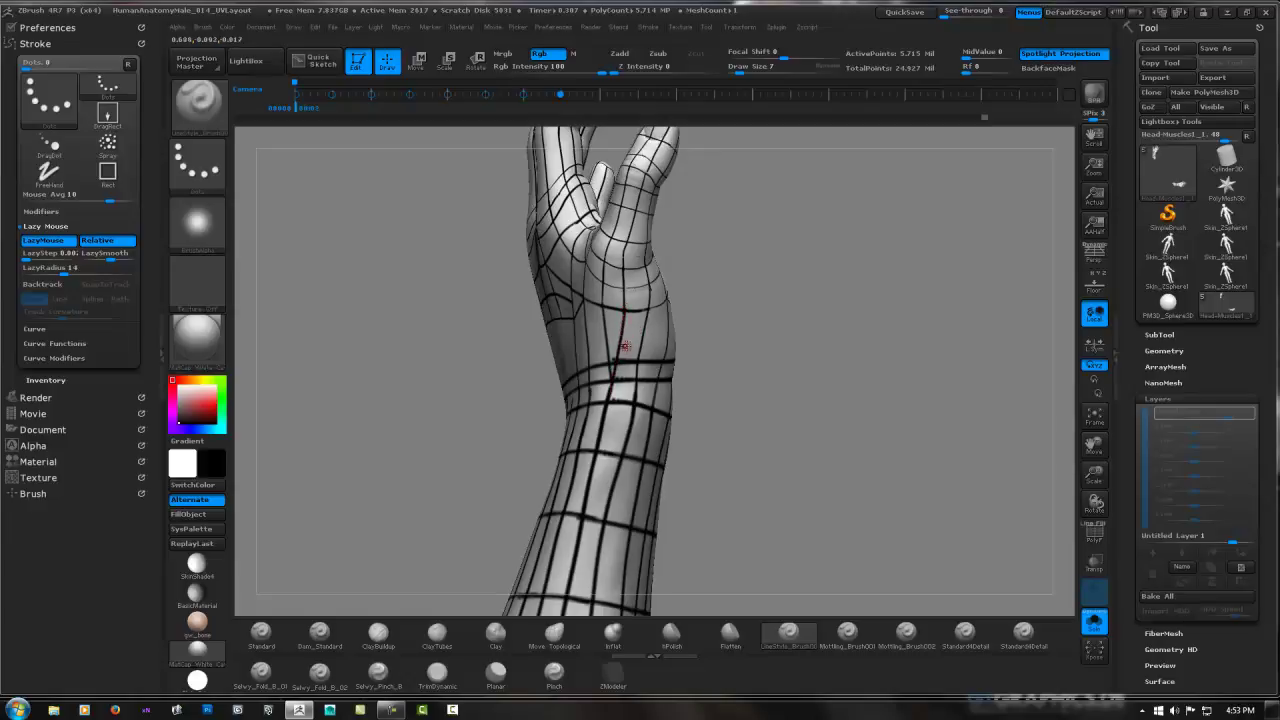
mouse_move(614, 363)
mouse_down()
mouse_move(730, 332)
mouse_move(710, 337)
mouse_move(731, 357)
mouse_move(531, 274)
mouse_up()
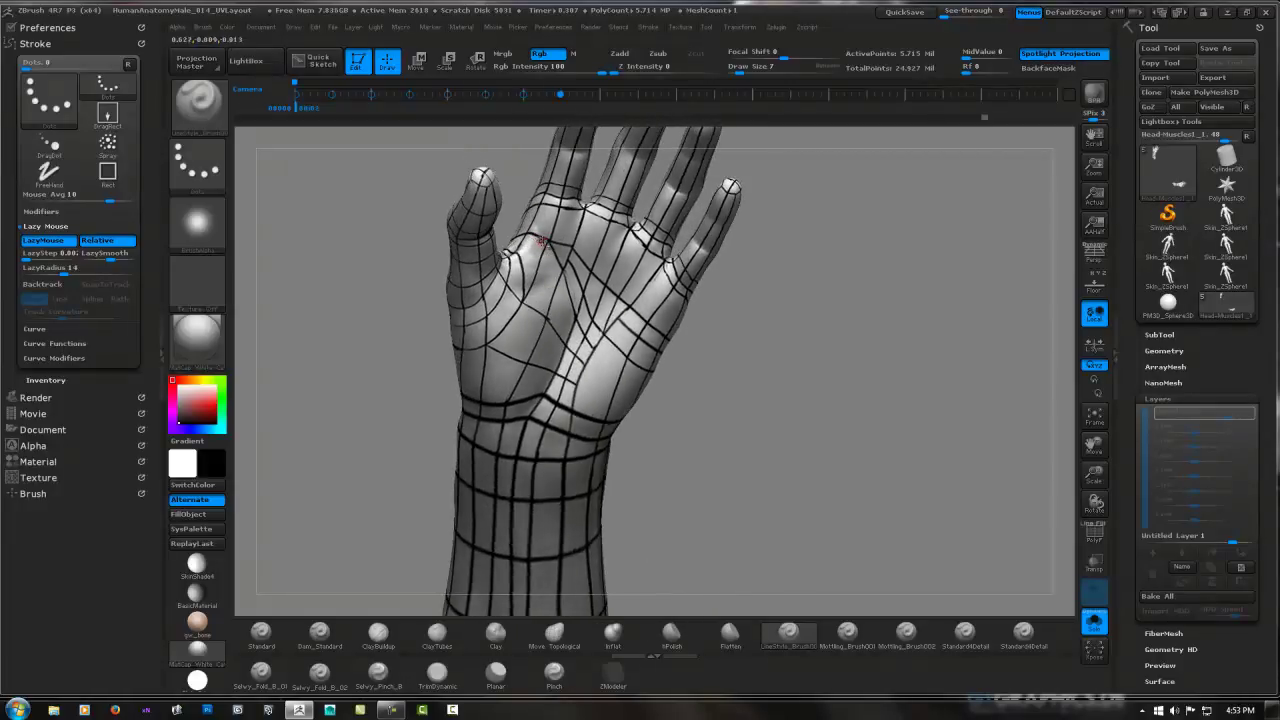
mouse_move(600, 278)
mouse_down()
mouse_move(632, 272)
mouse_move(643, 360)
mouse_move(600, 290)
mouse_move(571, 278)
mouse_move(535, 295)
mouse_up()
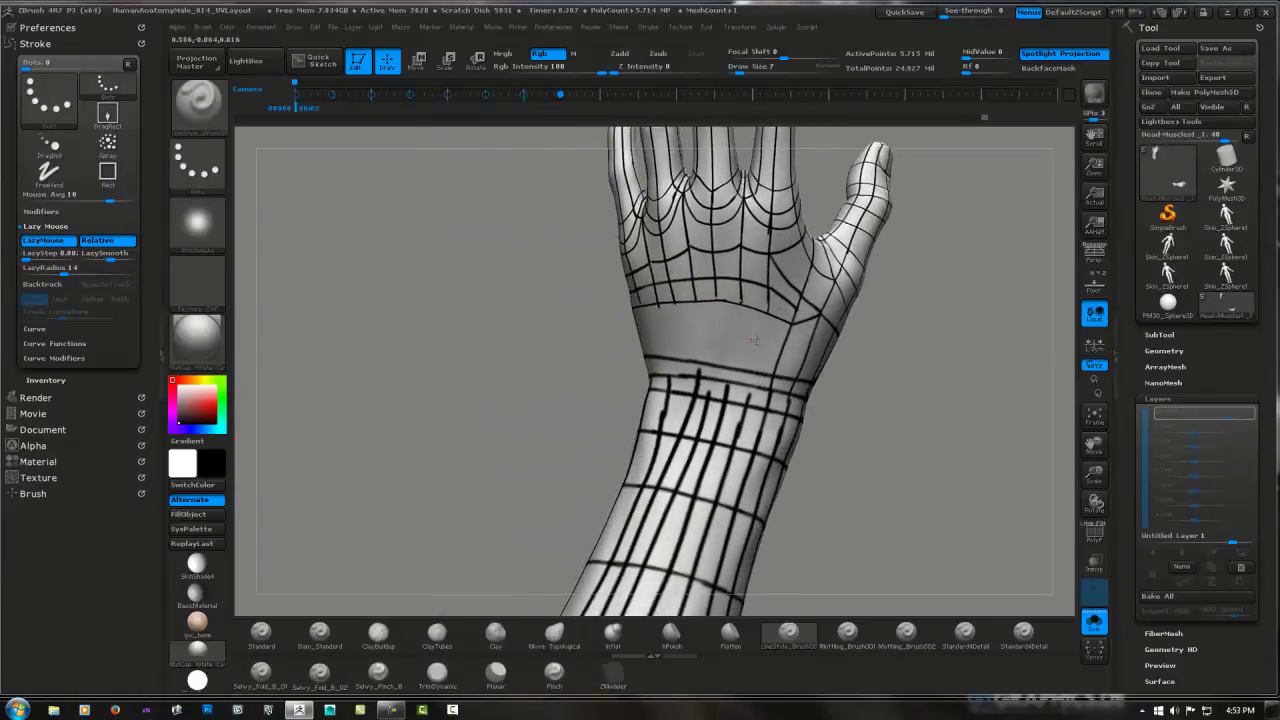
mouse_move(738, 377)
mouse_down()
mouse_move(734, 340)
mouse_move(773, 309)
mouse_up()
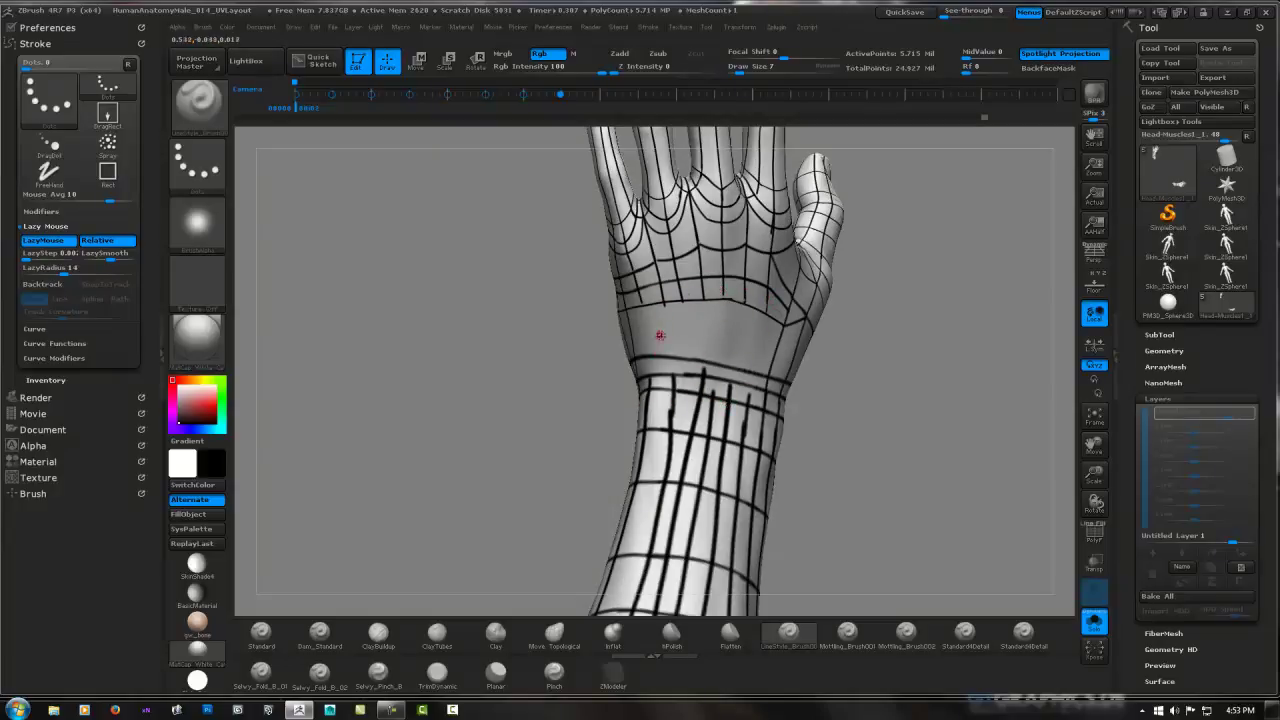
drag(660, 335, 668, 327)
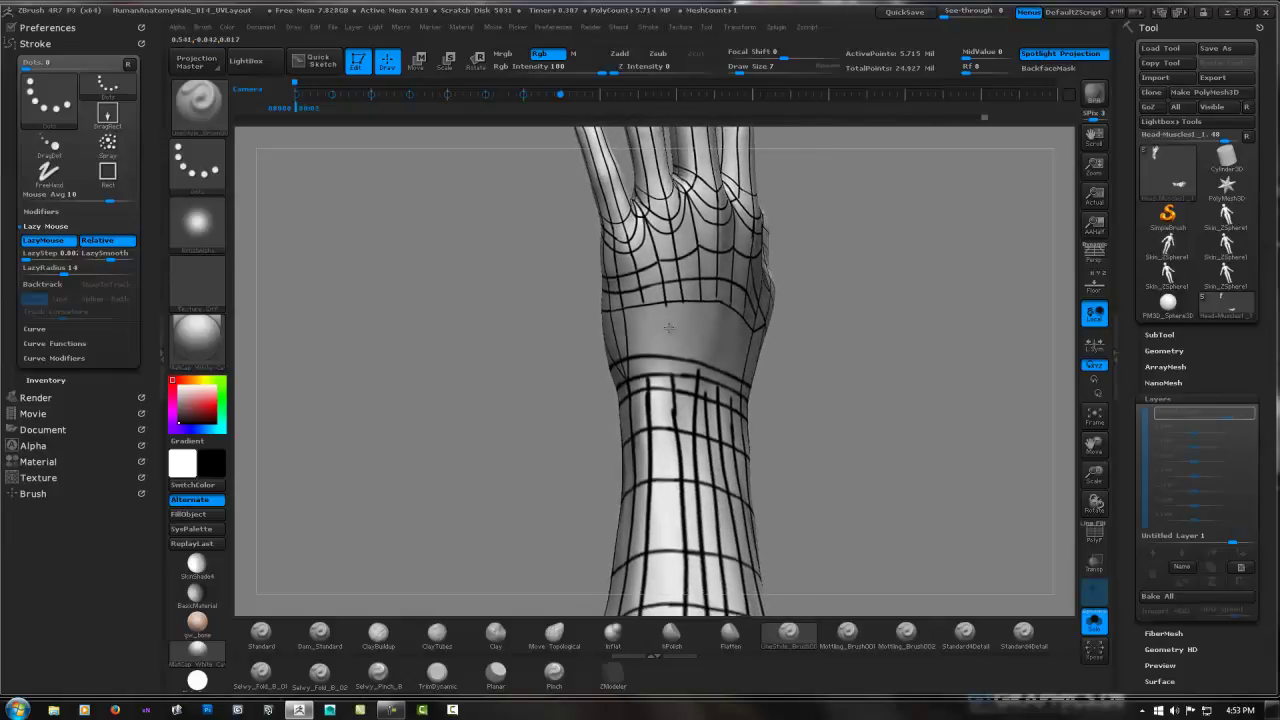
drag(668, 327, 642, 300)
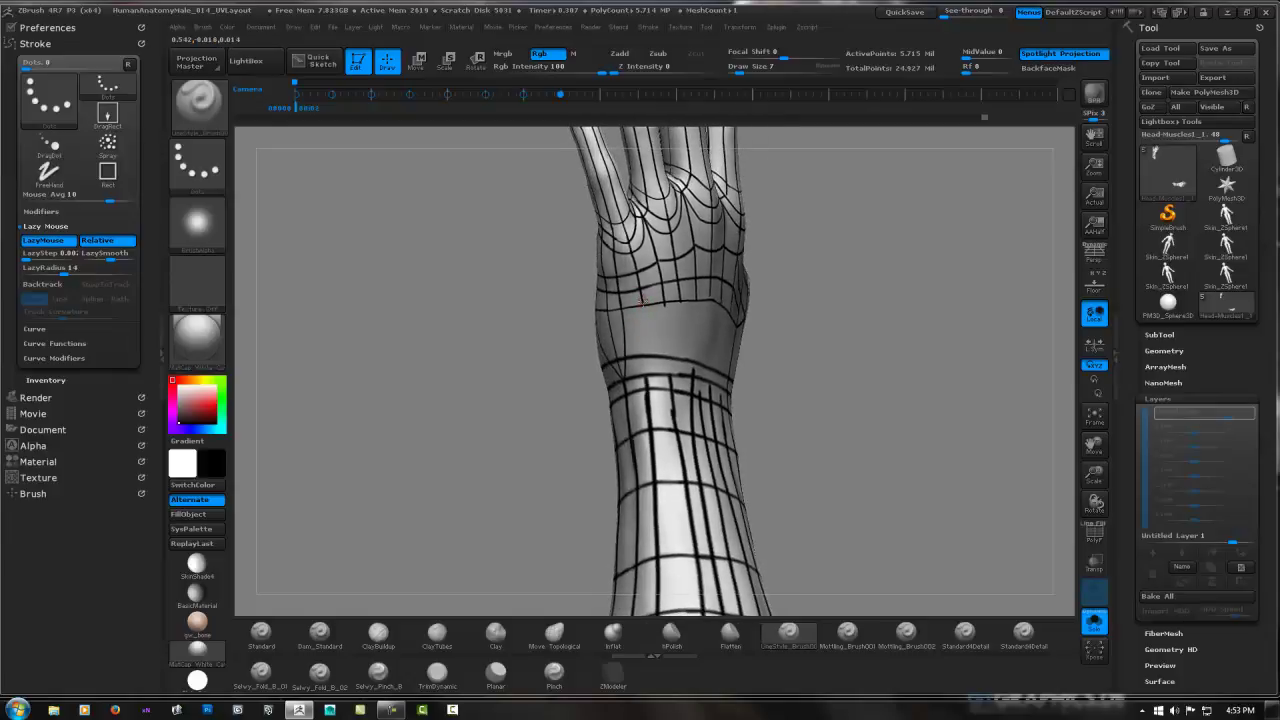
mouse_move(644, 386)
mouse_down()
mouse_move(737, 296)
mouse_move(708, 318)
mouse_move(672, 320)
mouse_move(637, 352)
mouse_up()
key(shift)
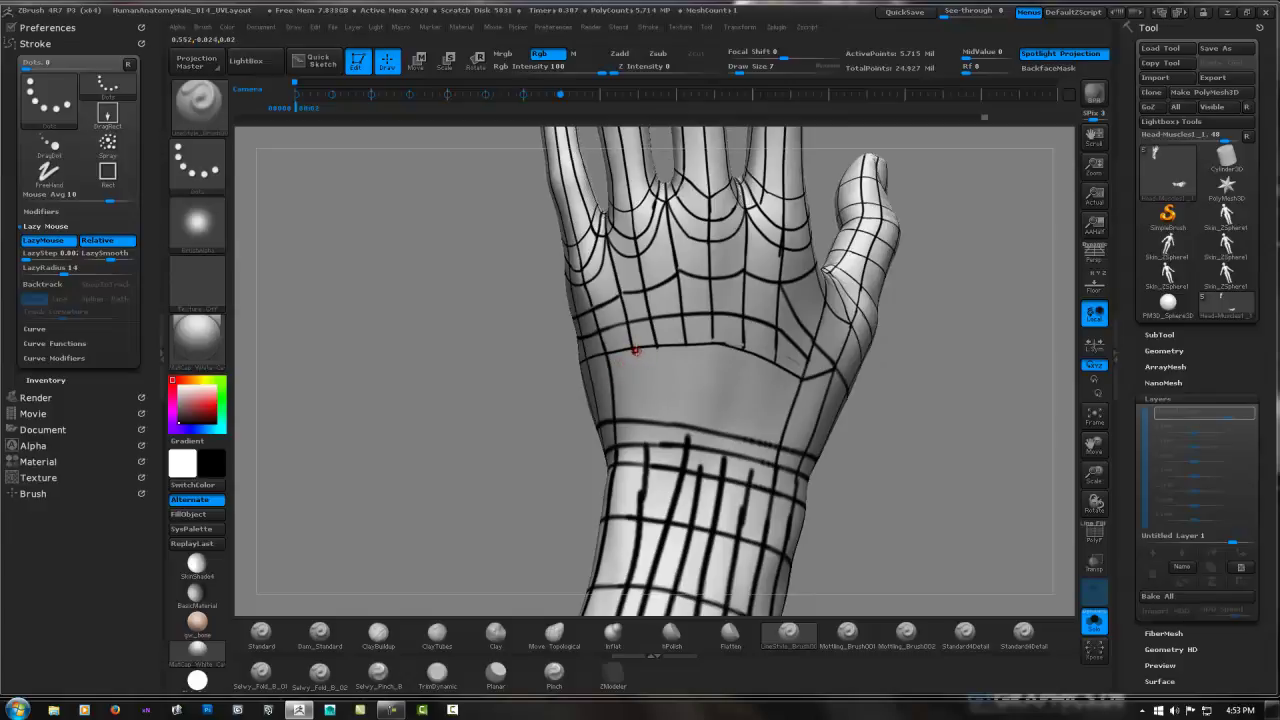
Paint out the stray dark vertical line on the back of the wrist.
mouse_move(692, 433)
mouse_down()
mouse_move(682, 381)
mouse_move(677, 436)
mouse_up()
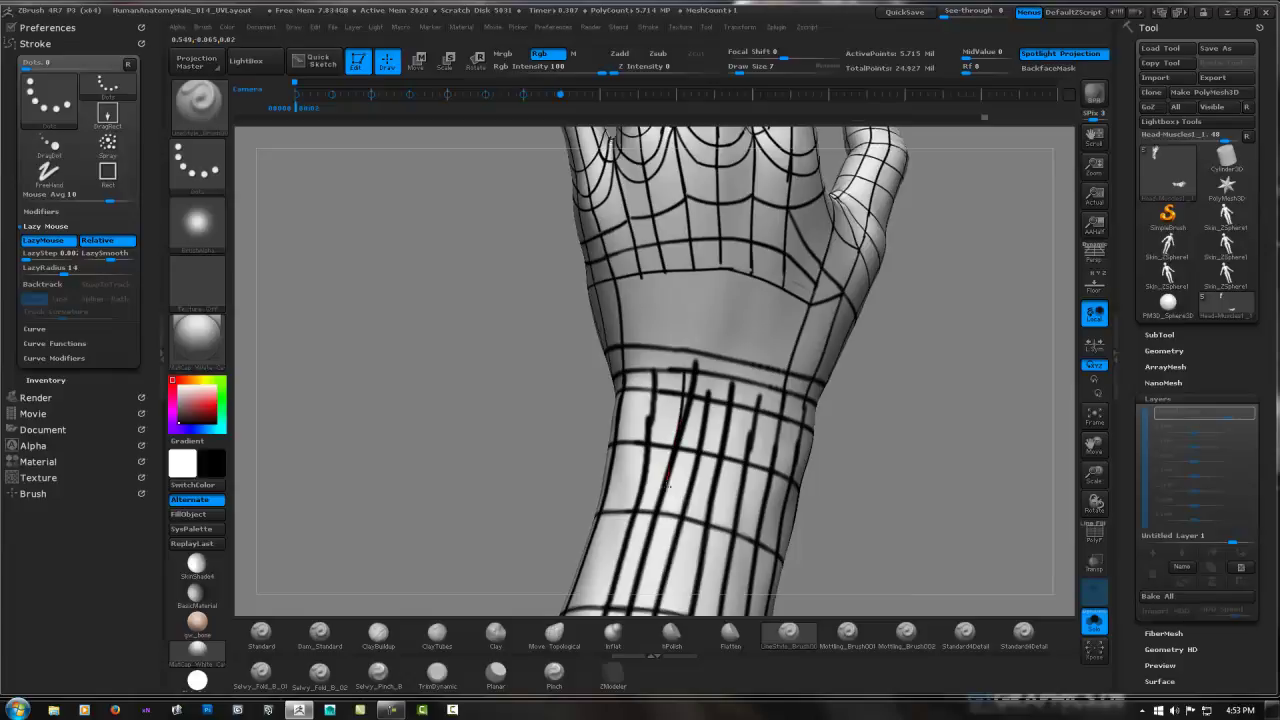
drag(697, 357, 681, 440)
drag(695, 358, 684, 432)
drag(689, 372, 674, 475)
drag(690, 374, 662, 504)
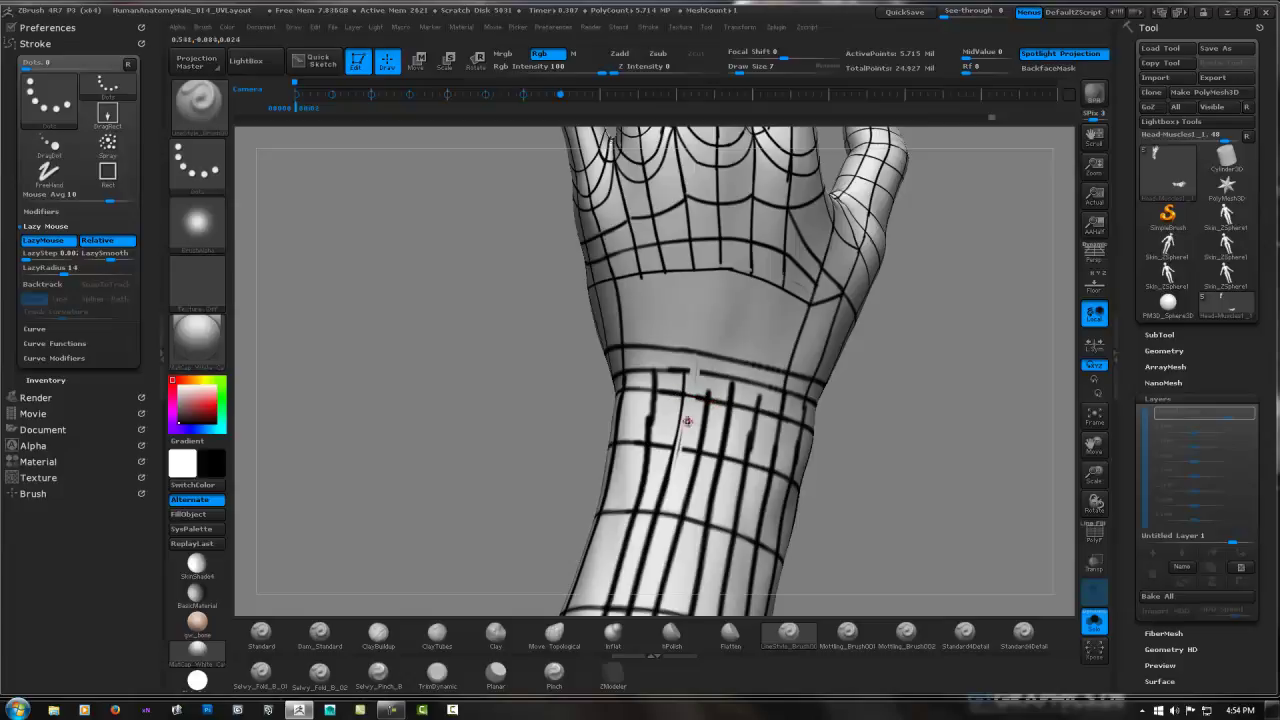
drag(685, 420, 660, 527)
Retrace the horizontal wrist line in black and orbit around to the palm to review it.
drag(662, 446, 706, 447)
right_drag(659, 286, 750, 306)
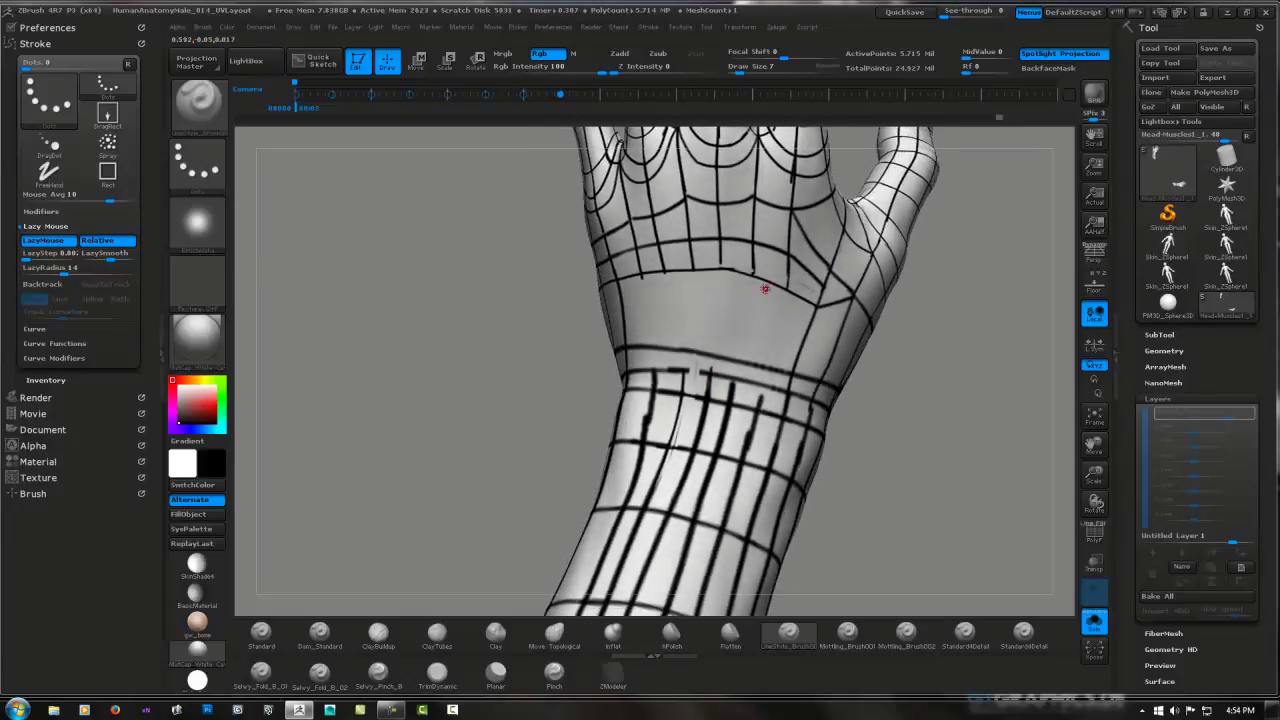
mouse_move(729, 307)
right_down()
mouse_move(733, 289)
mouse_move(710, 354)
right_up()
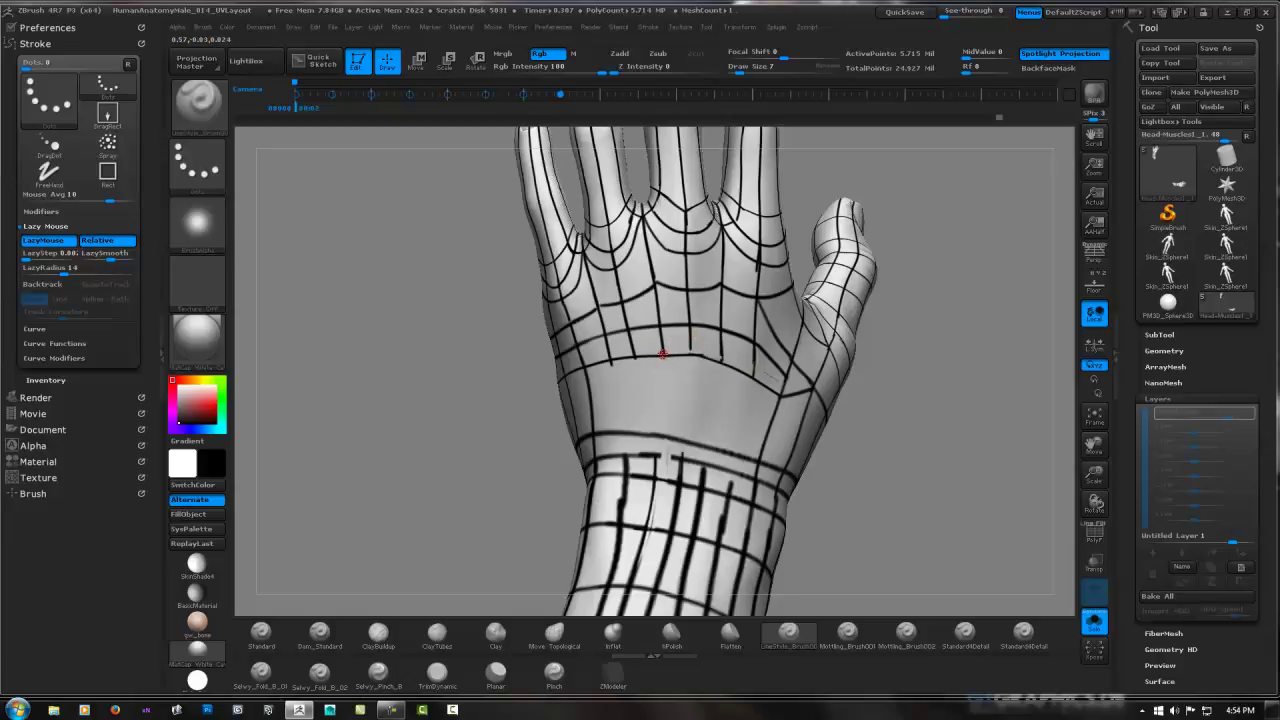
drag(673, 358, 741, 330)
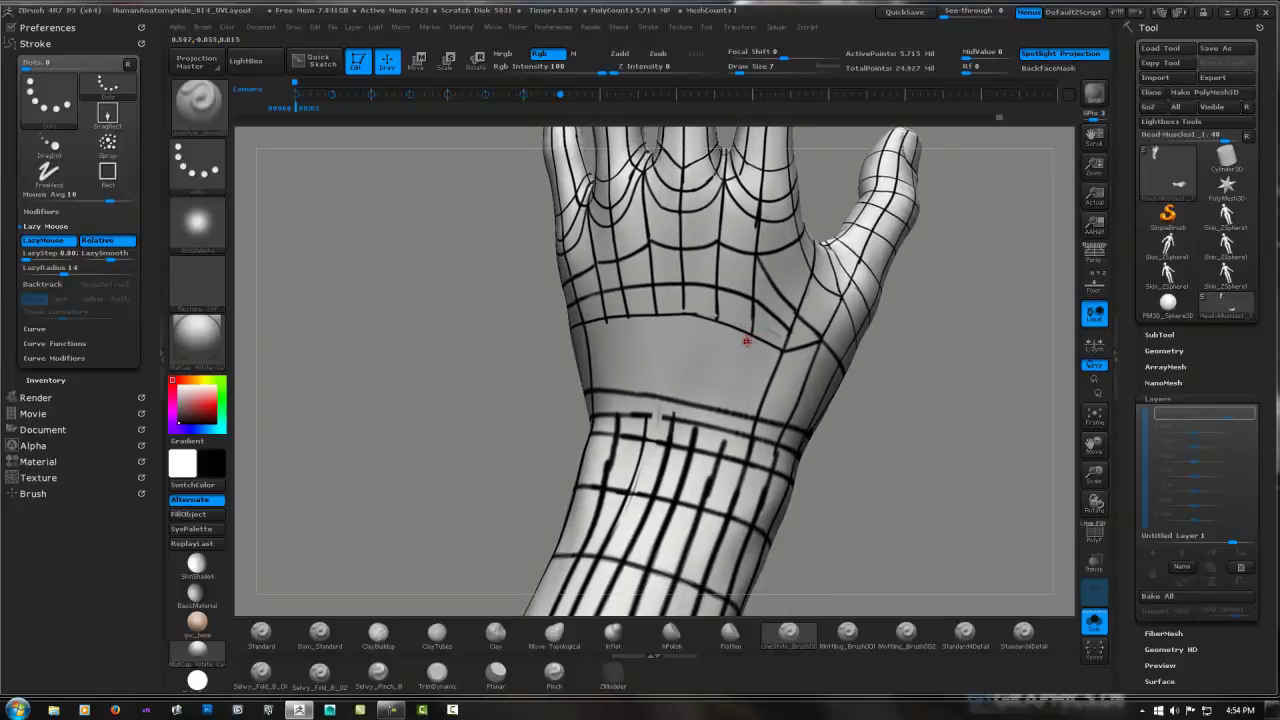
mouse_move(748, 340)
mouse_down()
mouse_move(805, 336)
mouse_move(717, 343)
mouse_up()
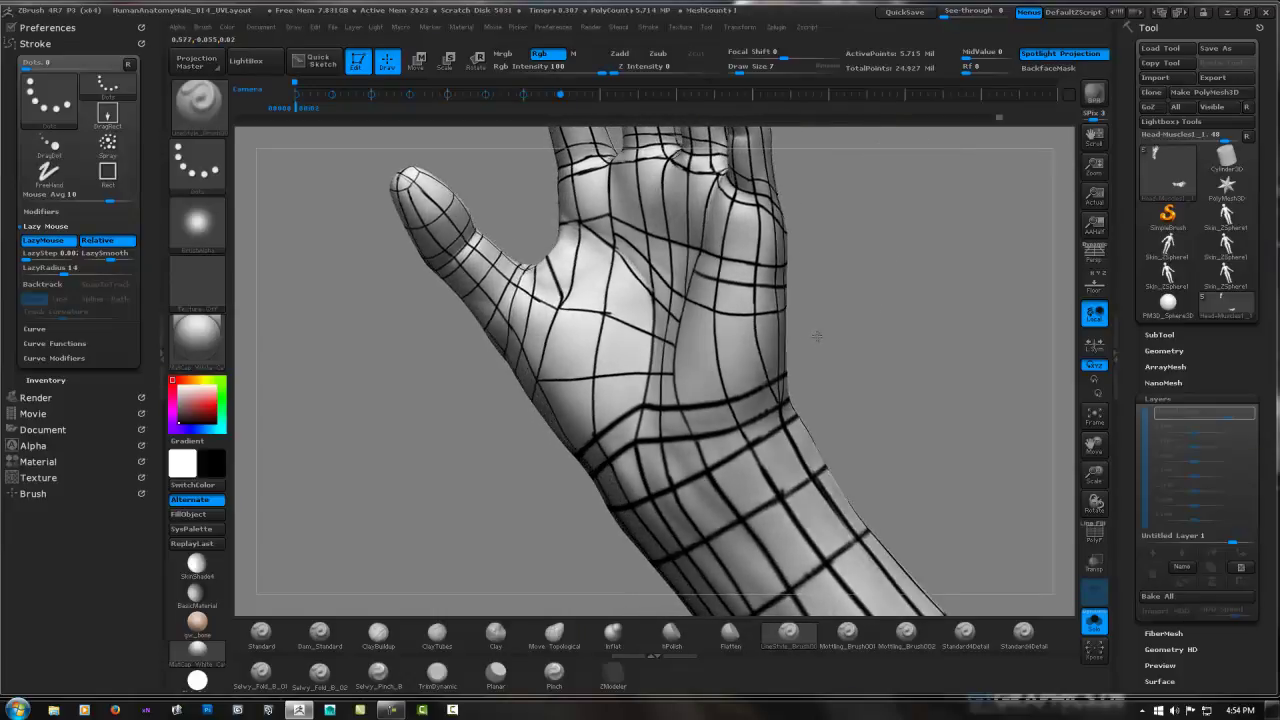
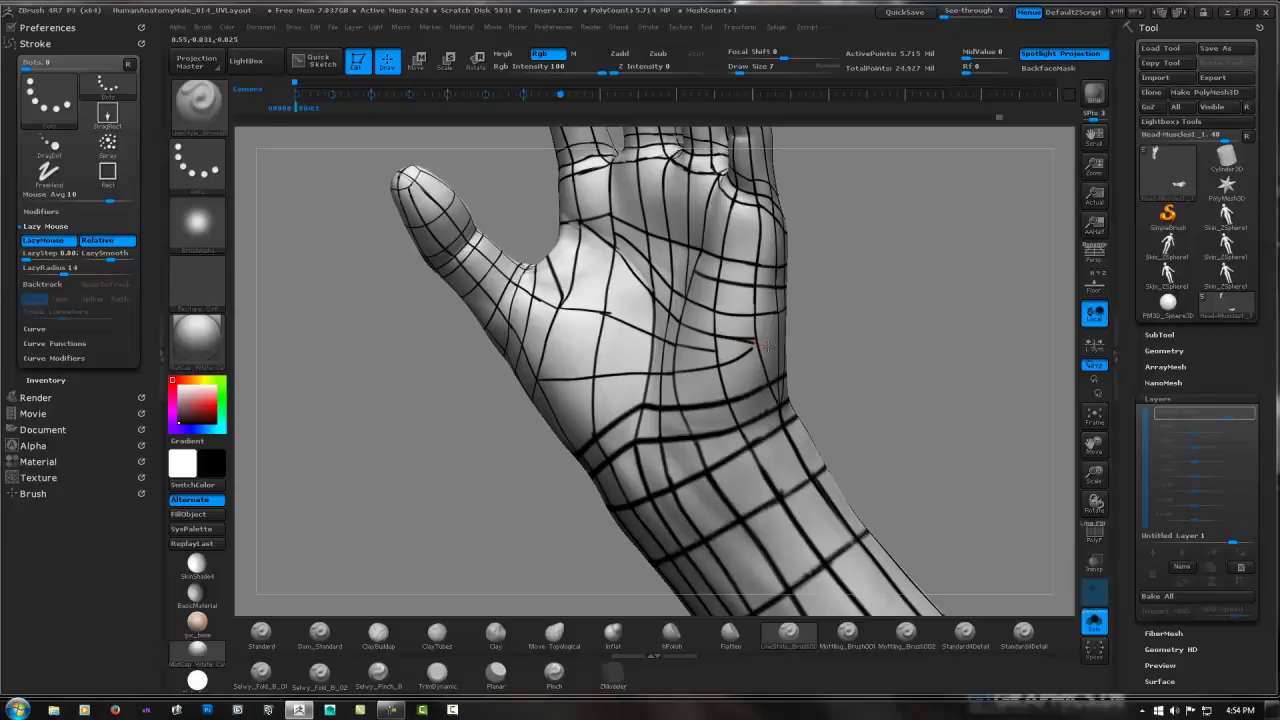
Orbit the hand through side, palm and back views, Shift-smoothing the wrist guide lines.
drag(740, 355, 709, 356)
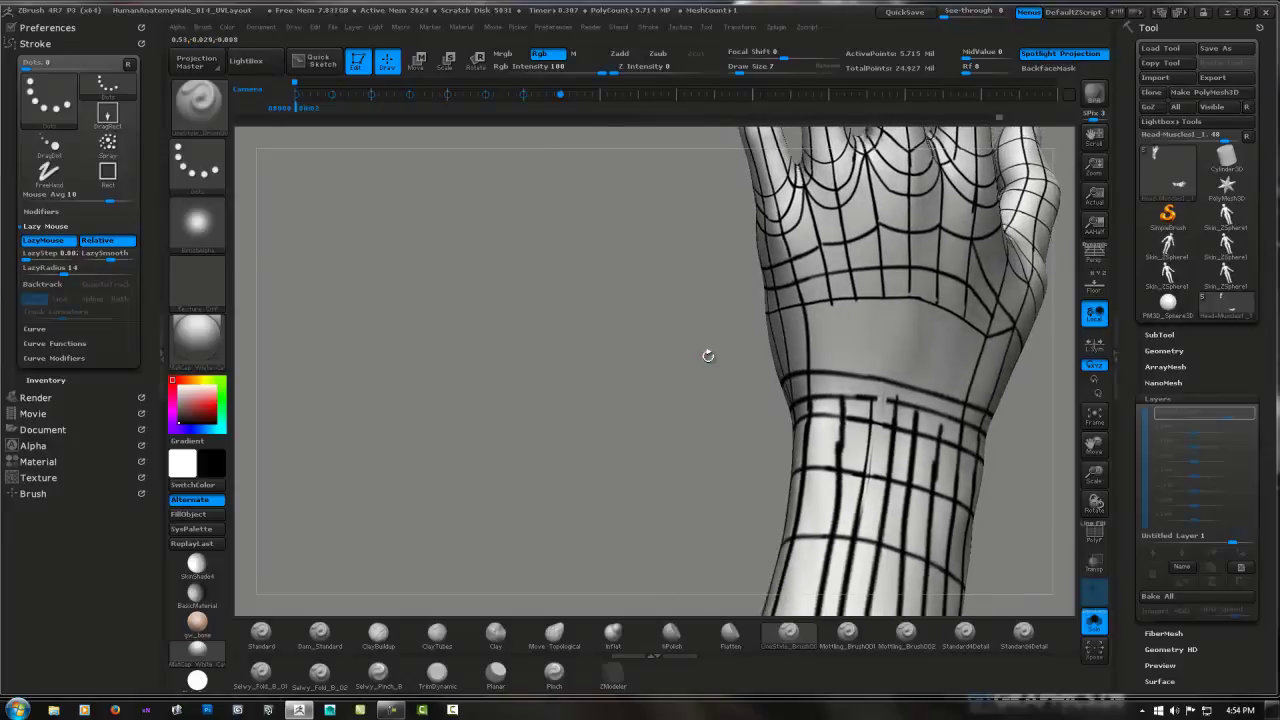
mouse_move(884, 327)
mouse_down()
mouse_move(801, 336)
mouse_move(839, 341)
mouse_move(820, 292)
mouse_move(815, 320)
mouse_move(844, 331)
mouse_move(742, 313)
mouse_up()
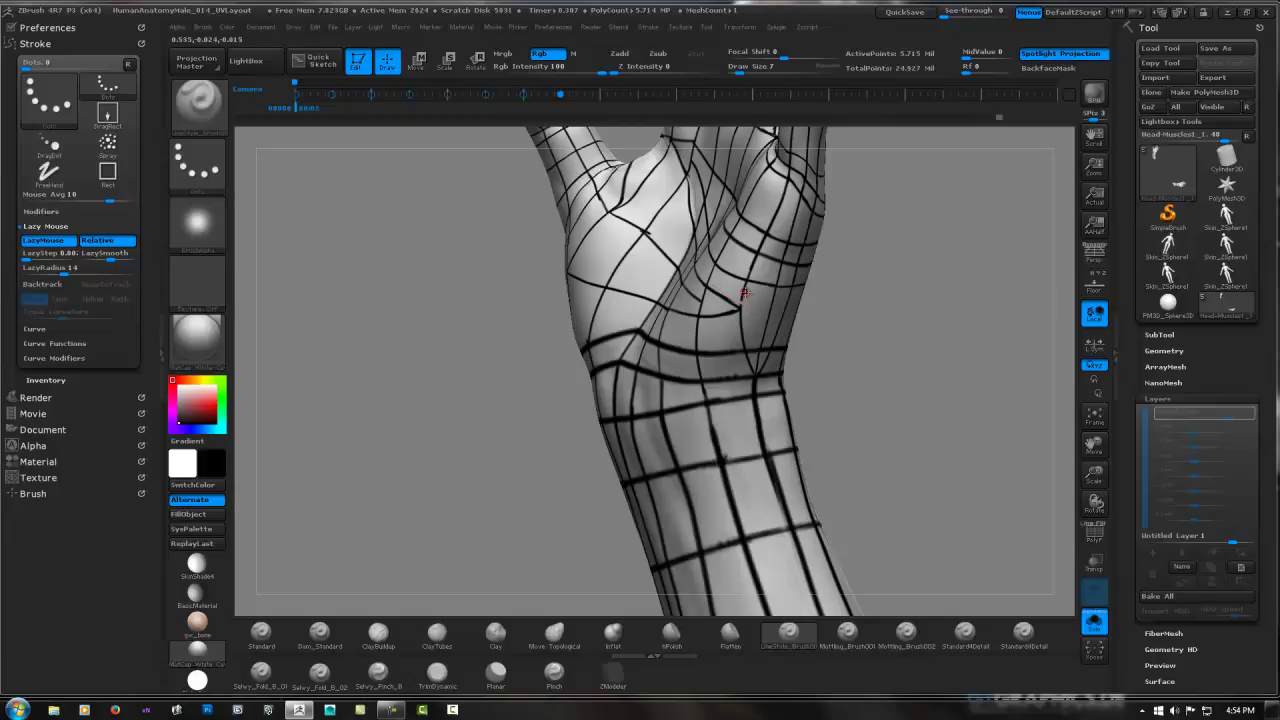
key(ctrl)
drag(741, 335, 765, 358)
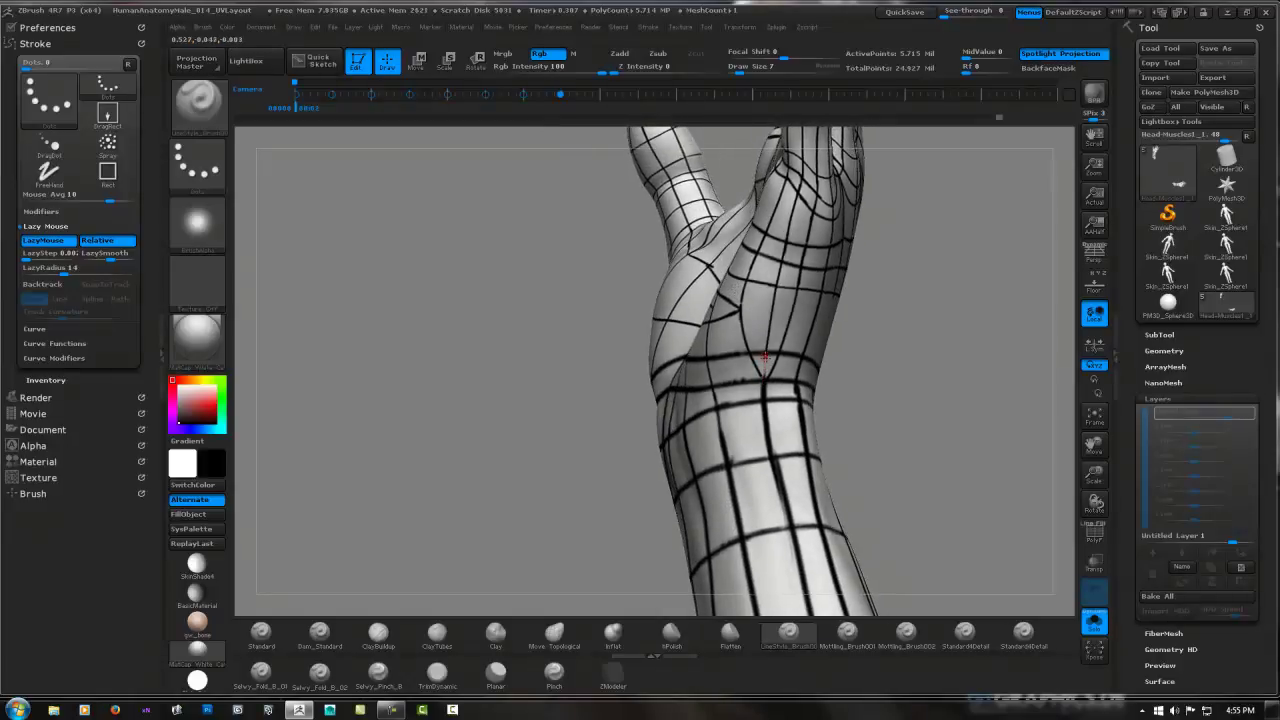
mouse_move(758, 390)
mouse_down()
mouse_move(774, 338)
mouse_move(746, 312)
mouse_up()
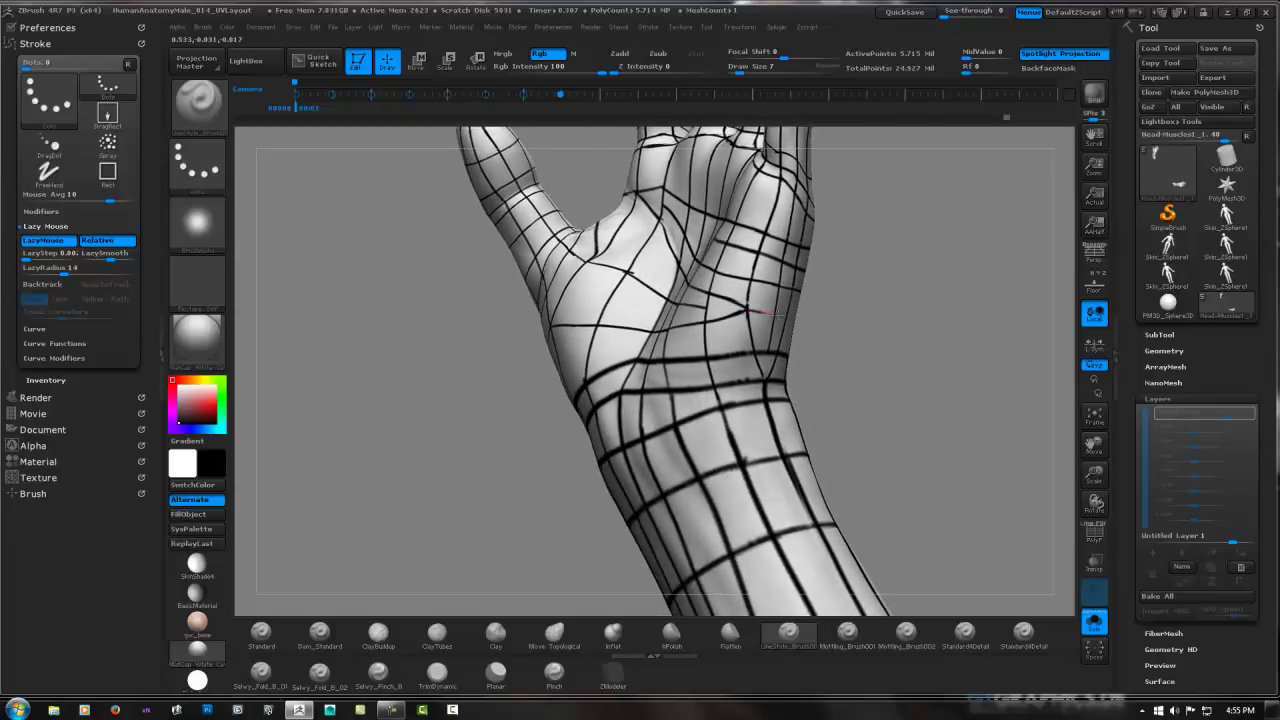
key(shift)
drag(790, 305, 793, 290)
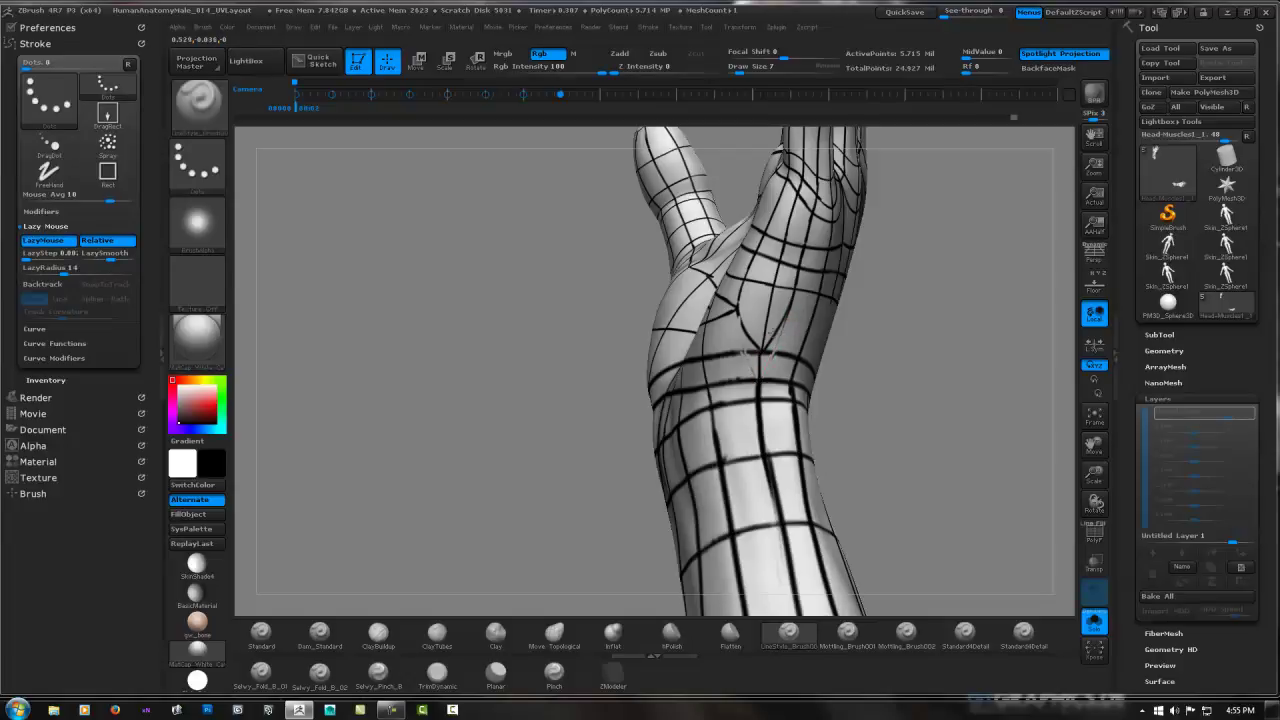
drag(757, 373, 775, 321)
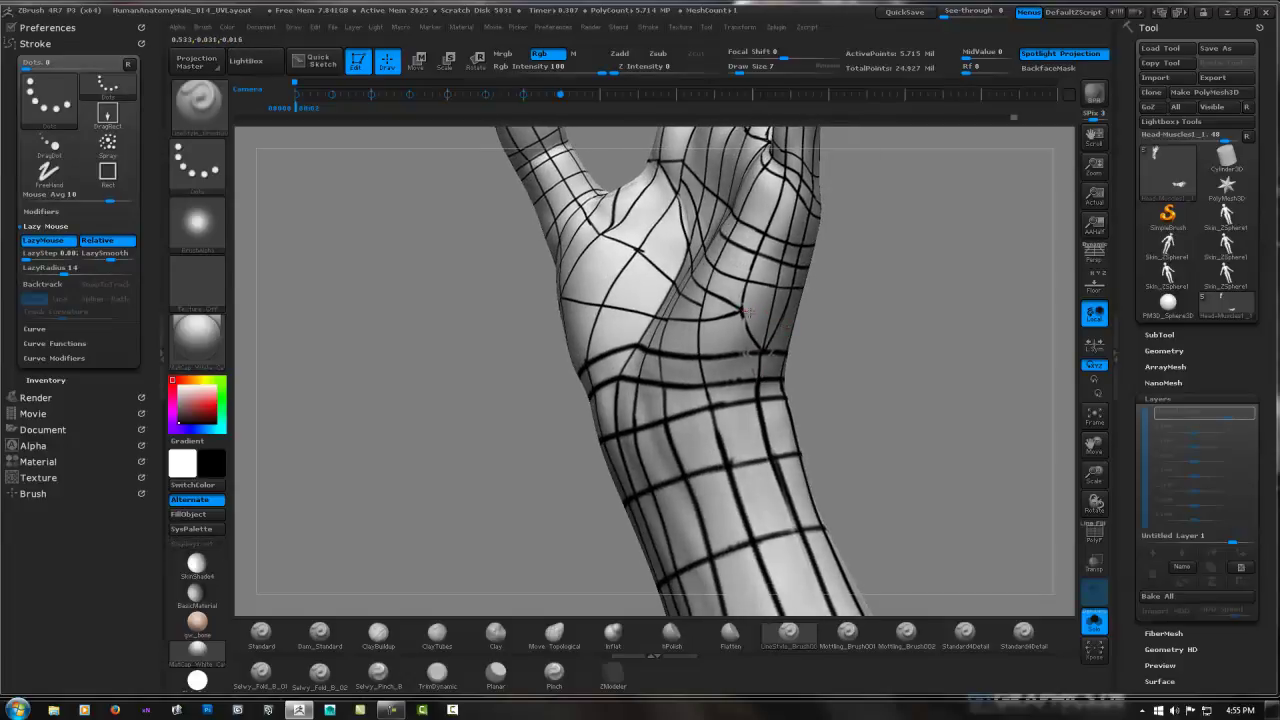
mouse_move(817, 309)
mouse_down()
mouse_move(757, 310)
mouse_move(824, 289)
mouse_move(873, 304)
mouse_move(714, 324)
mouse_move(924, 348)
mouse_move(788, 350)
mouse_up()
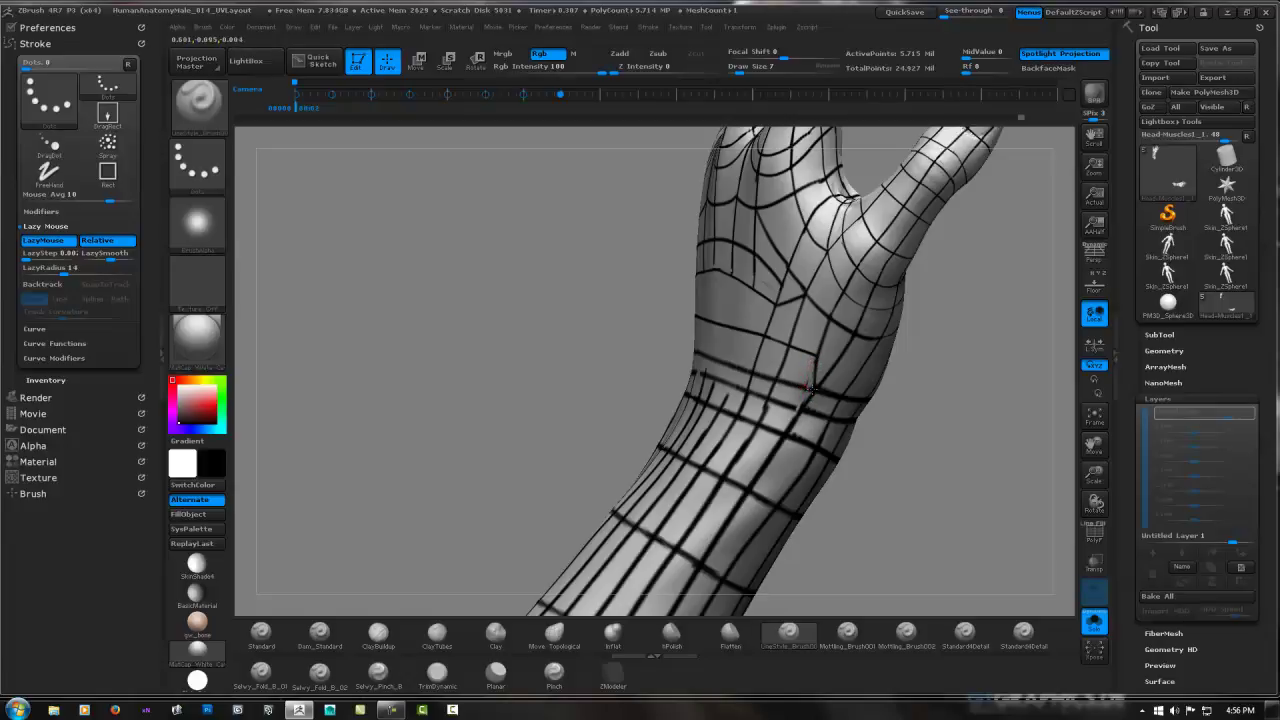
Smooth the wrist line, then draw black guide lines from the wrist onto the back of the hand.
mouse_move(812, 379)
mouse_down()
mouse_move(837, 334)
mouse_move(838, 360)
mouse_move(824, 349)
mouse_up()
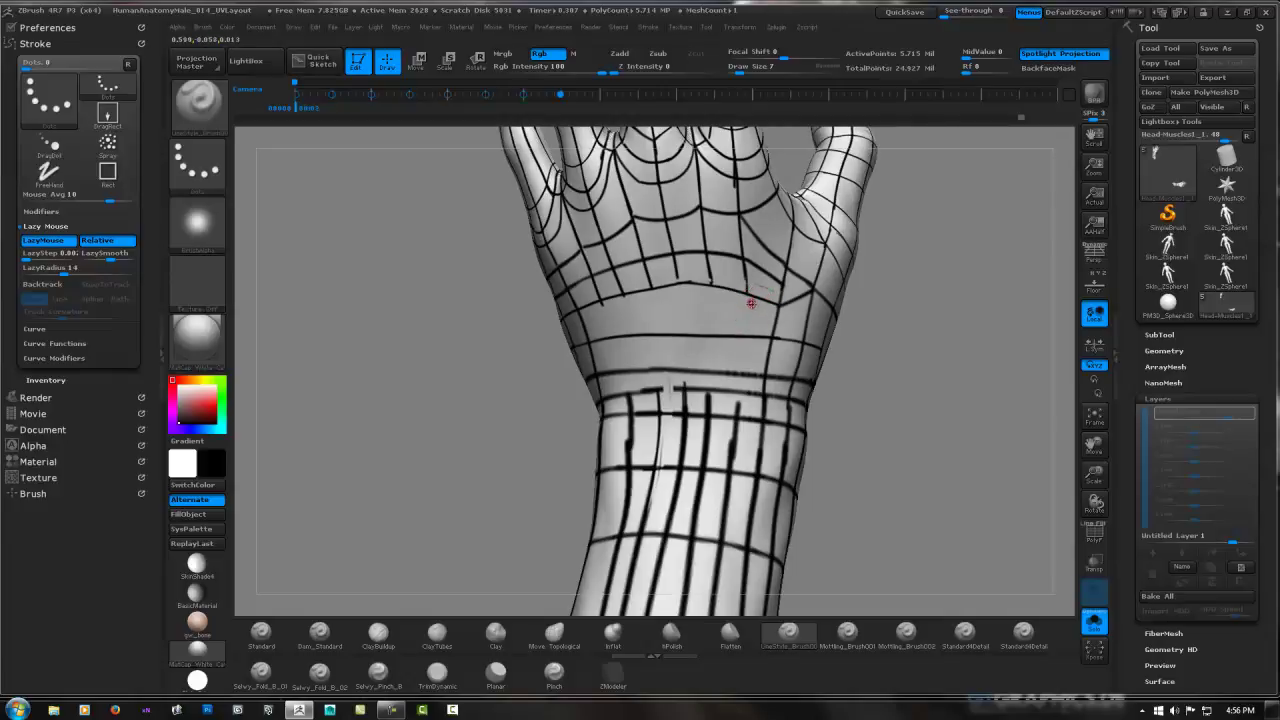
drag(754, 300, 737, 294)
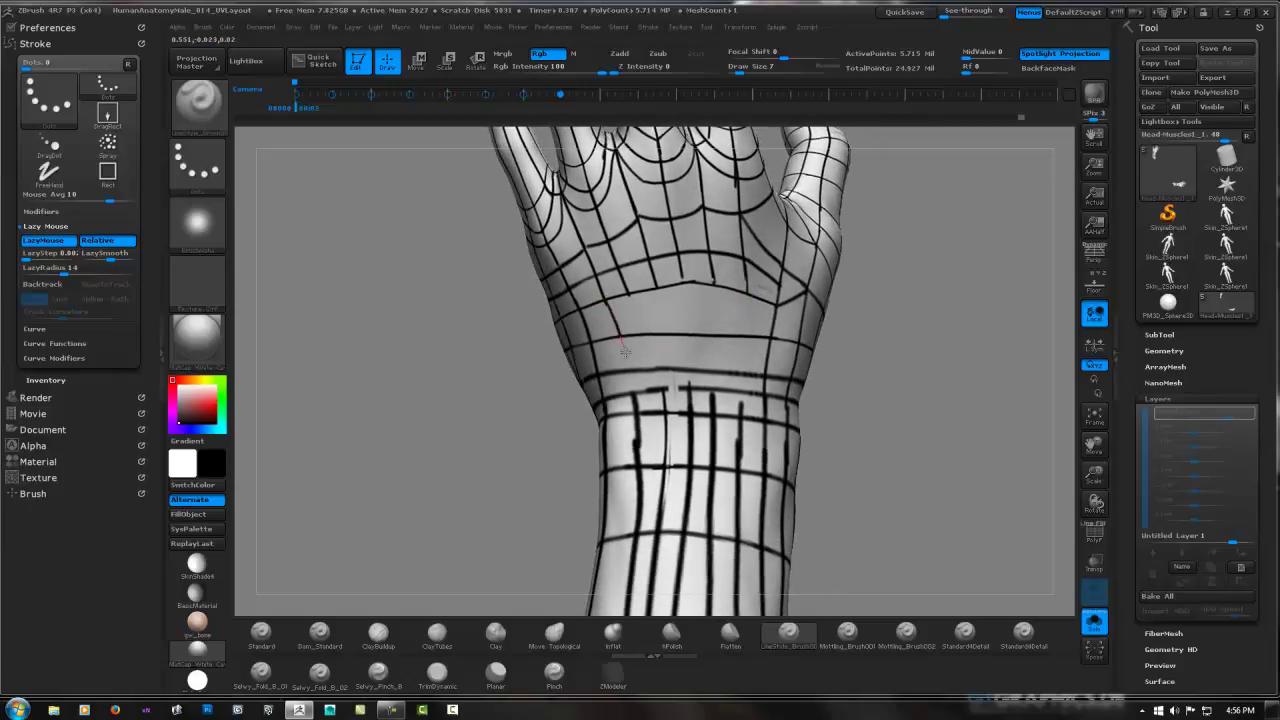
shift+drag(624, 350, 606, 304)
drag(640, 323, 652, 363)
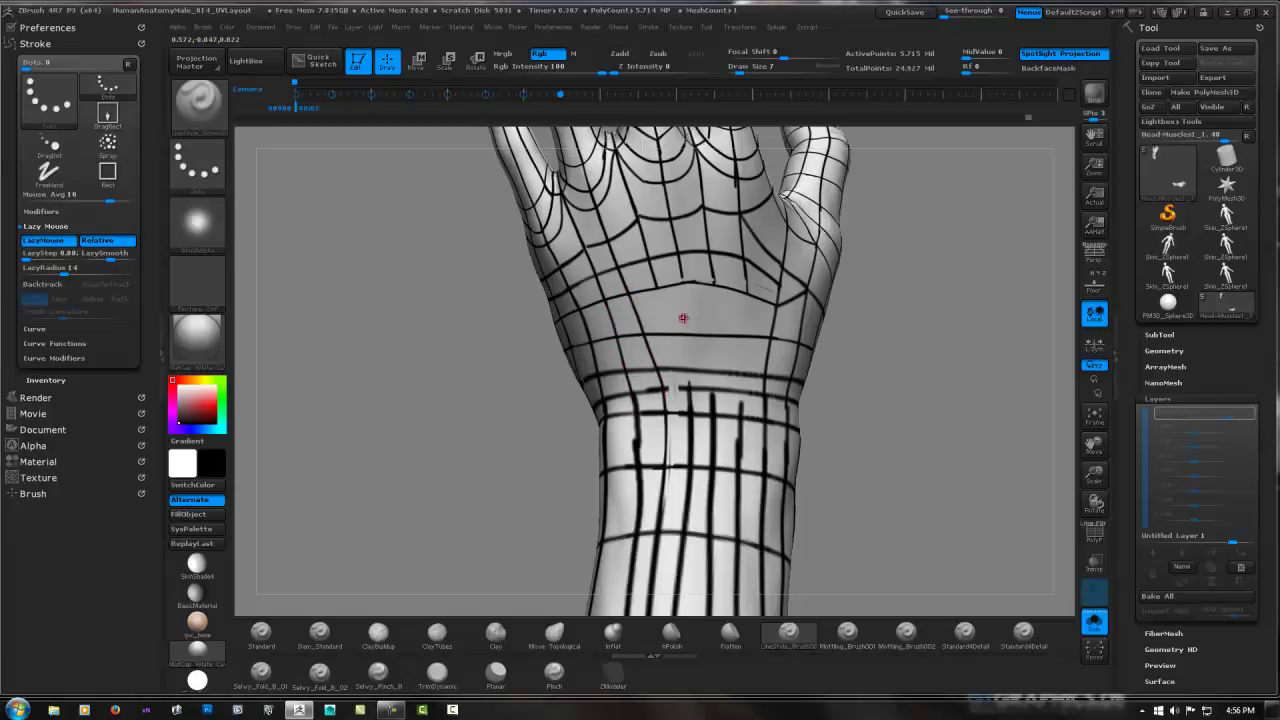
drag(749, 294, 745, 320)
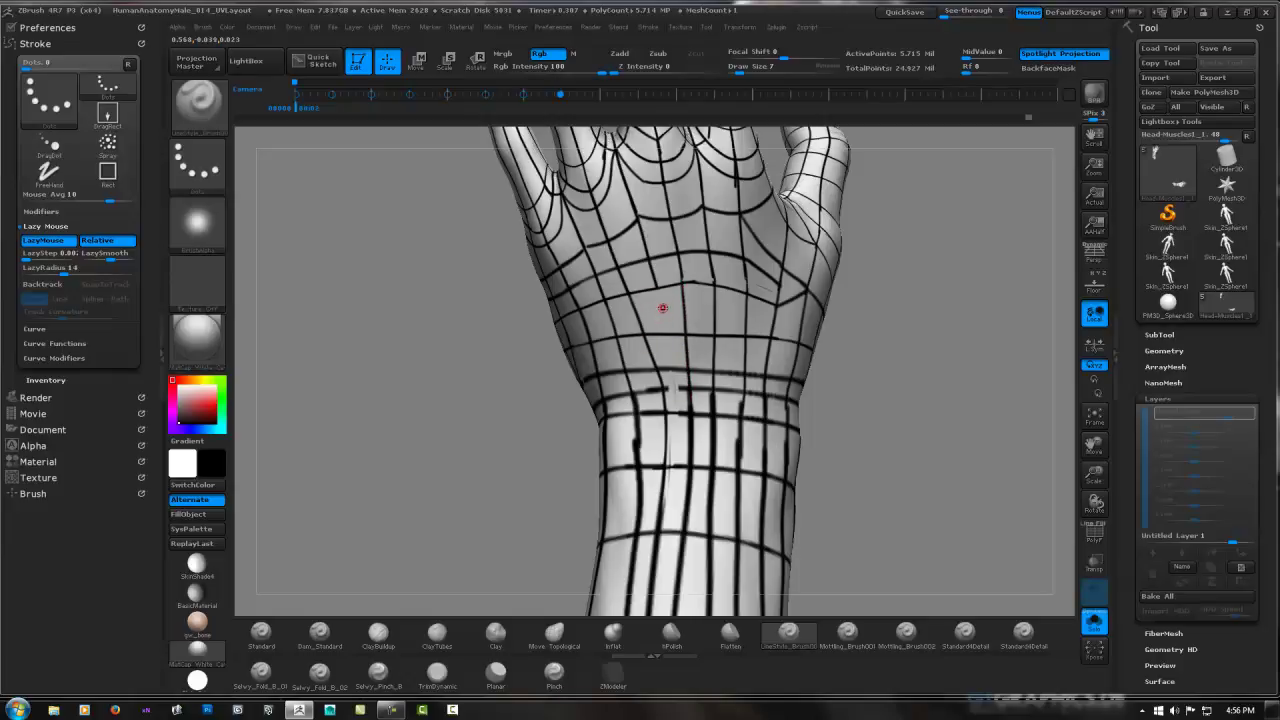
mouse_move(693, 314)
mouse_down()
mouse_move(703, 337)
mouse_move(762, 343)
mouse_move(684, 362)
mouse_move(684, 345)
mouse_move(687, 414)
mouse_up()
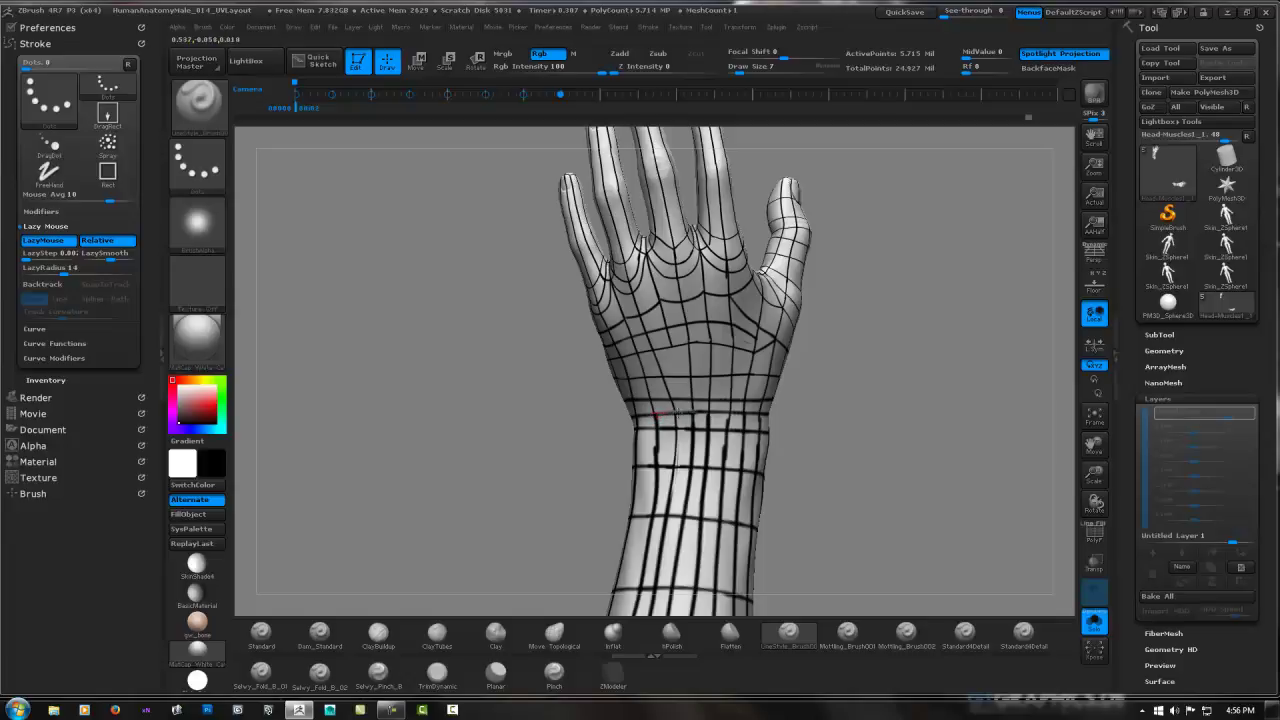
Bring up the popup palette and orbit to a close side view of the wrist.
key(shift)
mouse_move(824, 367)
mouse_down()
mouse_move(760, 360)
mouse_move(802, 330)
mouse_move(881, 344)
mouse_move(848, 331)
mouse_up()
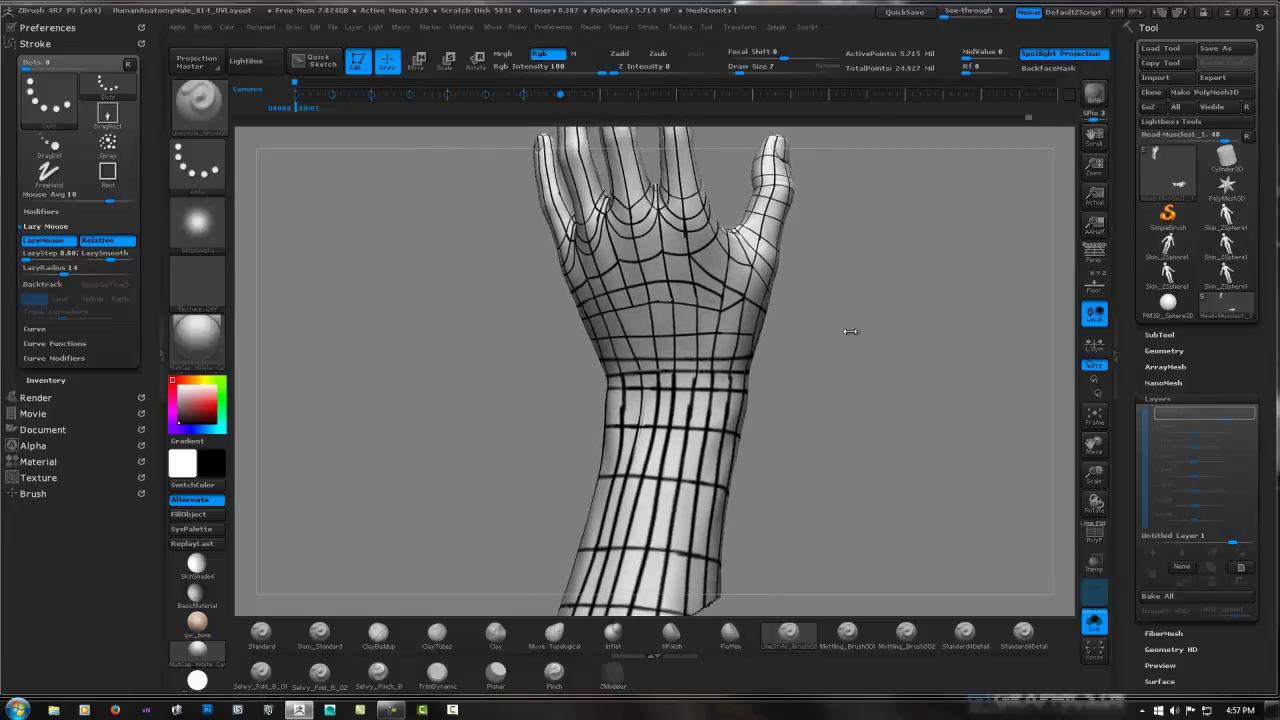
right_click(870, 322)
mouse_move(845, 300)
mouse_down()
mouse_move(694, 311)
mouse_move(567, 340)
mouse_up()
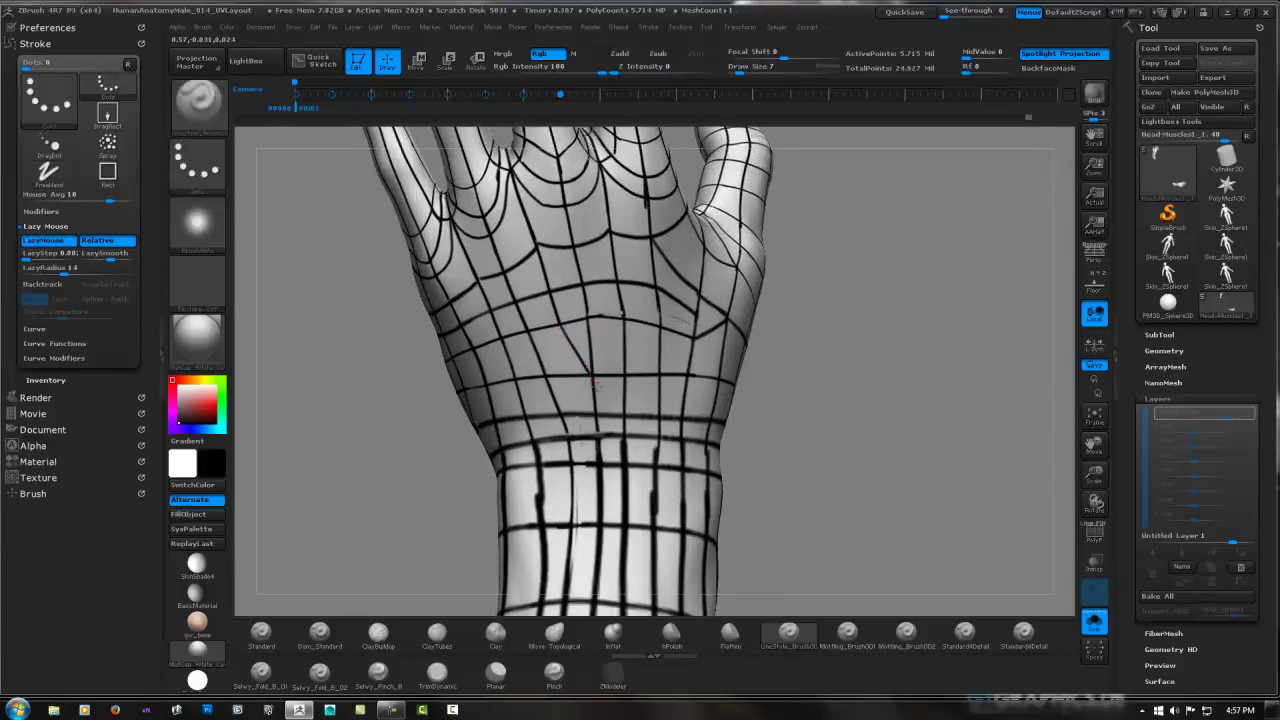
mouse_move(690, 300)
mouse_down()
mouse_move(618, 350)
mouse_move(672, 346)
mouse_move(651, 343)
mouse_move(677, 329)
mouse_move(586, 347)
mouse_up()
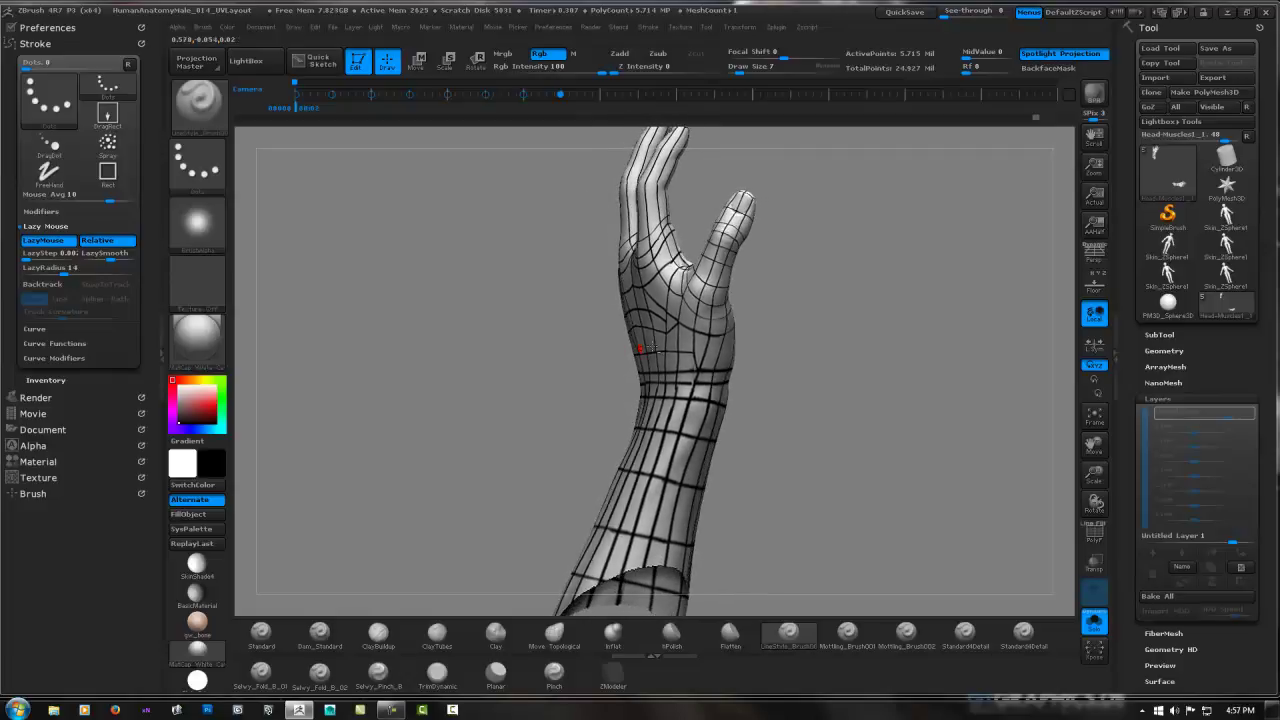
mouse_move(760, 360)
alt+mouse_down()
mouse_move(730, 336)
mouse_move(727, 309)
alt+mouse_up()
Swap between the Smooth and LineStyle brushes and turn the hand toward the palm.
key(b)
key(s)
key(t)
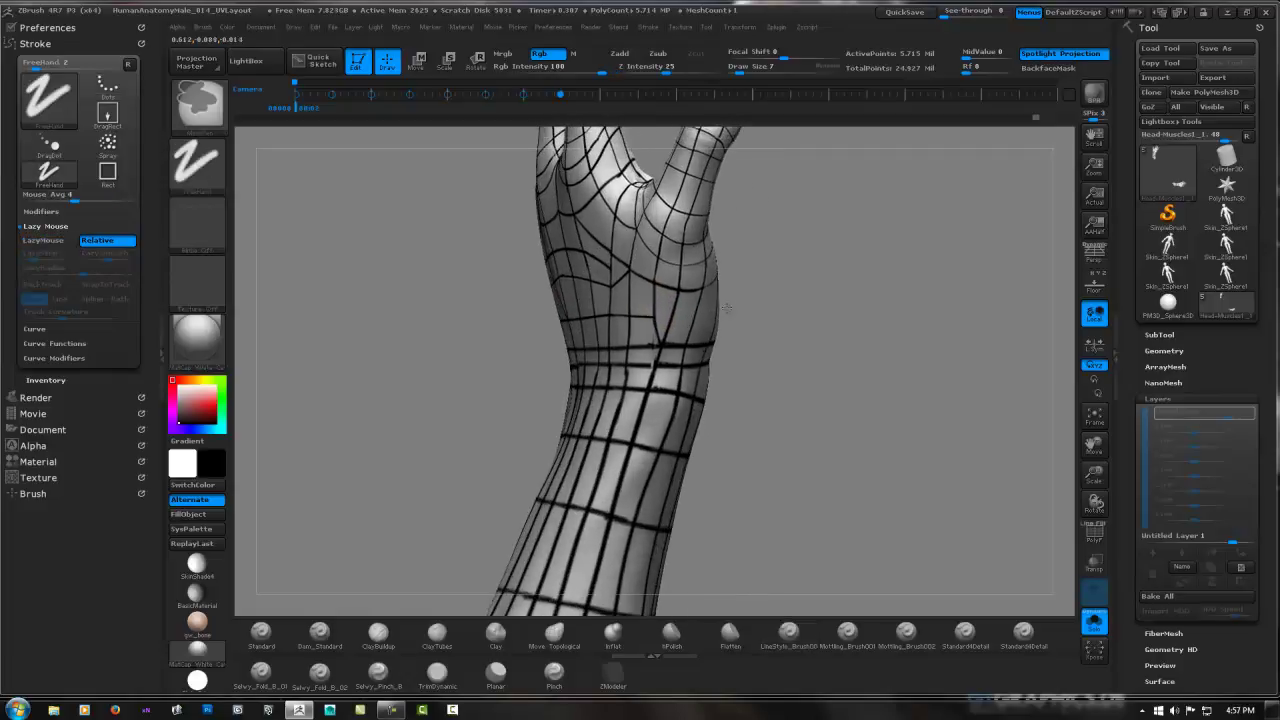
key(b)
key(l)
key(s)
mouse_move(651, 323)
mouse_down()
mouse_move(595, 325)
mouse_move(626, 323)
mouse_up()
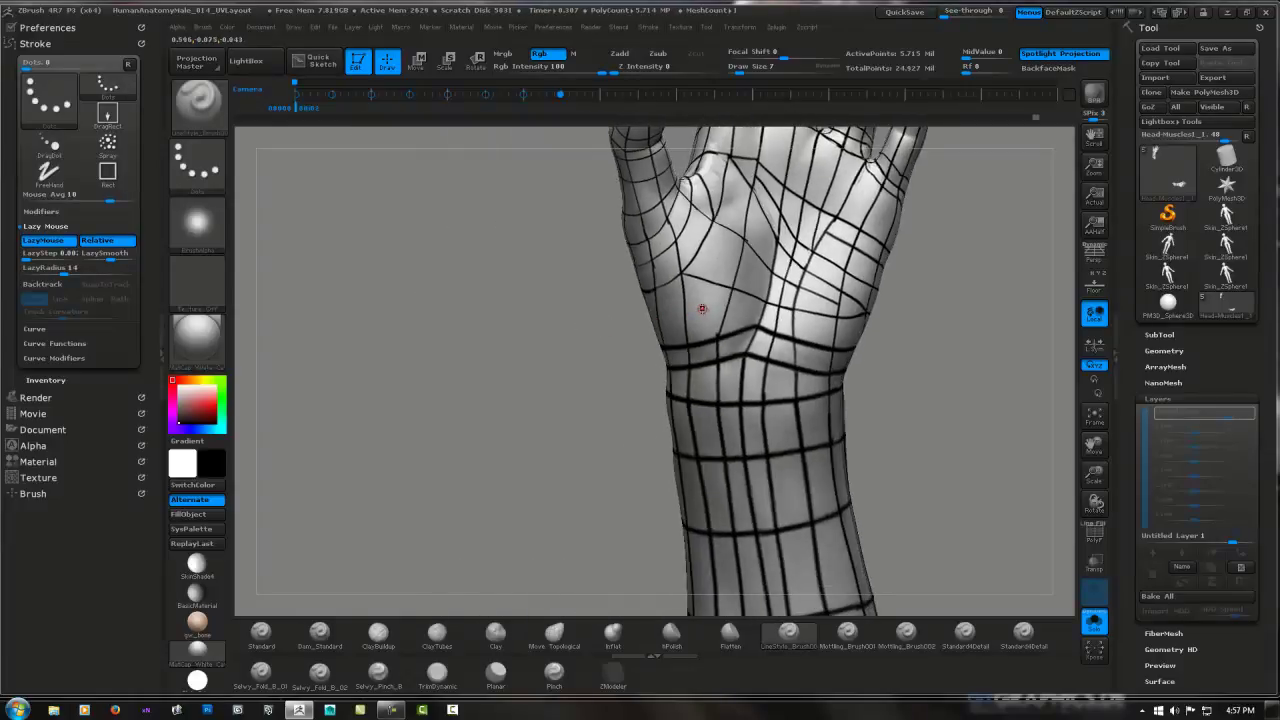
mouse_move(726, 304)
mouse_down()
mouse_move(750, 306)
mouse_move(714, 323)
mouse_move(750, 322)
mouse_move(634, 336)
mouse_move(740, 306)
mouse_move(797, 248)
mouse_up()
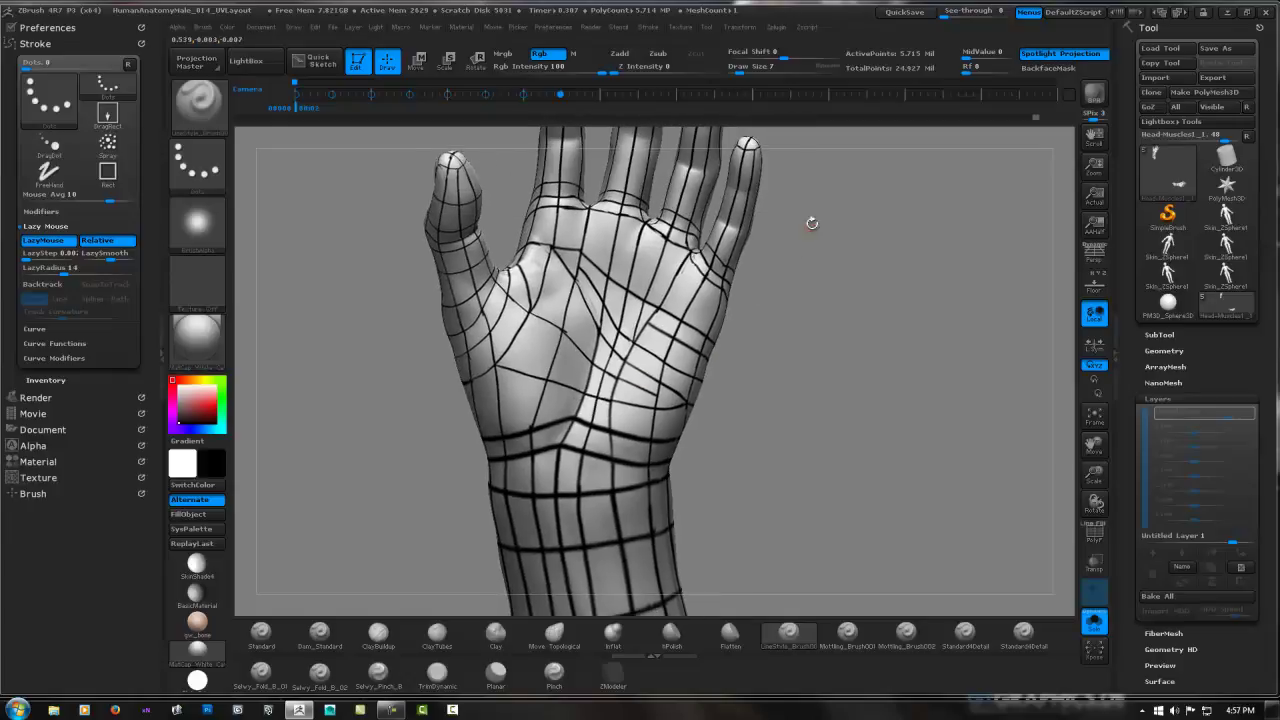
QuickSave the project and orbit the hand to show the palm and thumb.
click(905, 12)
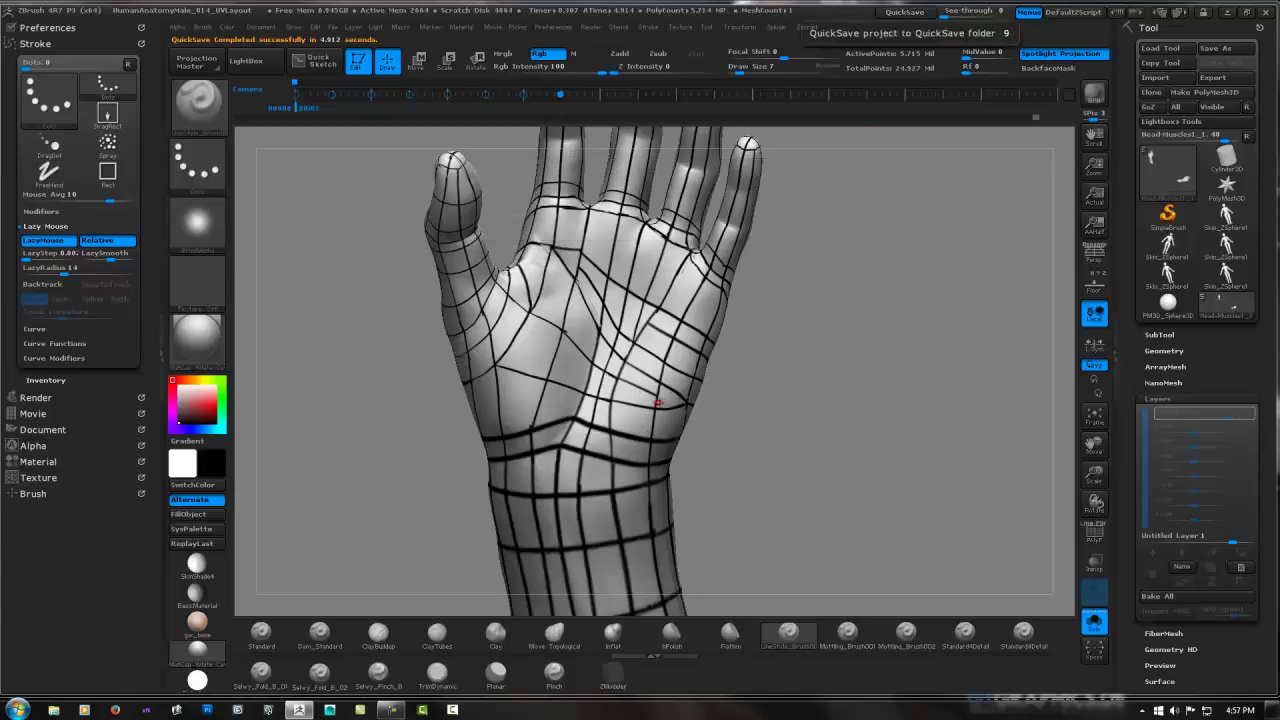
key(ctrl)
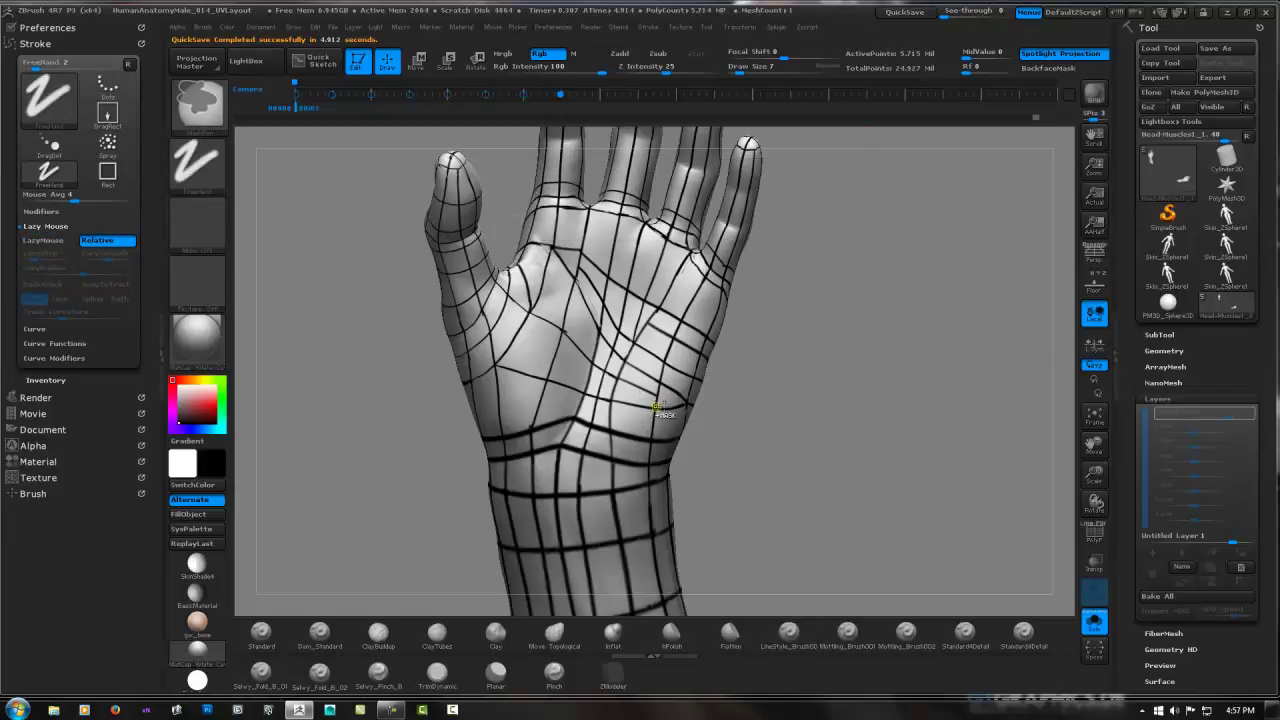
drag(700, 399, 633, 415)
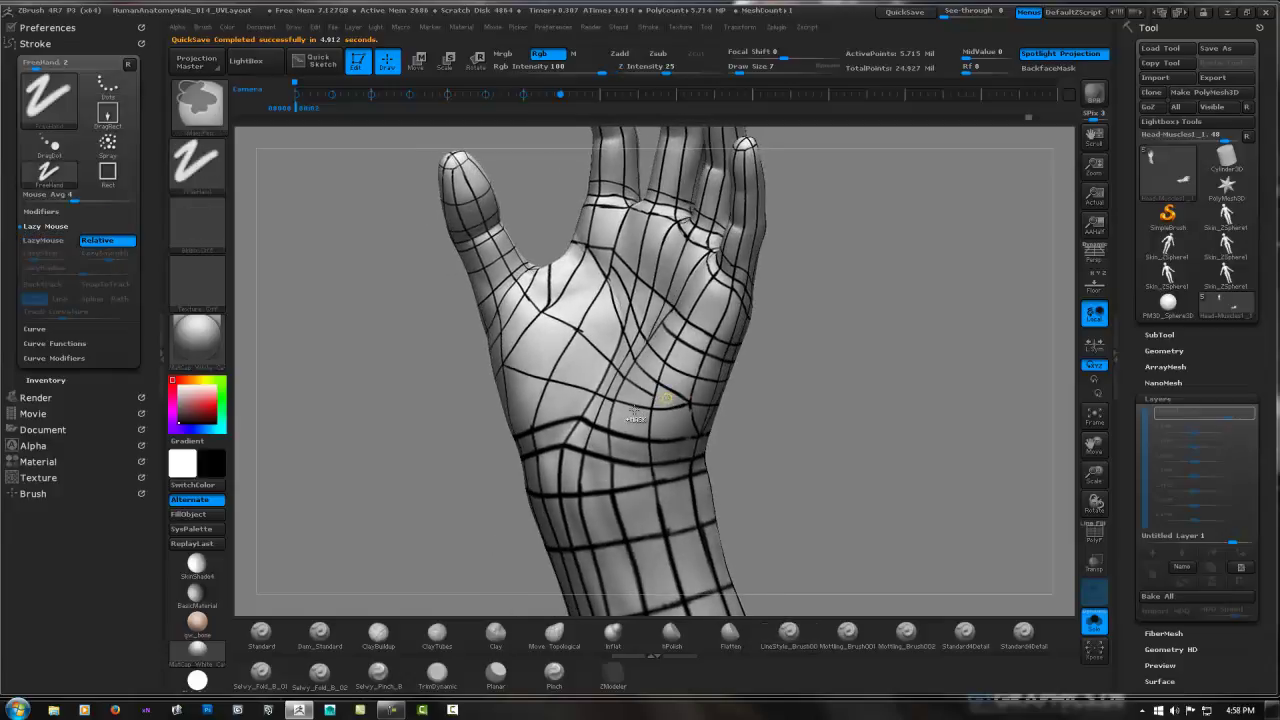
mouse_move(633, 410)
mouse_down()
mouse_move(633, 398)
mouse_move(594, 400)
mouse_move(619, 378)
mouse_up()
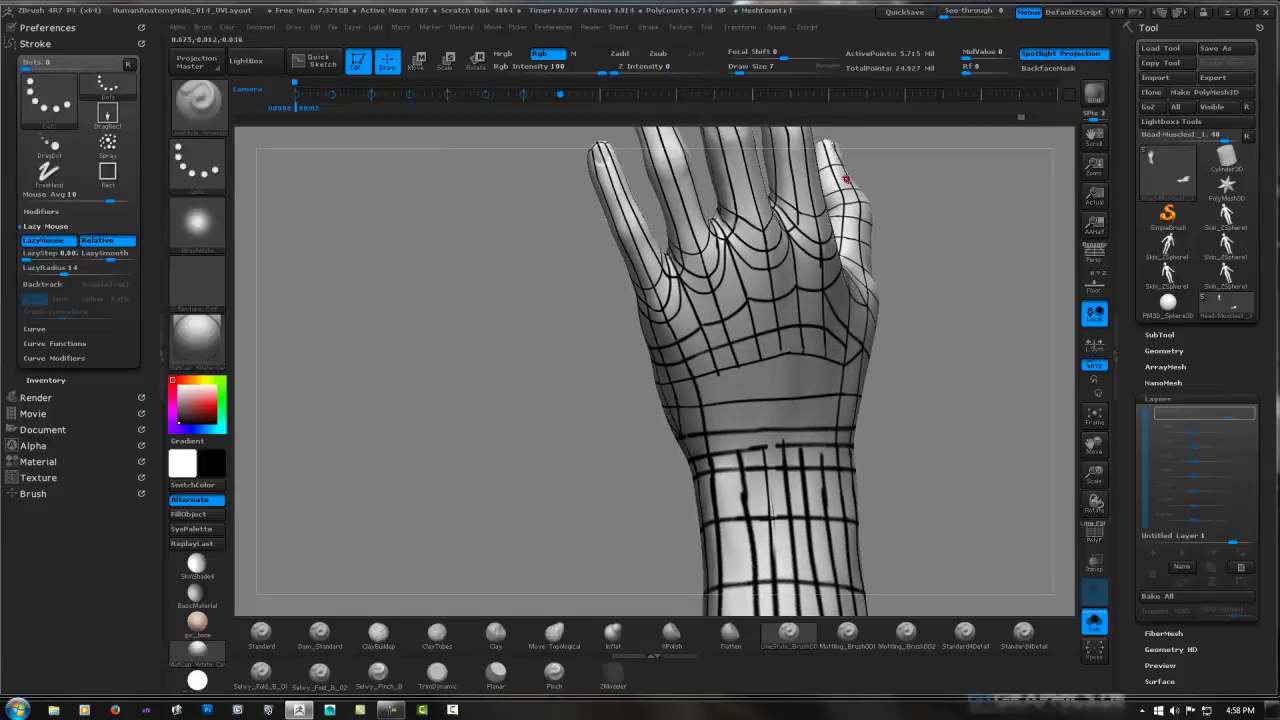
Revert to an earlier Undo History state and redraw a guide line across the palm.
click(1005, 118)
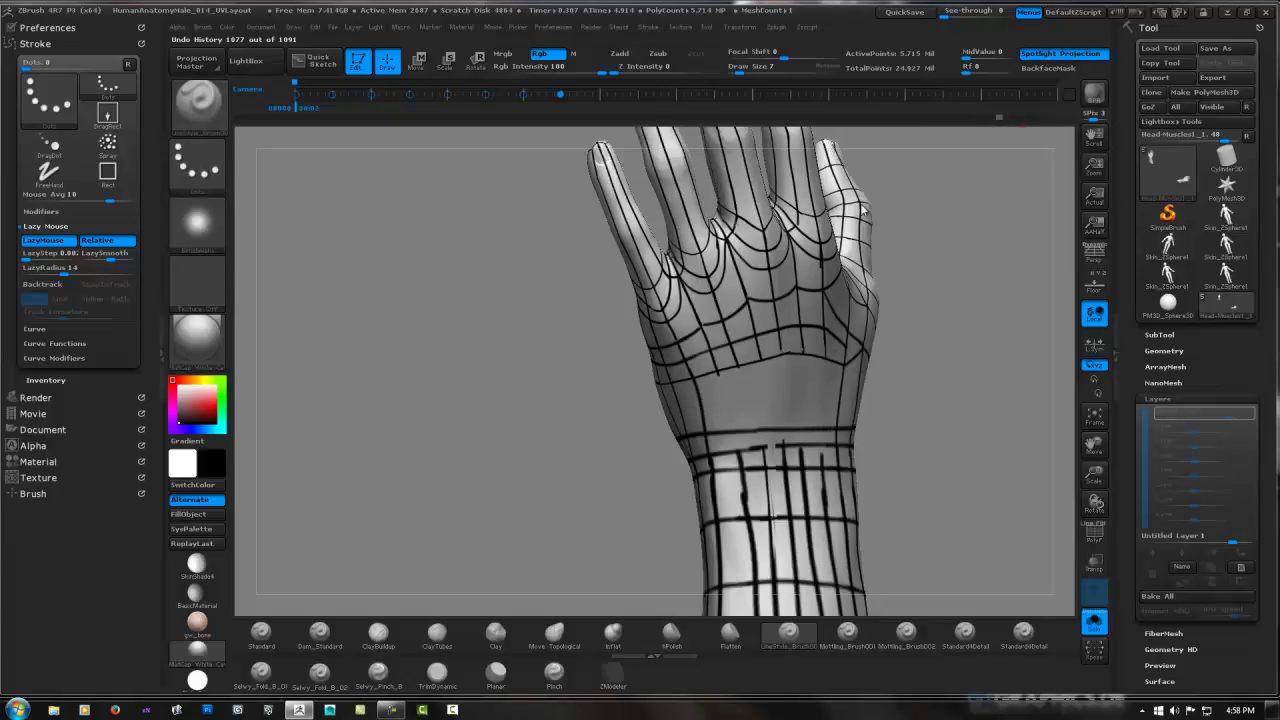
mouse_move(846, 206)
mouse_down()
mouse_move(923, 192)
mouse_move(785, 218)
mouse_move(739, 281)
mouse_up()
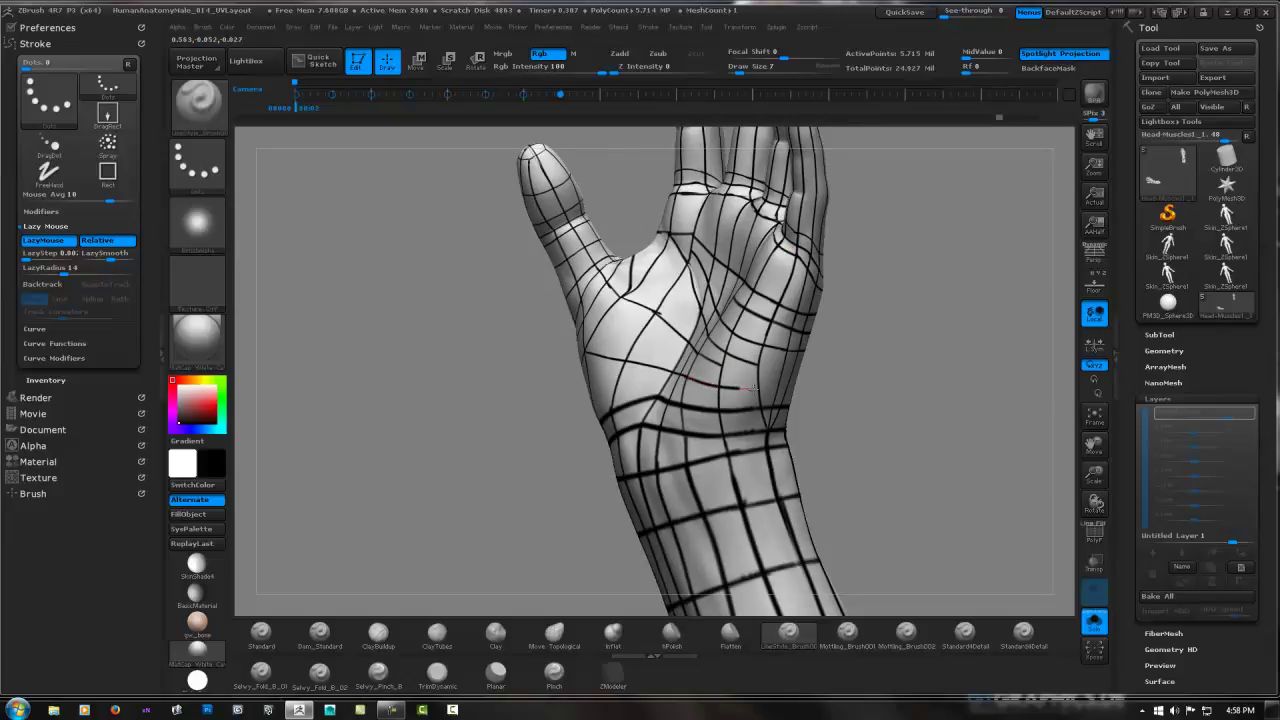
drag(765, 389, 758, 384)
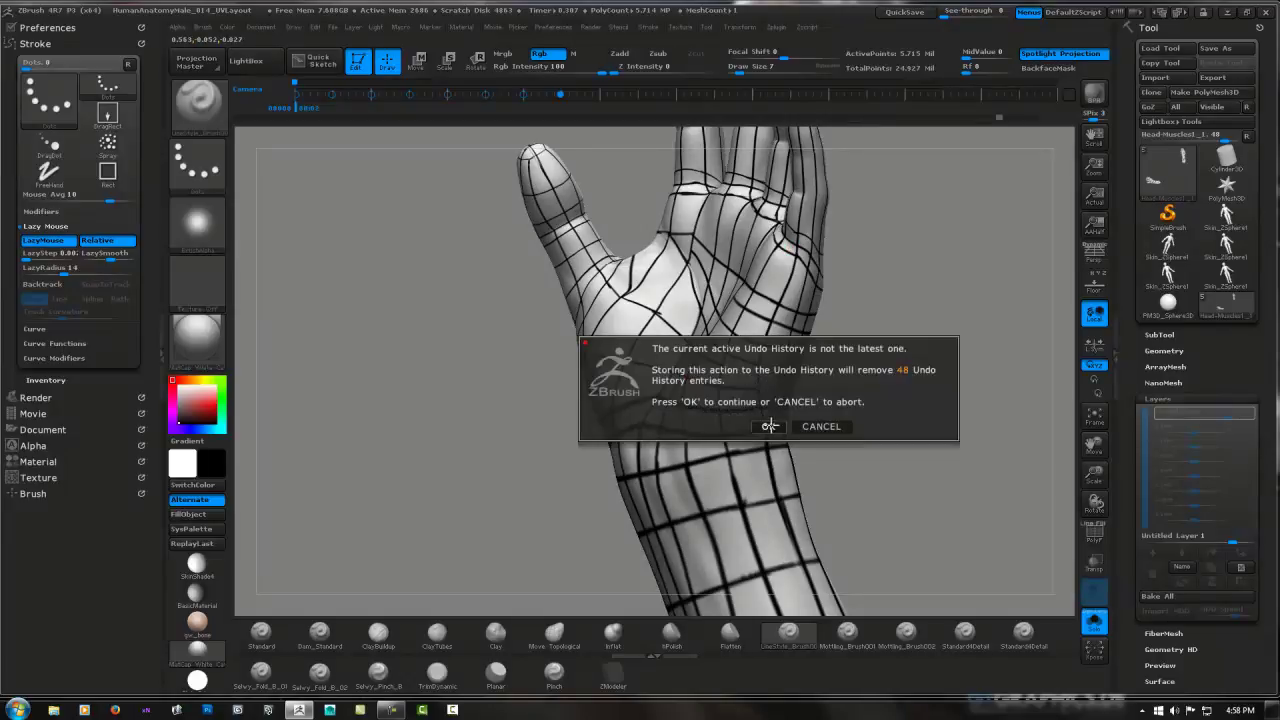
Confirm discarding the 48 later undo entries and orbit to review the palm and back lines.
click(768, 426)
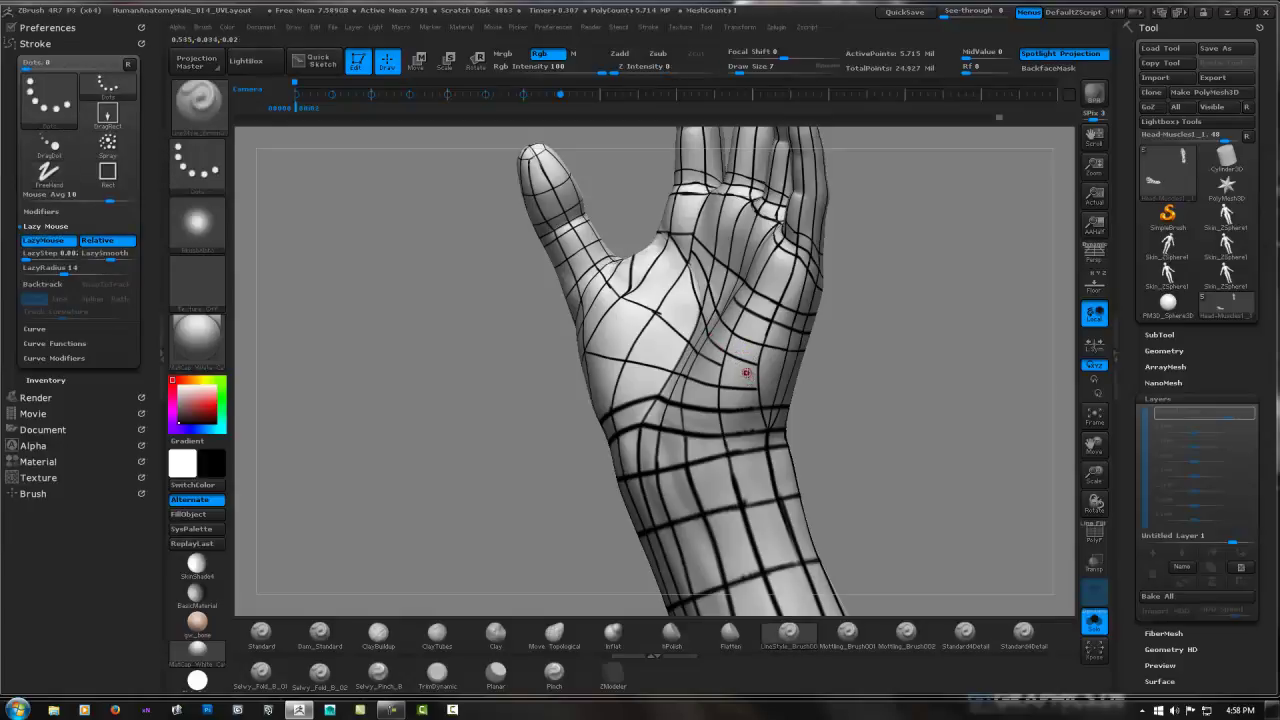
drag(746, 372, 700, 362)
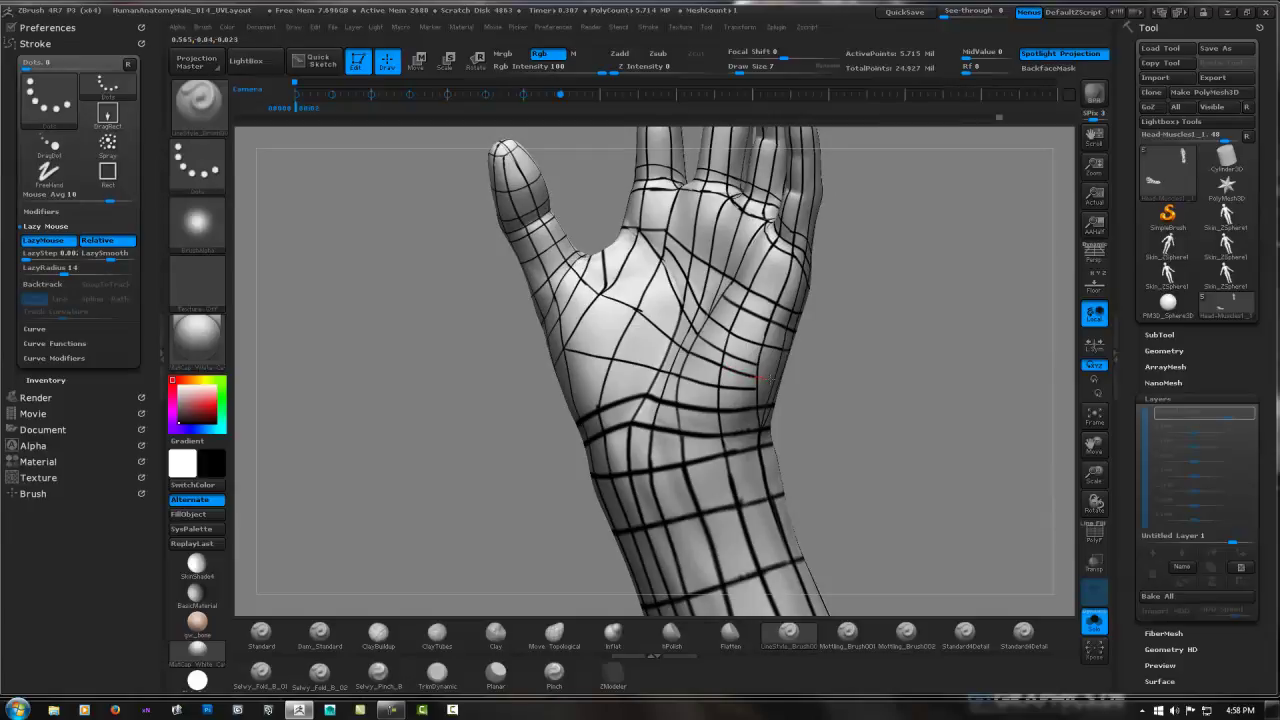
mouse_move(724, 344)
mouse_down()
mouse_move(814, 354)
mouse_move(692, 358)
mouse_move(737, 349)
mouse_move(650, 420)
mouse_up()
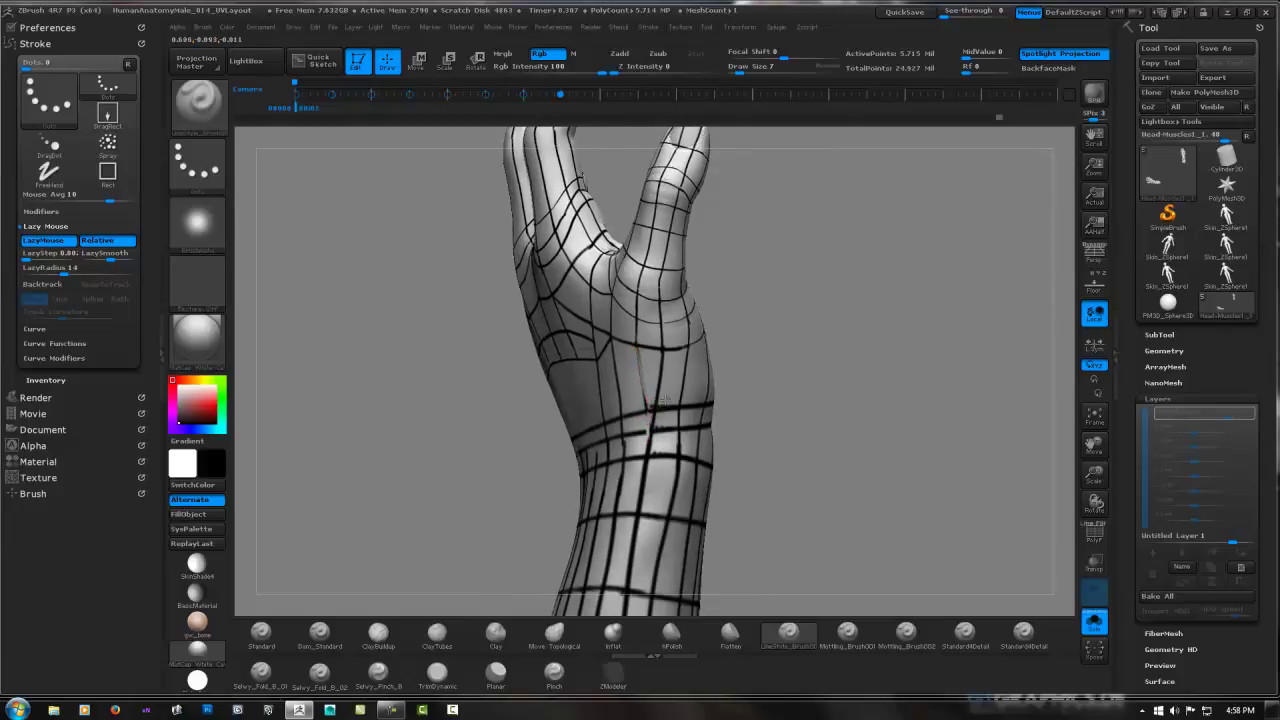
drag(654, 406, 657, 391)
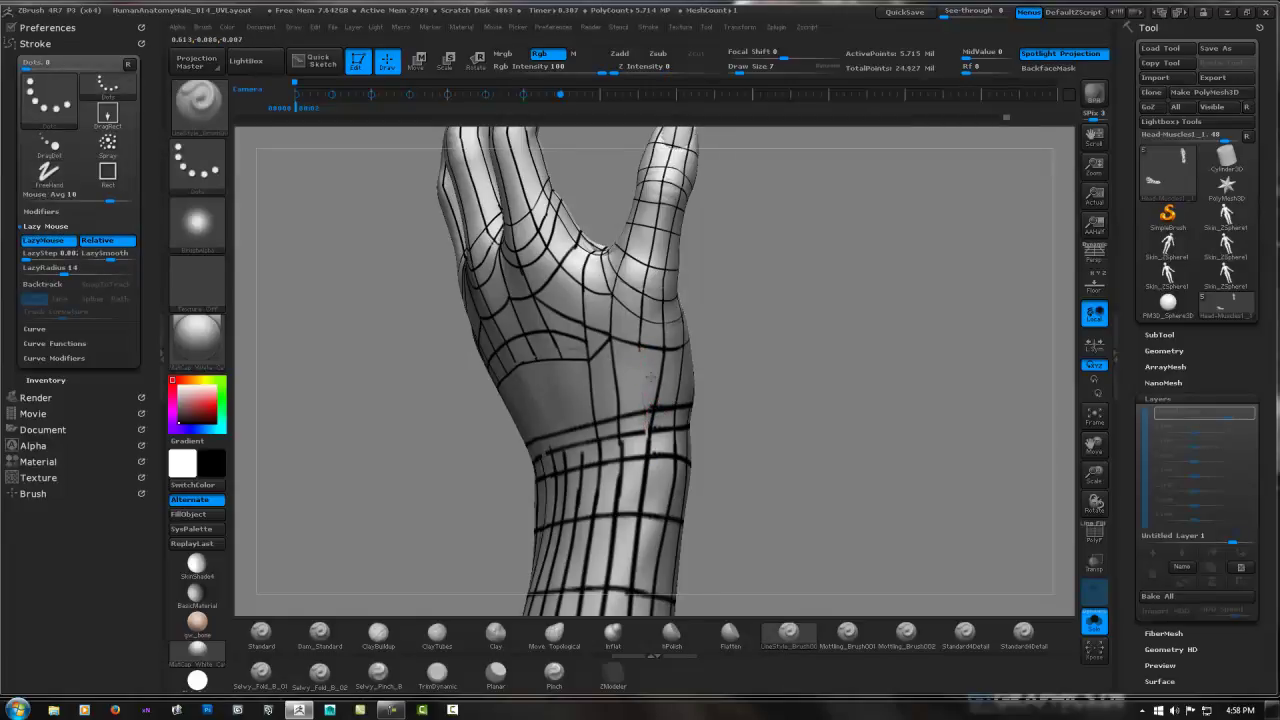
drag(648, 410, 645, 346)
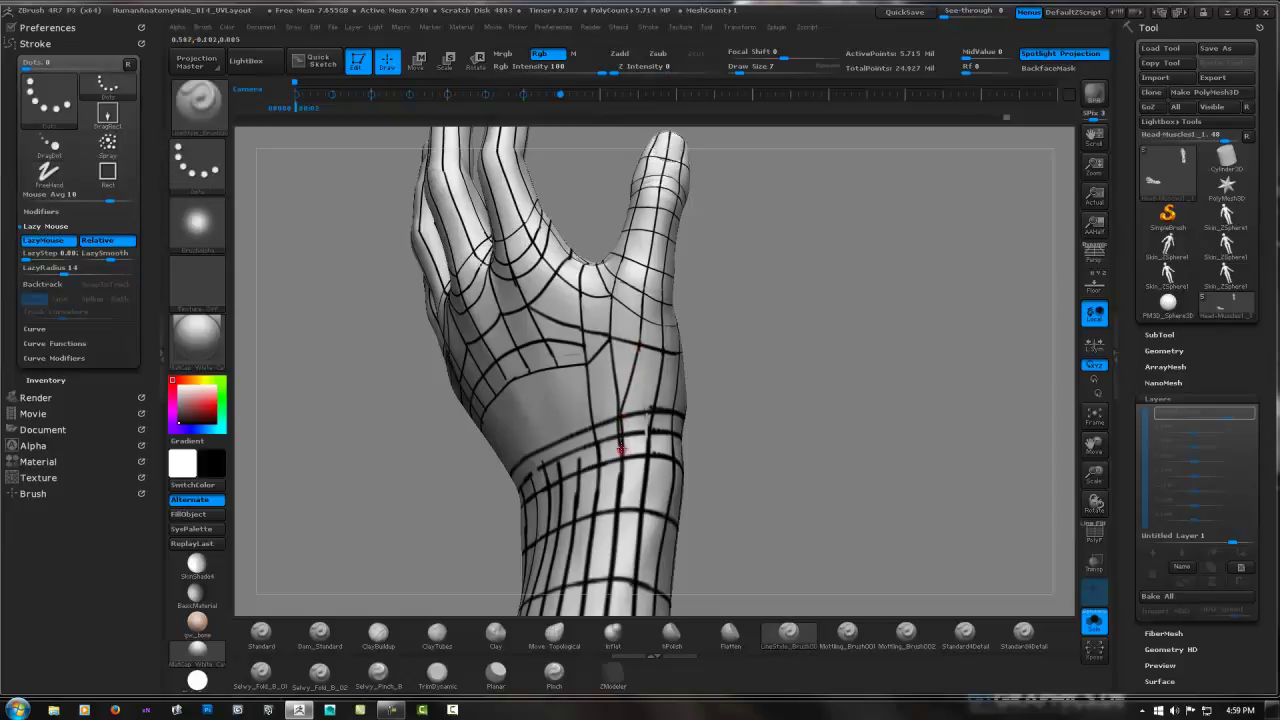
Orbit the hand through several palm-facing views to check the palm lines.
mouse_move(620, 414)
mouse_down()
mouse_move(632, 346)
mouse_move(647, 398)
mouse_up()
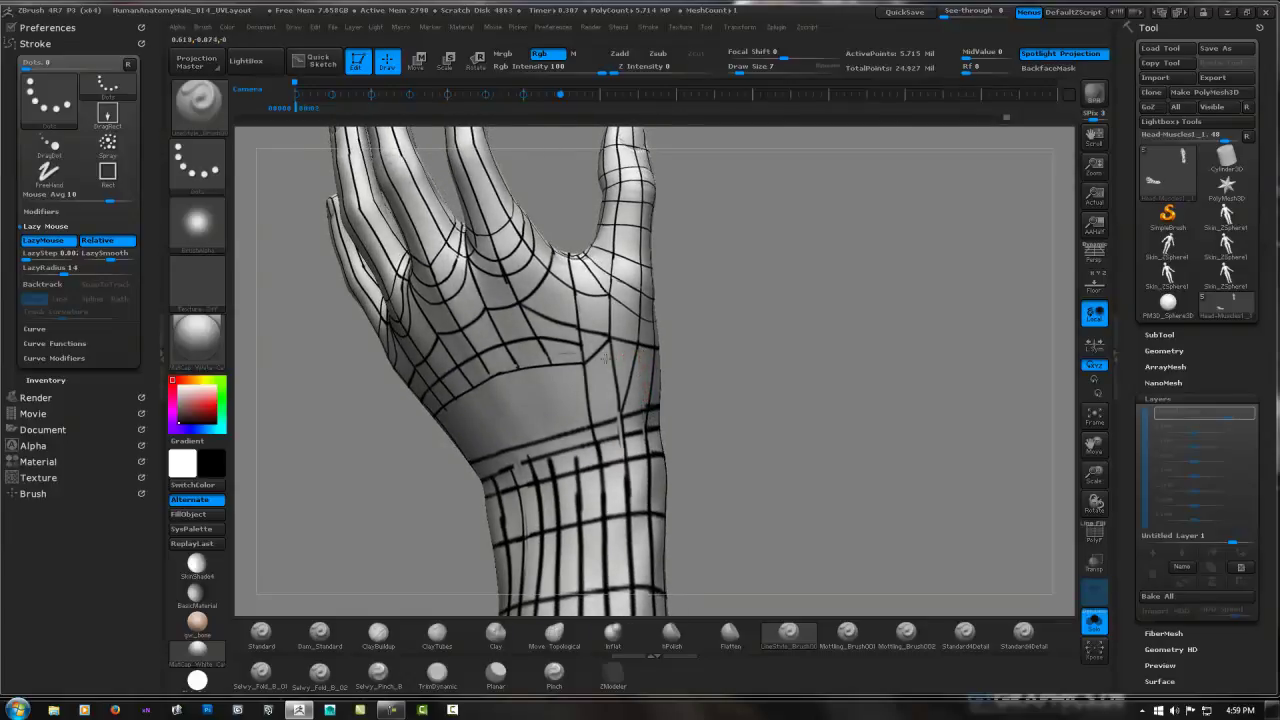
drag(605, 357, 551, 367)
mouse_move(640, 354)
mouse_down()
mouse_move(610, 364)
mouse_move(620, 390)
mouse_move(625, 357)
mouse_up()
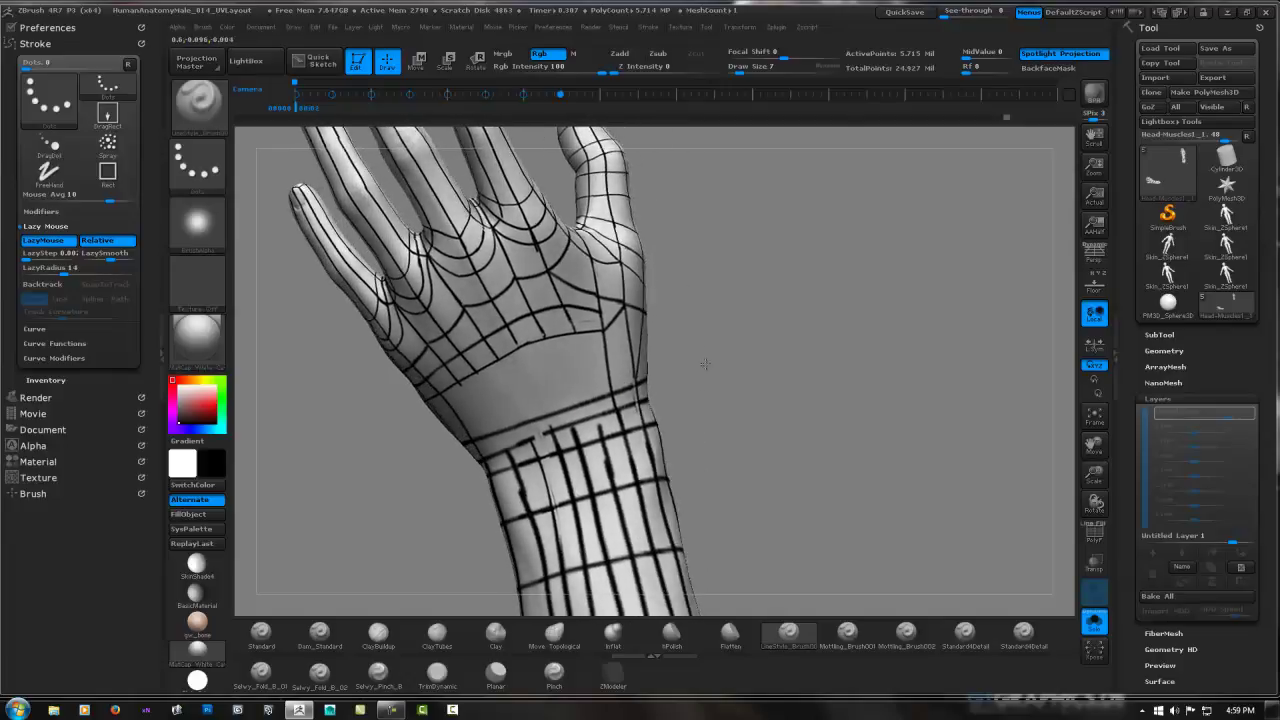
drag(567, 340, 438, 410)
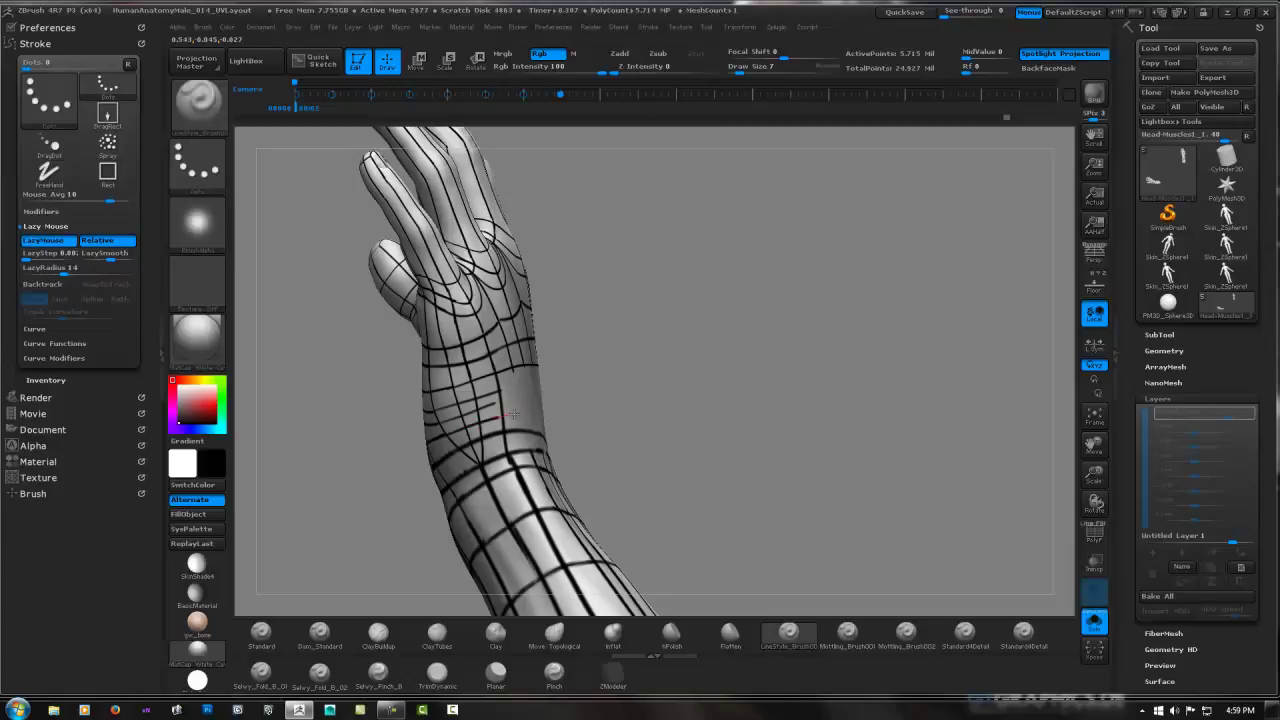
mouse_move(511, 413)
mouse_down()
mouse_move(600, 340)
mouse_move(518, 334)
mouse_move(509, 346)
mouse_move(519, 322)
mouse_move(557, 340)
mouse_move(526, 405)
mouse_up()
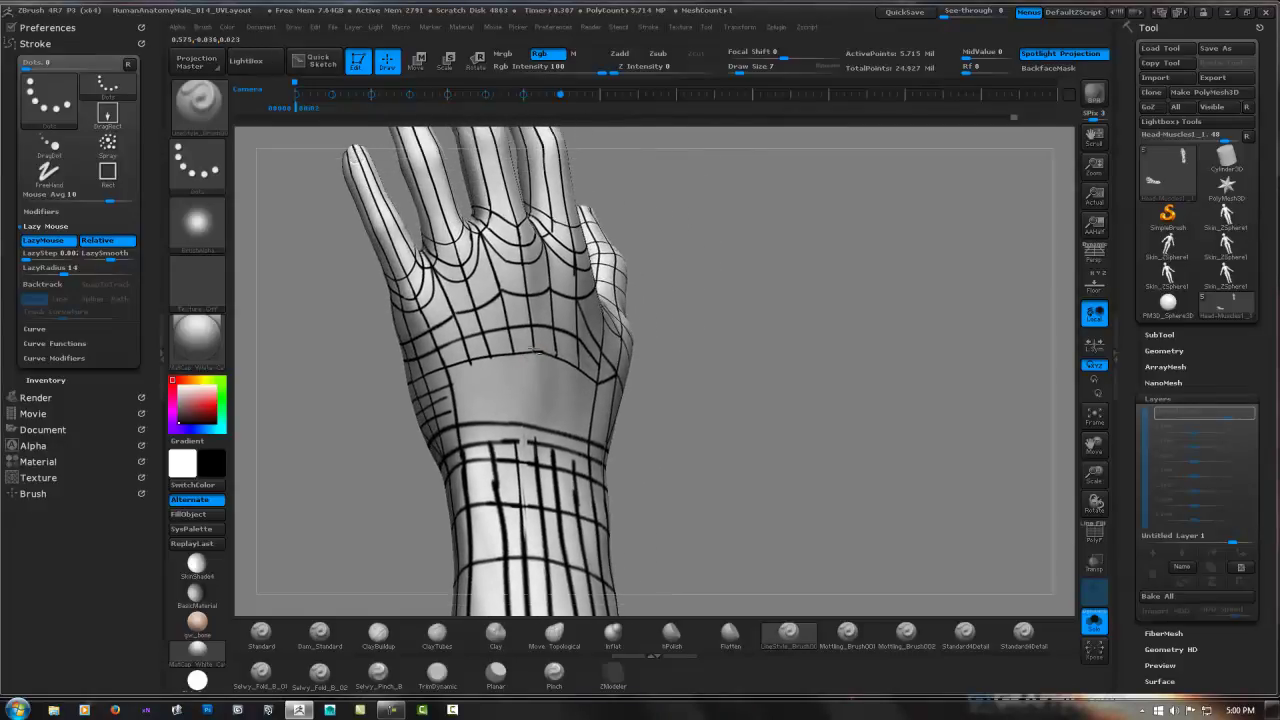
drag(534, 351, 505, 357)
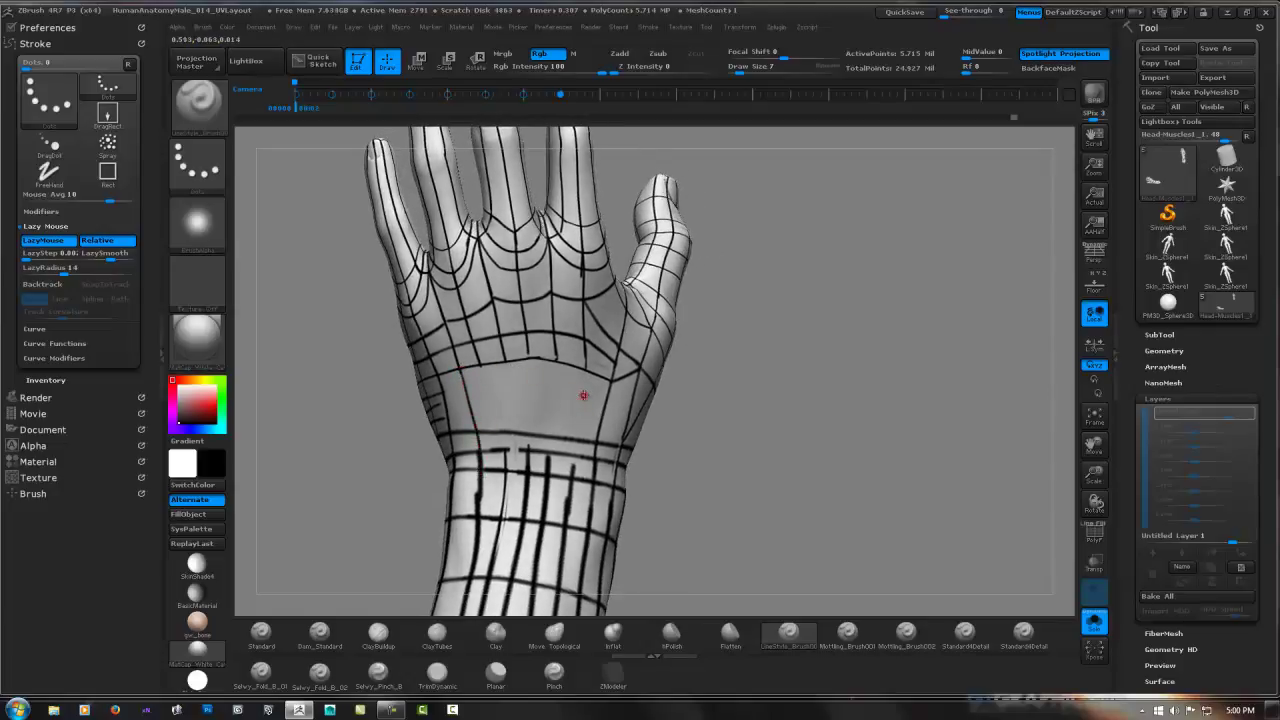
Begin a guide line toward the wrist and inspect it from the thumb and palm sides.
mouse_move(584, 395)
mouse_down()
mouse_move(586, 371)
mouse_move(581, 418)
mouse_up()
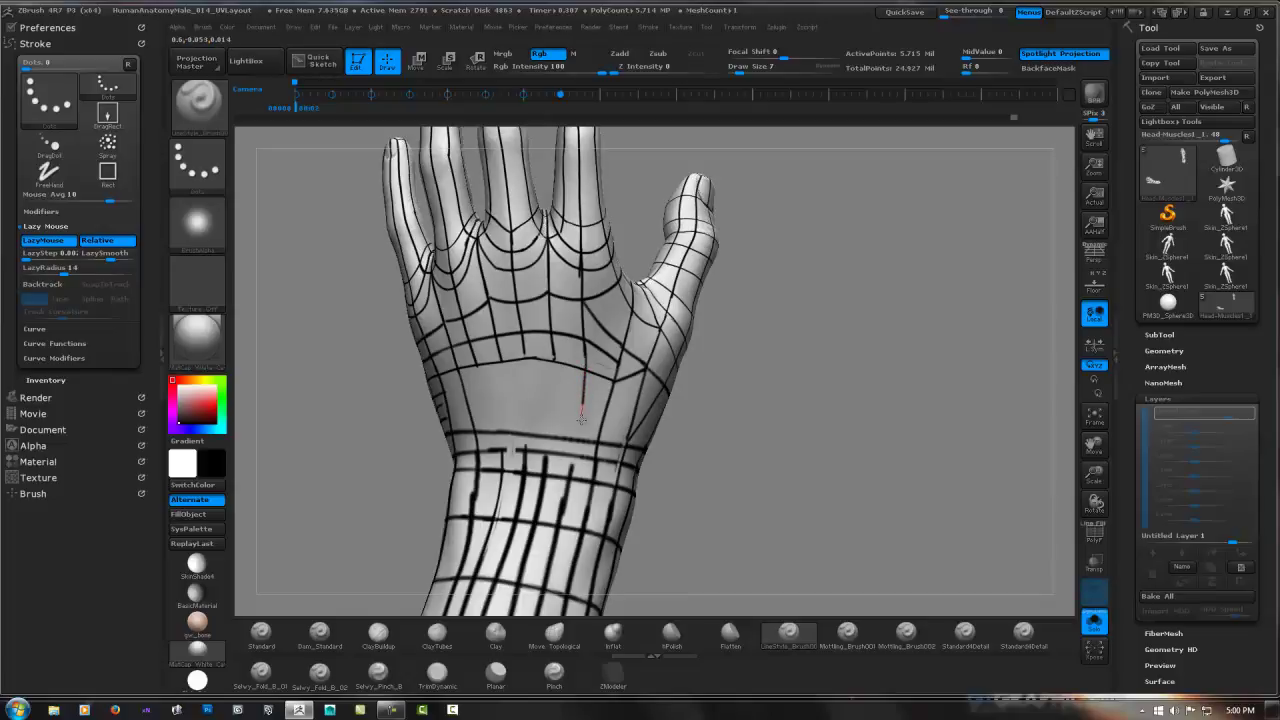
drag(640, 378, 595, 378)
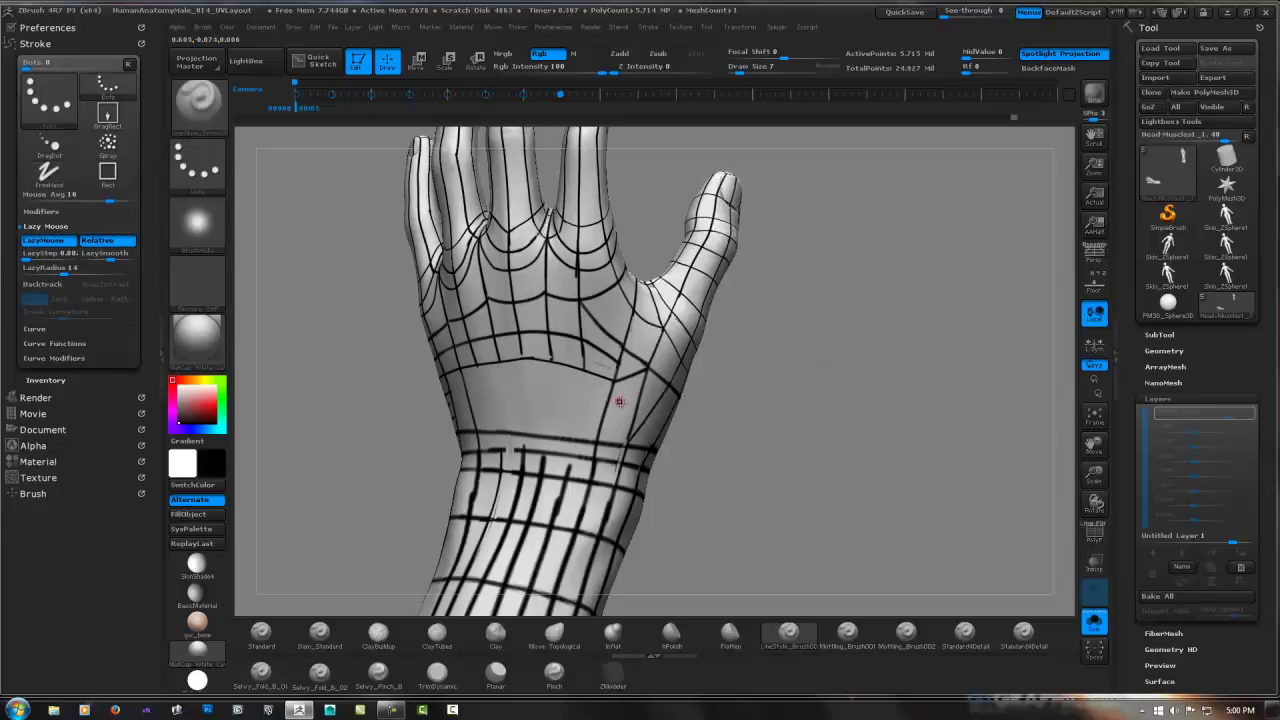
mouse_move(616, 399)
mouse_down()
mouse_move(629, 370)
mouse_move(592, 385)
mouse_move(523, 358)
mouse_move(531, 410)
mouse_up()
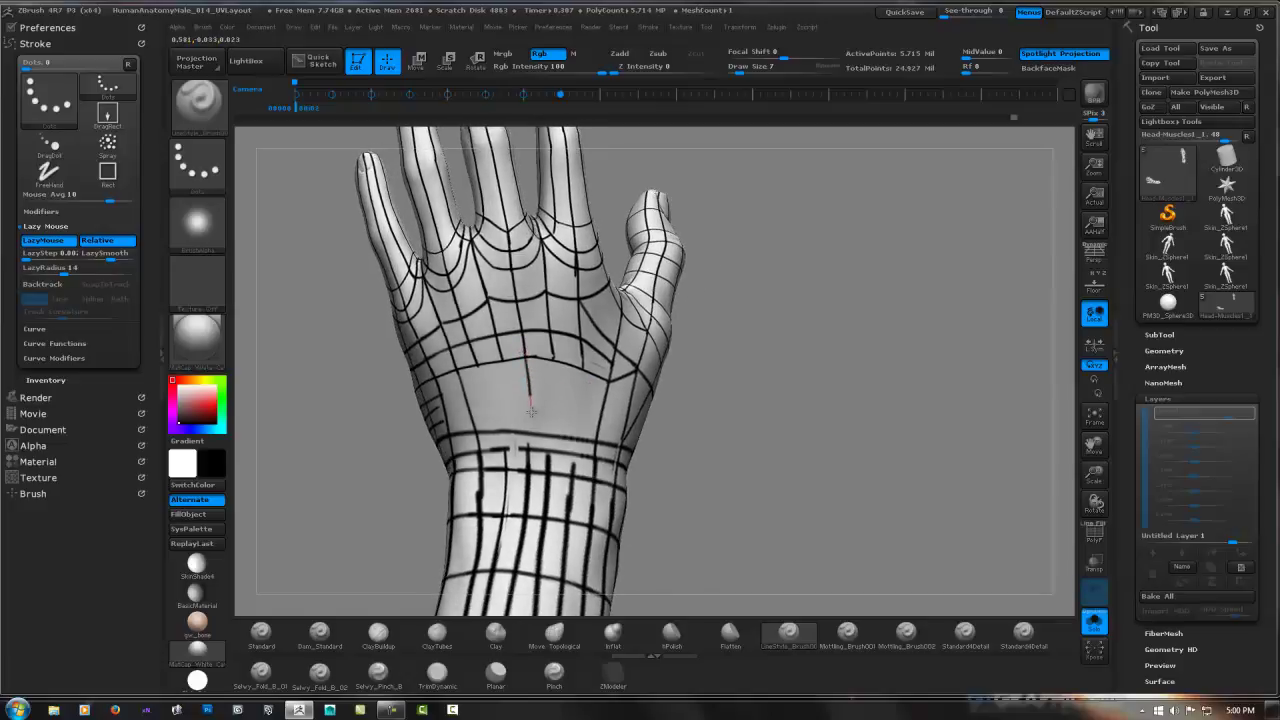
drag(530, 470, 528, 466)
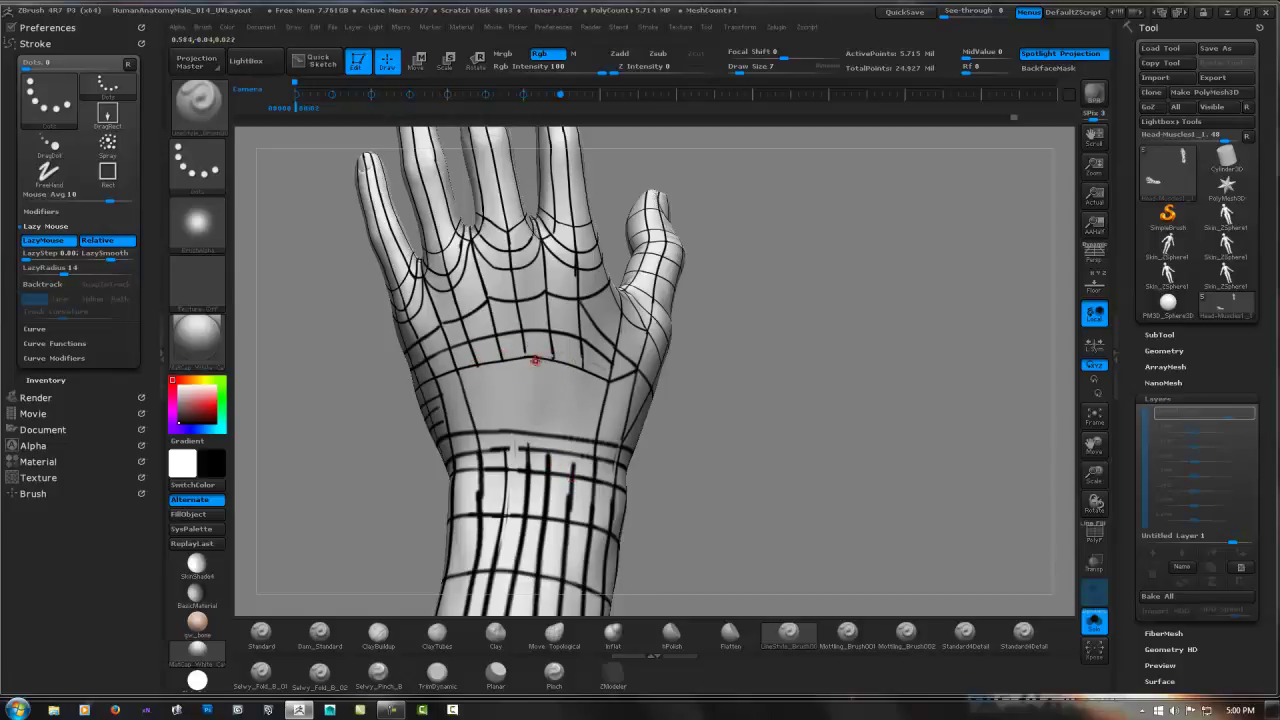
mouse_move(556, 371)
mouse_down()
mouse_move(545, 353)
mouse_move(528, 362)
mouse_up()
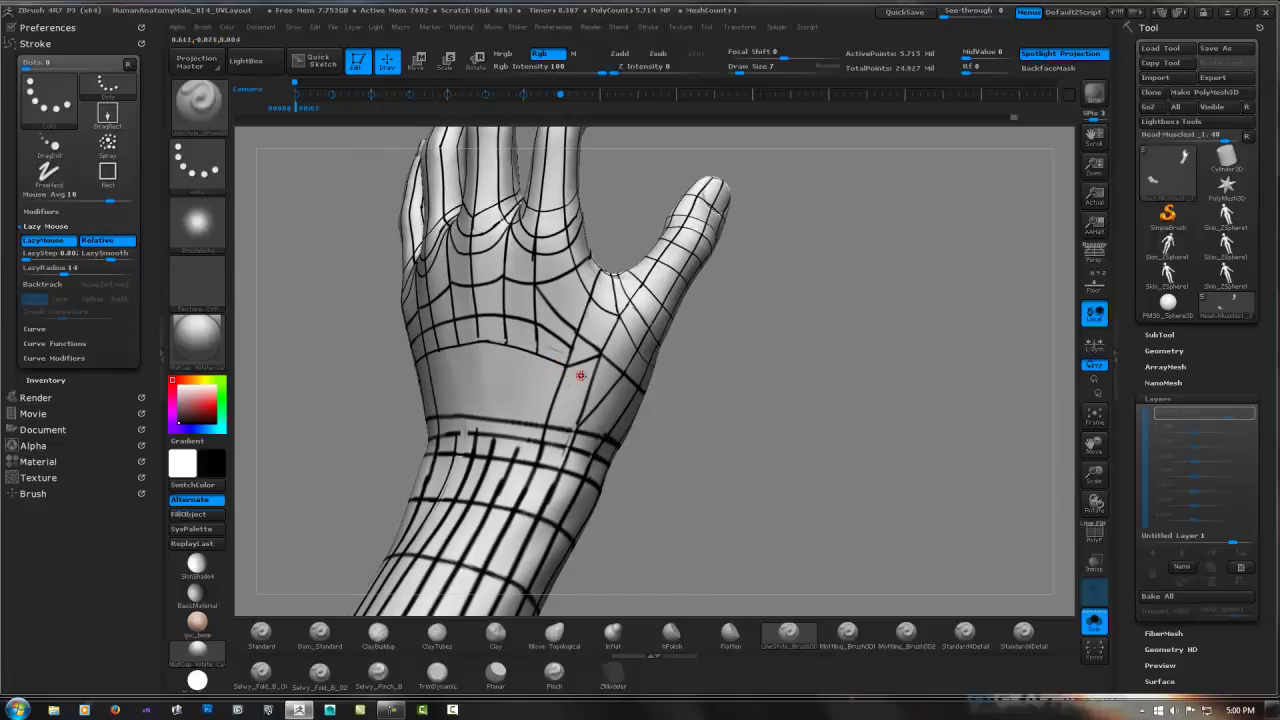
mouse_move(600, 385)
mouse_down()
mouse_move(586, 373)
mouse_move(598, 364)
mouse_up()
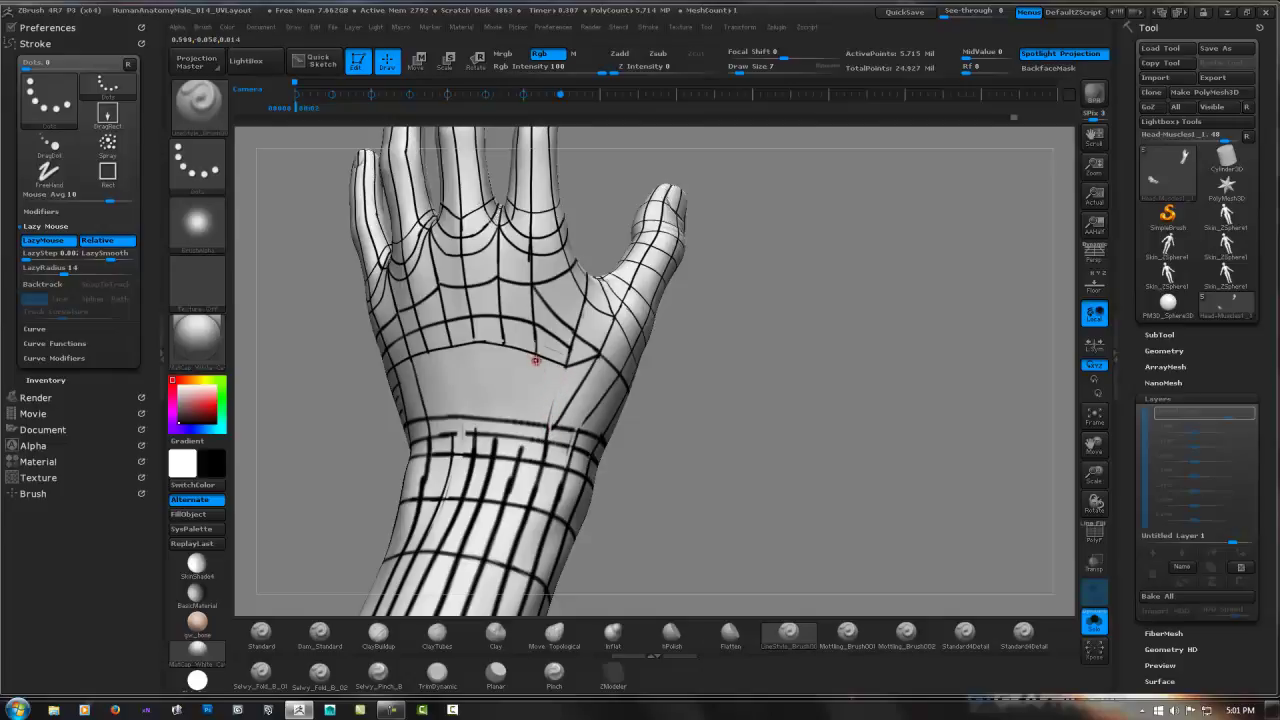
mouse_move(674, 326)
mouse_down()
mouse_move(598, 369)
mouse_move(560, 372)
mouse_move(737, 277)
mouse_up()
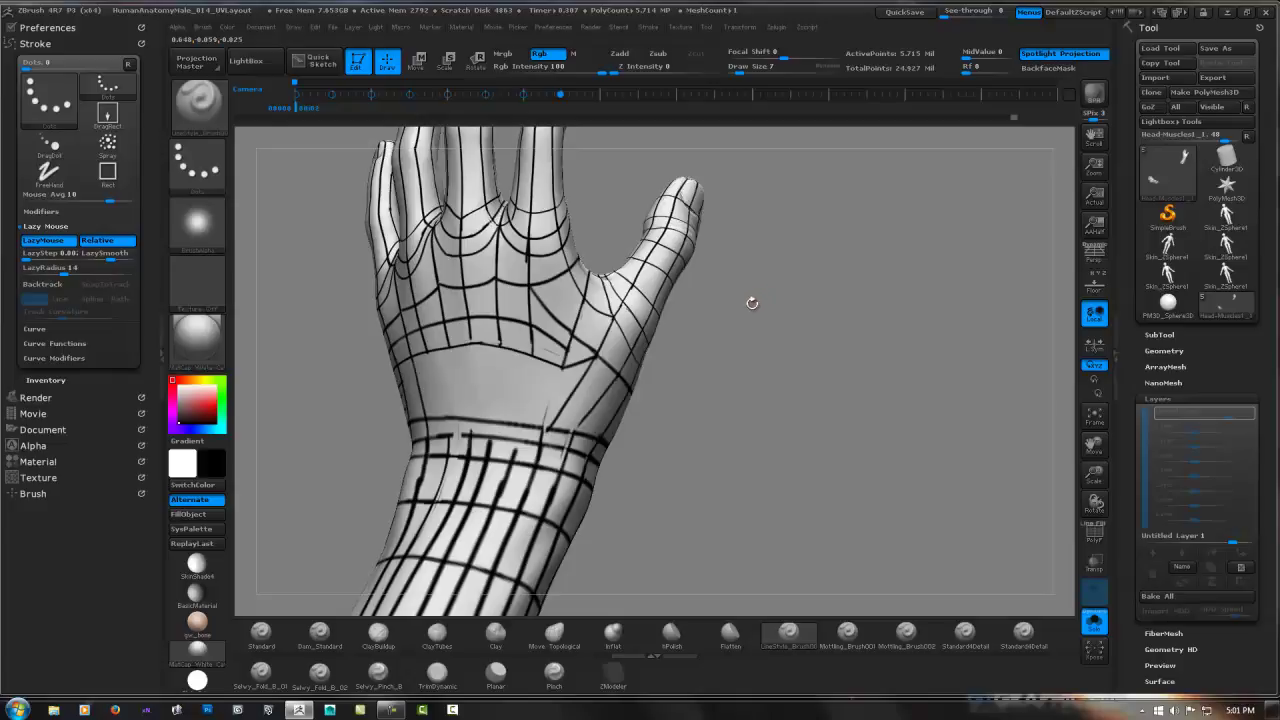
mouse_move(616, 343)
mouse_down()
mouse_move(727, 320)
mouse_move(681, 320)
mouse_up()
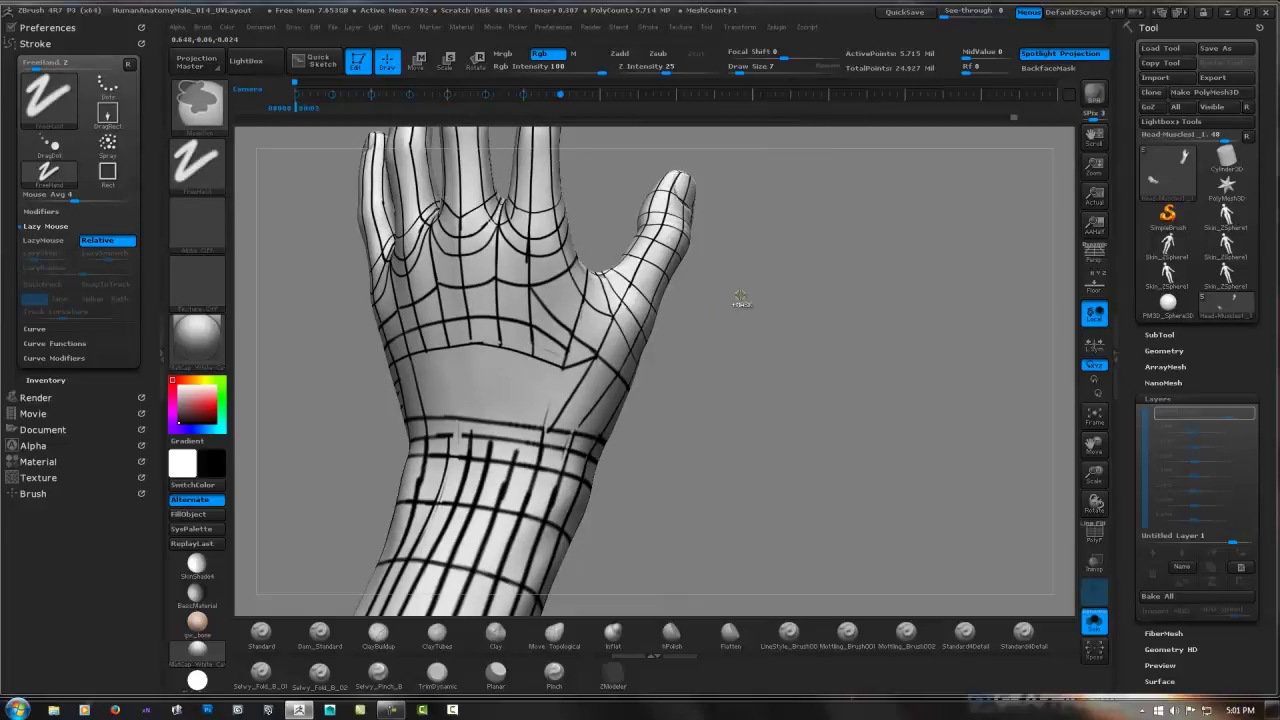
Draw dotted black guide lines down the palm from the finger loops to the wrist.
key(1)
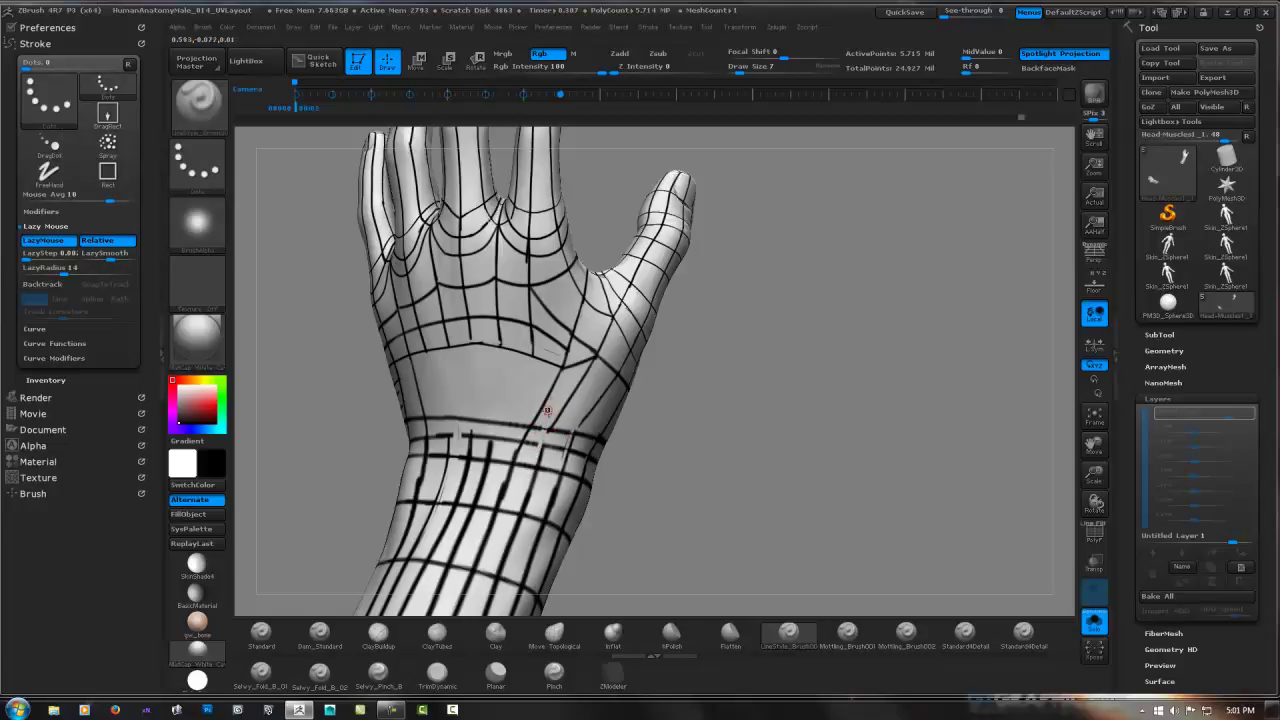
drag(547, 410, 522, 369)
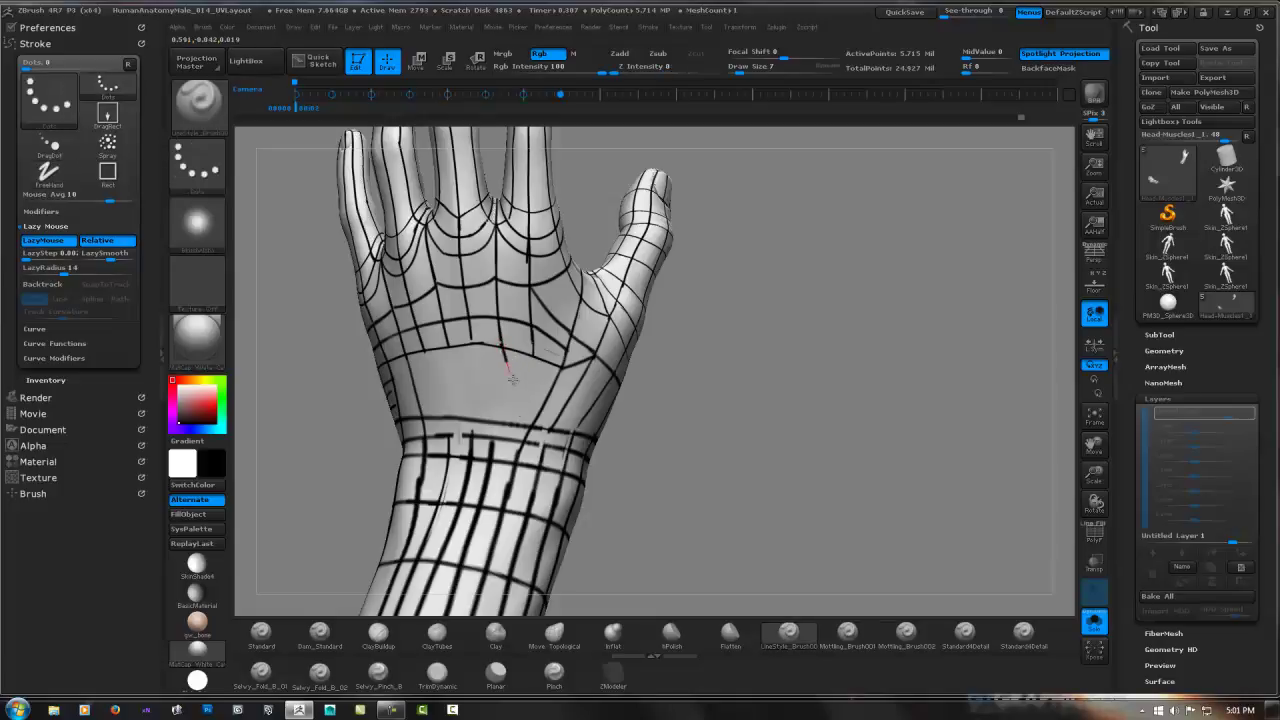
drag(512, 378, 527, 411)
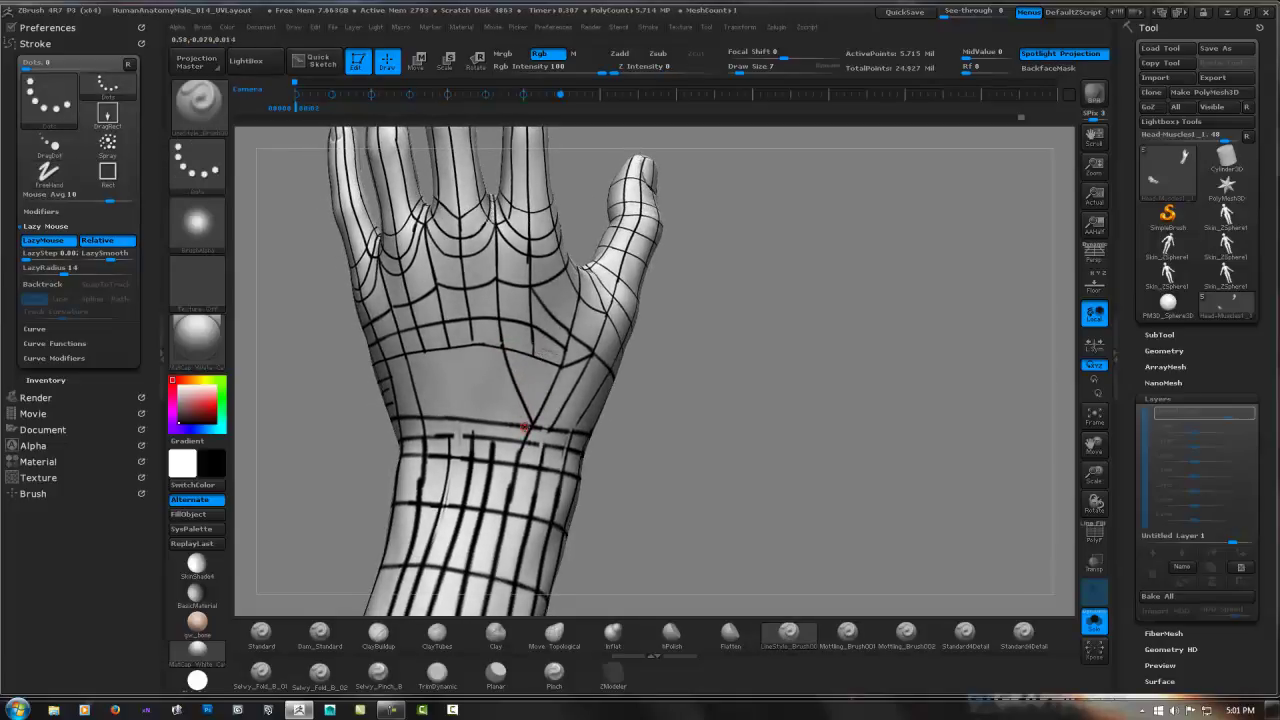
key(1)
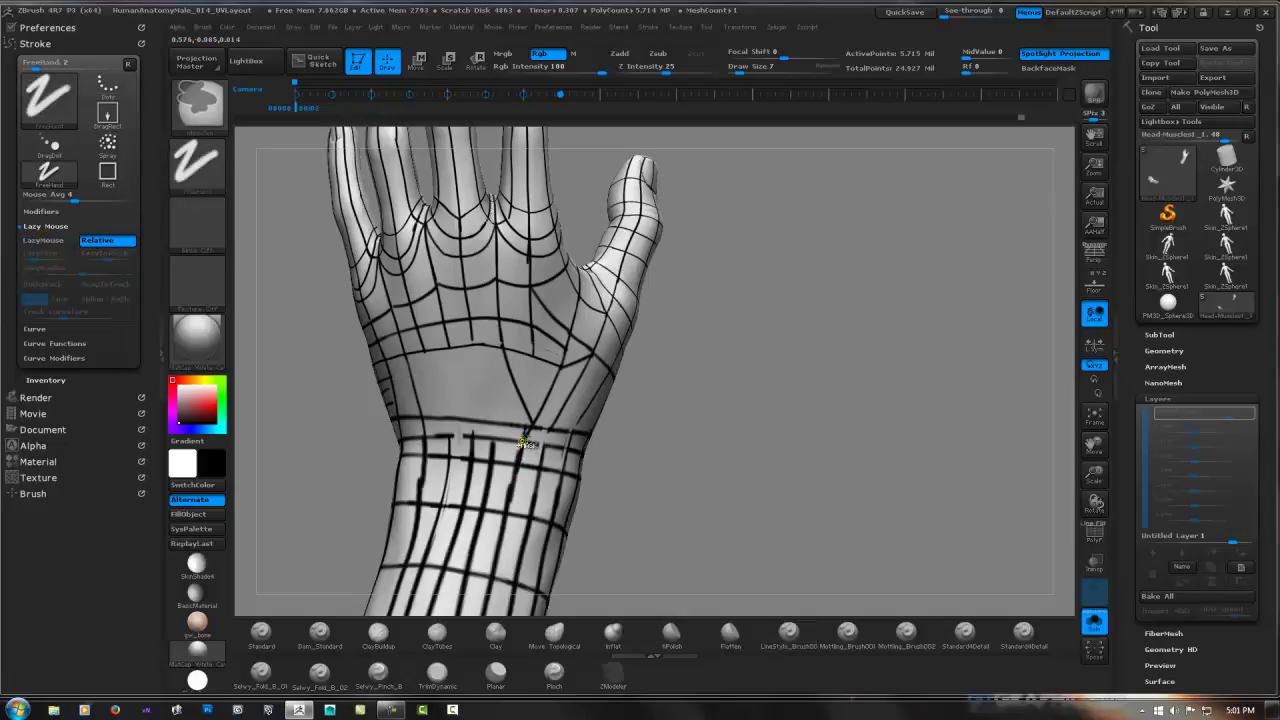
key(1)
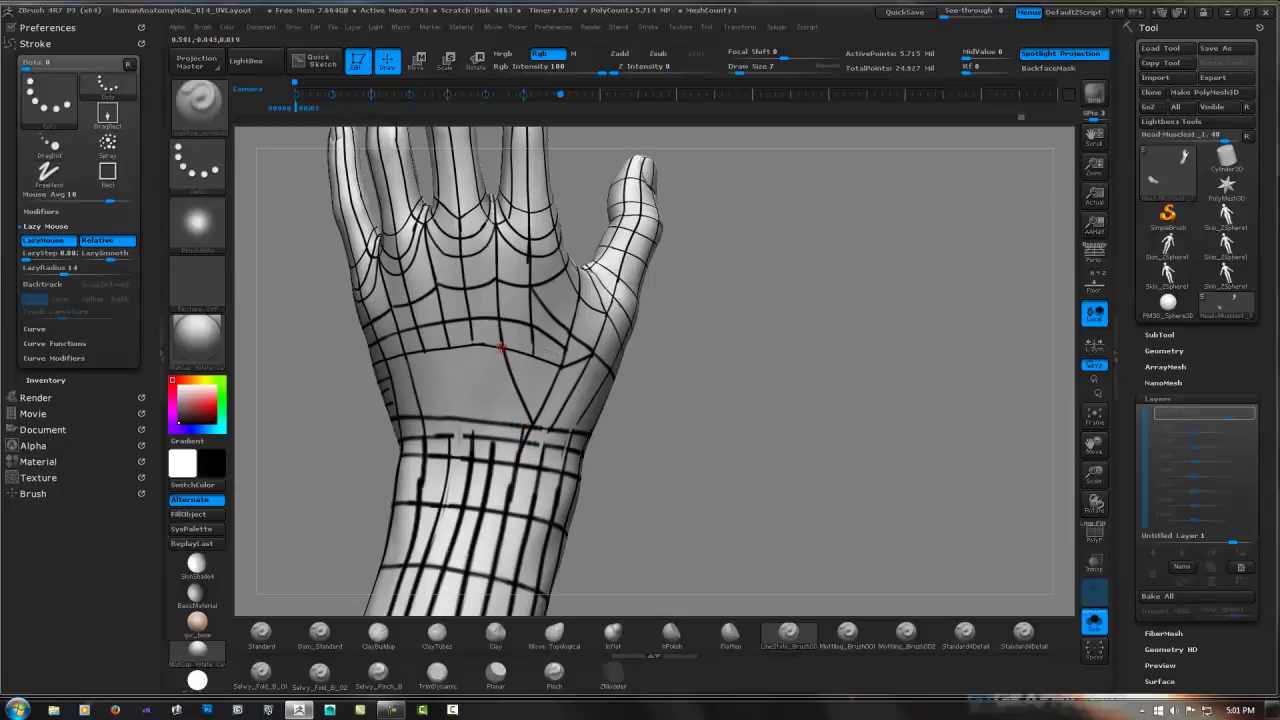
drag(501, 347, 516, 408)
mouse_move(507, 358)
mouse_down()
mouse_move(525, 400)
mouse_move(515, 386)
mouse_up()
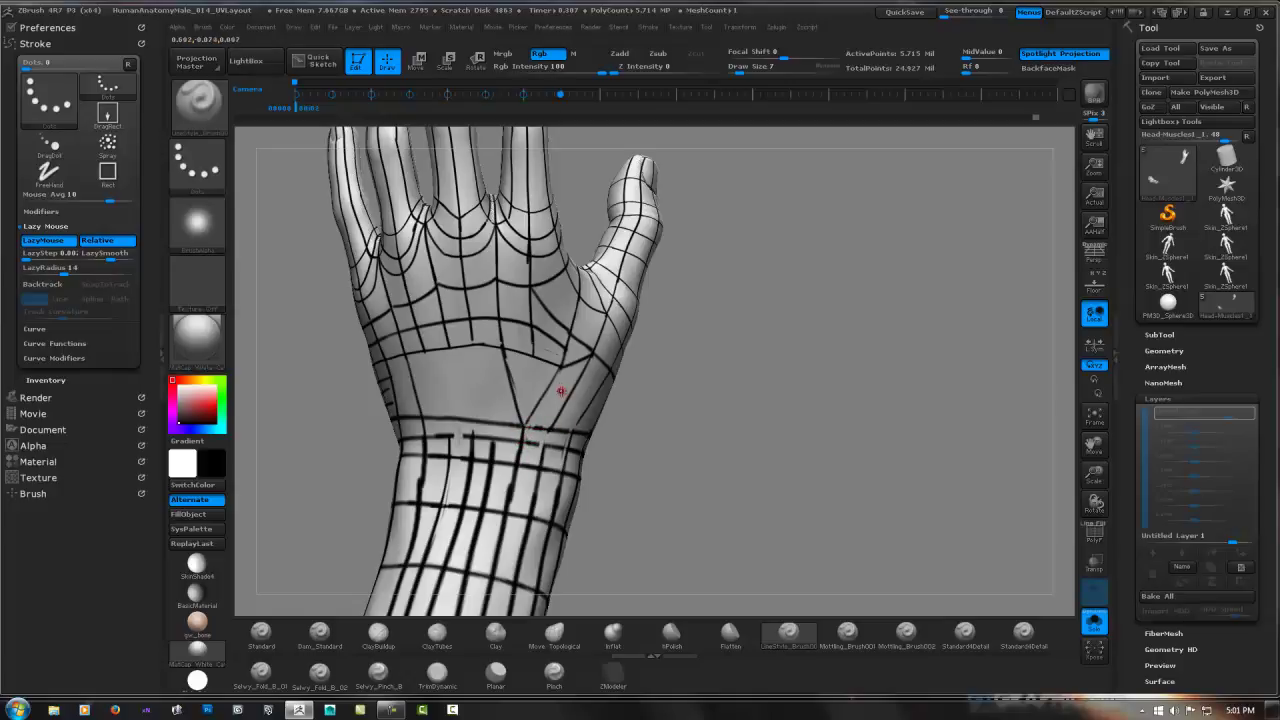
right_drag(548, 385, 482, 362)
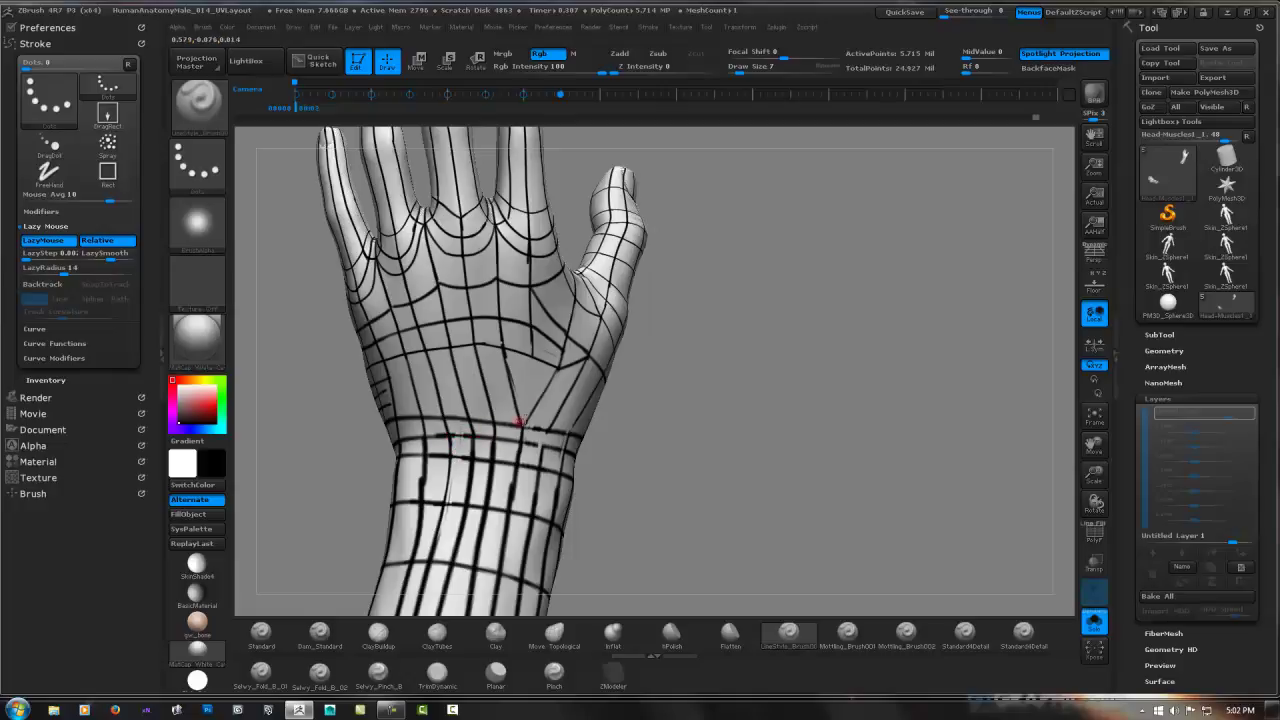
Paint black guide lines across the wrist and extend one over the palm.
mouse_move(519, 422)
mouse_down()
mouse_move(533, 420)
mouse_move(451, 388)
mouse_up()
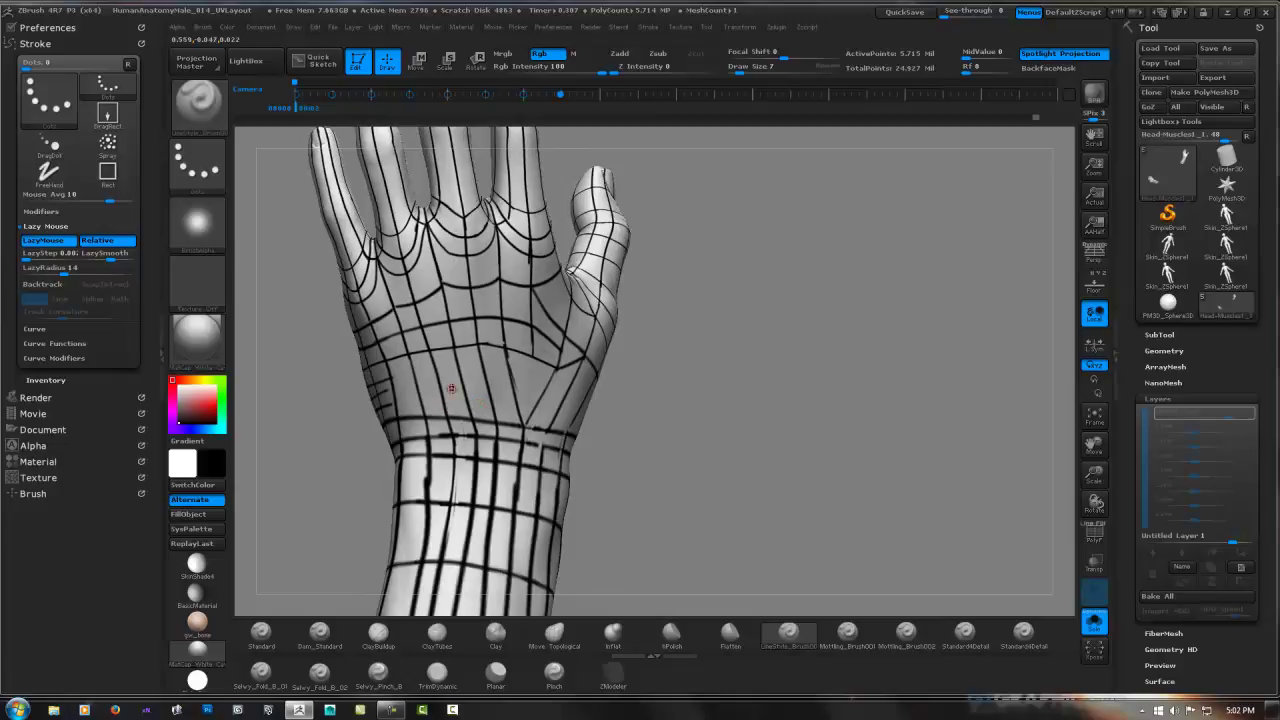
mouse_move(466, 384)
mouse_down()
mouse_move(474, 360)
mouse_move(473, 375)
mouse_move(431, 382)
mouse_move(523, 331)
mouse_move(498, 341)
mouse_move(658, 303)
mouse_move(589, 314)
mouse_up()
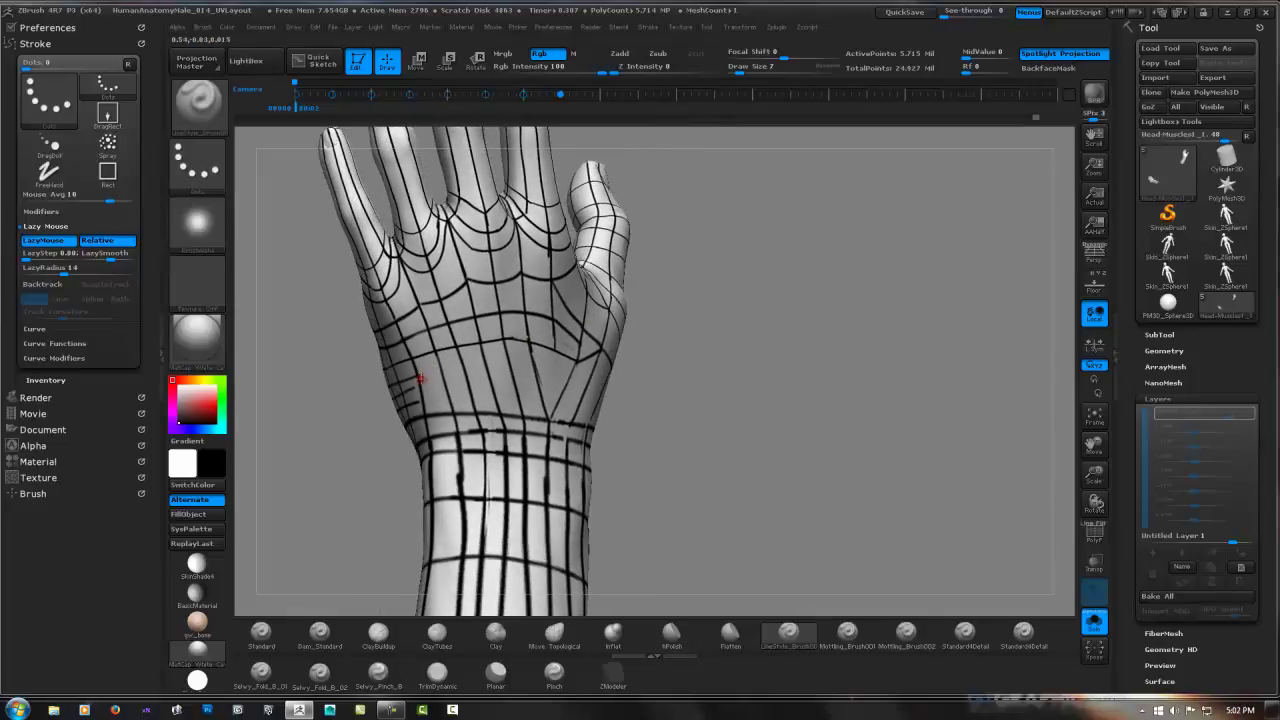
drag(464, 362, 560, 354)
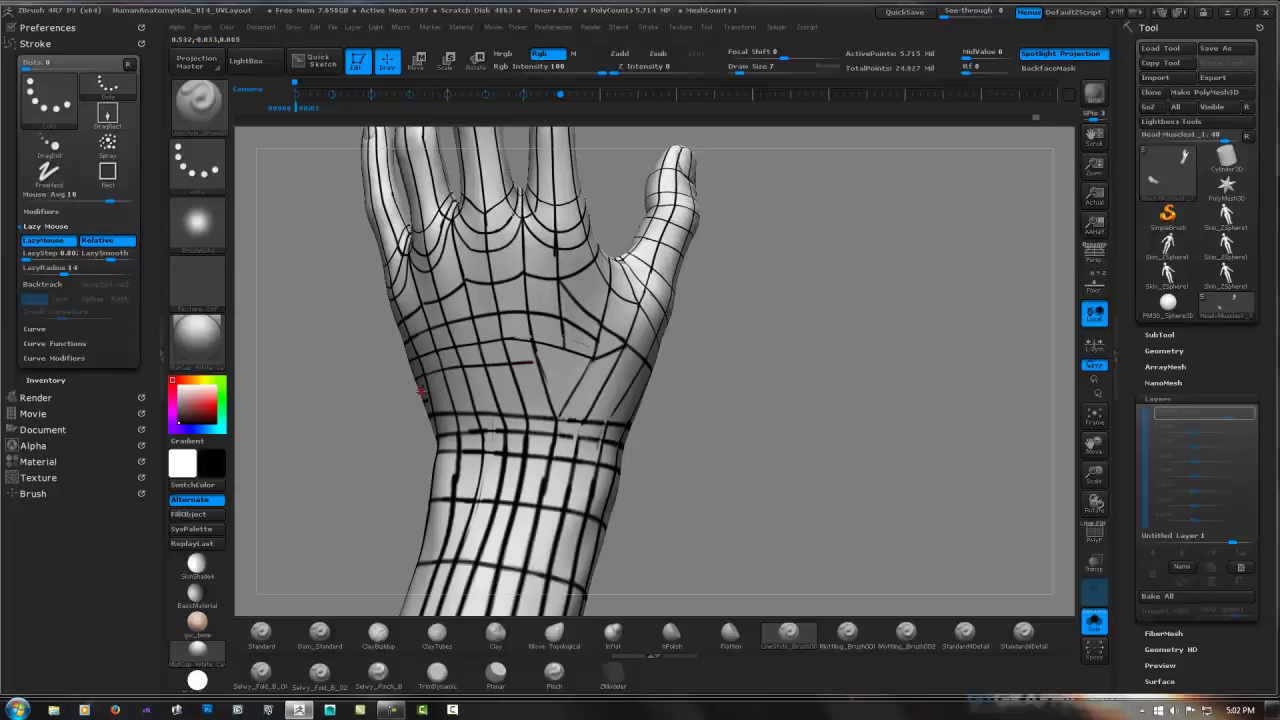
drag(428, 386, 506, 378)
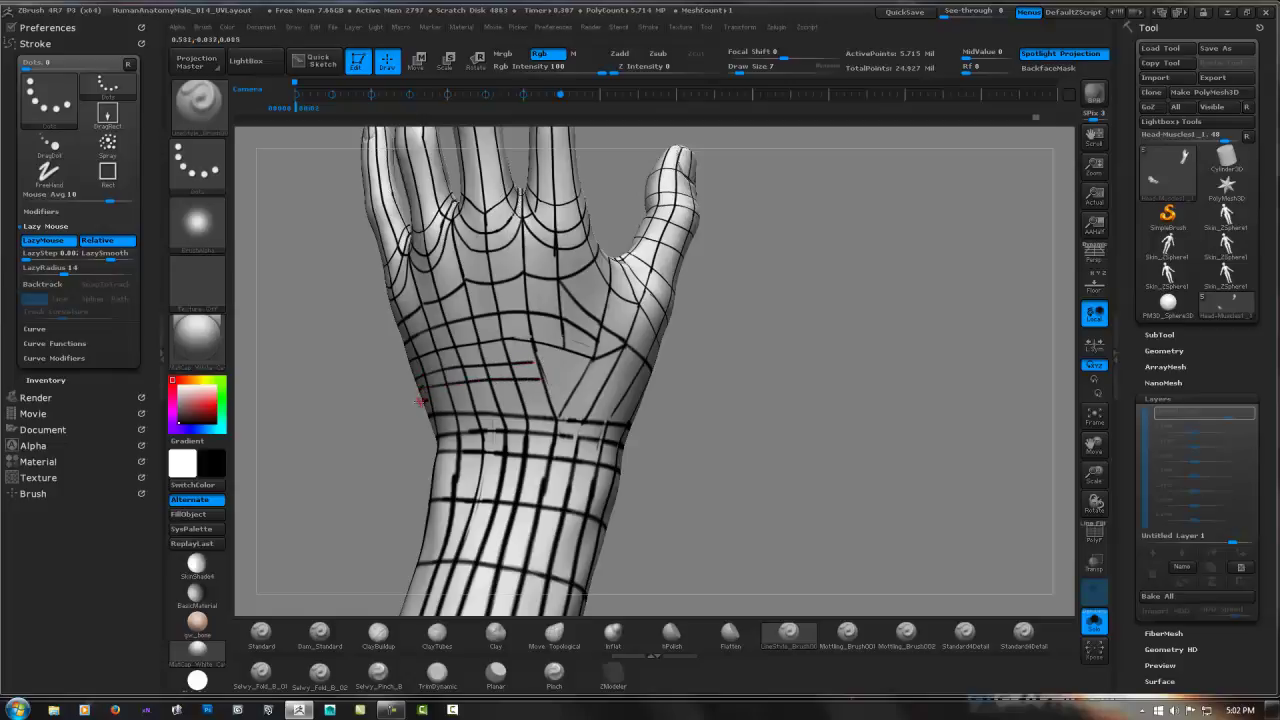
drag(545, 378, 540, 368)
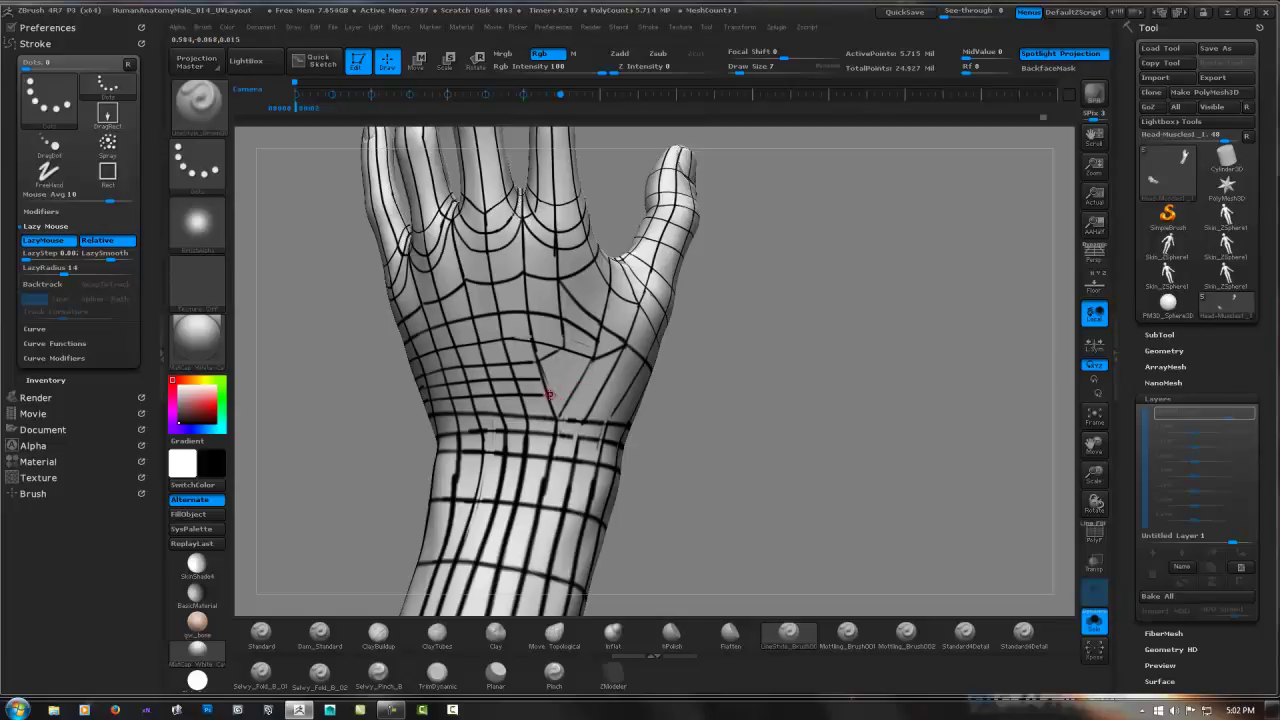
mouse_move(548, 394)
mouse_down()
mouse_move(641, 378)
mouse_move(620, 342)
mouse_move(672, 344)
mouse_move(566, 412)
mouse_move(620, 408)
mouse_up()
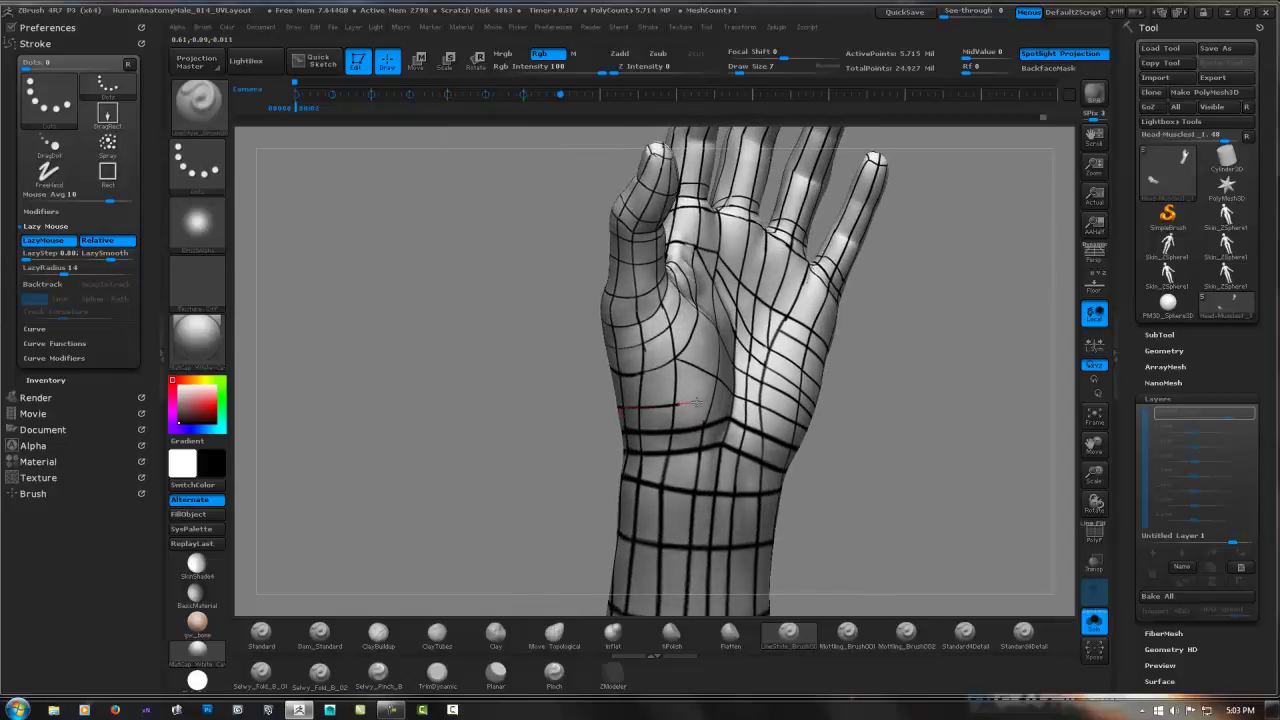
Paint a short lower-palm guide line, then check the thumb side and back of the hand.
mouse_move(702, 382)
mouse_down()
mouse_move(683, 383)
mouse_move(690, 404)
mouse_up()
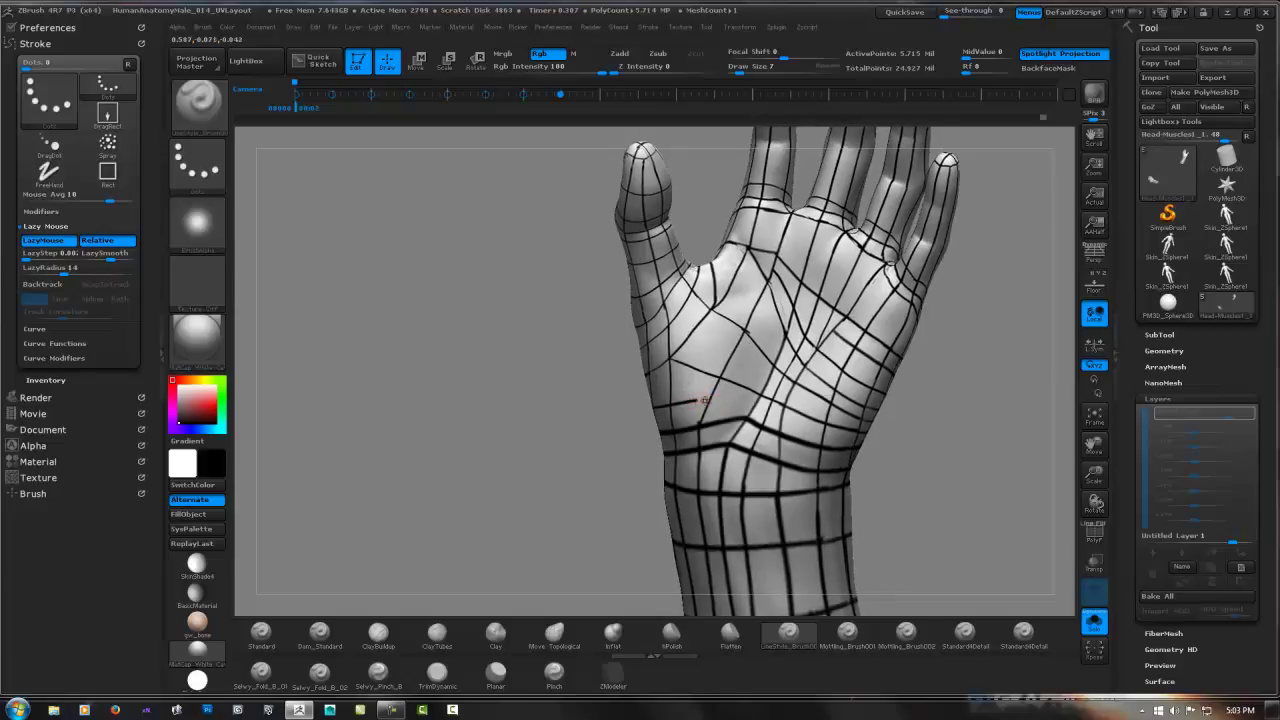
mouse_move(697, 401)
mouse_down()
mouse_move(770, 395)
mouse_move(690, 403)
mouse_up()
drag(890, 355, 650, 400)
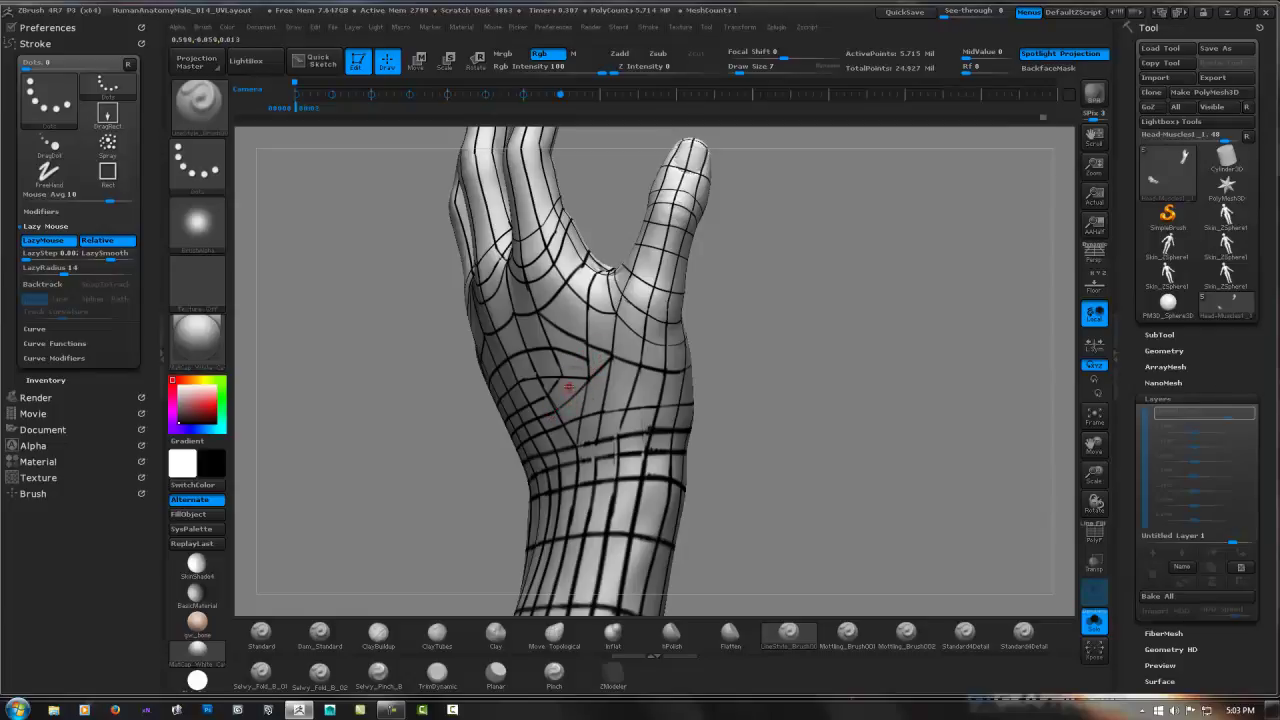
drag(600, 368, 621, 378)
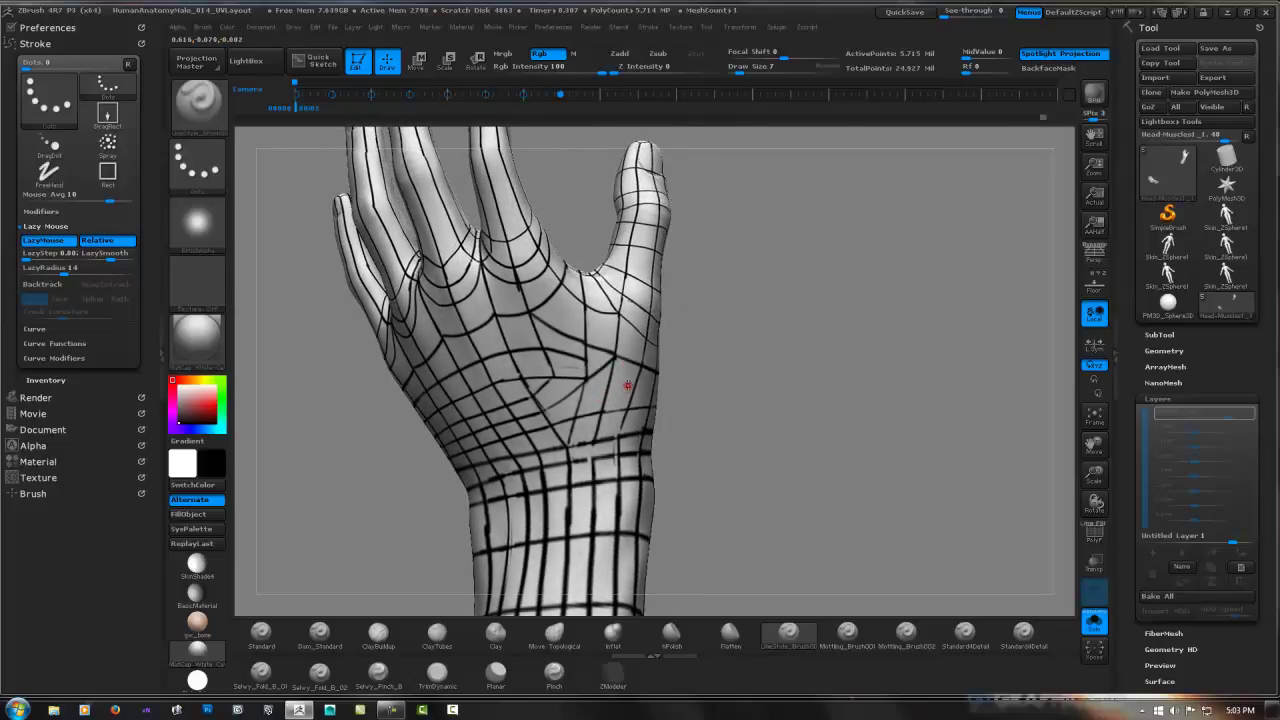
Toggle the brushes with hotkey 1 and start a short guide line mid-hand.
key(shift)
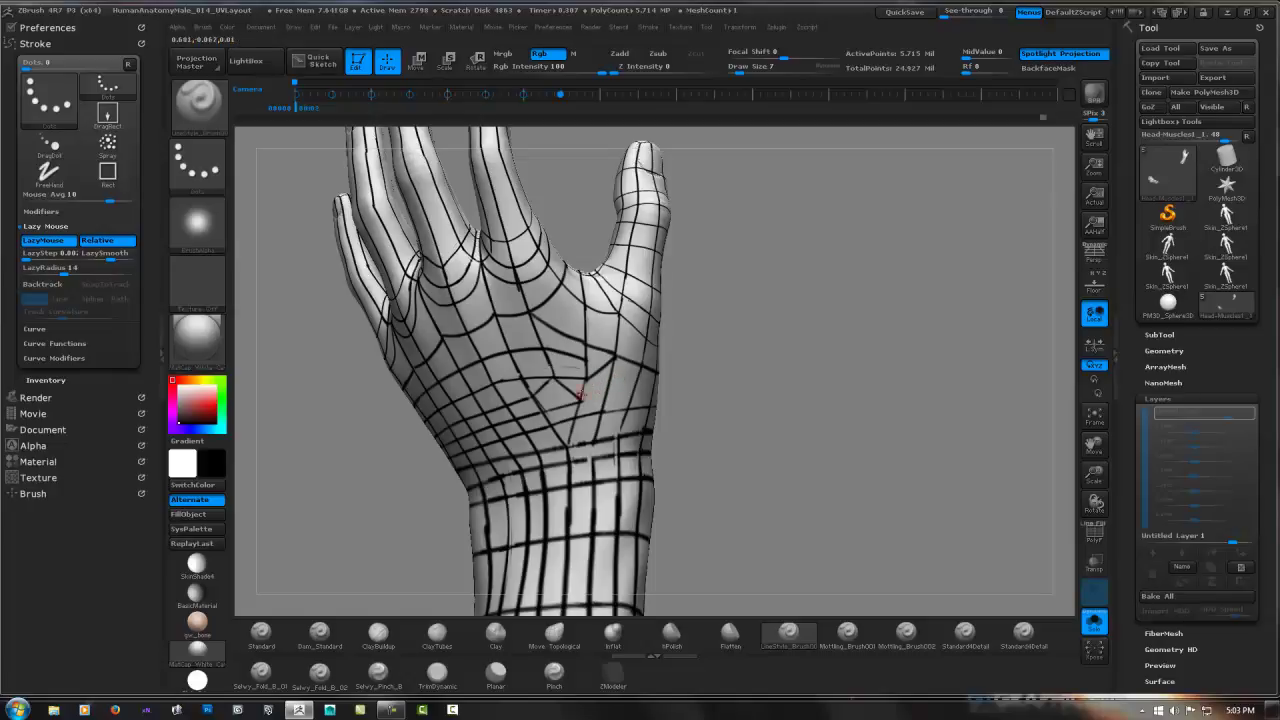
key(1)
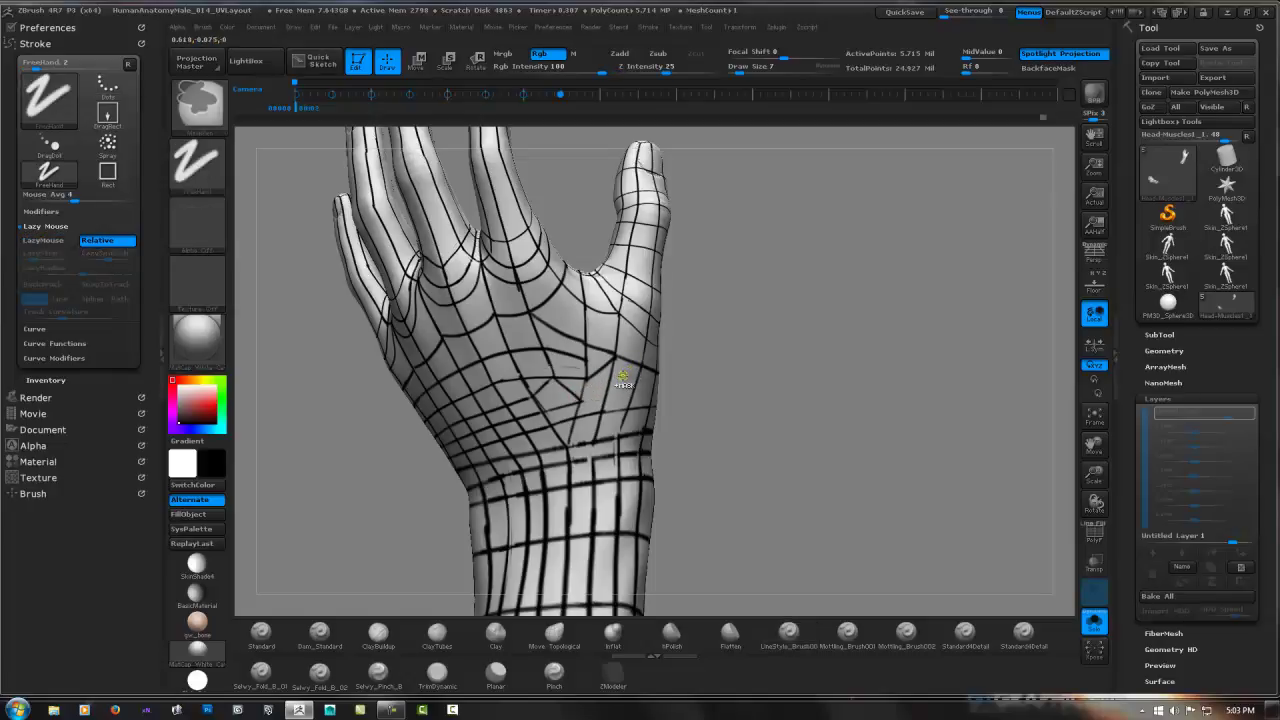
key(1)
key(1)
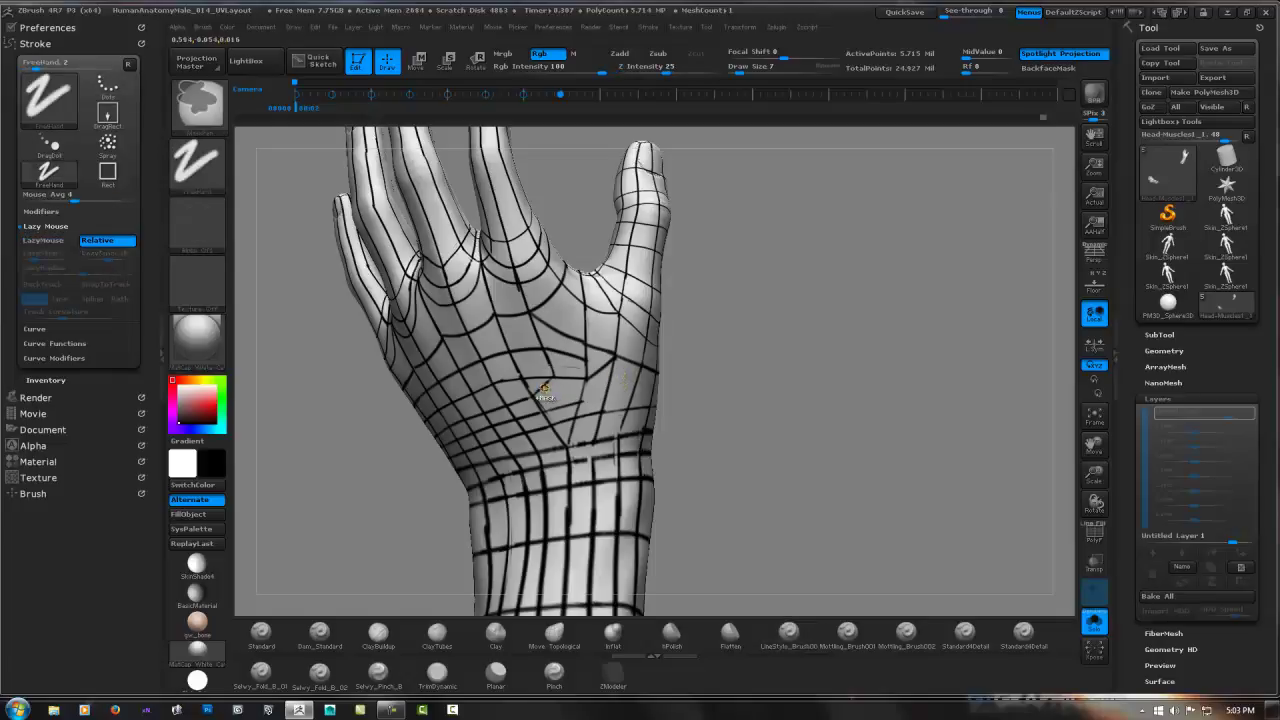
key(1)
drag(541, 398, 539, 388)
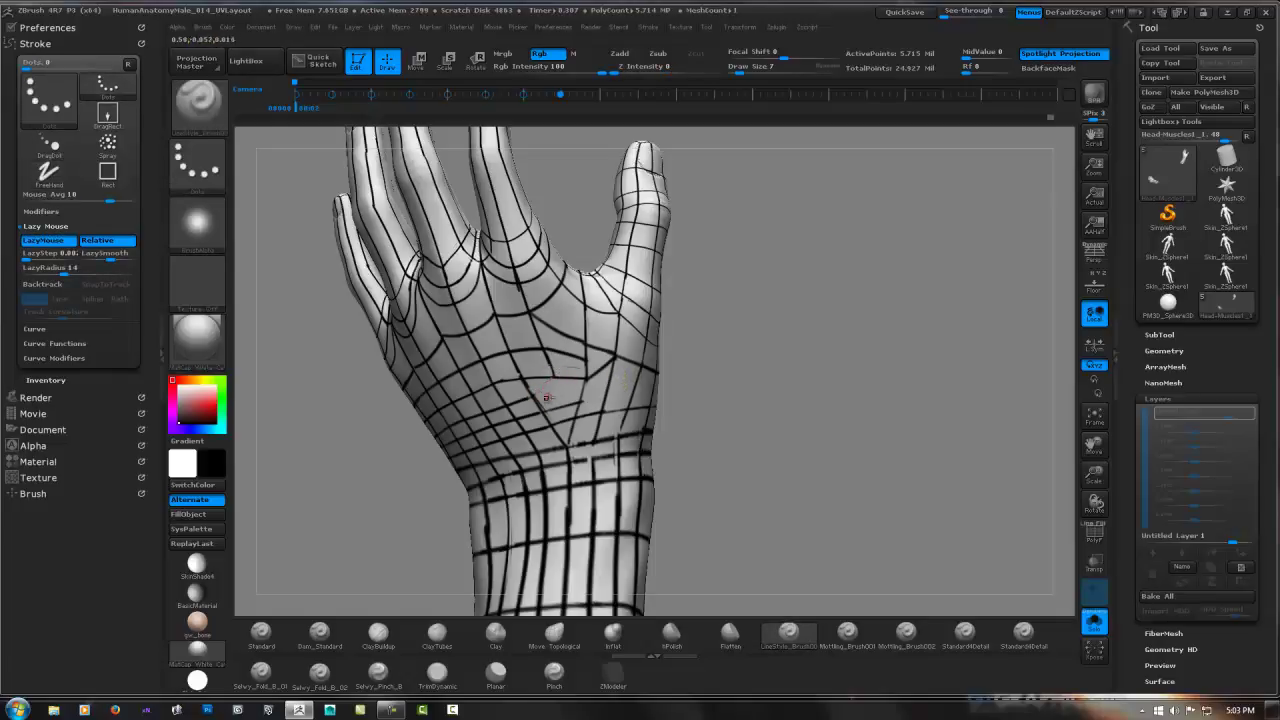
key(1)
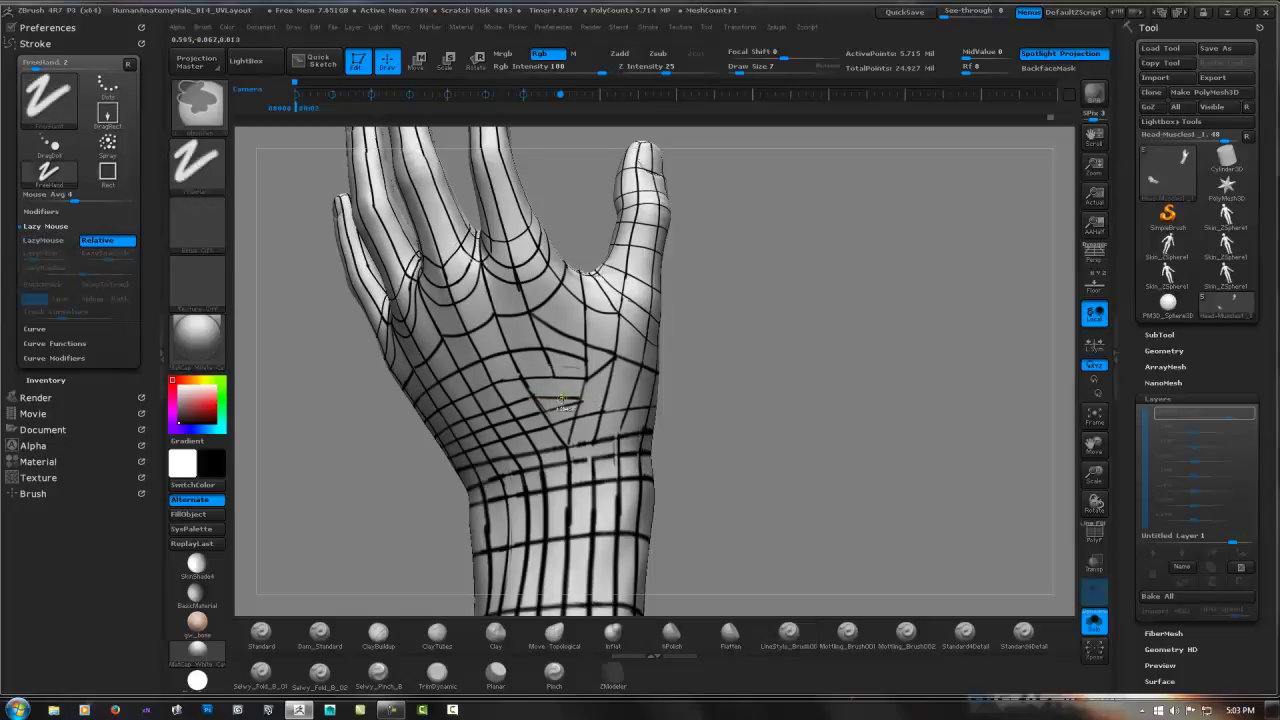
key(1)
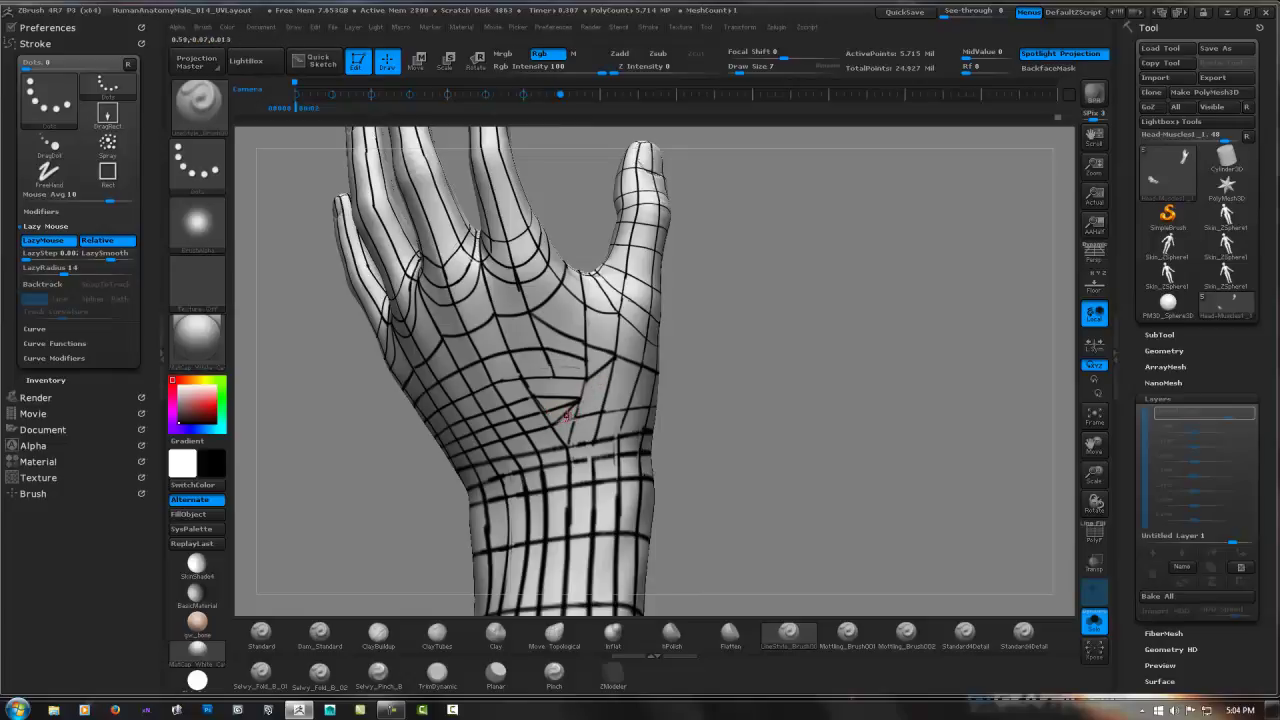
Orbit to check the new line, swapping between FreeHand (1) and line-painting (2) brushes.
drag(576, 414, 596, 366)
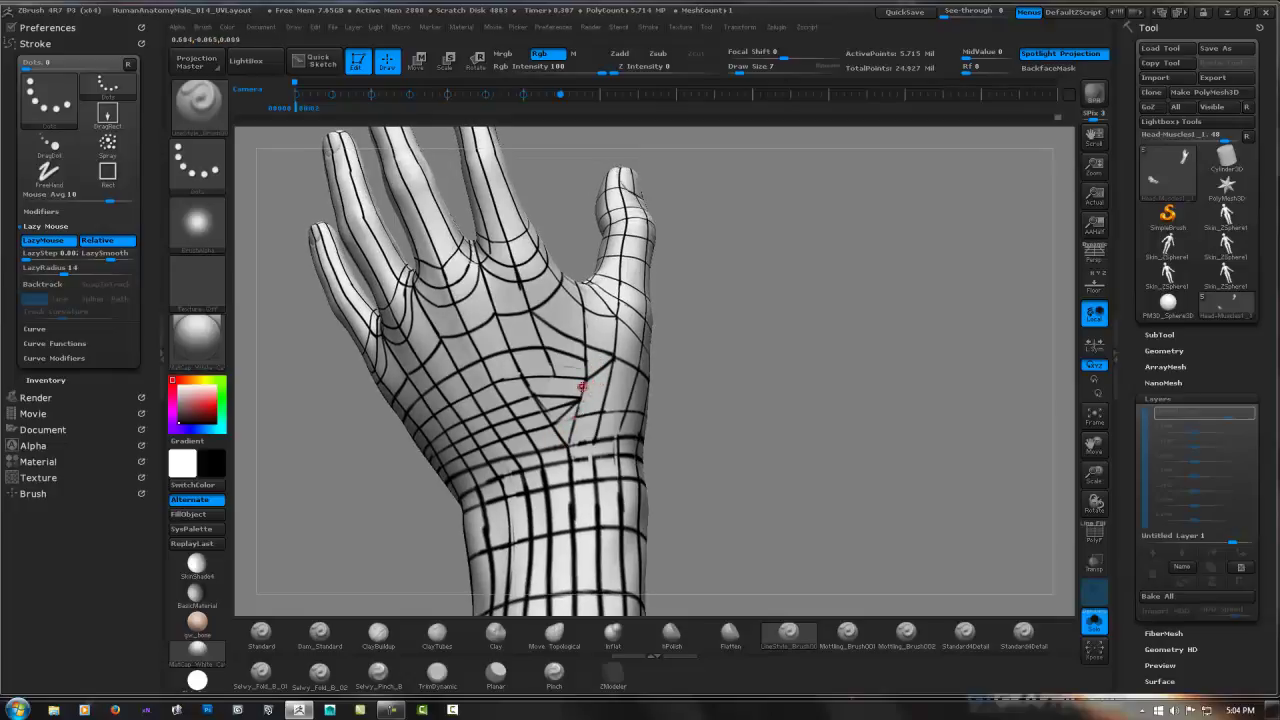
drag(598, 378, 584, 399)
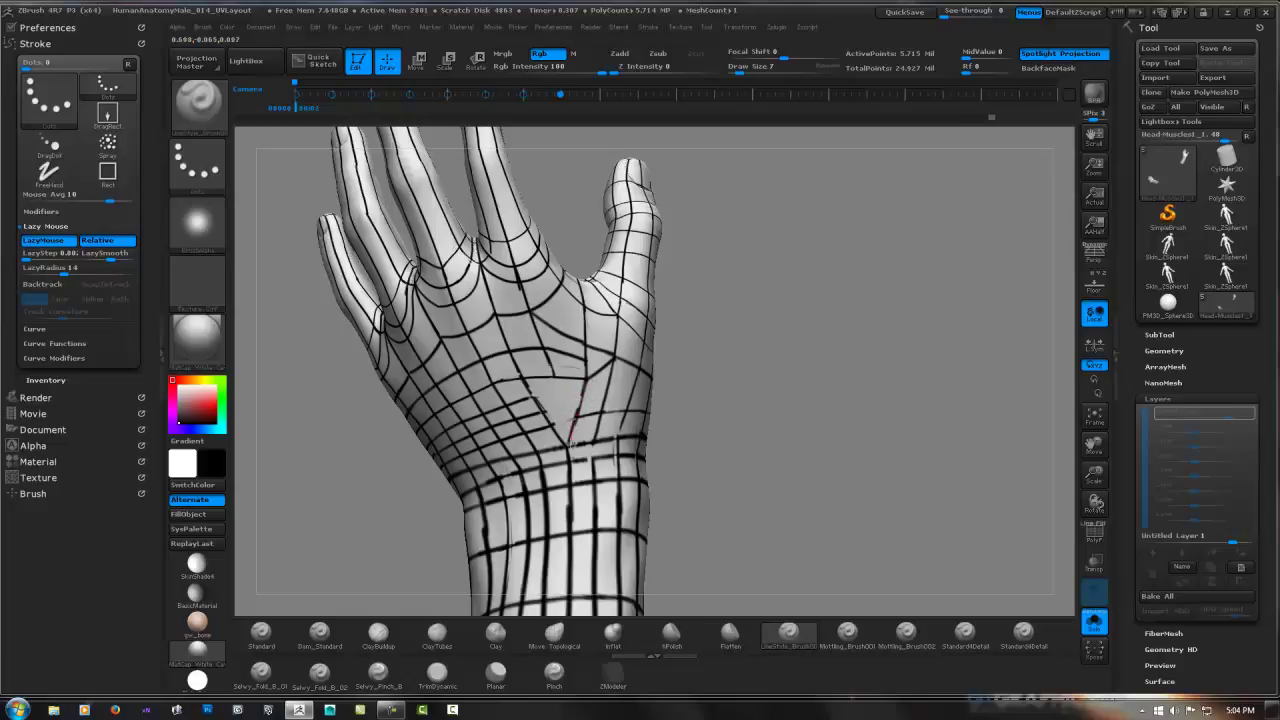
key(1)
key(2)
key(1)
key(2)
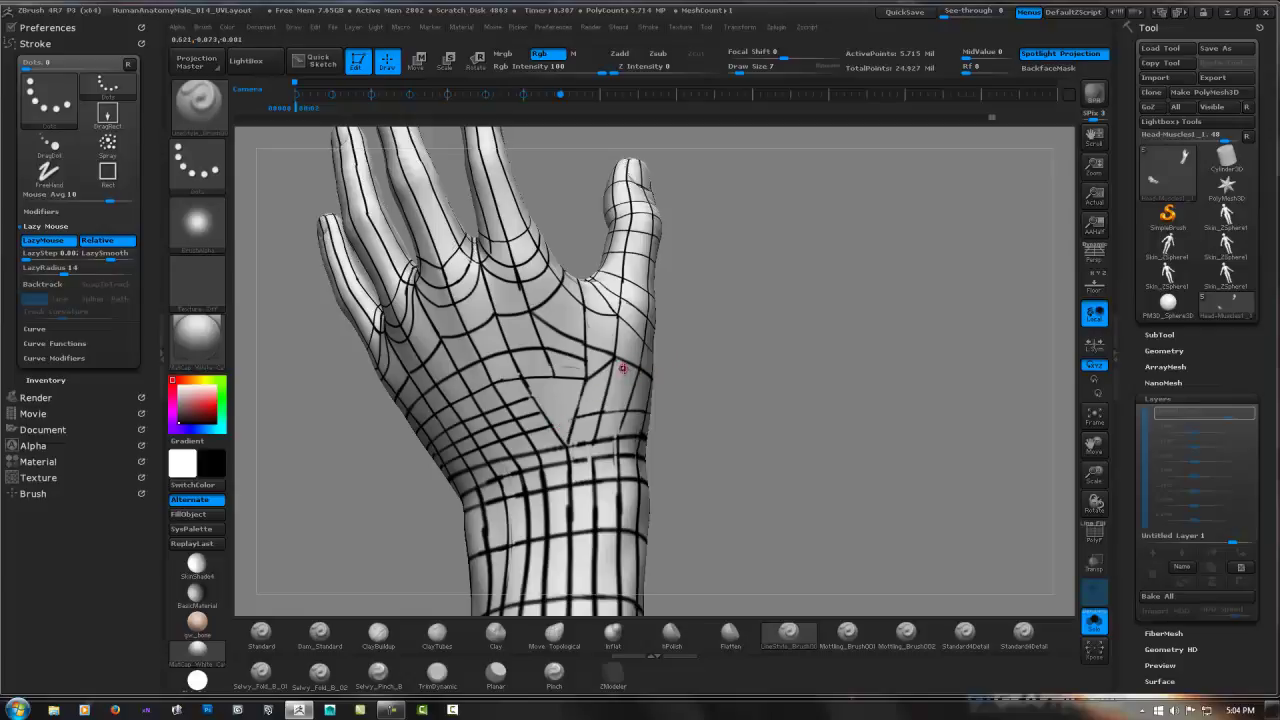
drag(612, 395, 514, 420)
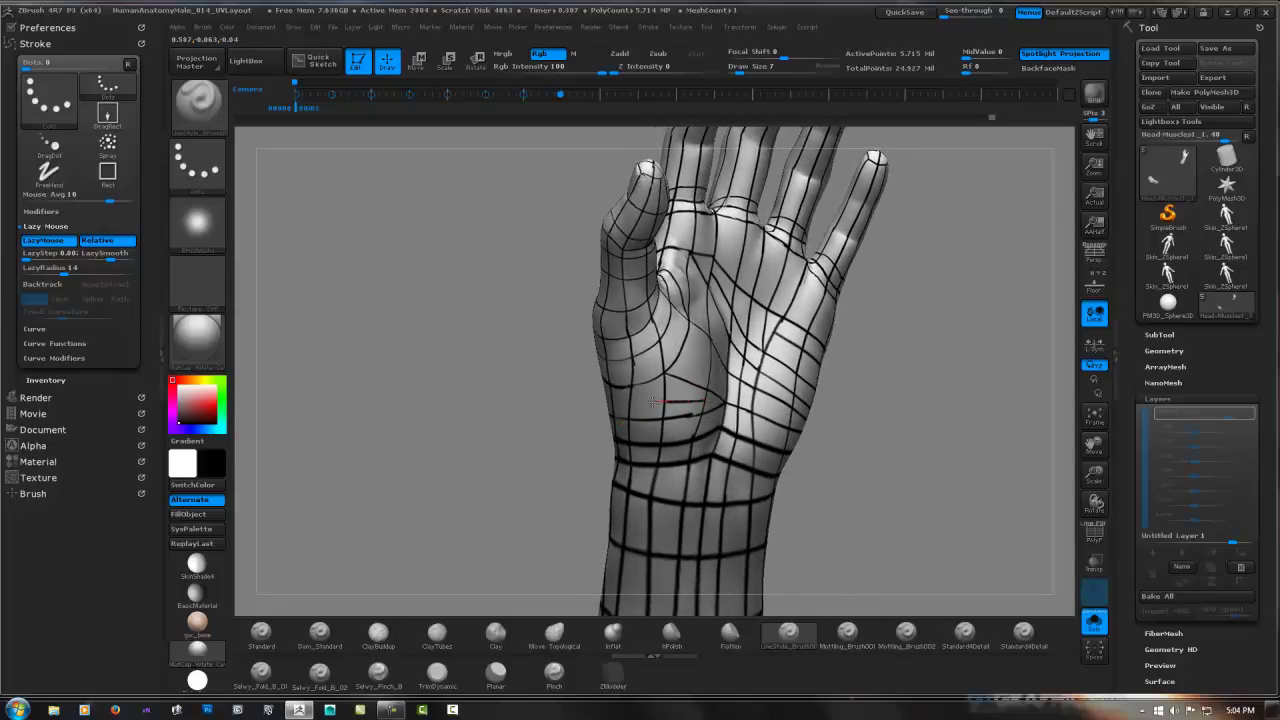
Orbit the hand between back and palm views to check the guide lines near the wrist.
mouse_move(643, 400)
mouse_down()
mouse_move(701, 381)
mouse_move(526, 398)
mouse_move(540, 402)
mouse_up()
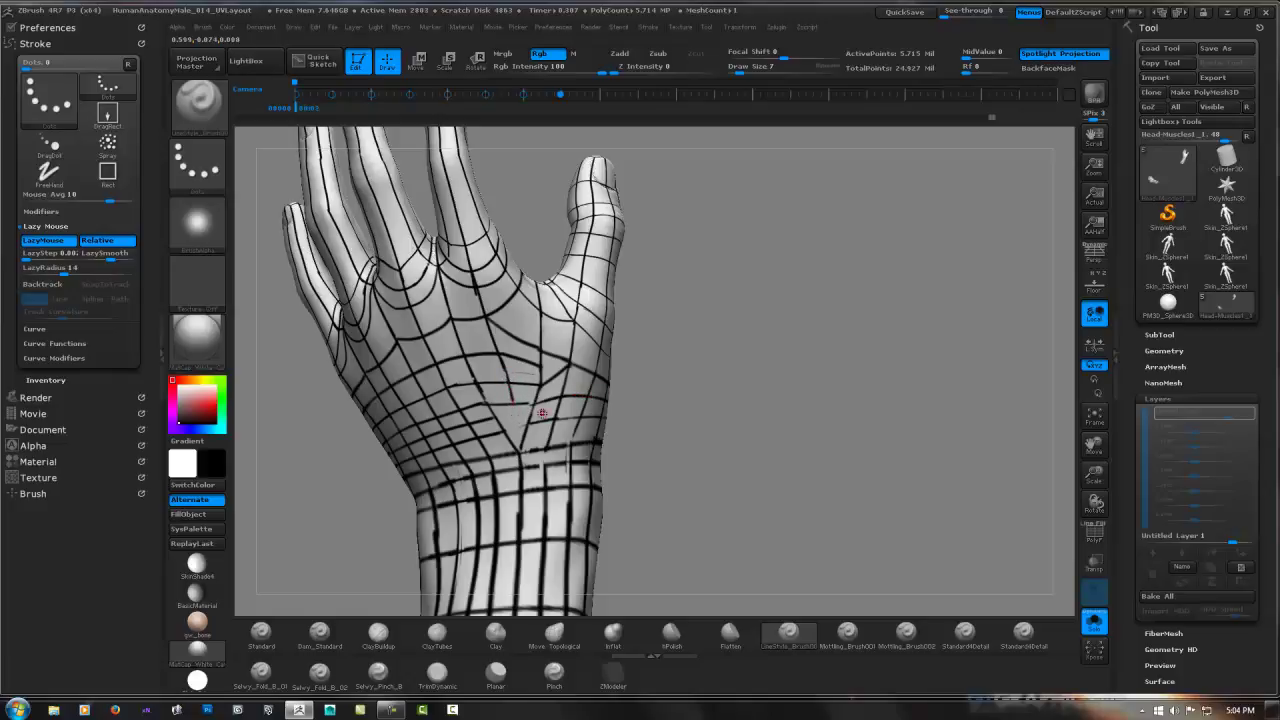
drag(554, 386, 622, 180)
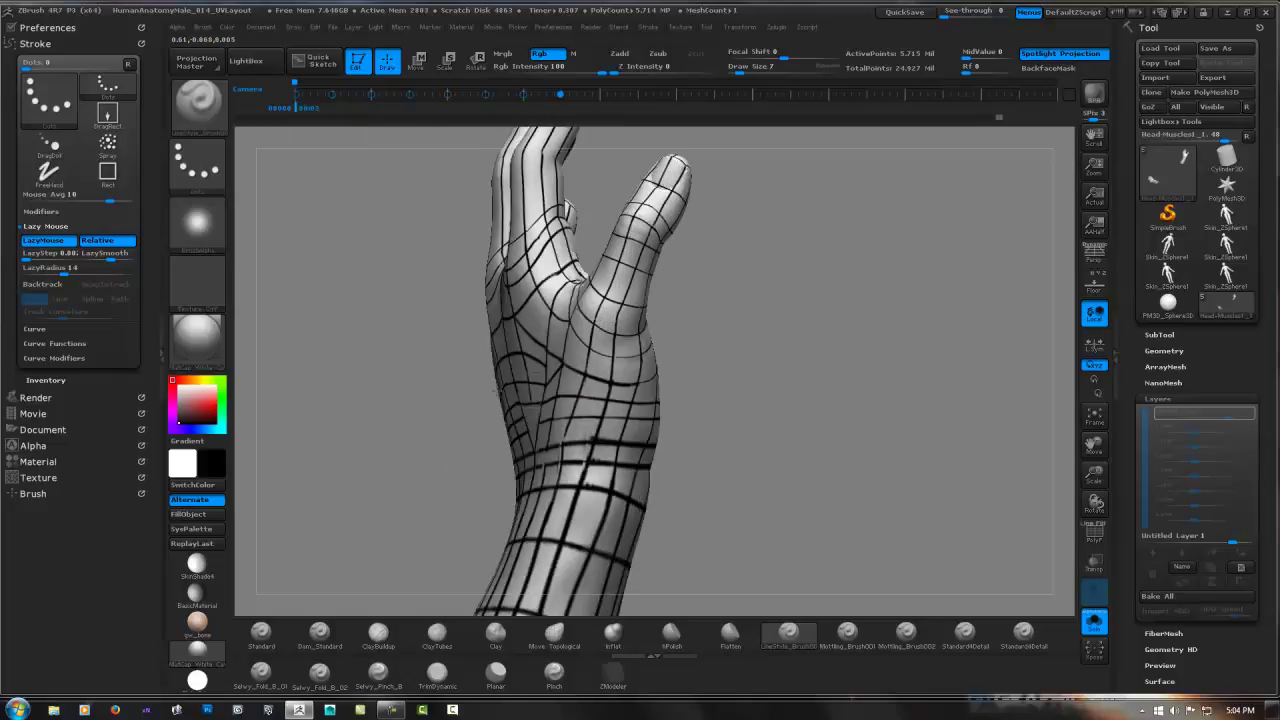
mouse_move(530, 400)
mouse_down()
mouse_move(588, 382)
mouse_move(550, 403)
mouse_up()
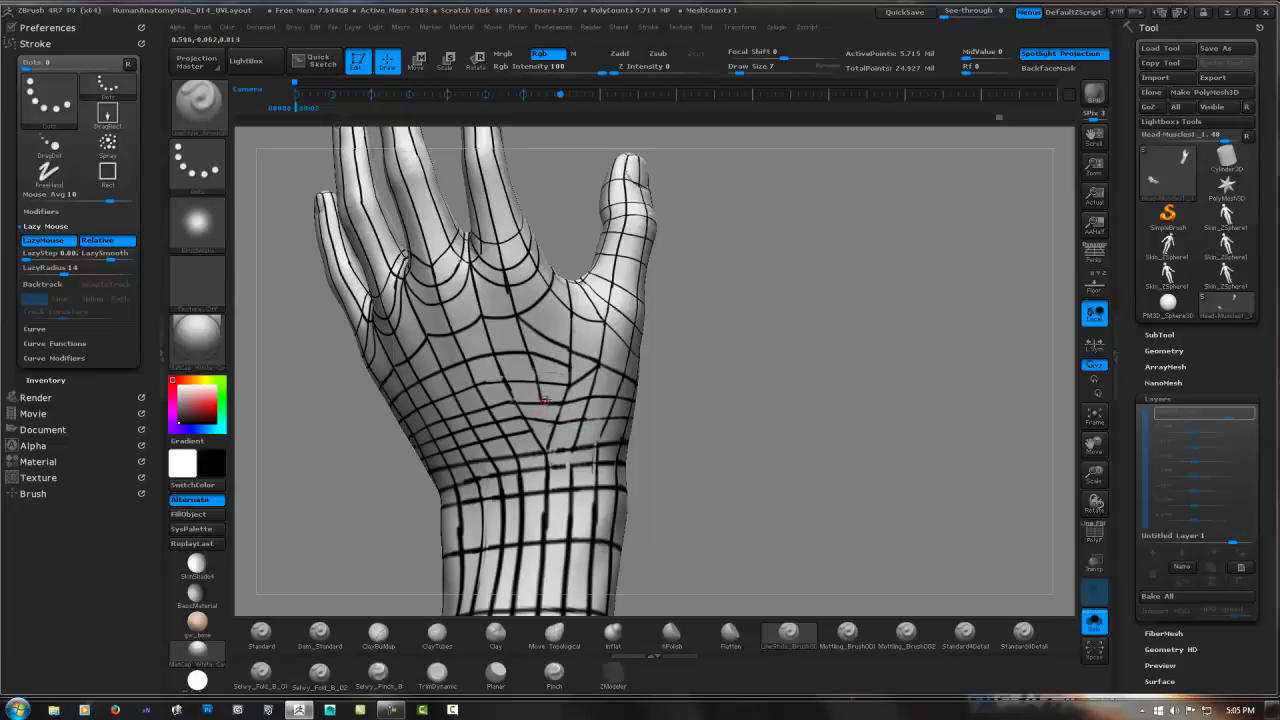
drag(388, 422, 574, 287)
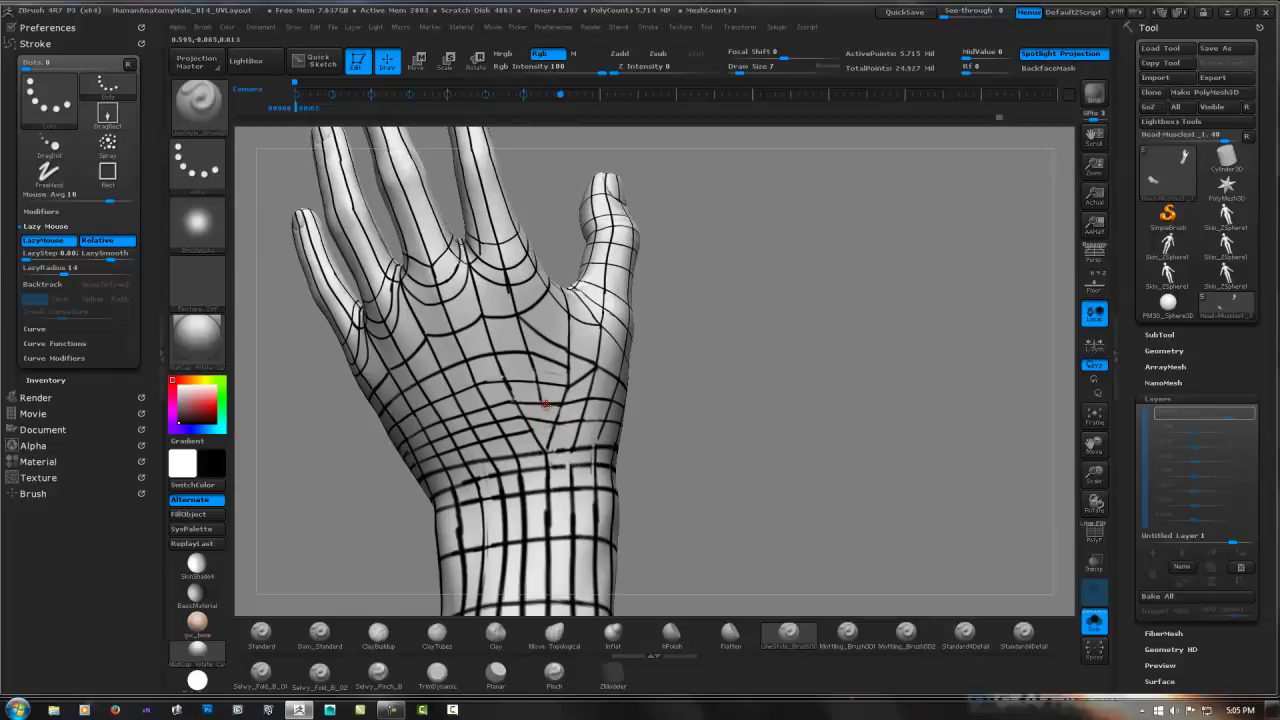
drag(568, 396, 545, 402)
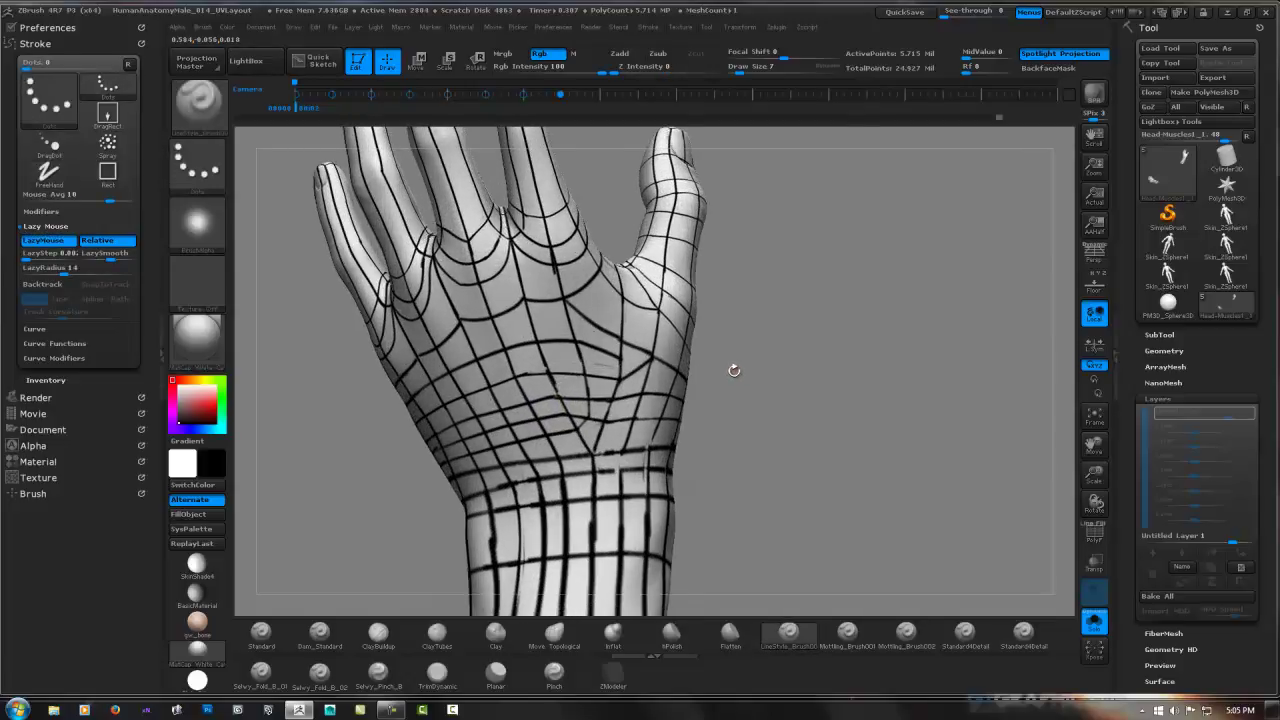
Return to the dotted line-painting brush and paint guide strokes over the back of the wrist.
key(b)
key(s)
key(t)
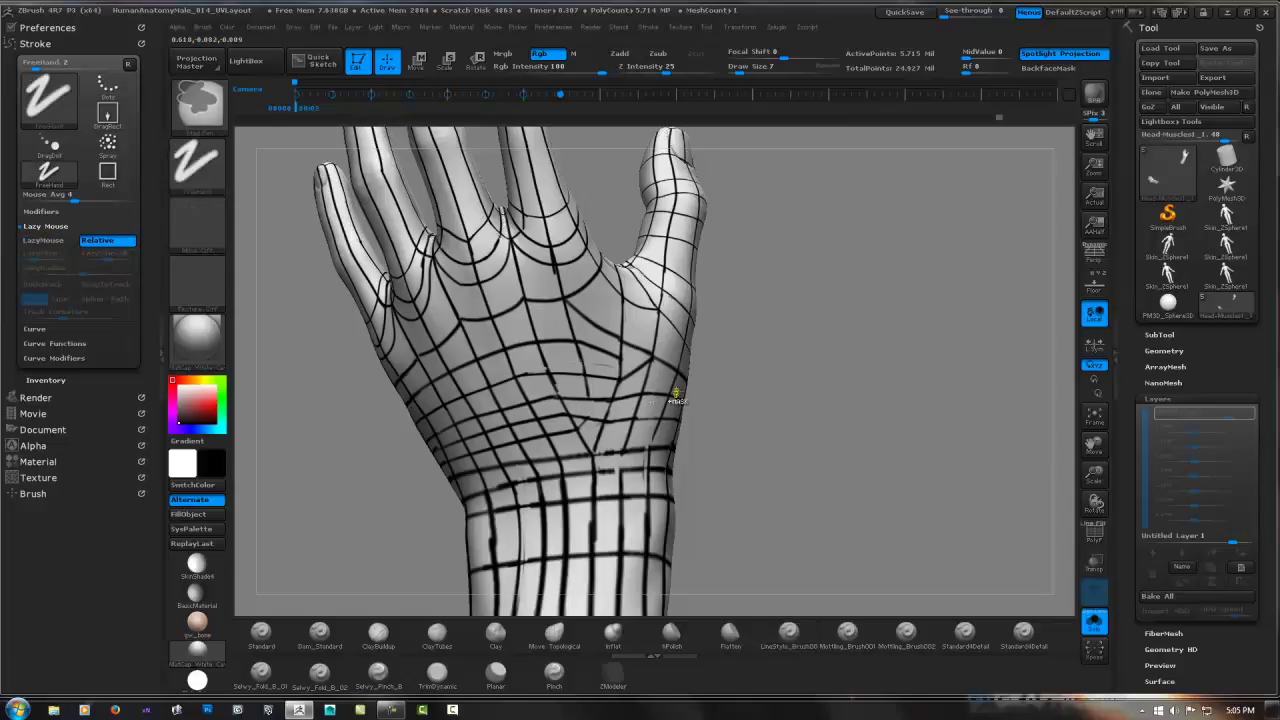
key(b)
key(l)
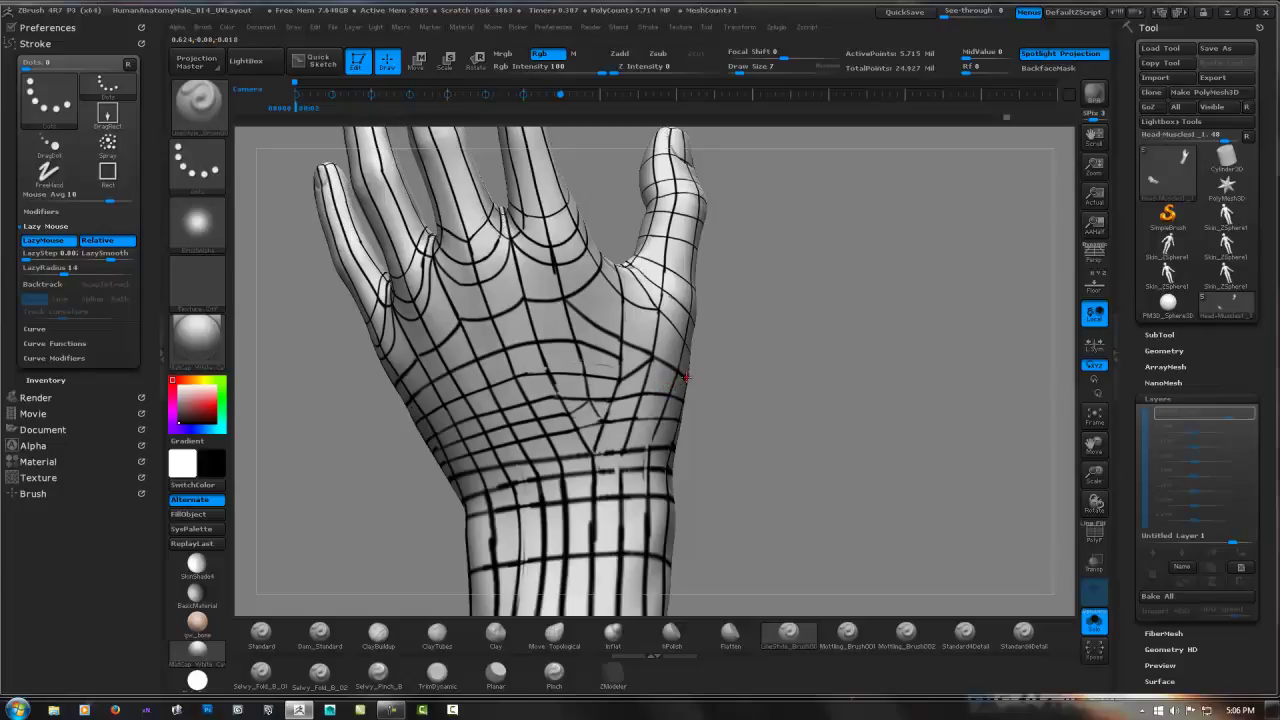
mouse_move(582, 406)
mouse_down()
mouse_move(710, 362)
mouse_move(560, 372)
mouse_move(595, 405)
mouse_move(618, 380)
mouse_up()
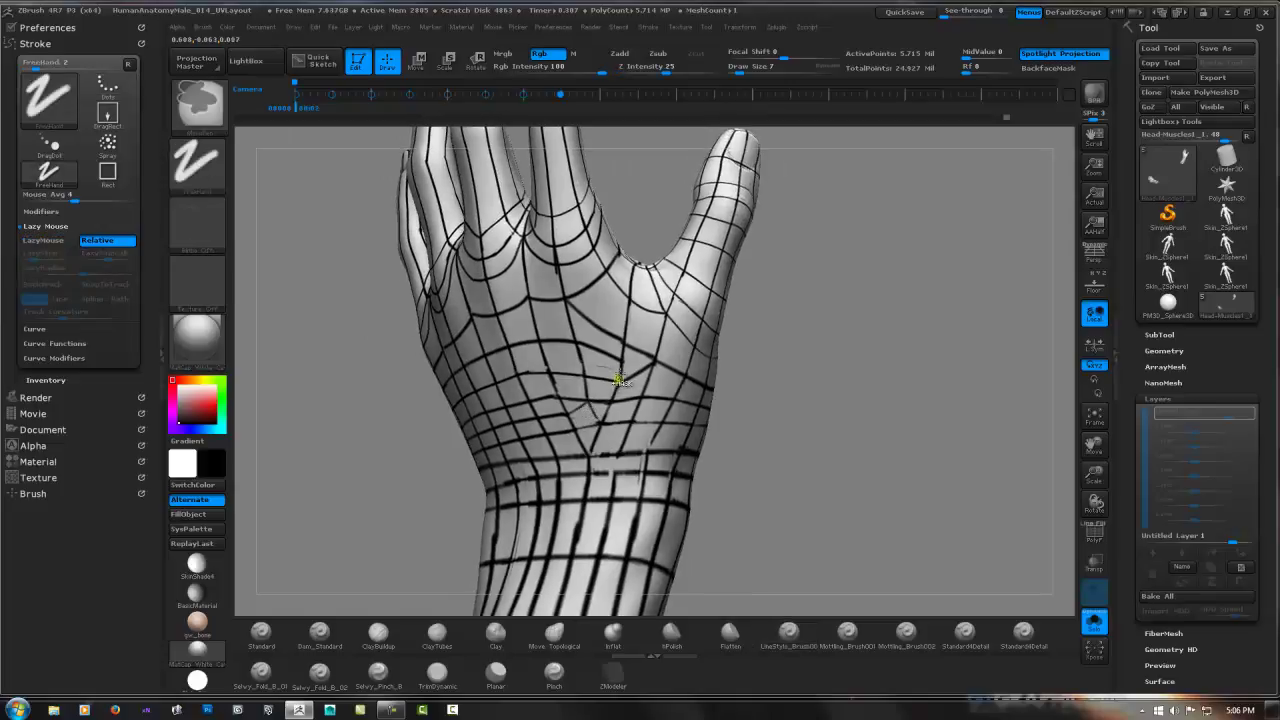
key(1)
drag(619, 380, 628, 380)
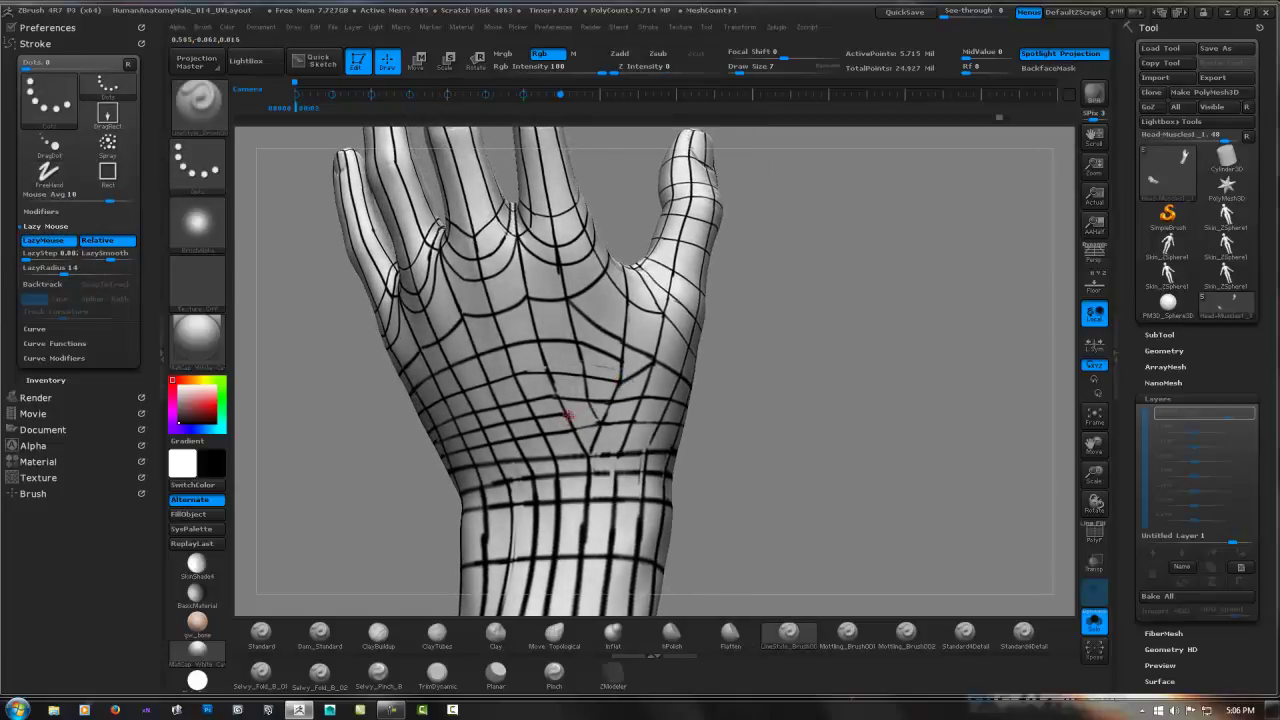
drag(567, 414, 591, 420)
drag(570, 433, 598, 420)
Zoom out and rotate the whole hand back and forth to review the guide-line web.
mouse_move(721, 396)
ctrl+right_down()
mouse_move(635, 405)
mouse_move(760, 388)
ctrl+right_up()
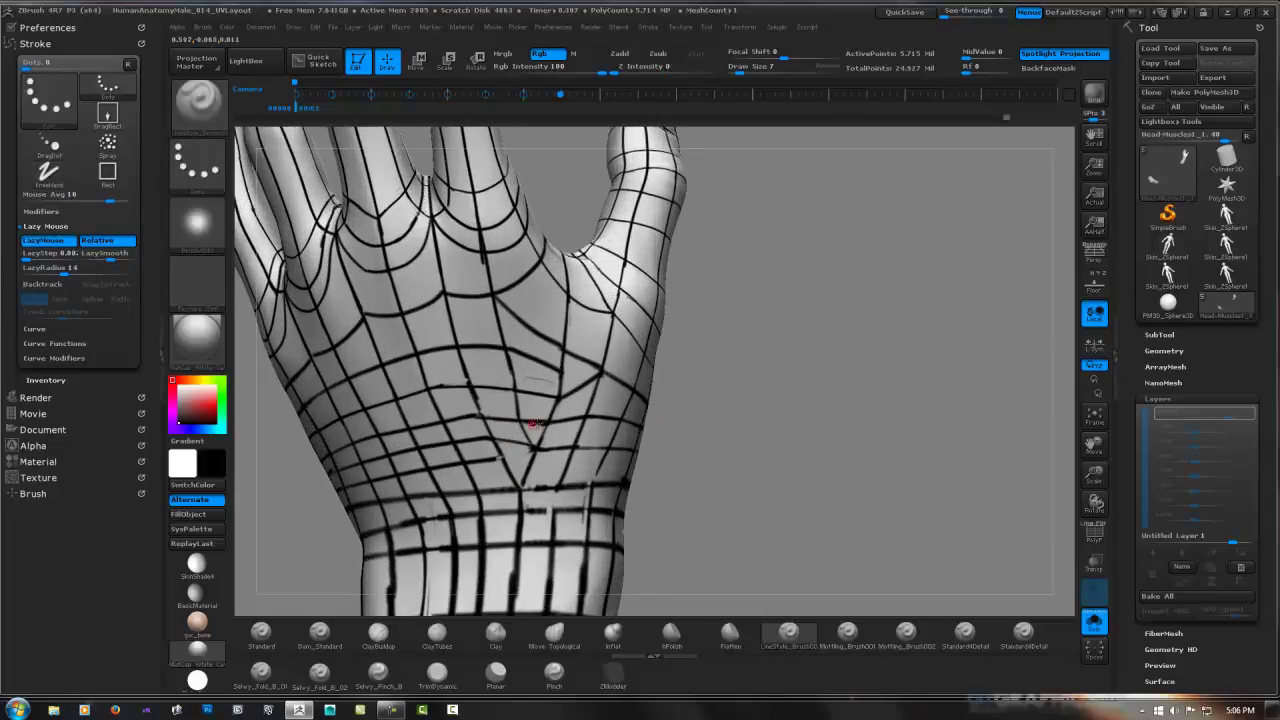
ctrl+right_drag(700, 366, 698, 384)
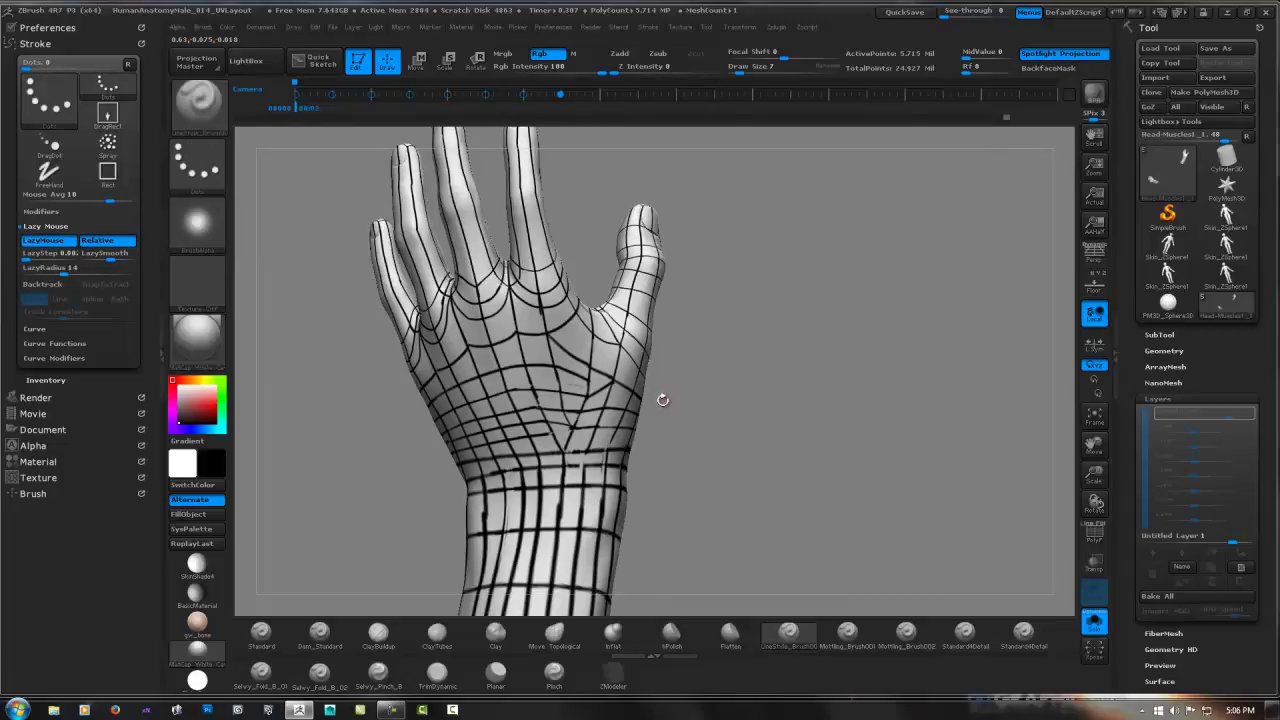
ctrl+right_drag(604, 419, 594, 420)
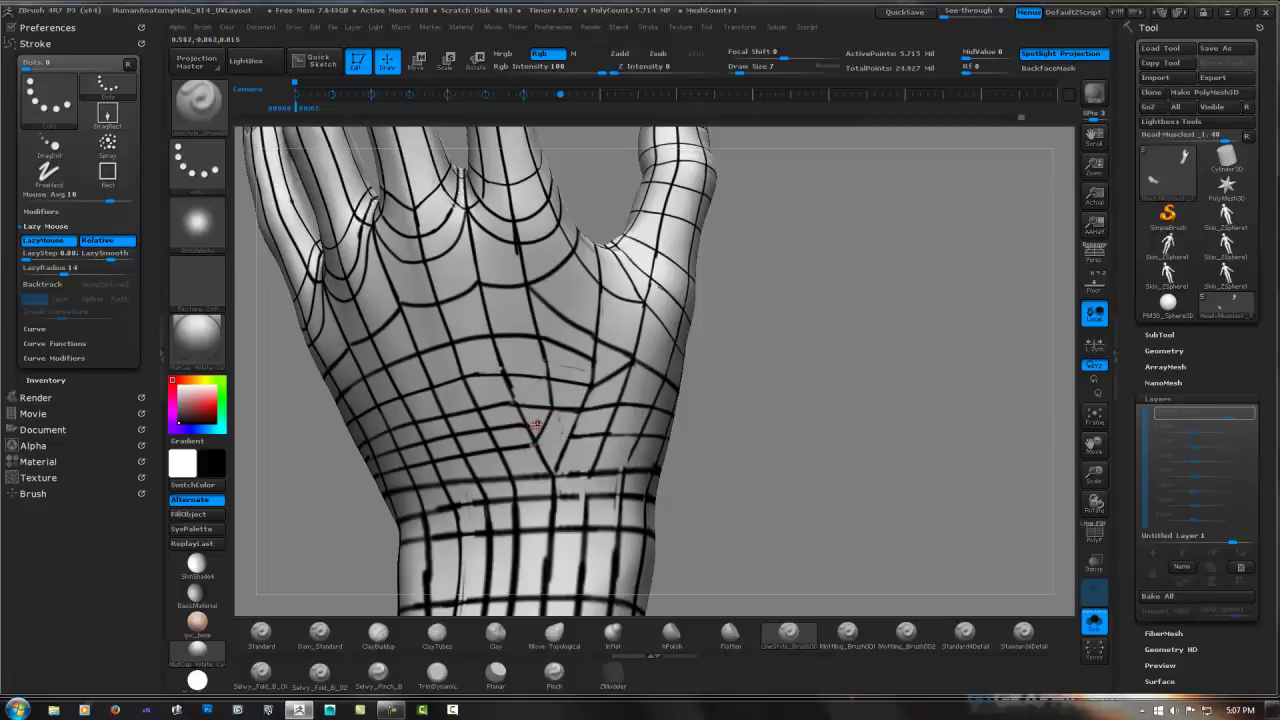
key(1)
ctrl+right_drag(650, 397, 658, 391)
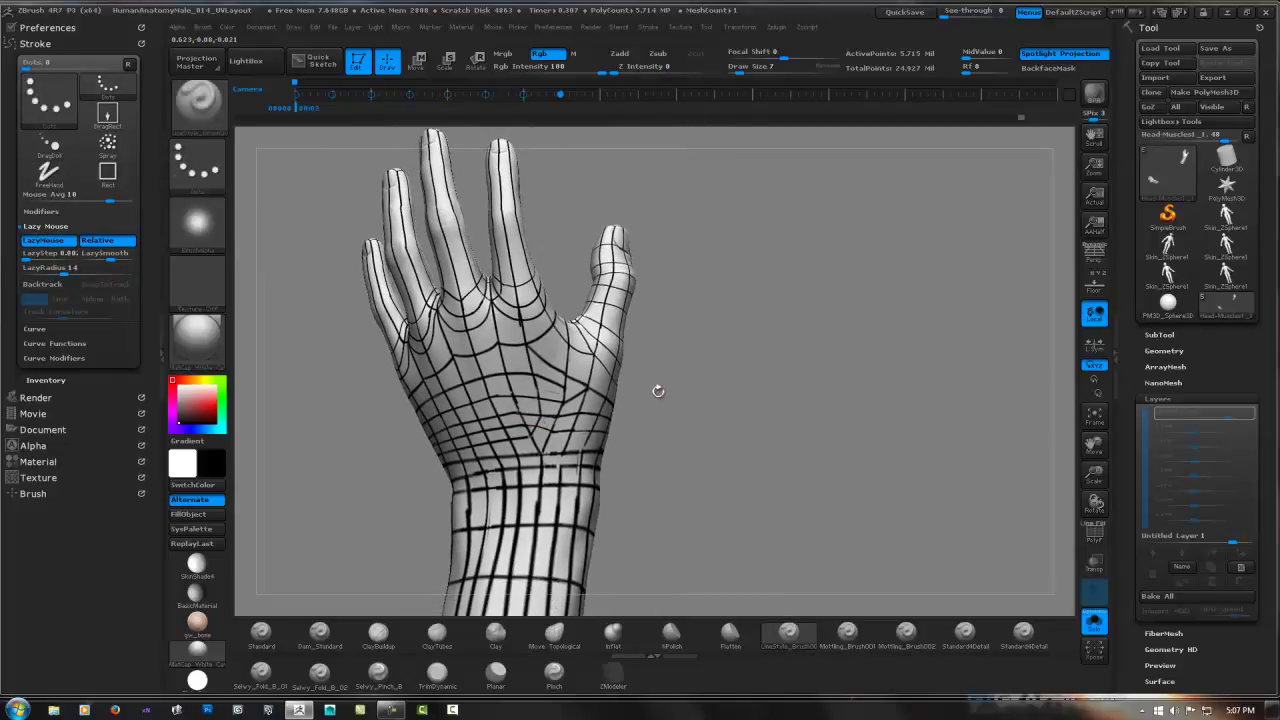
drag(658, 391, 528, 432)
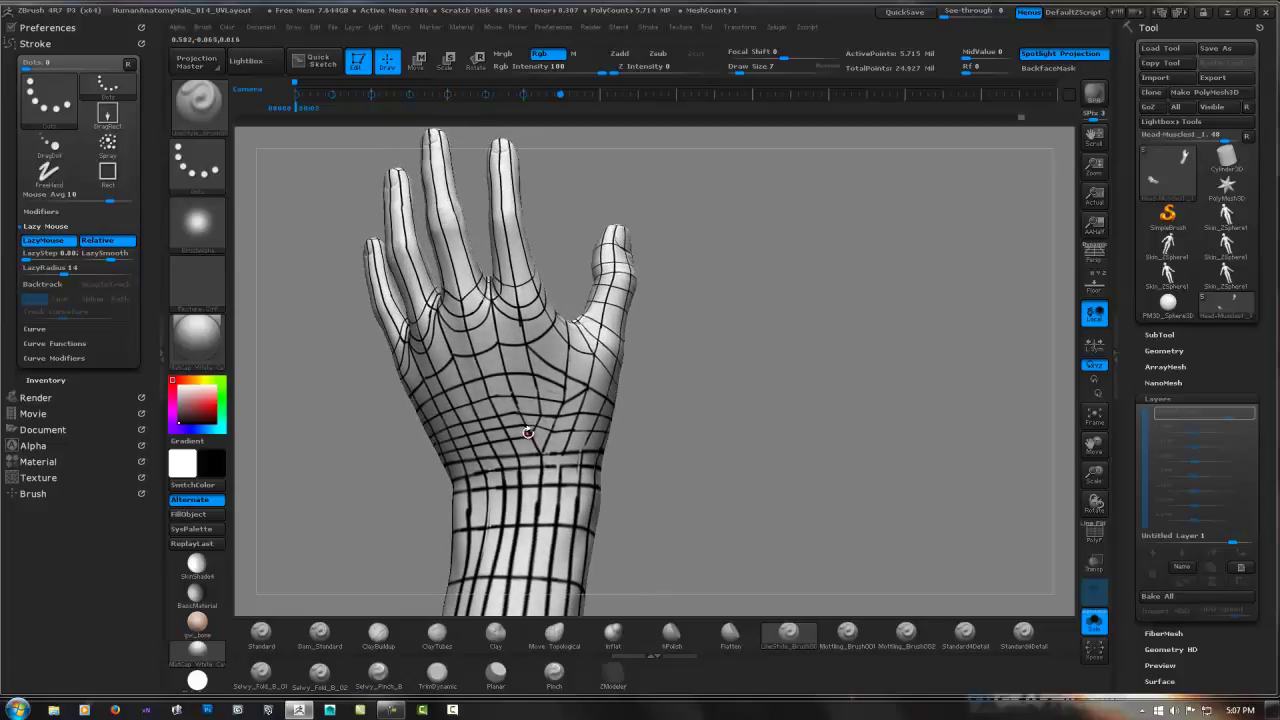
mouse_move(709, 391)
mouse_down()
mouse_move(725, 382)
mouse_move(564, 415)
mouse_up()
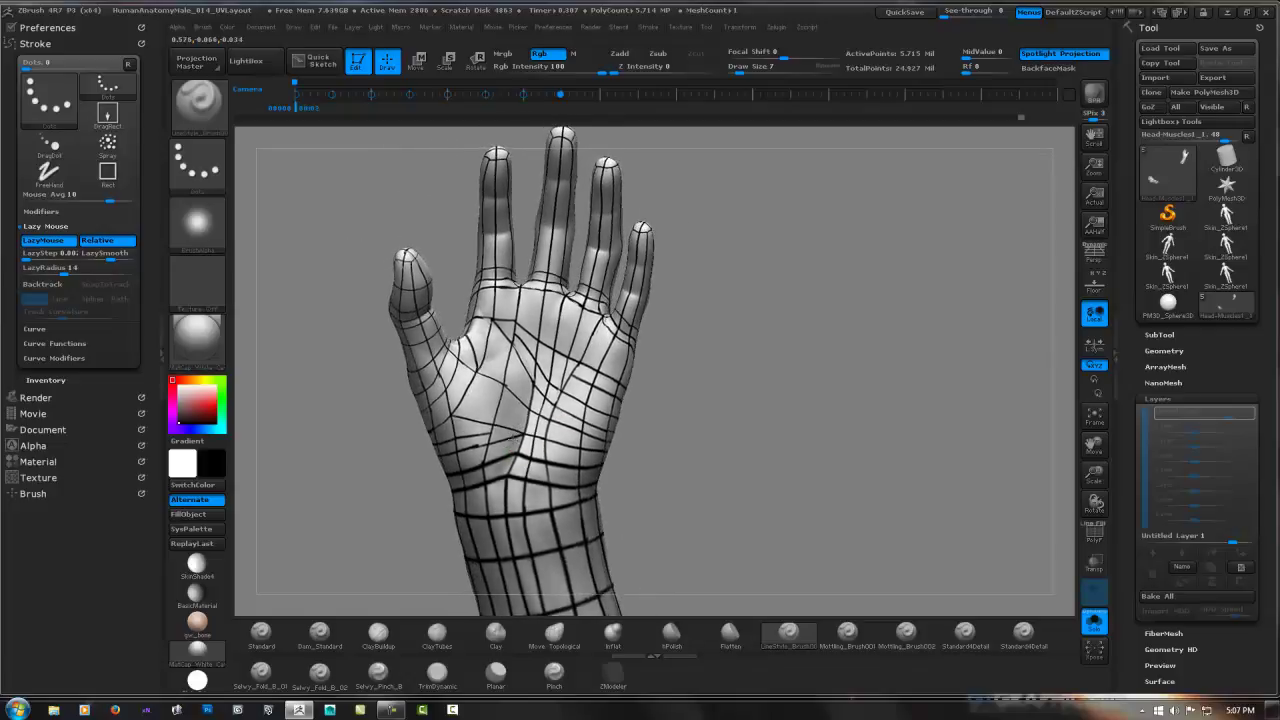
mouse_move(513, 453)
mouse_down()
mouse_move(563, 389)
mouse_move(521, 373)
mouse_move(649, 378)
mouse_move(455, 448)
mouse_up()
key(b)
key(s)
key(t)
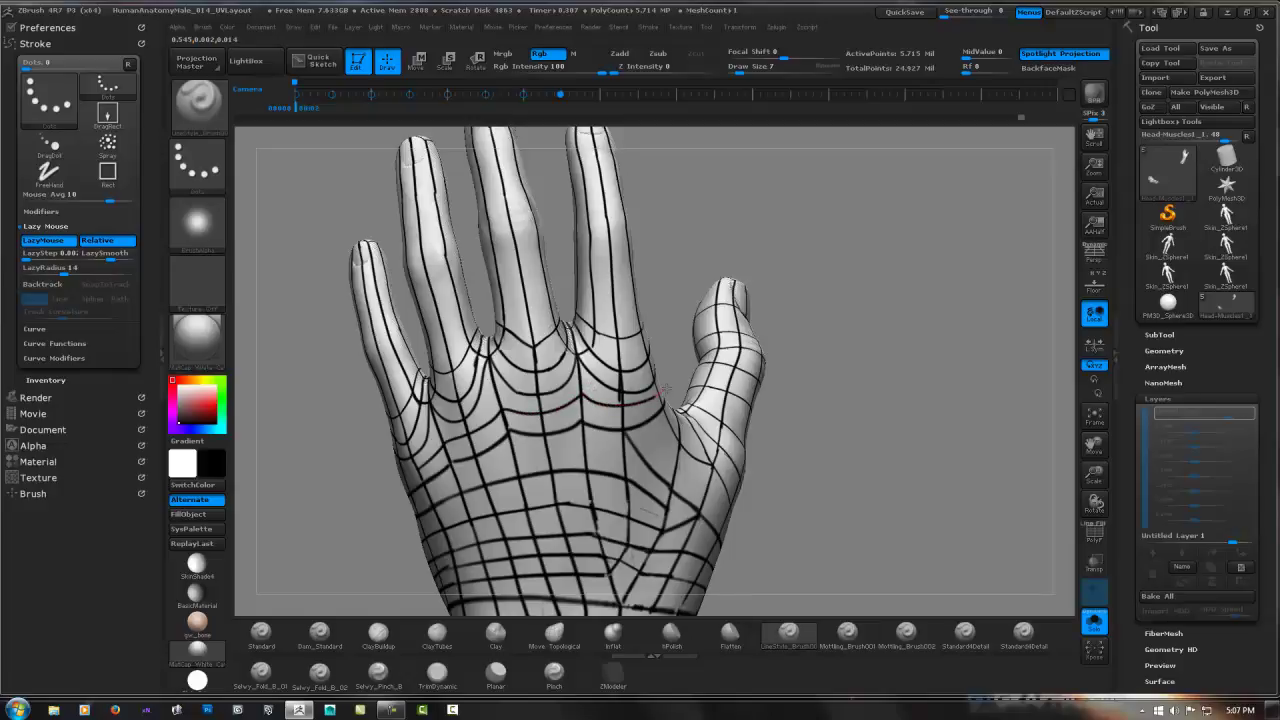
drag(664, 390, 675, 360)
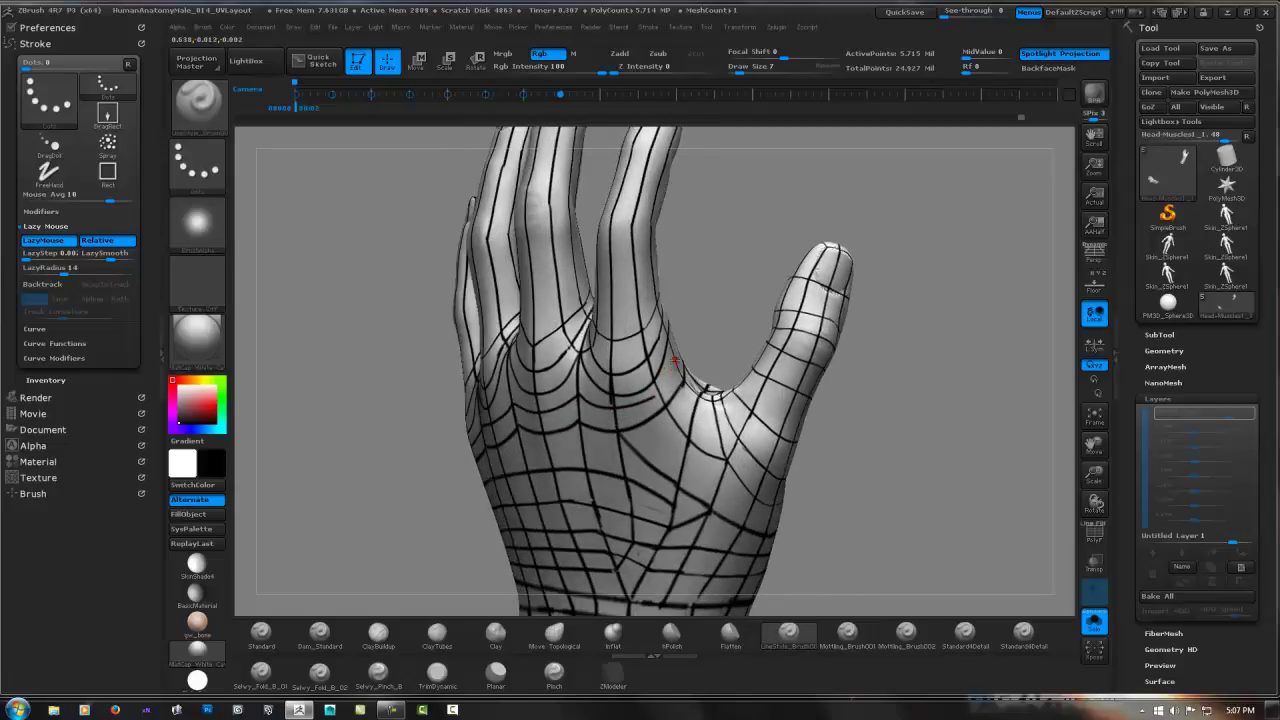
mouse_move(652, 395)
mouse_down()
mouse_move(797, 285)
mouse_move(670, 369)
mouse_move(510, 442)
mouse_up()
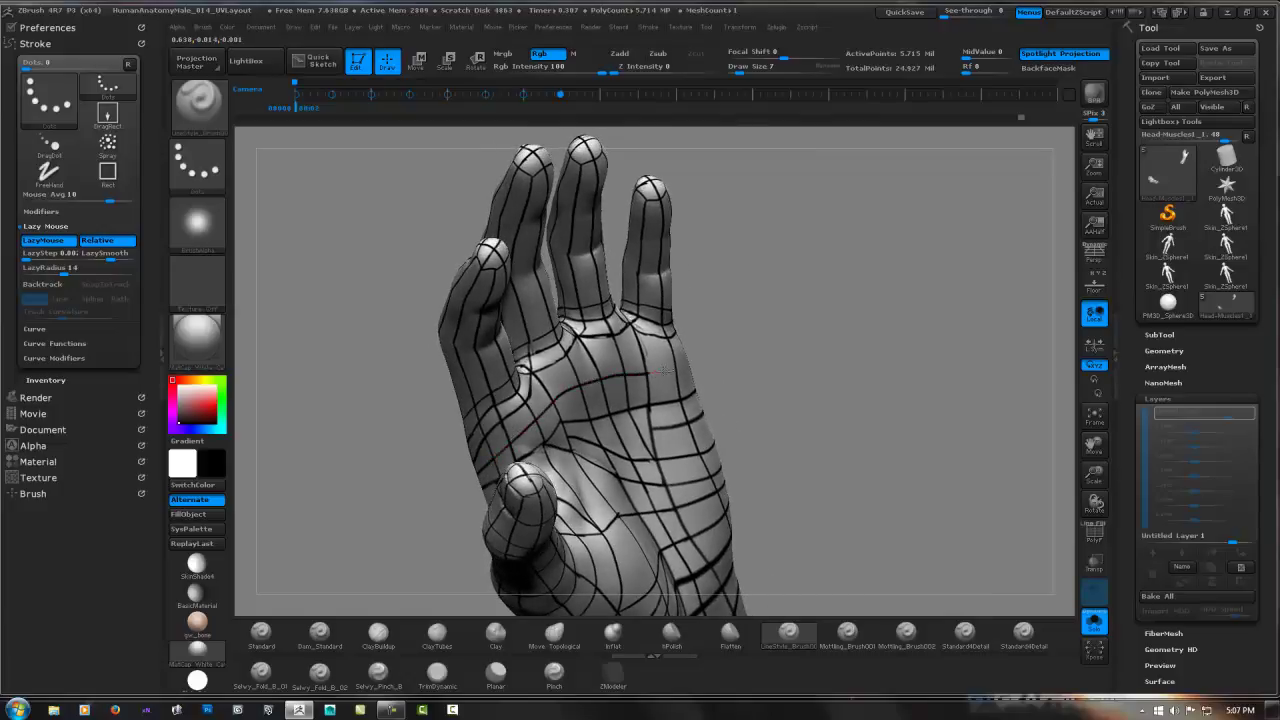
mouse_move(694, 357)
mouse_down()
mouse_move(666, 370)
mouse_move(740, 352)
mouse_up()
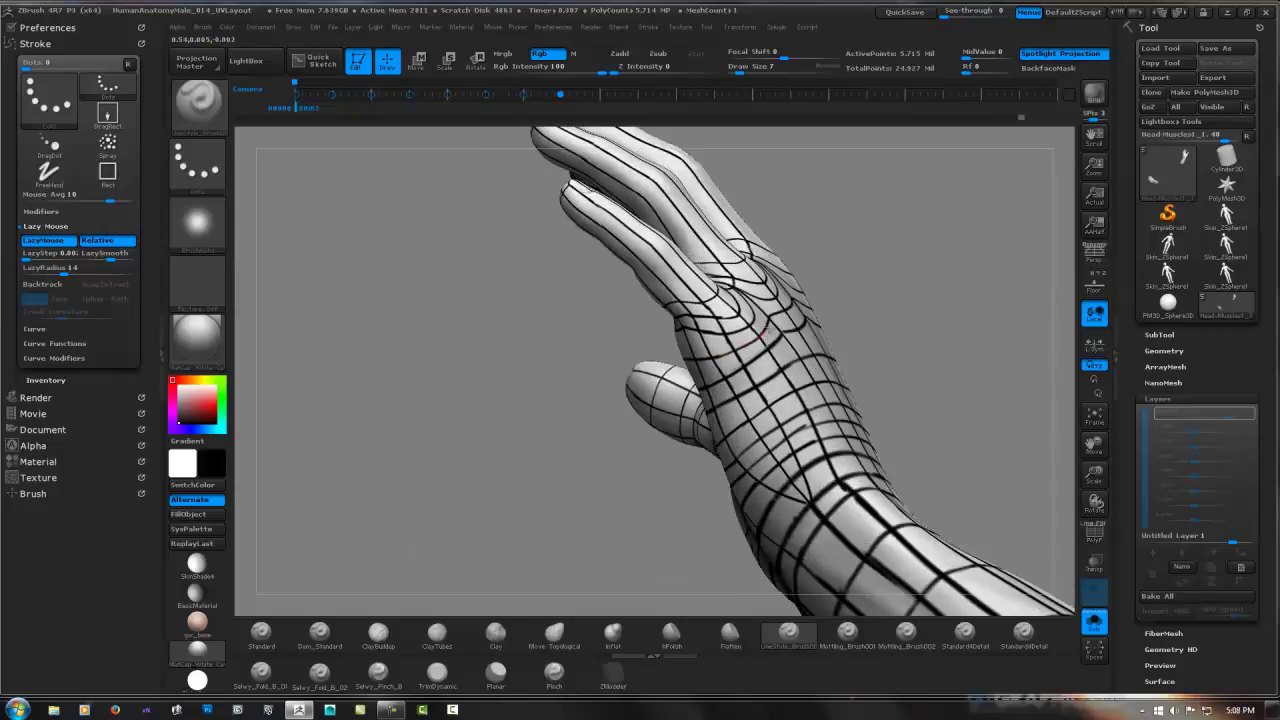
mouse_move(756, 358)
mouse_down()
mouse_move(823, 309)
mouse_move(797, 354)
mouse_move(729, 371)
mouse_move(689, 346)
mouse_move(700, 337)
mouse_move(677, 323)
mouse_move(686, 297)
mouse_move(717, 320)
mouse_move(663, 334)
mouse_move(691, 323)
mouse_move(586, 383)
mouse_move(600, 395)
mouse_move(591, 346)
mouse_move(616, 334)
mouse_up()
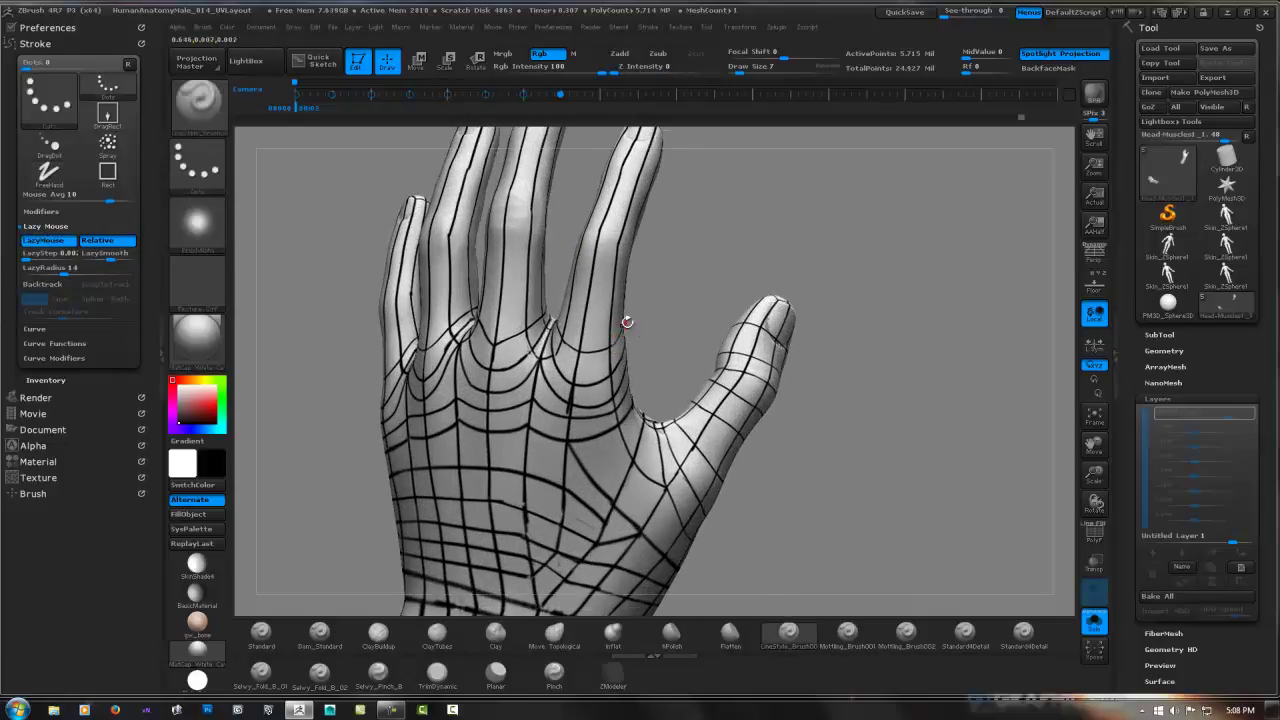
Turn the hand through upright, palm, side and back views to reach the fingers.
mouse_move(600, 300)
mouse_down()
mouse_move(587, 334)
mouse_move(560, 323)
mouse_move(582, 315)
mouse_move(597, 328)
mouse_up()
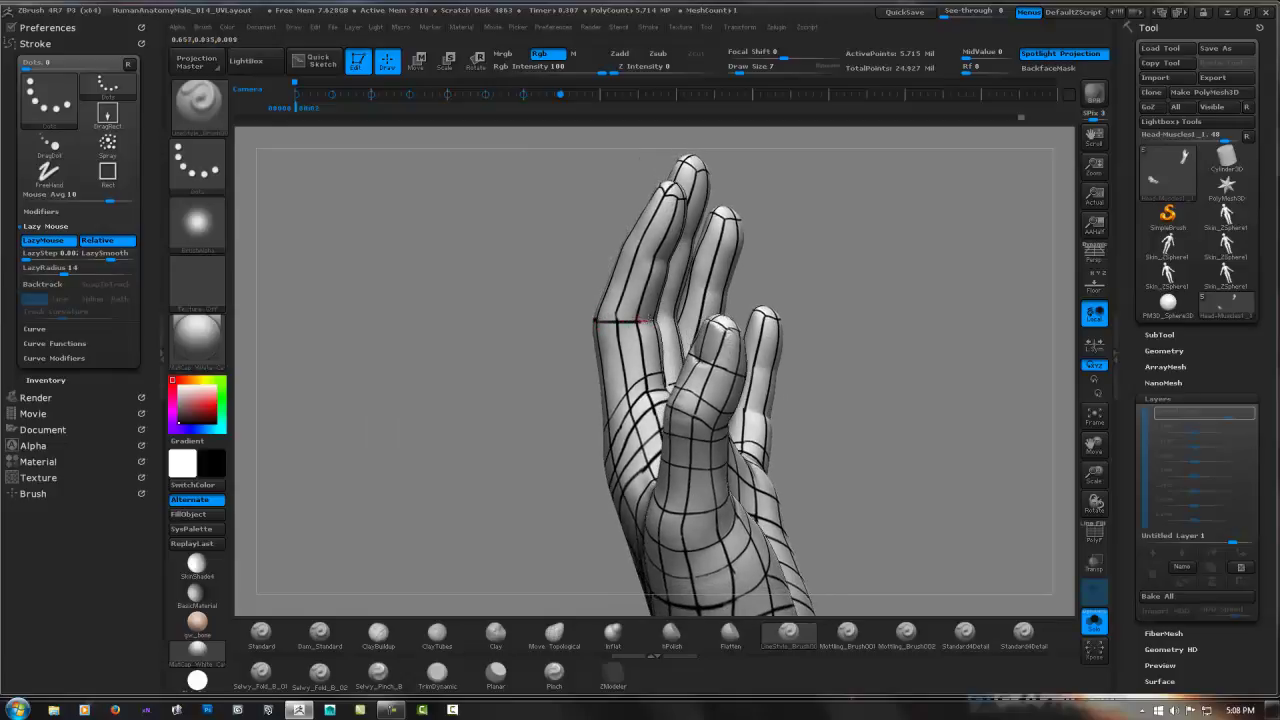
mouse_move(595, 322)
mouse_down()
mouse_move(632, 325)
mouse_move(640, 380)
mouse_move(558, 568)
mouse_up()
mouse_move(624, 272)
mouse_down()
mouse_move(656, 324)
mouse_move(606, 271)
mouse_move(655, 256)
mouse_move(723, 268)
mouse_move(602, 248)
mouse_up()
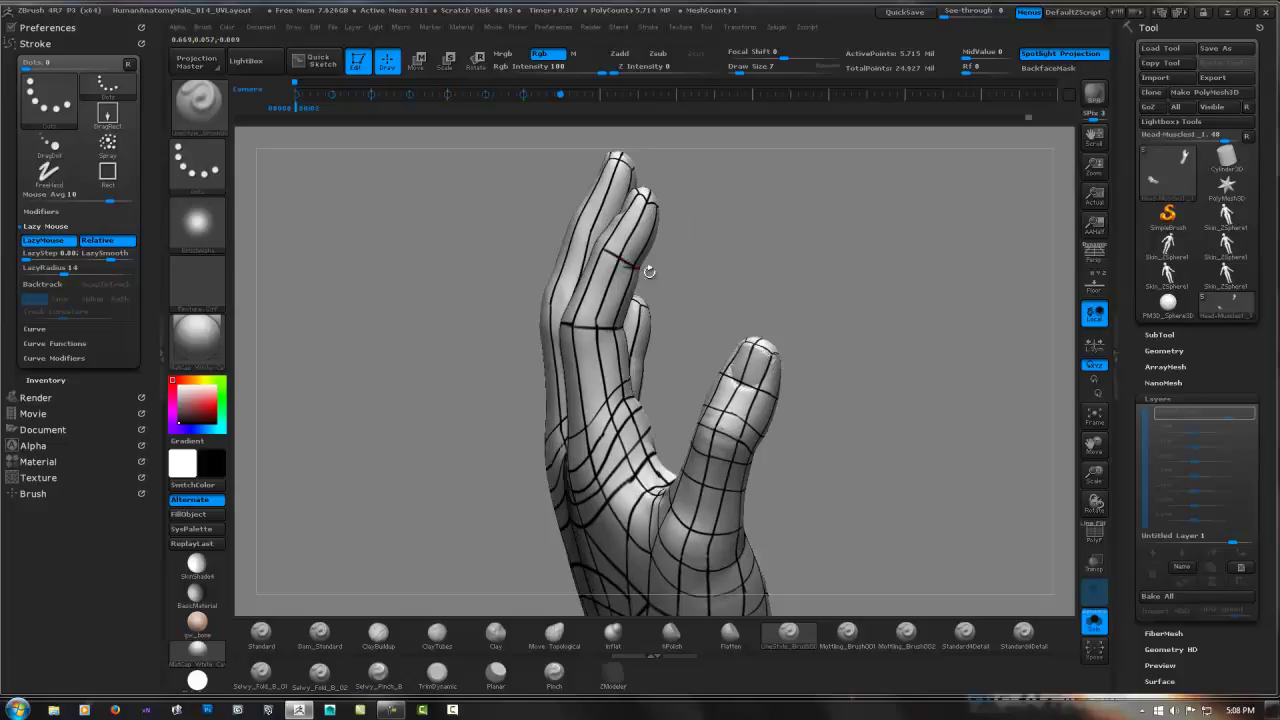
mouse_move(648, 273)
mouse_down()
mouse_move(674, 283)
mouse_move(613, 252)
mouse_move(660, 266)
mouse_move(674, 256)
mouse_move(541, 351)
mouse_move(663, 348)
mouse_move(603, 342)
mouse_up()
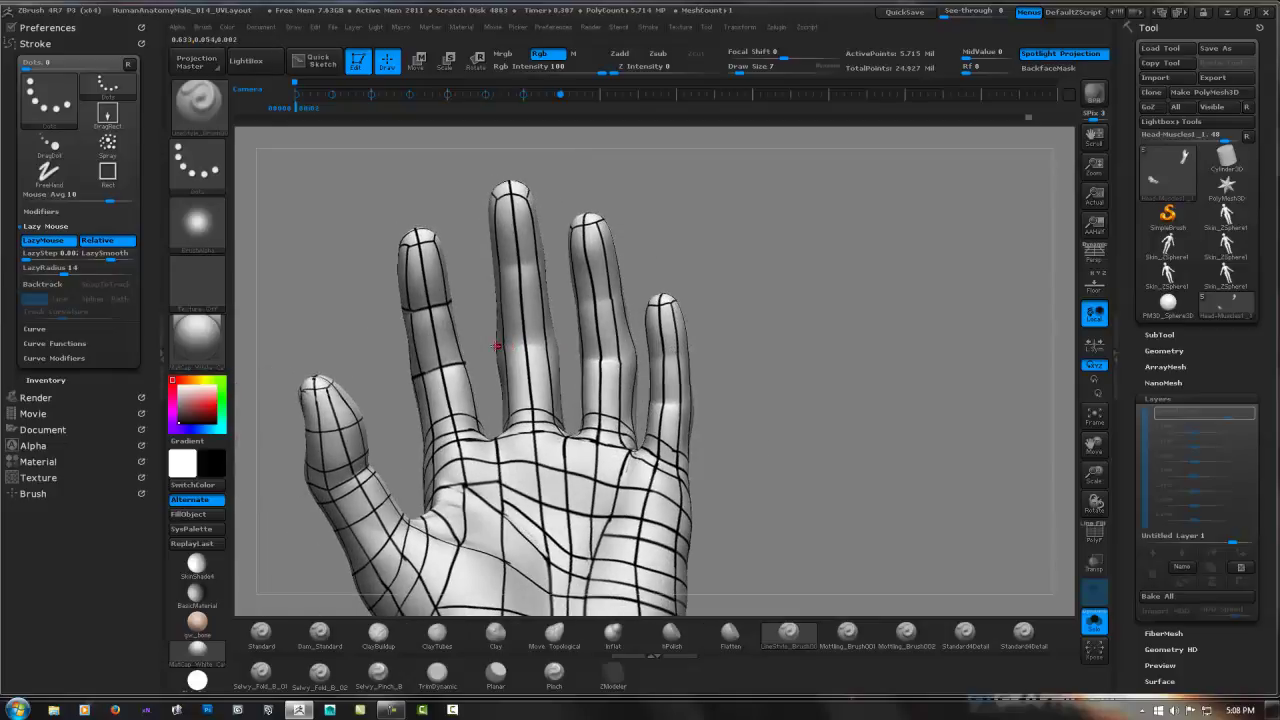
Paint black guide lines across the middle, ring and little fingers.
drag(497, 345, 566, 342)
drag(580, 305, 598, 299)
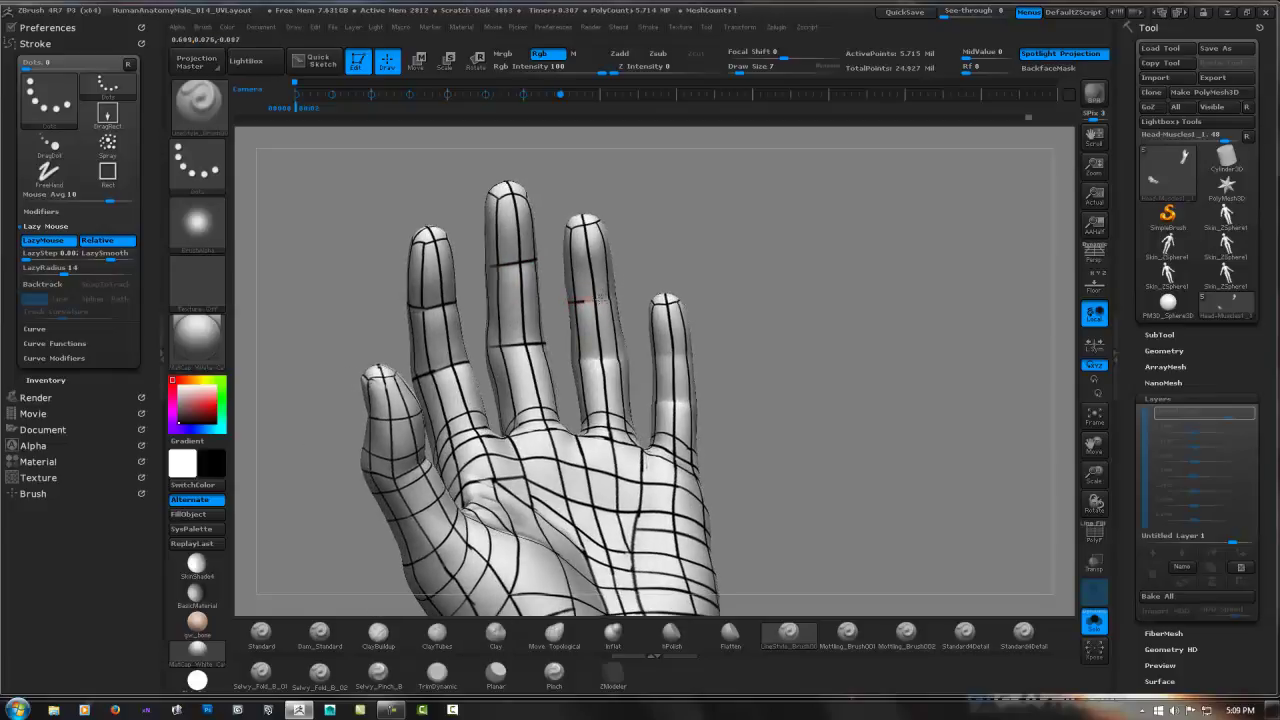
mouse_move(572, 358)
mouse_down()
mouse_move(665, 356)
mouse_move(651, 356)
mouse_up()
drag(655, 401, 681, 401)
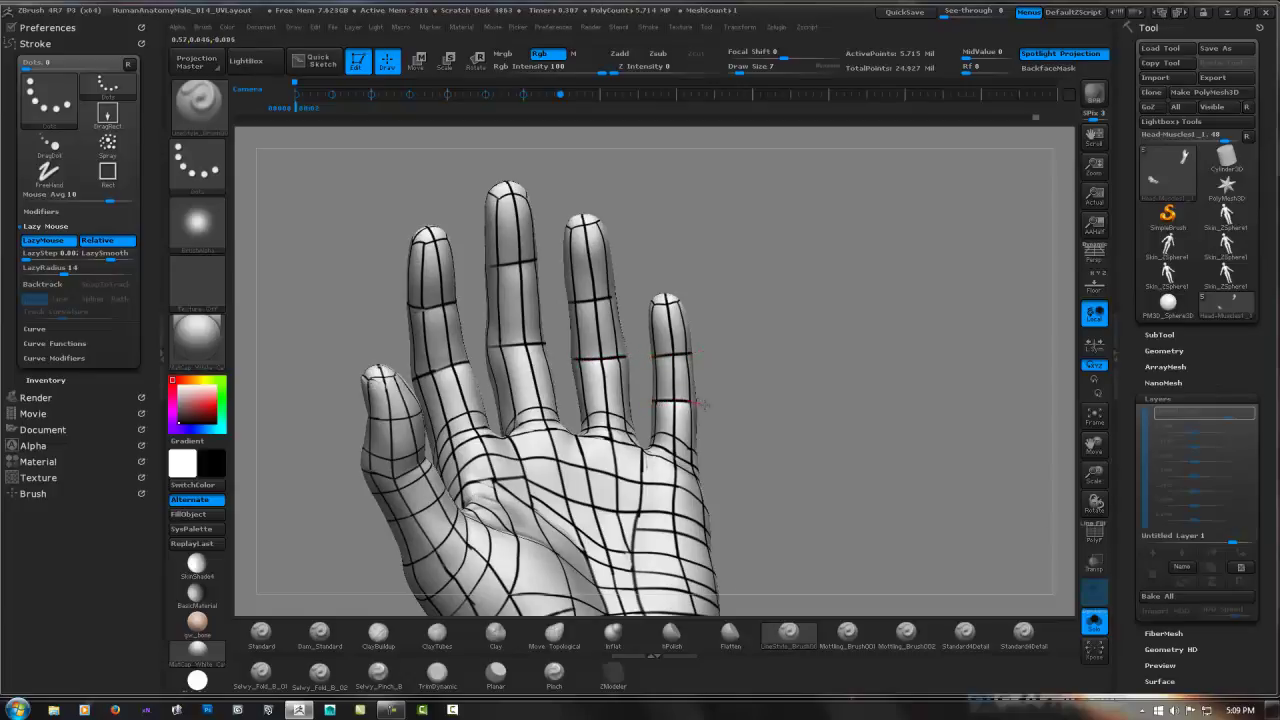
Rotate the hand through edge-on, palm, side and back views to check the finger loops.
drag(714, 330, 632, 362)
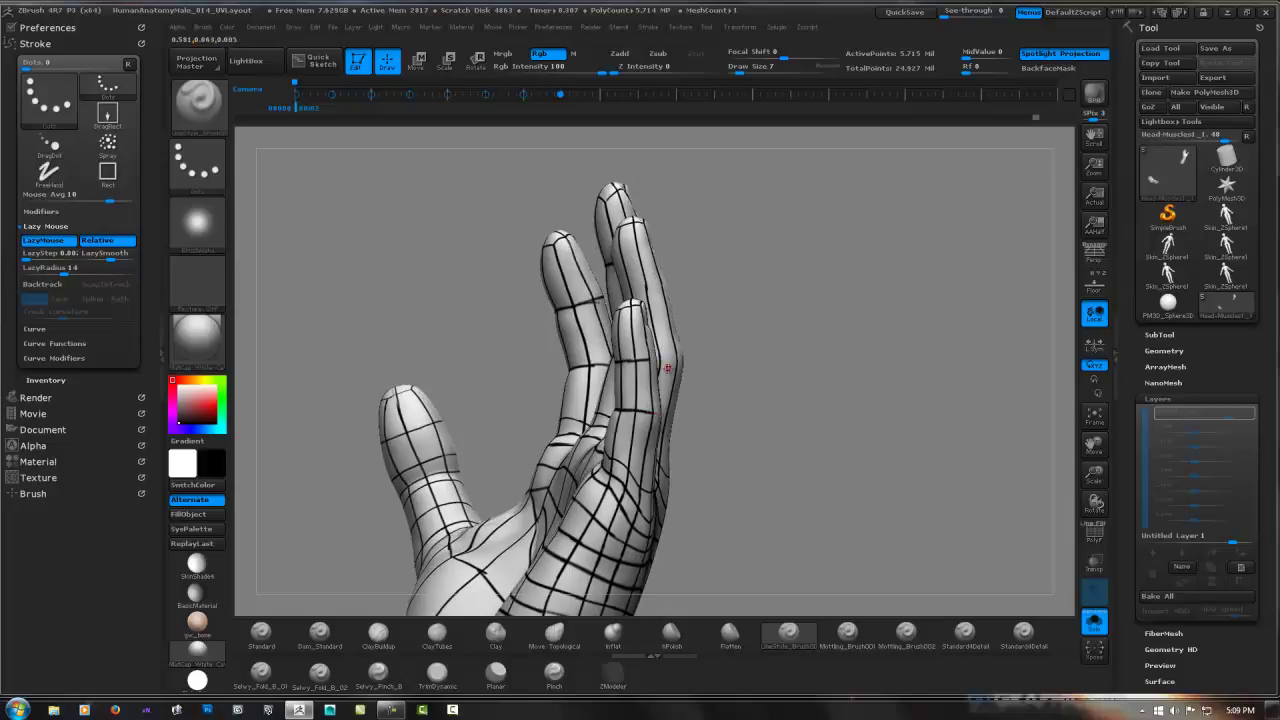
drag(669, 370, 646, 366)
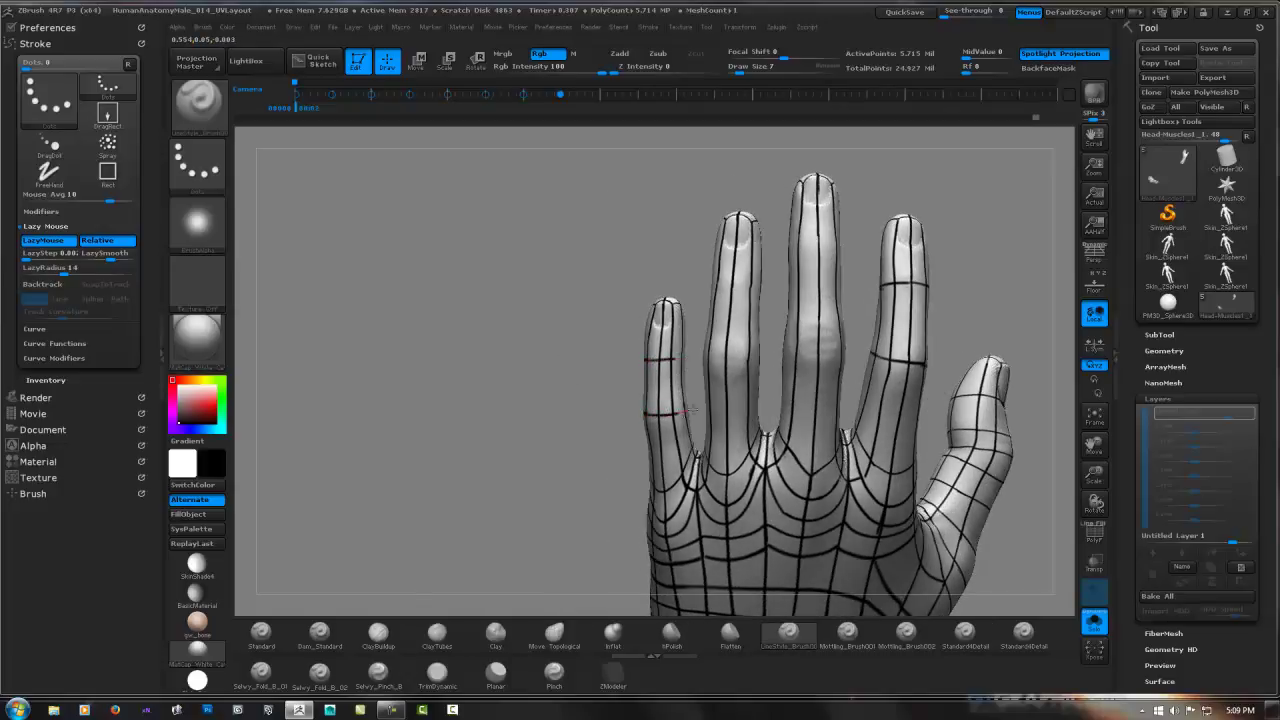
drag(690, 409, 680, 419)
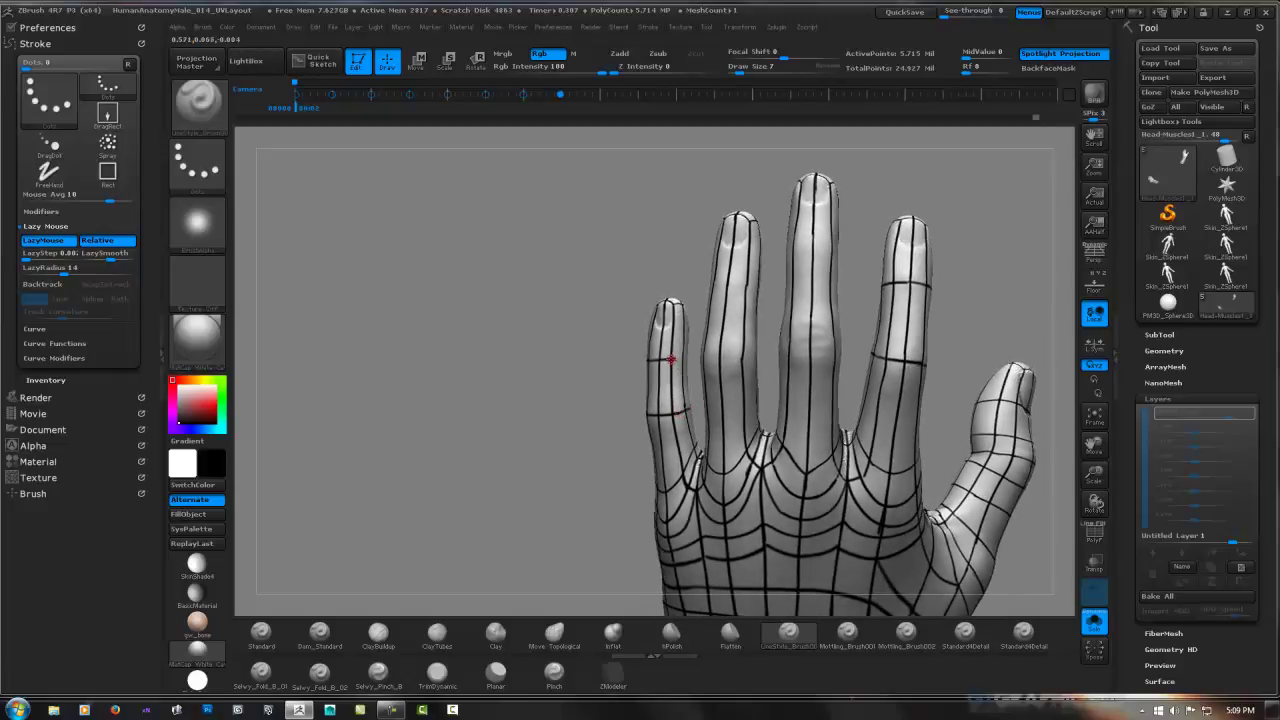
drag(695, 354, 687, 357)
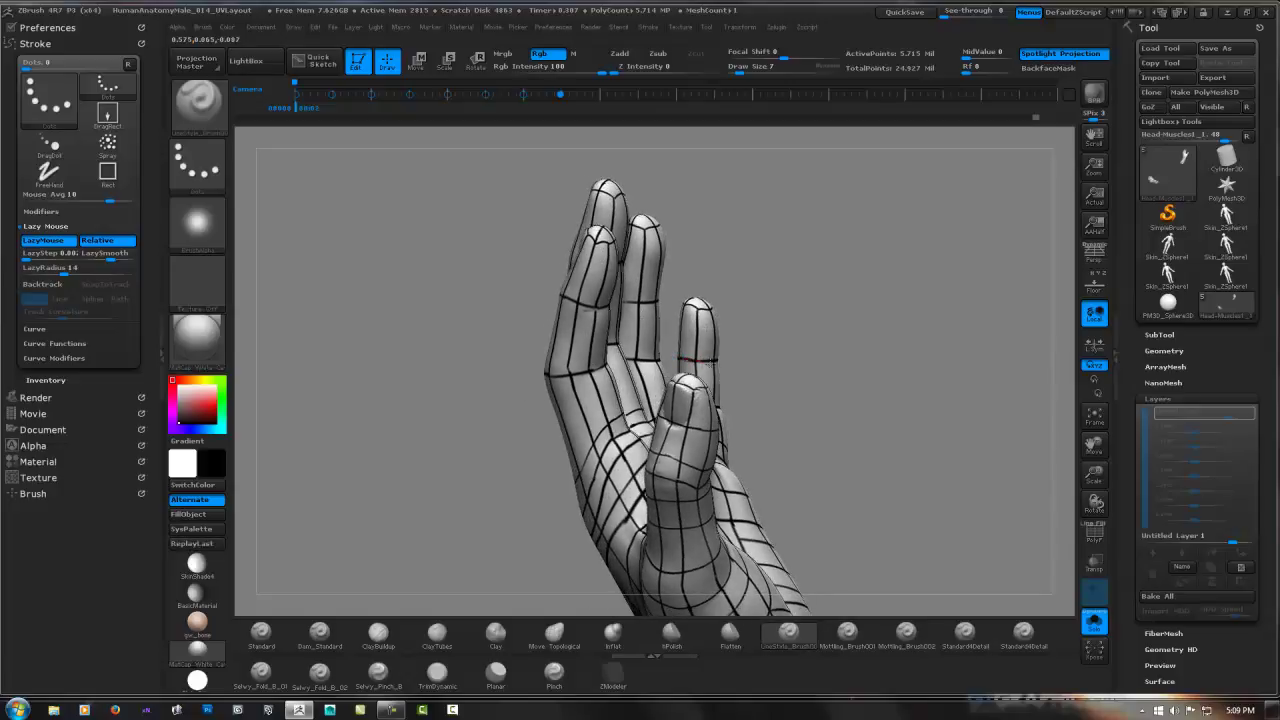
mouse_move(687, 357)
mouse_down()
mouse_move(686, 403)
mouse_move(750, 340)
mouse_move(746, 359)
mouse_up()
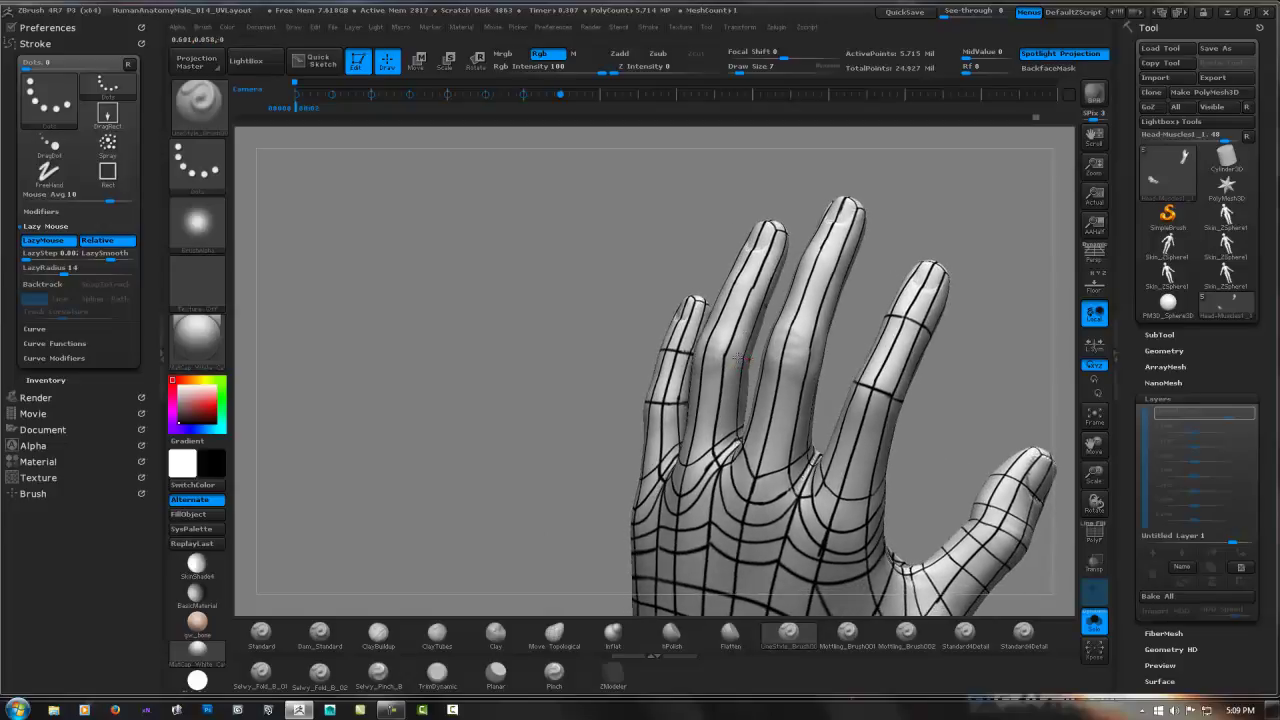
mouse_move(704, 349)
mouse_down()
mouse_move(771, 357)
mouse_move(682, 347)
mouse_move(610, 352)
mouse_move(605, 366)
mouse_move(604, 340)
mouse_move(603, 374)
mouse_move(660, 353)
mouse_move(636, 356)
mouse_move(710, 298)
mouse_move(757, 294)
mouse_move(763, 280)
mouse_up()
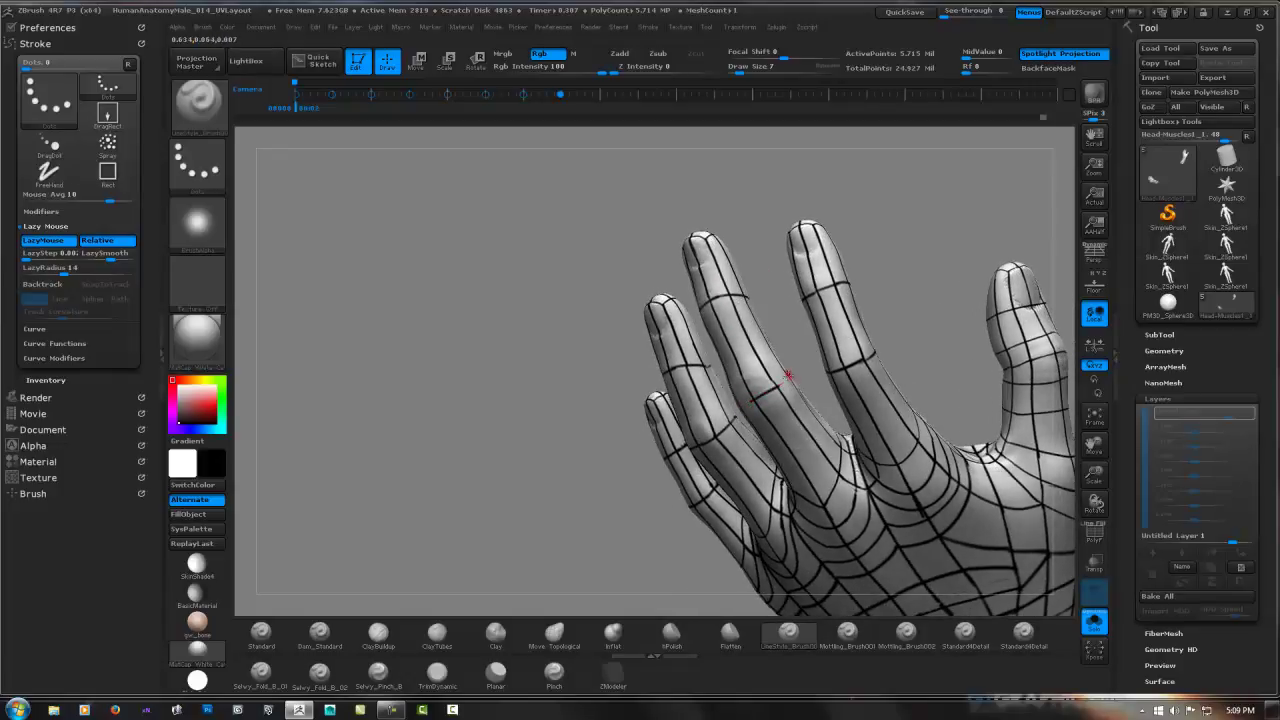
drag(788, 375, 797, 360)
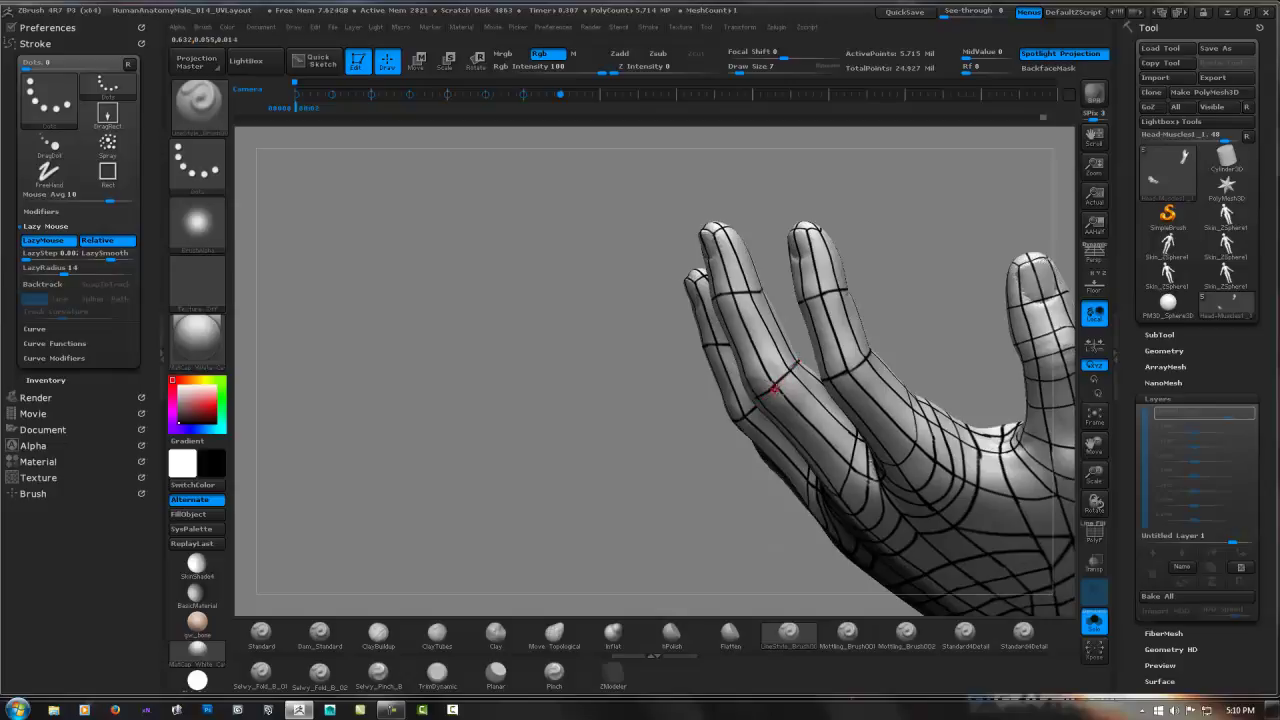
drag(773, 383, 775, 372)
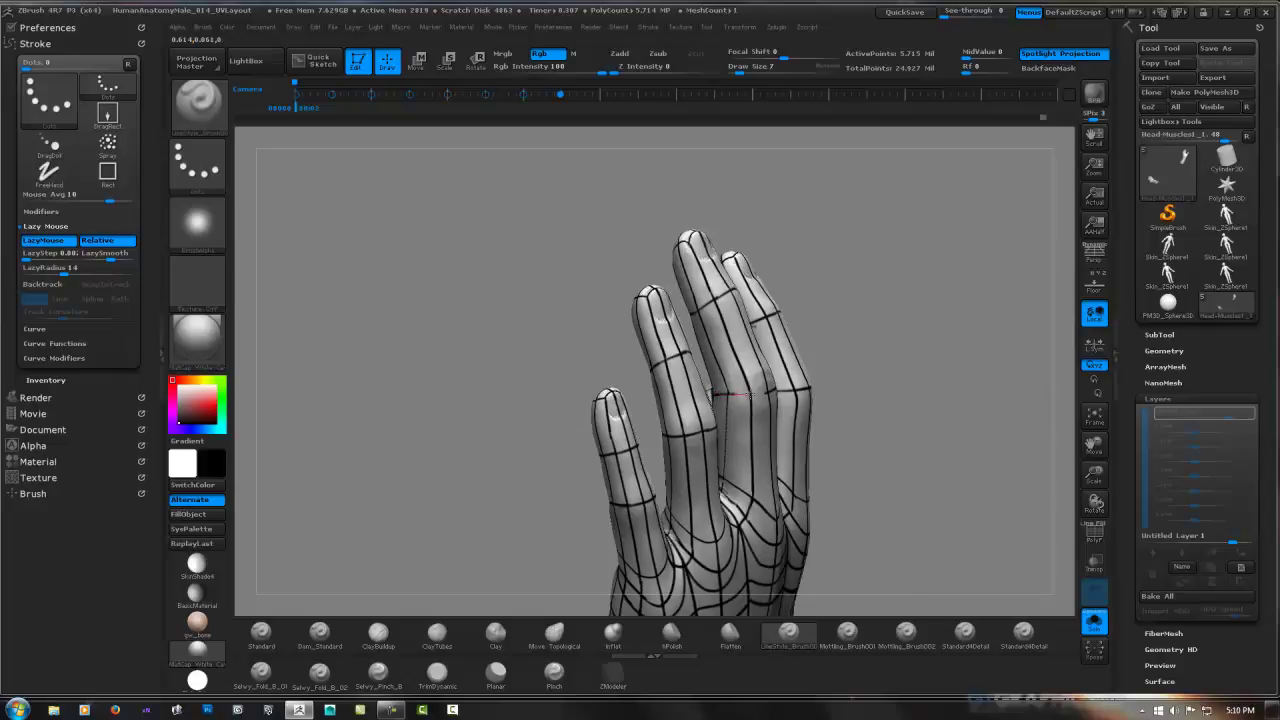
mouse_move(765, 393)
mouse_down()
mouse_move(903, 418)
mouse_move(858, 405)
mouse_move(802, 340)
mouse_move(923, 346)
mouse_move(812, 311)
mouse_move(851, 343)
mouse_move(824, 343)
mouse_move(797, 384)
mouse_move(838, 357)
mouse_move(871, 362)
mouse_move(787, 358)
mouse_move(906, 343)
mouse_move(894, 351)
mouse_move(899, 321)
mouse_up()
Reveal all hidden parts of the body mesh and zoom out to frame the whole figure.
key(ctrl+shift)
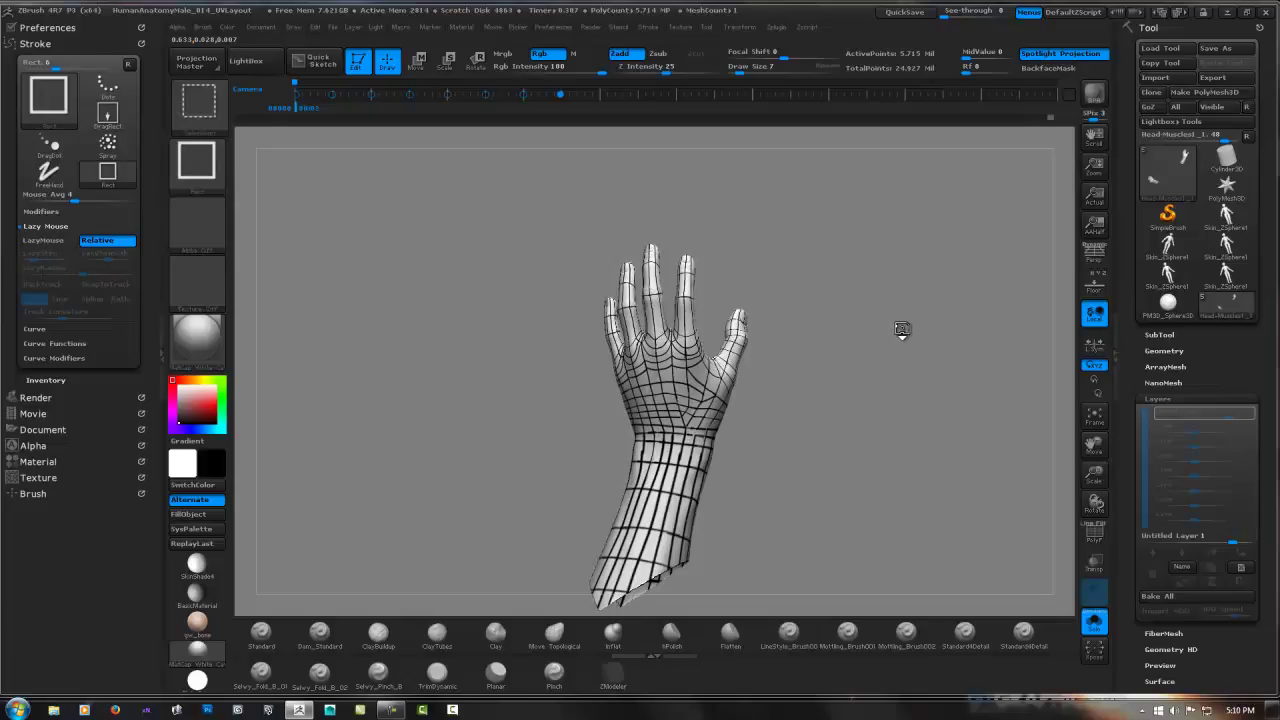
ctrl+shift+click(898, 330)
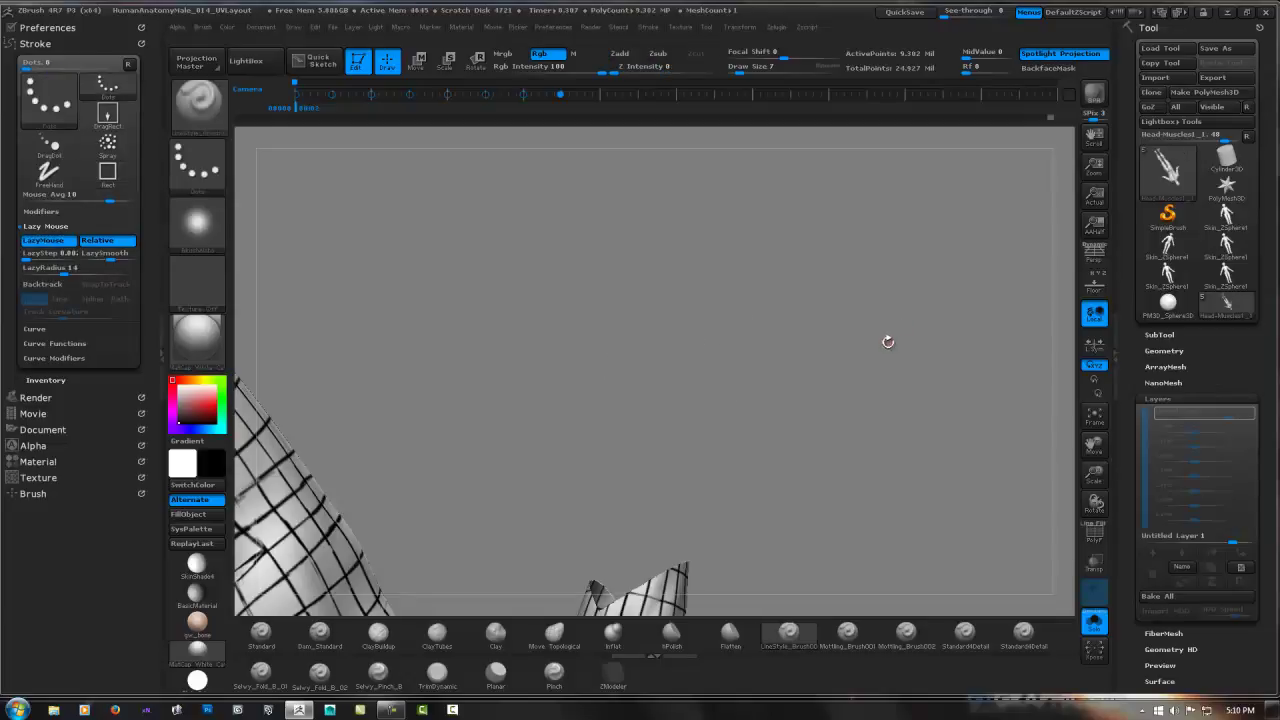
key(ctrl+shift)
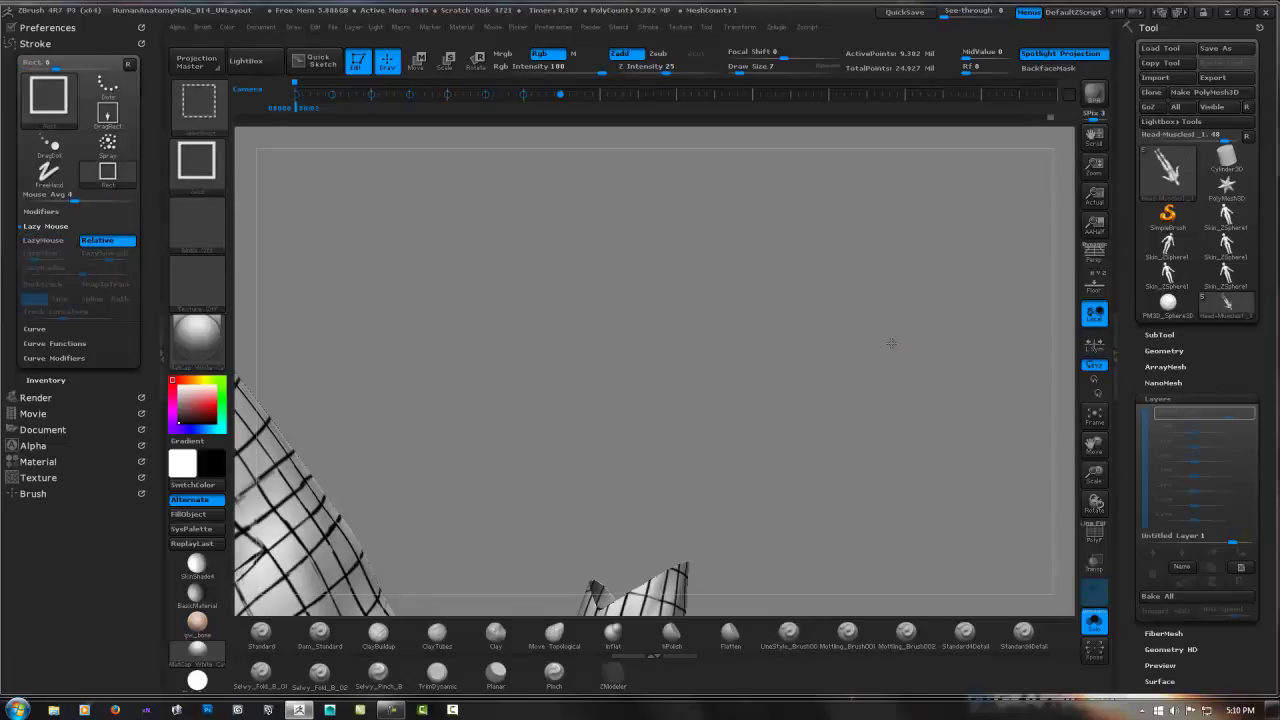
ctrl+shift+click(875, 307)
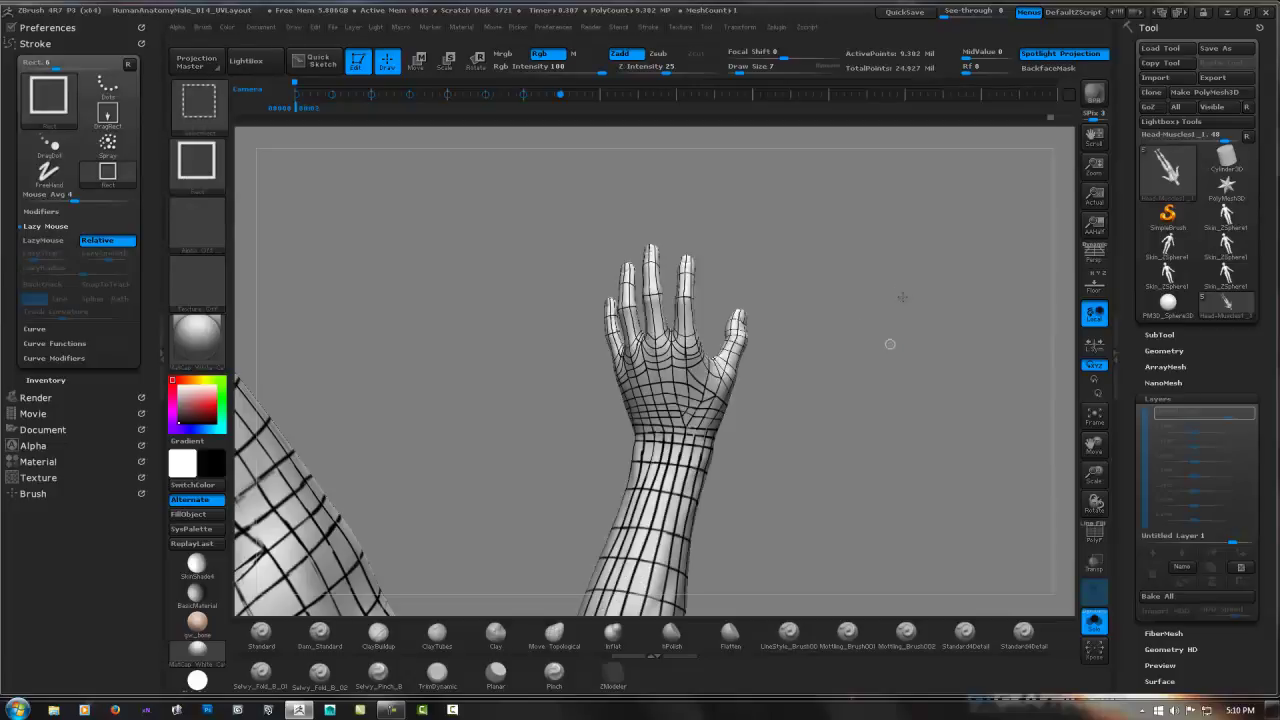
mouse_move(928, 314)
mouse_down()
mouse_move(737, 300)
mouse_move(686, 529)
mouse_move(709, 434)
mouse_move(814, 386)
mouse_move(787, 326)
mouse_move(653, 262)
mouse_up()
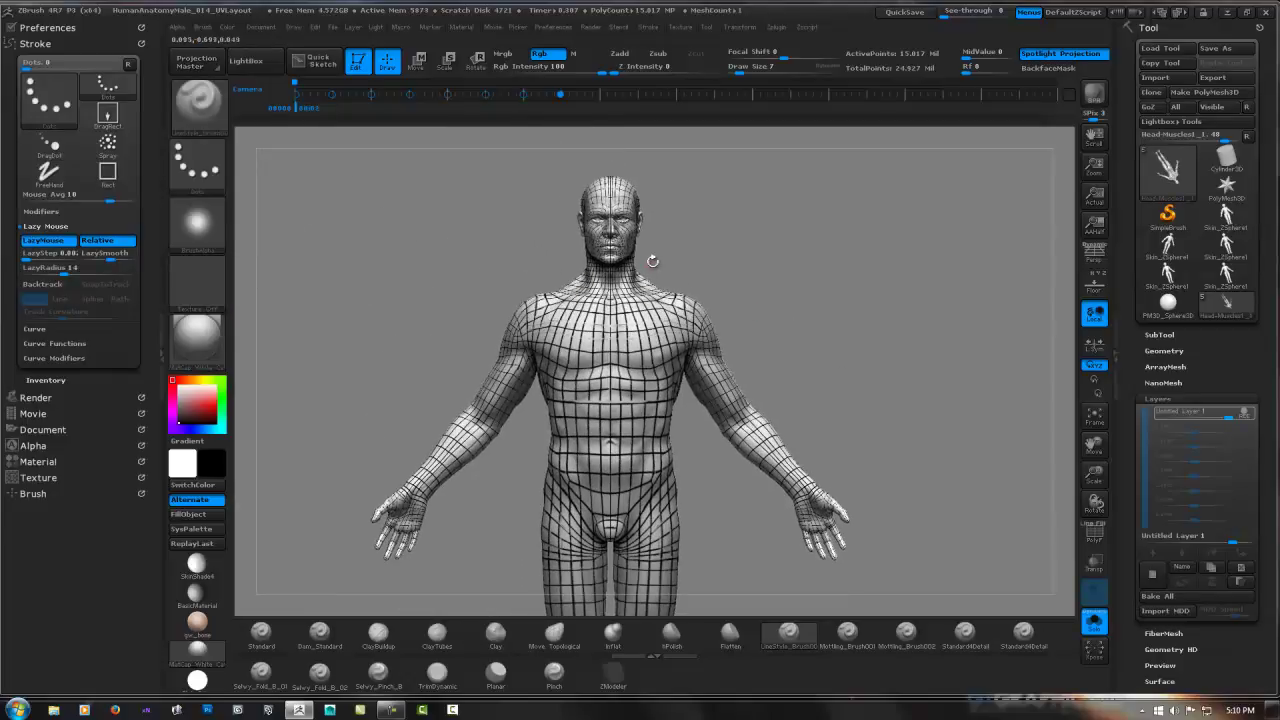
QuickSave the project, then zoom in close on the head around the ear.
click(900, 13)
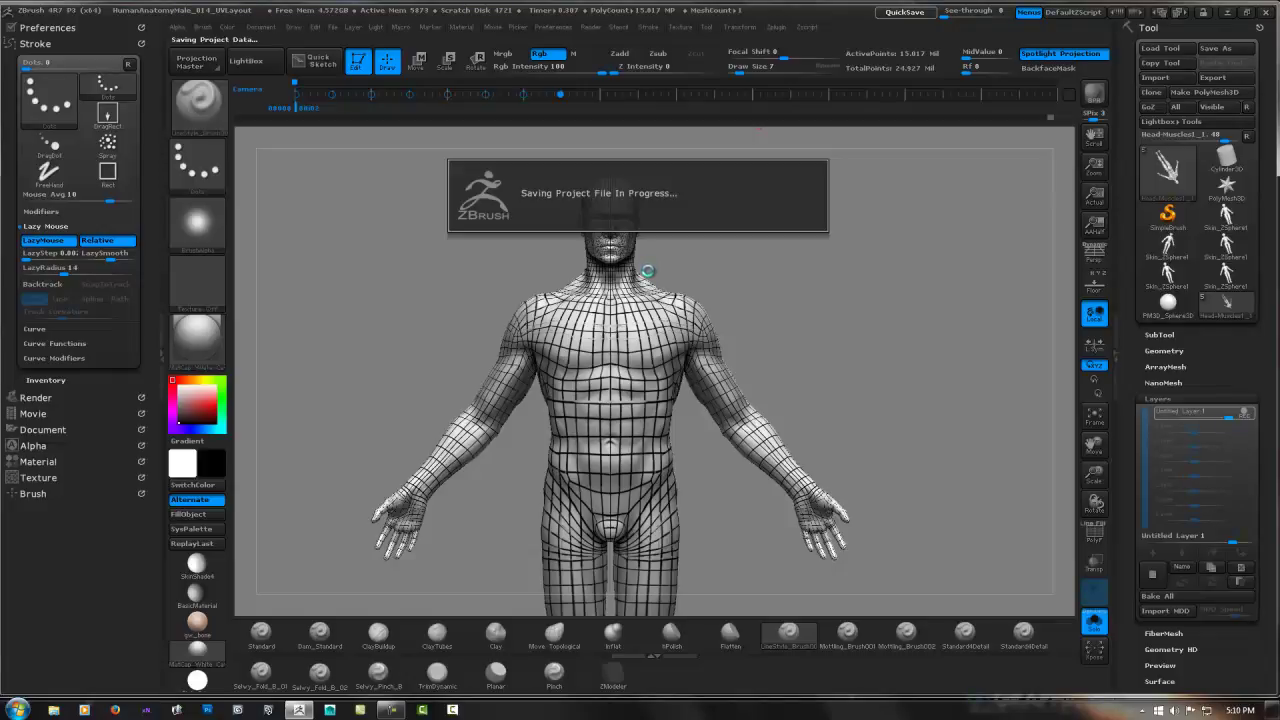
drag(651, 234, 620, 236)
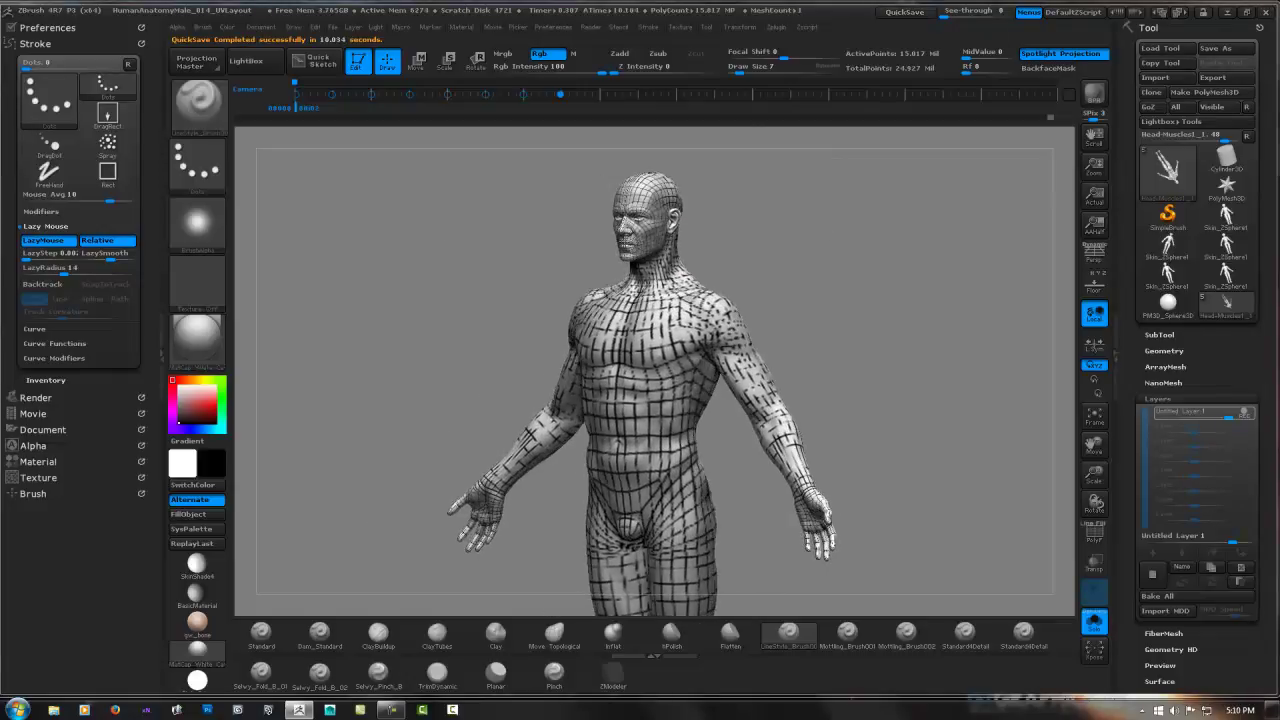
key(b)
key(s)
key(t)
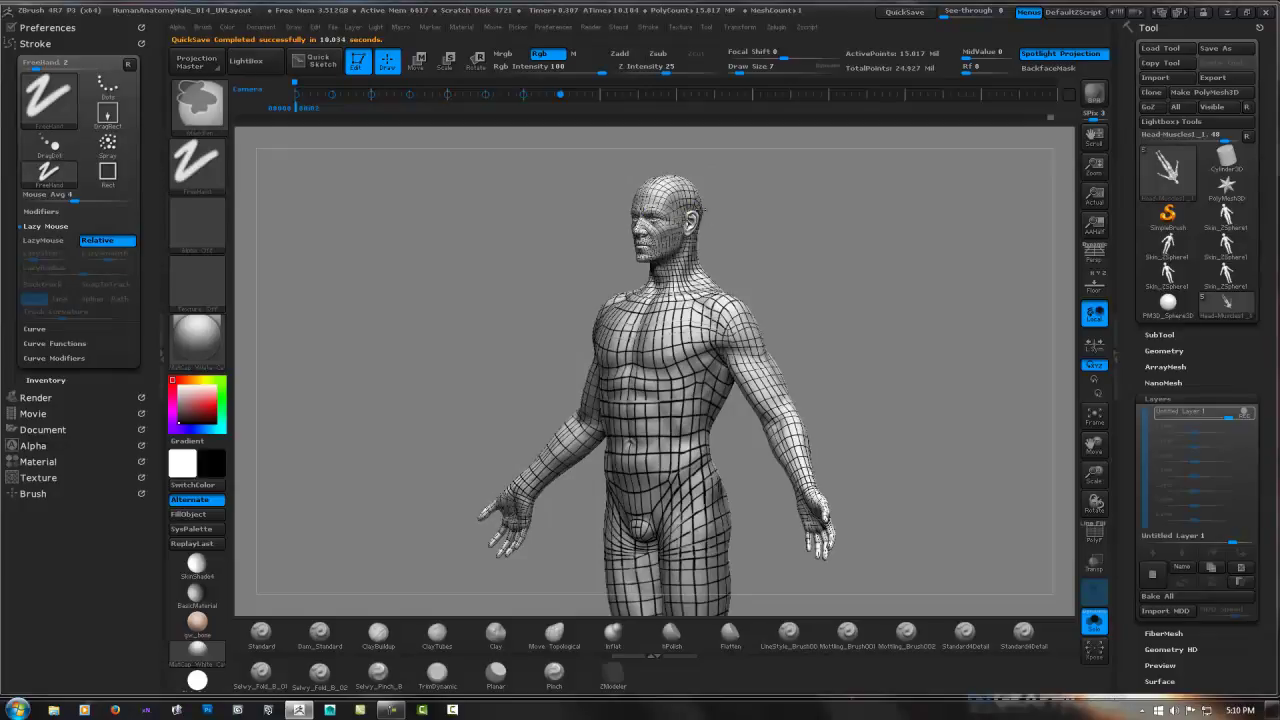
mouse_move(1014, 209)
alt+mouse_down()
mouse_move(703, 242)
mouse_move(794, 223)
mouse_move(681, 249)
mouse_move(738, 242)
mouse_move(598, 293)
mouse_move(661, 277)
alt+mouse_up()
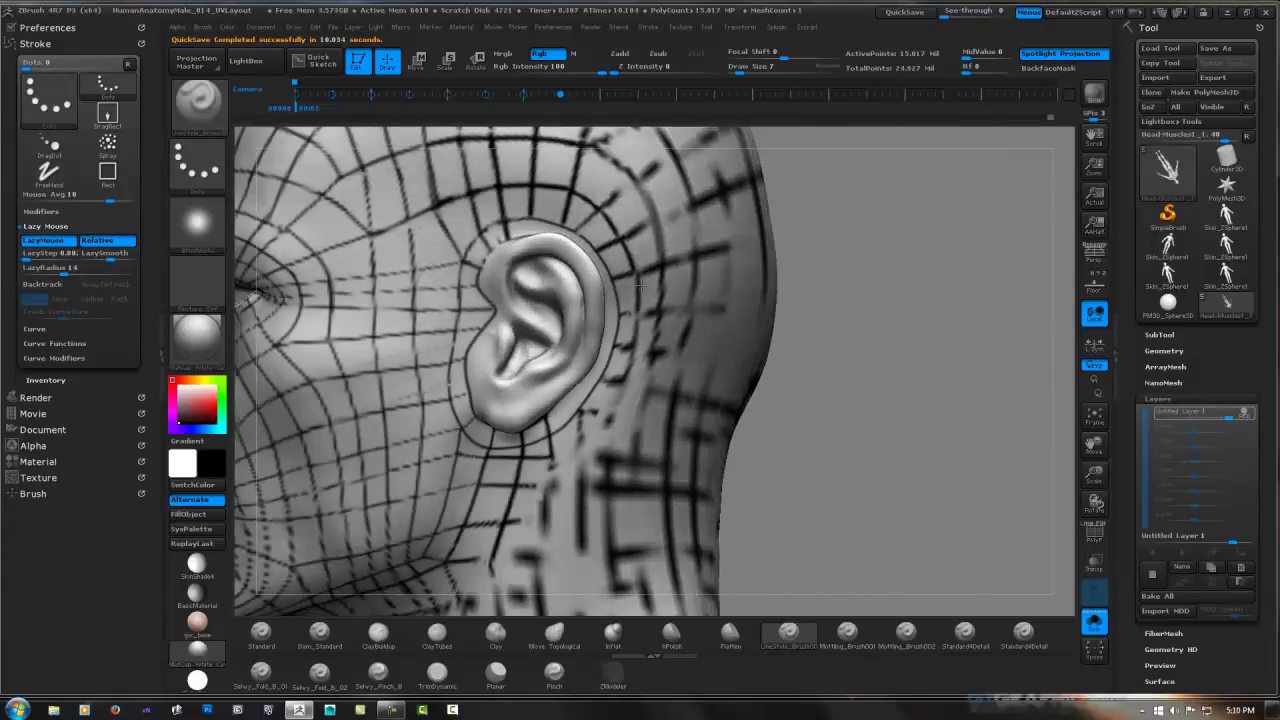